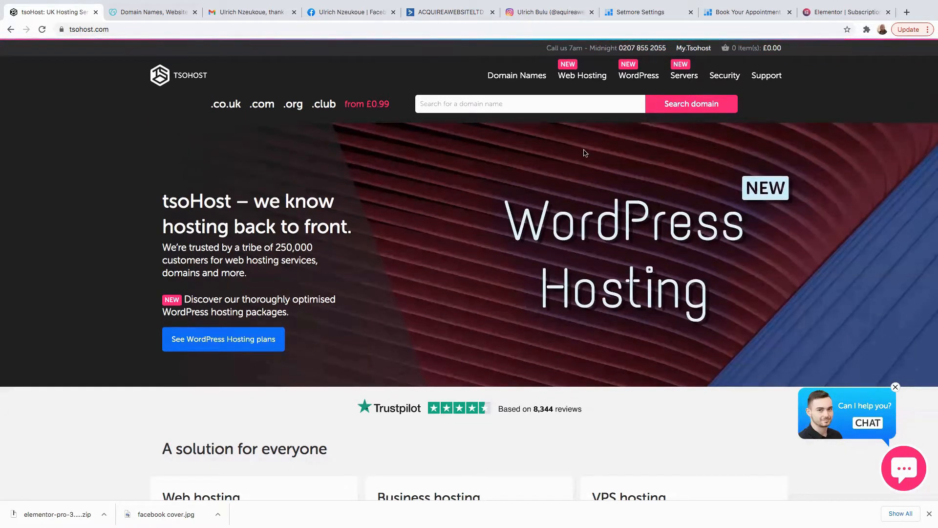
Open tsoHost's WordPress Hosting page from the WordPress item in the top navigation.
mouse_move(627, 74)
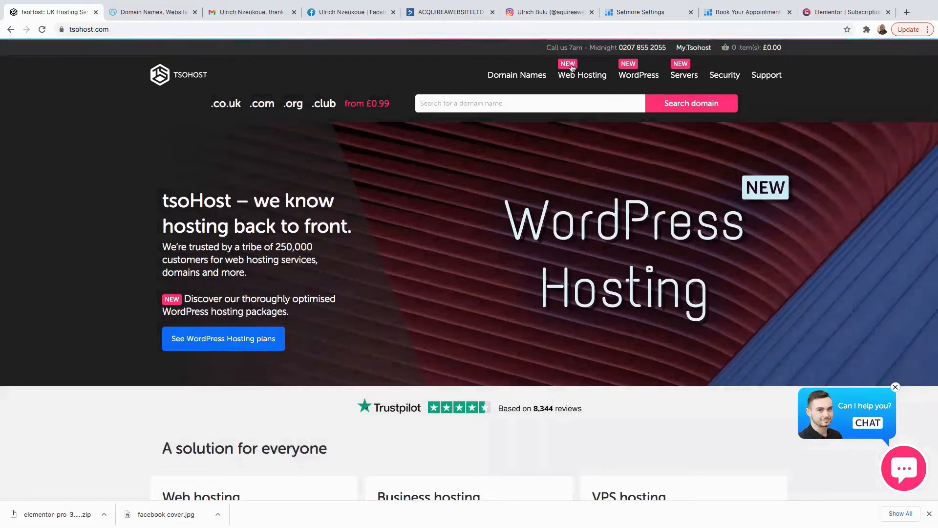
mouse_move(582, 68)
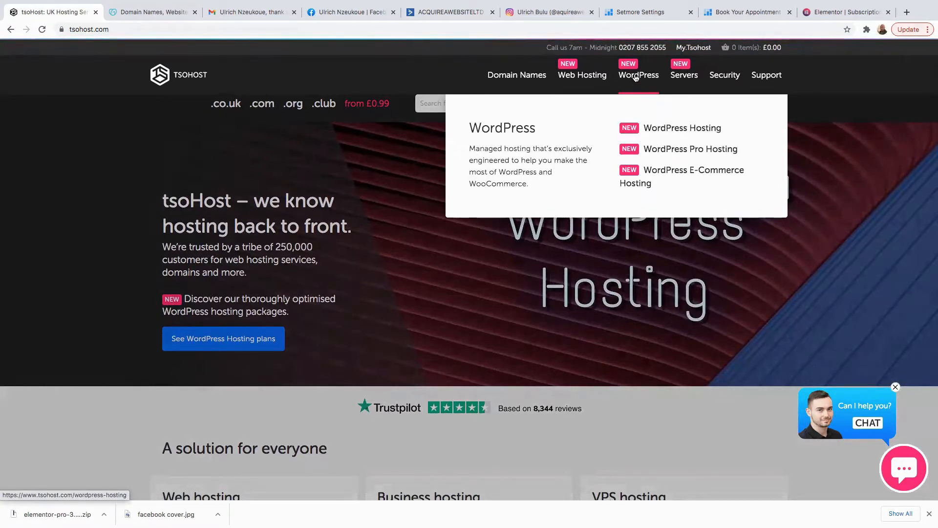
left_click(674, 132)
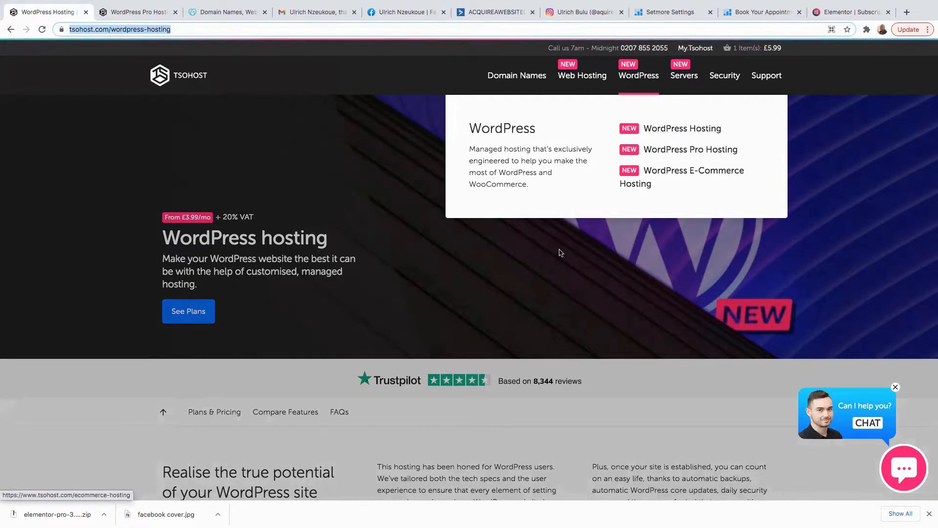
scroll(371, 322, "down", 5)
scroll(370, 324, "down", 8)
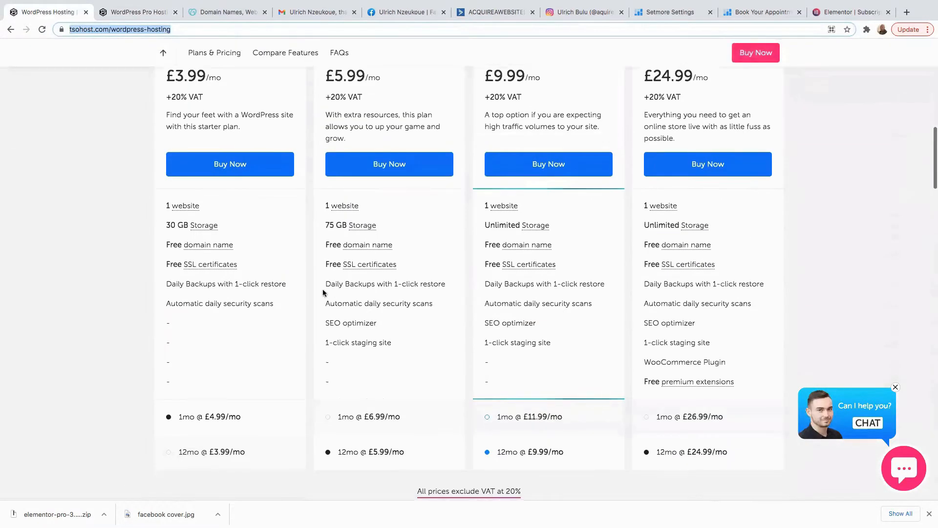
scroll(328, 300, "up", 3)
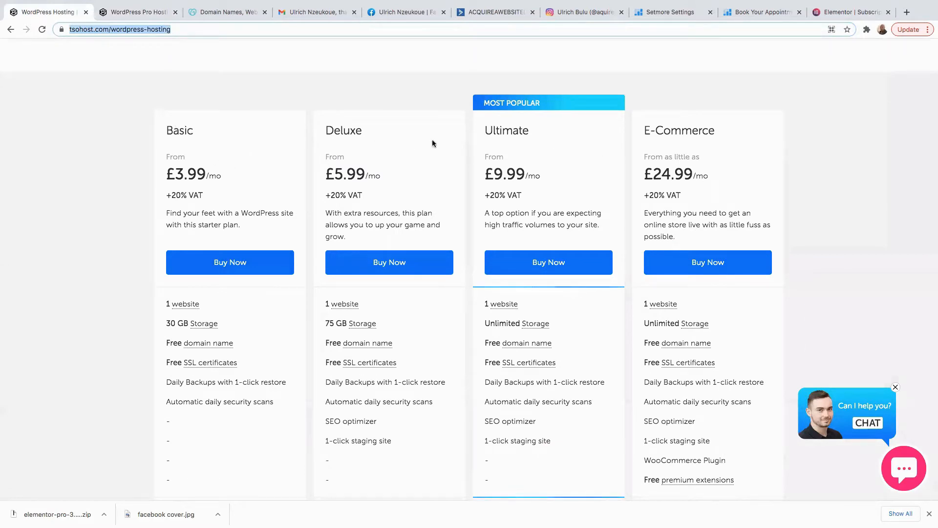
left_click_drag(519, 306, 486, 306)
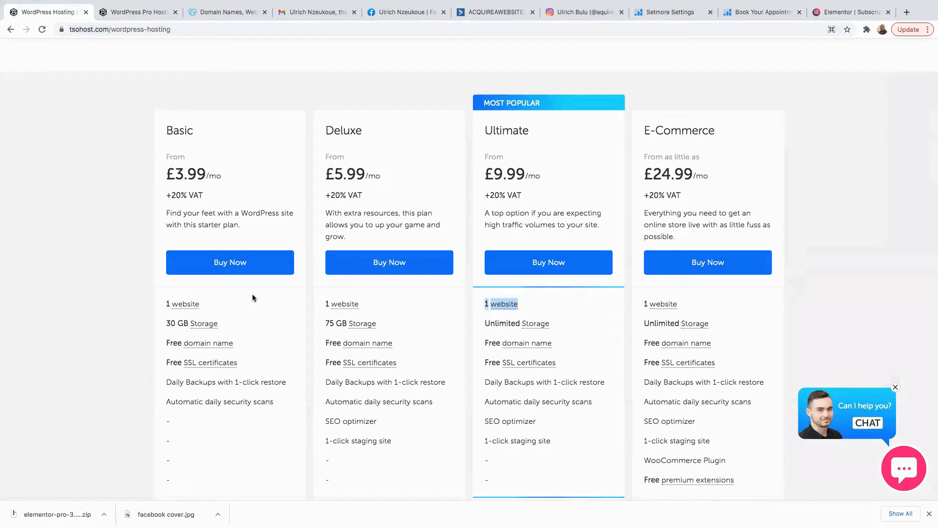
left_click(136, 12)
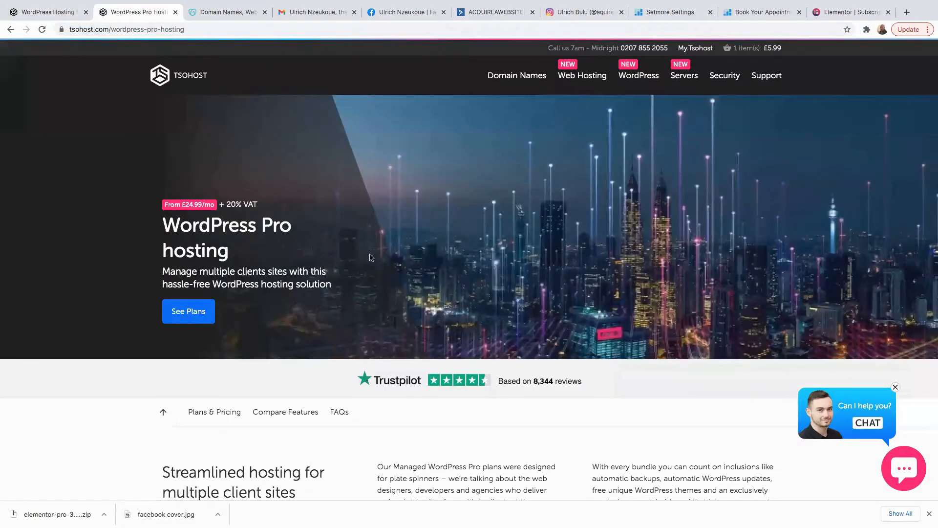
scroll(376, 259, "down", 3)
scroll(377, 260, "up", 4)
mouse_move(638, 78)
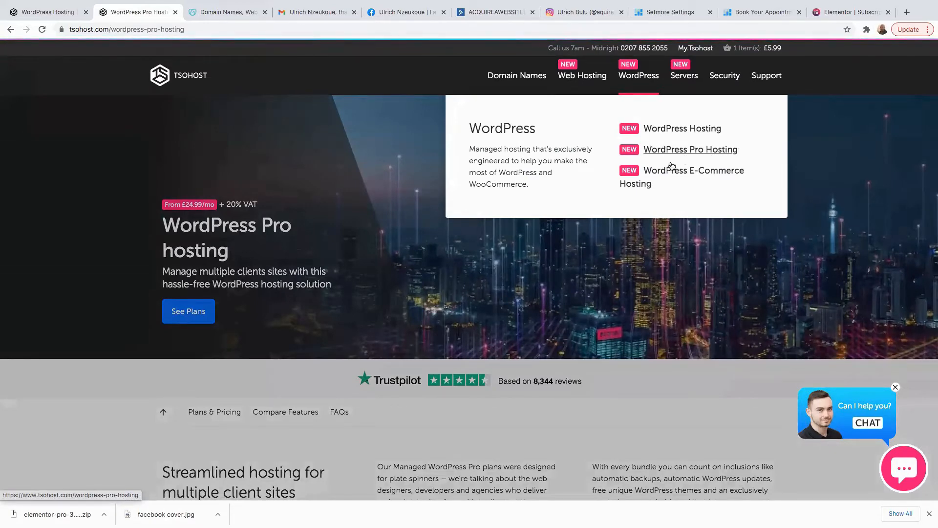
scroll(352, 313, "down", 10)
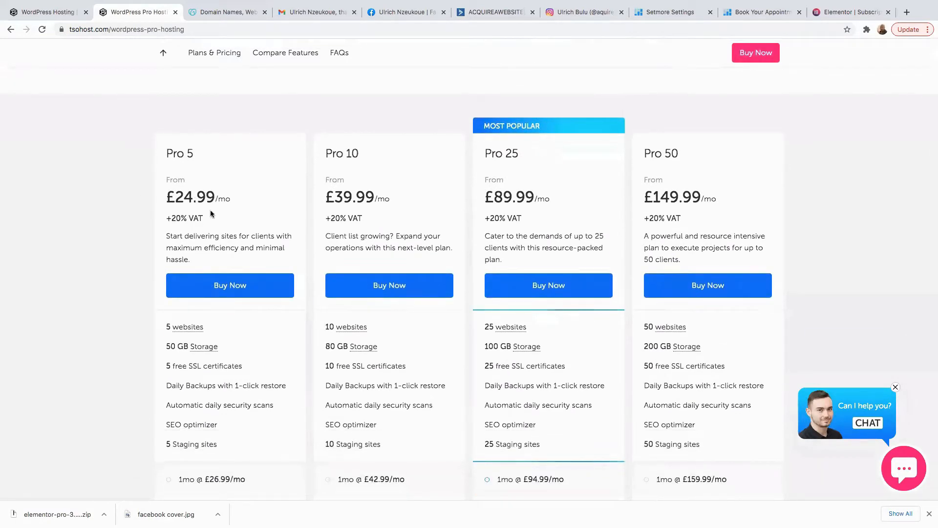
triple_click(199, 155)
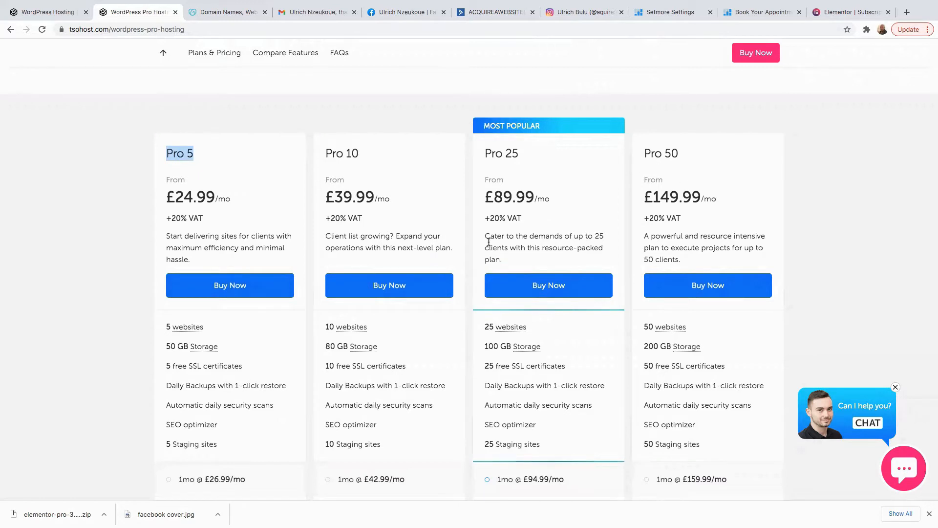
left_click_drag(377, 197, 326, 197)
left_click_drag(538, 199, 497, 200)
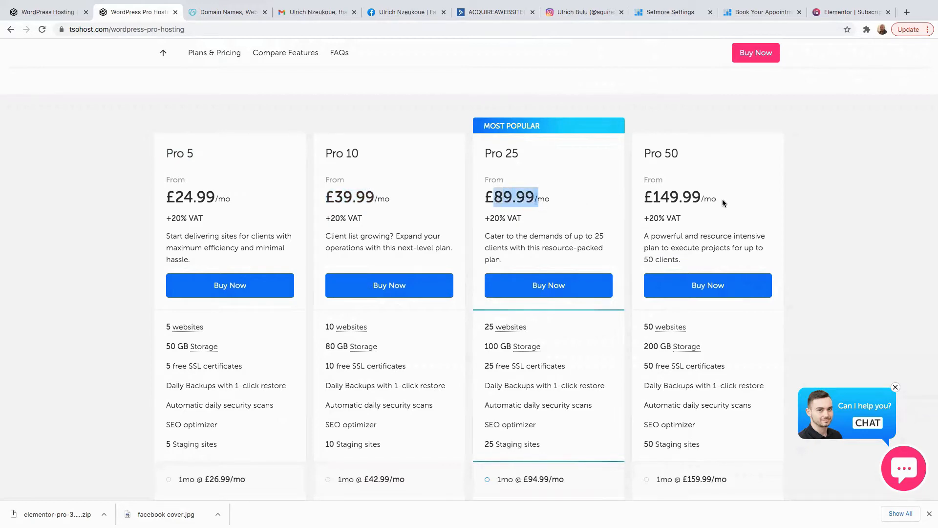
left_click_drag(705, 198, 653, 199)
scroll(555, 219, "up", 2)
scroll(611, 171, "up", 10)
Back on the plans page, compare the Basic and Ultimate plans, including Ultimate's Unlimited Storage.
left_click(47, 11)
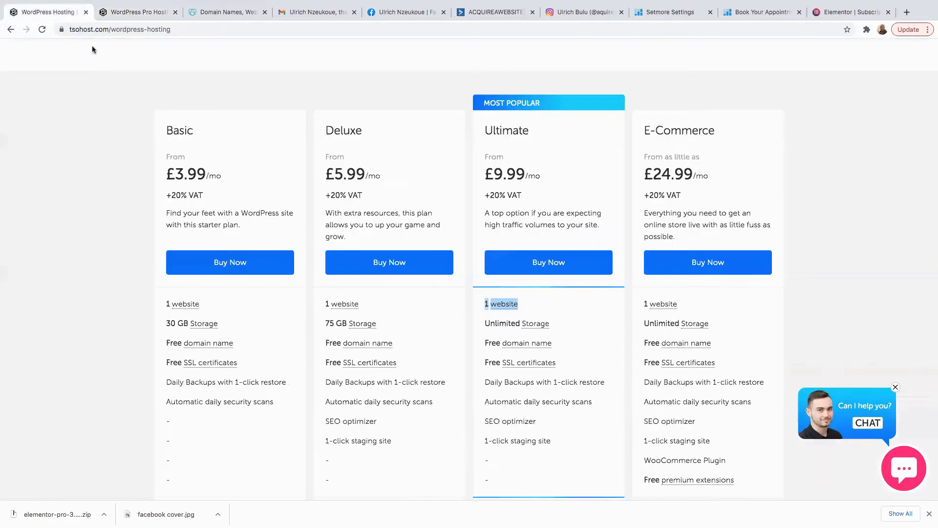
scroll(255, 230, "up", 3)
scroll(261, 228, "down", 1)
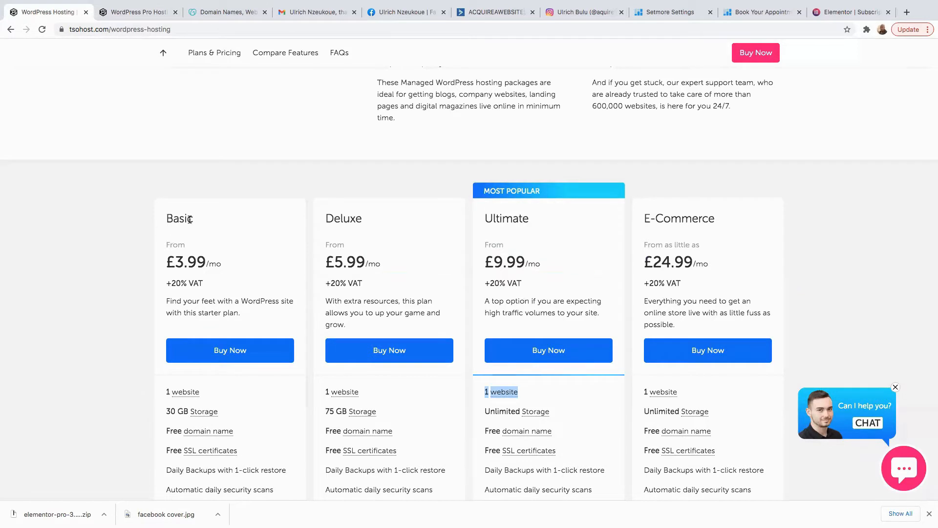
left_click_drag(199, 222, 160, 220)
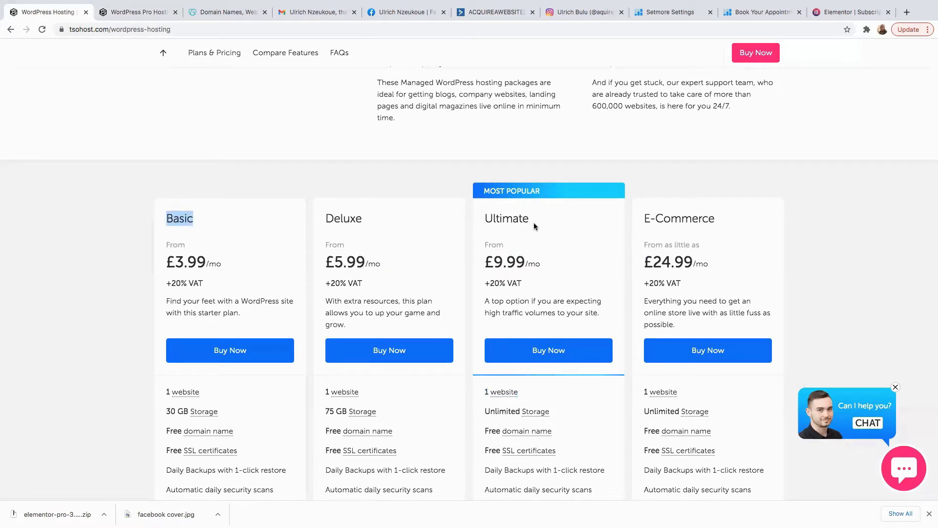
left_click_drag(531, 220, 486, 219)
scroll(541, 270, "down", 3)
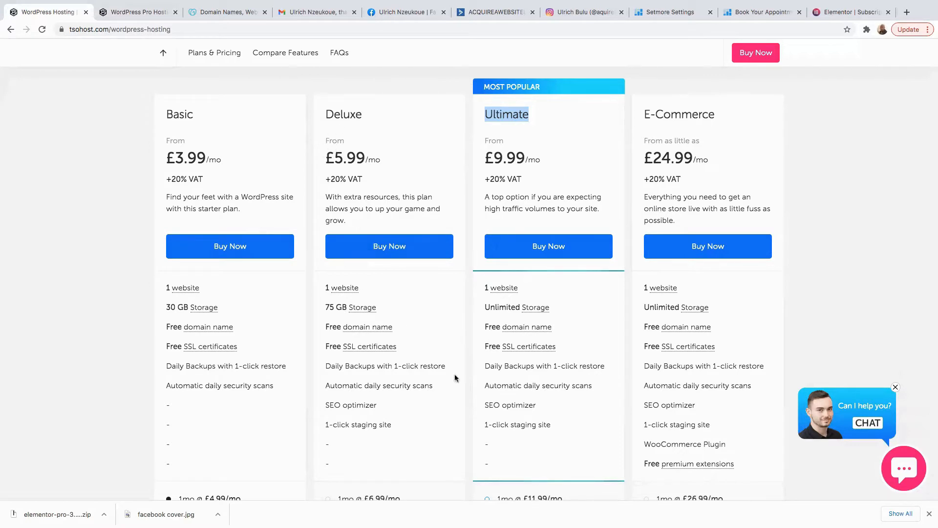
left_click_drag(553, 309, 487, 309)
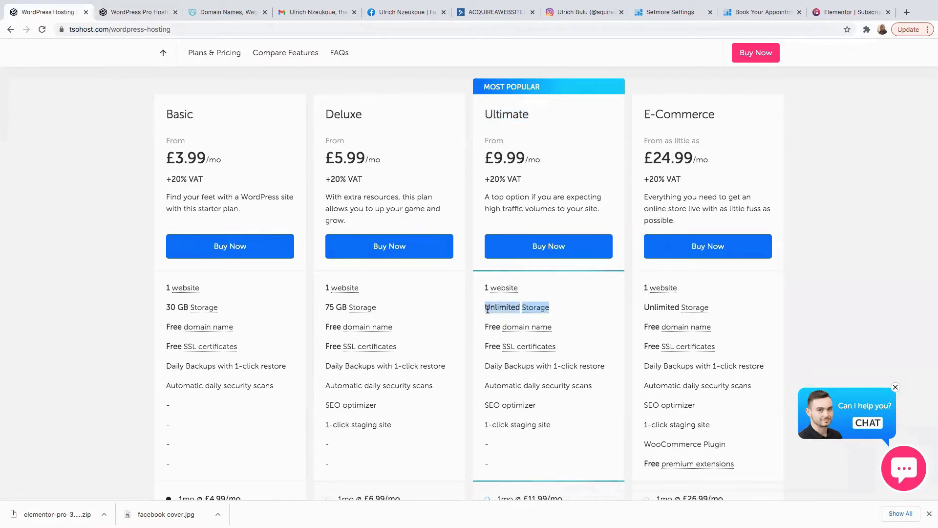
left_click(553, 310)
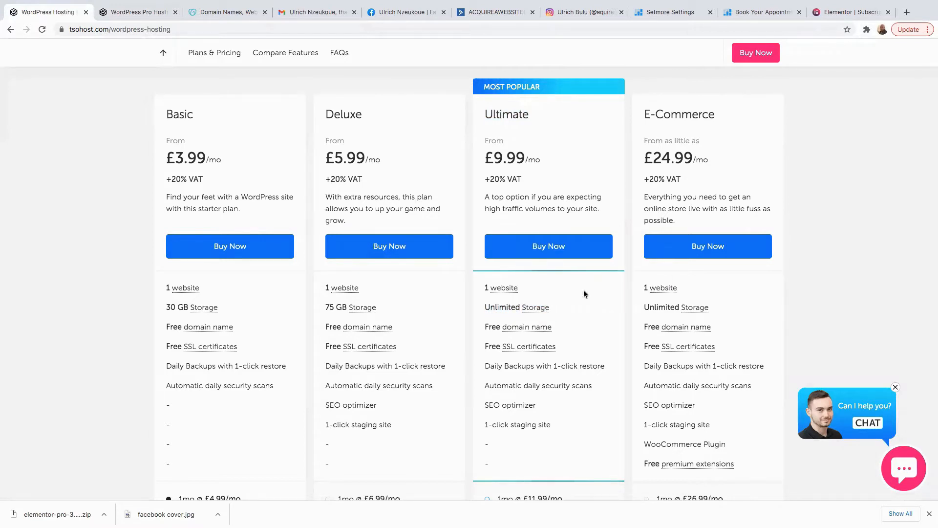
Check the E-Commerce plan's £24.99 price, then set Basic's billing to 1mo at £4.99/mo.
left_click_drag(646, 113, 715, 114)
left_click_drag(693, 158, 645, 156)
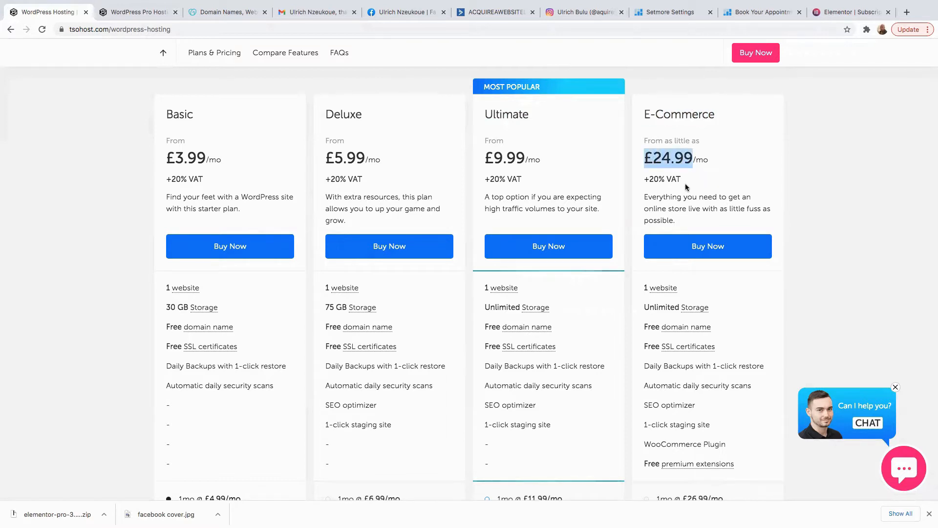
scroll(86, 57, "up", 1)
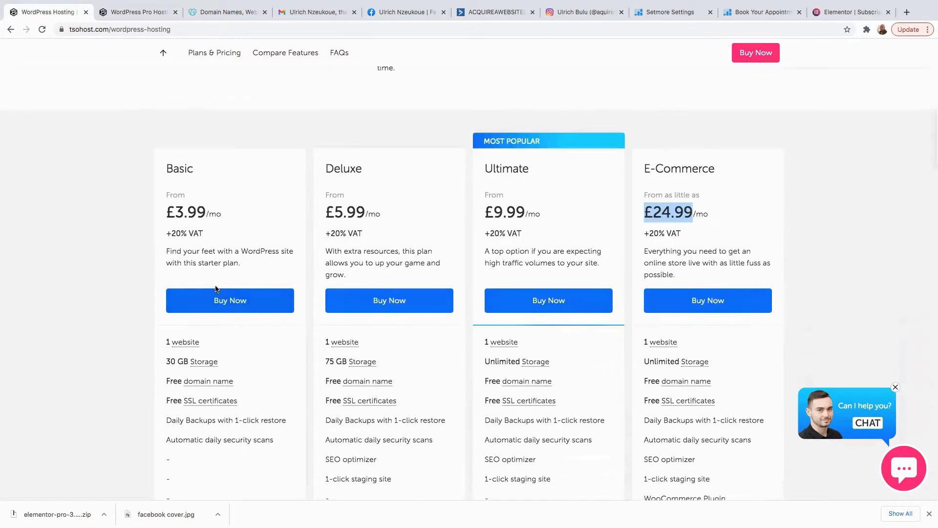
scroll(227, 269, "down", 3)
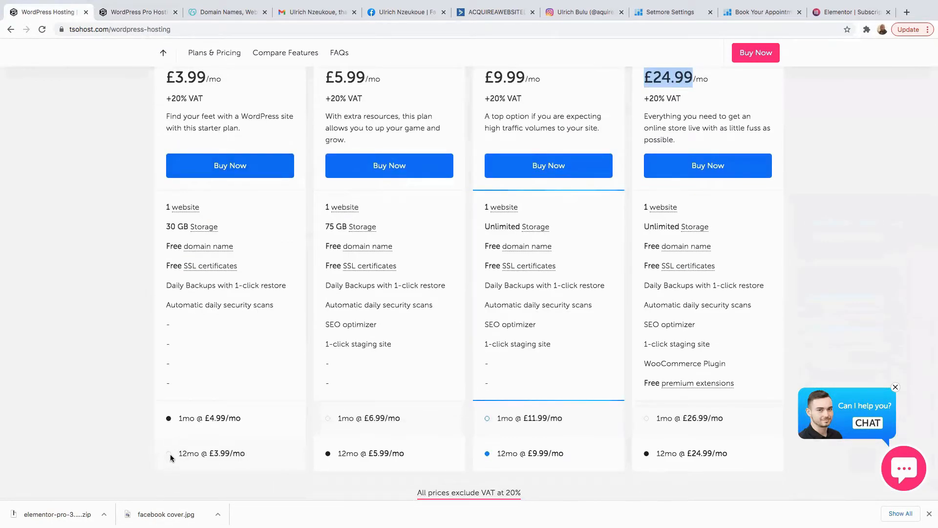
left_click(169, 453)
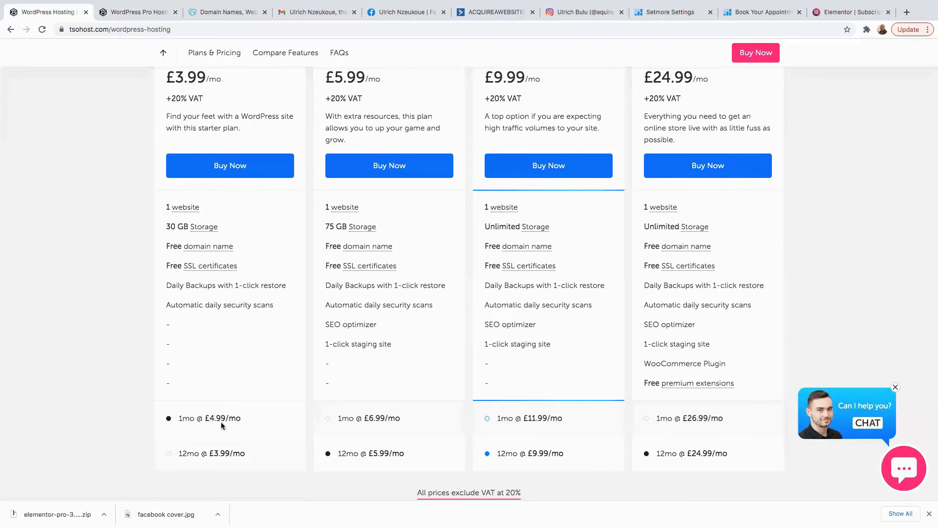
scroll(234, 425, "up", 4)
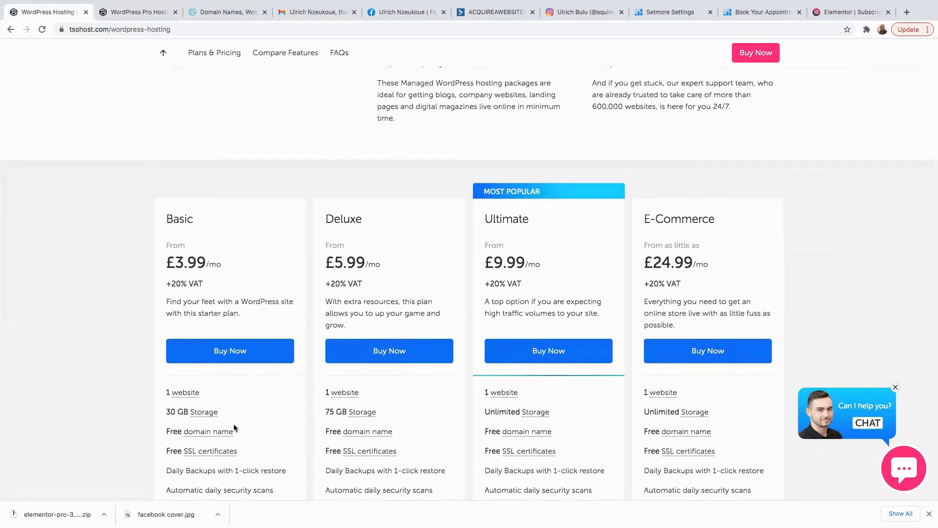
Add the Basic plan to the basket, apply promo code website2018, and check out.
left_click(223, 349)
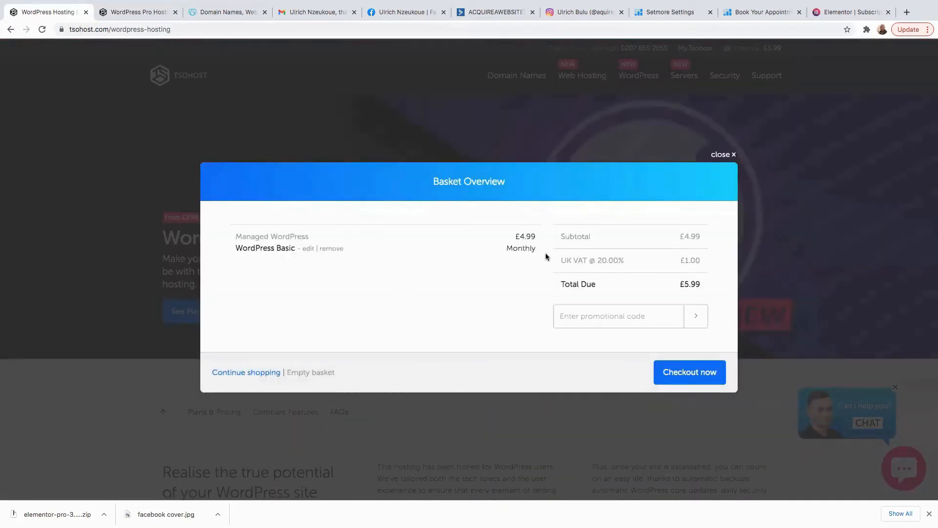
left_click(584, 318)
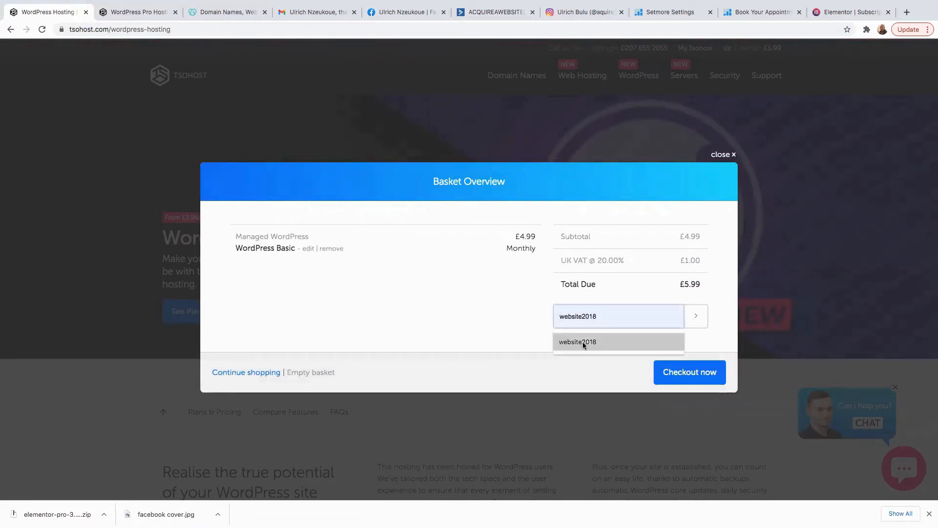
left_click(583, 342)
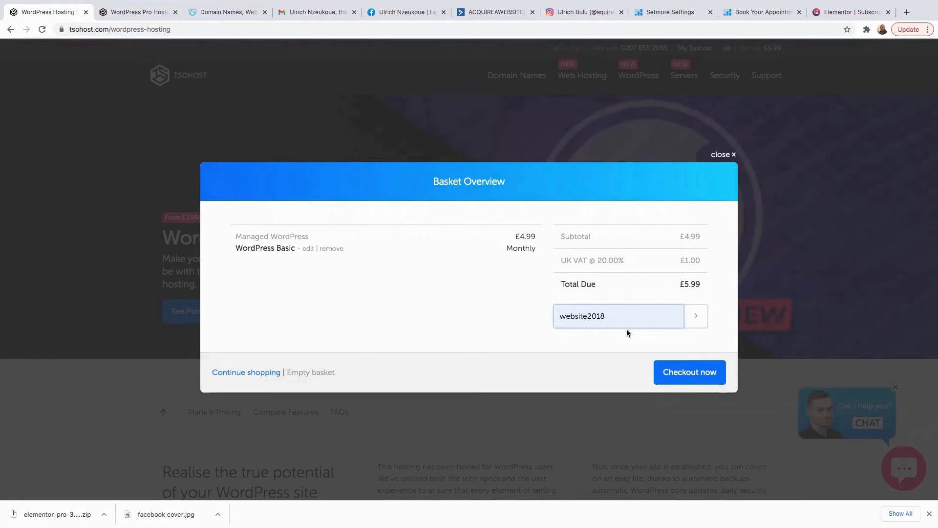
left_click(687, 378)
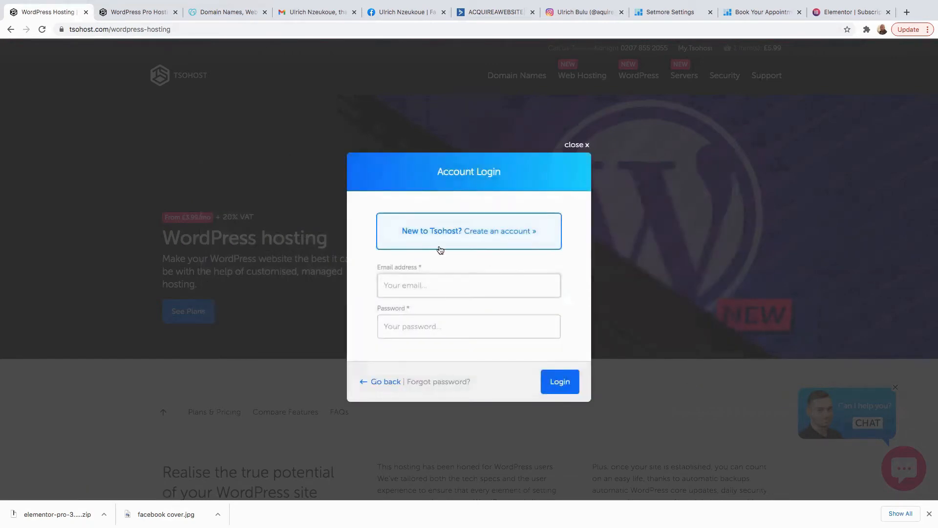
Register a new tsoHost account instead of logging in and submit its details.
left_click(414, 292)
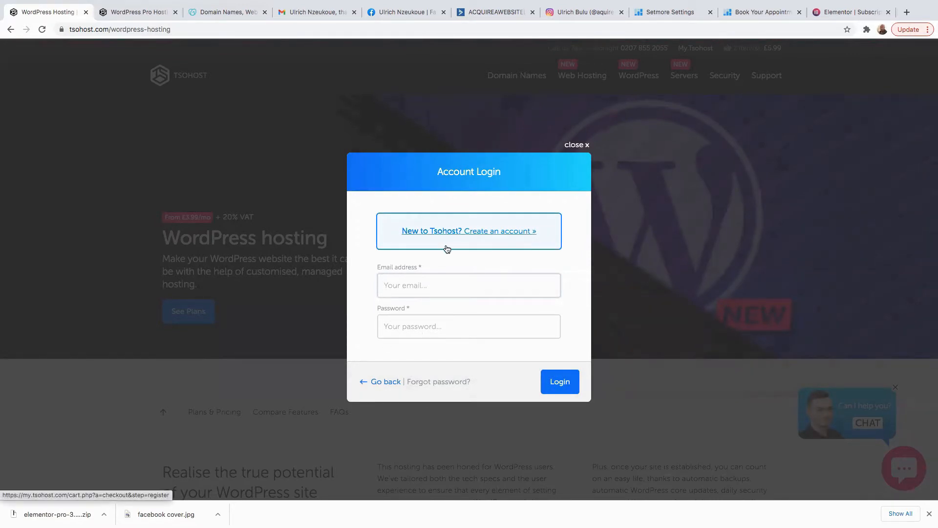
left_click(482, 236)
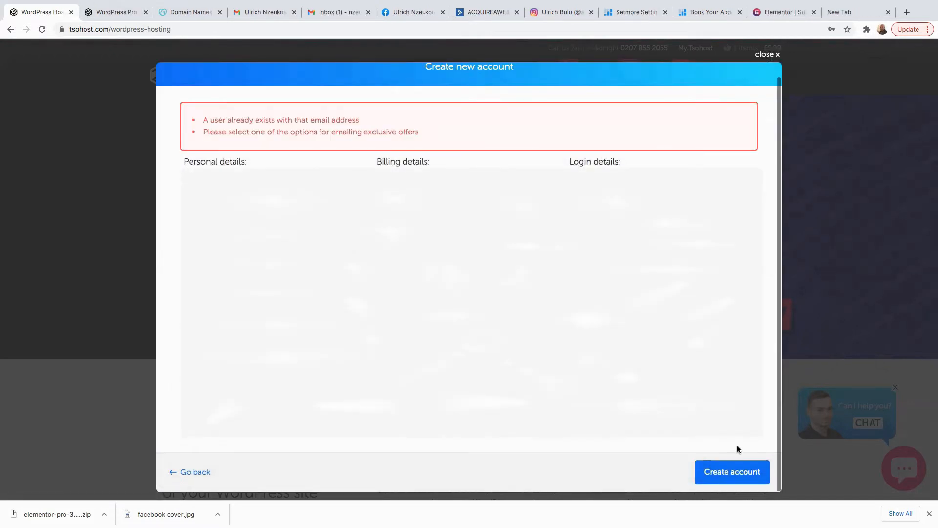
left_click(730, 478)
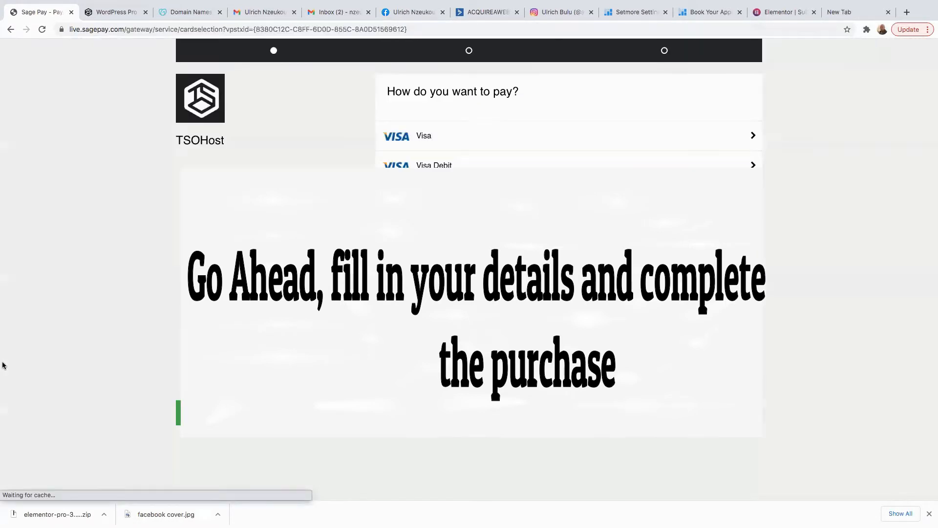
Choose debit card on Sage Pay, clear the placeholder cardholder name, and confirm the card details.
left_click(483, 165)
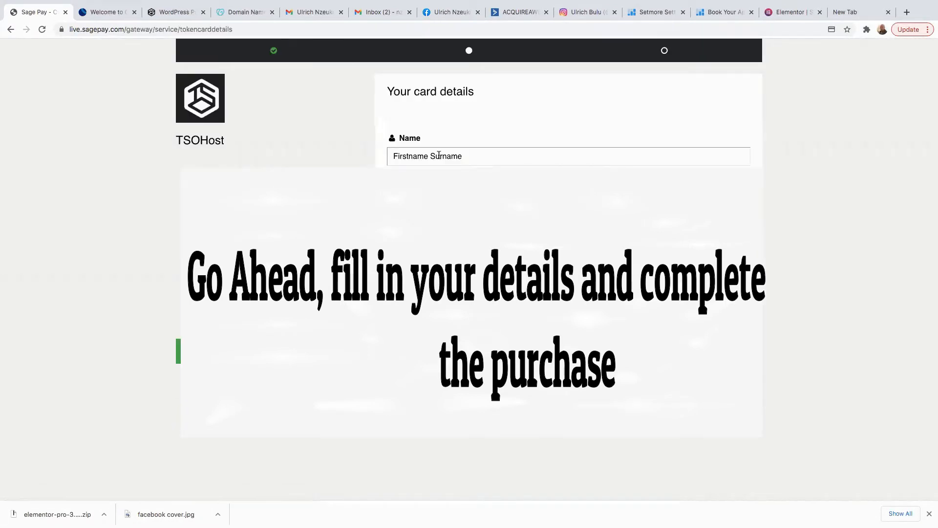
triple_click(473, 158)
key("BackSpace")
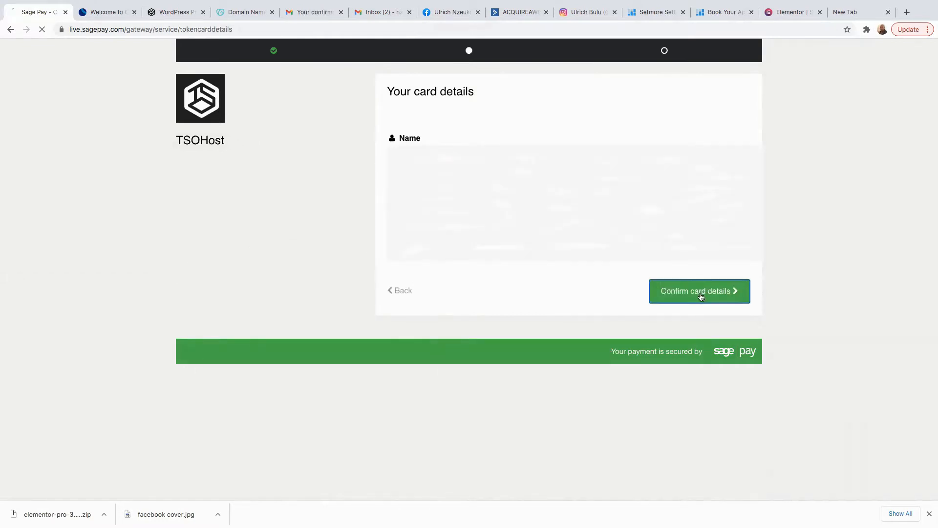
left_click(701, 292)
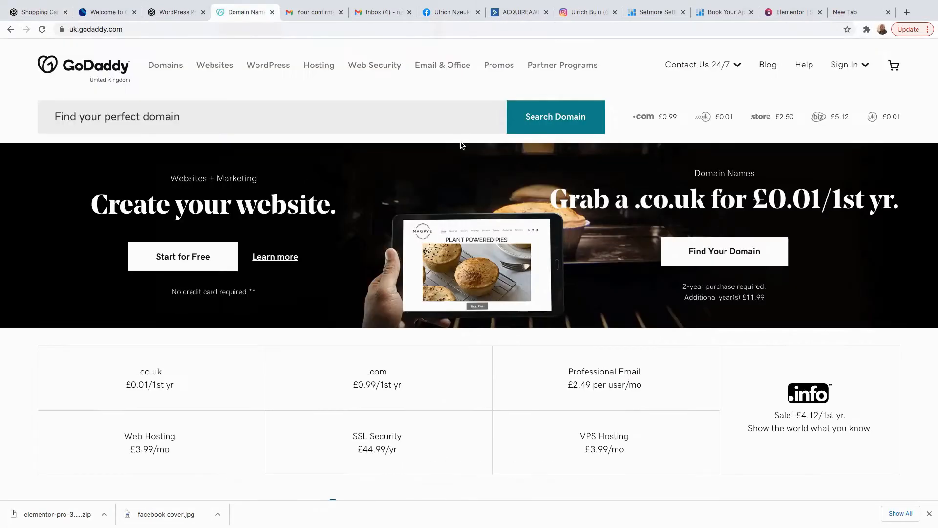
Search GoDaddy for the domain buildaWebsite.co.uk, which turns out to be taken.
left_click(174, 116)
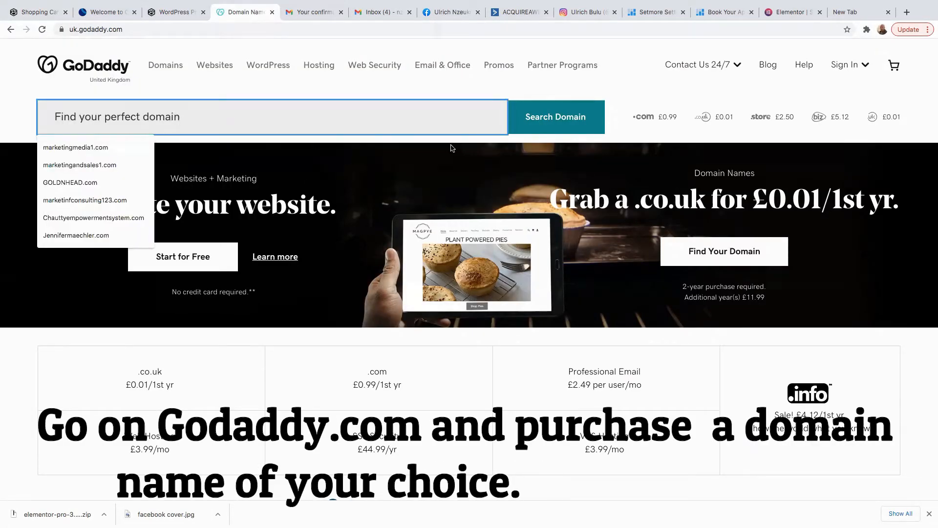
type("Website")
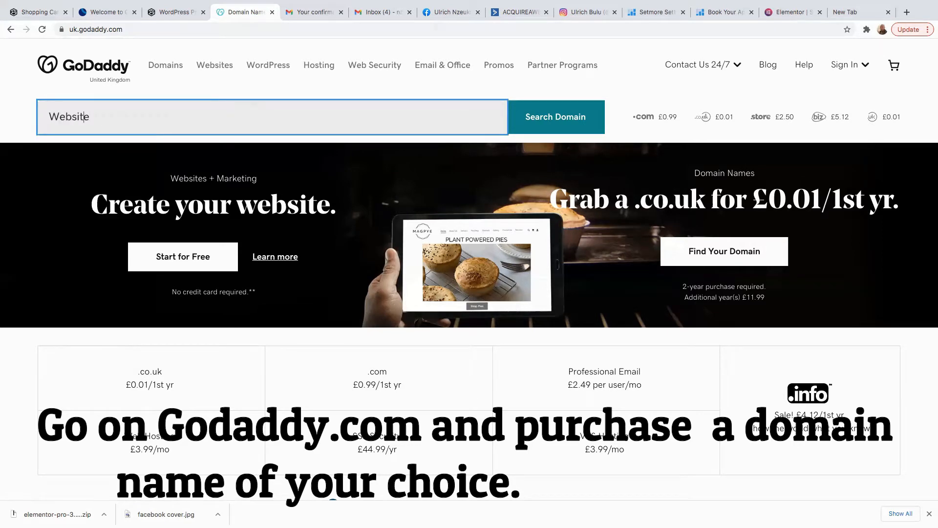
type("builda")
key("End")
type(".co.uk")
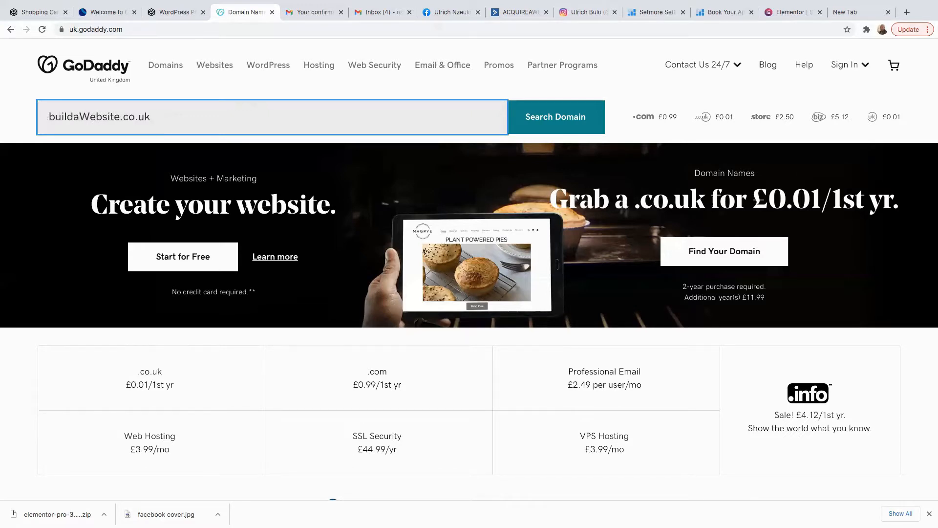
key("Return")
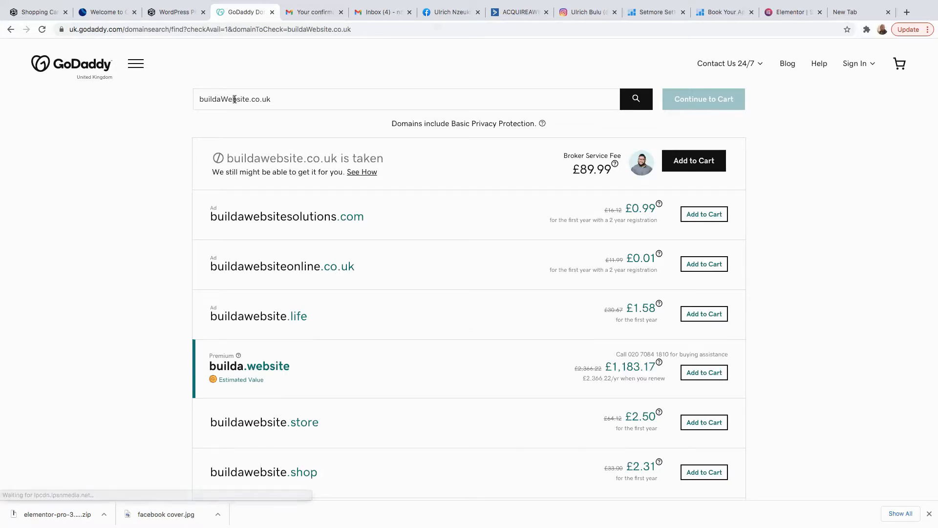
Search buildaWebsiteone.co.uk instead and add it to the cart at £0.01.
left_click(250, 98)
type("one")
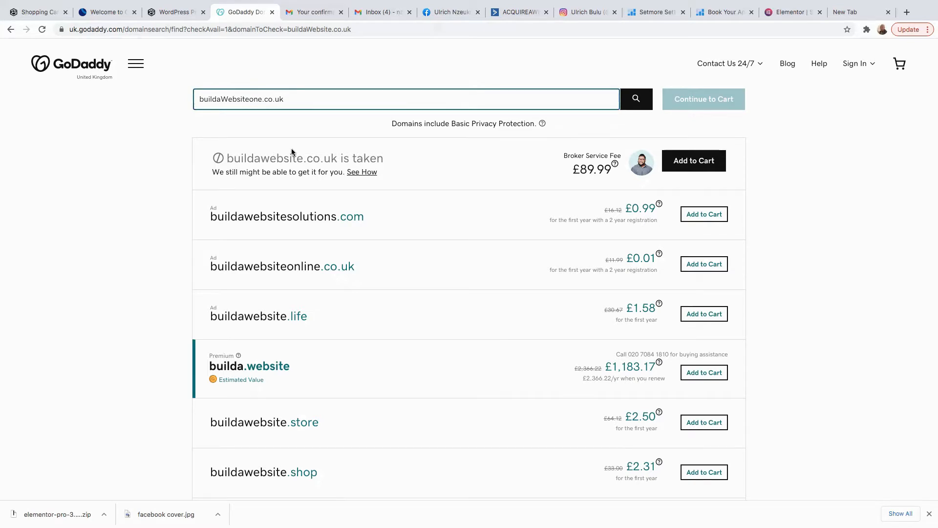
key("Return")
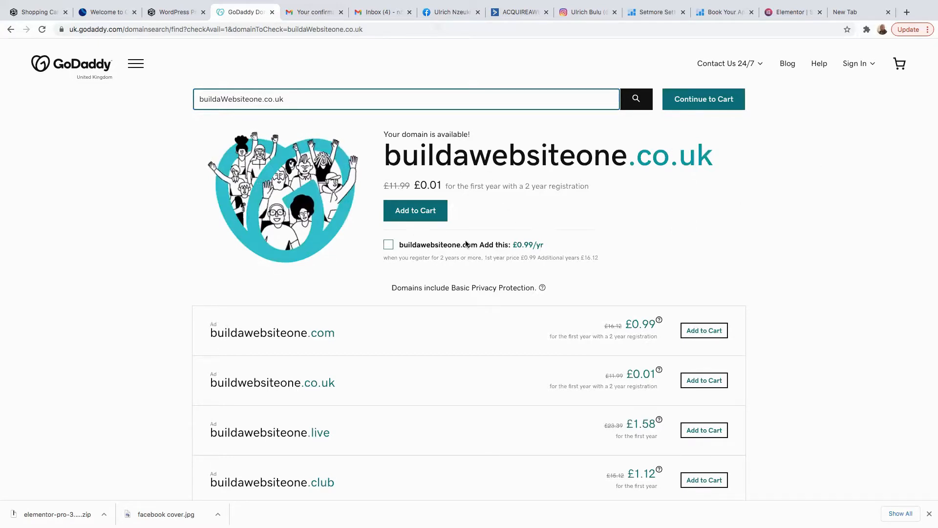
left_click(416, 212)
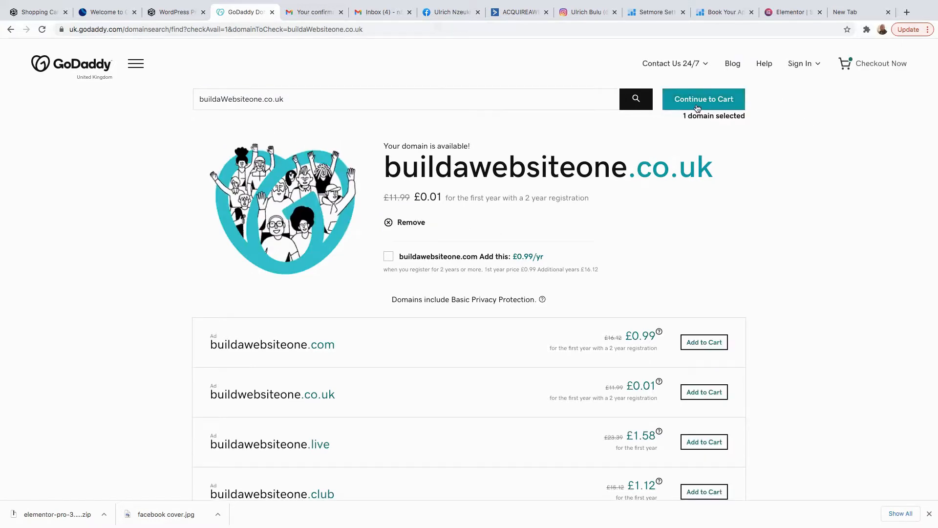
Continue to the cart, untick 'Start your website for FREE', and trim the prefilled username.
left_click(698, 105)
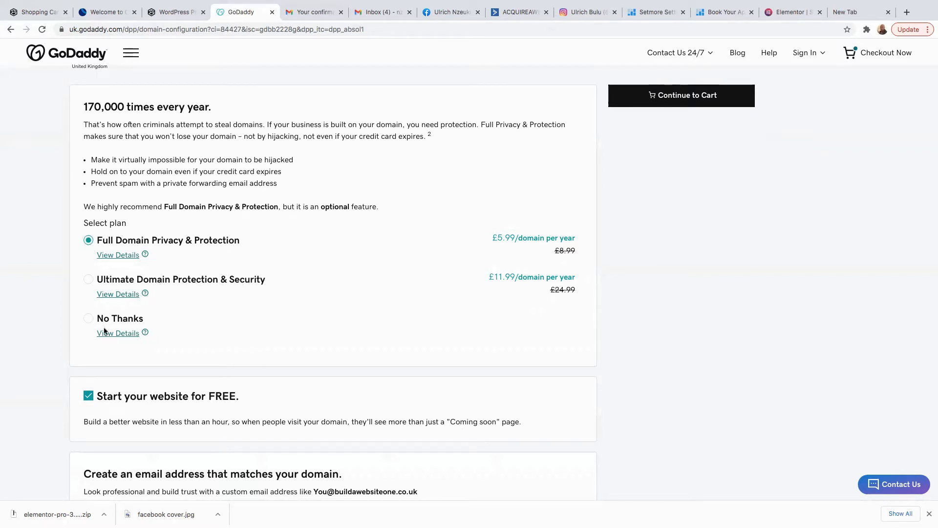
scroll(188, 336, "down", 3)
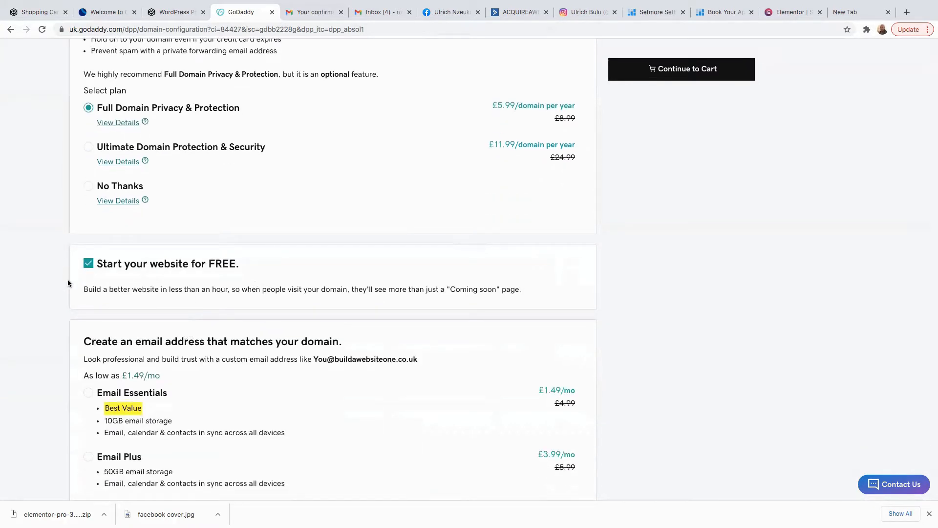
left_click(89, 267)
scroll(232, 409, "down", 1)
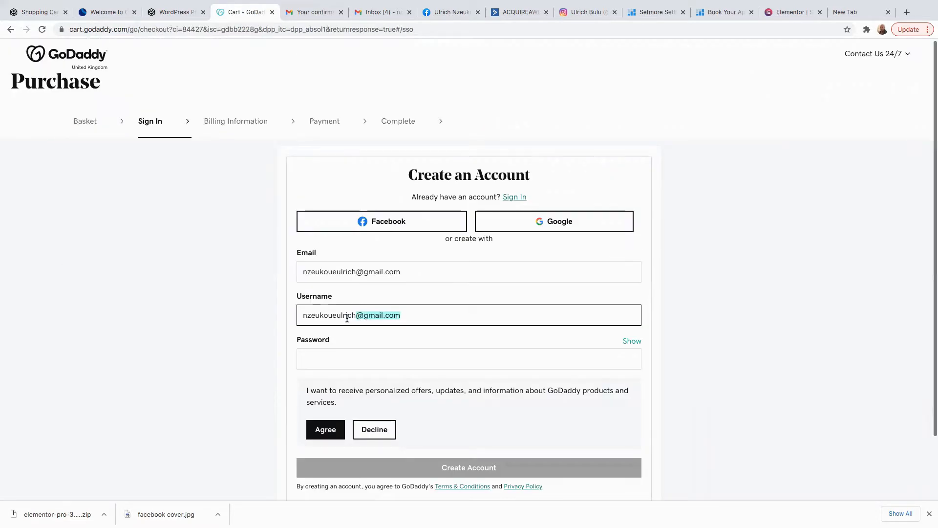
key("BackSpace")
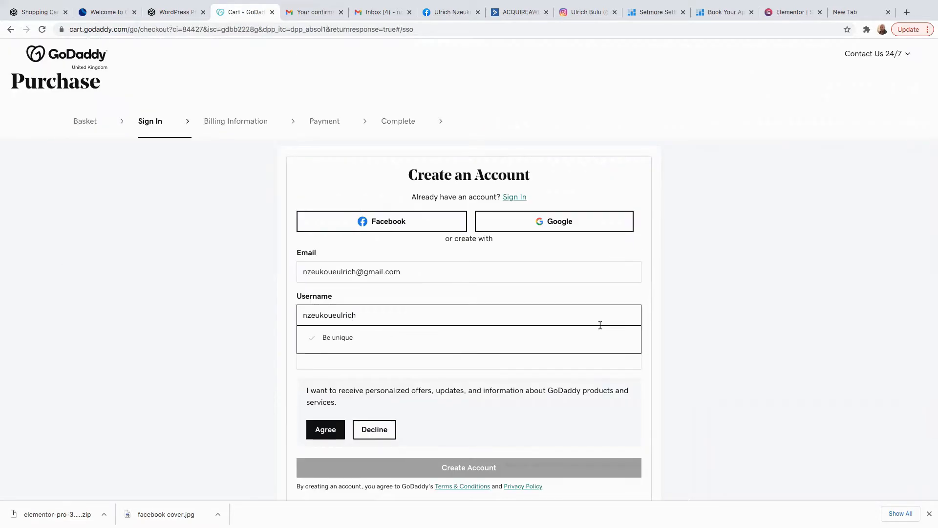
Create the GoDaddy account with a password, accepting personalized offers.
left_click(696, 331)
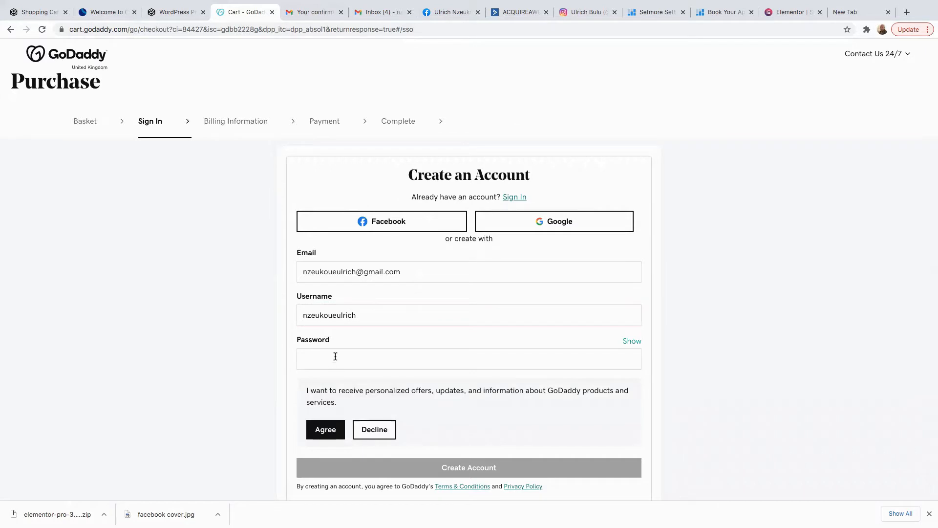
left_click(313, 356)
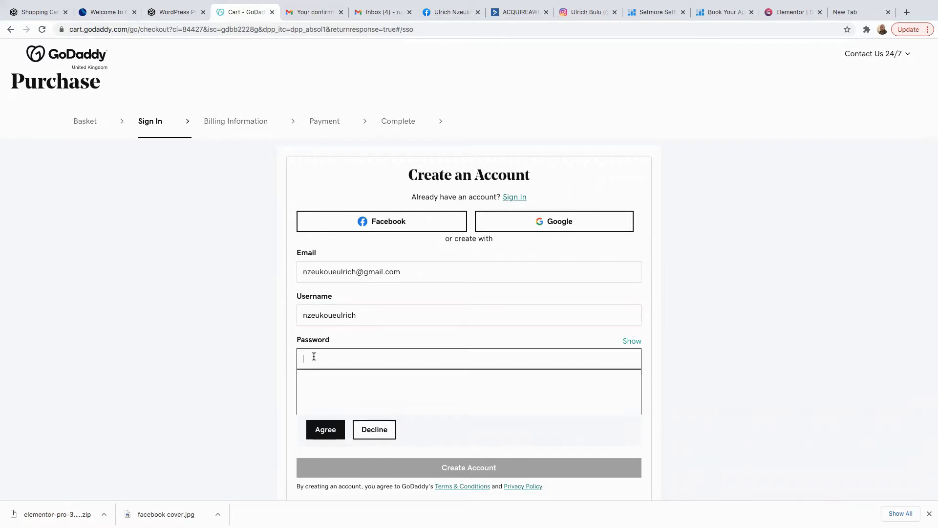
type("•••••••••••••")
left_click(329, 431)
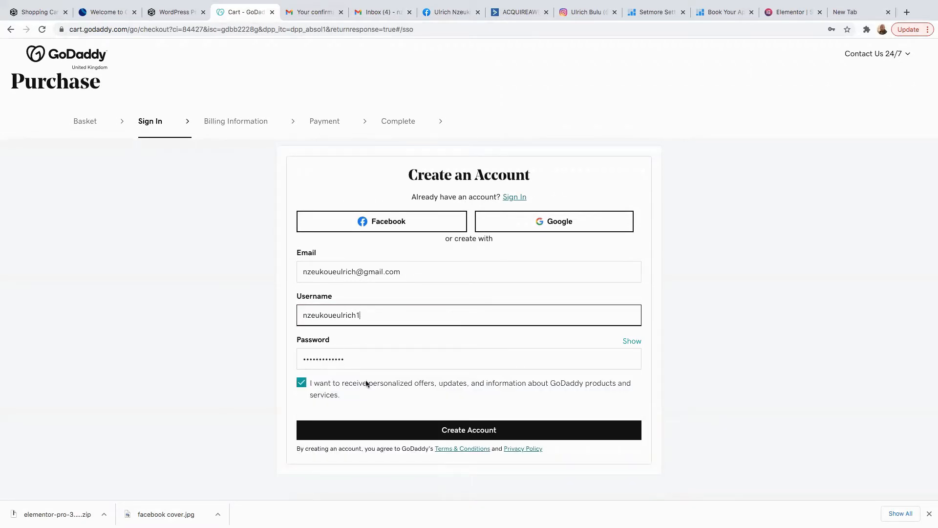
left_click(479, 431)
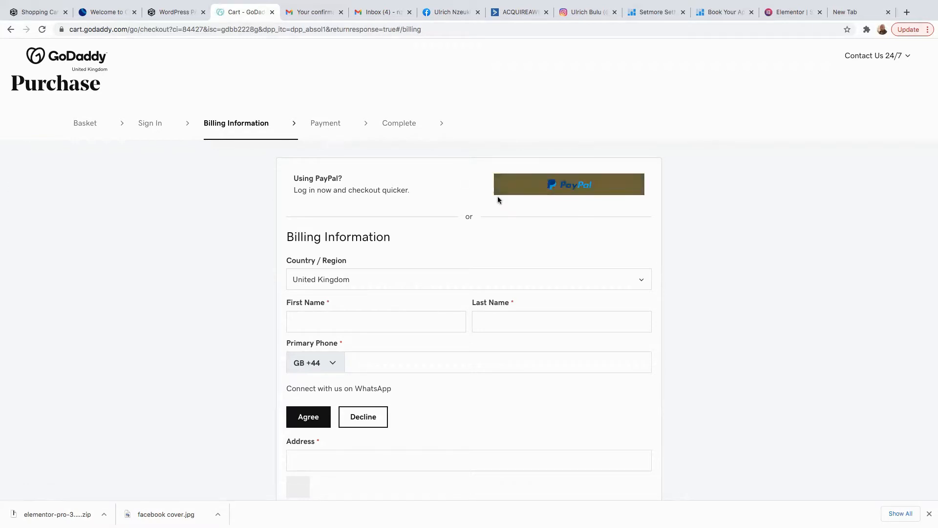
Save the billing information and card details, then remove the domain privacy add-on.
left_click(554, 194)
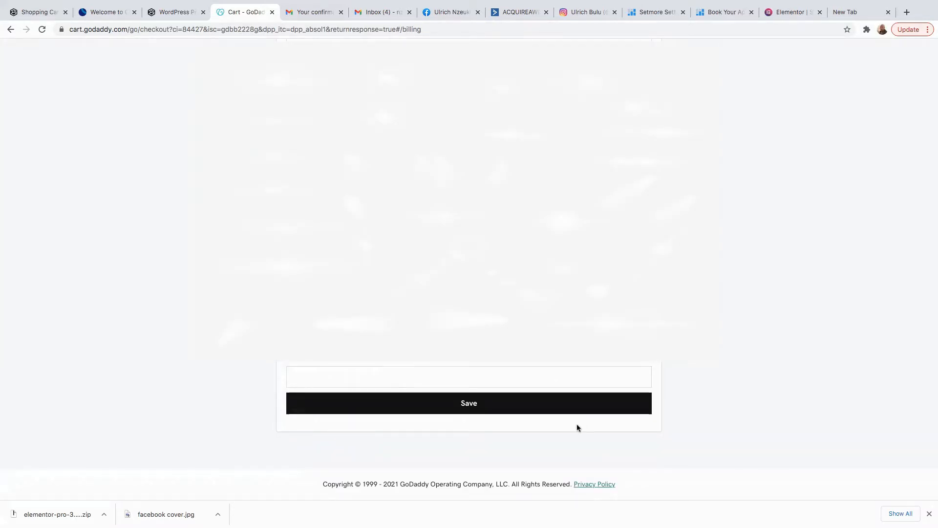
left_click(481, 406)
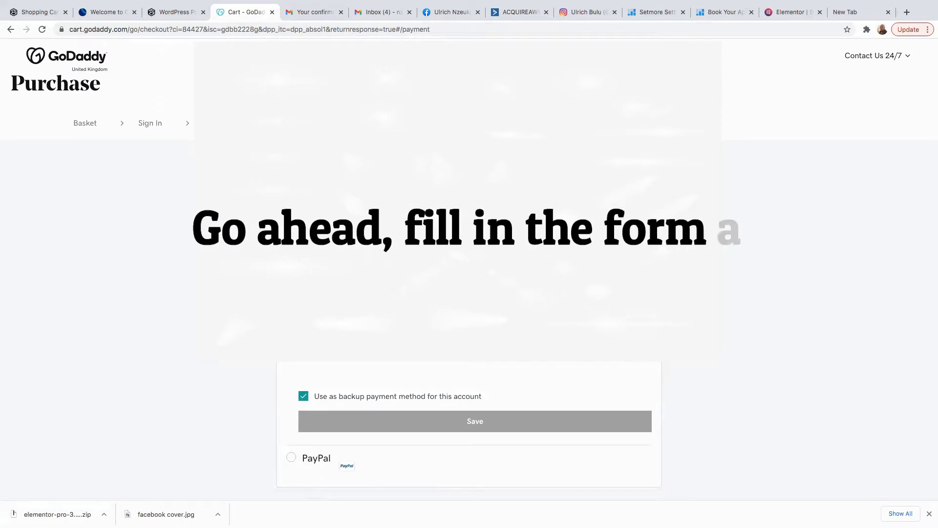
left_click(364, 343)
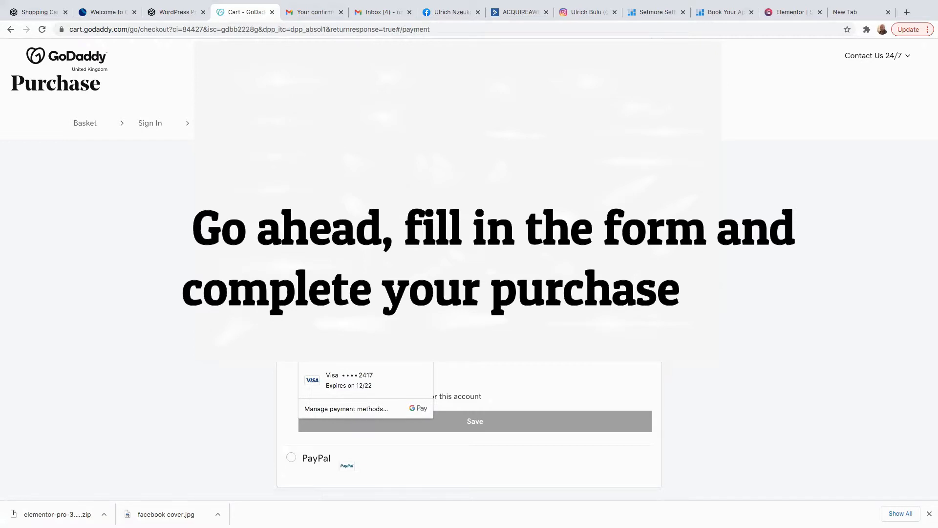
left_click(414, 421)
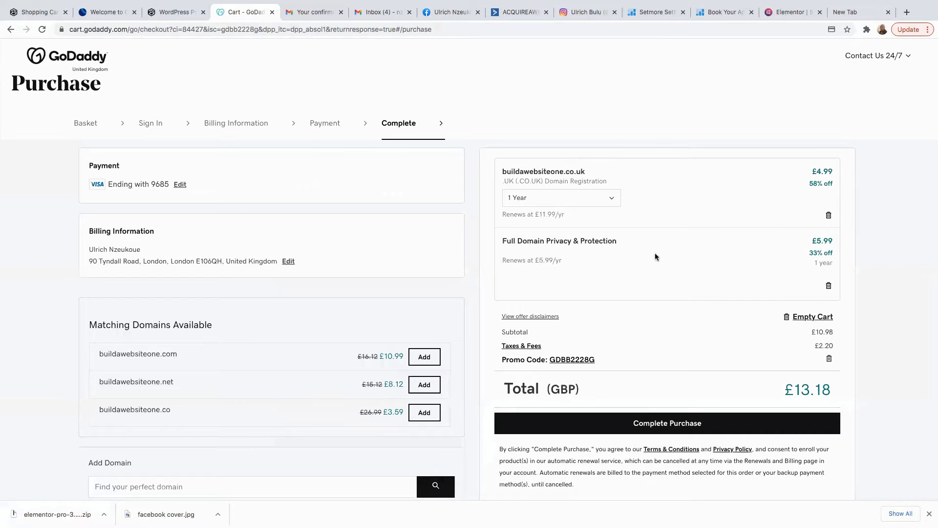
left_click(830, 288)
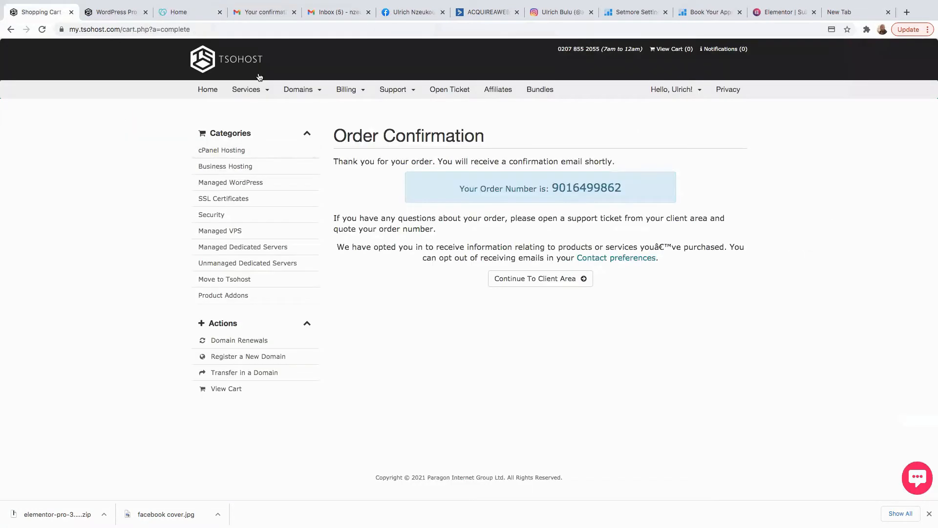
Go to Services > My Services, open the WordPress Basic product, and log in to its server.
left_click(212, 95)
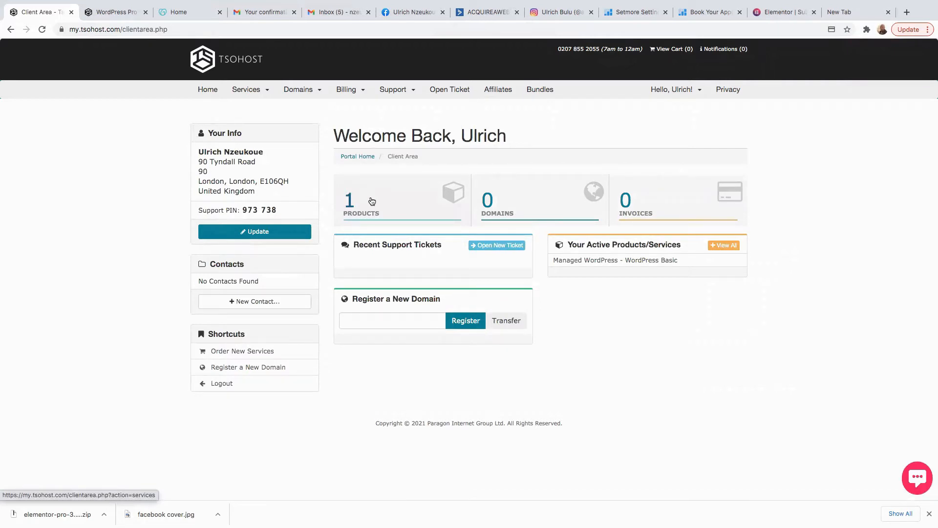
left_click(254, 91)
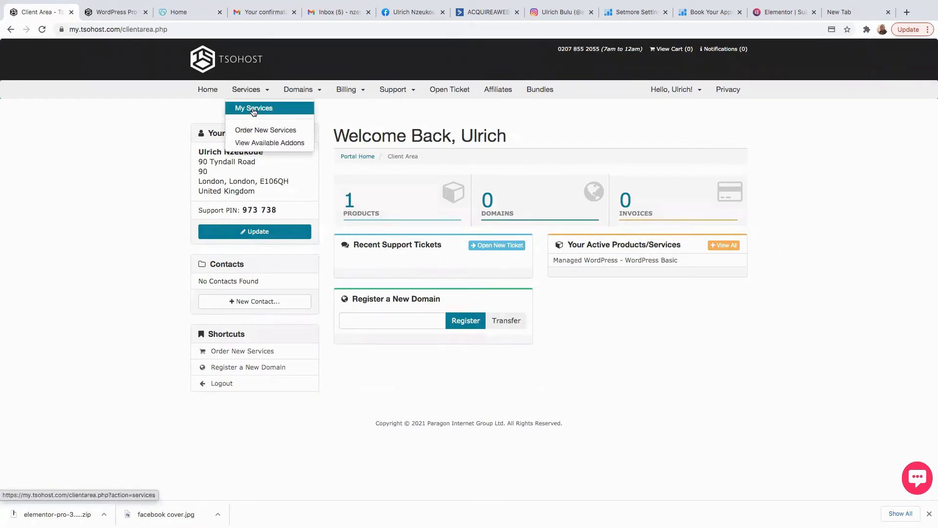
left_click(254, 109)
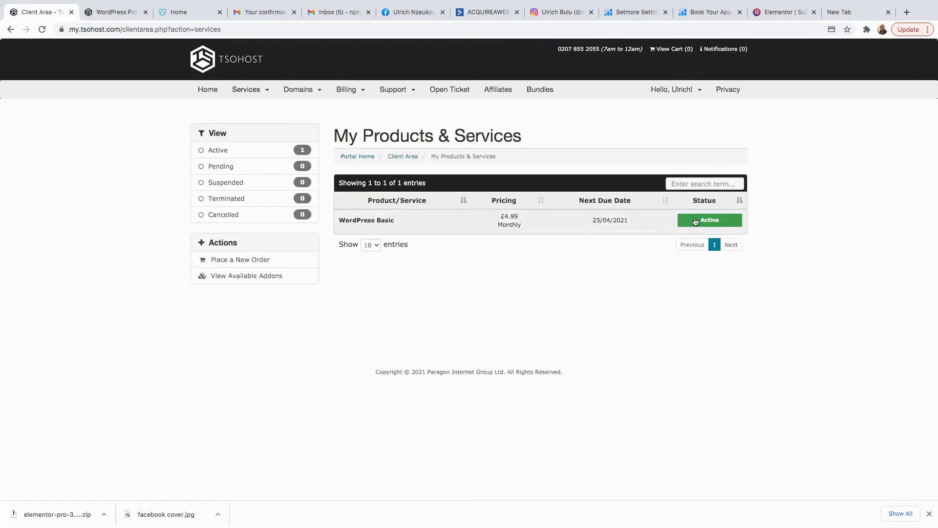
left_click(705, 223)
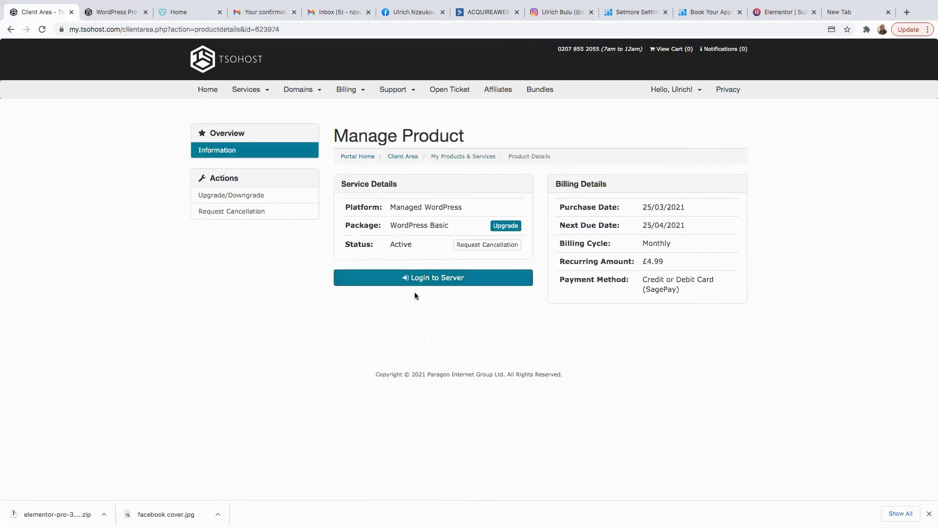
left_click(435, 280)
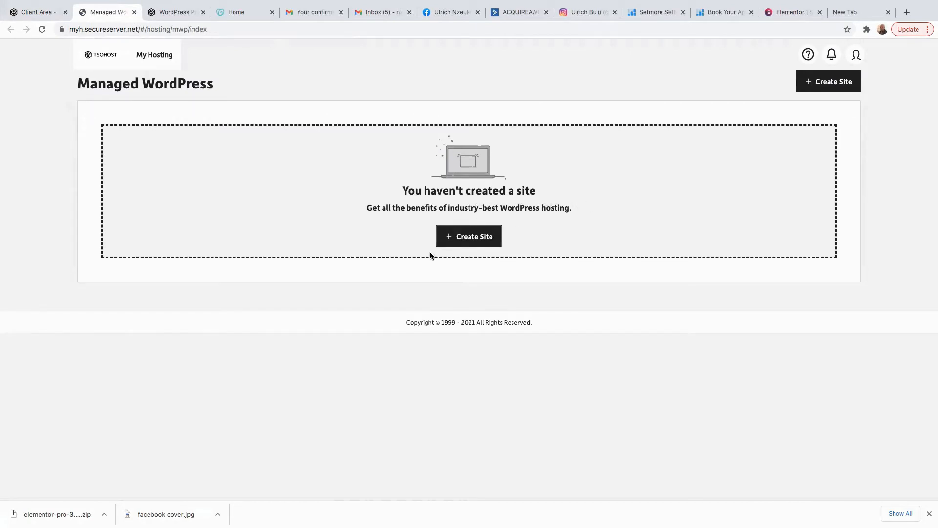
Start a manual WordPress site setup and submit an admin username and password.
left_click(465, 239)
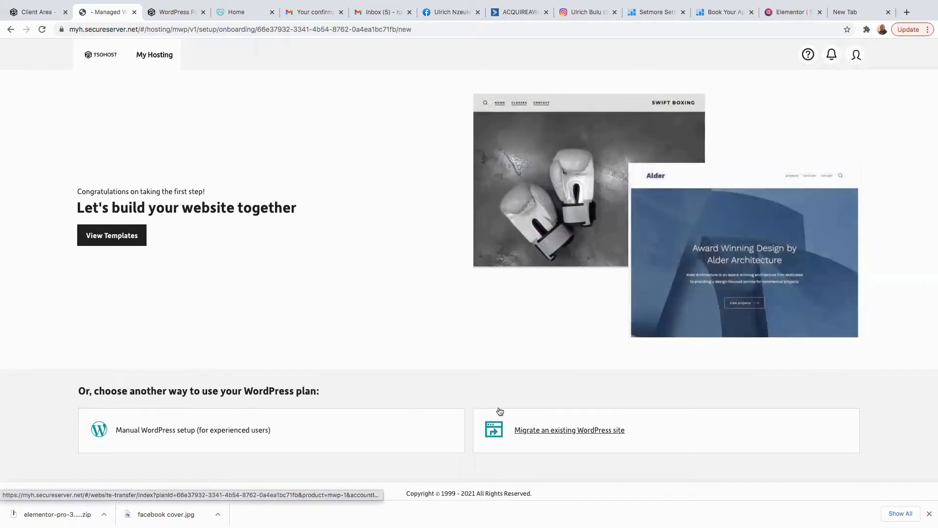
left_click(137, 434)
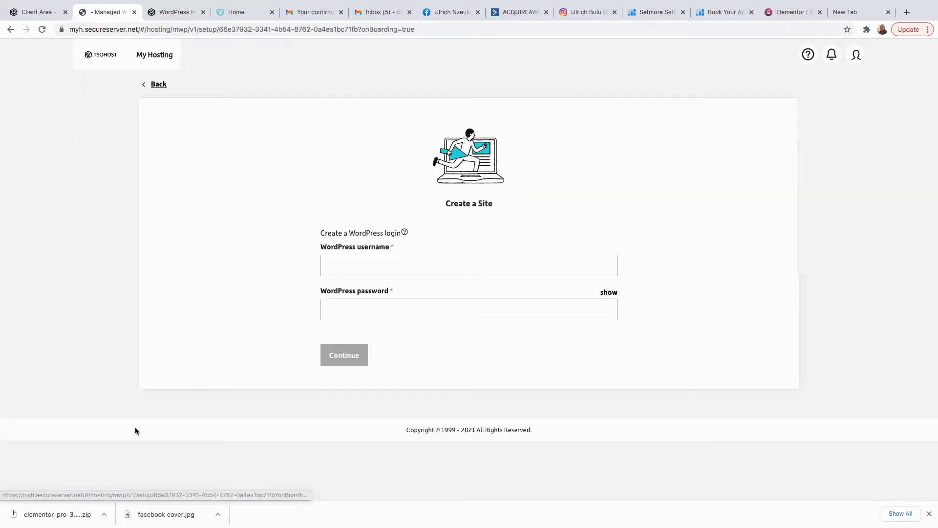
left_click(343, 270)
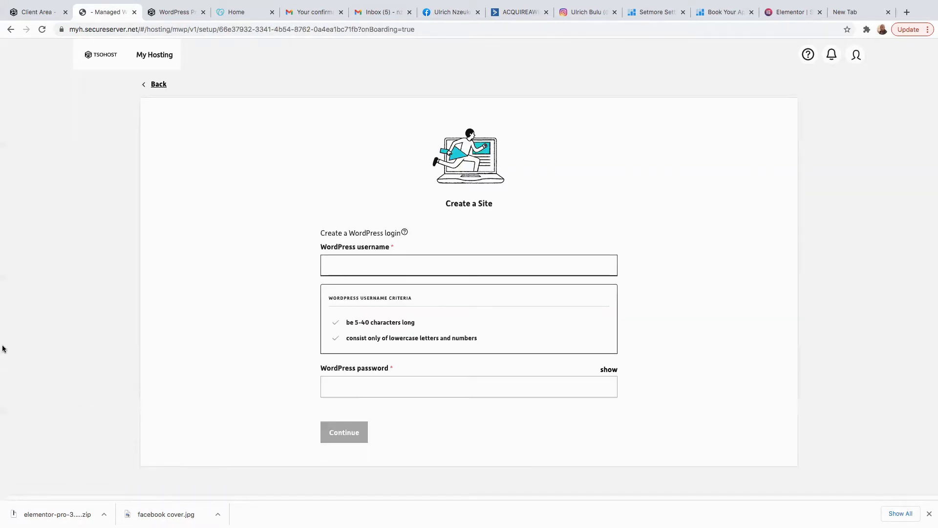
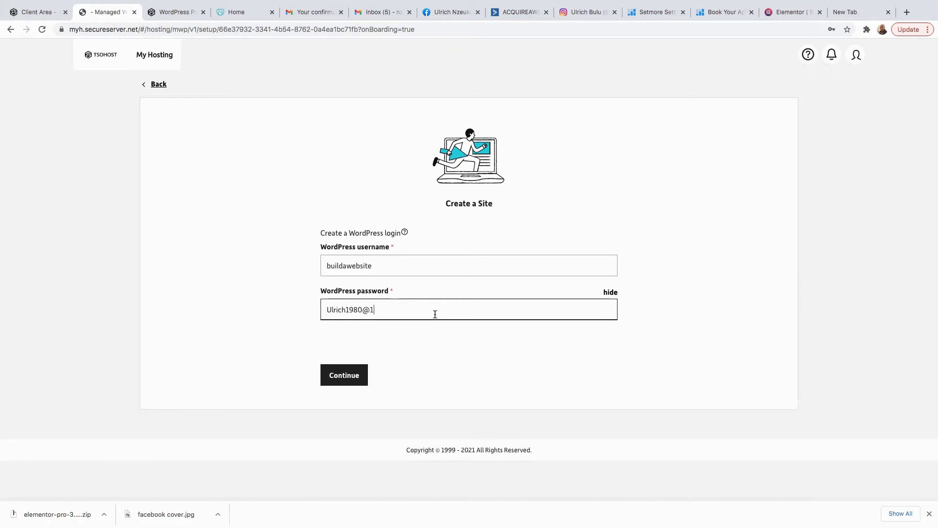
left_click(607, 293)
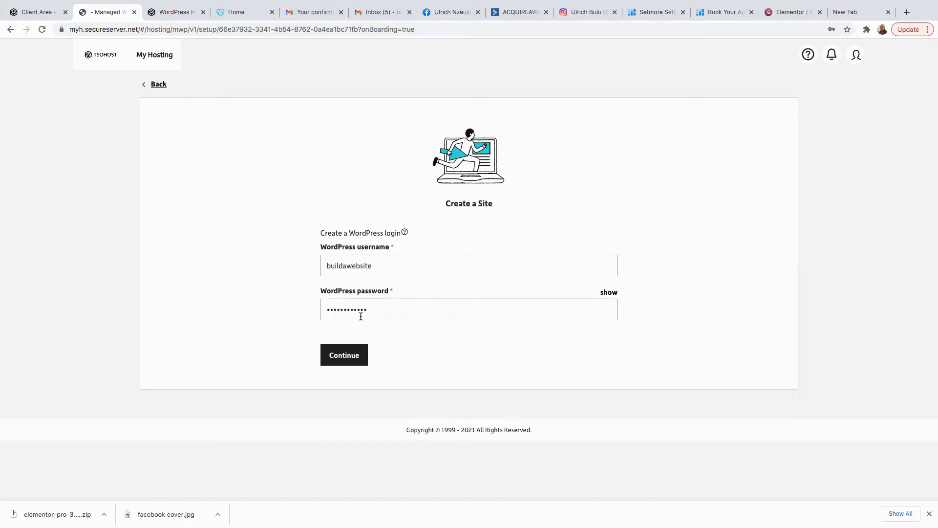
left_click(349, 360)
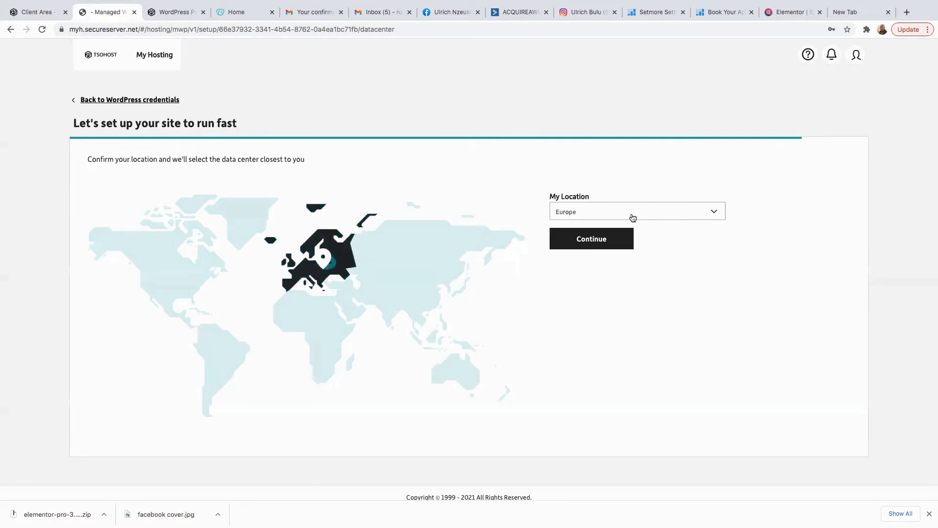
Keep Europe as the data centre location and create the site.
left_click(683, 215)
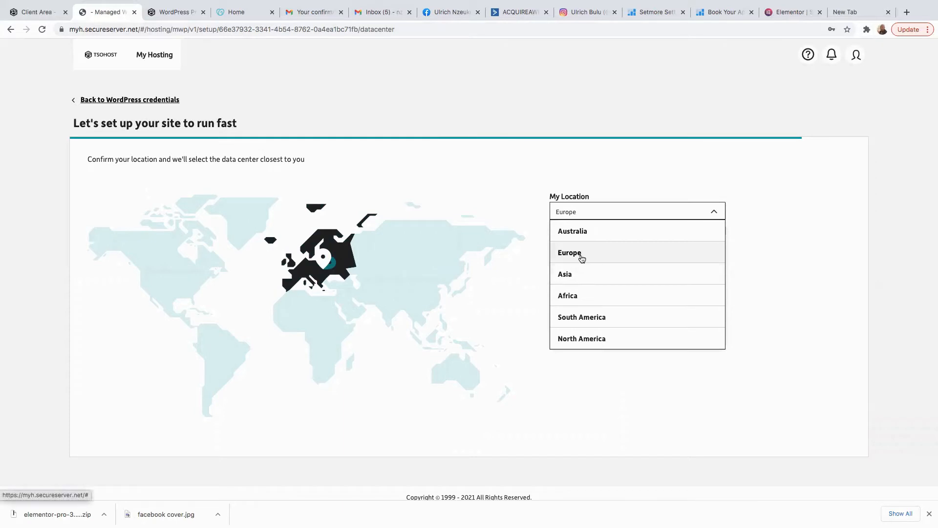
scroll(576, 245, "down", 1)
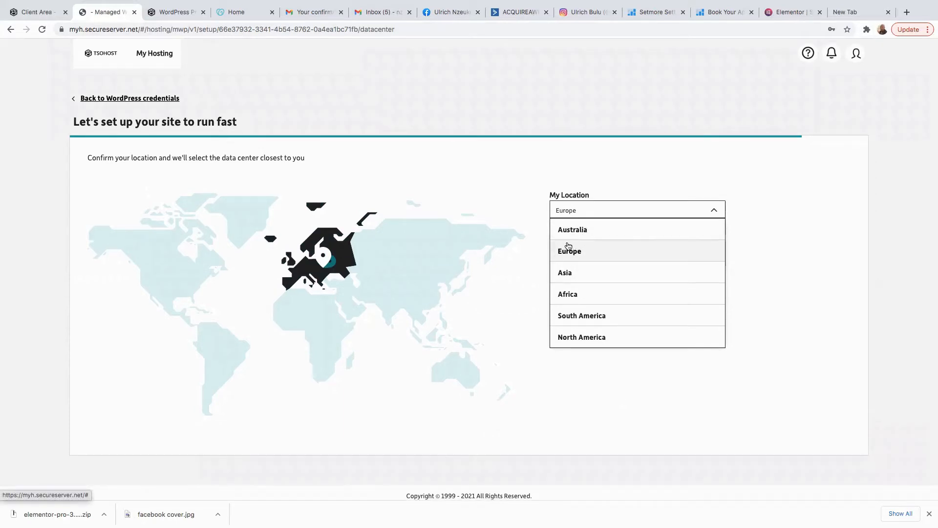
left_click(749, 242)
left_click(596, 241)
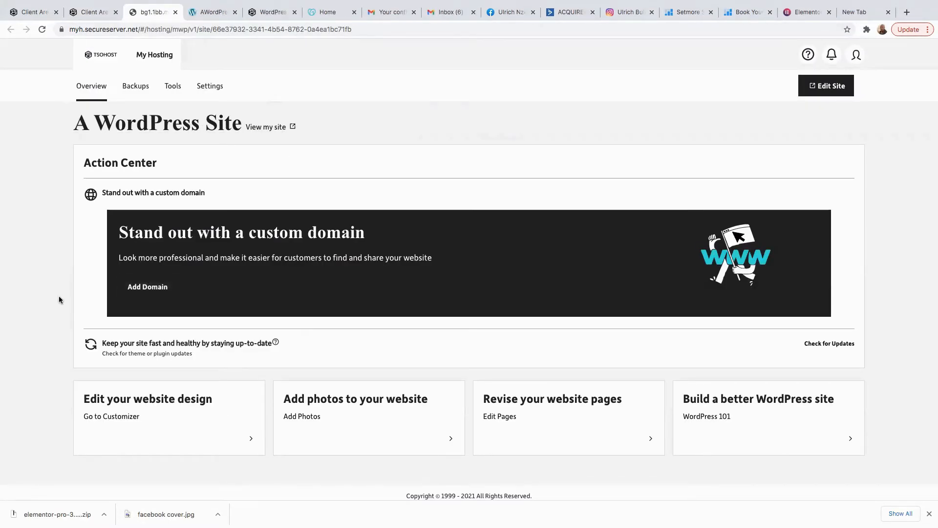
Start adding a custom domain, select buildawebsiteone.co.uk in GoDaddy's My Products, and return to tsoHost.
left_click(147, 288)
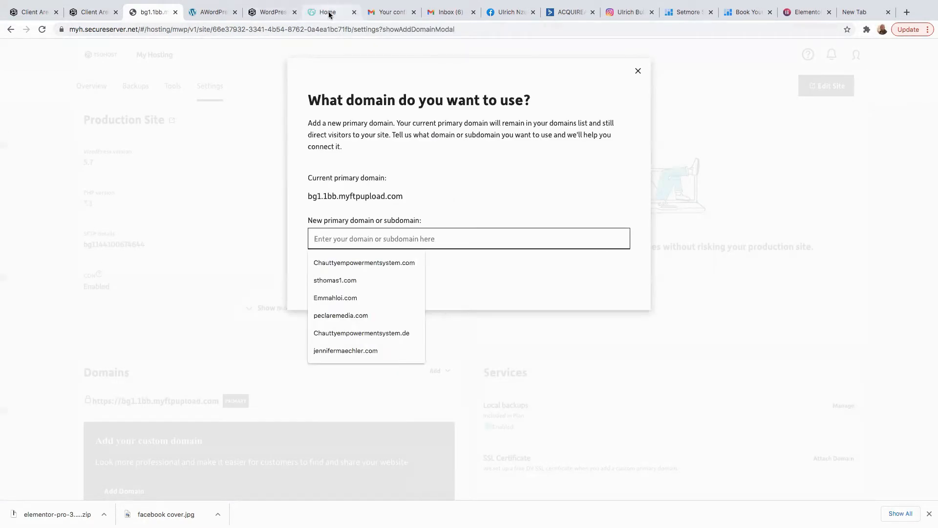
left_click(328, 13)
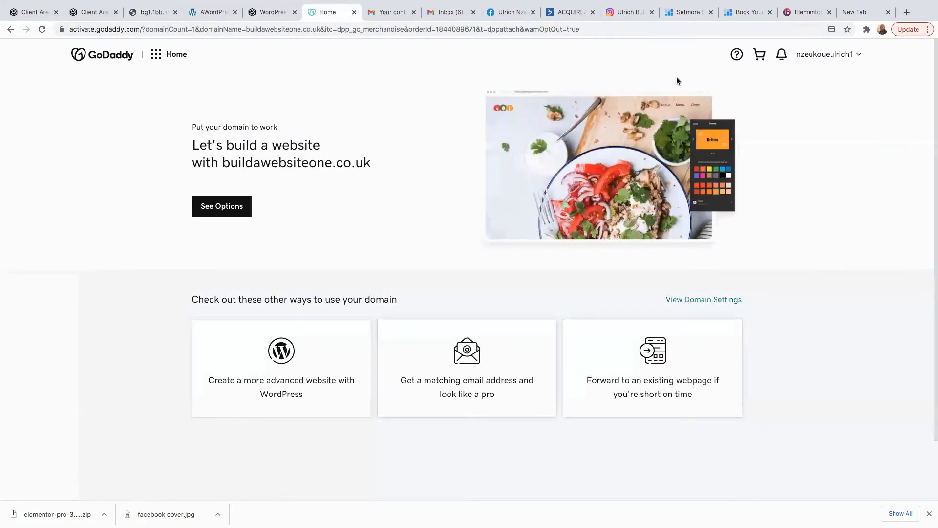
left_click(839, 54)
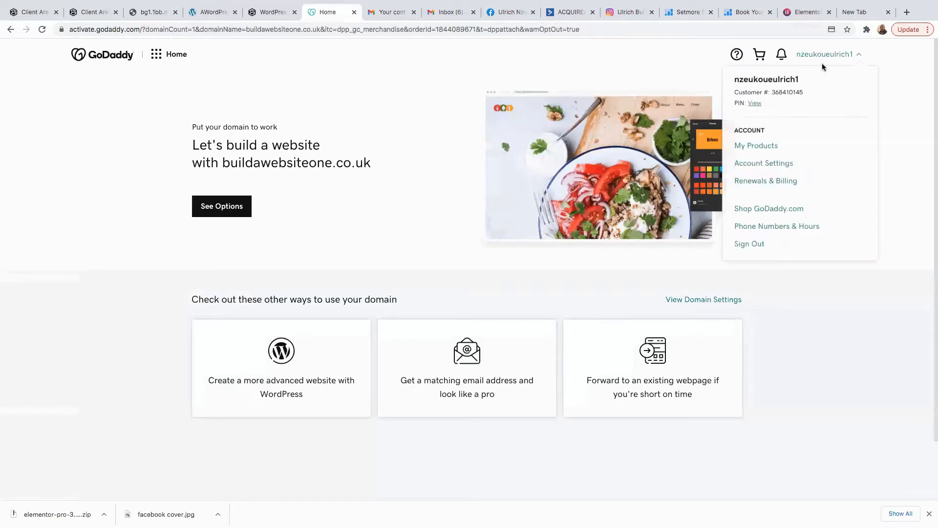
left_click(757, 145)
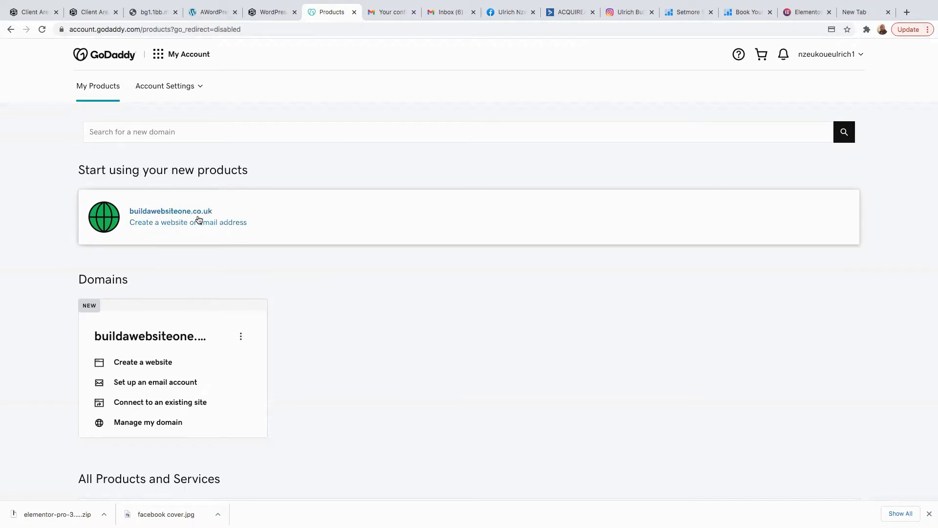
scroll(283, 248, "down", 5)
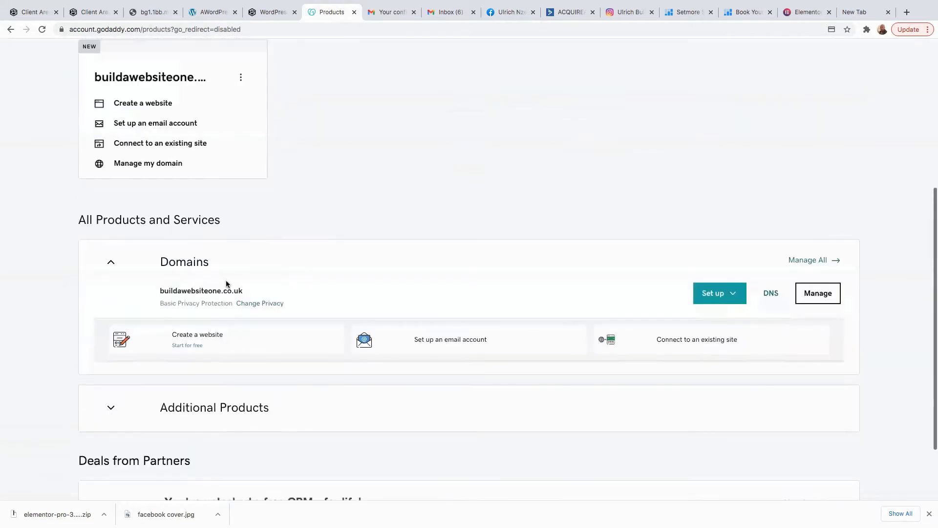
left_click_drag(243, 291, 158, 291)
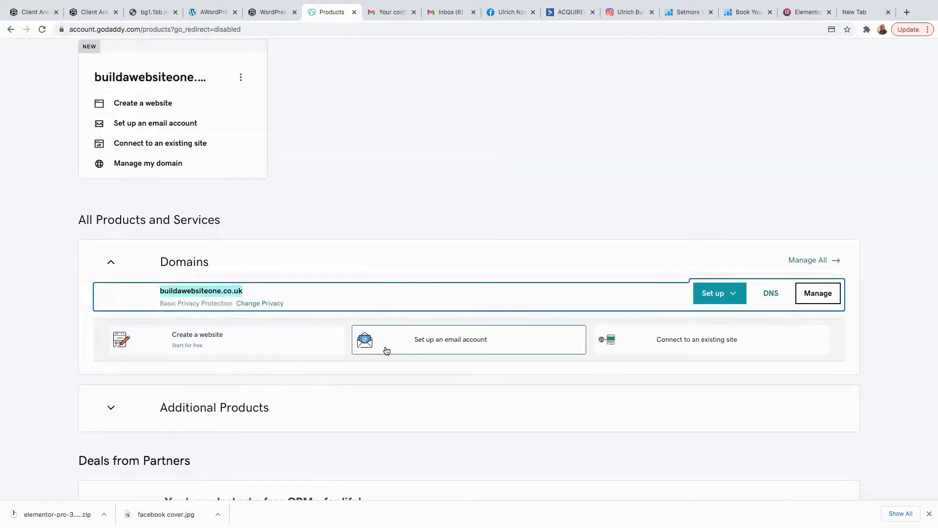
scroll(427, 185, "up", 5)
scroll(418, 207, "down", 7)
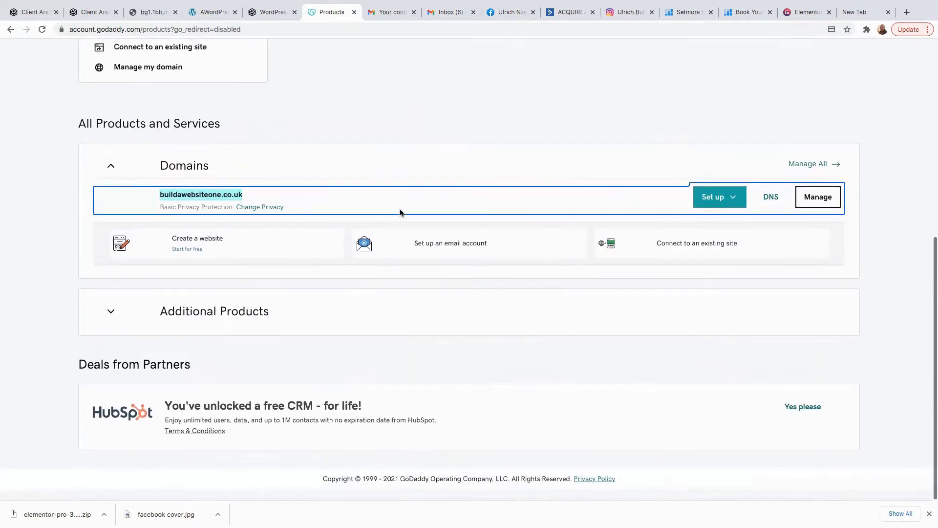
scroll(203, 236, "up", 8)
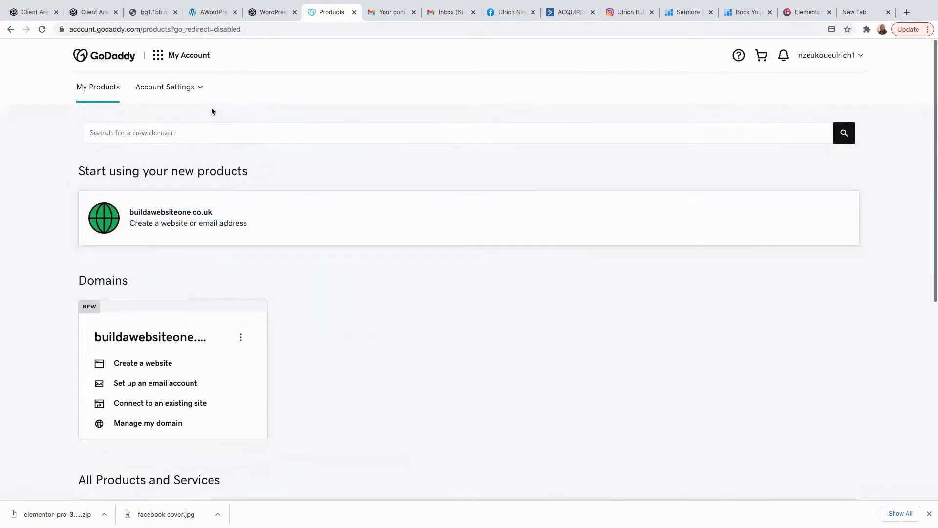
left_click(154, 12)
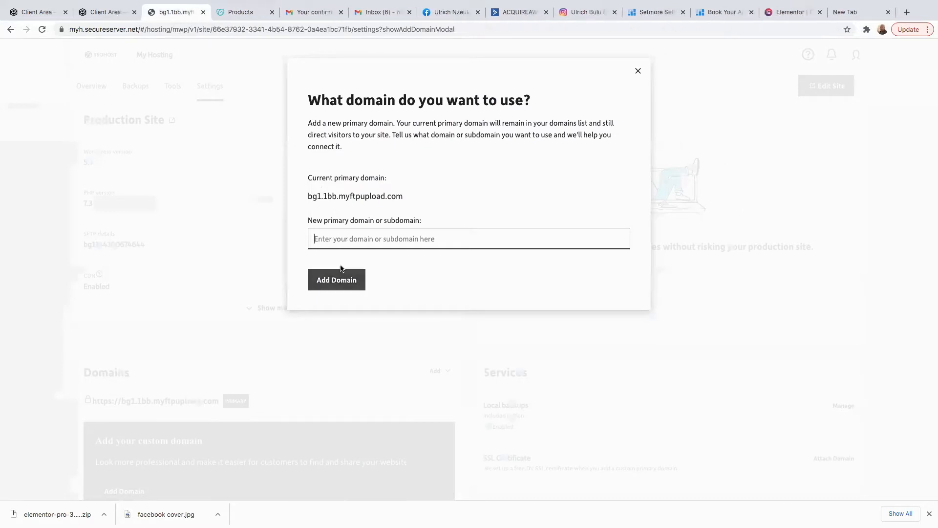
Paste buildawebsiteone.co.uk into the domain field and add it as the site's primary domain.
right_click(328, 239)
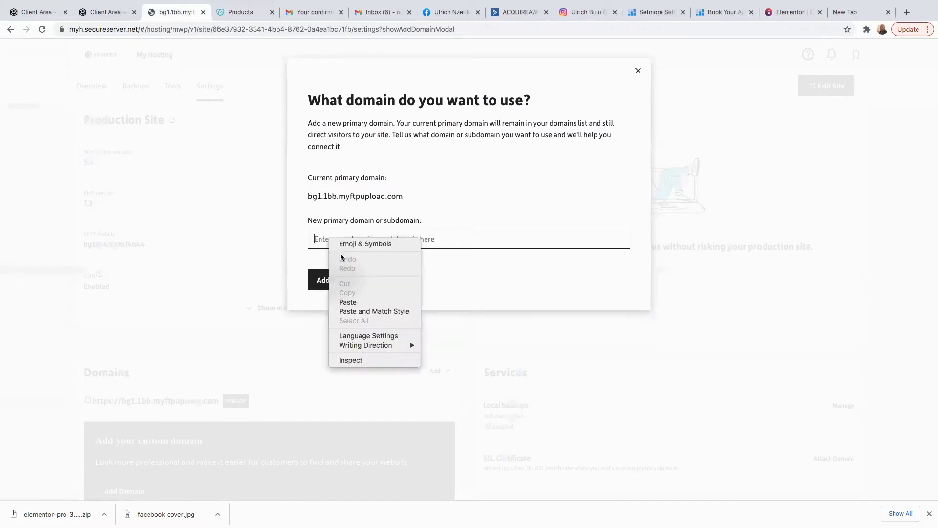
left_click(355, 303)
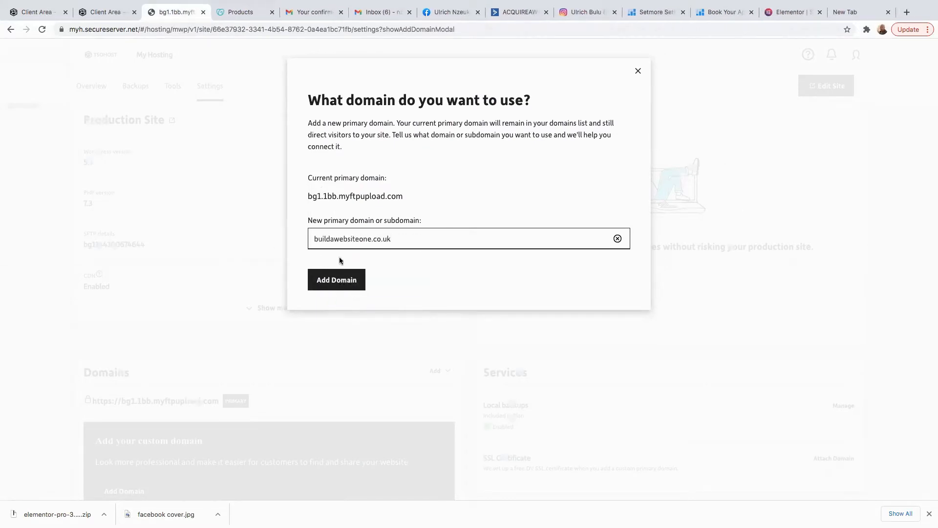
left_click(336, 285)
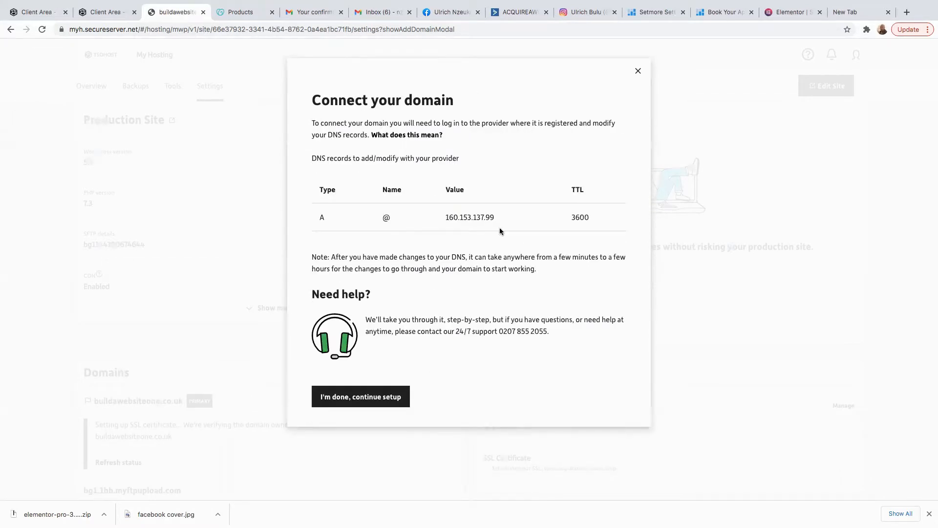
Copy the A record IP 160.153.137.99 and open buildawebsiteone.co.uk's settings in GoDaddy.
left_click_drag(502, 216, 445, 217)
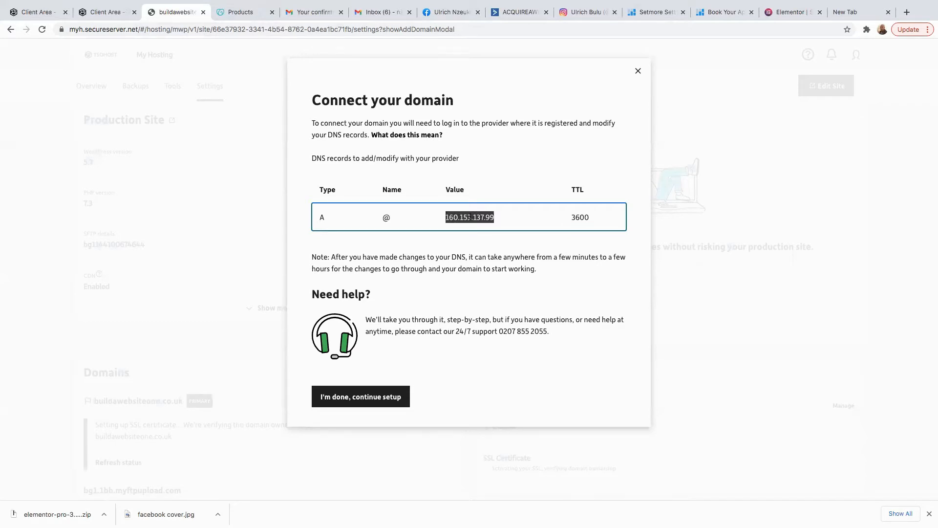
right_click(467, 217)
left_click(486, 236)
left_click(239, 12)
scroll(356, 360, "down", 7)
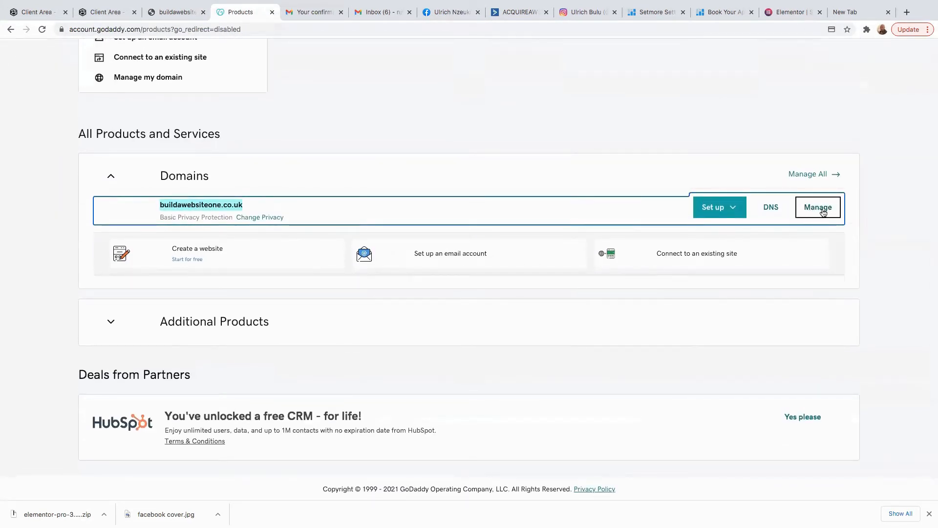
left_click(817, 209)
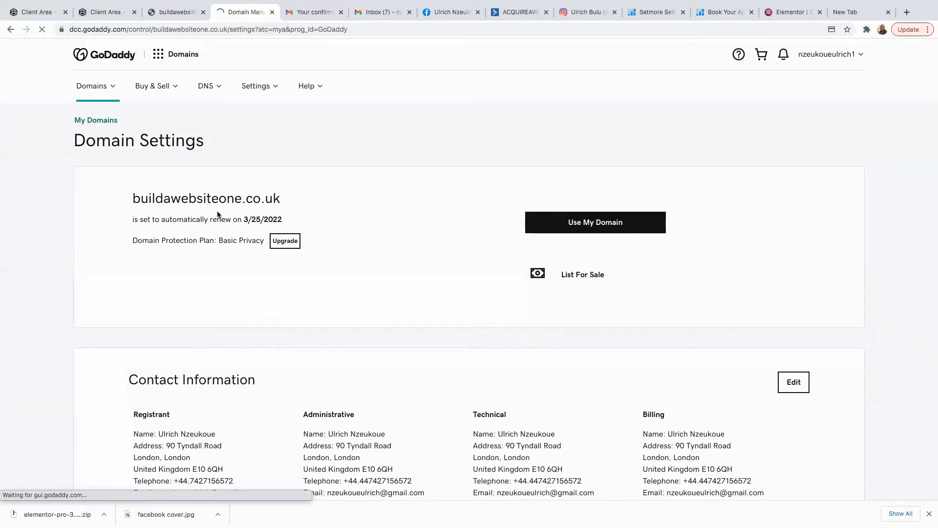
Open GoDaddy's DNS zone management and load the records for buildawebsiteone.co.uk.
left_click(582, 229)
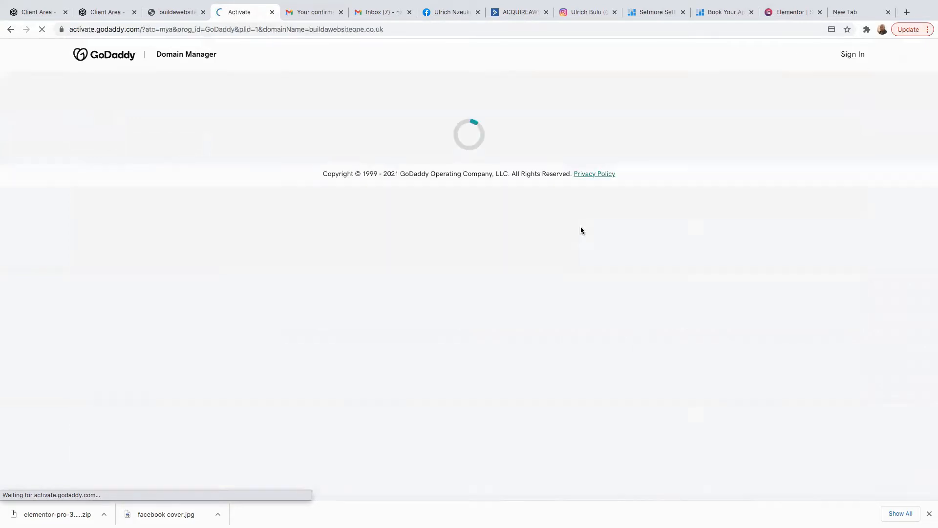
left_click(211, 85)
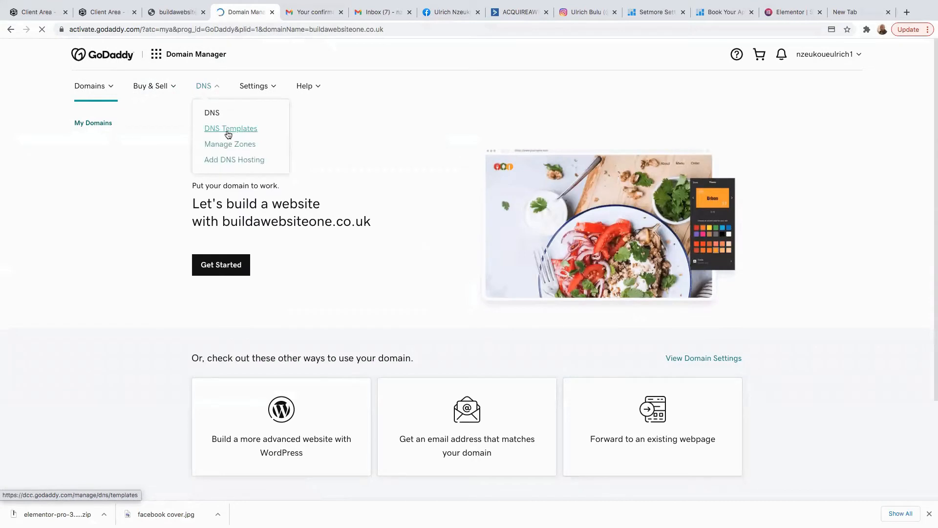
left_click(233, 146)
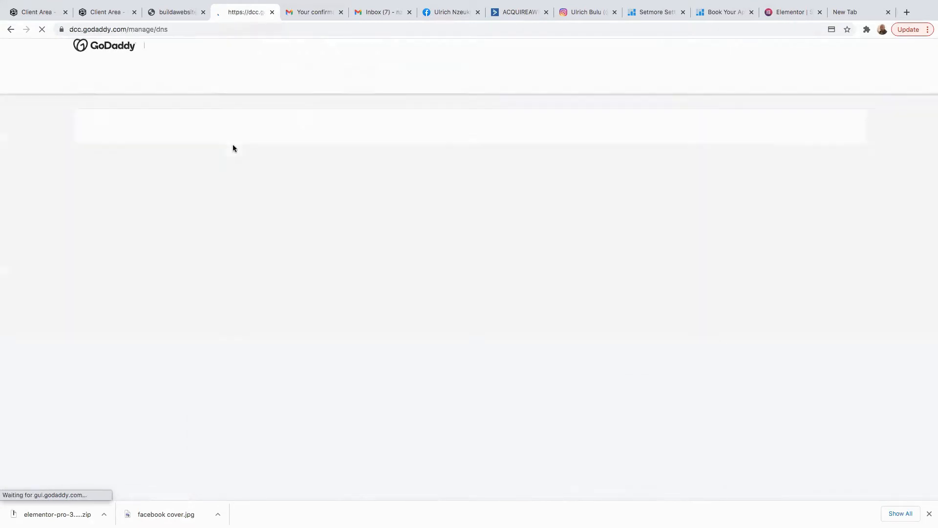
left_click(274, 248)
type("b")
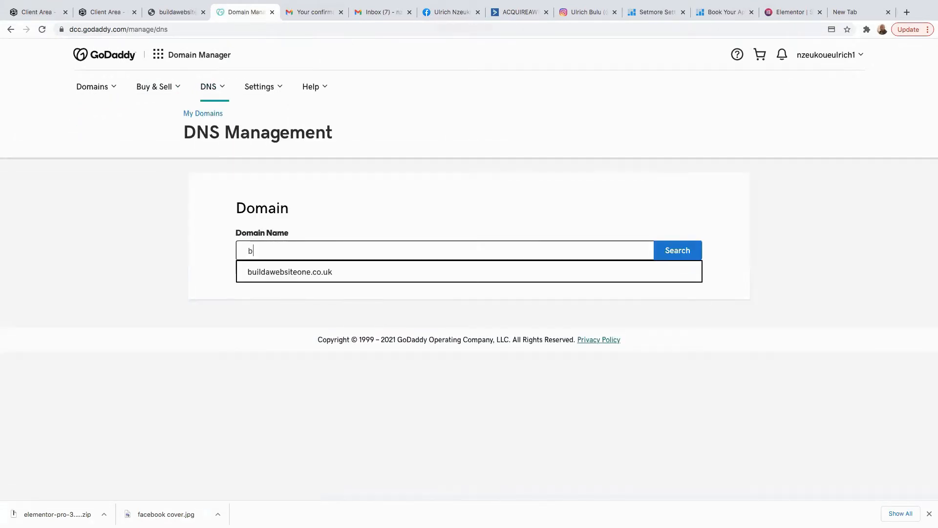
left_click(301, 280)
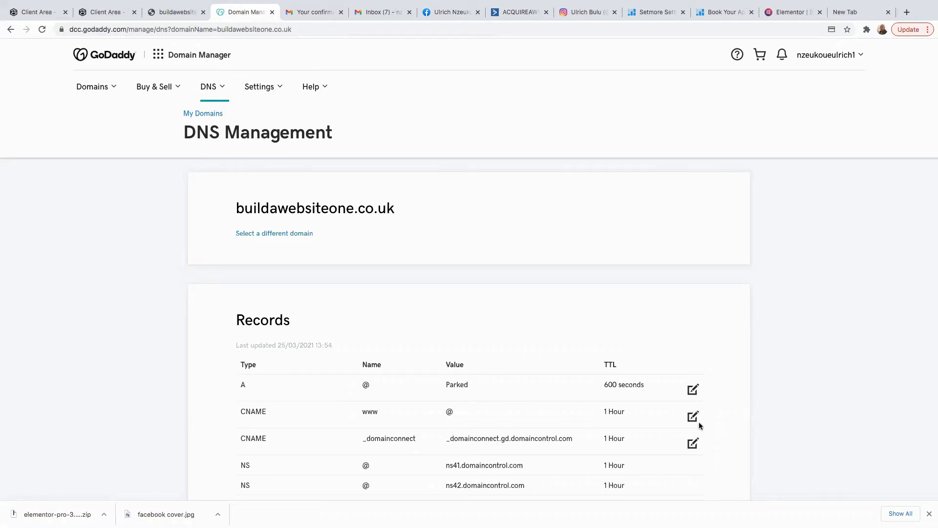
Change the A record from Parked to 160.153.137.99, save it, and confirm in tsoHost.
left_click(694, 391)
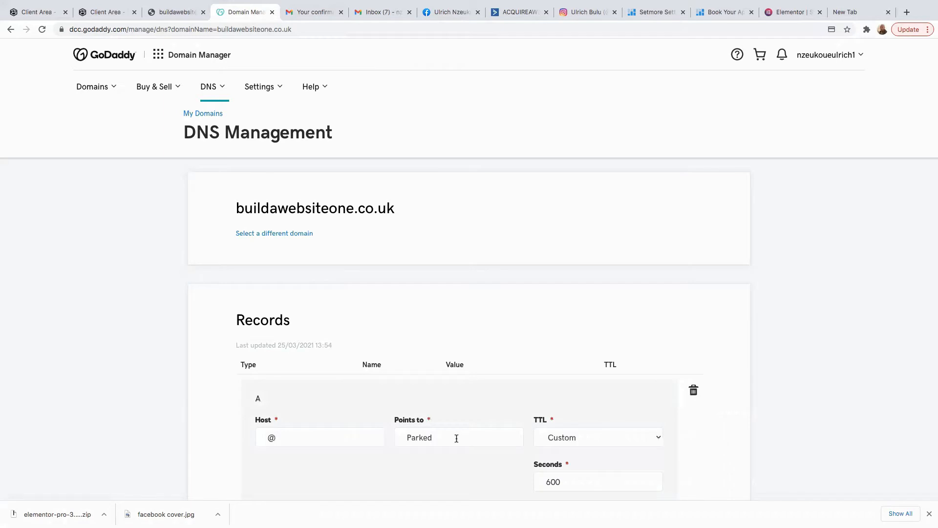
left_click_drag(456, 438, 372, 432)
key("BackSpace")
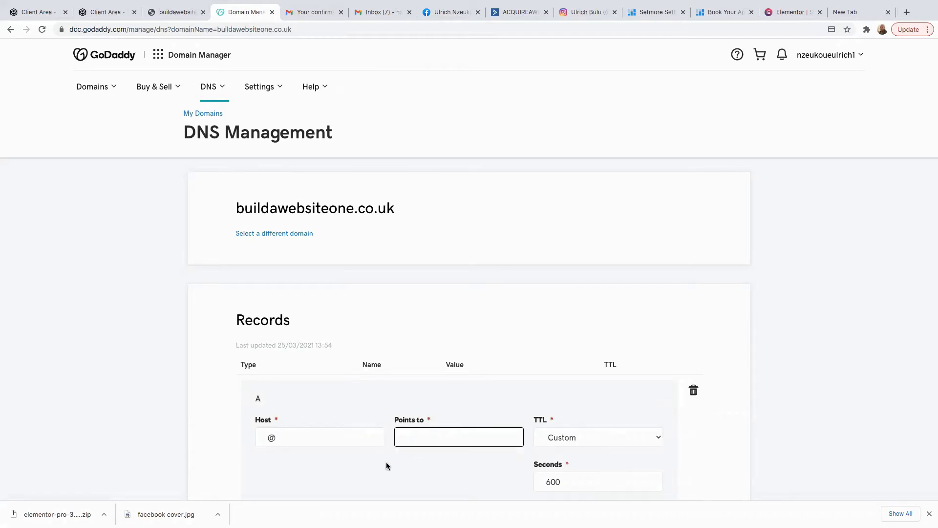
right_click(408, 440)
left_click(437, 461)
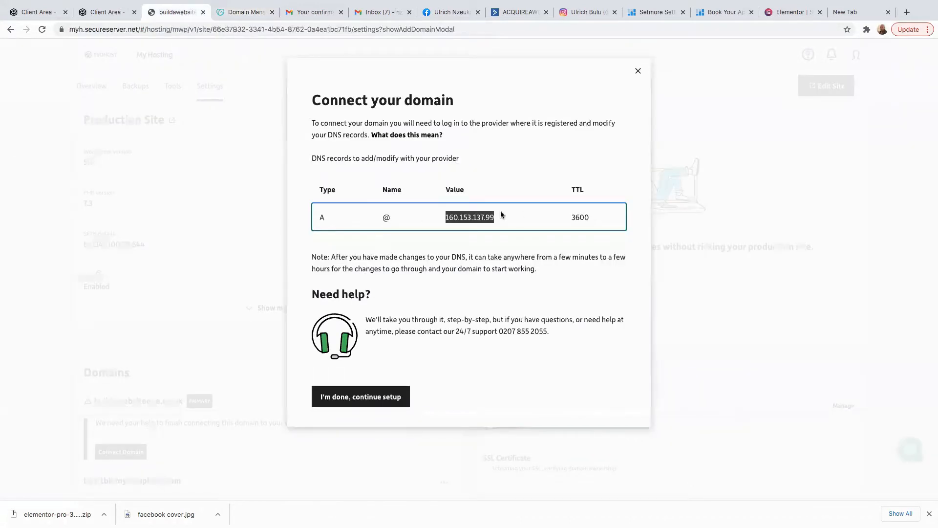
left_click(239, 14)
scroll(549, 418, "down", 8)
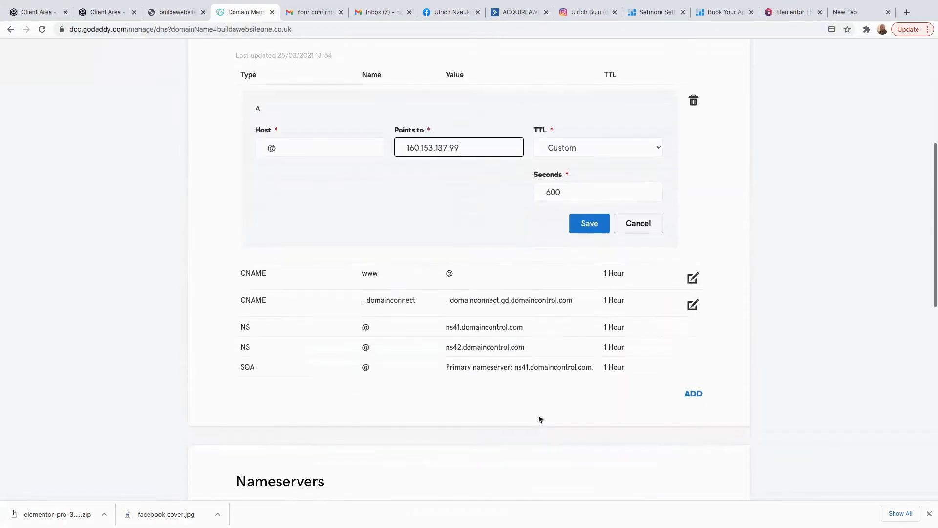
scroll(537, 379, "up", 3)
left_click(589, 257)
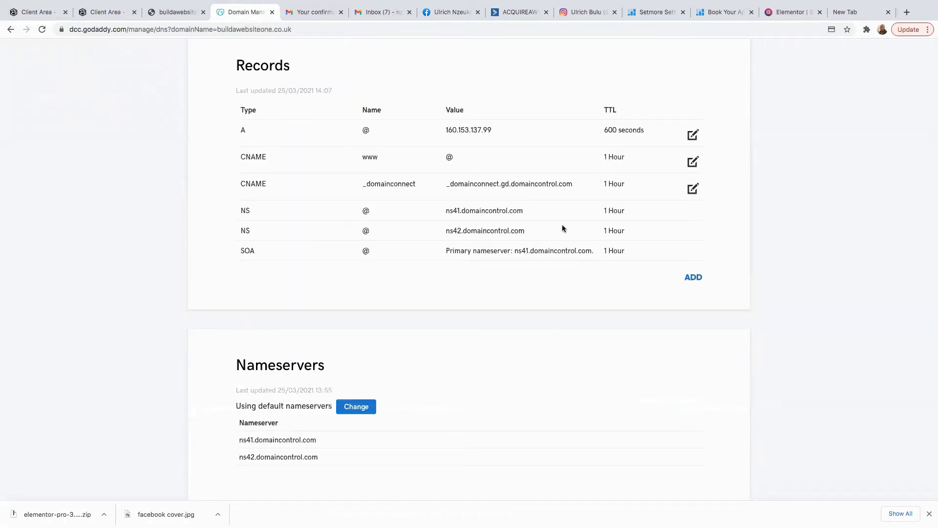
left_click(167, 15)
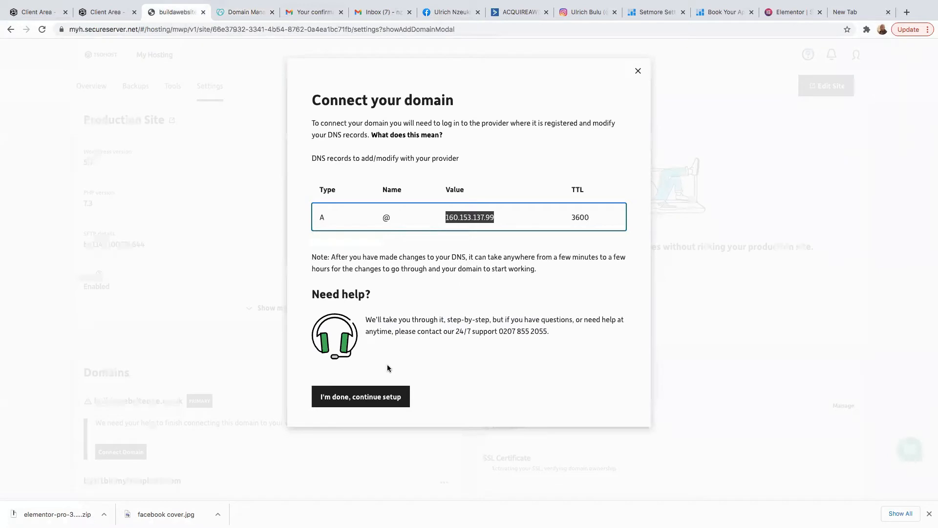
left_click(350, 400)
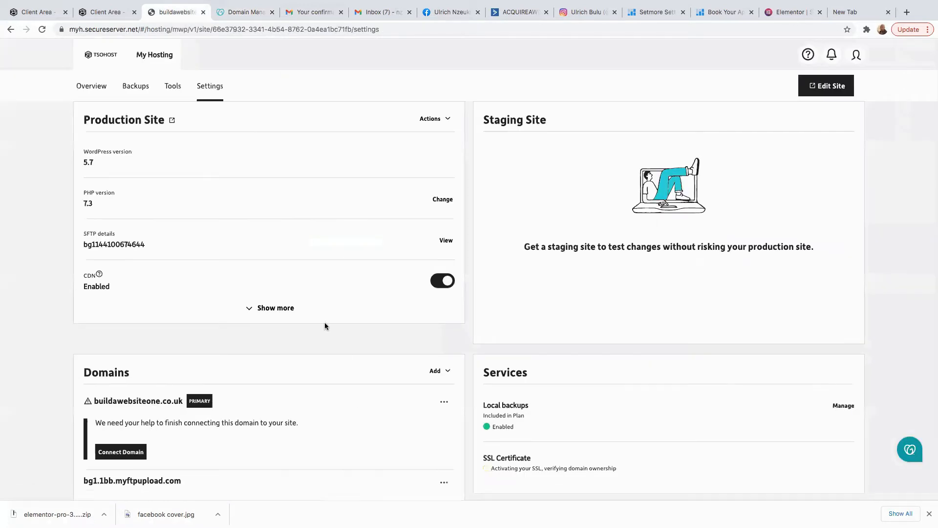
Open the site's WordPress admin, review the tsoHost site settings, then return to the dashboard.
left_click(833, 85)
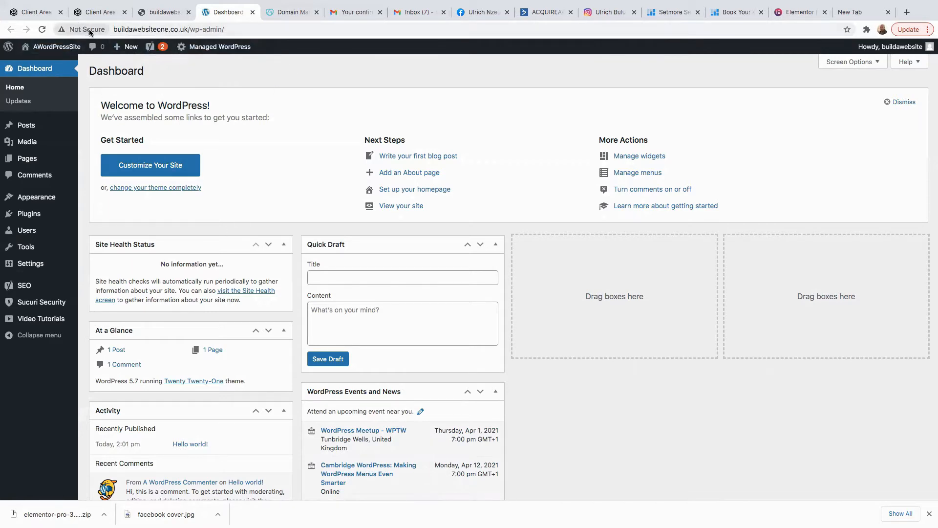
left_click(163, 12)
scroll(513, 423, "down", 1)
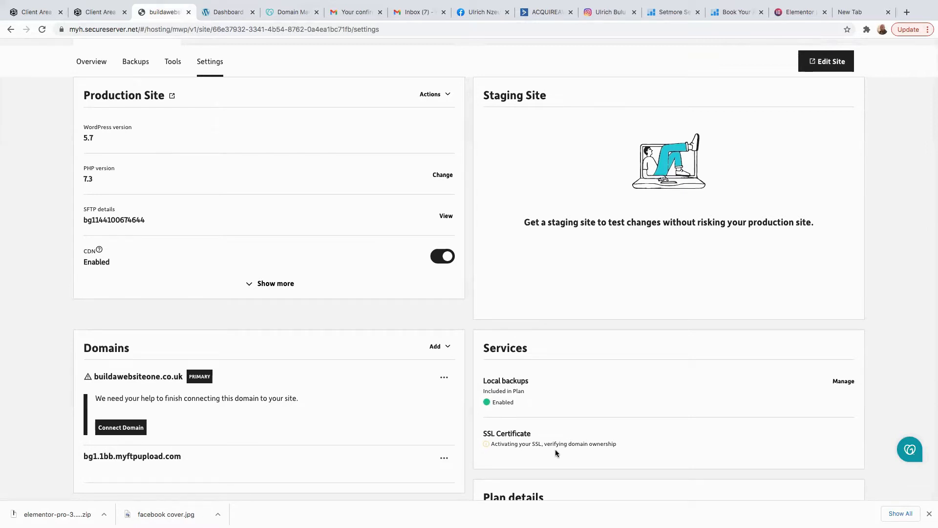
scroll(555, 454, "down", 5)
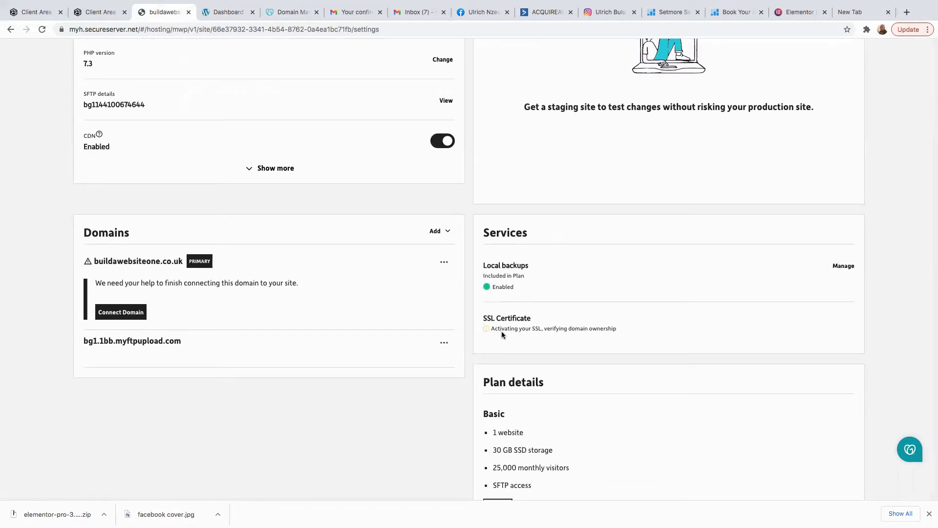
scroll(249, 316, "up", 6)
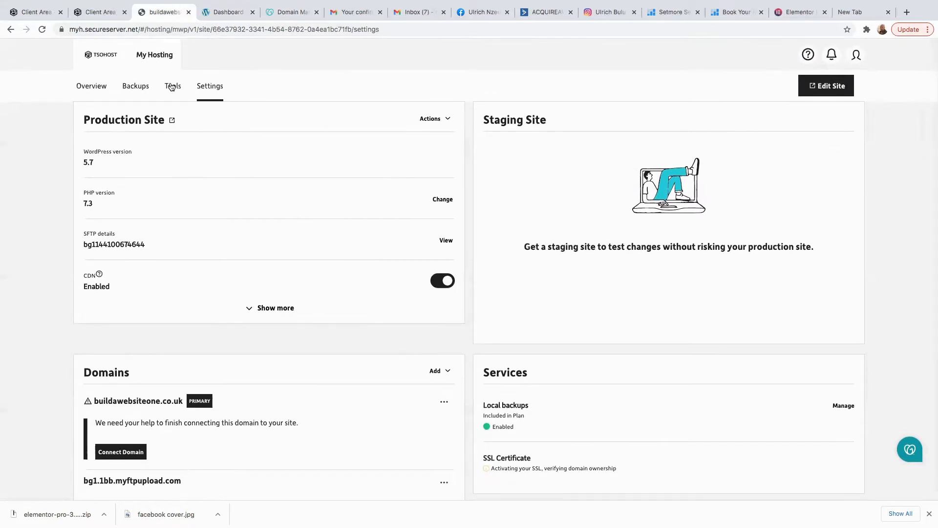
scroll(618, 468, "down", 1)
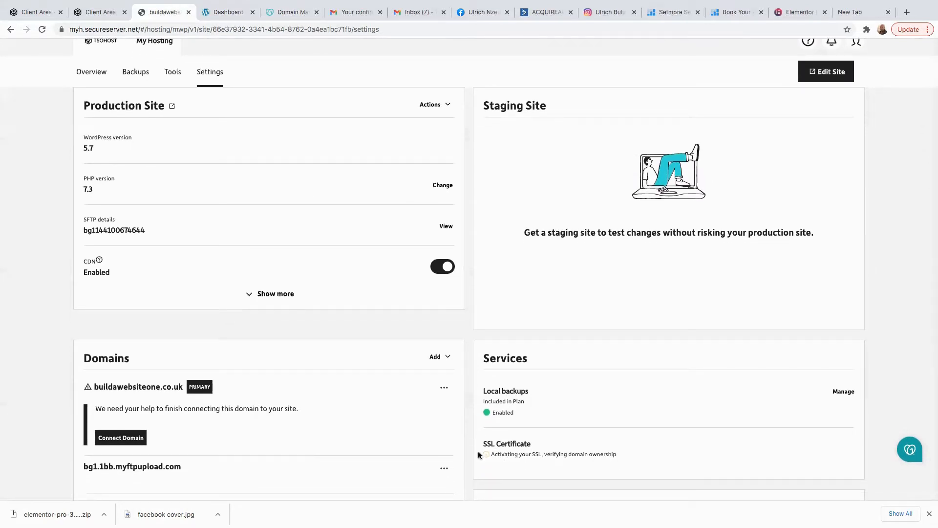
left_click(223, 14)
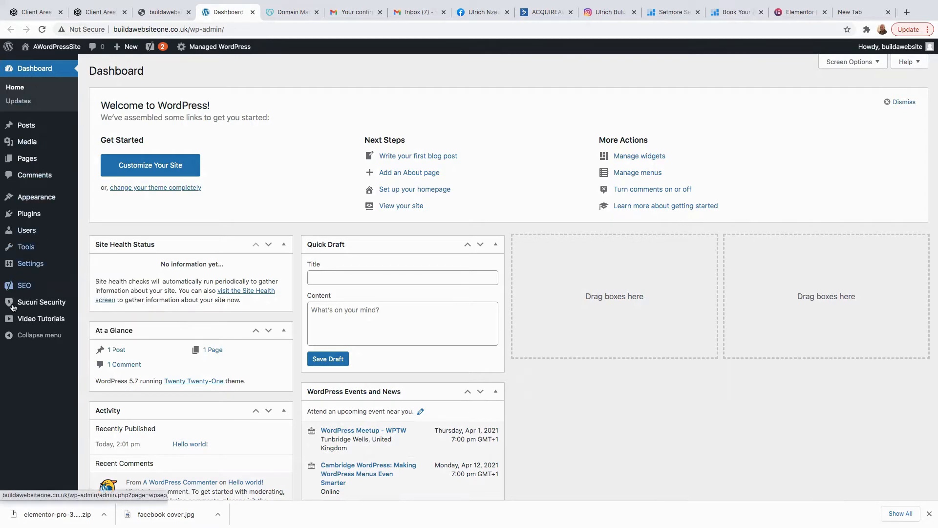
Bulk-deactivate CoBlocks, Gravity Forms and Sucuri Security in Installed Plugins.
mouse_move(47, 57)
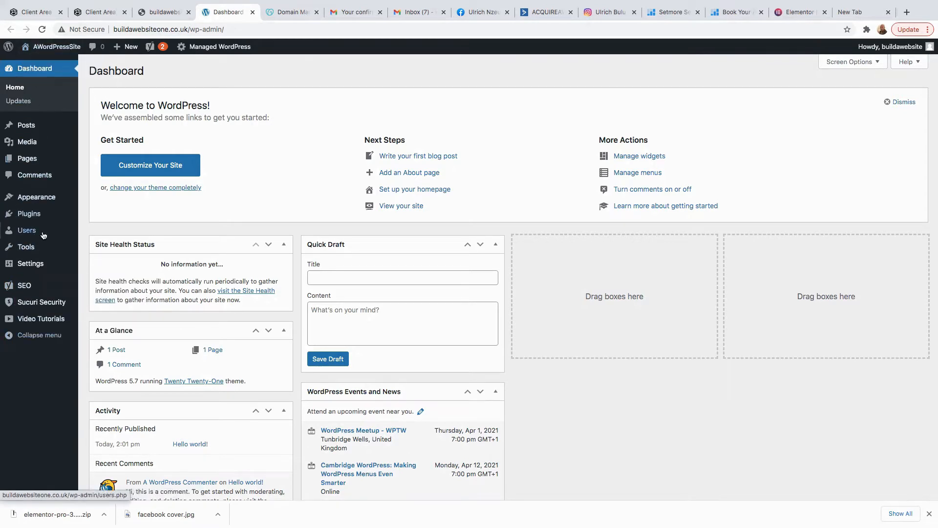
mouse_move(26, 264)
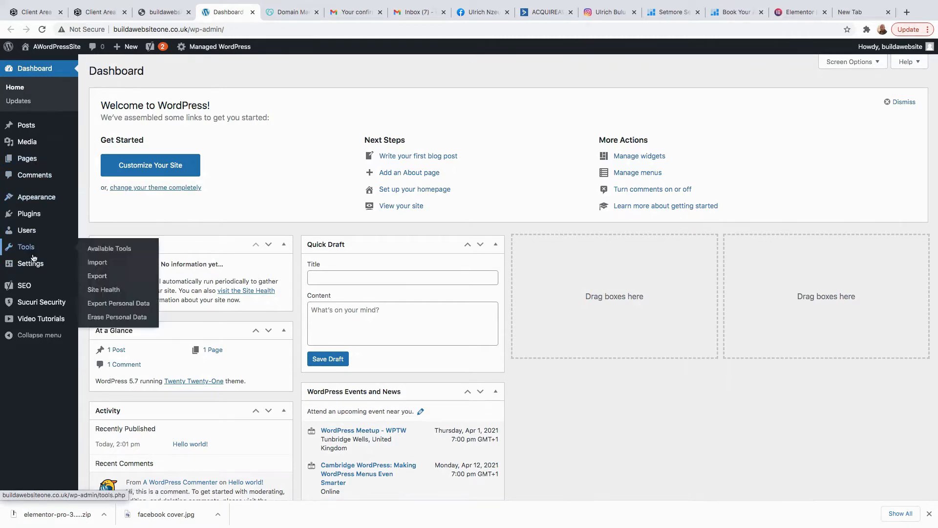
left_click(34, 214)
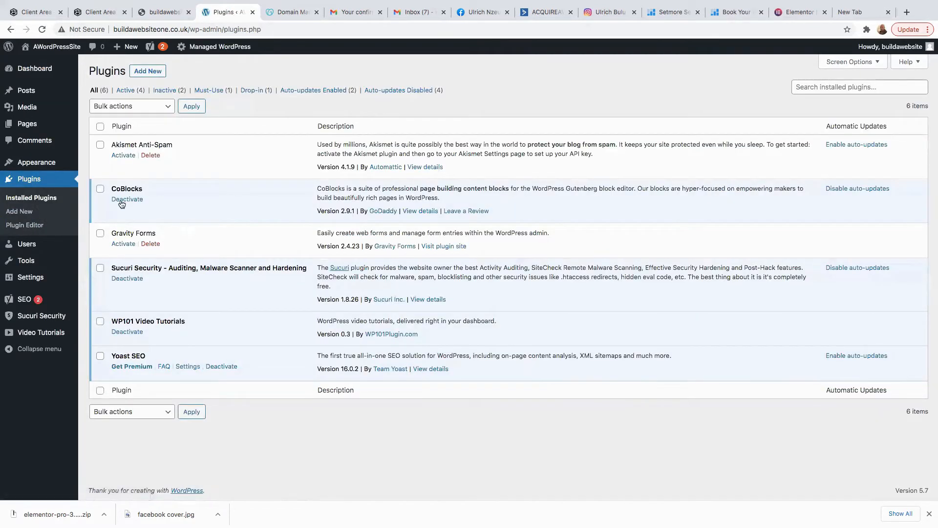
left_click(101, 189)
left_click(100, 236)
left_click(100, 270)
left_click(160, 112)
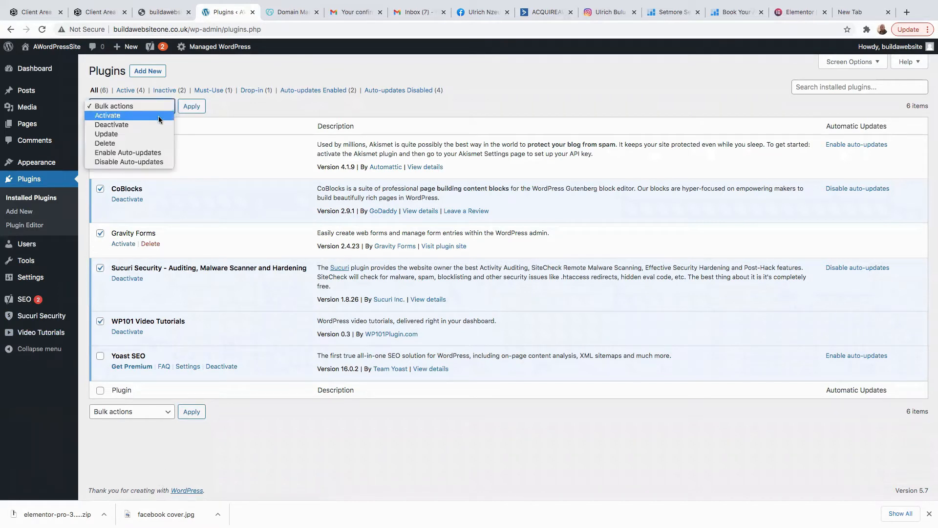
left_click(118, 125)
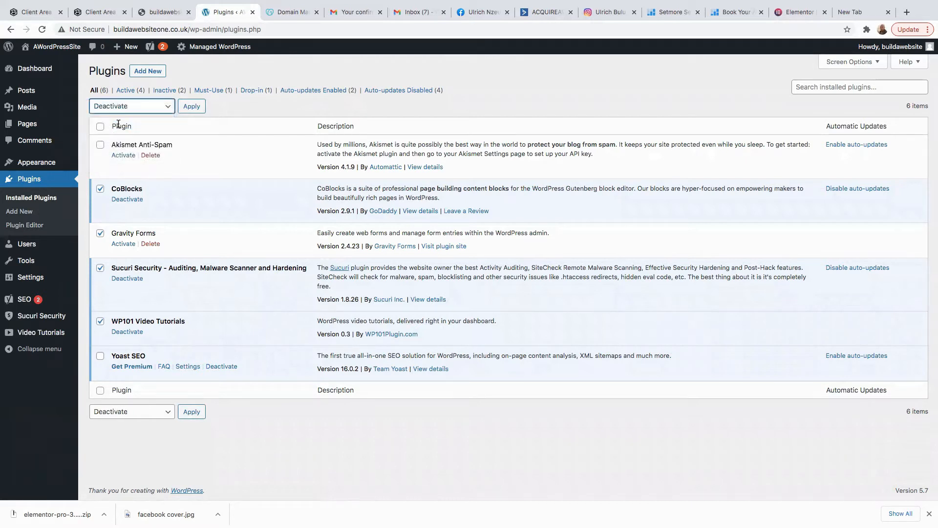
left_click(192, 108)
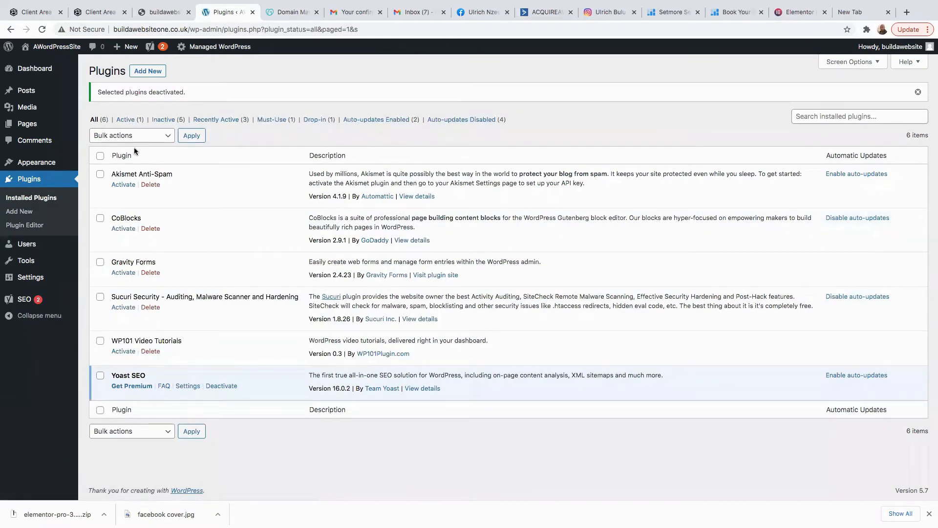
Bulk-delete CoBlocks, Gravity Forms, Sucuri Security and WP101 Video Tutorials, confirming the deletion.
left_click(100, 219)
left_click(97, 264)
left_click(100, 297)
left_click(99, 342)
left_click(170, 136)
left_click(116, 170)
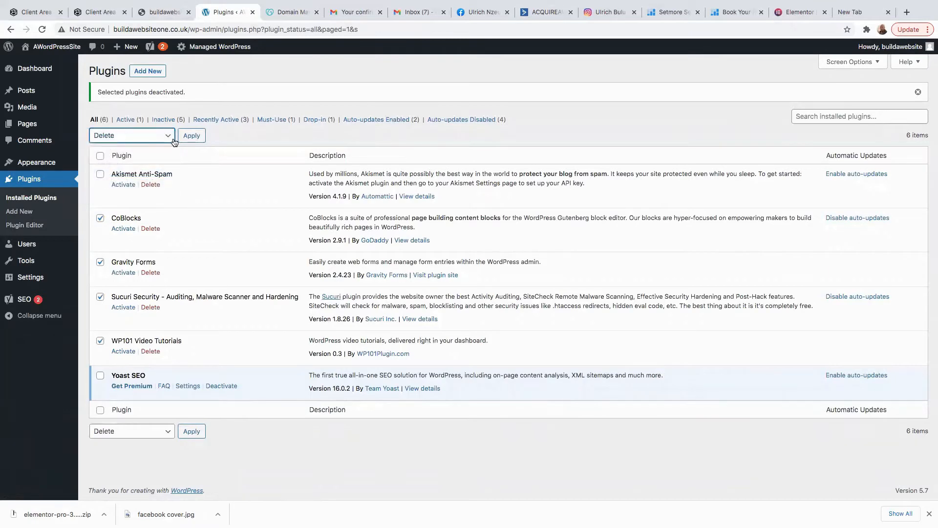
left_click(189, 136)
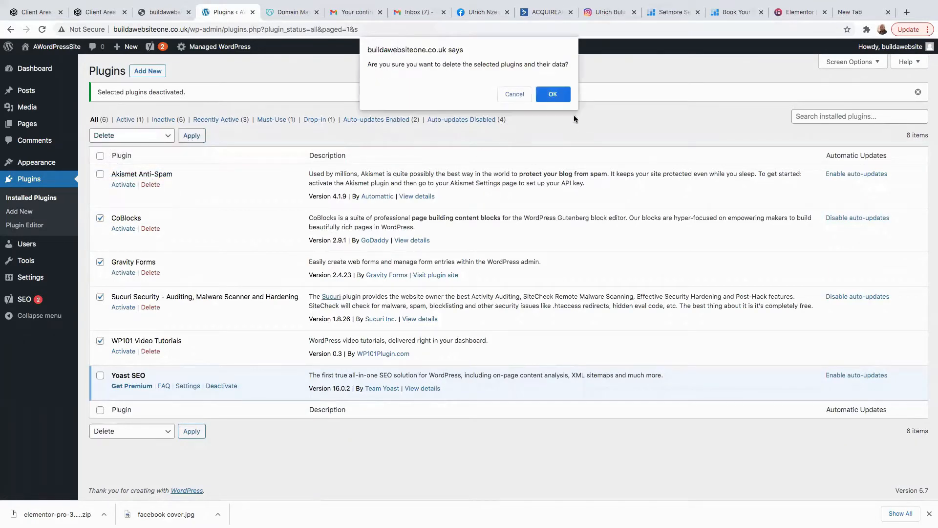
left_click(551, 94)
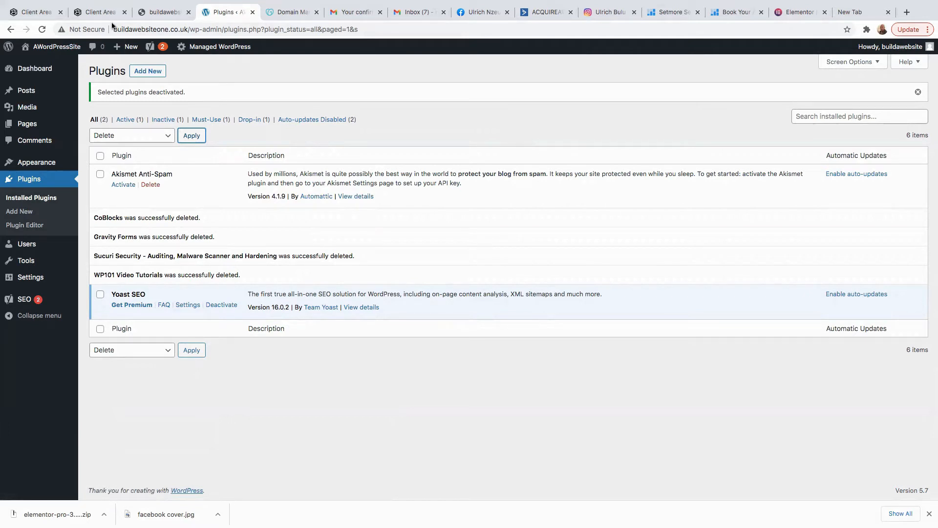
left_click(149, 73)
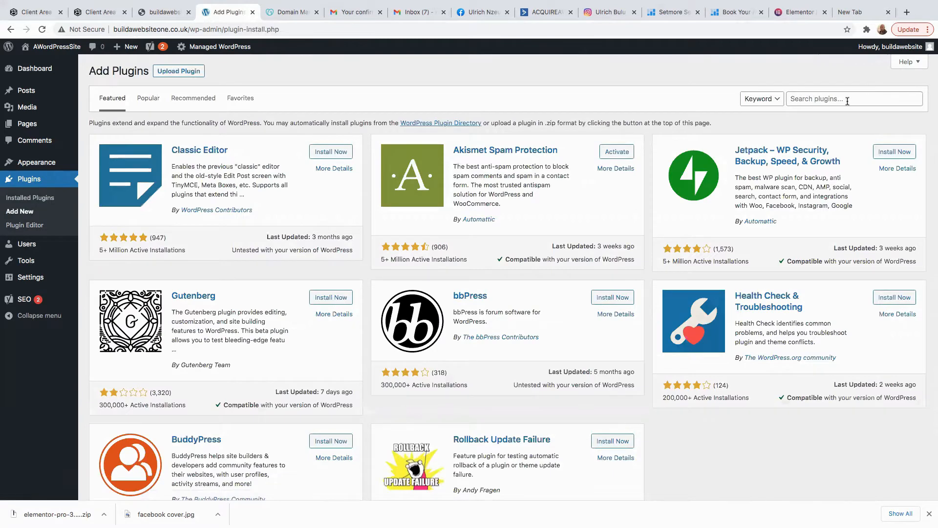
Search for Elementor, then install and activate the Elementor Website Builder plugin.
left_click(848, 100)
type("Elementor")
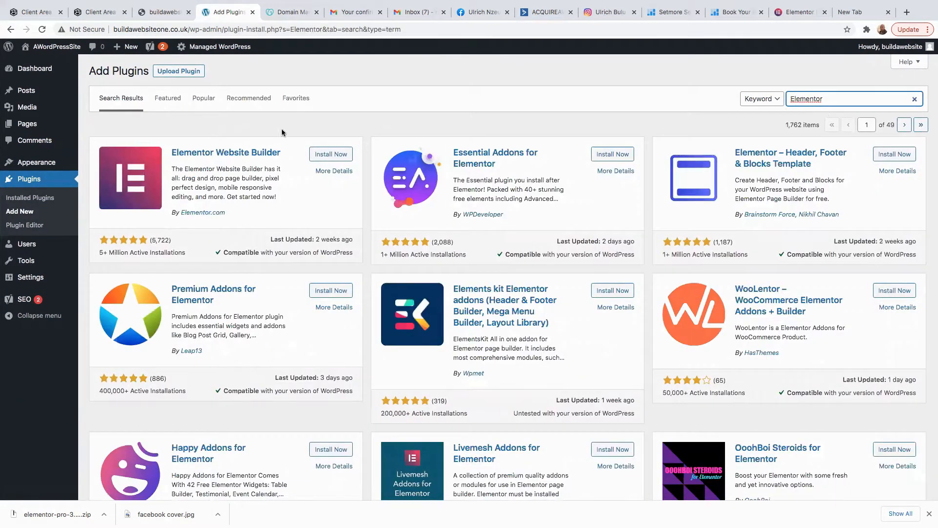
left_click(332, 156)
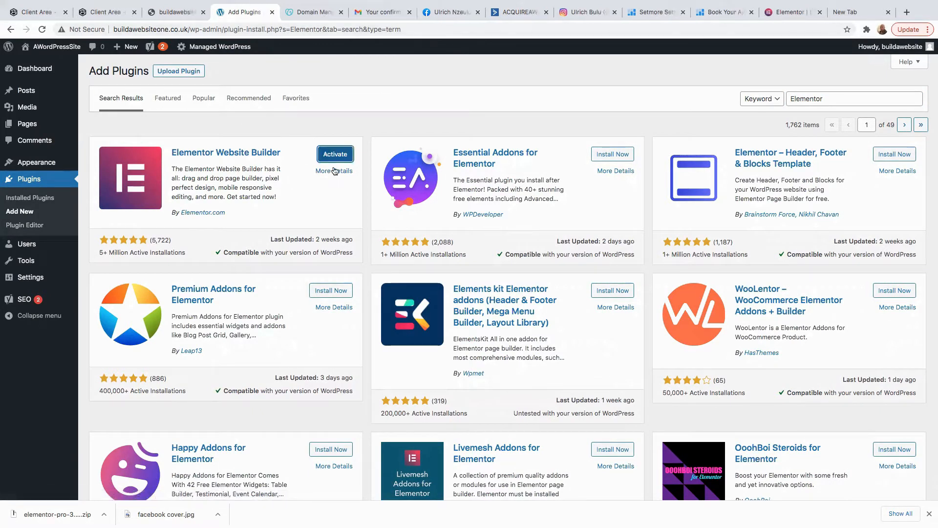
left_click(336, 155)
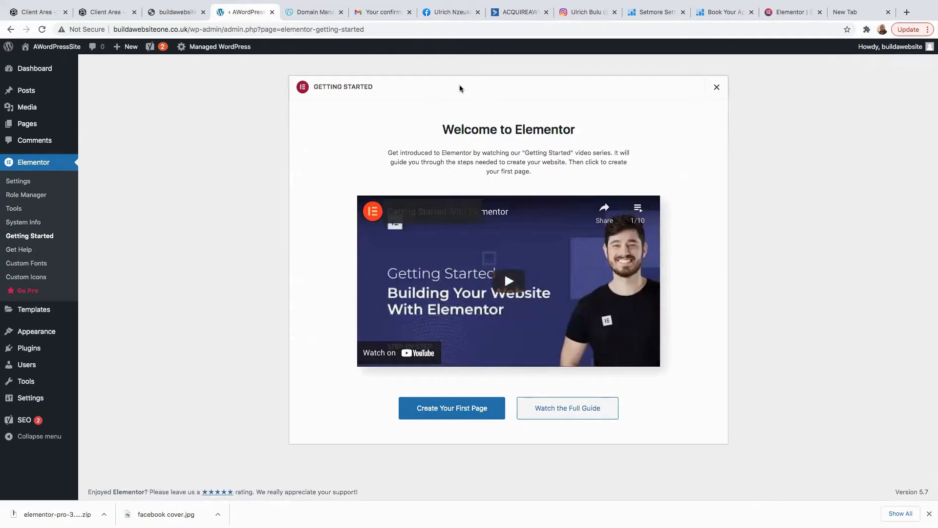
left_click(716, 88)
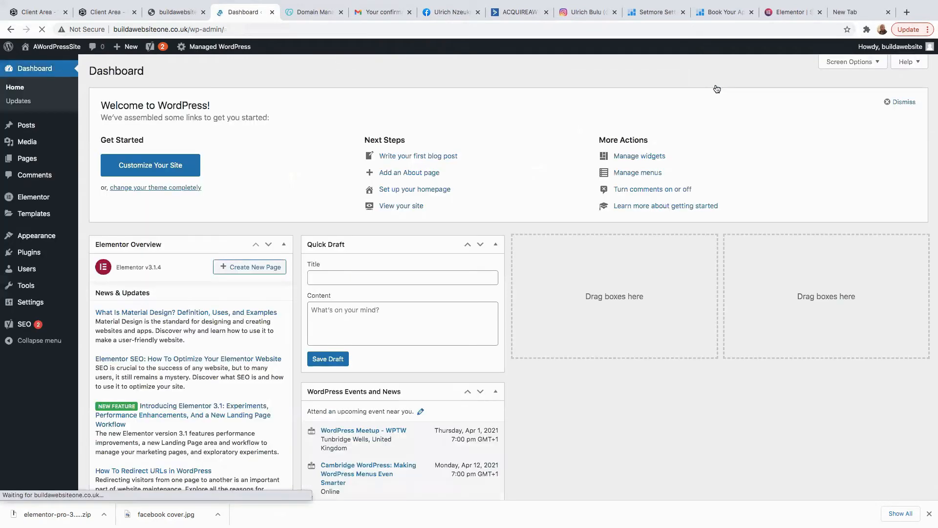
Install and activate the Envato Elements plugin, then return to the Installed Plugins list.
mouse_move(30, 254)
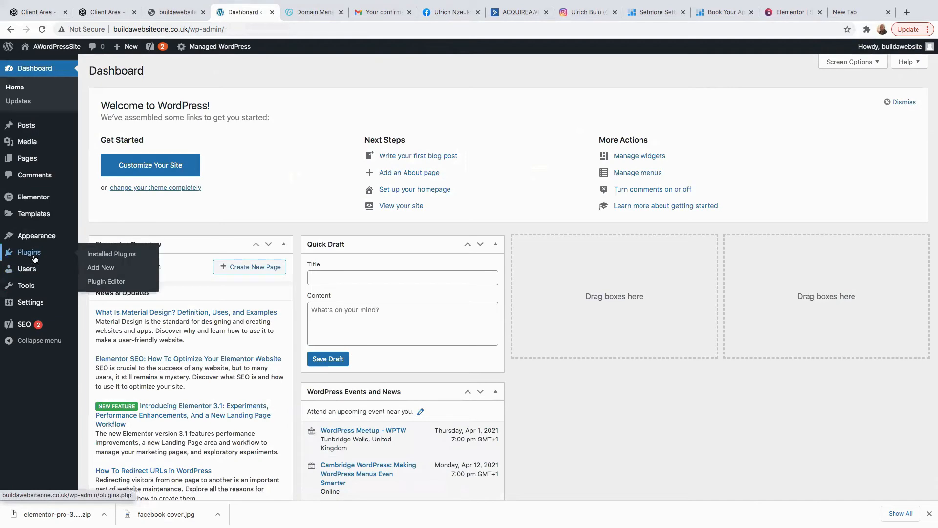
left_click(100, 269)
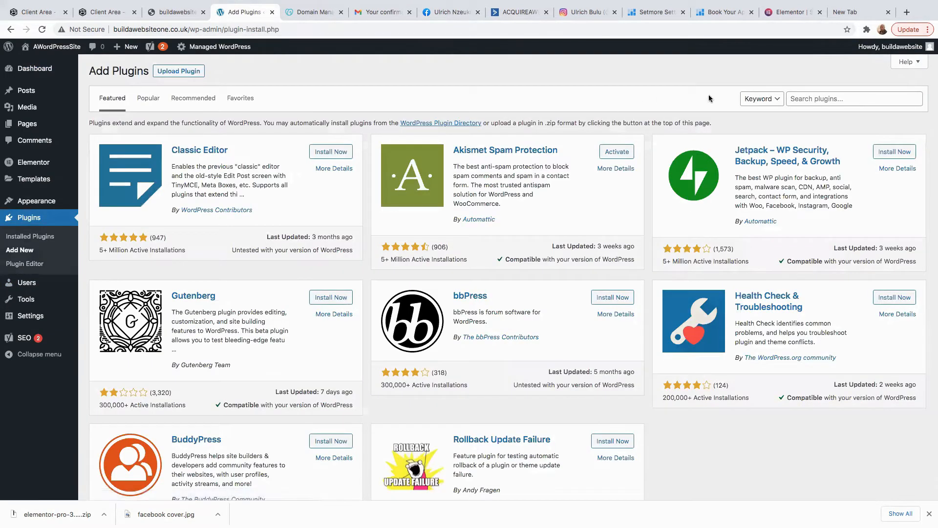
left_click(824, 100)
mouse_move(34, 162)
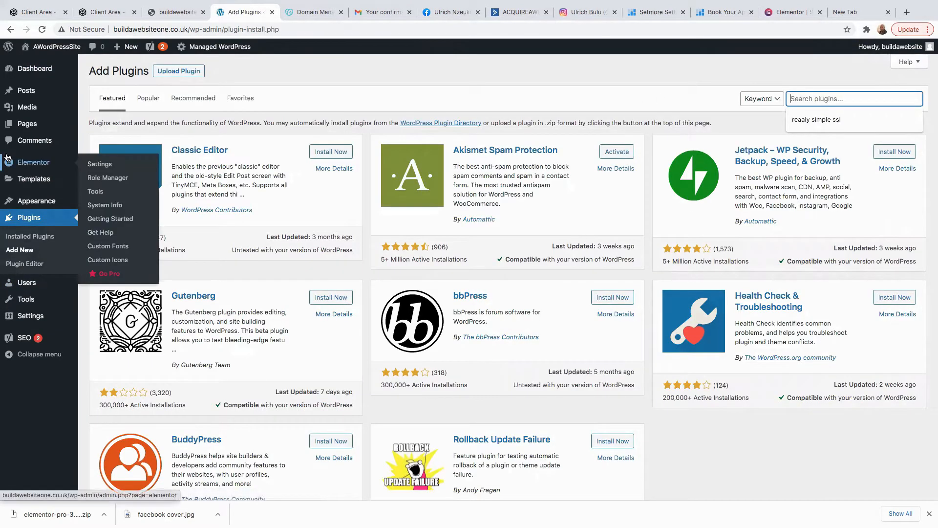
type("envato")
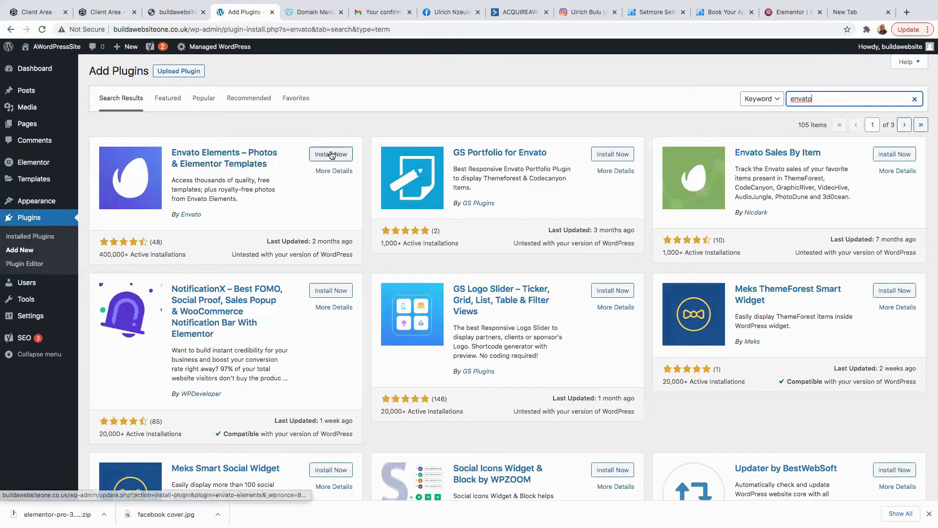
left_click(331, 155)
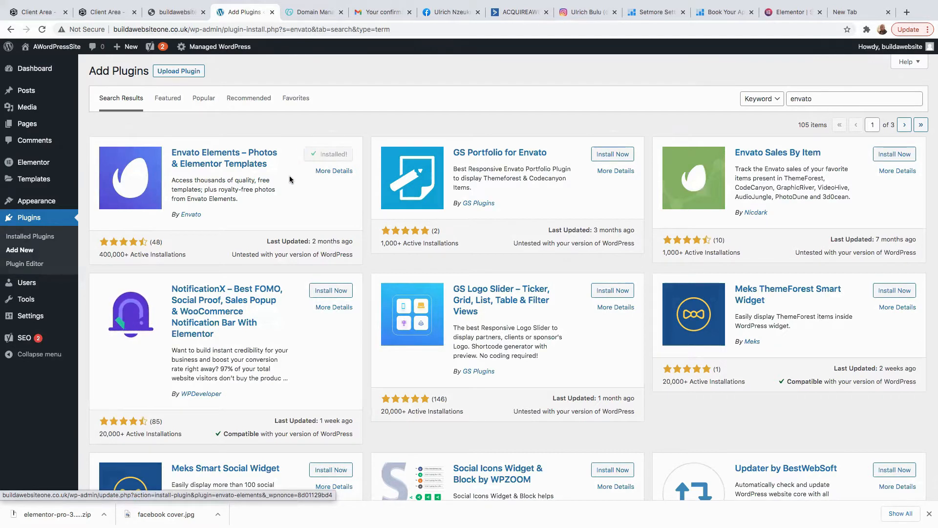
left_click(336, 155)
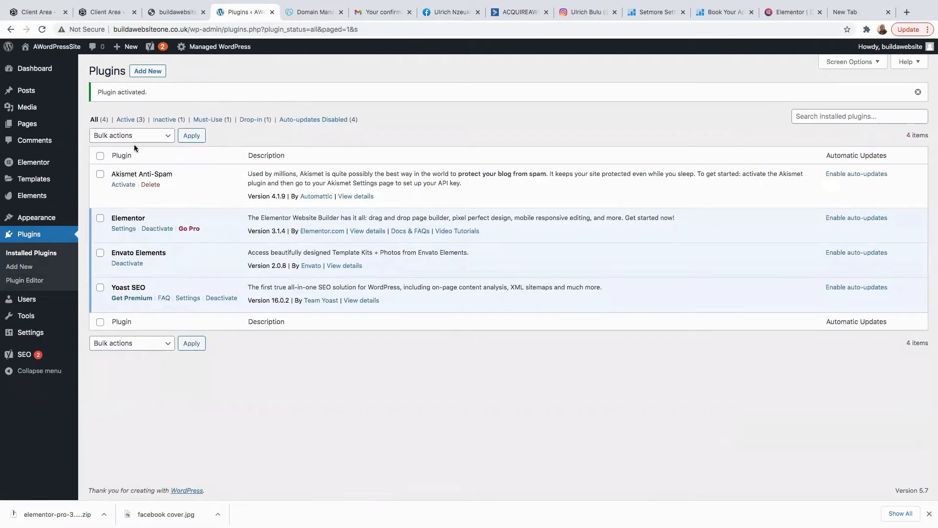
left_click(148, 70)
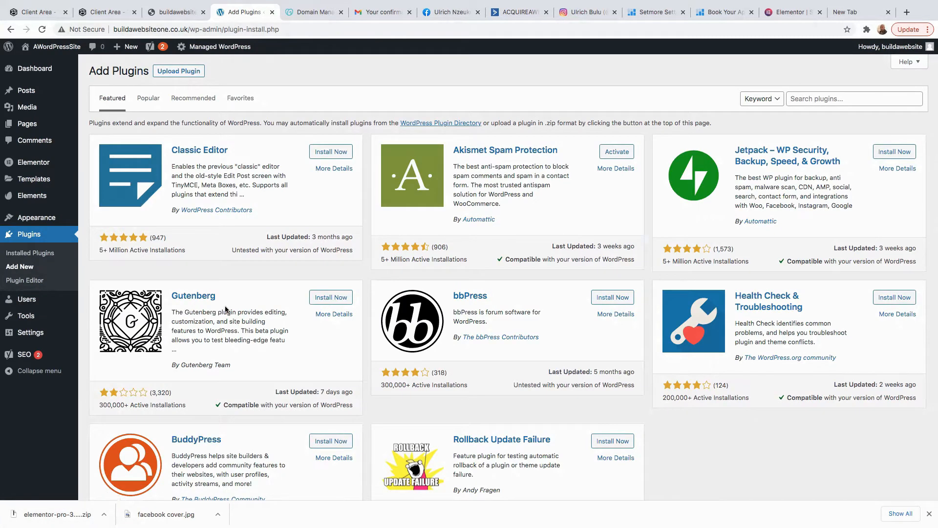
left_click(28, 238)
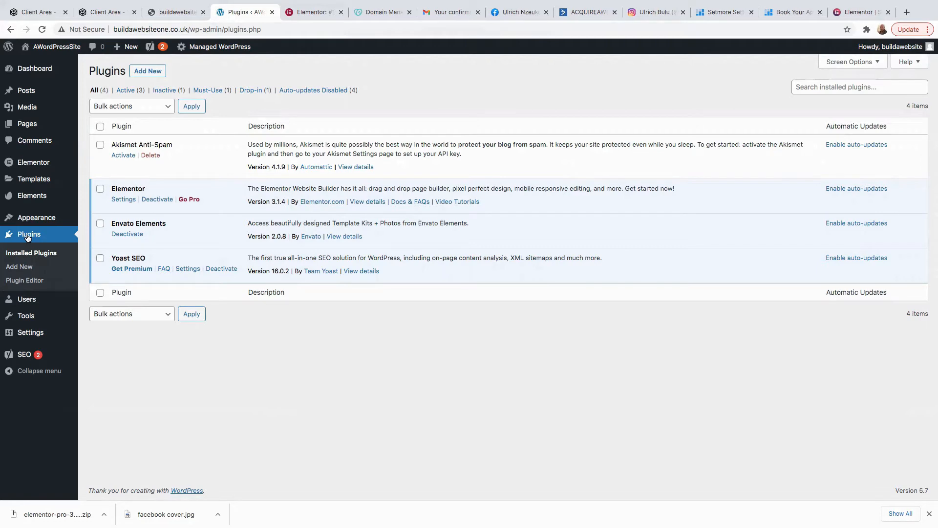
On the Elementor website, open the Pro pricing plans page.
left_click(299, 13)
scroll(348, 144, "up", 15)
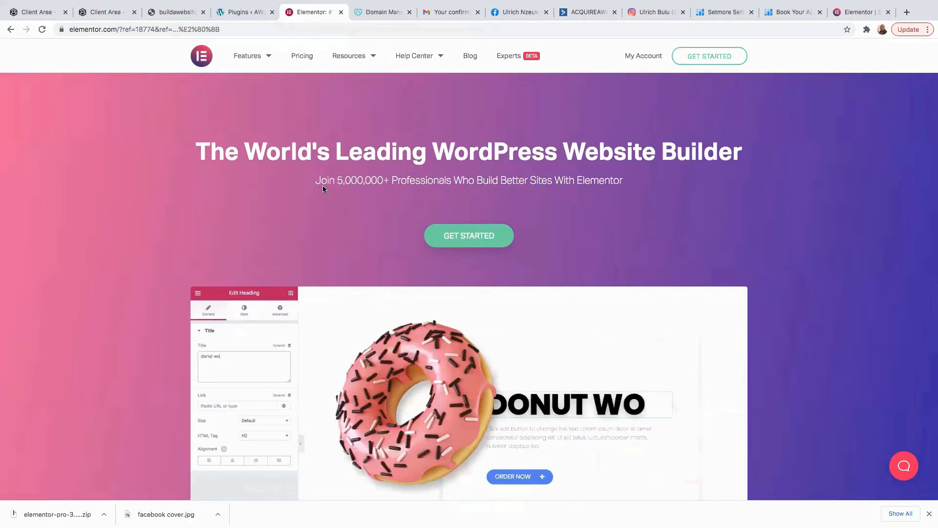
scroll(394, 394, "down", 15)
right_click(433, 424)
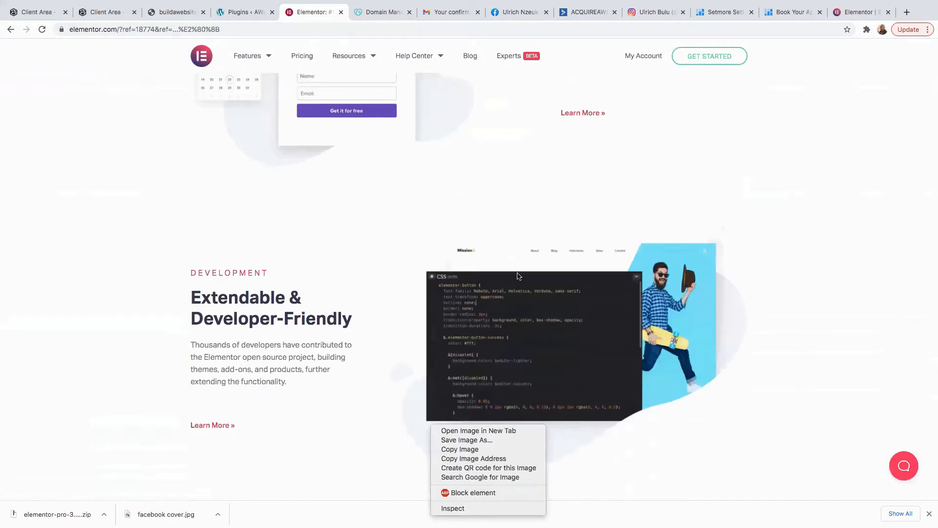
left_click(723, 188)
scroll(701, 225, "up", 20)
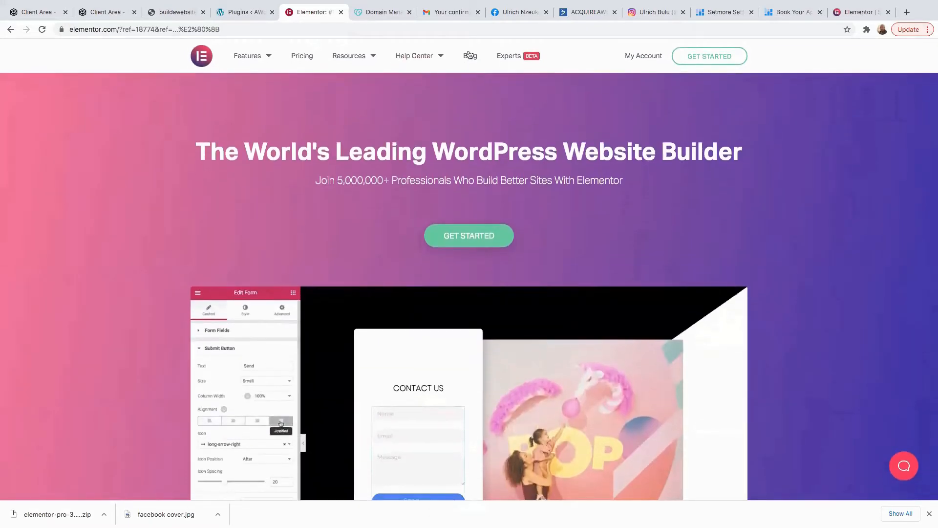
left_click(302, 57)
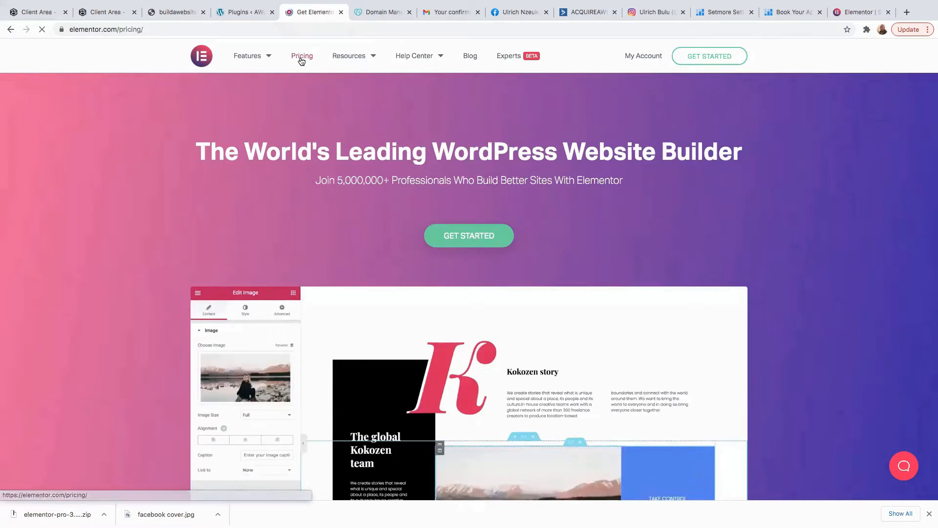
Highlight the Essential, Advanced (99) and Expert prices plus the 25 and 1,000 Pro Websites limits.
scroll(426, 205, "down", 1)
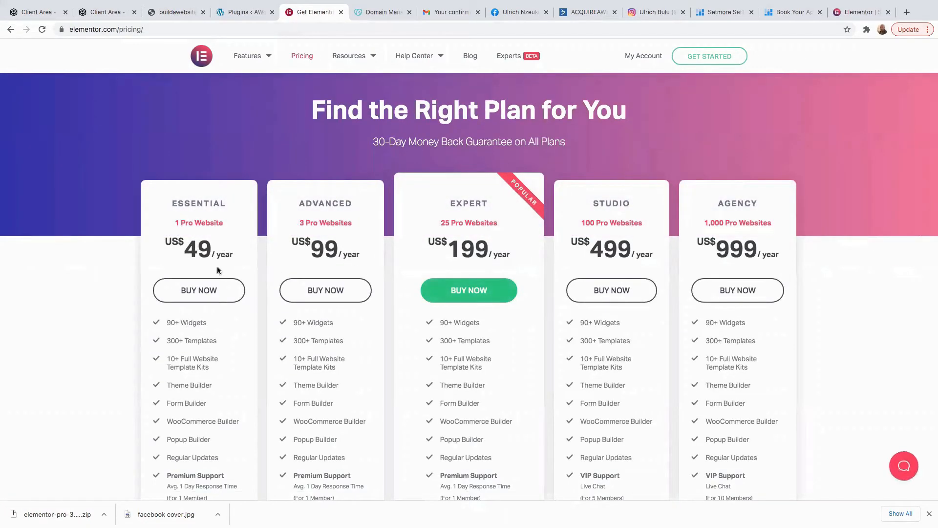
left_click_drag(190, 249, 179, 251)
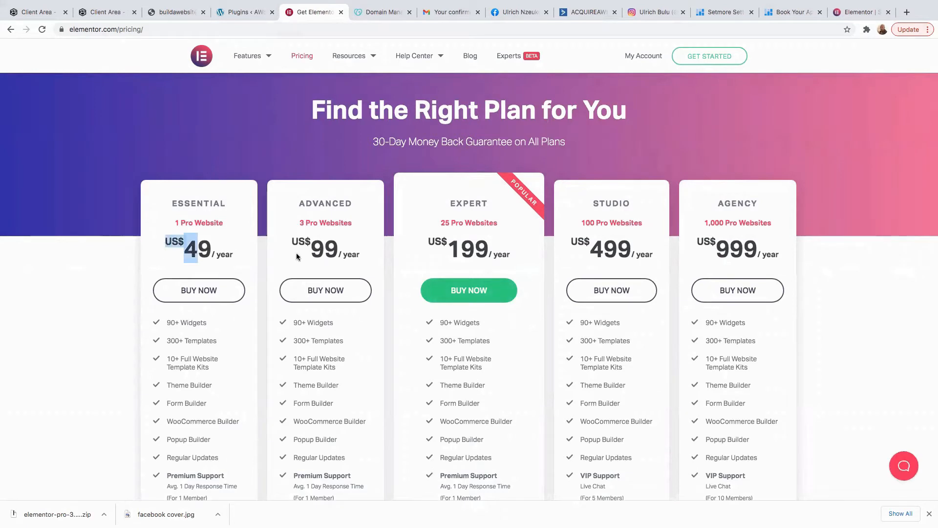
double_click(340, 251)
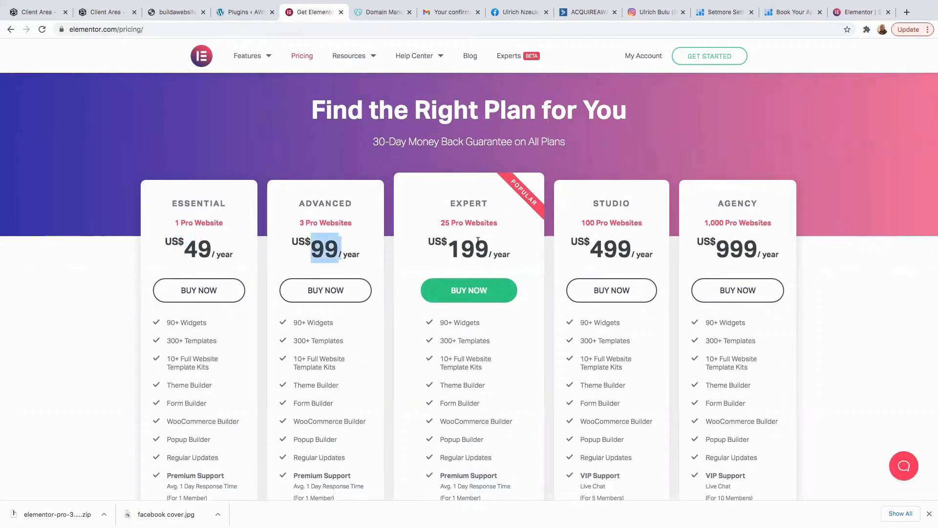
left_click_drag(489, 250, 465, 254)
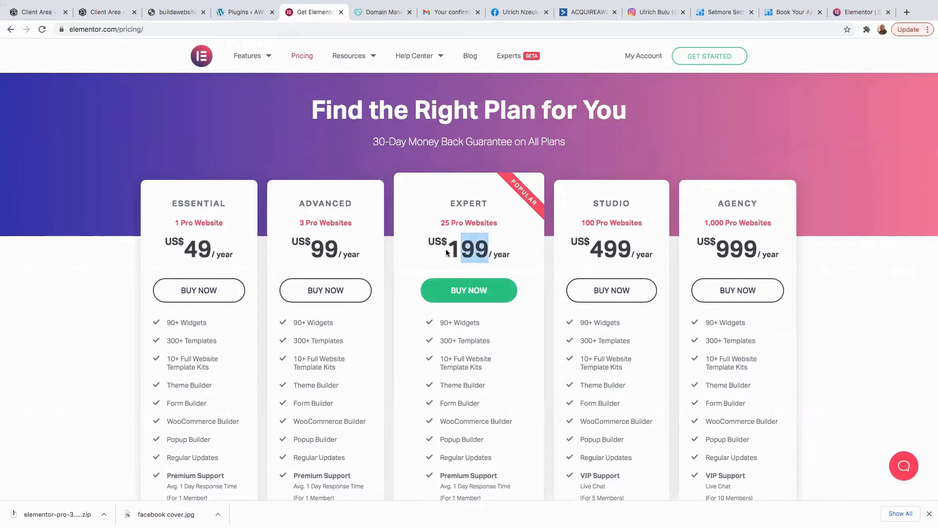
left_click(740, 213)
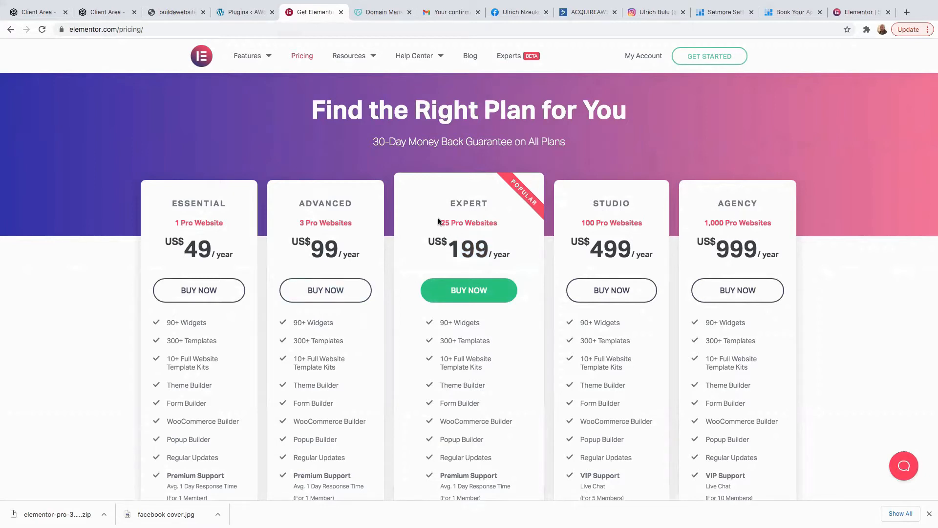
left_click_drag(440, 220, 451, 253)
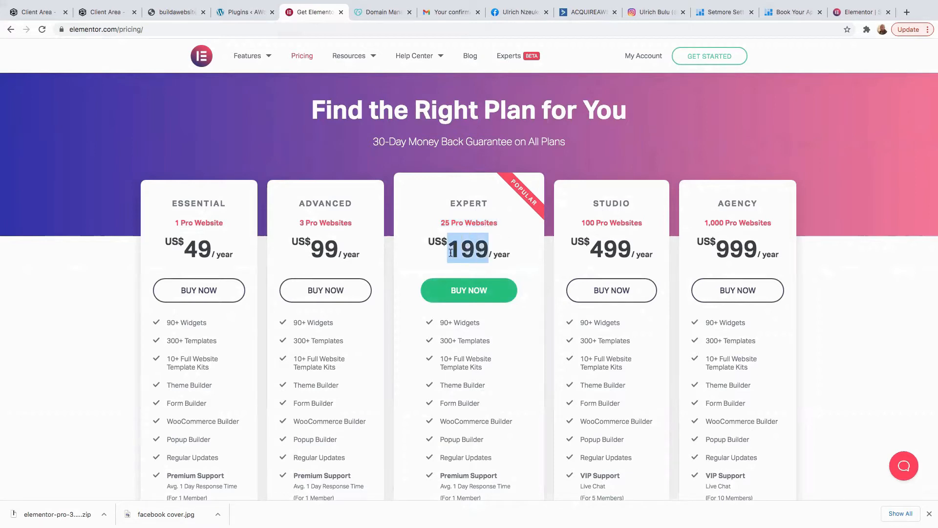
left_click(491, 251)
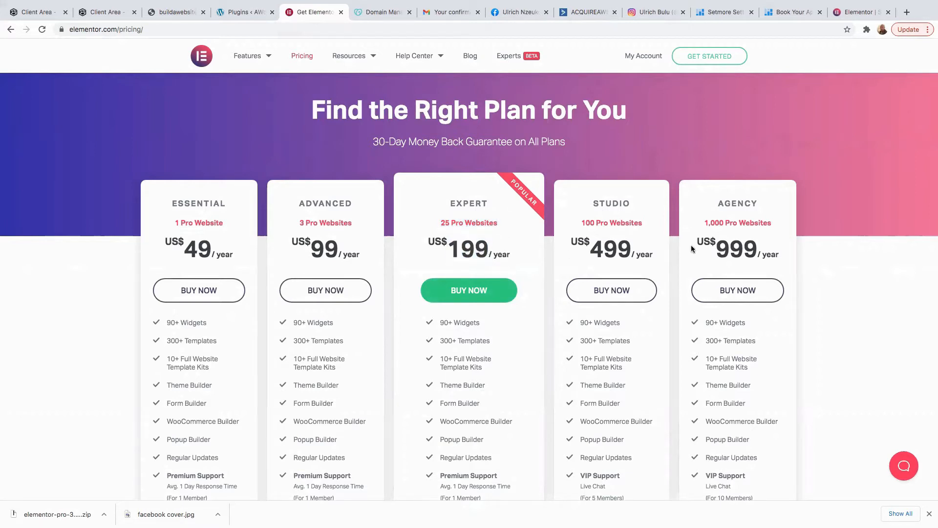
left_click_drag(706, 220, 774, 223)
left_click(710, 250)
scroll(299, 88, "up", 1)
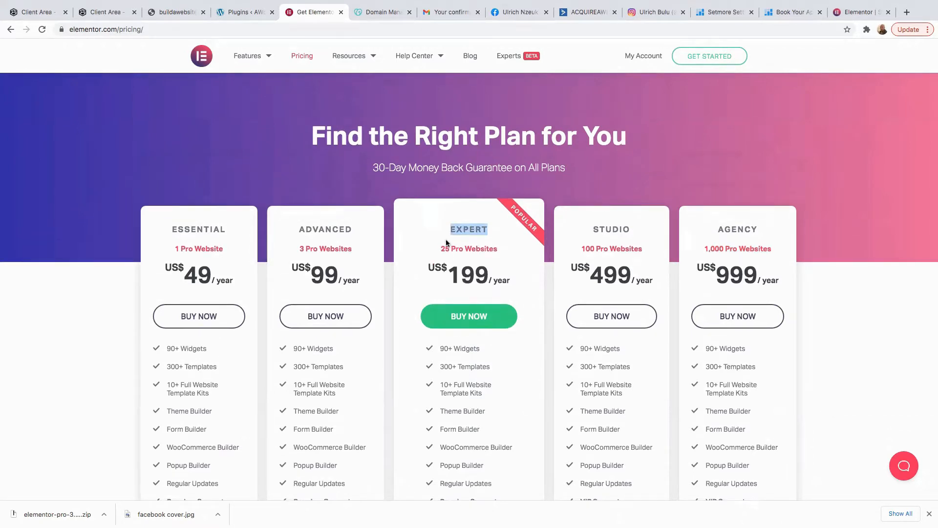
left_click(241, 14)
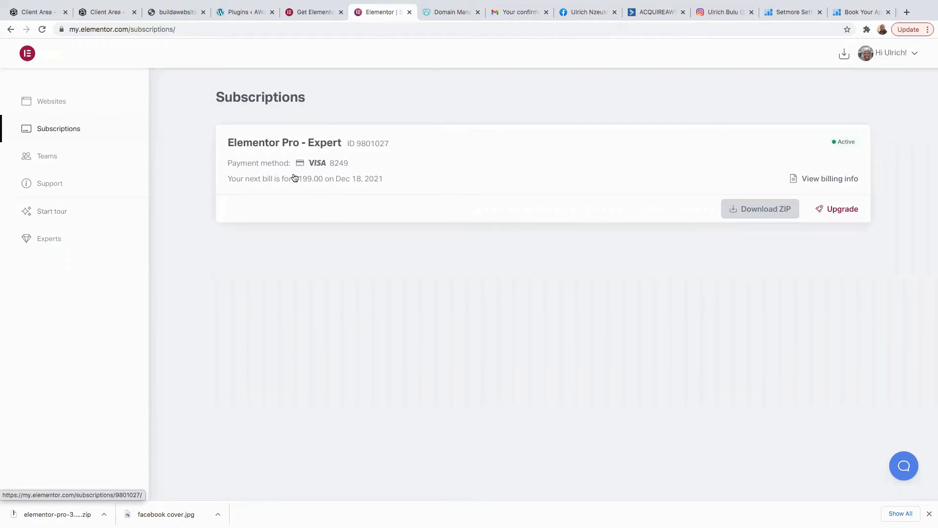
Revisit the Elementor pricing and Subscriptions pages, then go back to WordPress's Plugins list.
left_click(309, 15)
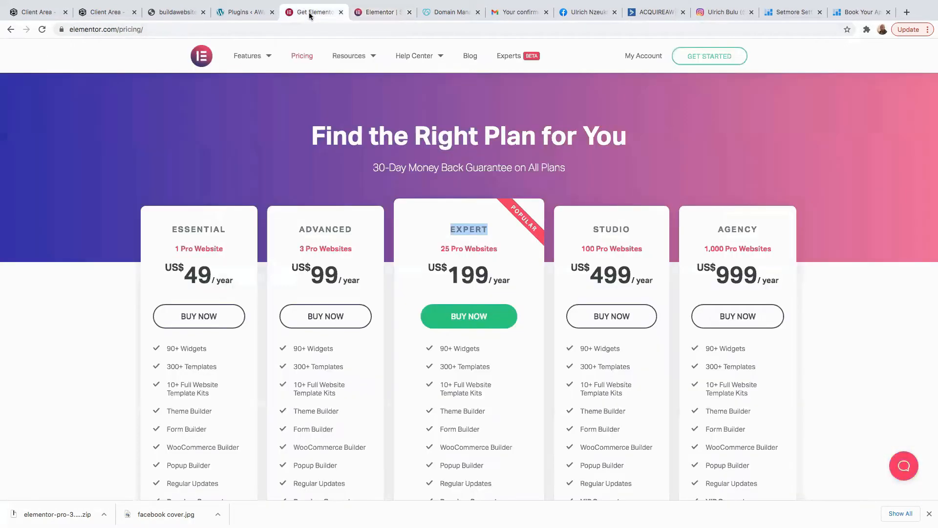
left_click(374, 14)
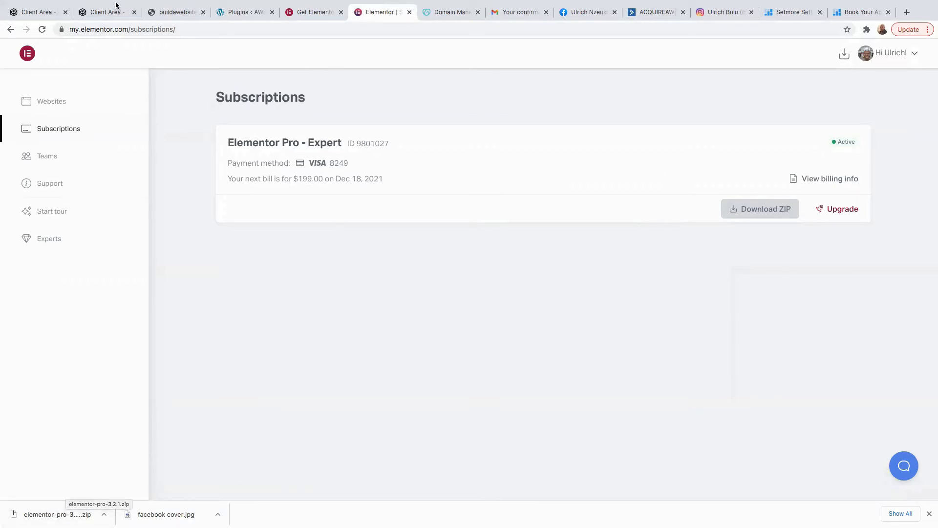
left_click(234, 12)
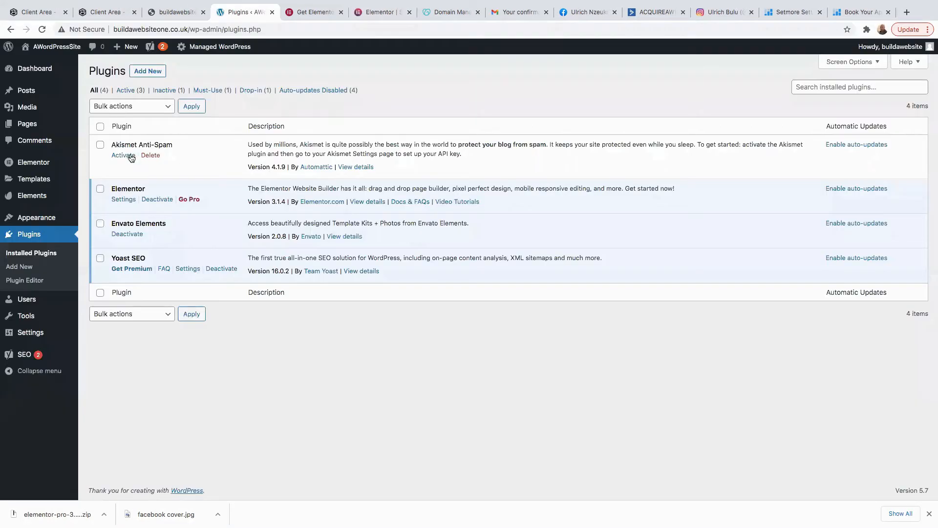
Upload elementor-pro-3.2.1.zip through Upload Plugin, install it, and activate Elementor Pro.
left_click(143, 74)
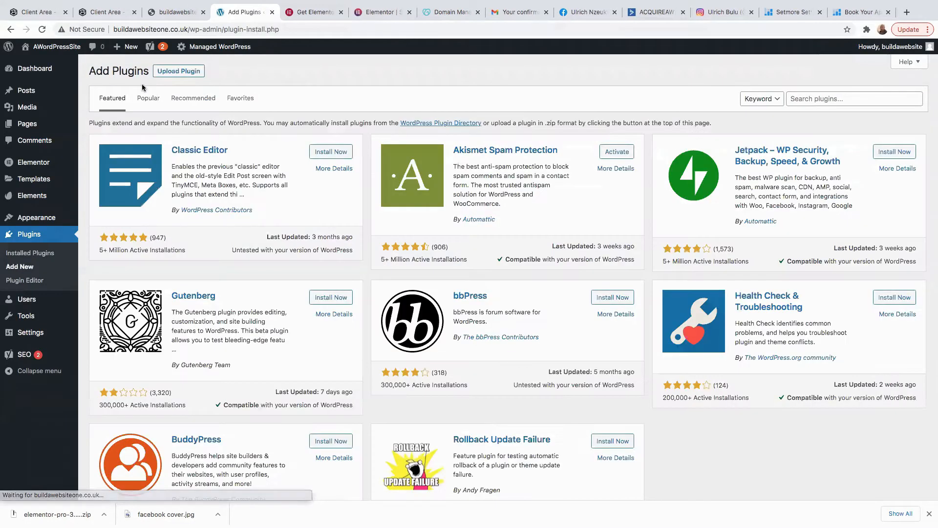
left_click(173, 73)
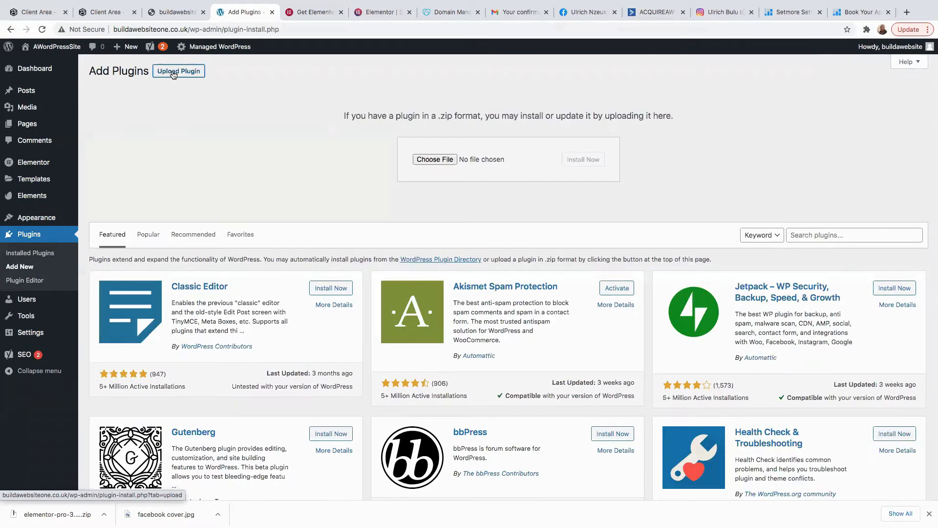
left_click(435, 159)
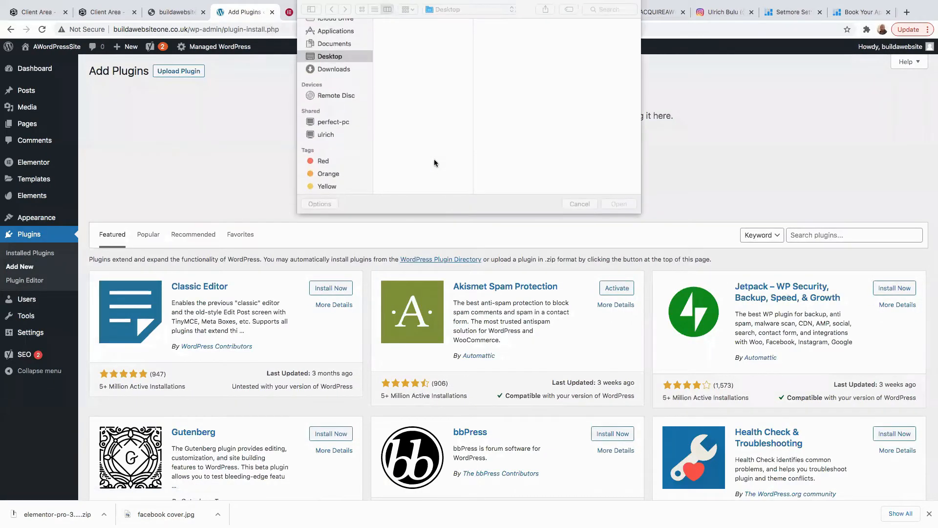
left_click(420, 51)
left_click(618, 202)
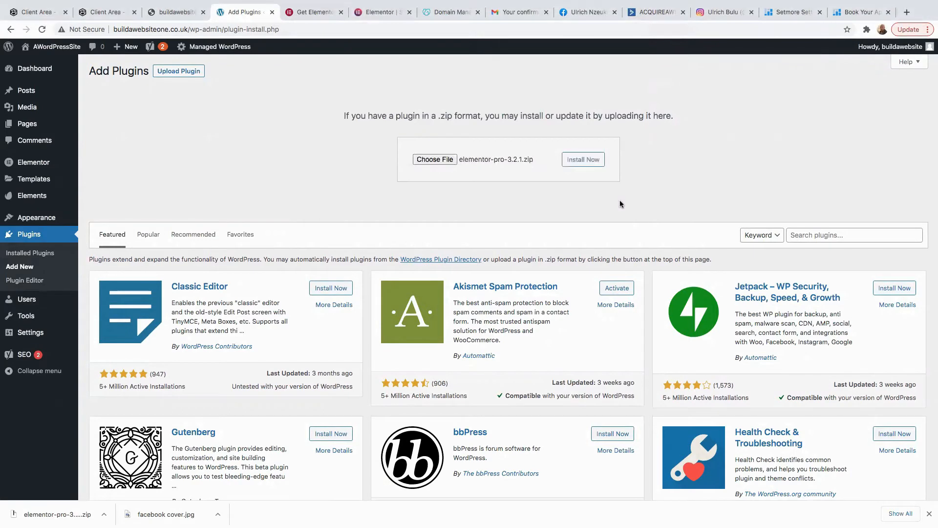
left_click(584, 164)
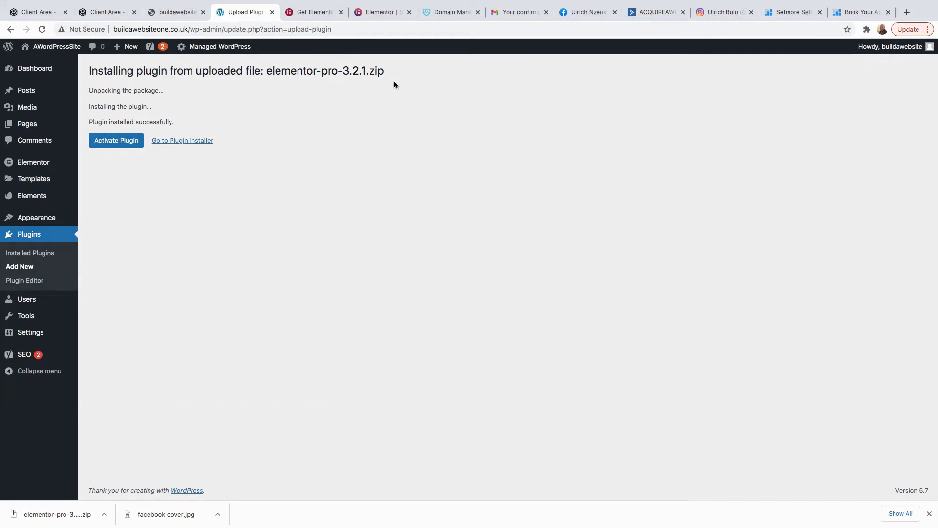
left_click(109, 142)
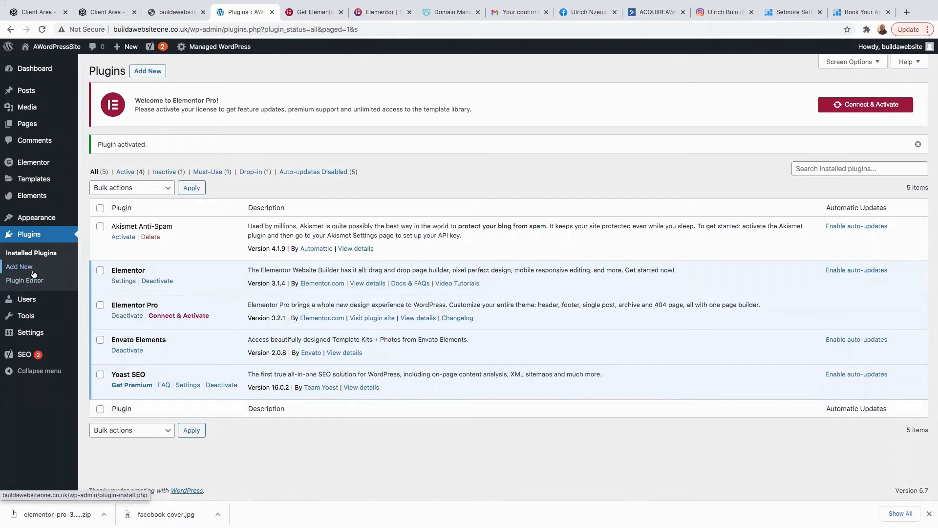
From Appearance > Themes, use Connect & Activate to activate the Elementor Pro licence.
mouse_move(41, 223)
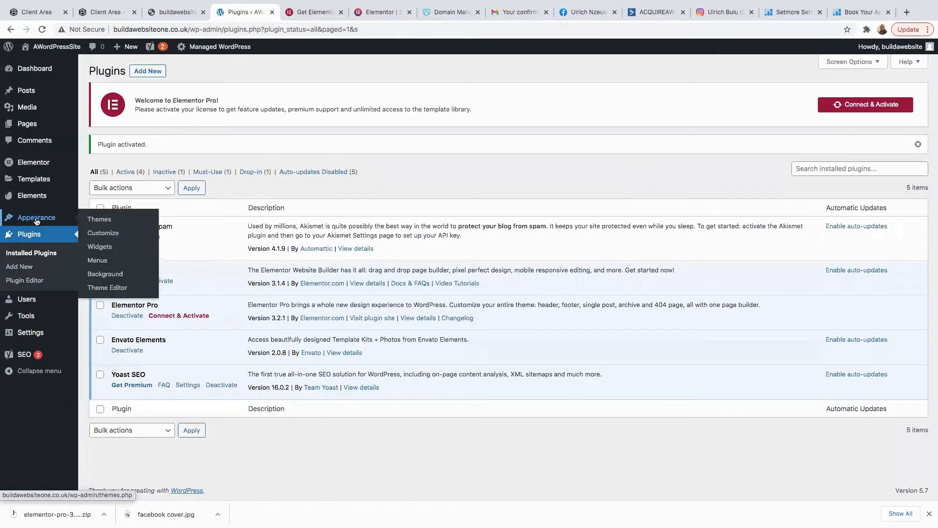
left_click(37, 219)
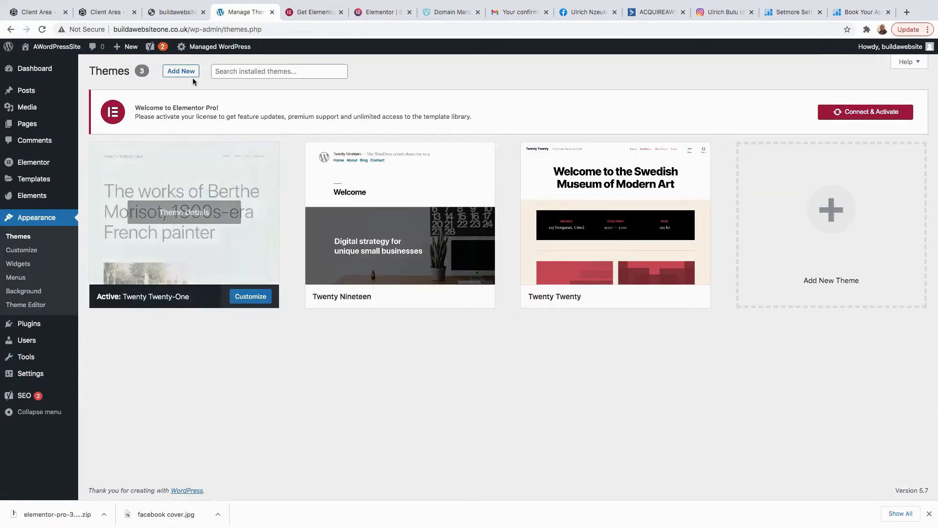
left_click(880, 114)
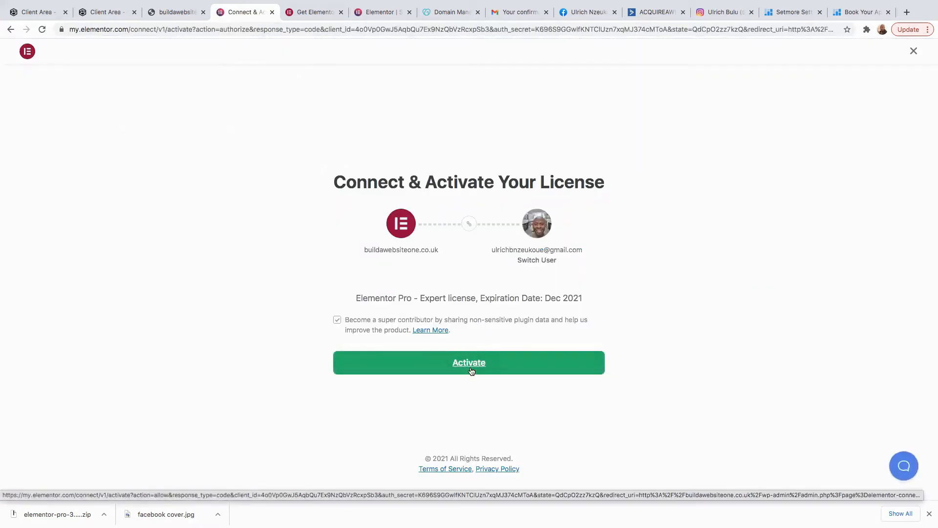
left_click(473, 370)
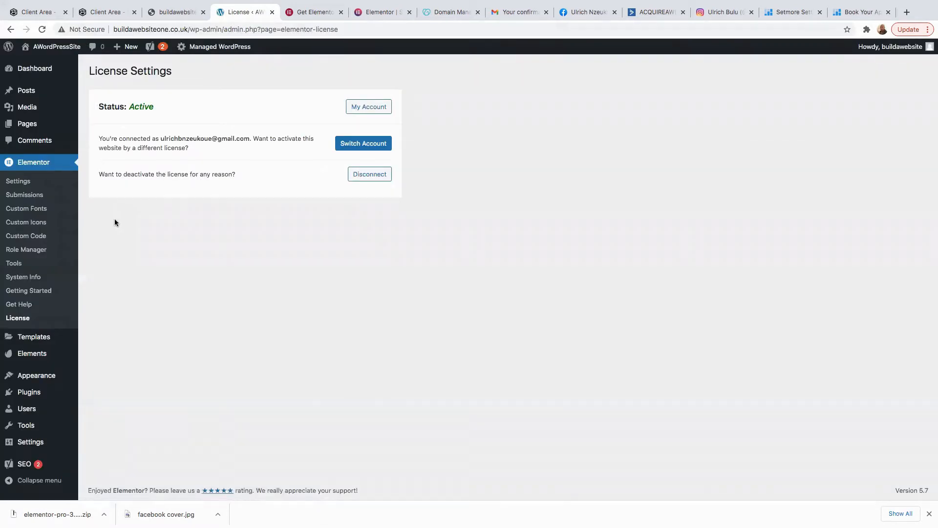
mouse_move(43, 339)
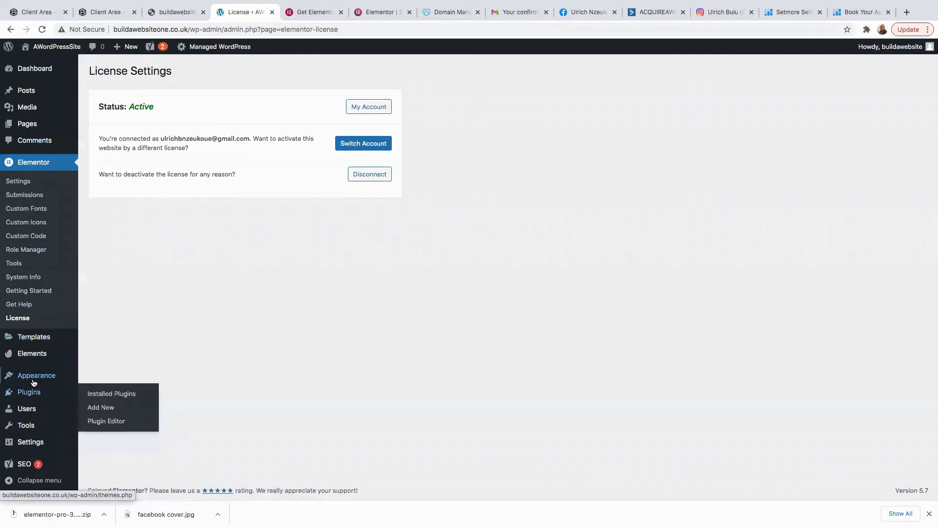
Filter Add Themes by E-Commerce, Education and Entertainment, then return to the Featured themes.
mouse_move(34, 379)
left_click(110, 378)
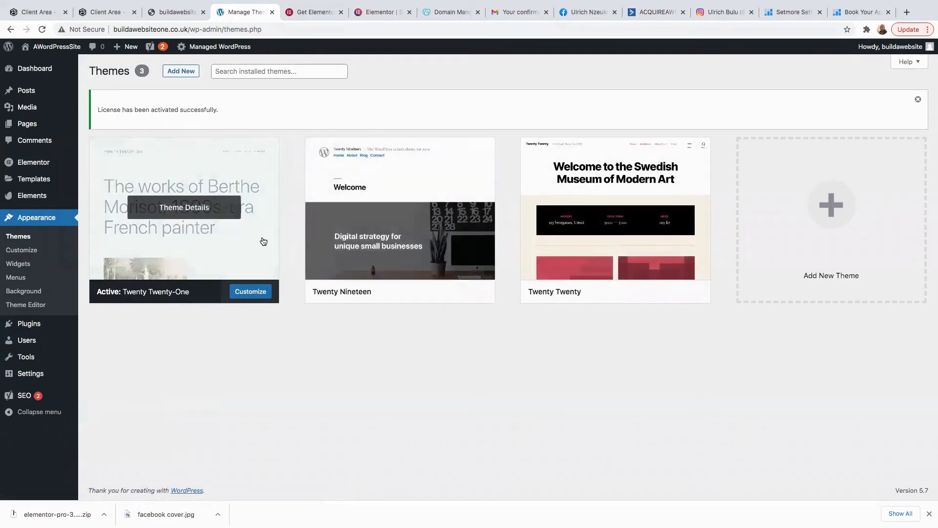
left_click(181, 73)
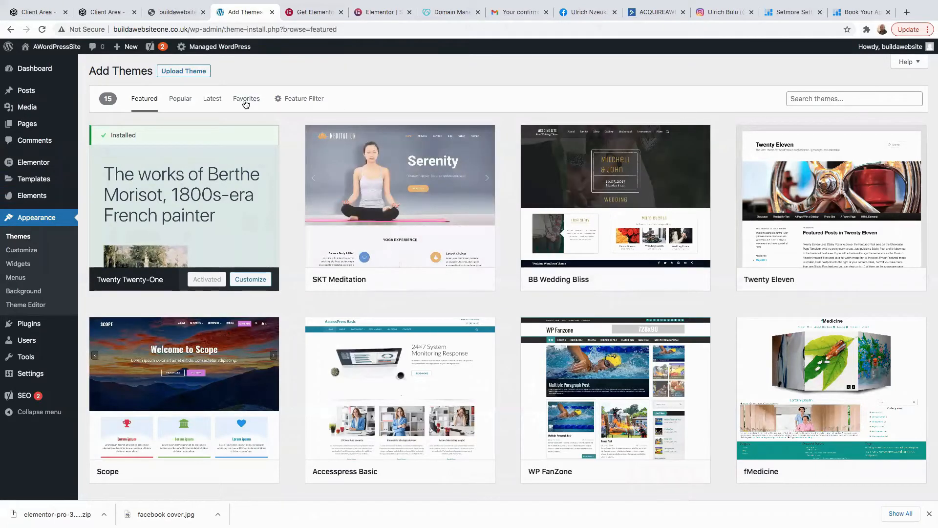
left_click(304, 102)
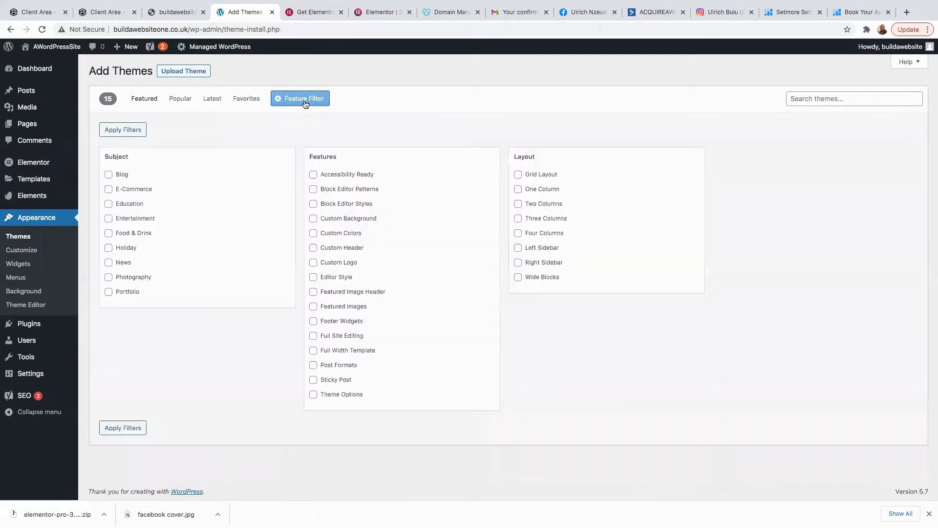
left_click(108, 190)
left_click(109, 203)
left_click(109, 219)
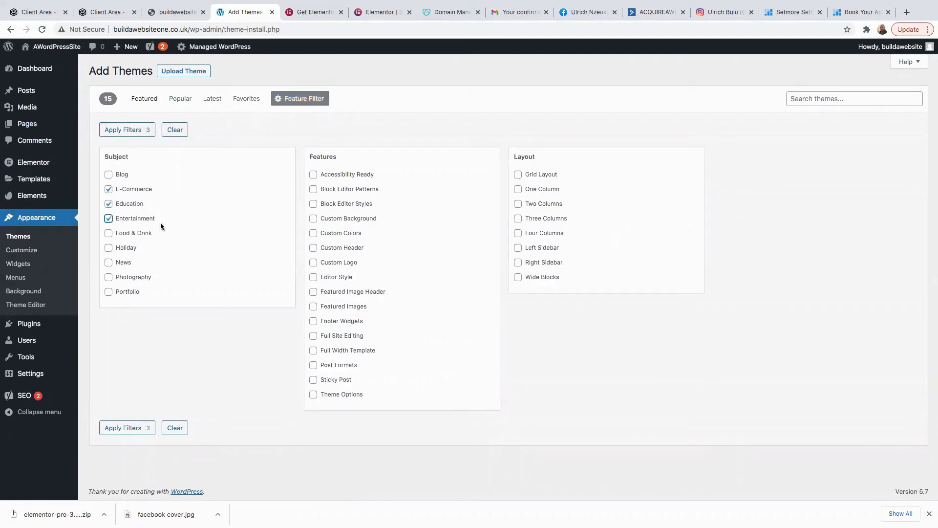
left_click(122, 131)
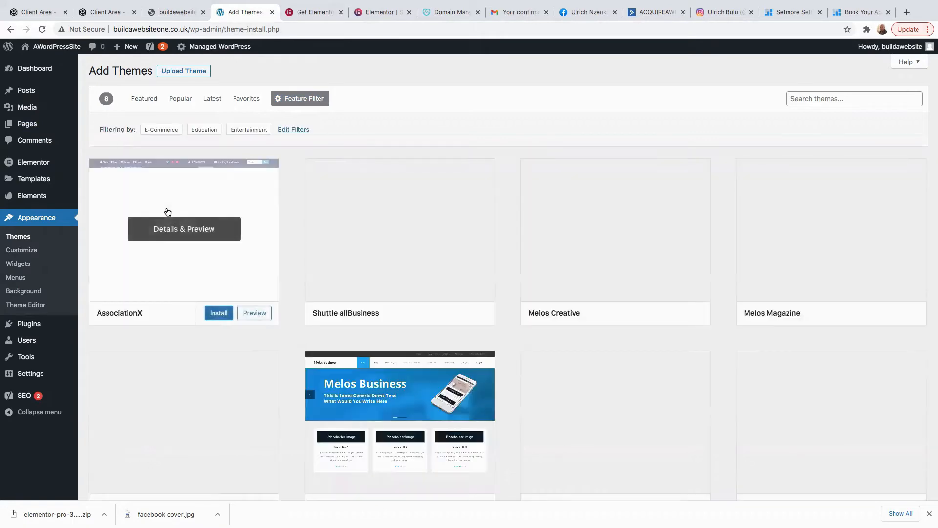
scroll(440, 269, "down", 2)
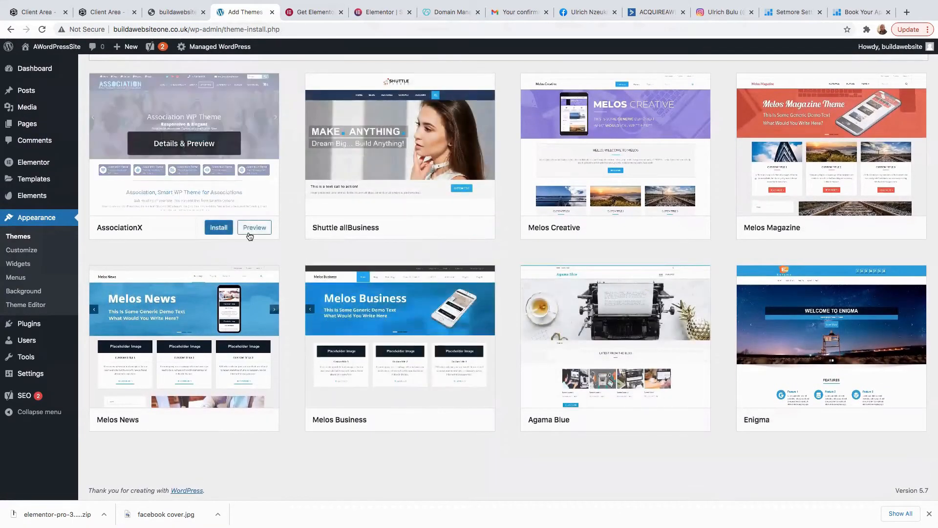
scroll(273, 239, "up", 3)
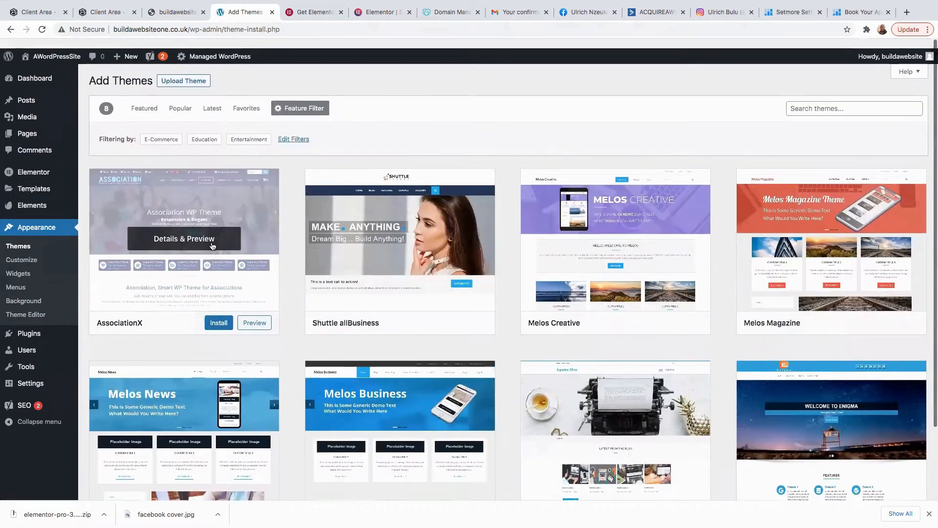
left_click(152, 99)
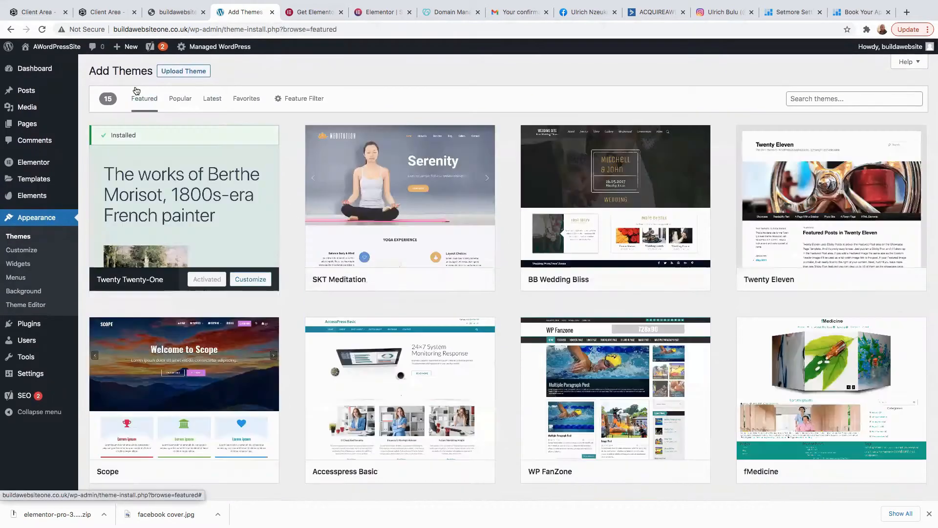
Search themes for 'generatepress', then install and activate GeneratePress.
left_click(837, 93)
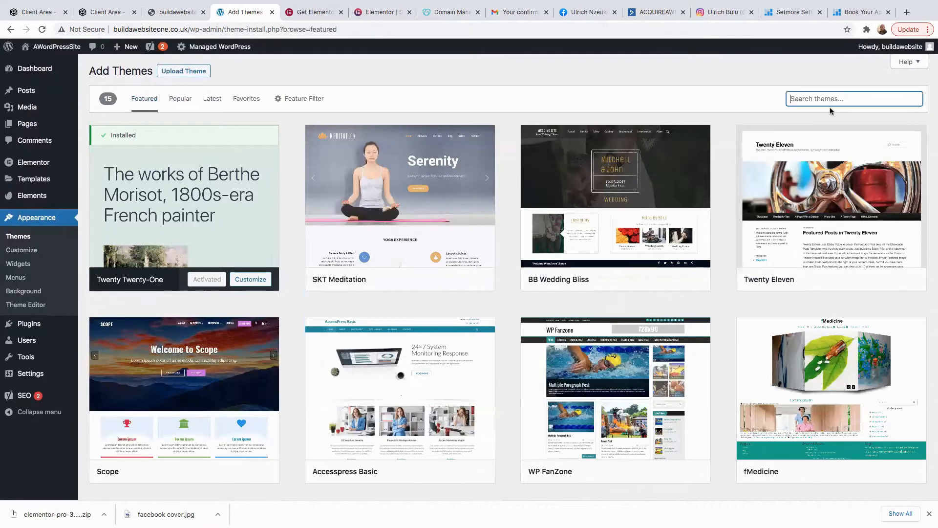
type("generatepress")
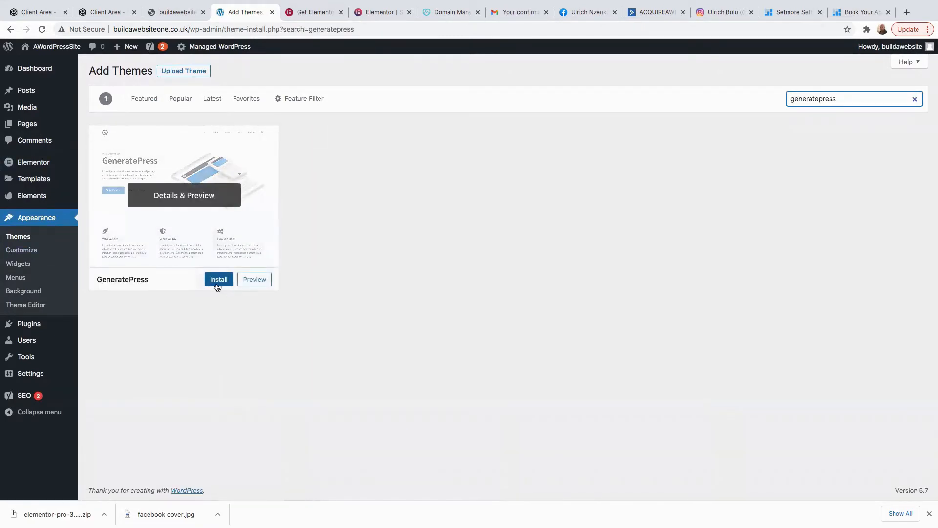
left_click(218, 286)
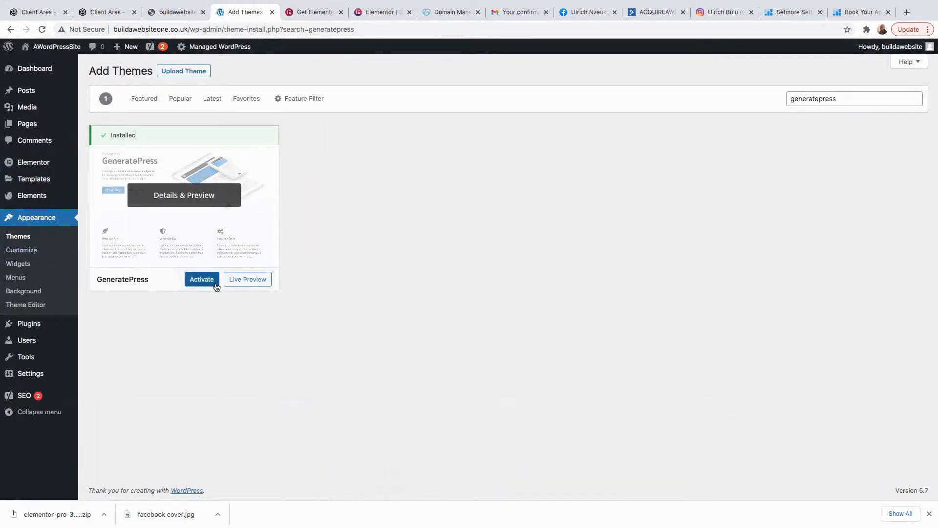
left_click(200, 286)
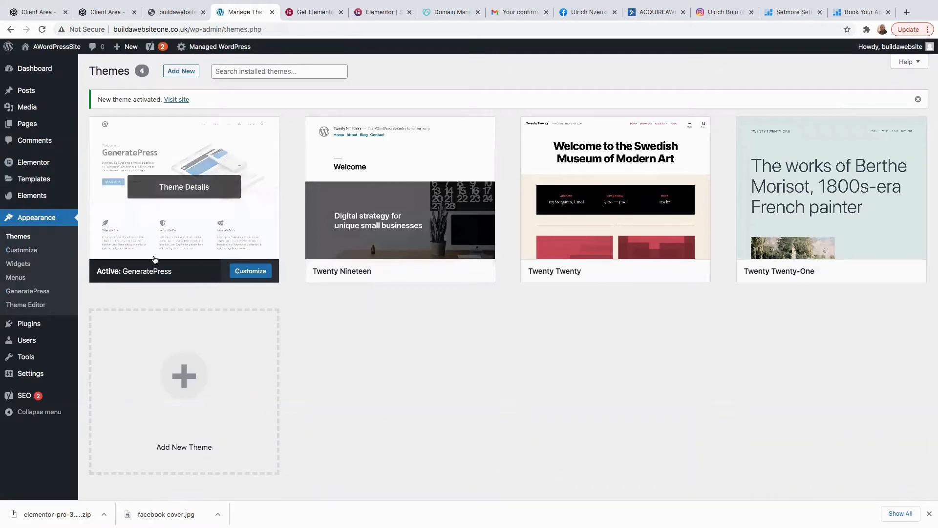
mouse_move(48, 47)
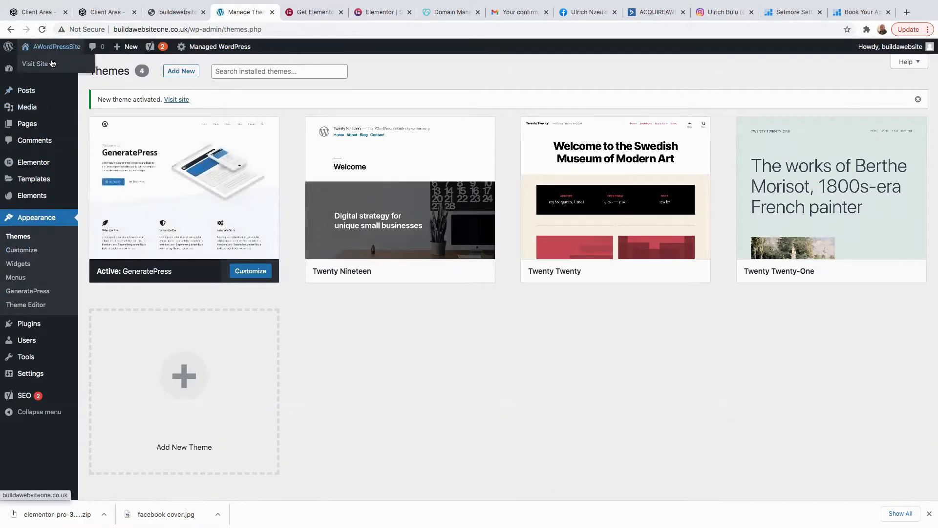
View the live site in its GeneratePress styling, then go back to the admin Dashboard tab.
left_click(38, 65)
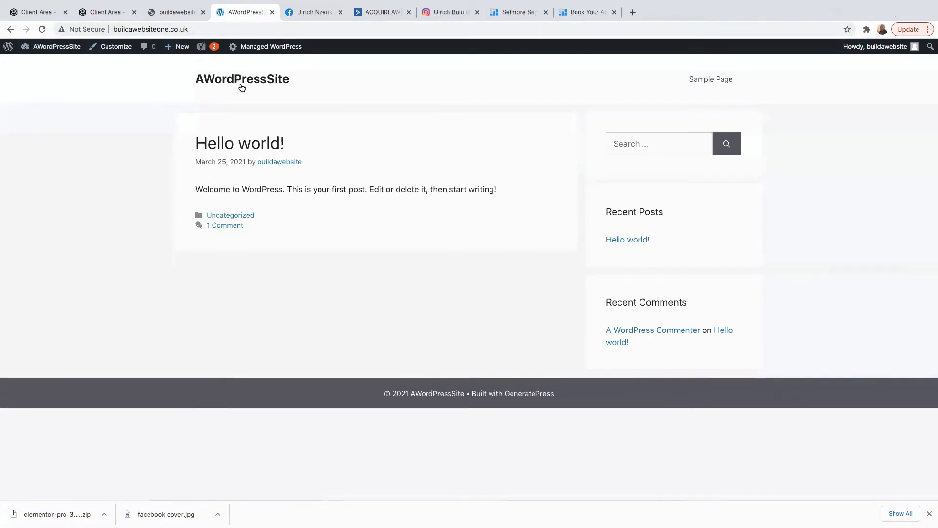
left_click(48, 64)
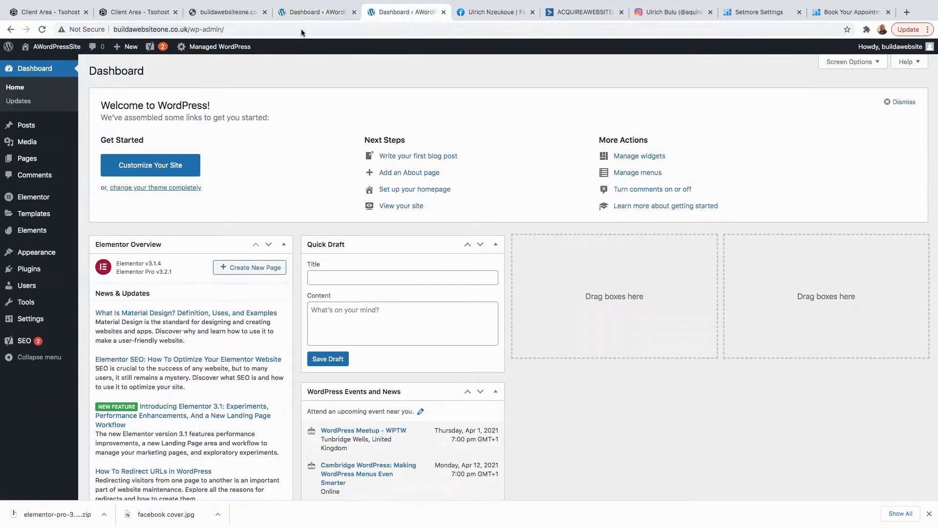
left_click(318, 12)
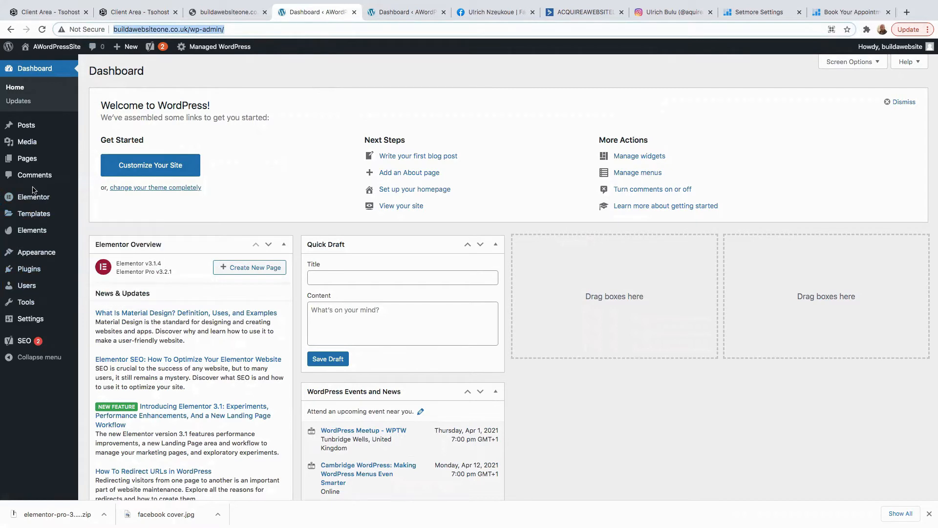
Create and publish a new page titled 'Home'.
mouse_move(24, 161)
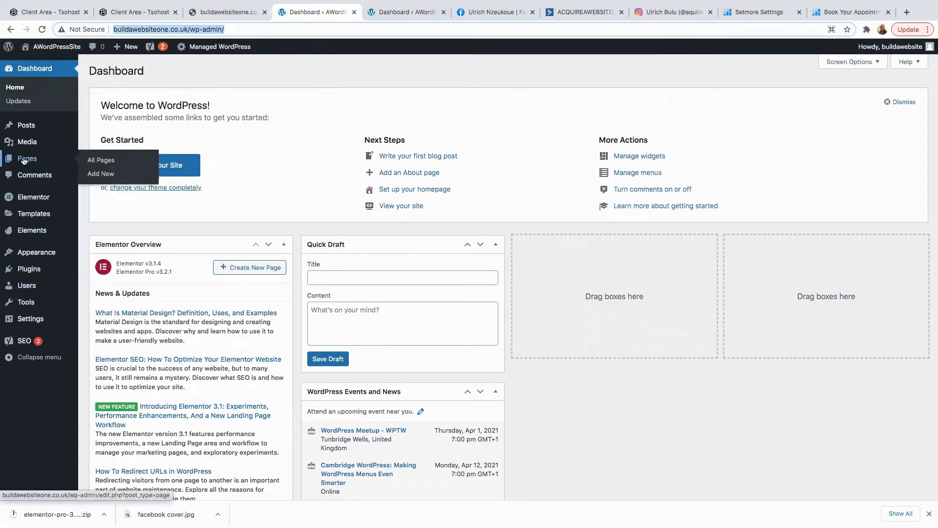
left_click(100, 177)
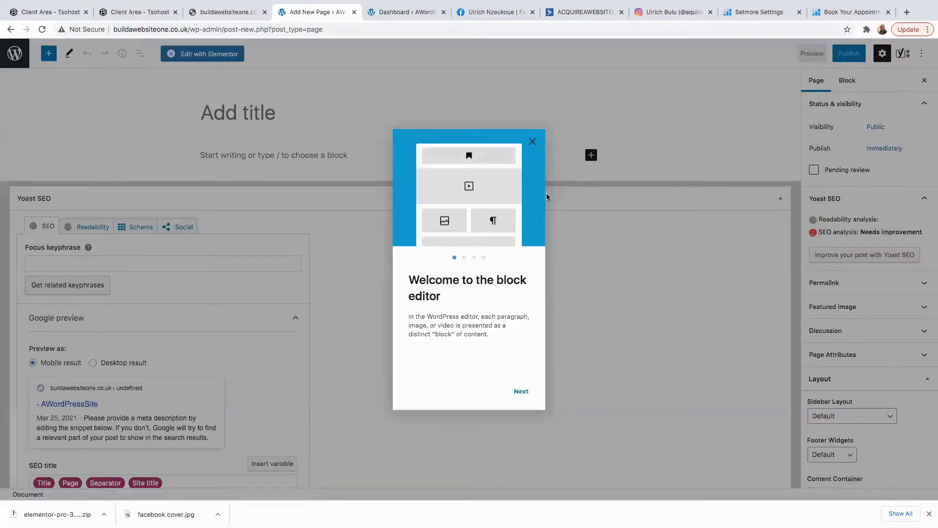
left_click(532, 142)
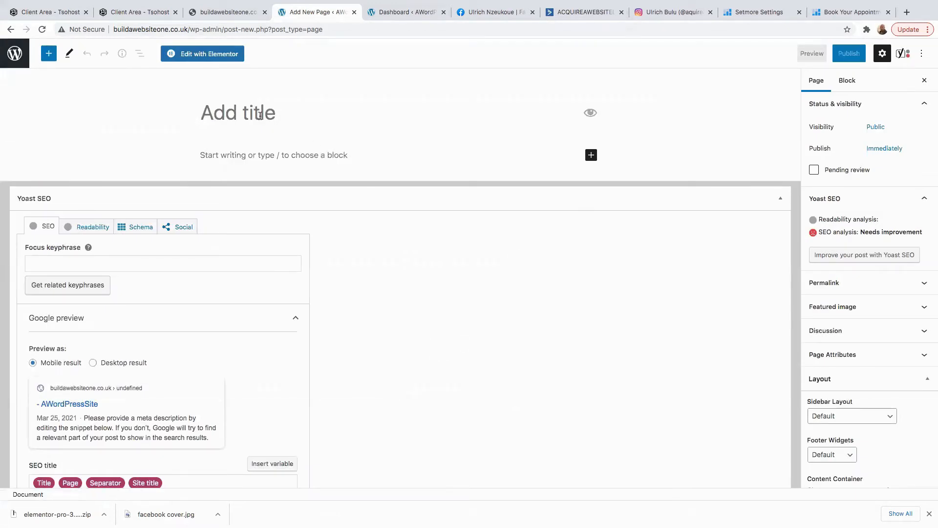
type("Home")
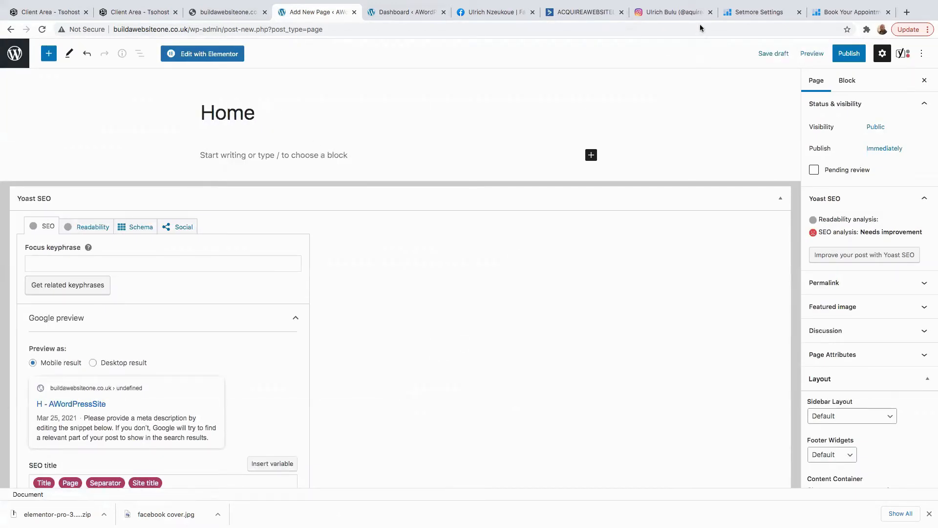
left_click(849, 53)
left_click(849, 54)
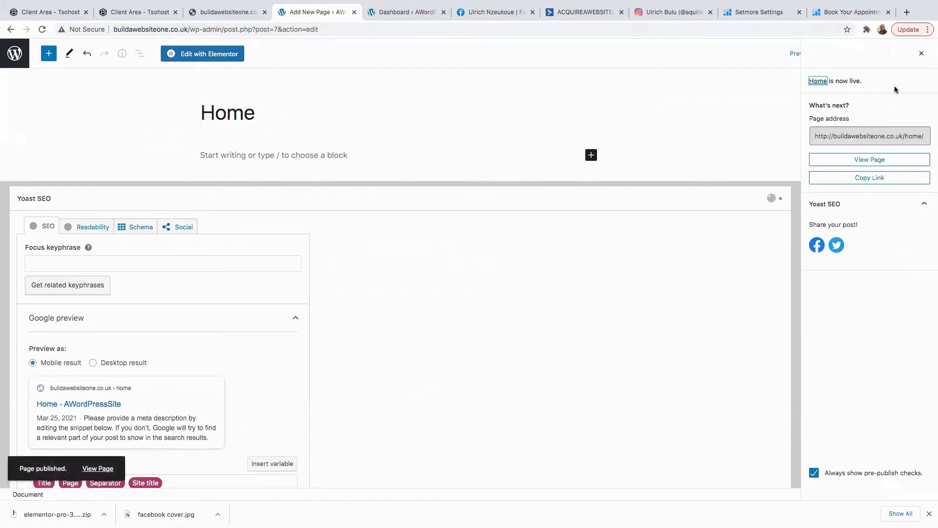
Move the Sample Page to the trash from the pages list.
left_click(922, 53)
left_click(15, 54)
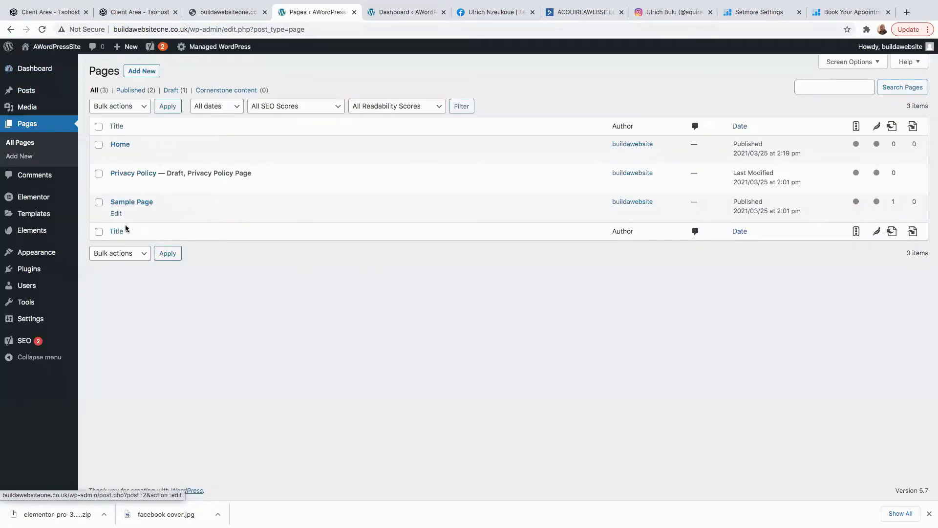
left_click(172, 214)
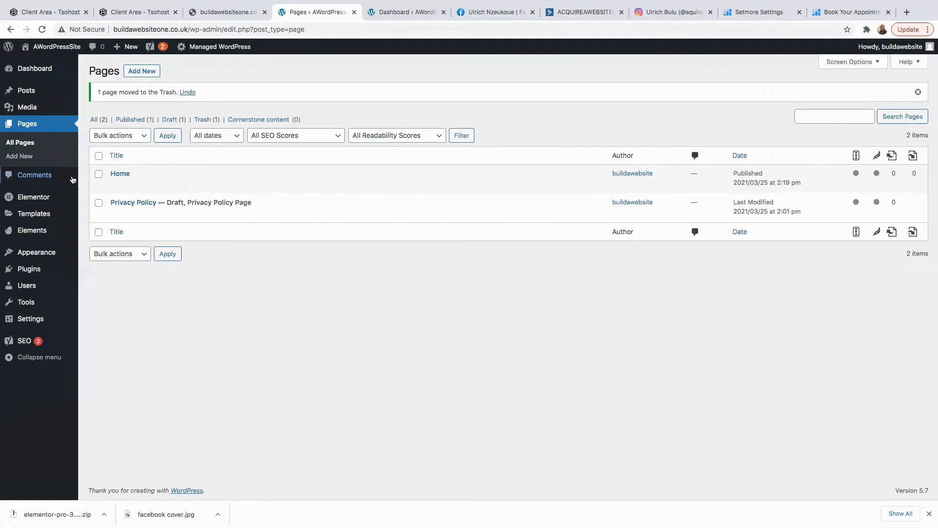
Open the account profile settings and browse down to the Website field.
mouse_move(899, 46)
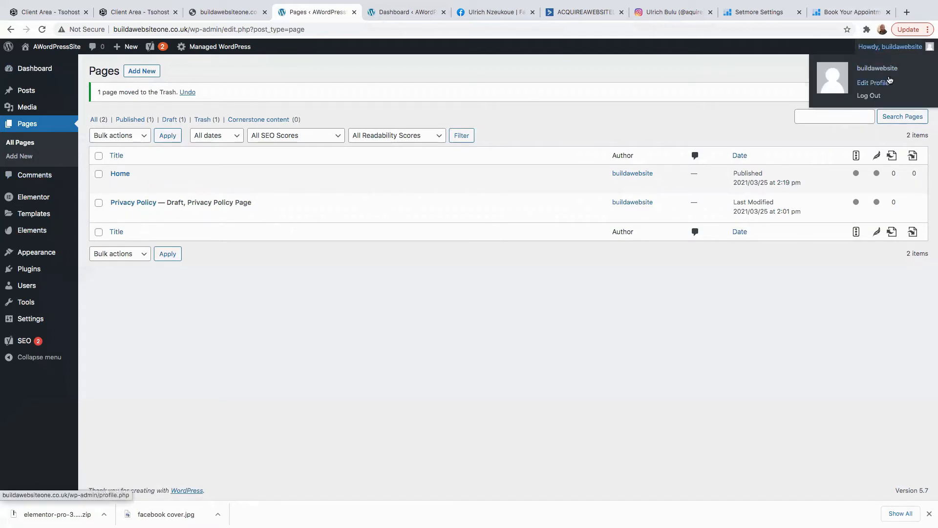
left_click(873, 82)
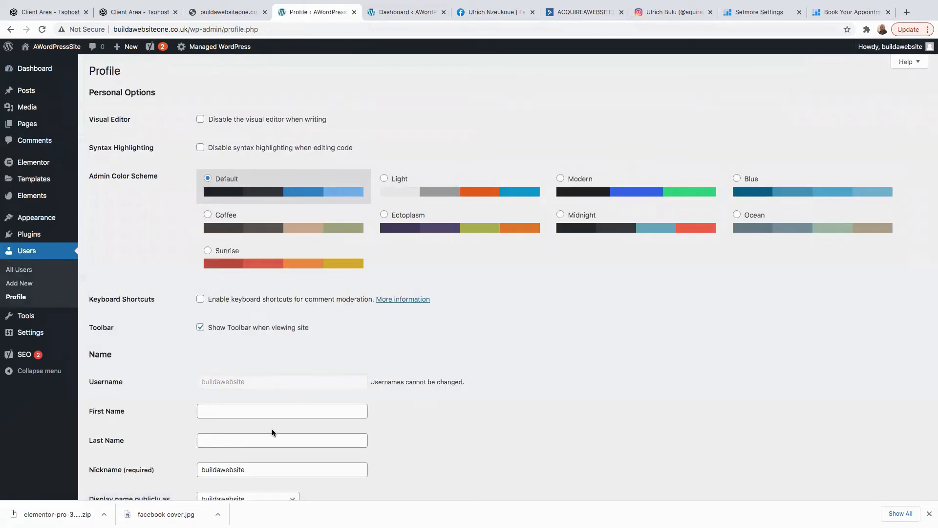
scroll(272, 429, "down", 1)
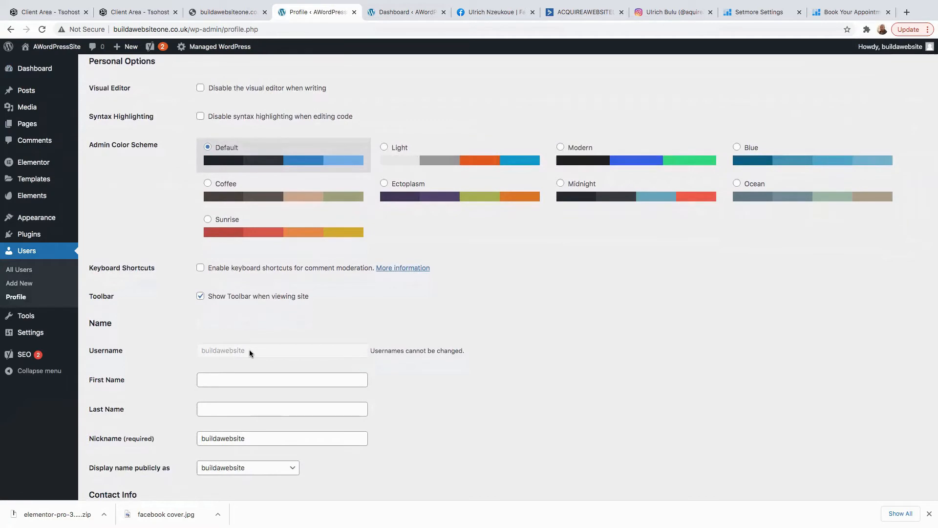
scroll(257, 365, "down", 3)
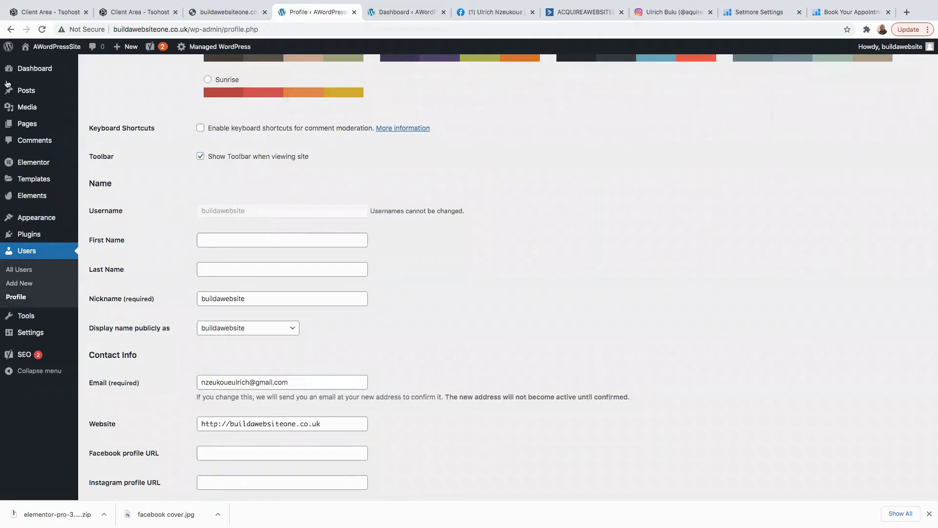
scroll(286, 394, "down", 3)
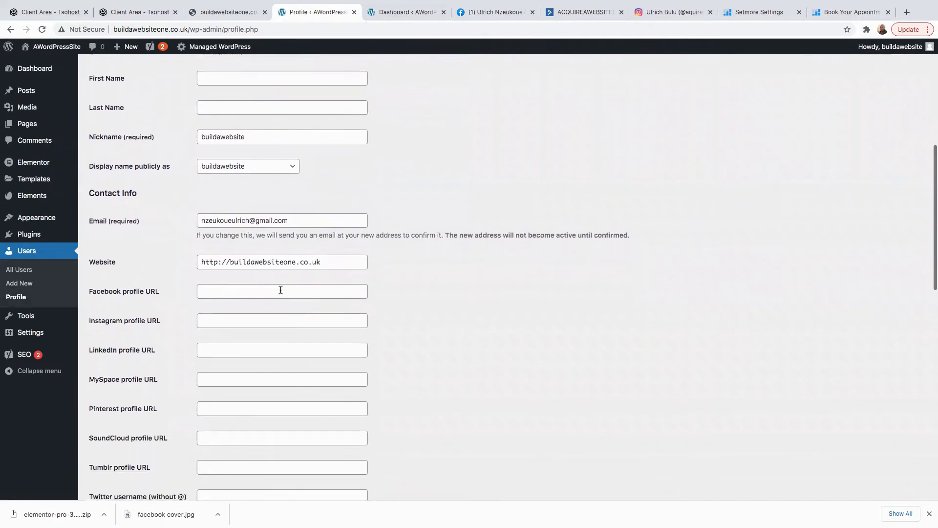
left_click_drag(288, 220, 146, 206)
key("Right")
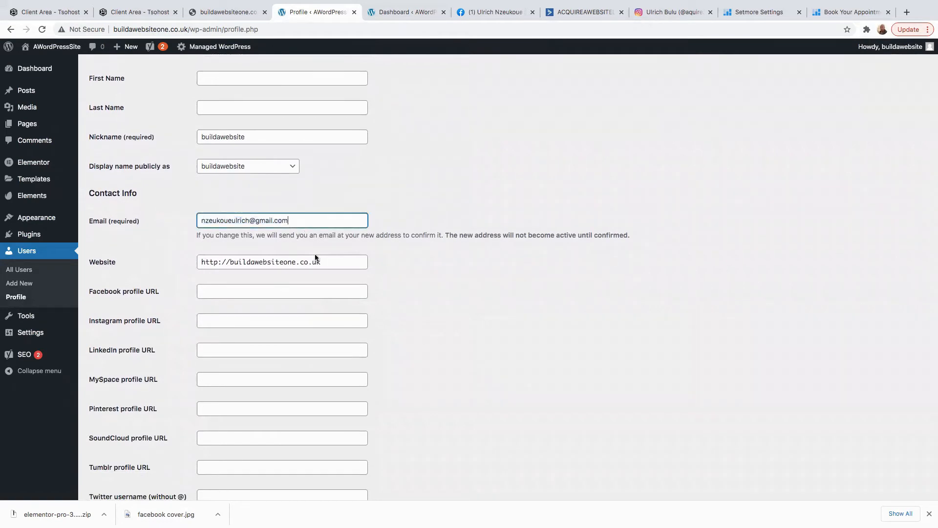
scroll(331, 361, "down", 2)
left_click(327, 184)
scroll(349, 250, "down", 5)
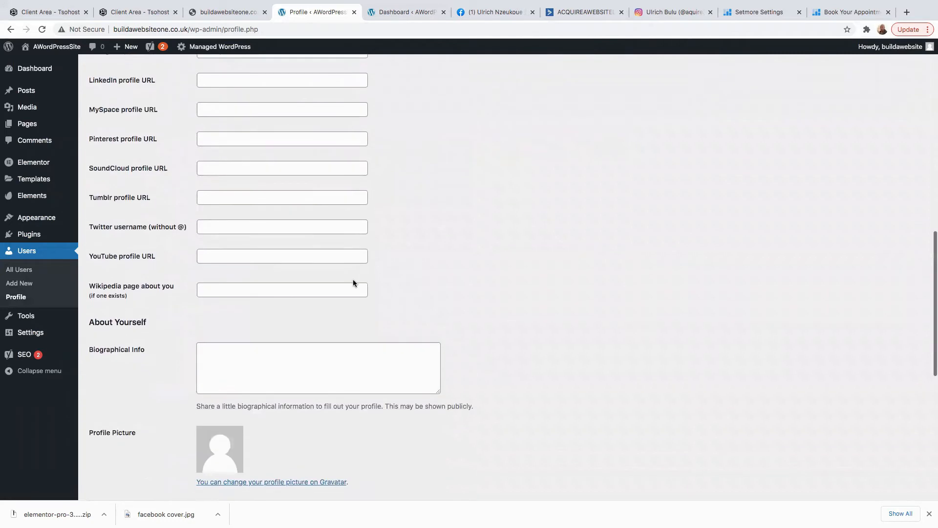
scroll(271, 324, "up", 9)
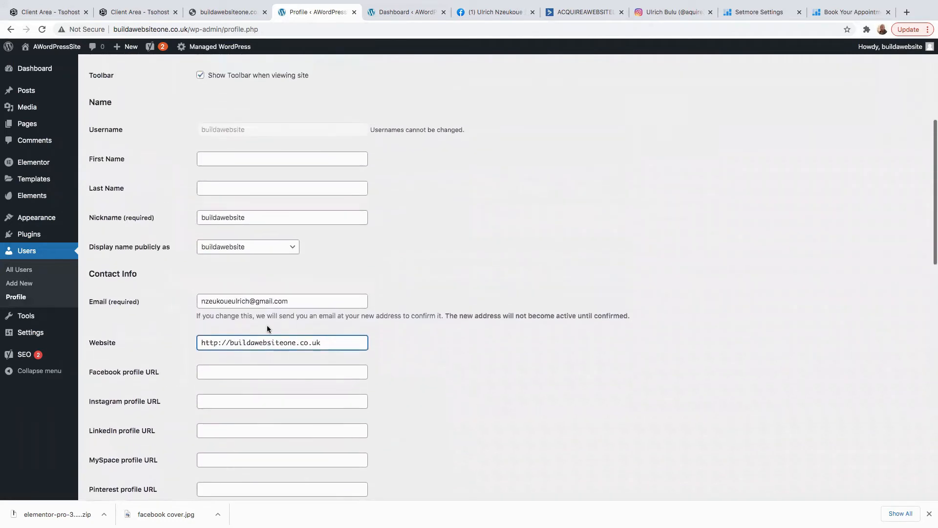
Fill in the first name, last name and e-mail from a saved autofill entry.
left_click(226, 168)
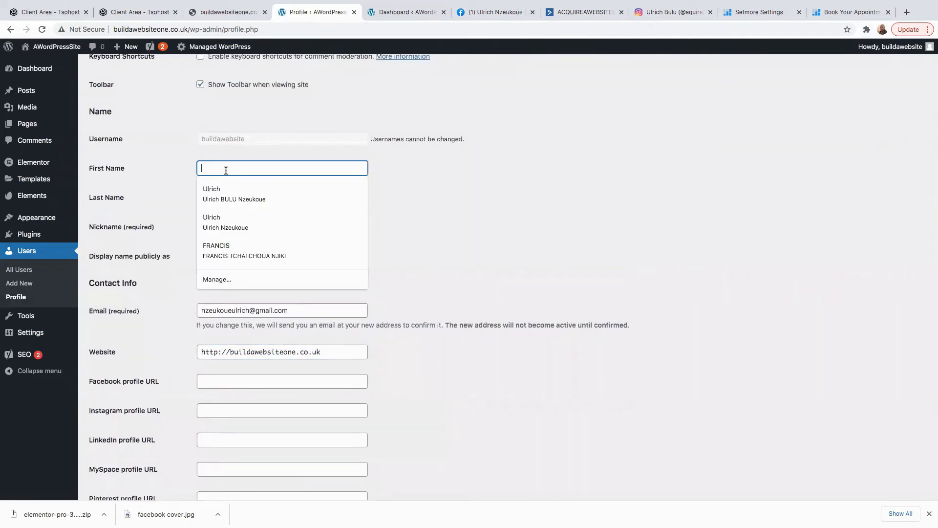
left_click(222, 189)
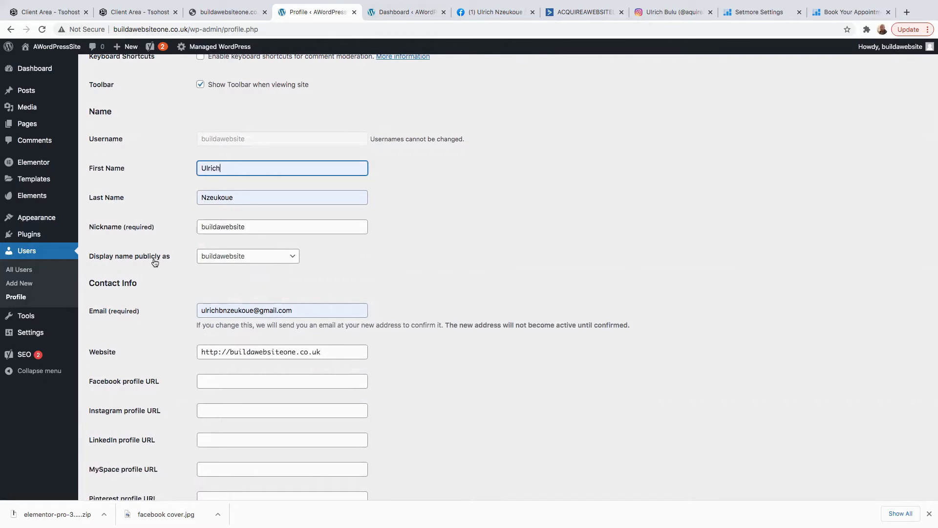
mouse_move(901, 49)
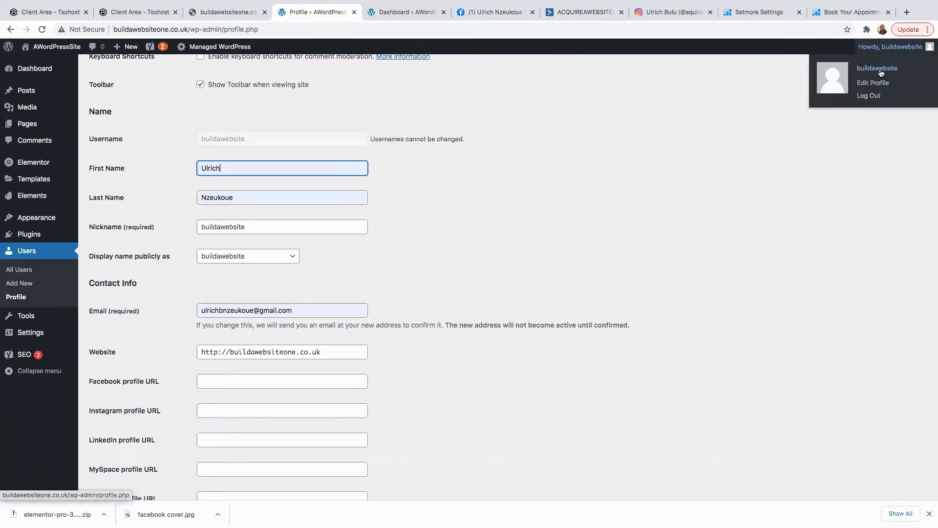
Set 'Display name publicly as' to the first name.
left_click(276, 258)
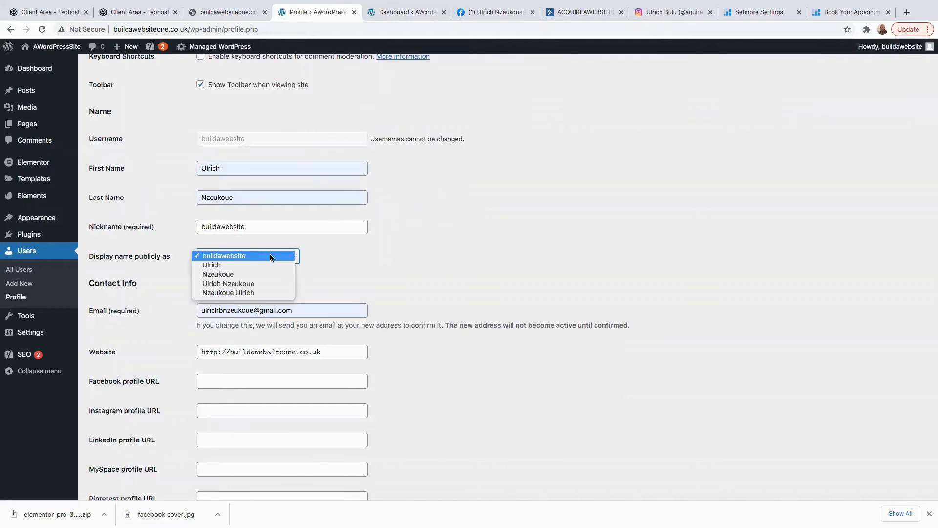
left_click(238, 263)
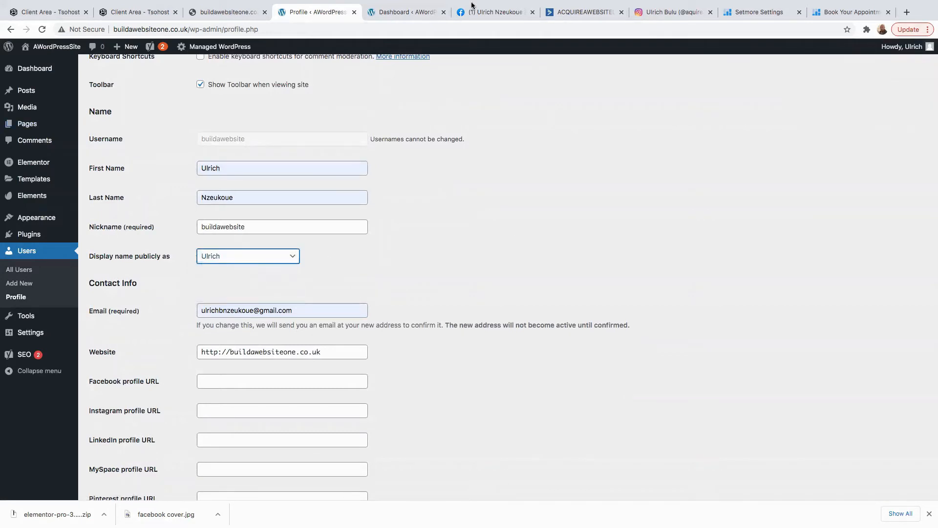
mouse_move(923, 47)
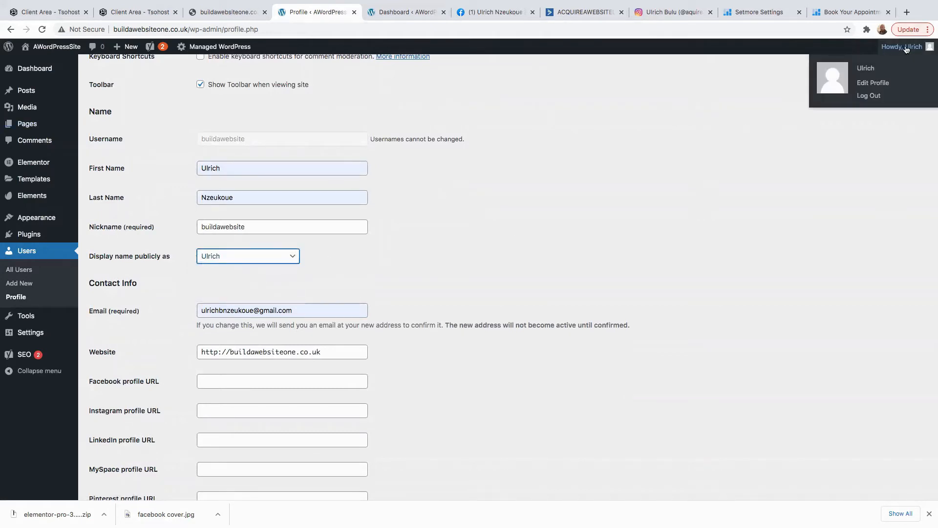
Save the profile with Update Profile and review the pending e-mail confirmation notice.
scroll(225, 309, "down", 10)
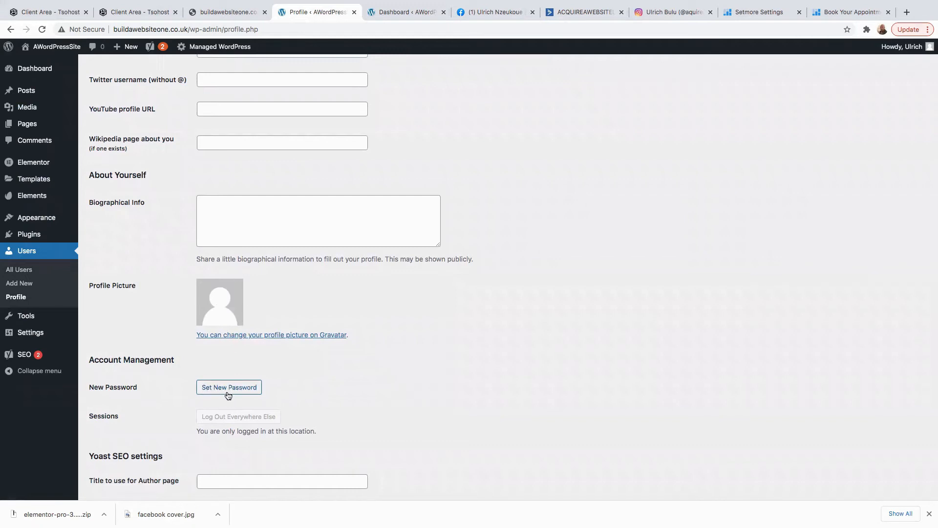
scroll(274, 406, "down", 5)
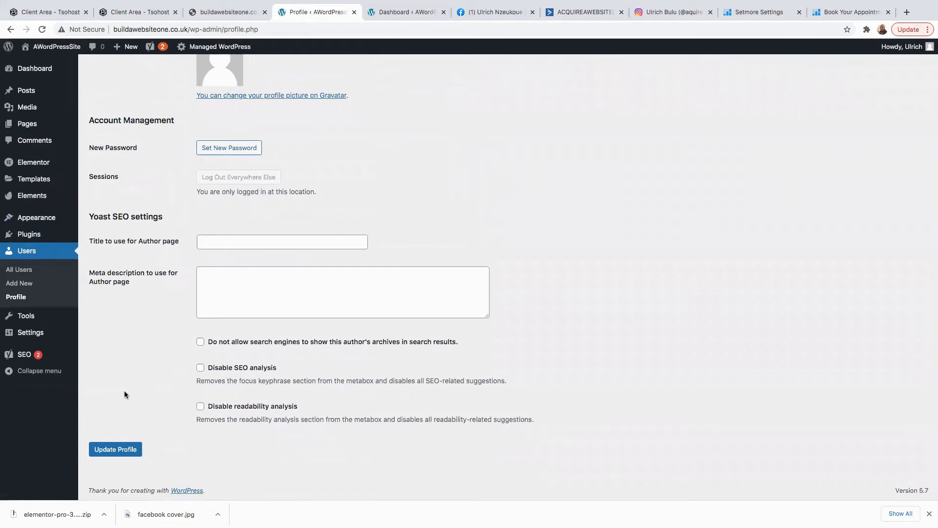
left_click(111, 454)
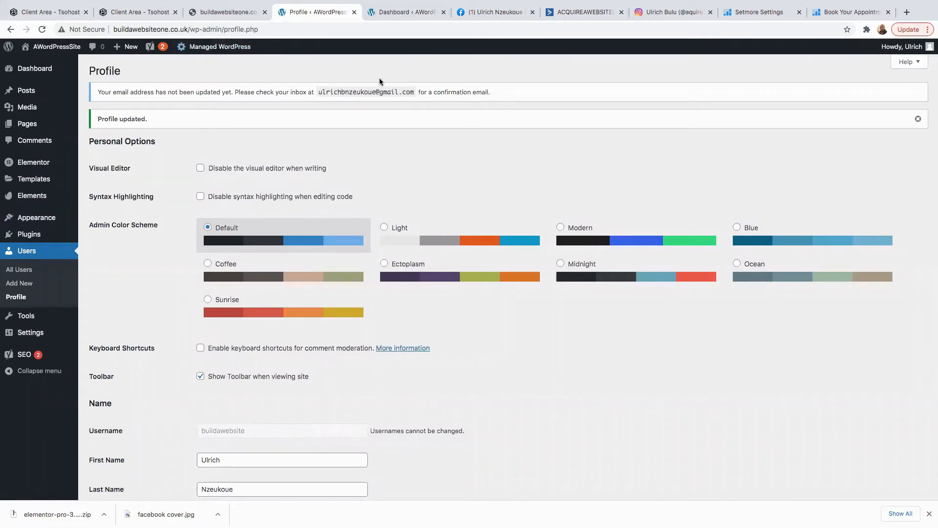
left_click_drag(318, 92, 413, 94)
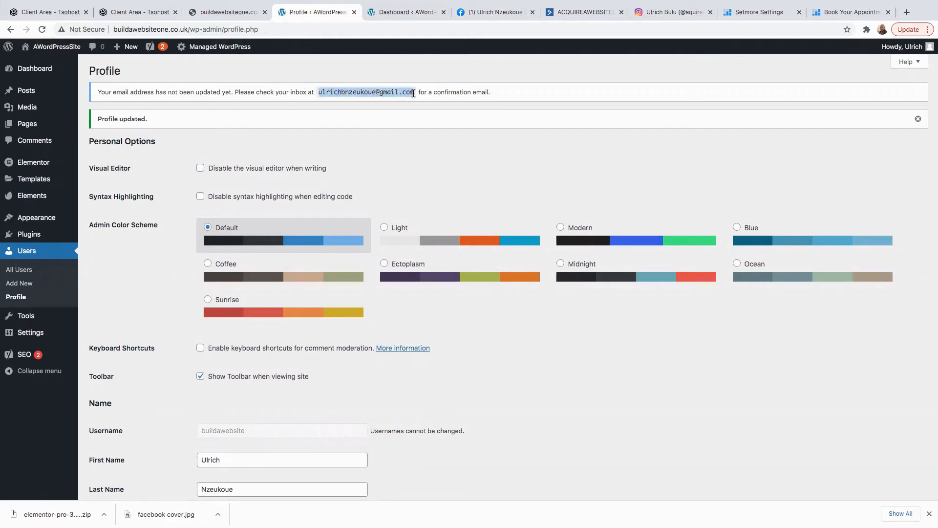
left_click(365, 102)
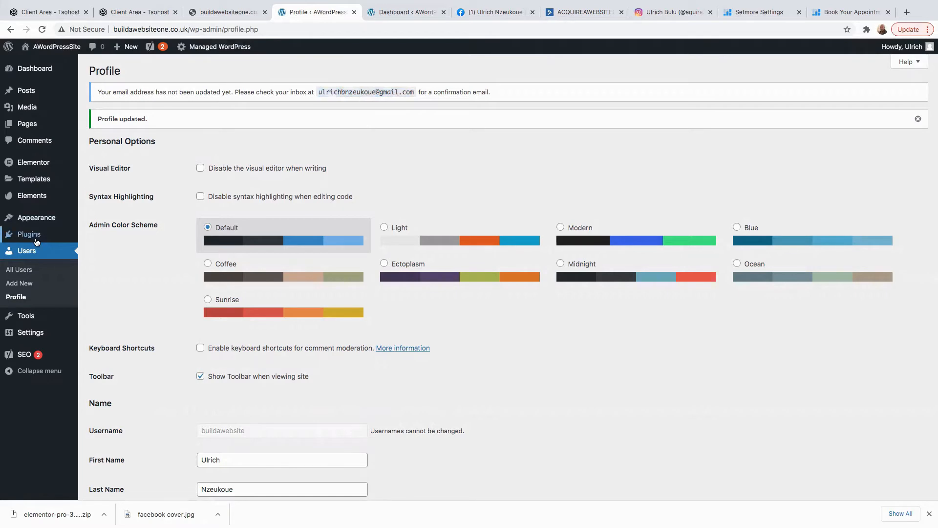
In General Settings, set the site title to 'Website' and the tagline to 'Web design'.
mouse_move(30, 237)
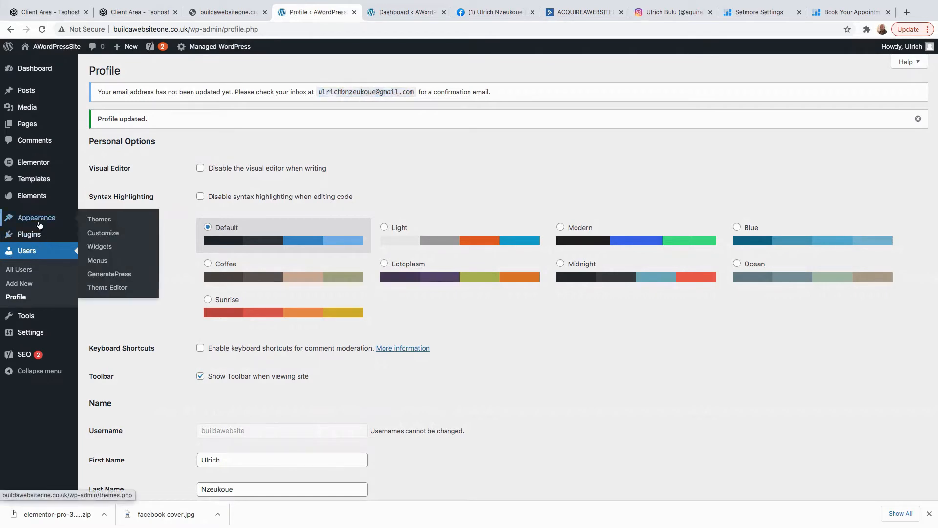
mouse_move(30, 335)
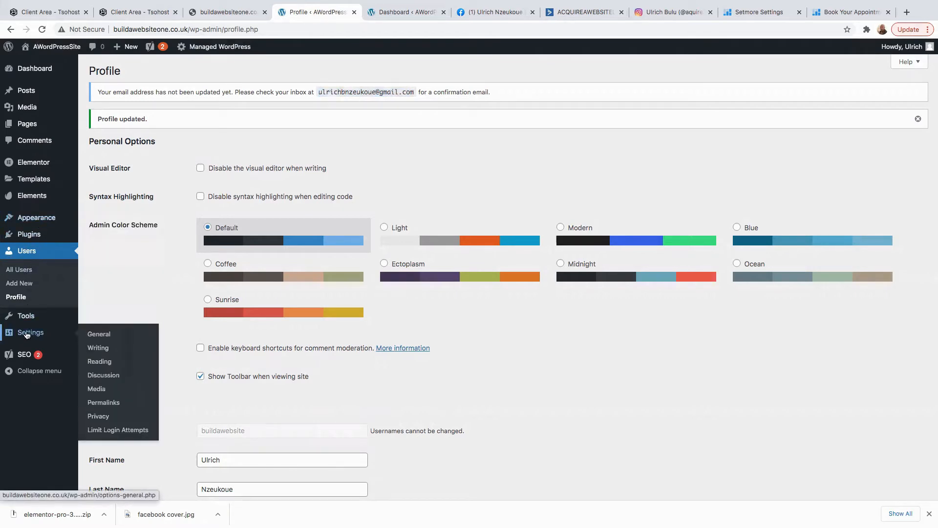
left_click(105, 335)
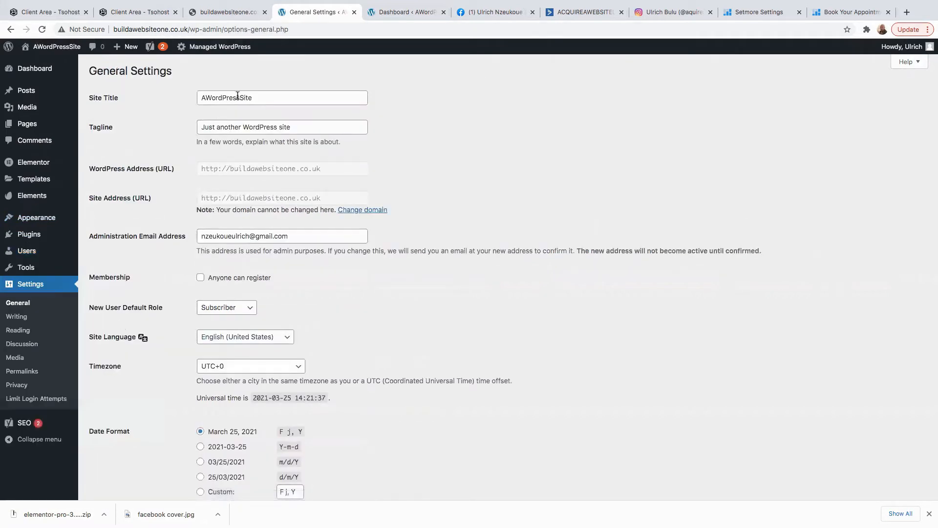
double_click(260, 98)
type("Build A")
key("BackSpace")
key("BackSpace")
key("BackSpace")
key("BackSpace")
key("BackSpace")
key("BackSpace")
key("BackSpace")
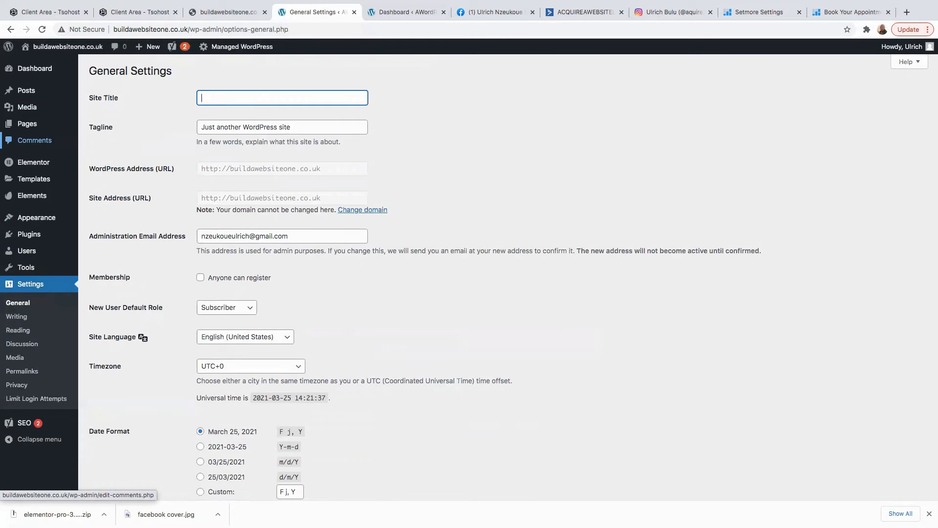
type("Website")
key("Tab")
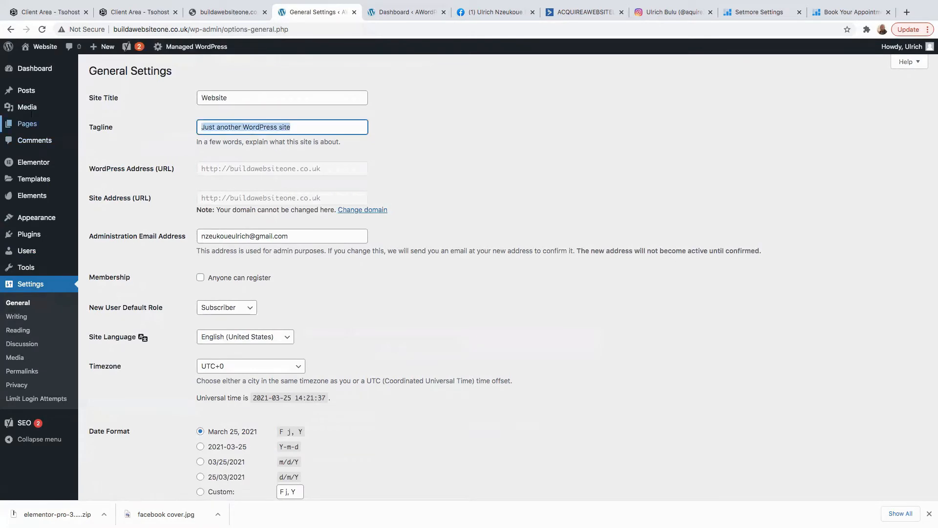
key("BackSpace")
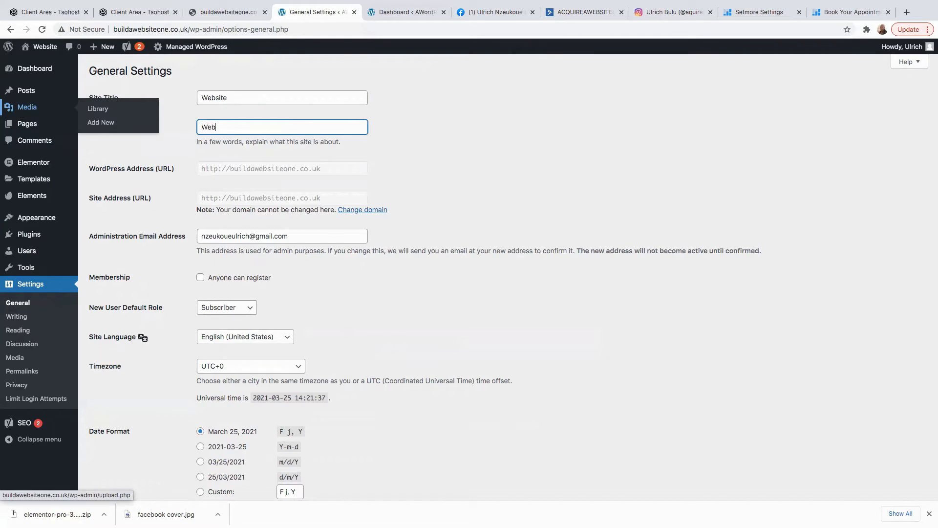
type("Web design")
left_click(384, 155)
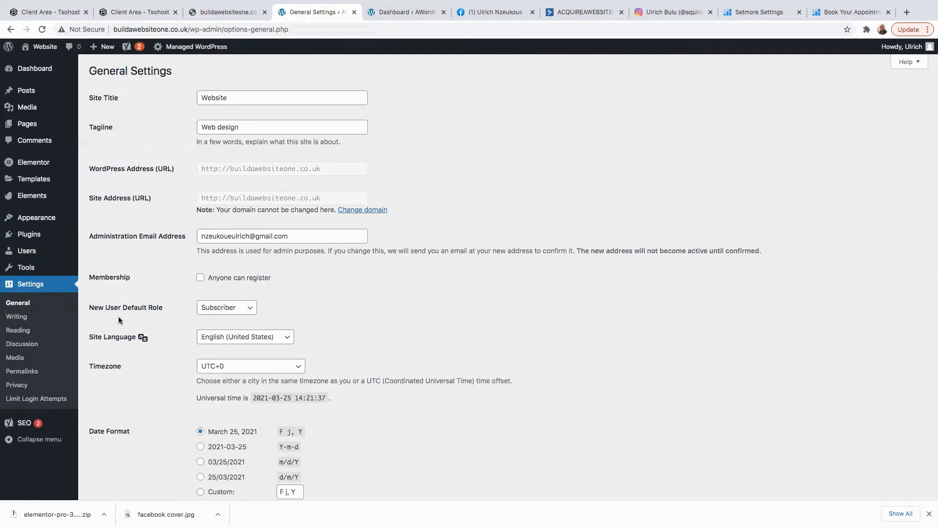
Save the general settings changes.
scroll(391, 327, "down", 2)
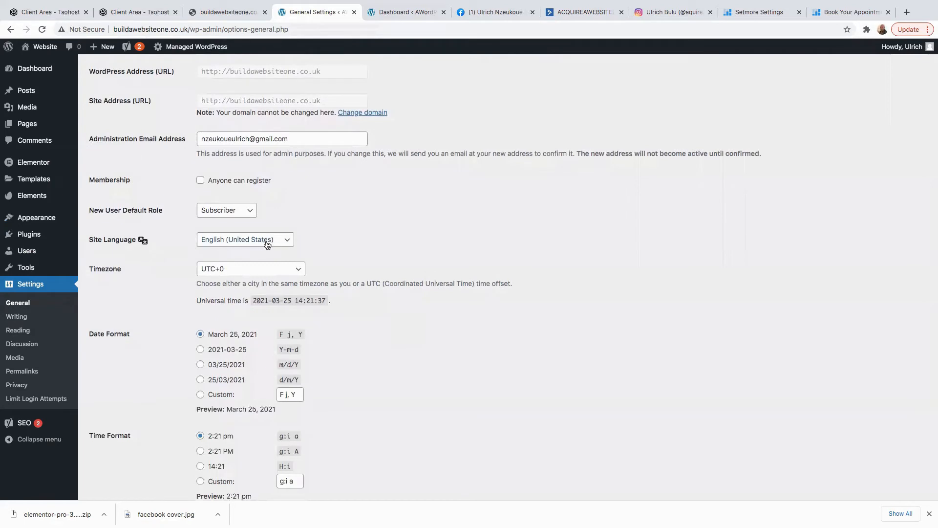
scroll(319, 333, "down", 3)
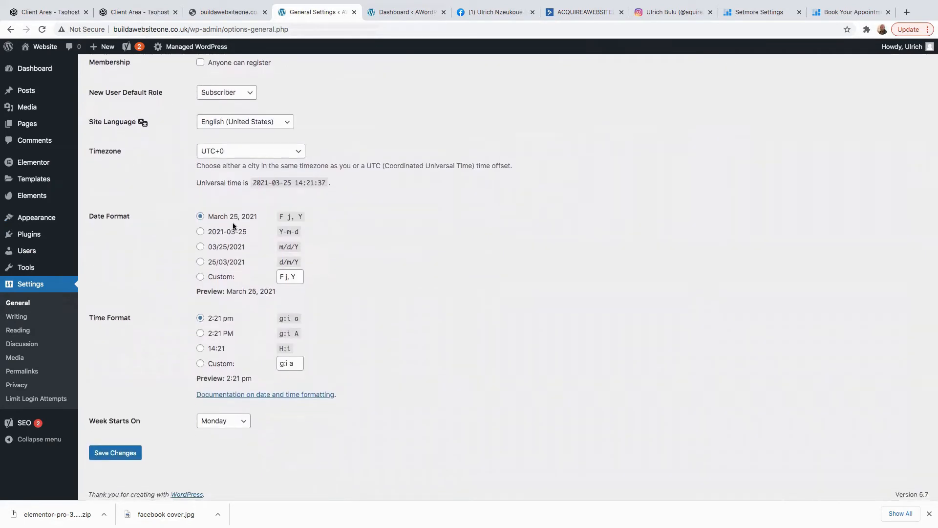
scroll(168, 336, "down", 1)
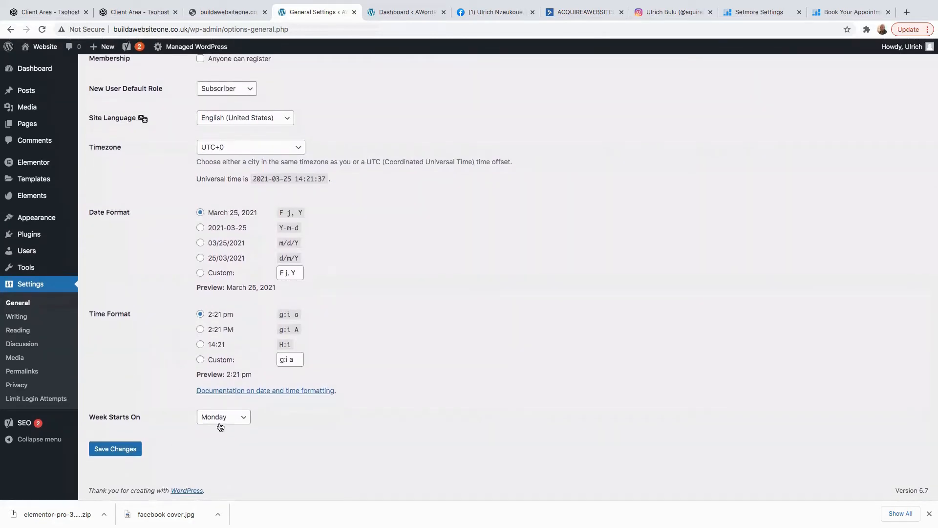
left_click(109, 450)
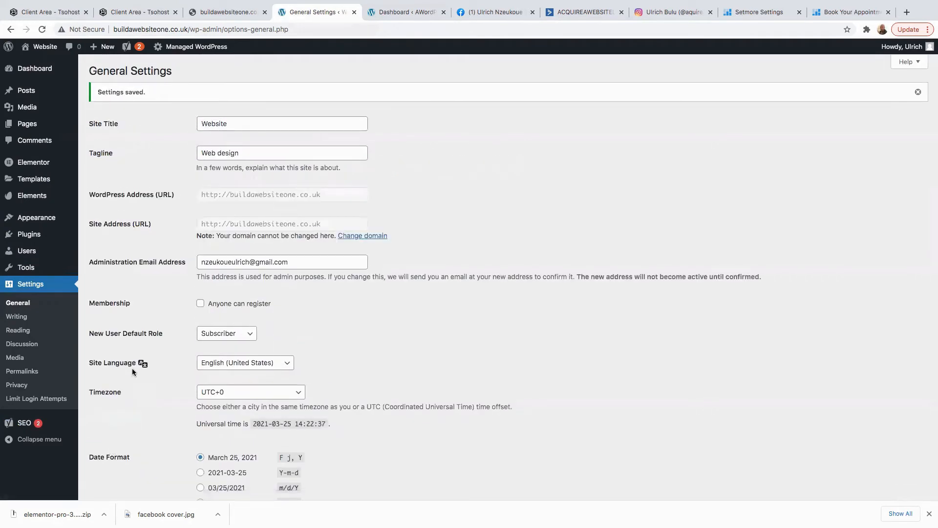
left_click(18, 318)
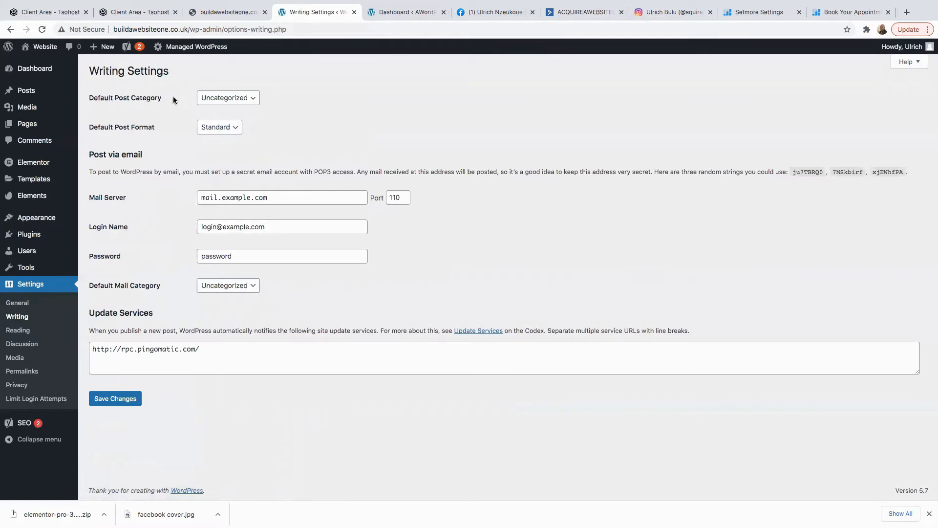
Keep Uncategorized as the default category, then set Home as the static homepage and save.
left_click(250, 99)
left_click(250, 98)
left_click(18, 335)
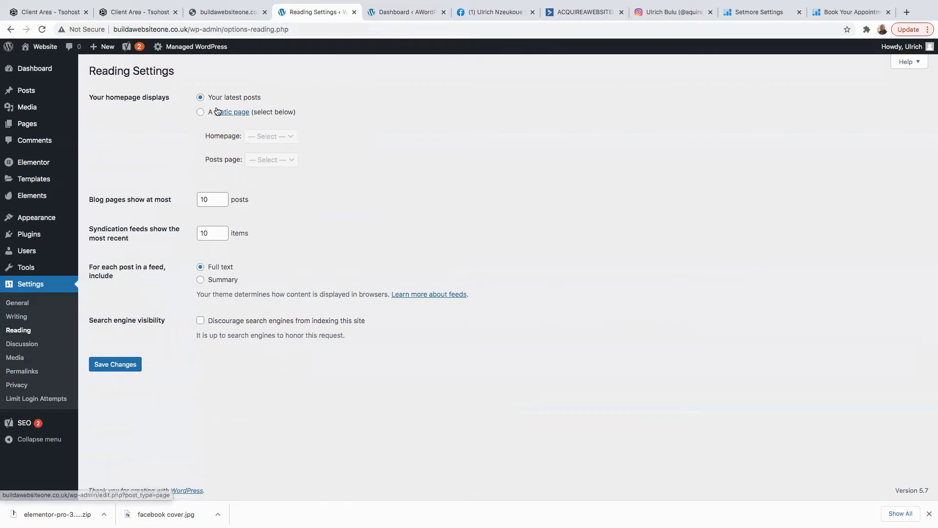
left_click(200, 112)
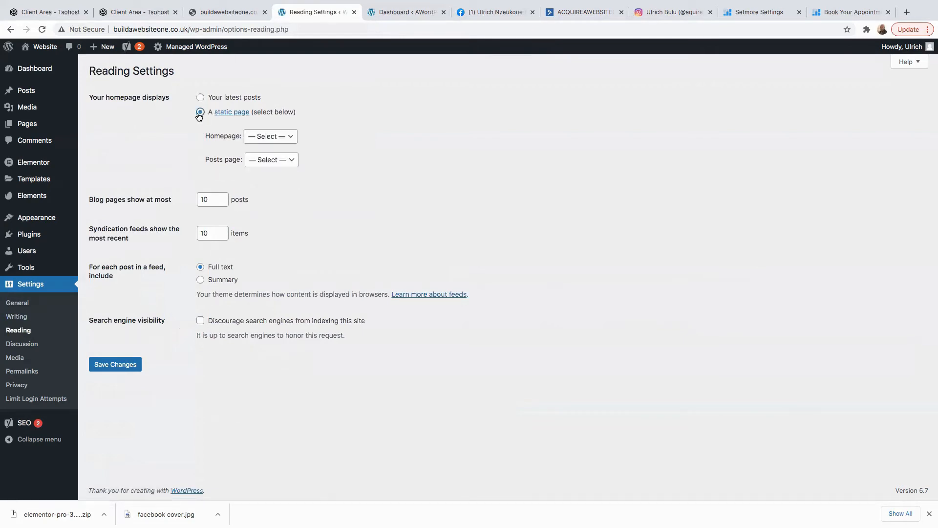
left_click(272, 140)
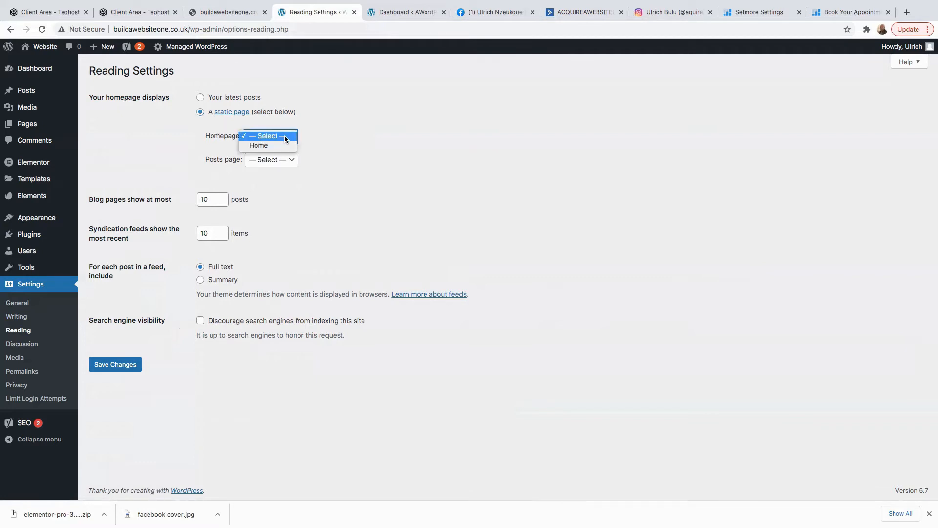
left_click(260, 145)
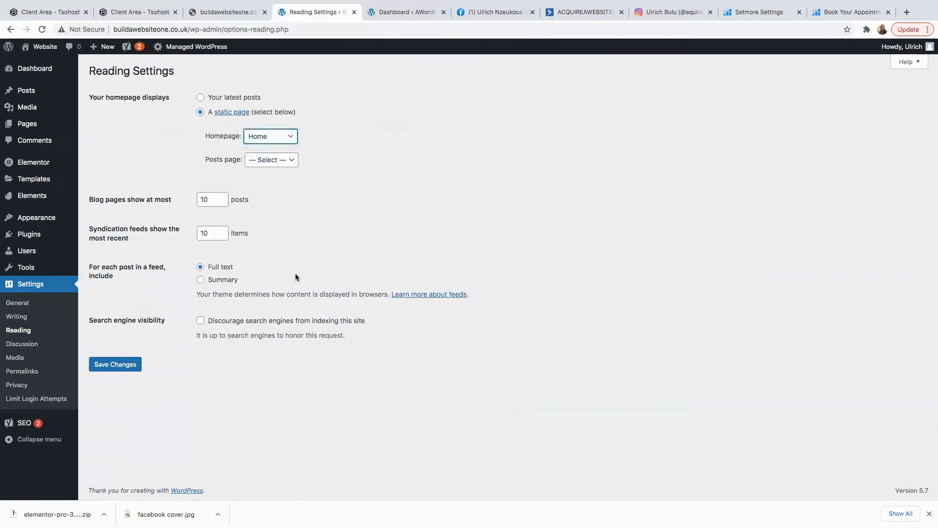
left_click(112, 370)
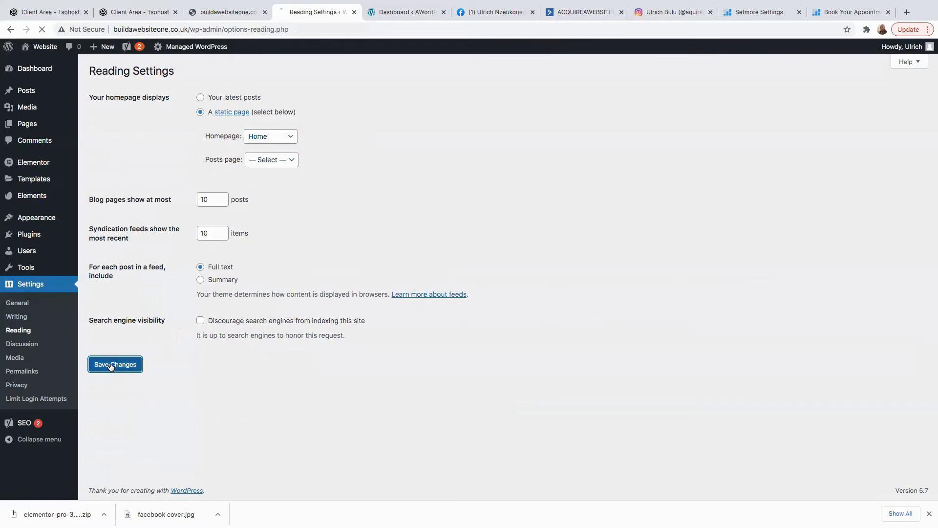
left_click(17, 371)
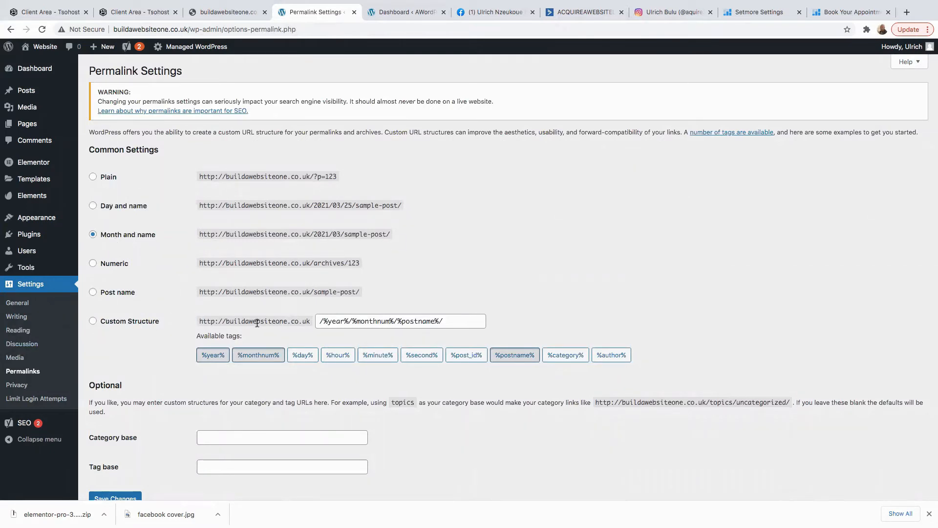
Select the Post name permalink structure and save it.
scroll(256, 319, "down", 2)
left_click(92, 242)
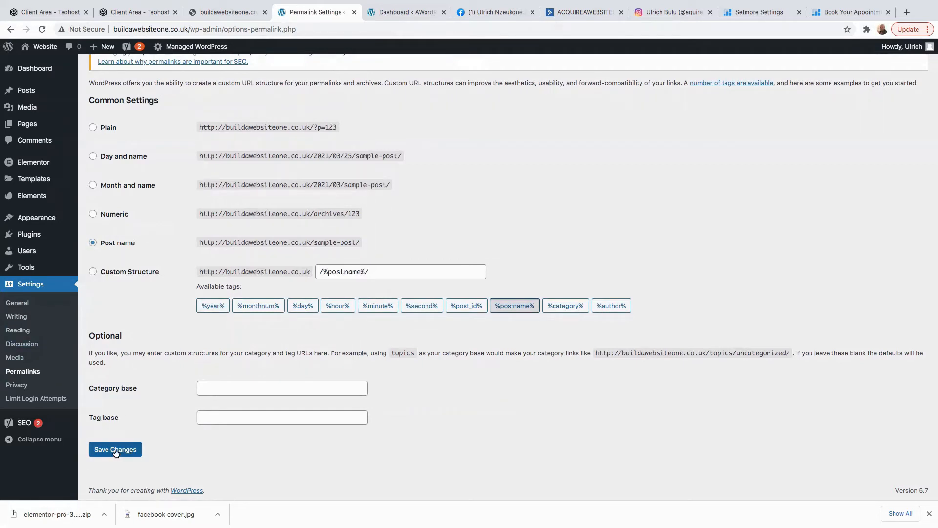
left_click(115, 450)
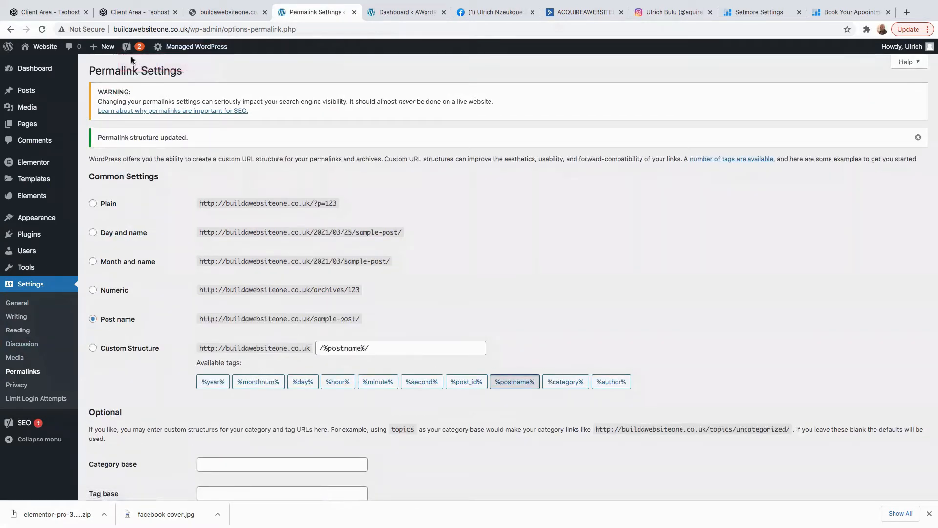
left_click(153, 66)
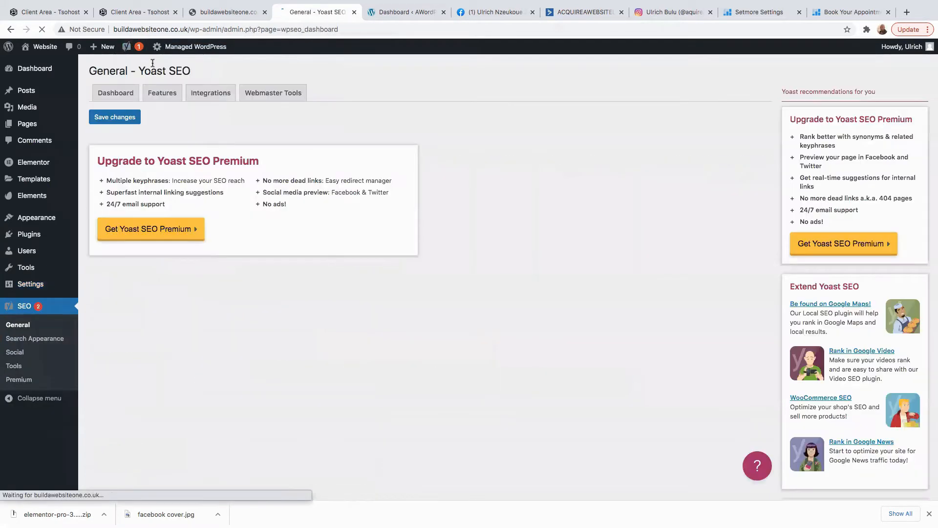
Create a navigation menu named 'Menu 1' under Appearance > Menus, then visit the live site.
scroll(167, 341, "down", 2)
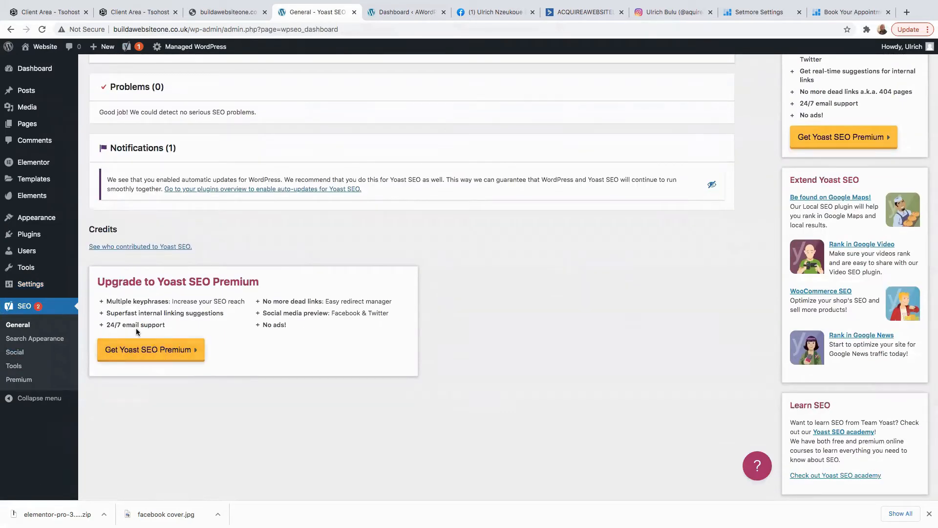
mouse_move(35, 73)
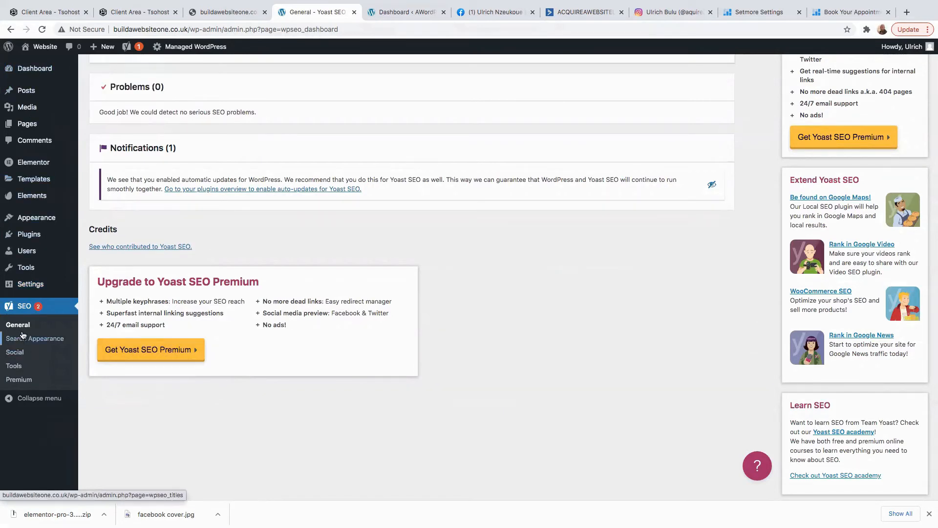
mouse_move(43, 216)
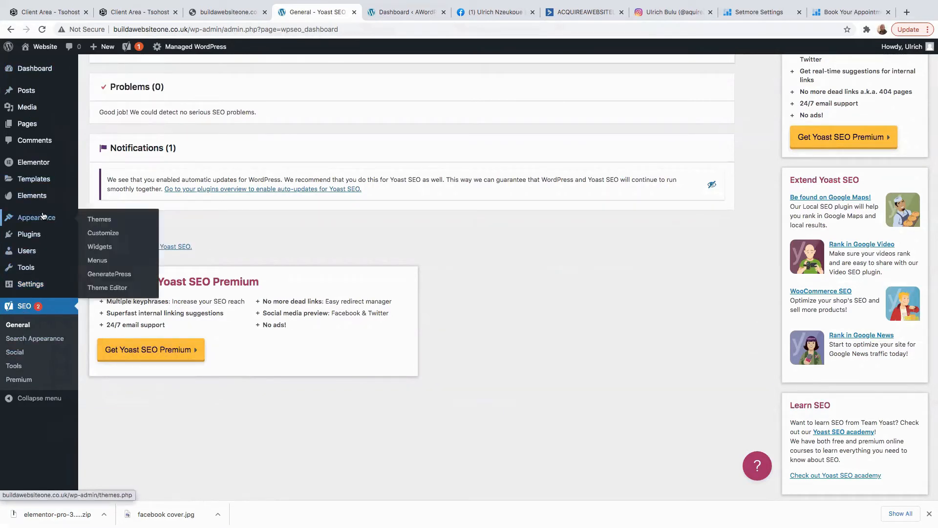
left_click(100, 260)
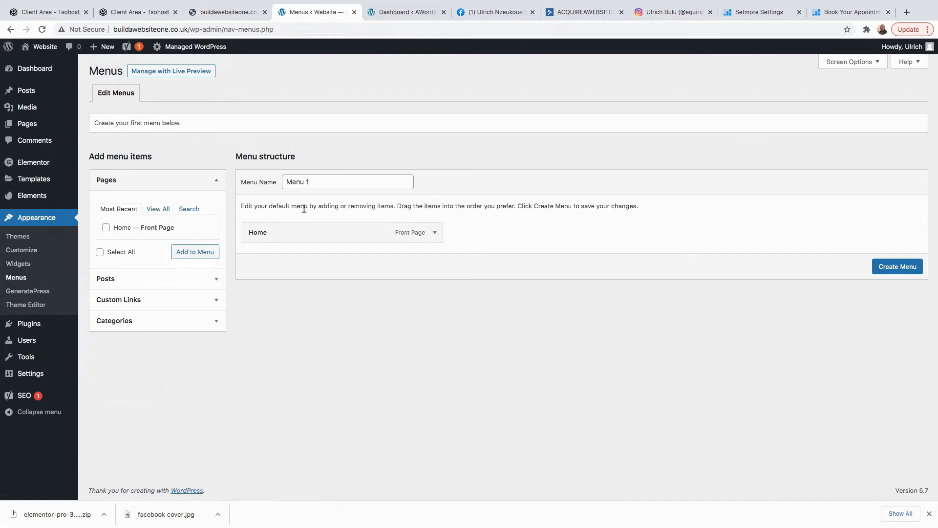
left_click(311, 186)
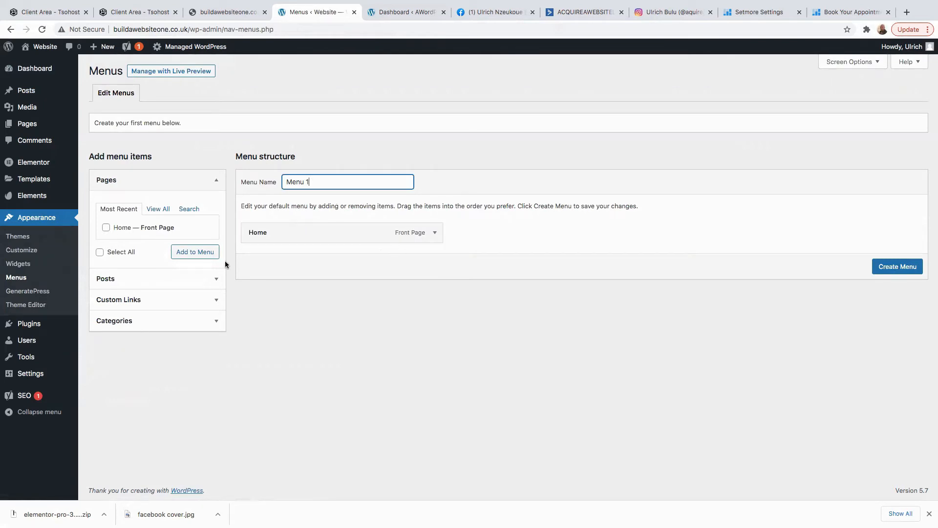
left_click(908, 272)
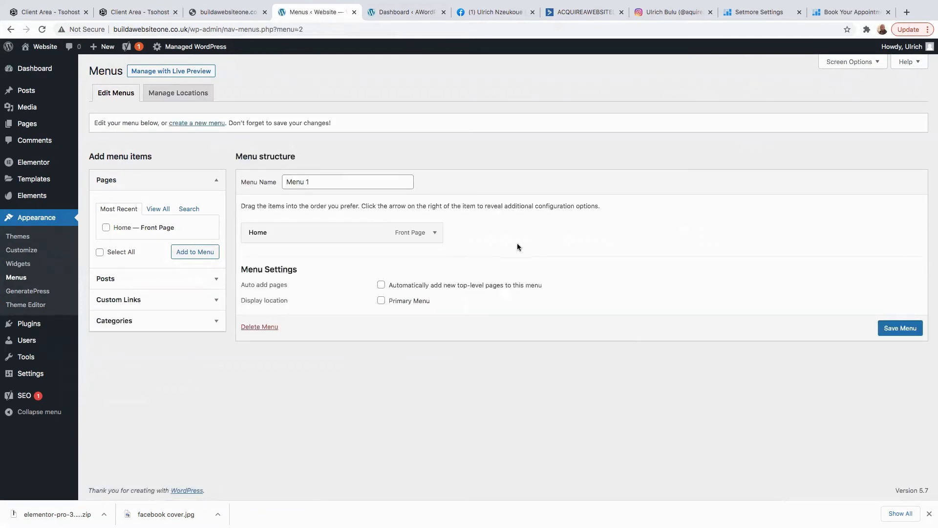
mouse_move(42, 46)
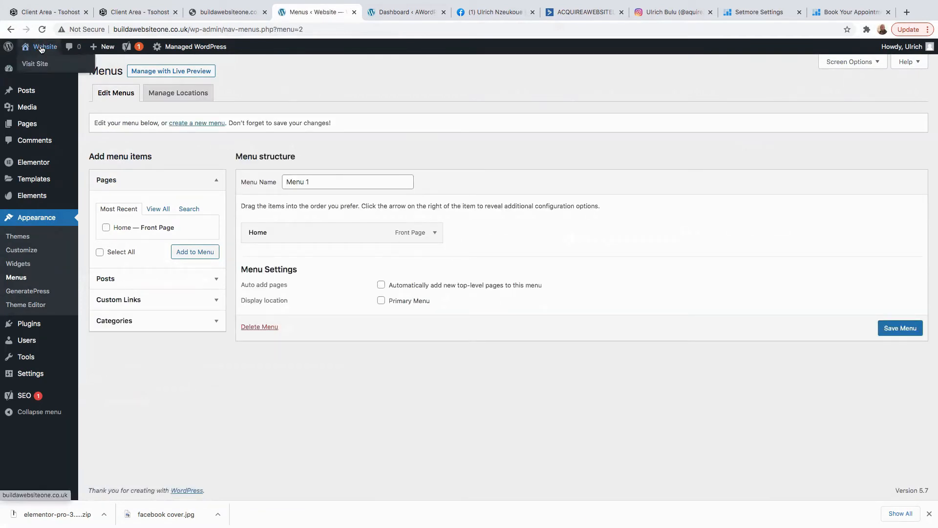
left_click(32, 67)
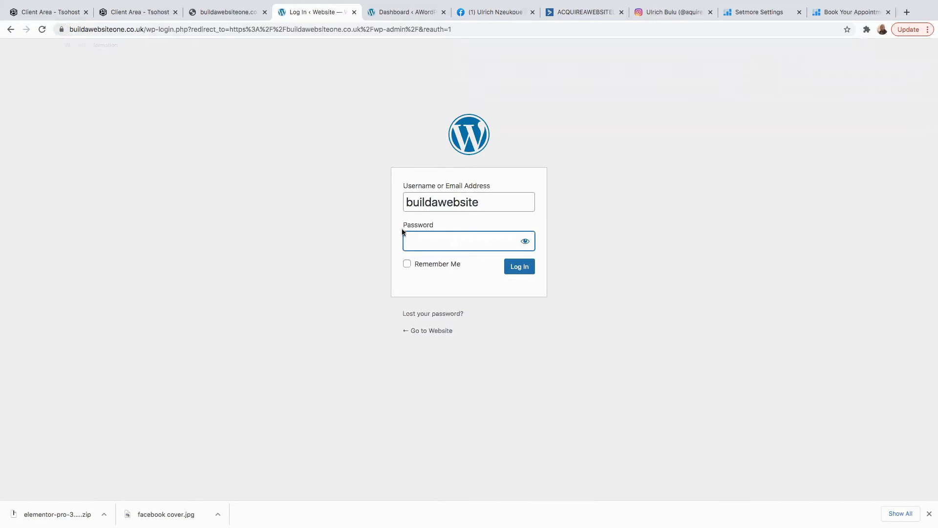
Enter the account password to log back in, then open the All Pages list.
type("*")
key("Return")
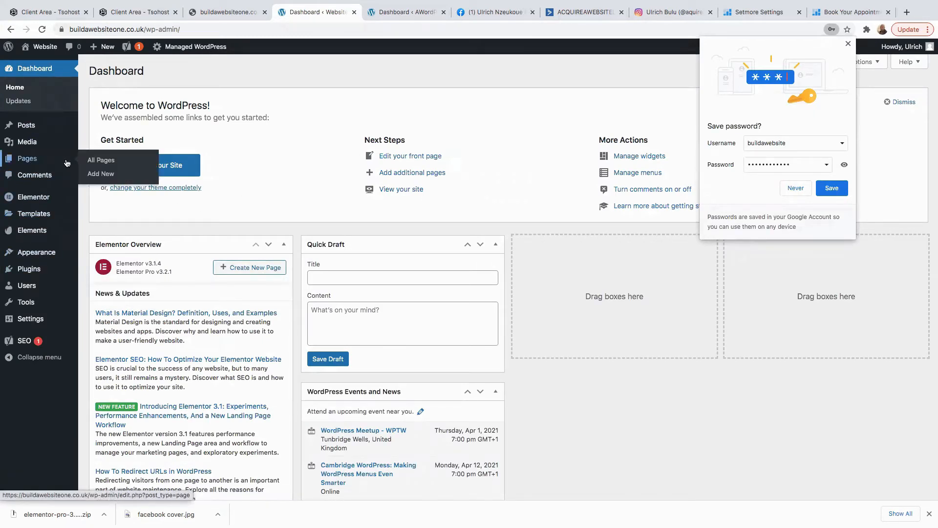
left_click(42, 162)
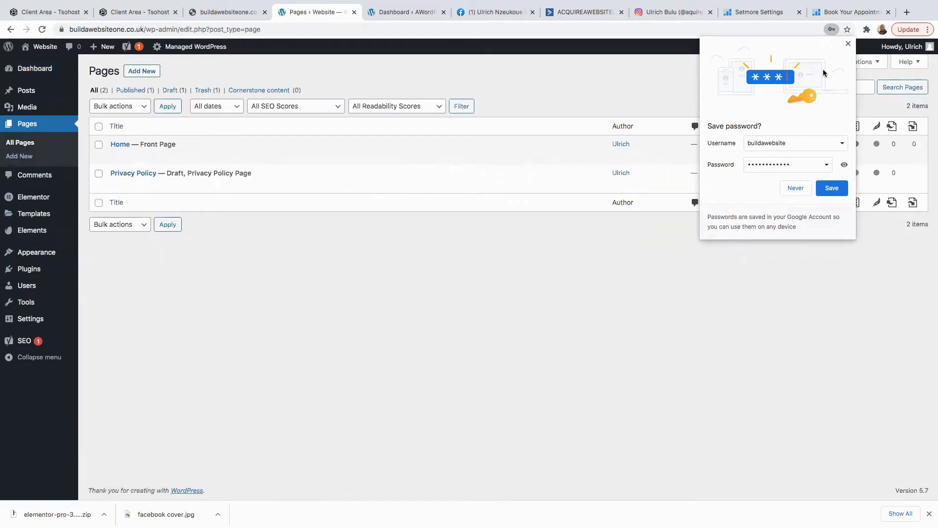
Open the Home page in the block editor, clearing the save-password and welcome prompts.
left_click(849, 43)
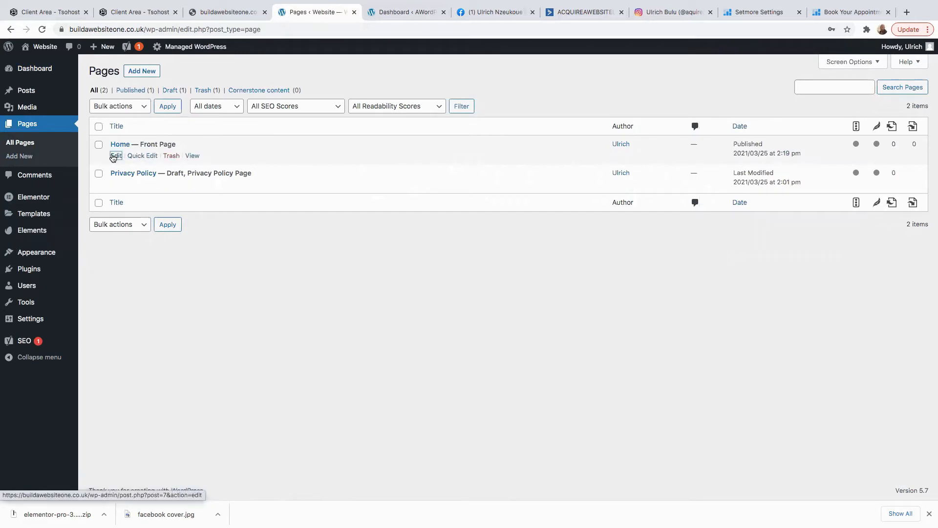
left_click(116, 156)
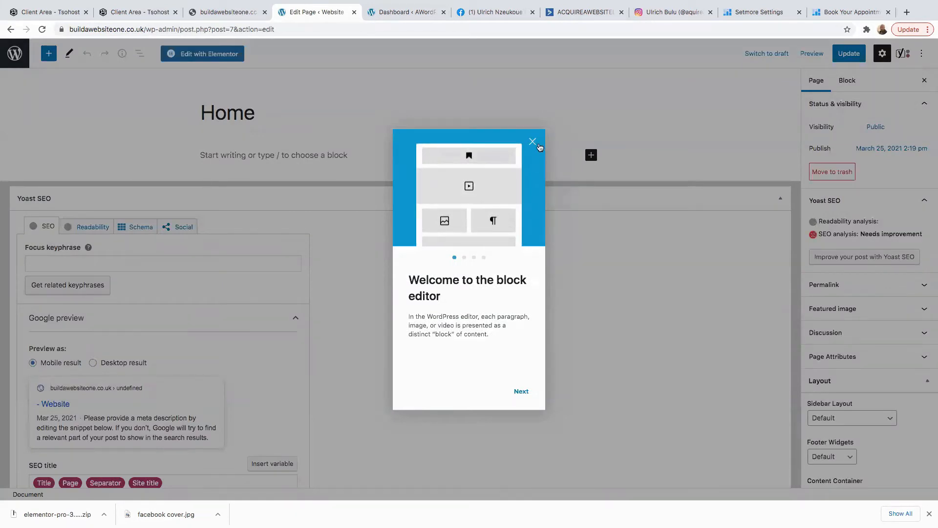
left_click(533, 142)
scroll(421, 398, "down", 5)
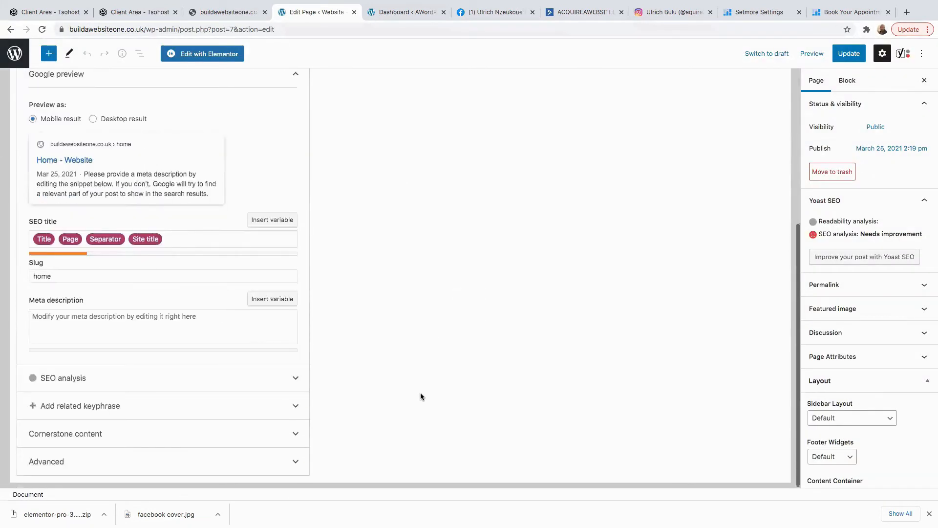
scroll(419, 389, "up", 5)
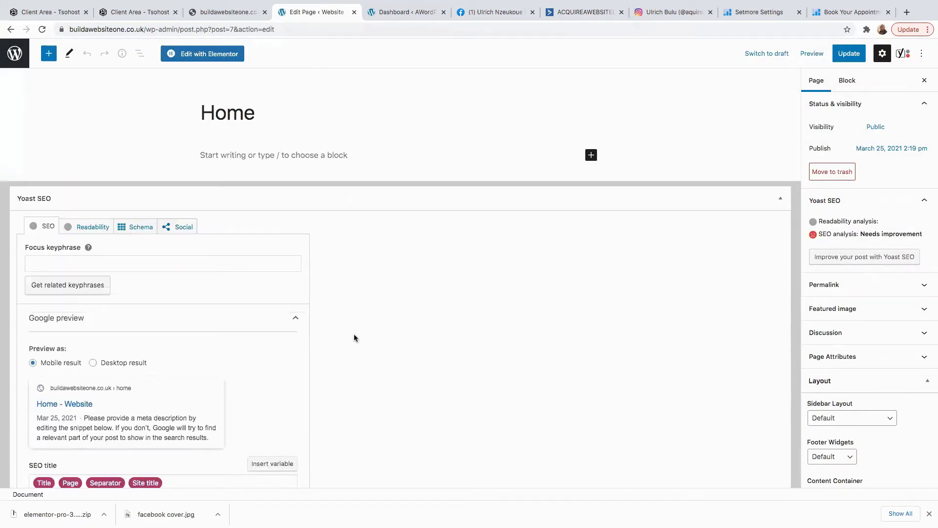
Set the Home page's Sidebar Layout to No Sidebars.
left_click(209, 55)
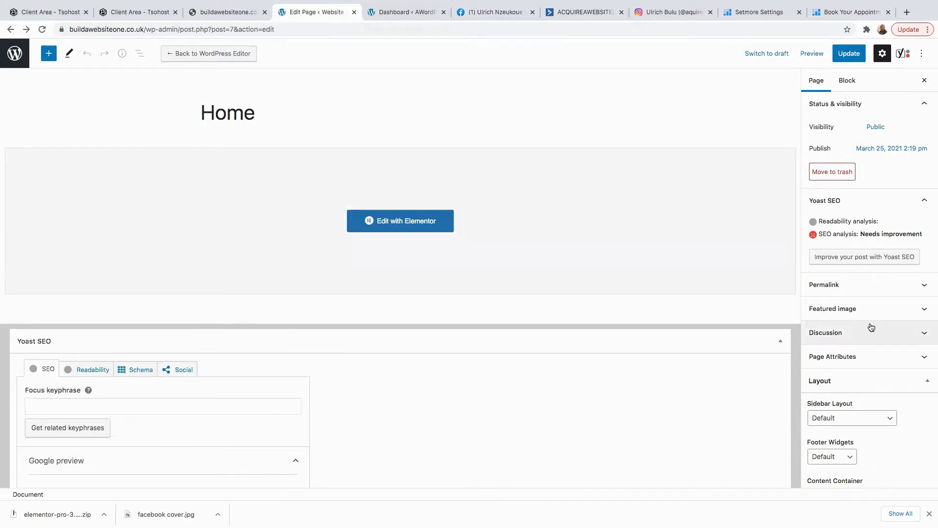
scroll(867, 419, "down", 2)
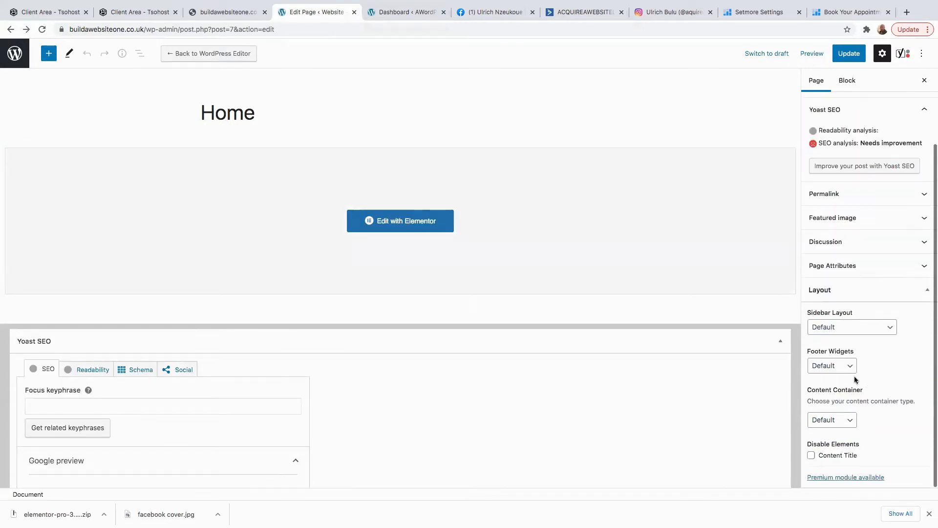
left_click(877, 328)
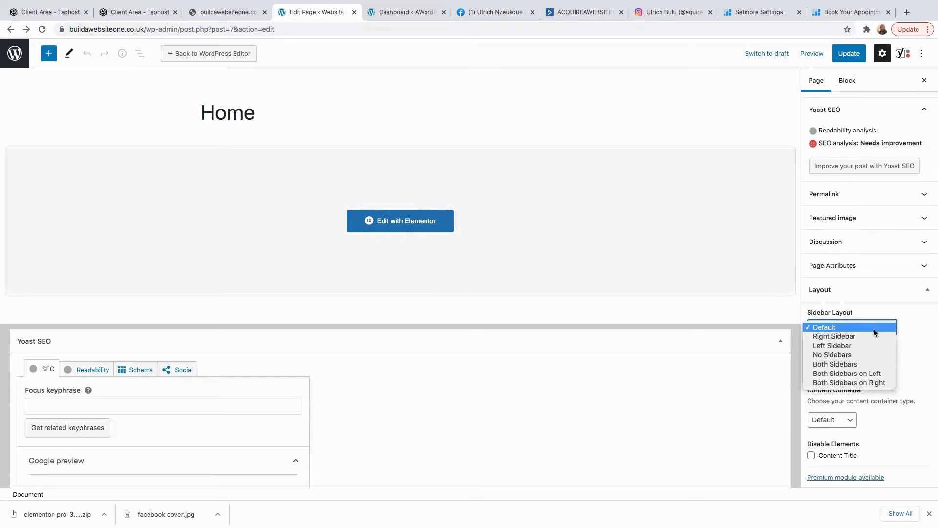
left_click(834, 356)
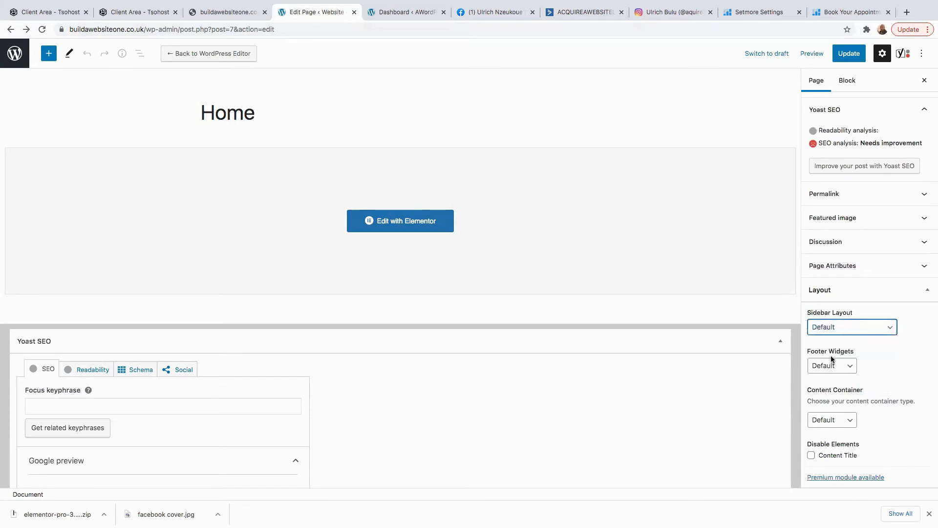
Apply the Elementor Full Width template, update the Home page, and launch Elementor.
left_click(912, 269)
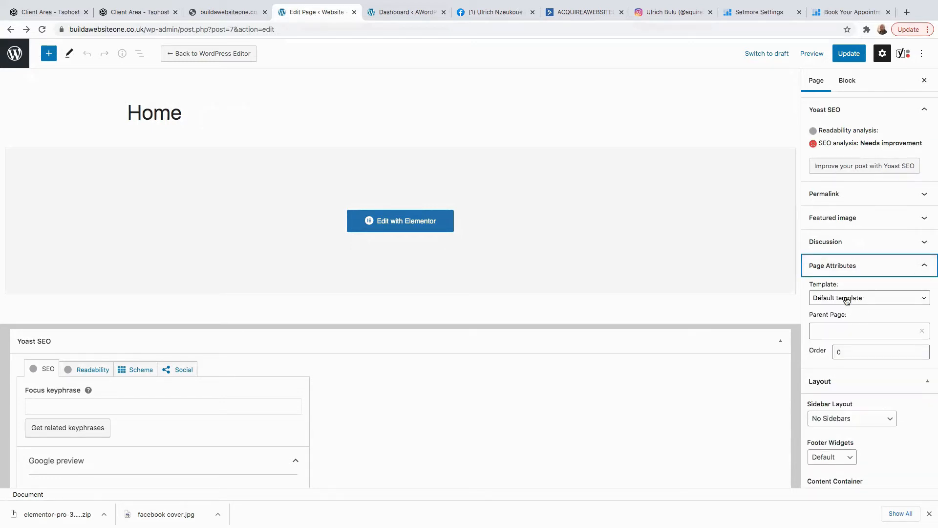
left_click(912, 299)
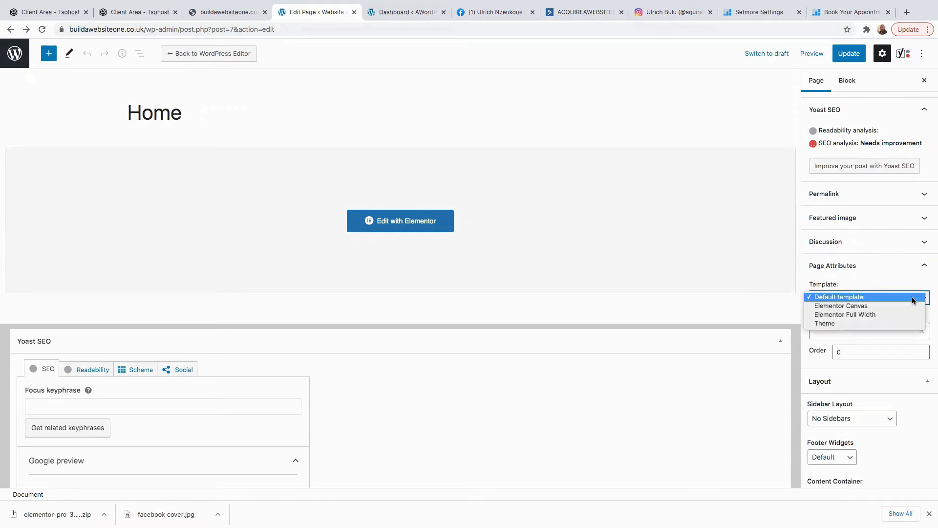
left_click(847, 315)
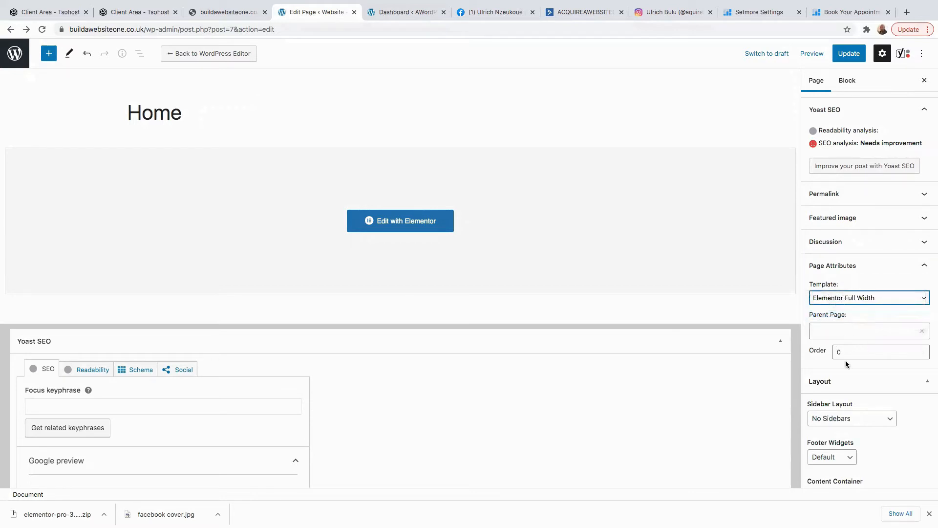
left_click(849, 53)
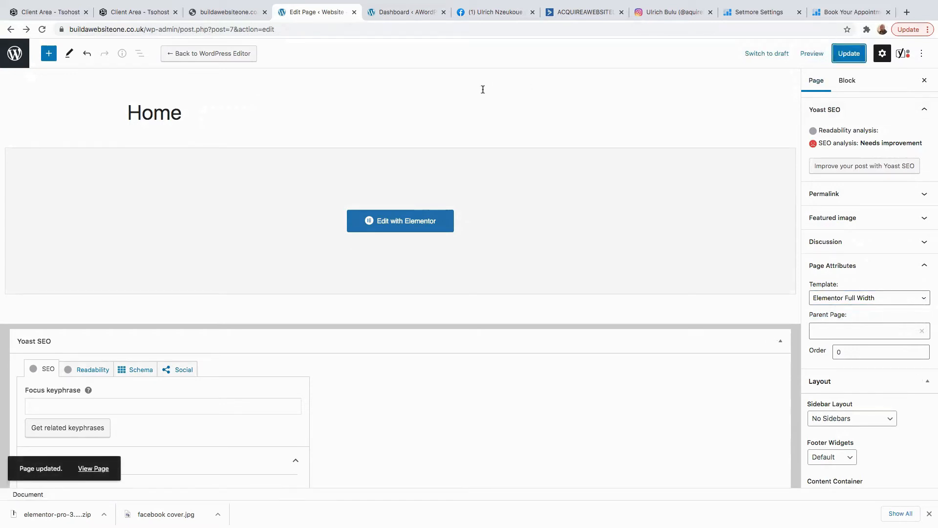
left_click(419, 224)
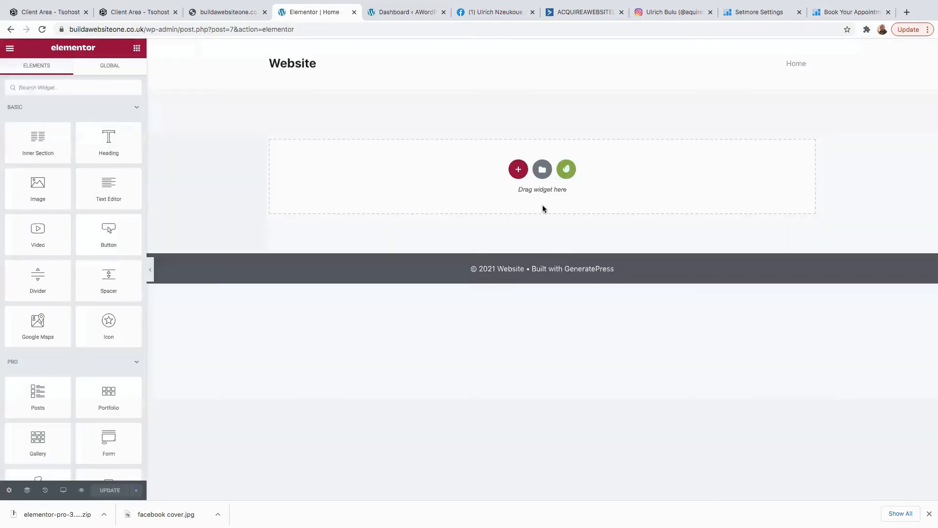
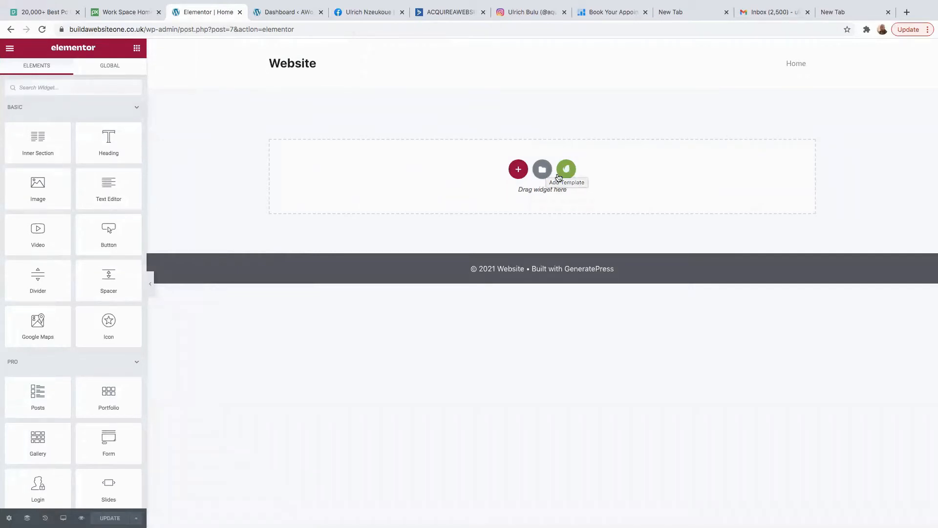
Choose the Interior template in the Pages library and start connecting to the template library.
left_click(543, 170)
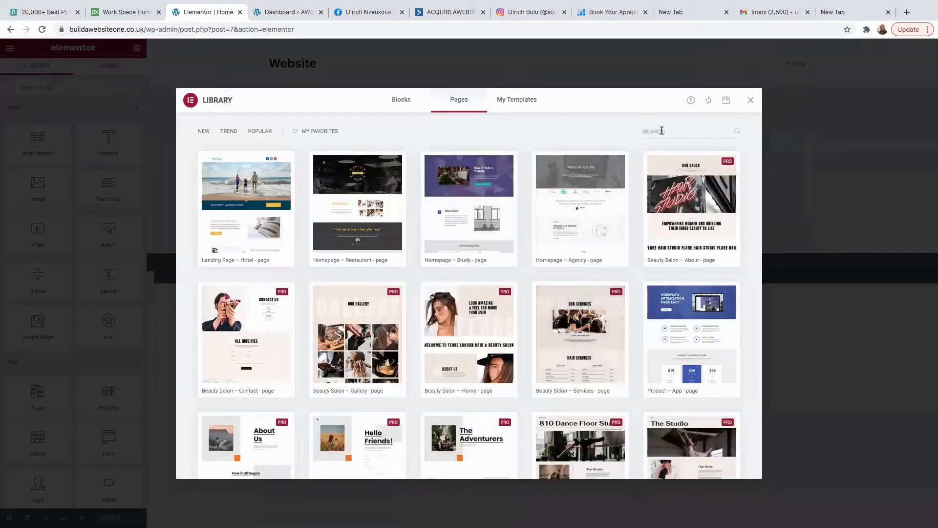
scroll(480, 293, "down", 10)
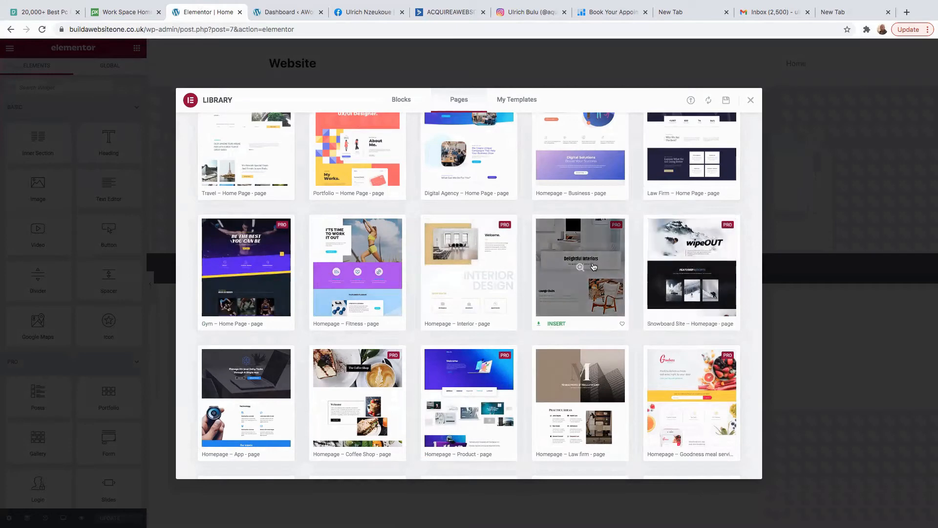
left_click(554, 325)
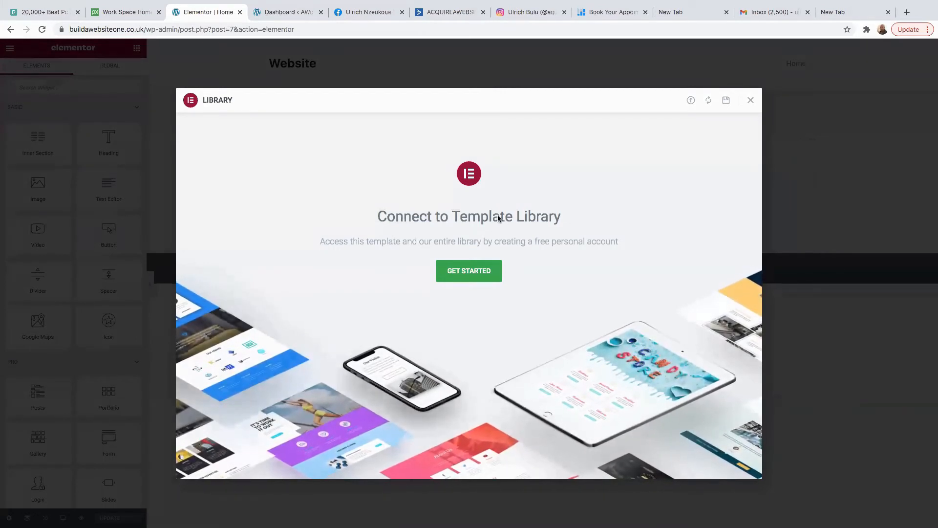
left_click(468, 273)
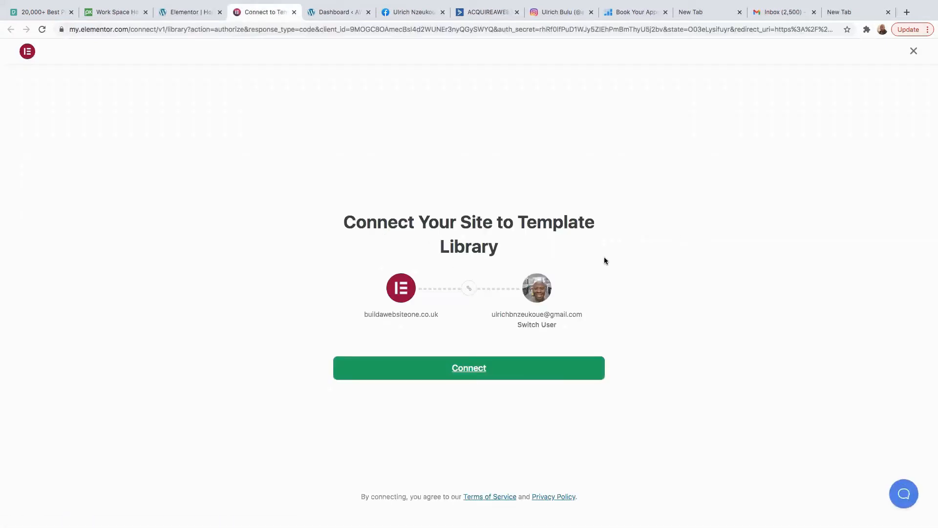
Connect the site to the Elementor library, then reopen the home page in Elementor from the live site.
left_click(466, 371)
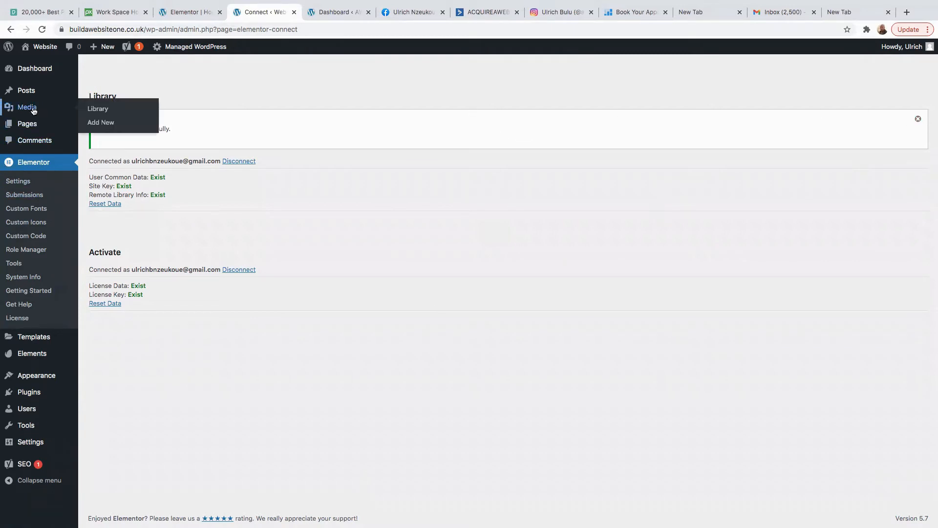
left_click(41, 66)
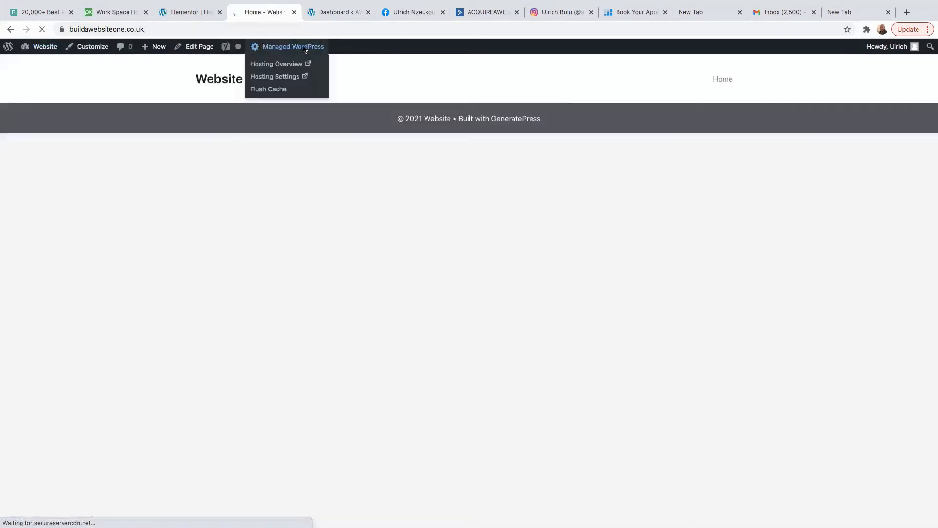
left_click(255, 51)
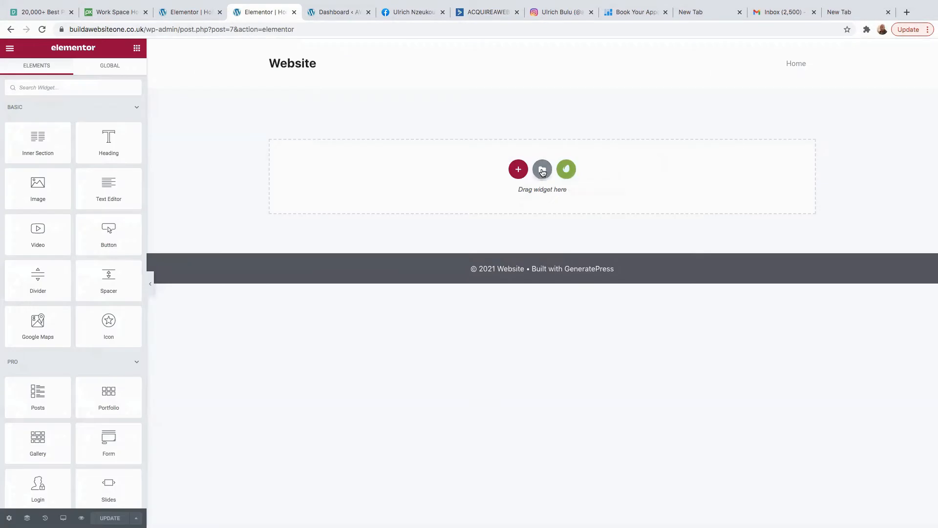
Search the template library for 'home' and insert the Delightful Interiors template.
left_click(542, 171)
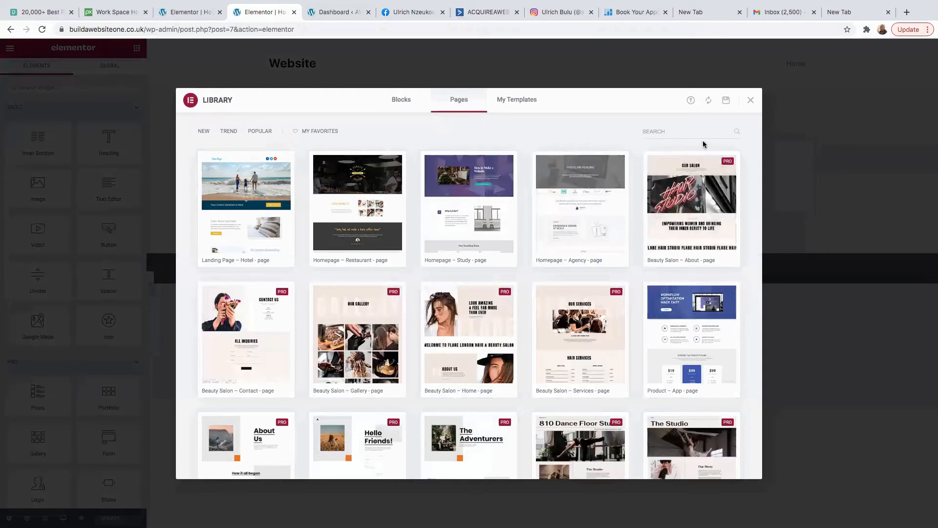
left_click(672, 132)
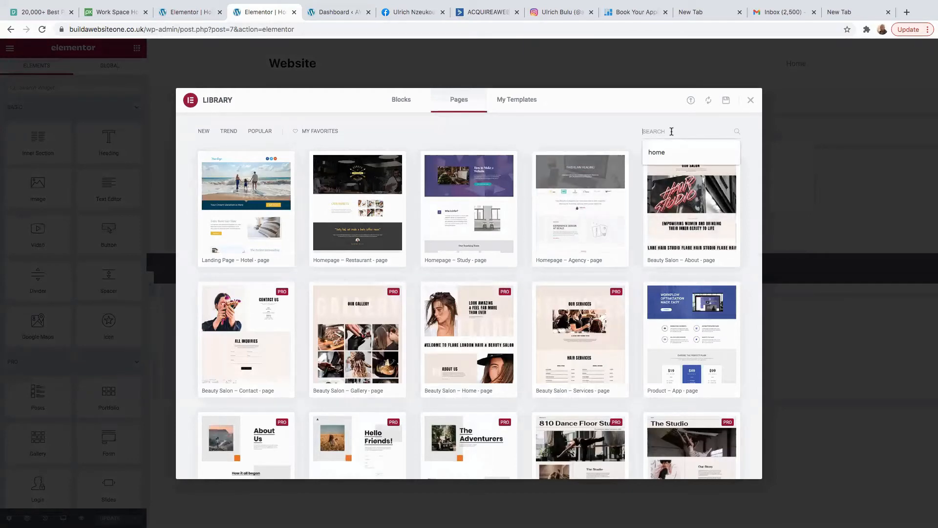
left_click(658, 152)
scroll(560, 346, "down", 2)
left_click(555, 351)
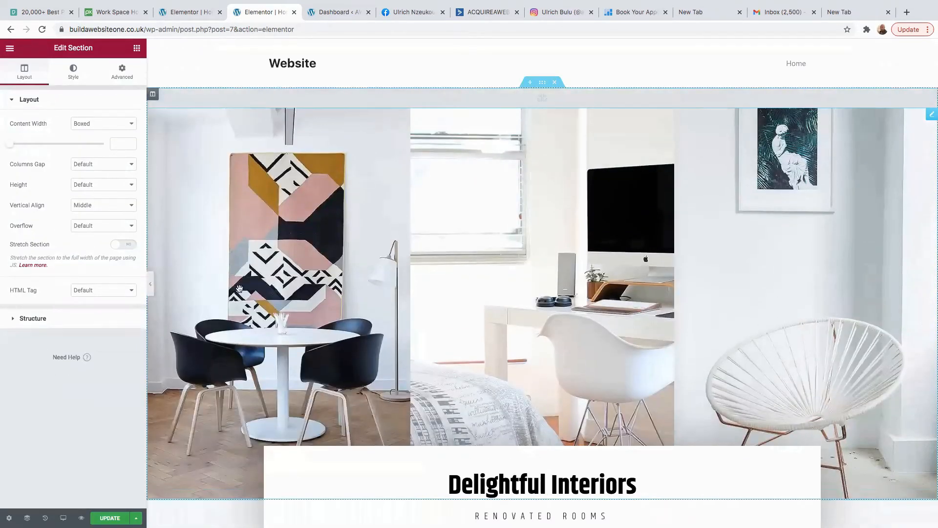
Scroll through the inserted template to review its hero, product, social and contact sections.
scroll(395, 337, "down", 15)
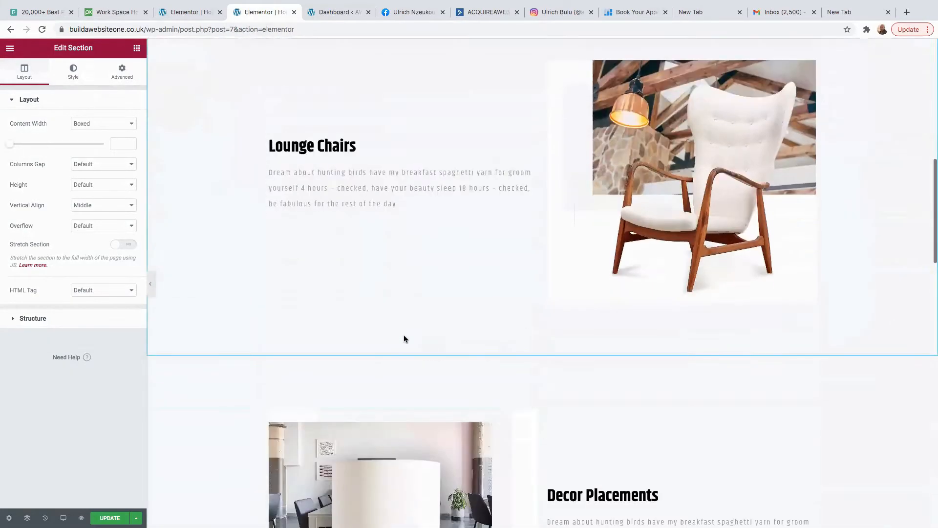
scroll(413, 338, "up", 15)
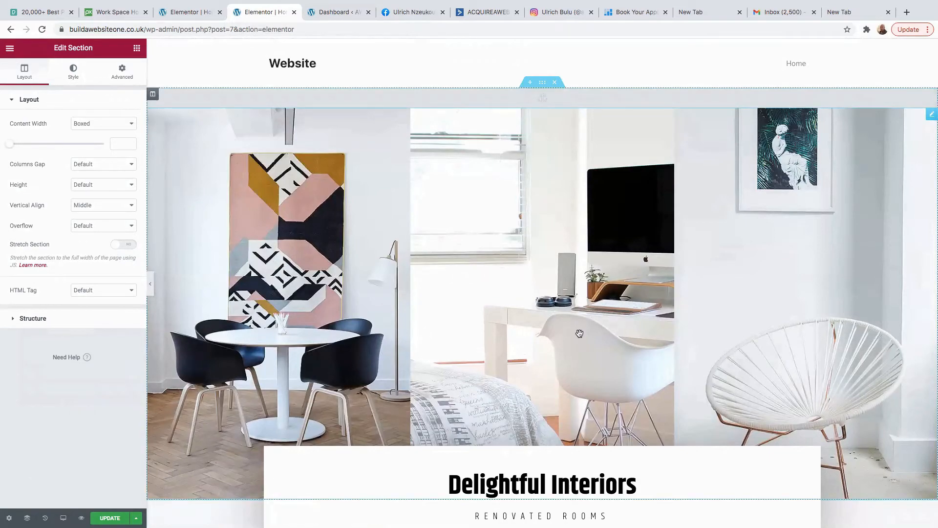
scroll(583, 330, "down", 15)
scroll(558, 341, "down", 10)
scroll(555, 345, "up", 7)
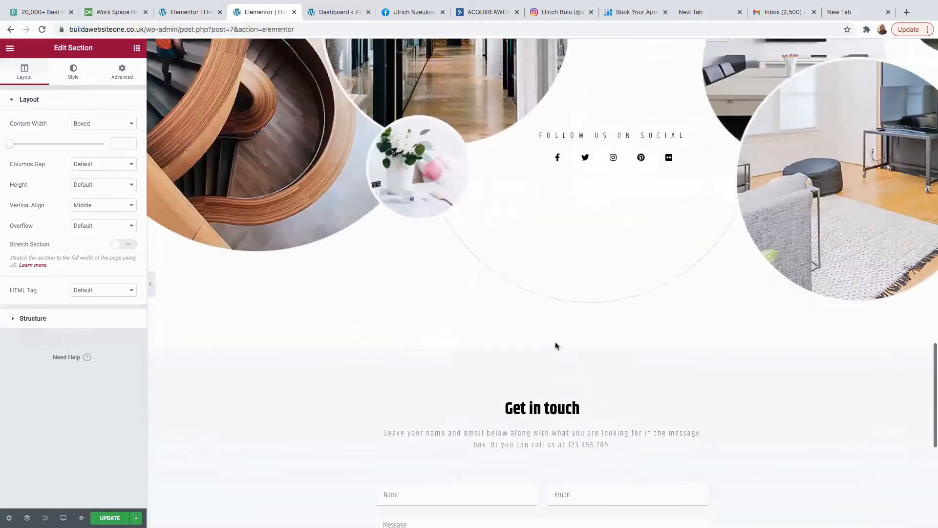
scroll(555, 345, "up", 8)
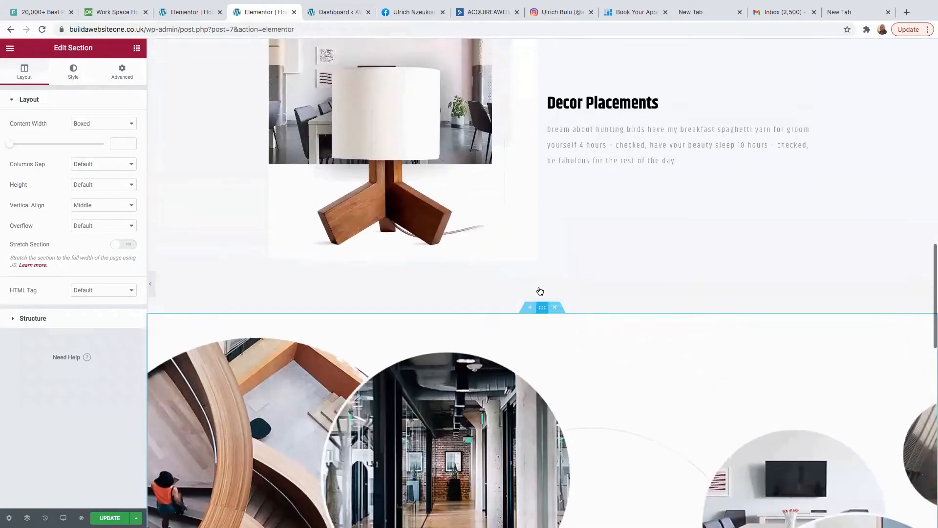
scroll(540, 288, "down", 6)
scroll(542, 244, "up", 10)
scroll(546, 204, "down", 15)
scroll(549, 214, "up", 12)
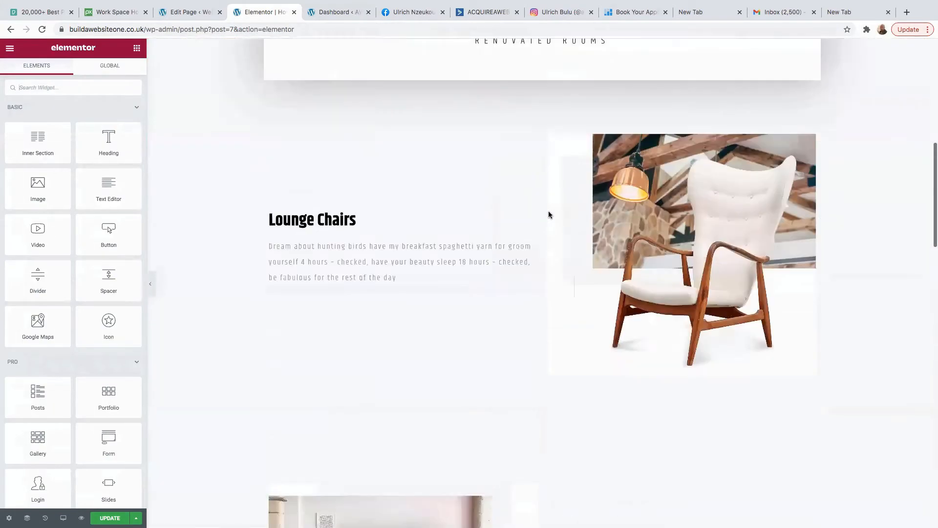
scroll(549, 215, "up", 6)
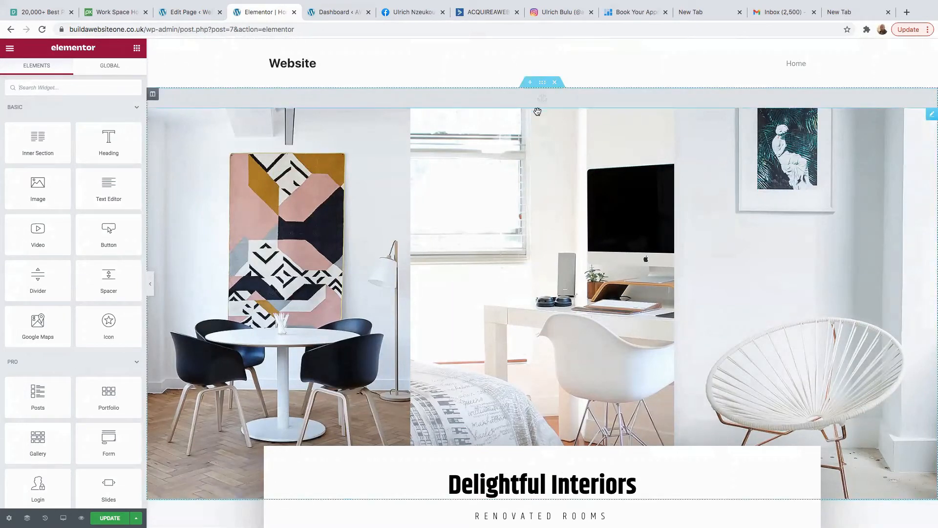
Delete the hero photo section and retitle the heading 'Web Design'.
left_click(555, 83)
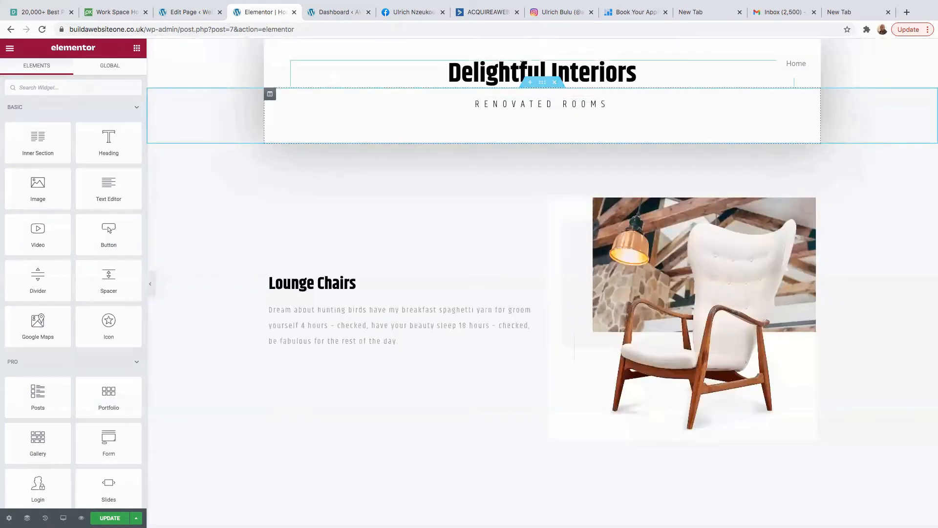
left_click(635, 71)
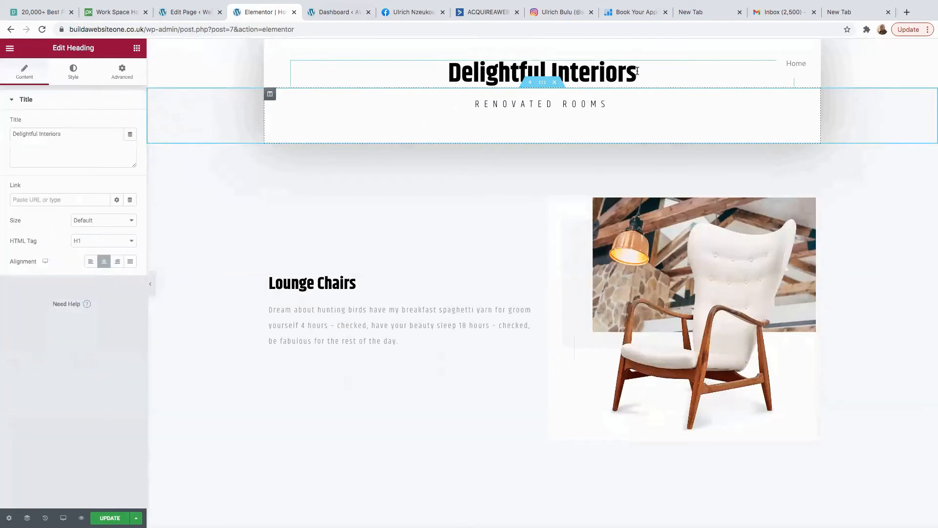
key("BackSpace")
key("BackSpace")
key("BackSpace")
key("BackSpace")
key("BackSpace")
key("BackSpace")
key("BackSpace")
key("BackSpace")
key("BackSpace")
key("BackSpace")
key("BackSpace")
key("BackSpace")
key("BackSpace")
key("BackSpace")
key("BackSpace")
key("BackSpace")
key("BackSpace")
key("BackSpace")
key("BackSpace")
key("BackSpace")
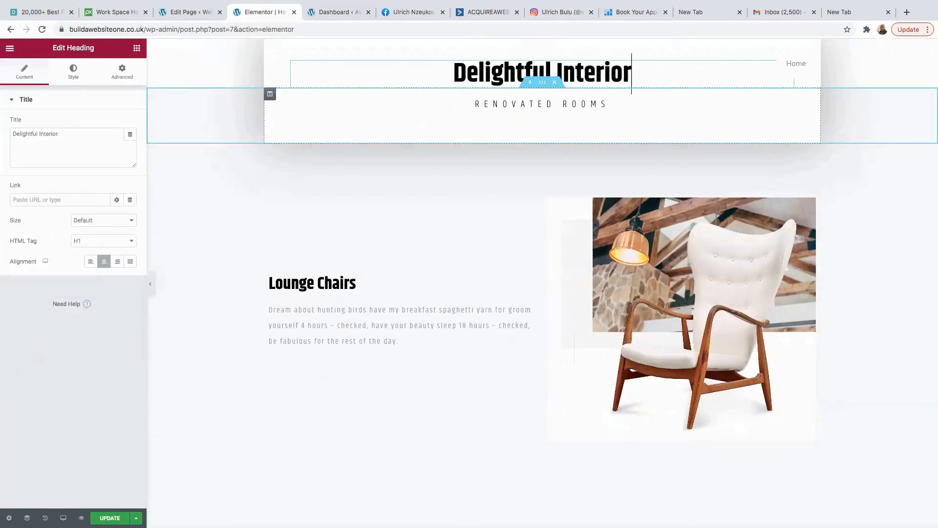
type("Web Design")
Replace the Lounge Chairs paragraph with the pasted paid-advertising copy.
left_click(598, 105)
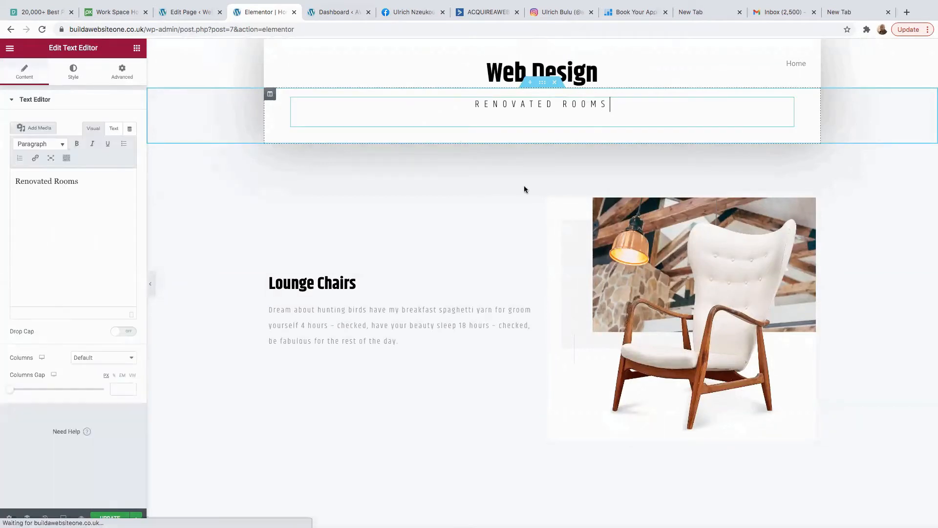
left_click(455, 332)
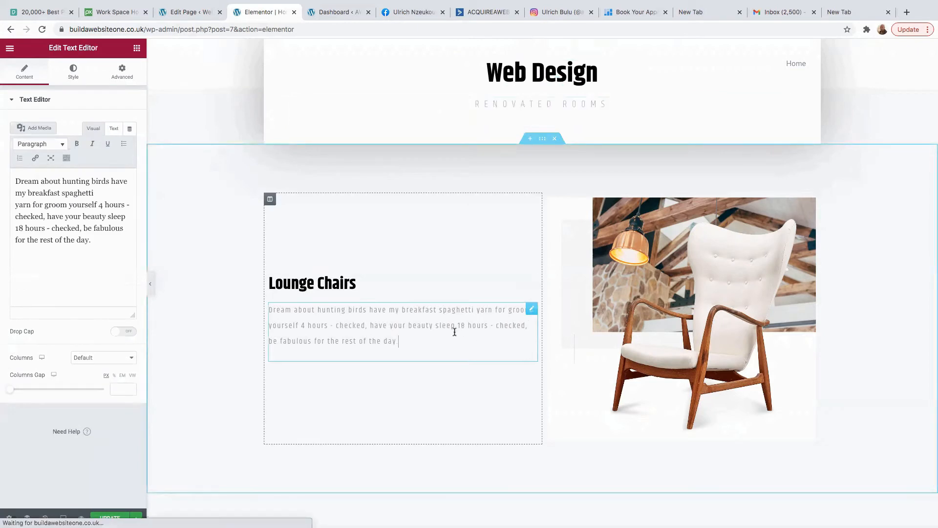
left_click(414, 339)
left_click_drag(96, 244, 3, 158)
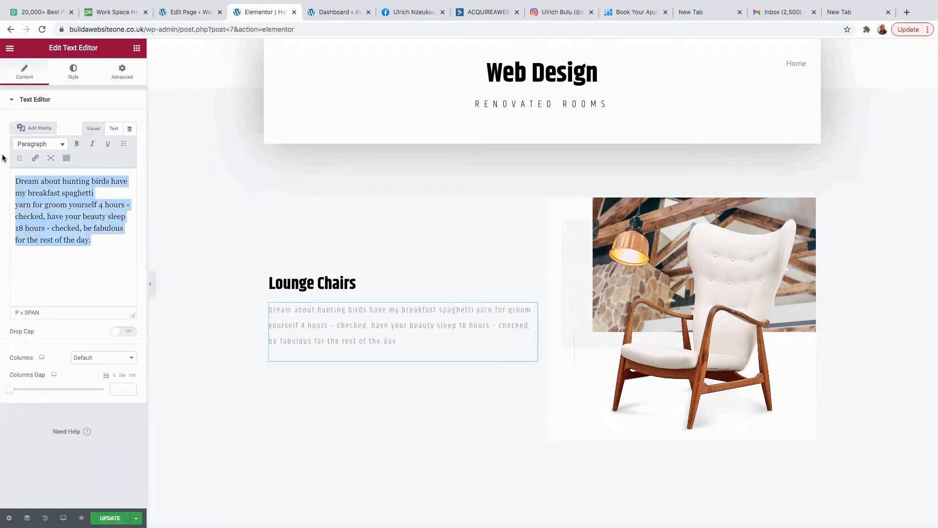
key("BackSpace")
right_click(43, 181)
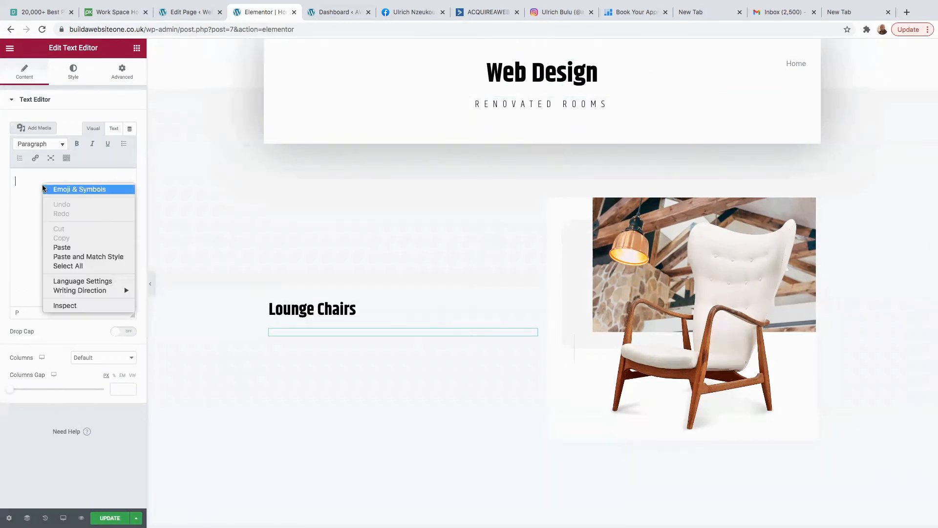
left_click(64, 248)
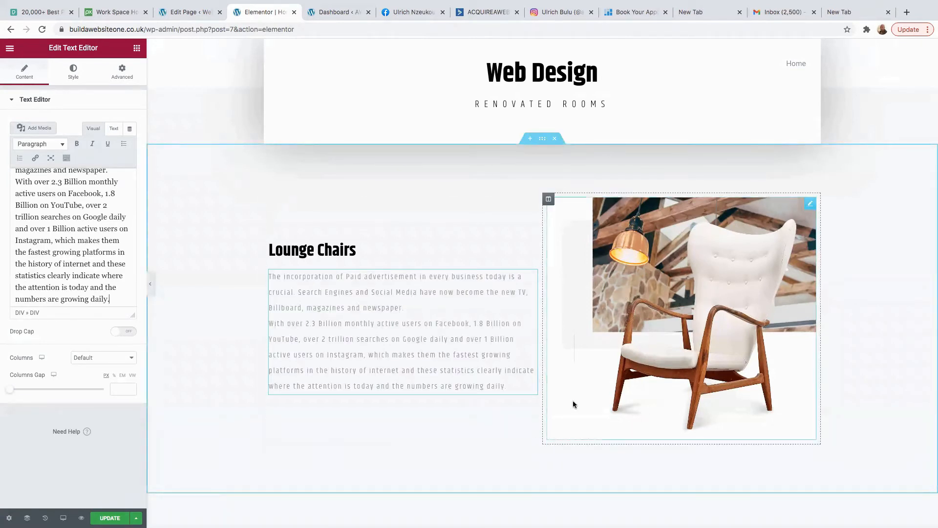
Replace the Lounge Chairs armchair photo with workspace.jpeg from the Media Library.
left_click(694, 263)
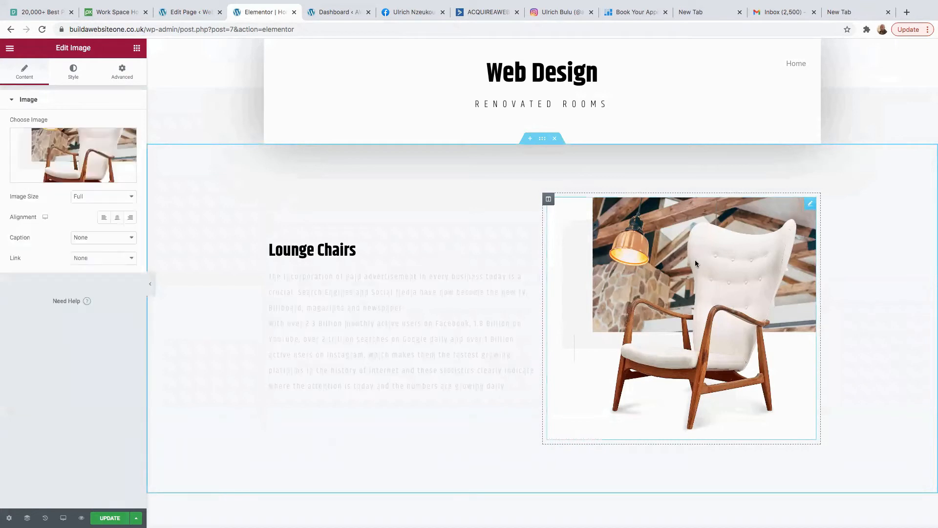
left_click(64, 140)
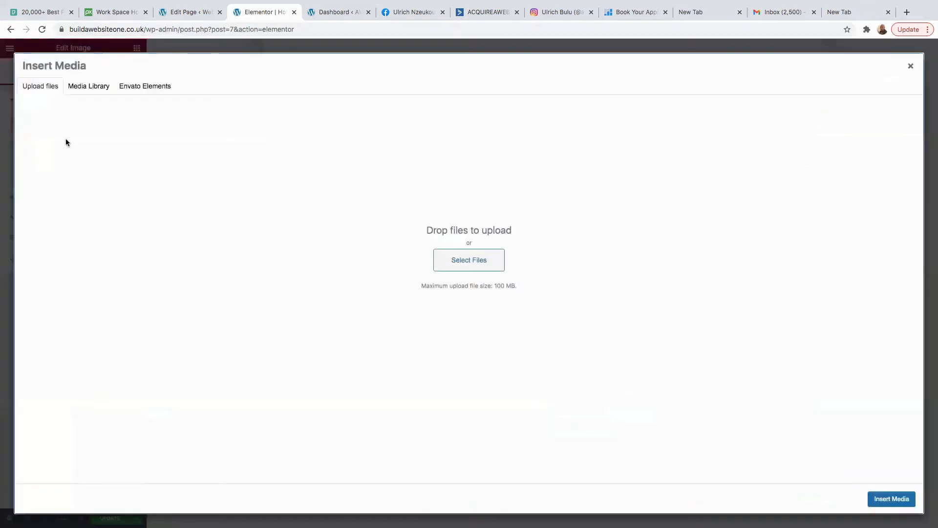
left_click(83, 91)
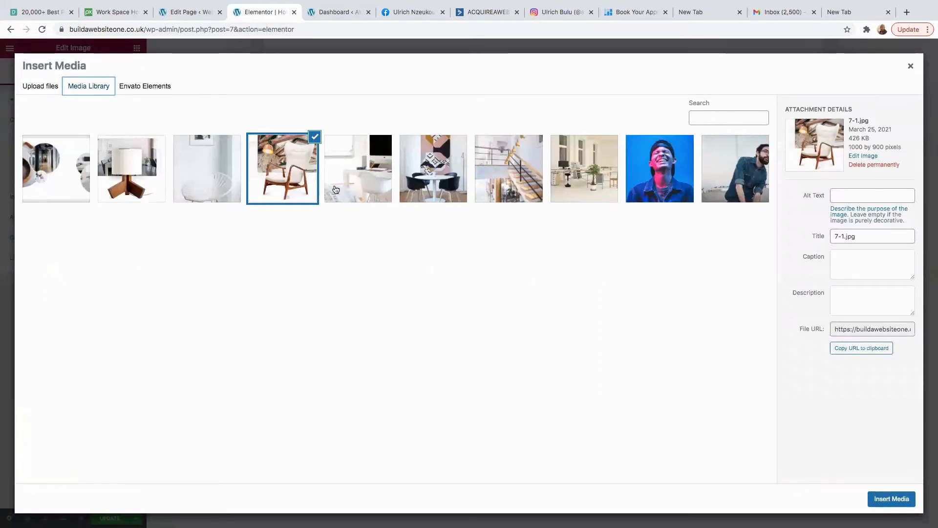
left_click(601, 185)
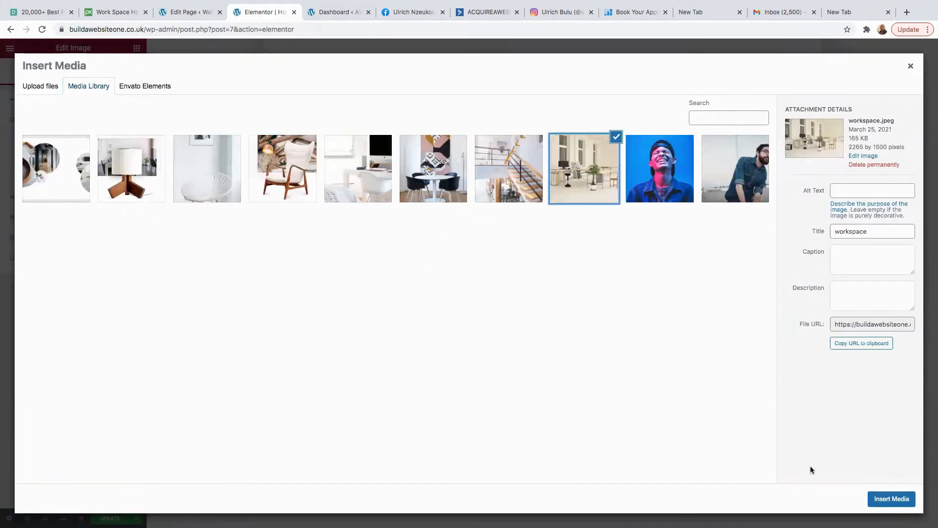
left_click(891, 499)
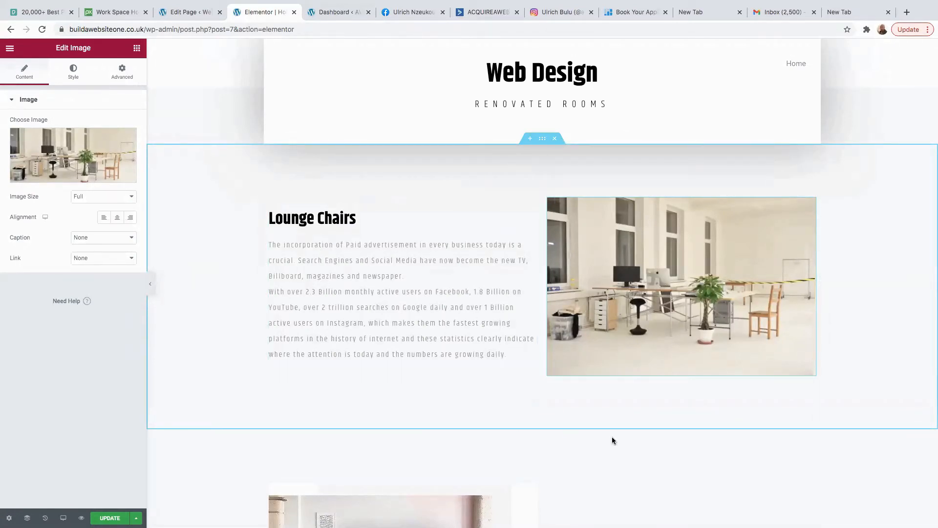
Set the Lounge Chairs section background to Slideshow and begin uploading images for it.
left_click(542, 140)
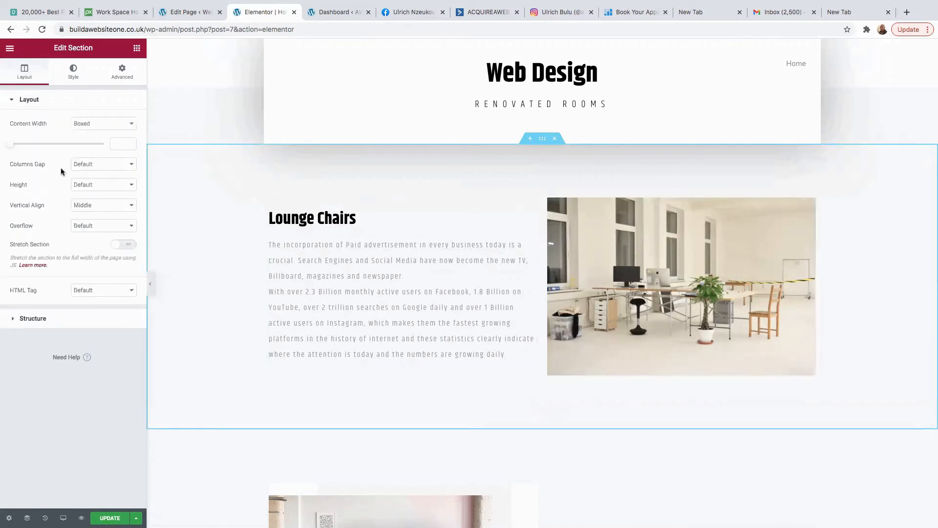
left_click(71, 72)
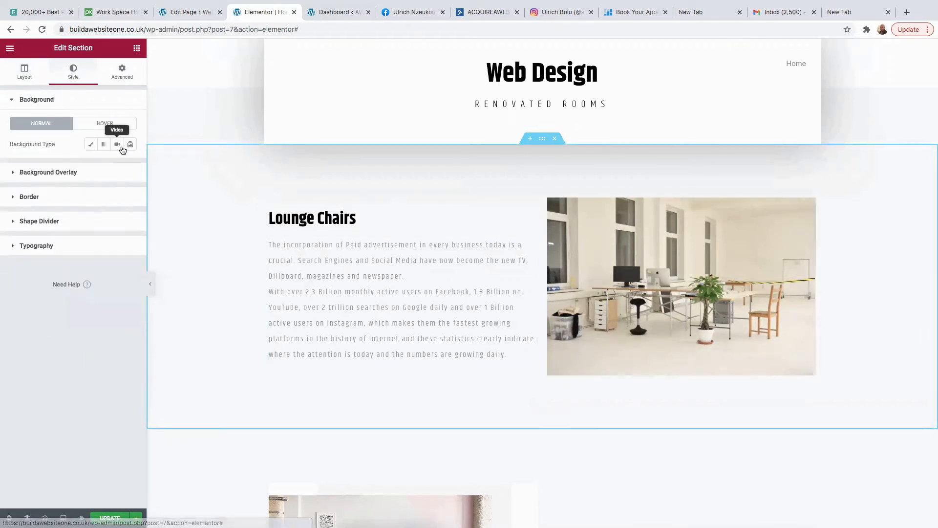
left_click(130, 145)
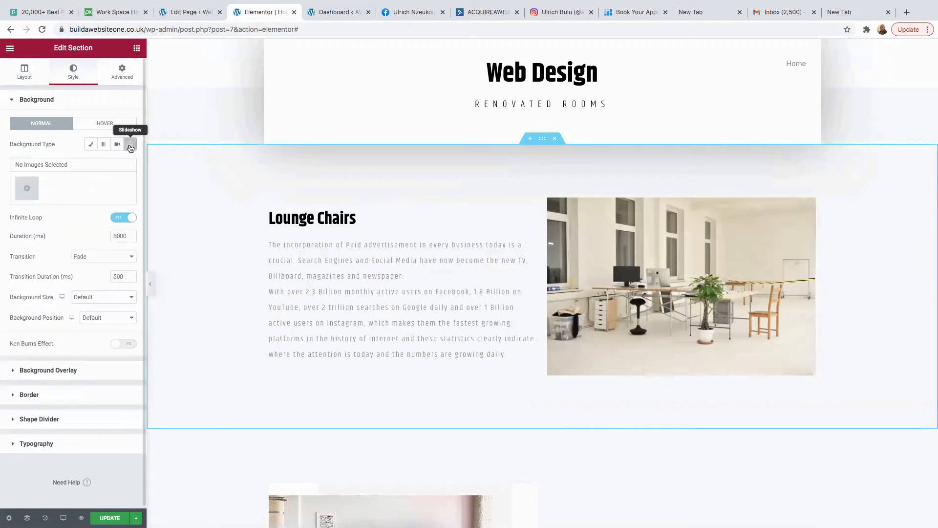
left_click(28, 189)
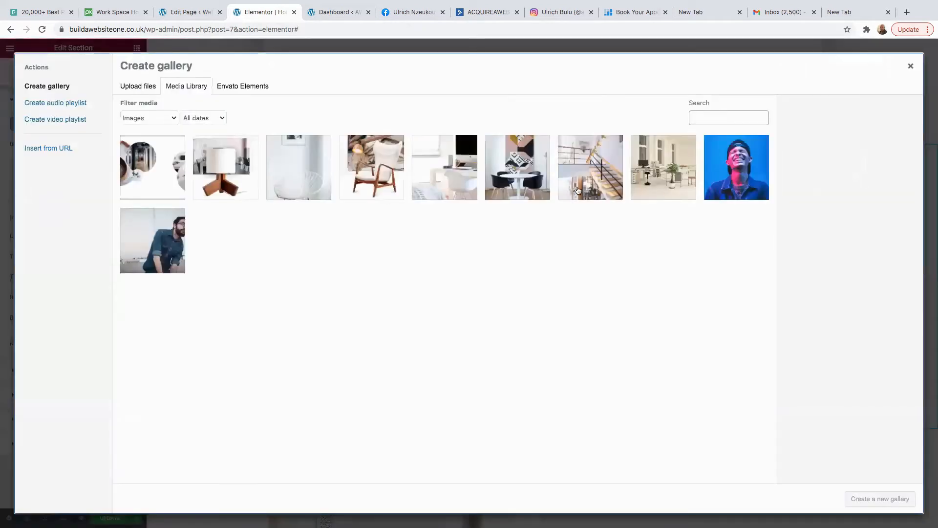
left_click(134, 90)
left_click(517, 263)
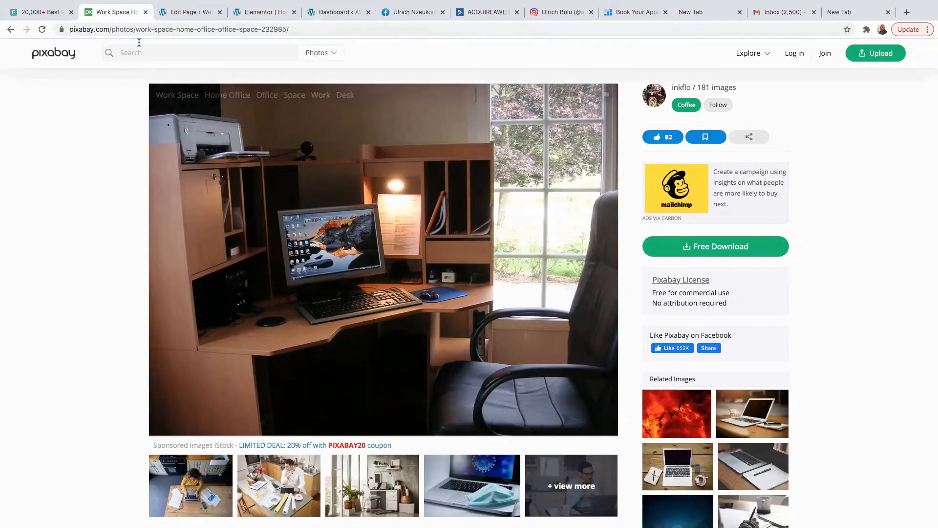
Download the Pixabay workspace photo at 1920×1440, passing the reCAPTCHA check.
left_click(42, 12)
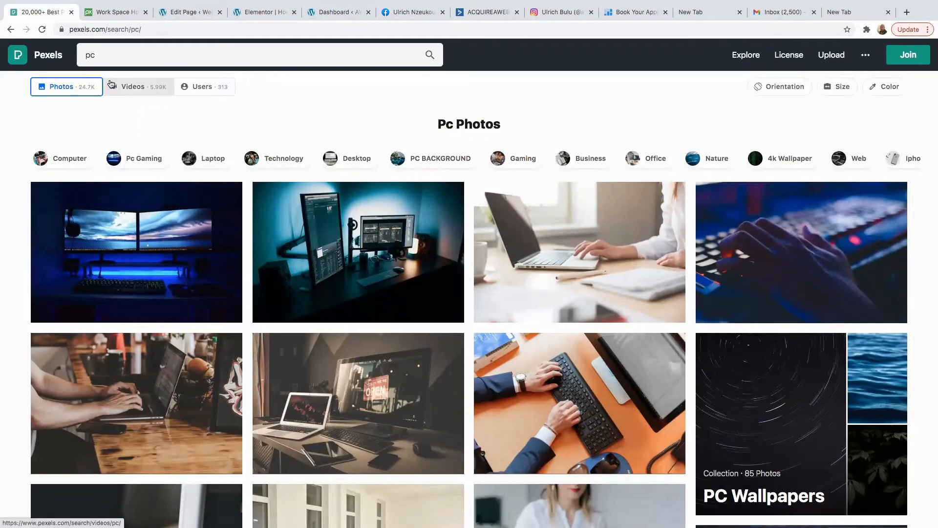
mouse_move(124, 4)
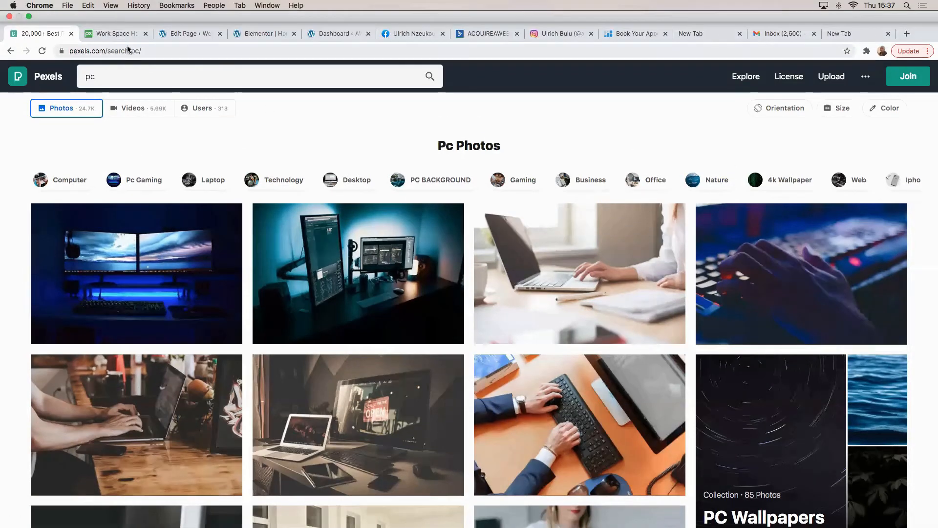
left_click(117, 37)
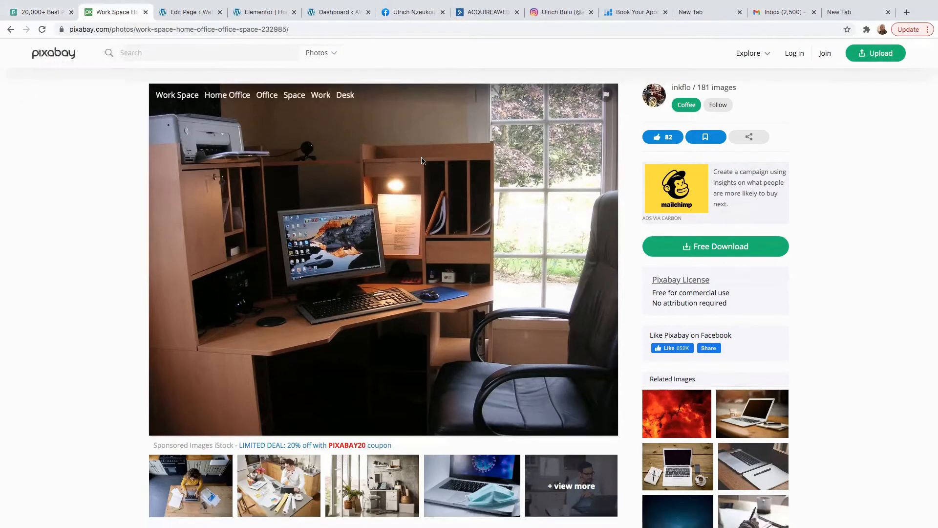
right_click(436, 177)
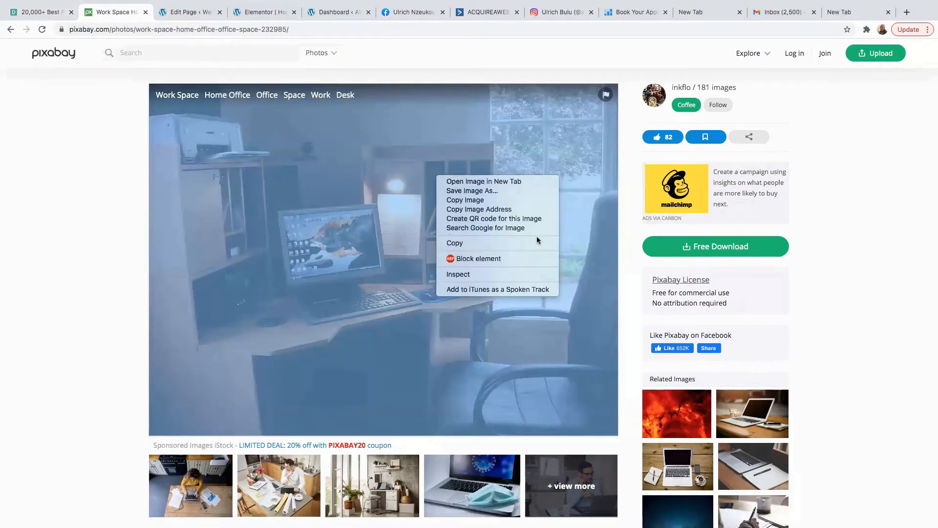
left_click(630, 249)
left_click(704, 252)
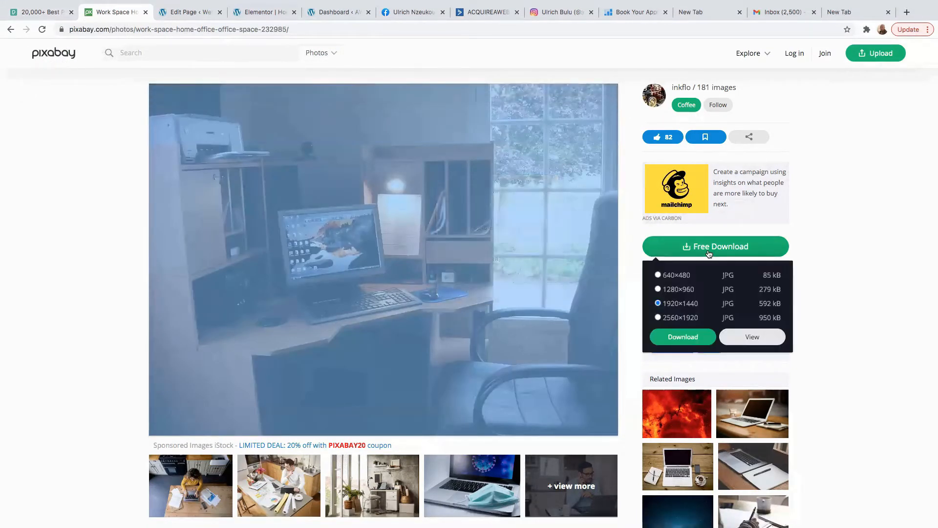
left_click(675, 342)
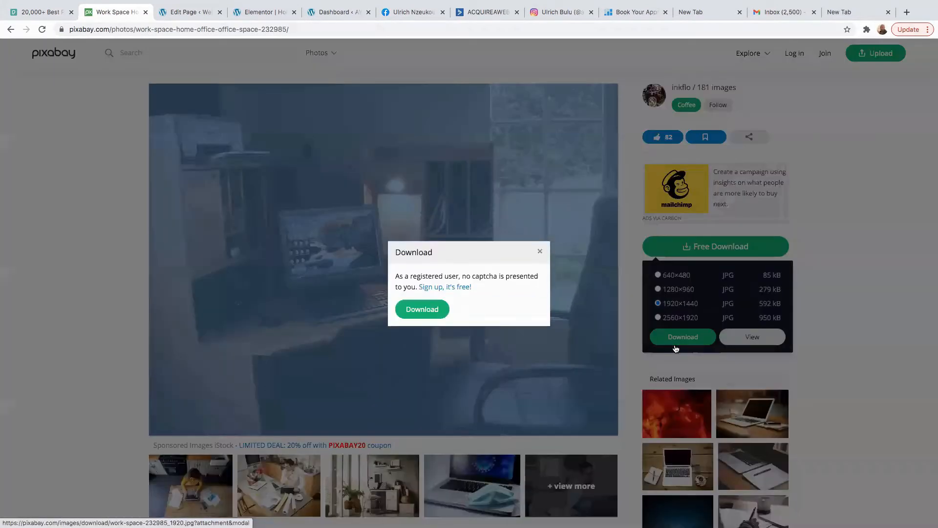
left_click(409, 294)
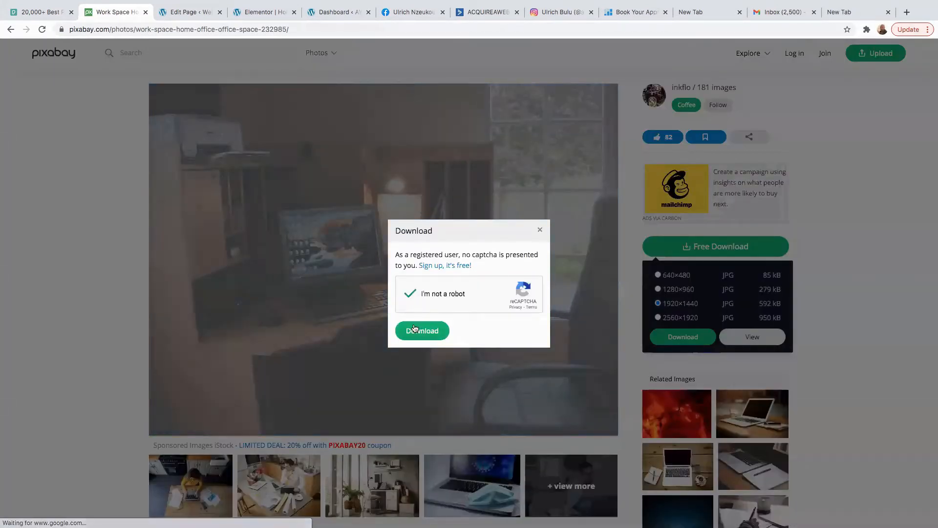
left_click(411, 331)
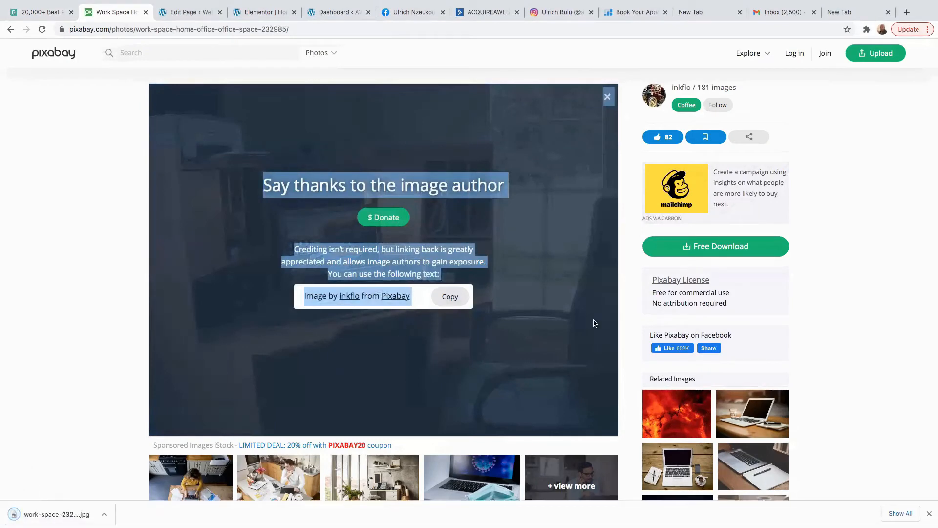
scroll(442, 317, "down", 5)
scroll(452, 319, "up", 5)
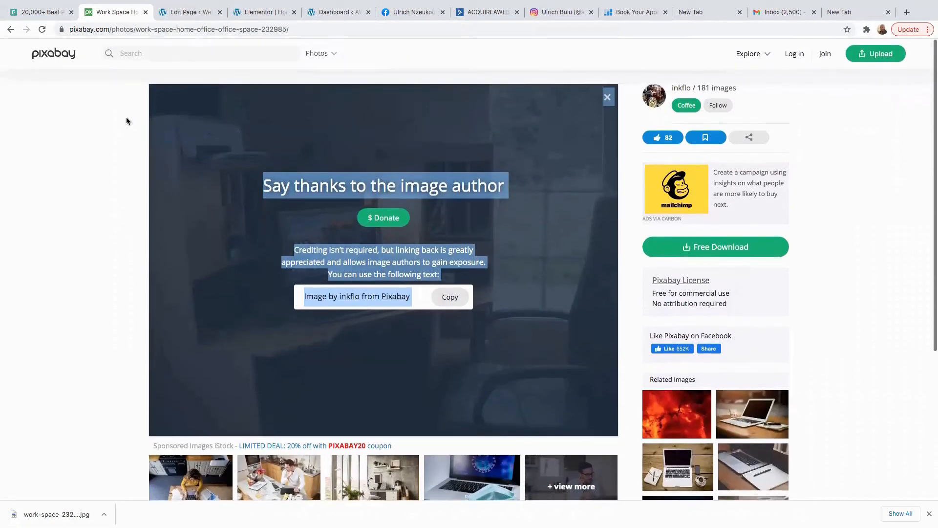
Download the Computer Keyboard photo from Pixabay at 1920×1357 and return to Elementor.
left_click(11, 29)
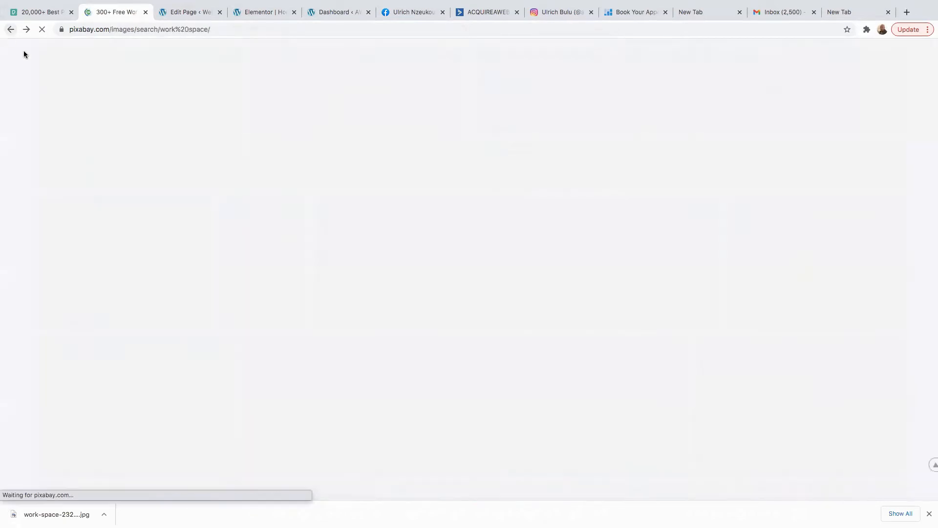
scroll(438, 240, "down", 10)
scroll(438, 240, "down", 15)
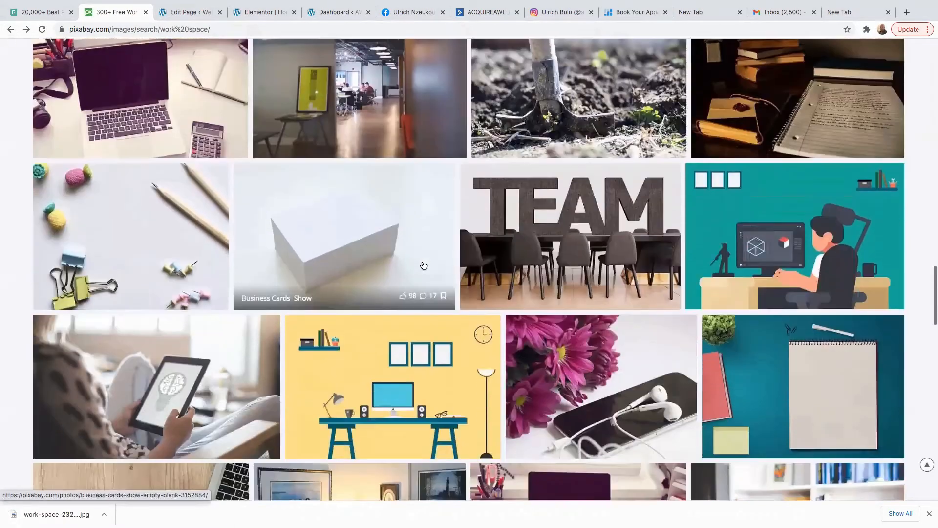
scroll(425, 269, "down", 8)
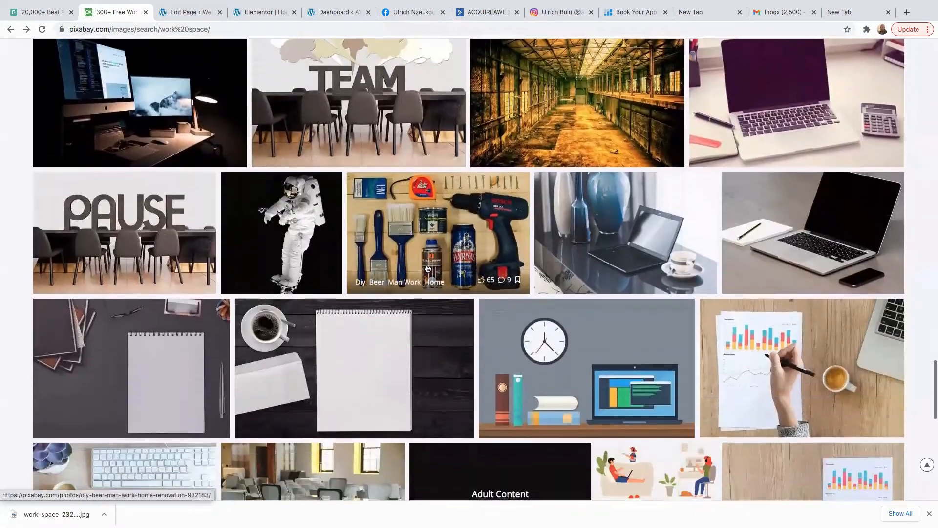
scroll(427, 268, "down", 6)
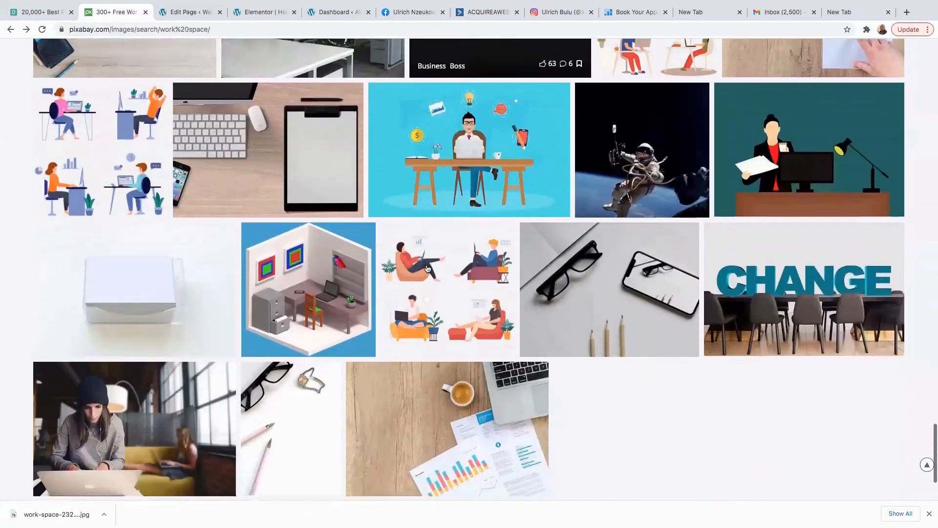
scroll(425, 271, "up", 5)
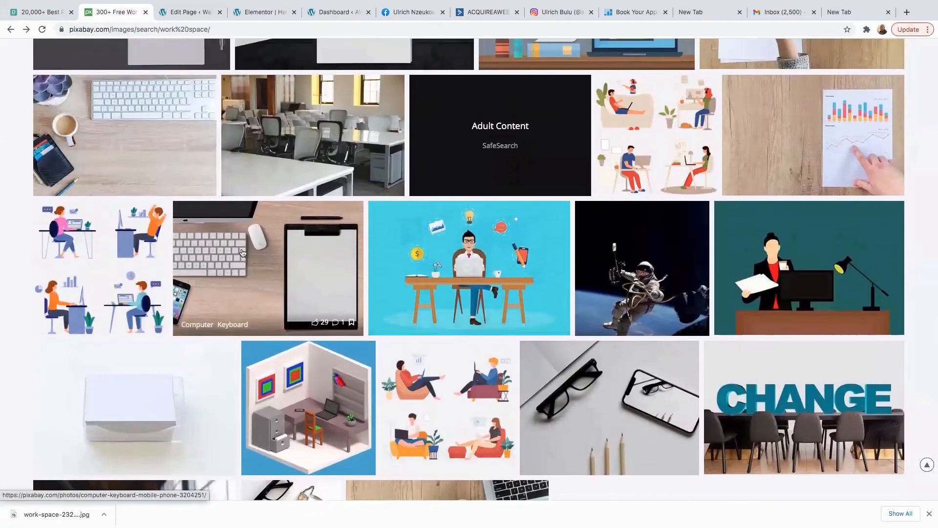
left_click(269, 256)
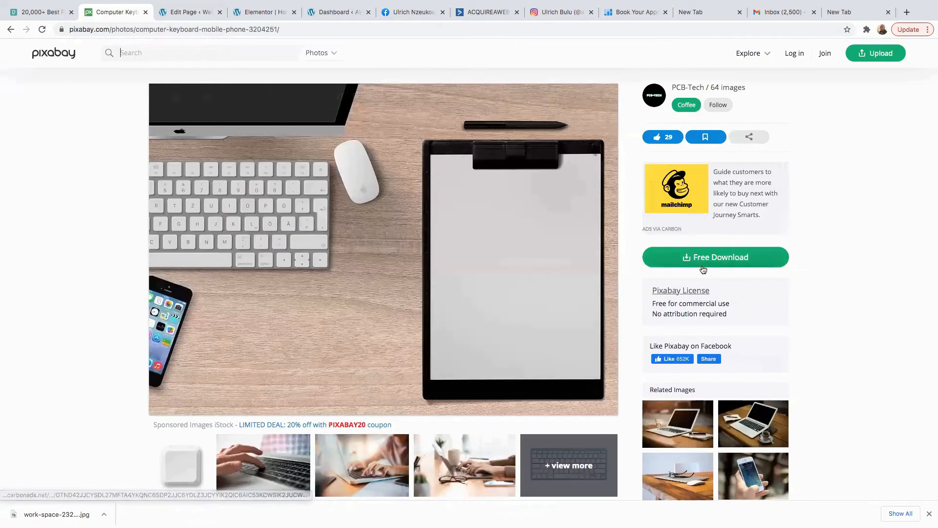
left_click(707, 266)
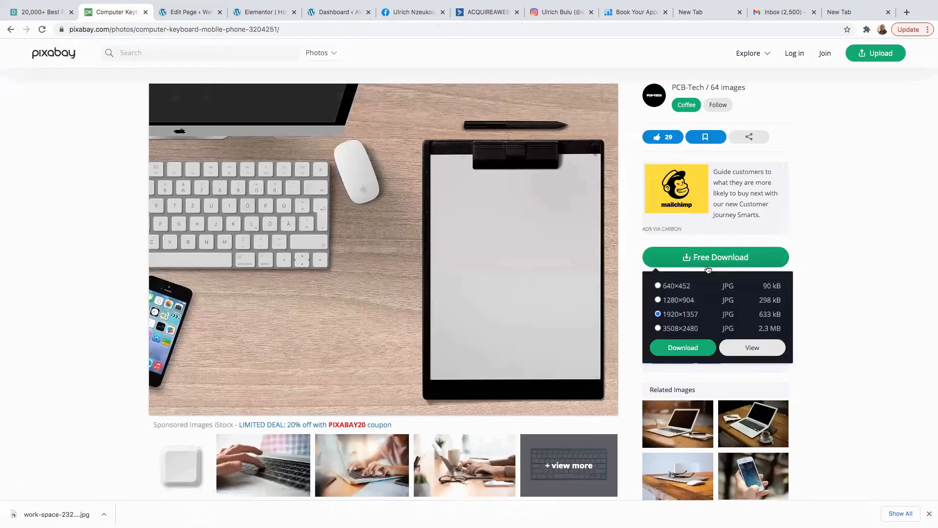
left_click(667, 351)
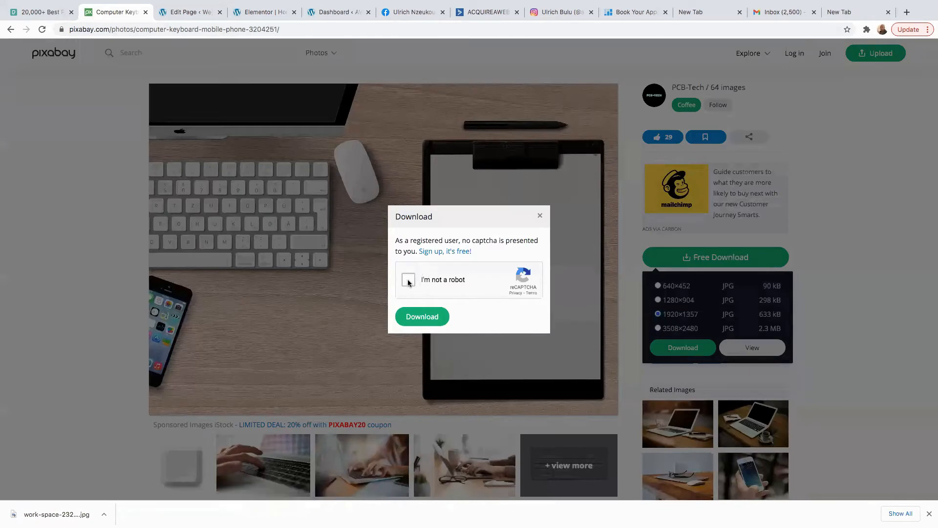
left_click(411, 319)
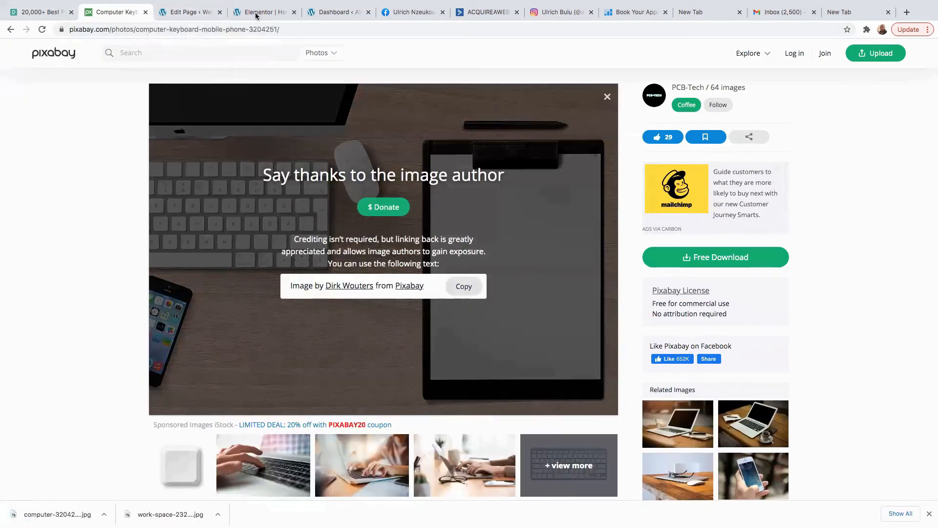
left_click(259, 13)
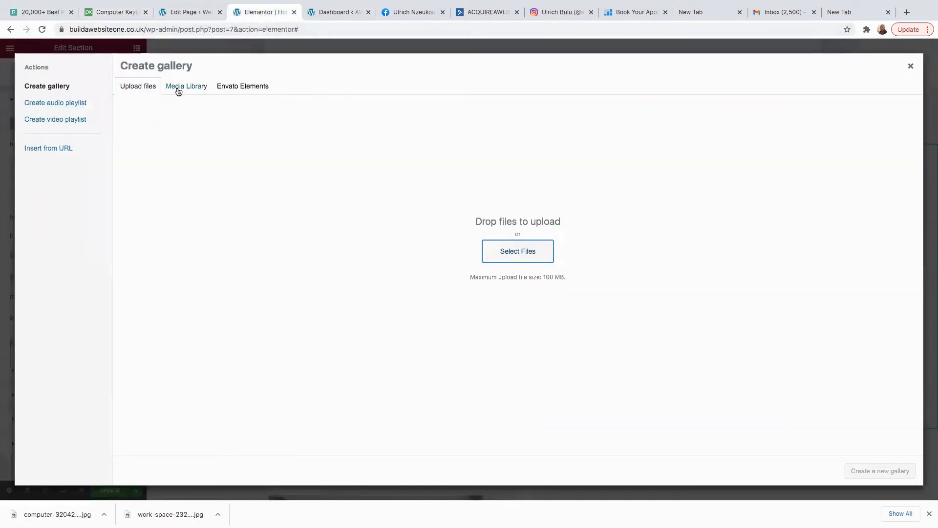
Upload computer-3204251_1920.jpg and insert it as the slideshow background gallery.
left_click(509, 256)
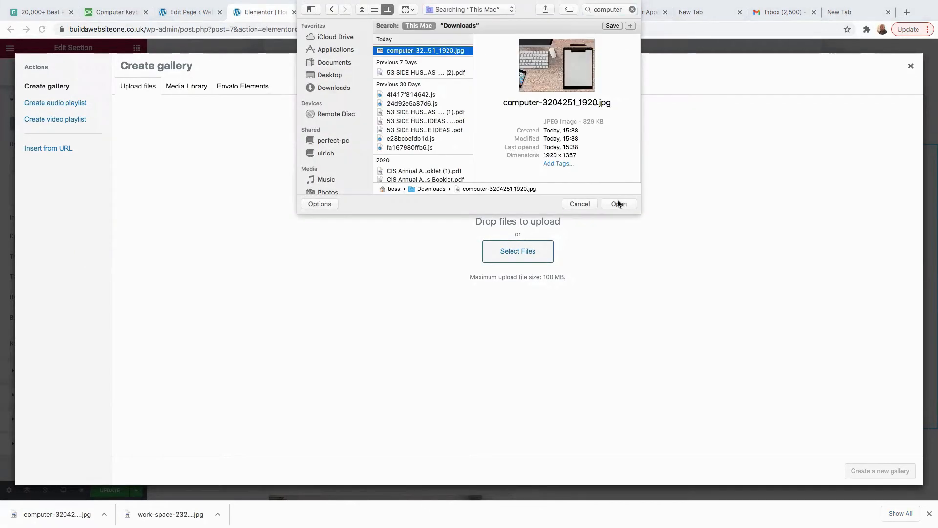
left_click(618, 203)
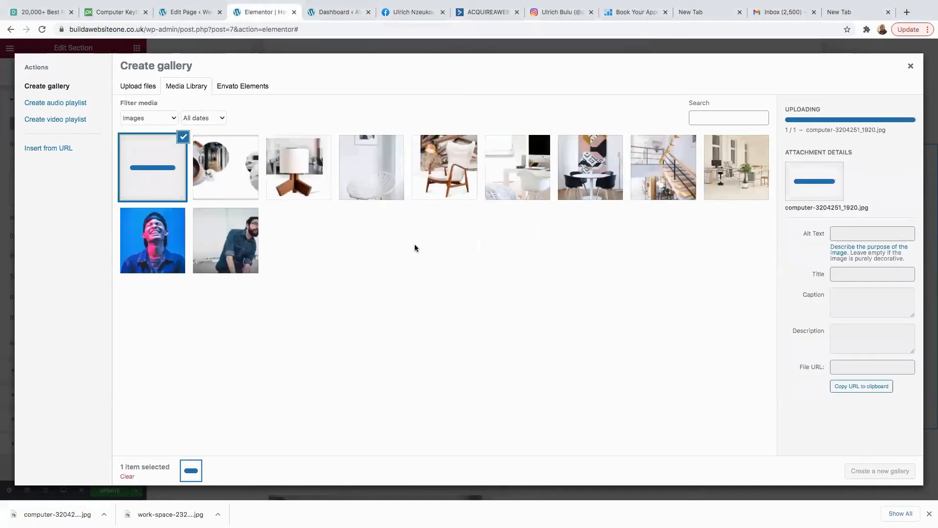
left_click(896, 472)
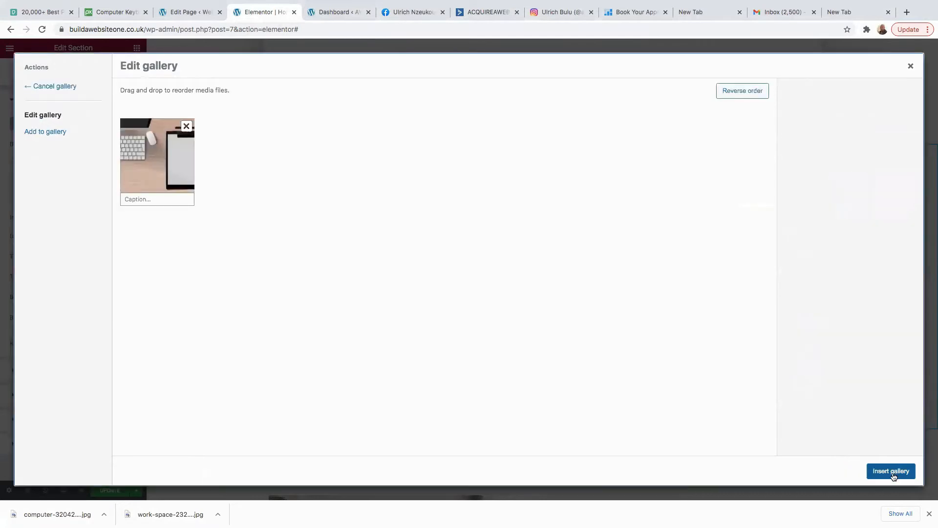
left_click(892, 473)
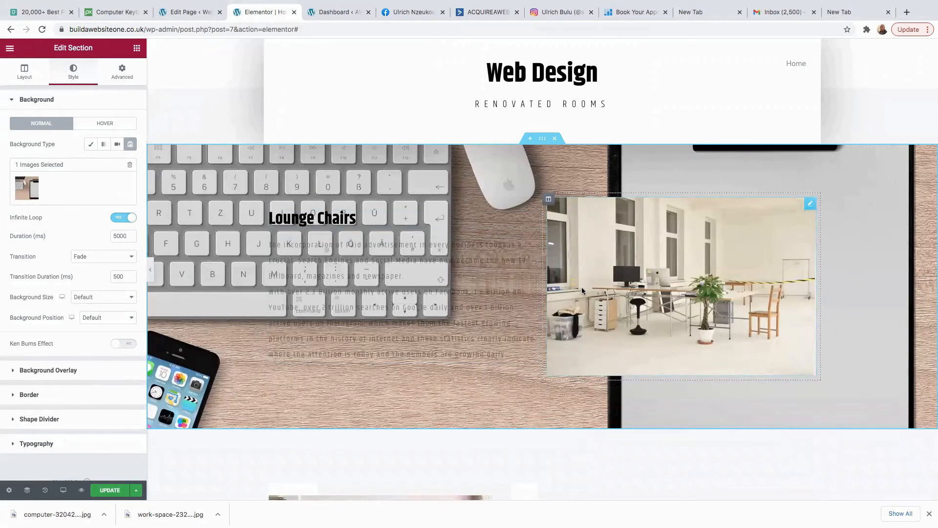
Adjust the opacity of the Lounge Chairs paragraph's text colour.
left_click(271, 257)
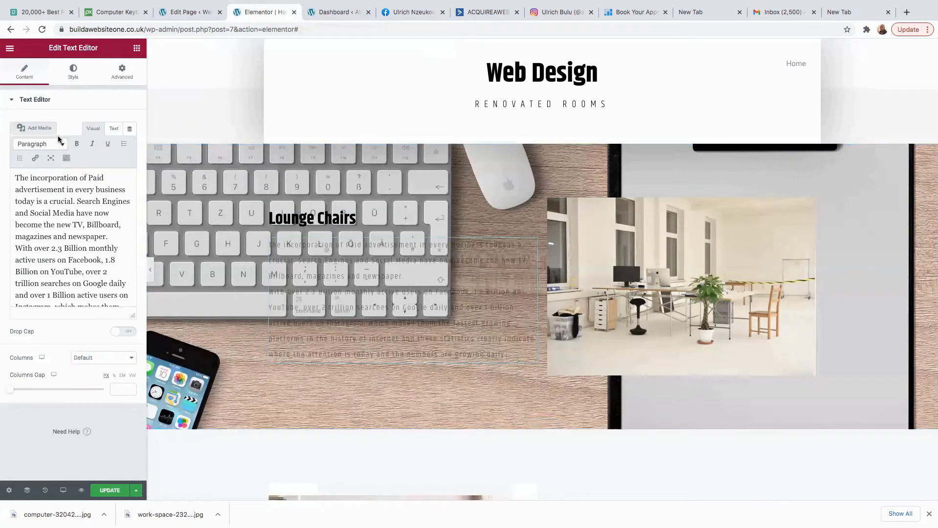
left_click(73, 72)
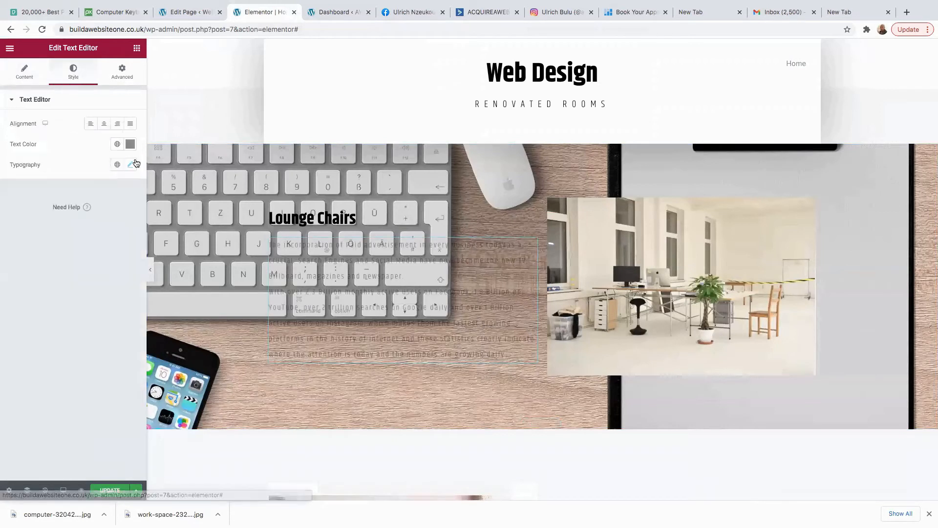
left_click(130, 147)
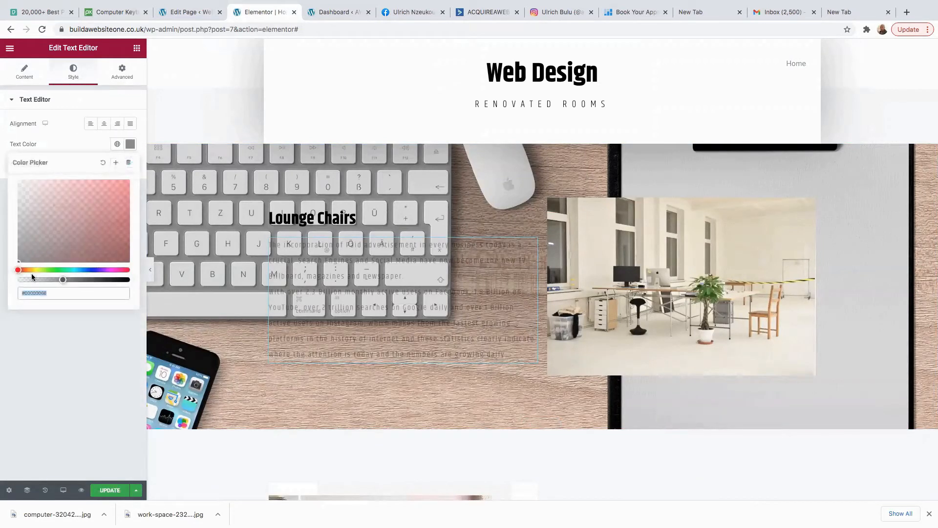
left_click_drag(105, 282, 138, 286)
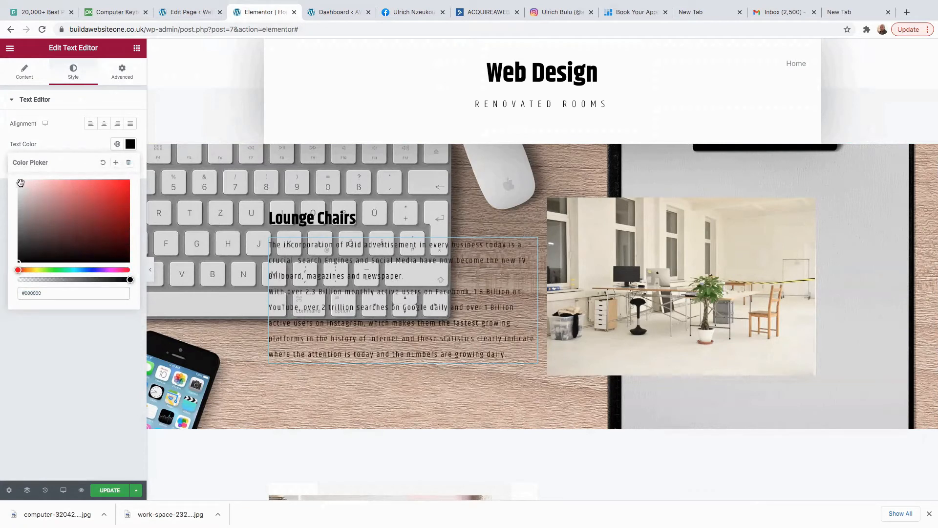
left_click_drag(127, 279, 19, 181)
left_click(112, 279)
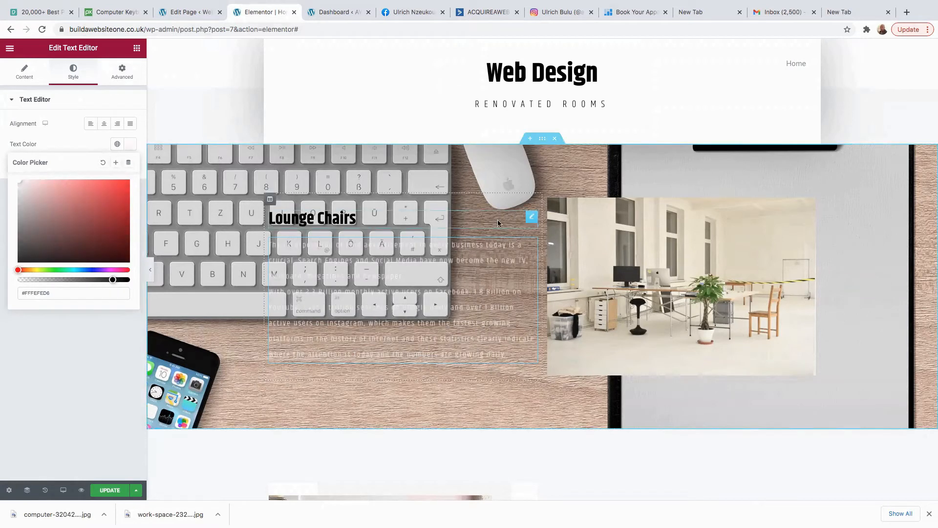
Delete the Lounge Chairs paragraph Text Editor widget.
right_click(532, 215)
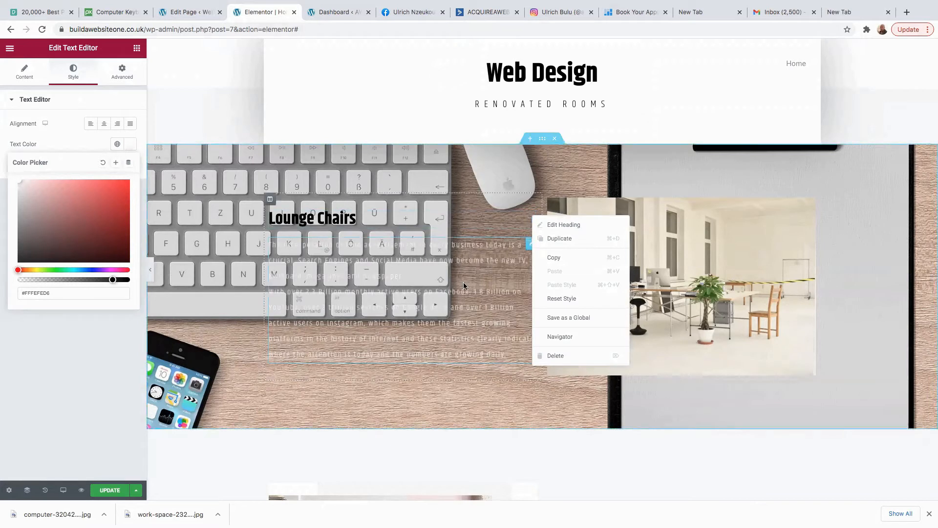
left_click(460, 307)
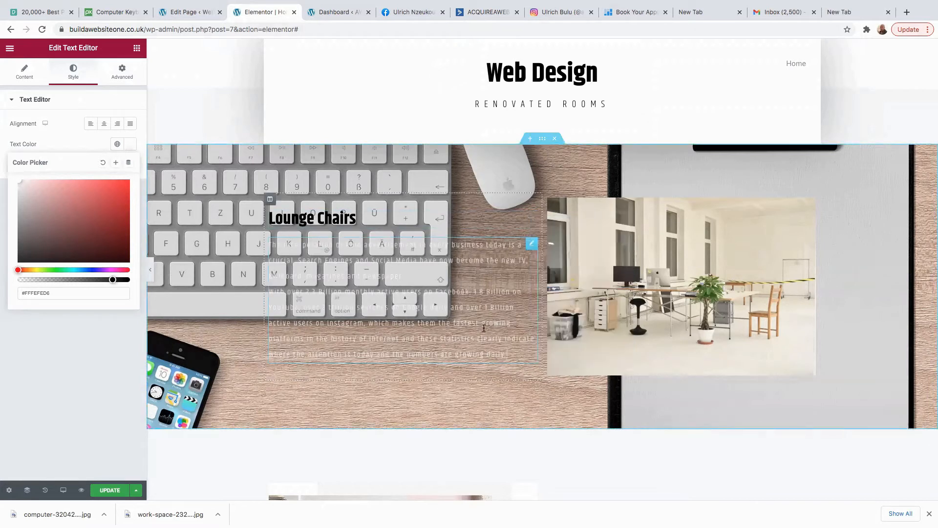
right_click(532, 247)
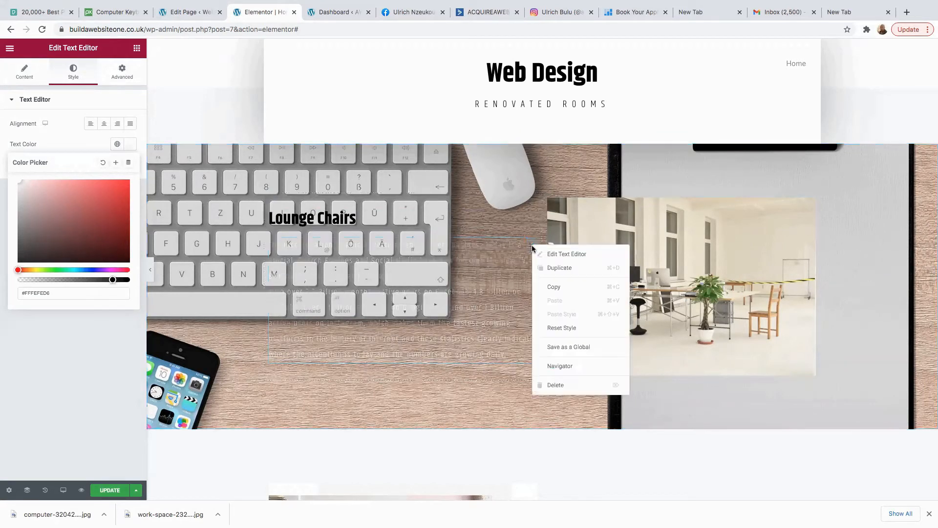
left_click(560, 385)
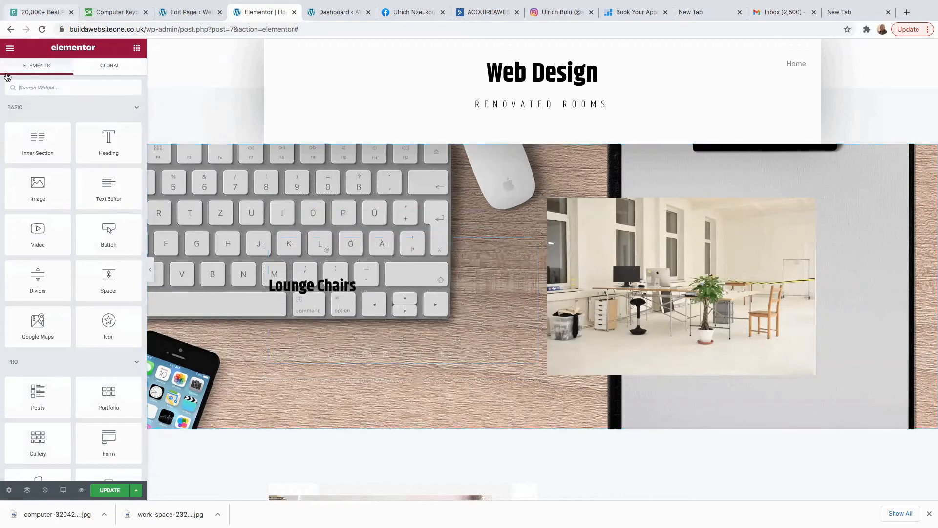
Add a Heading widget below Lounge Chairs with near-black dark grey text colour.
left_click_drag(109, 139, 352, 304)
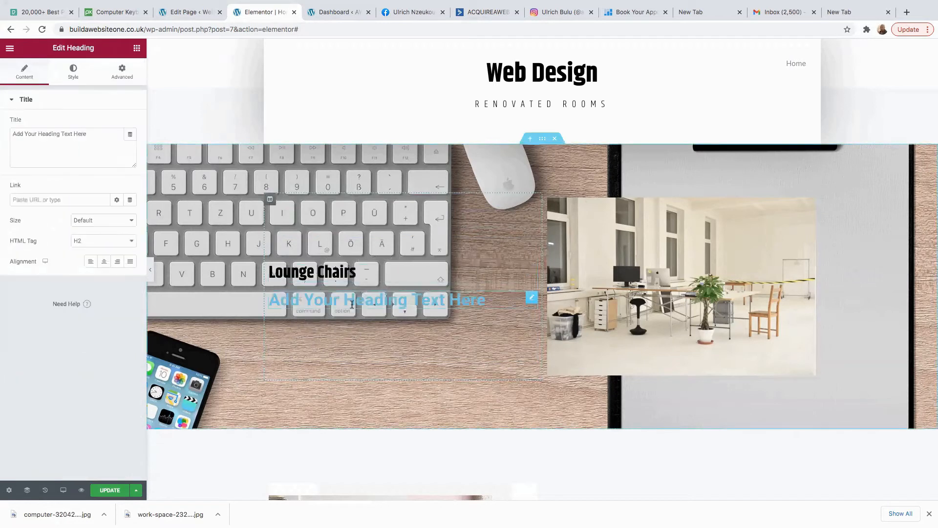
left_click(73, 76)
left_click(130, 124)
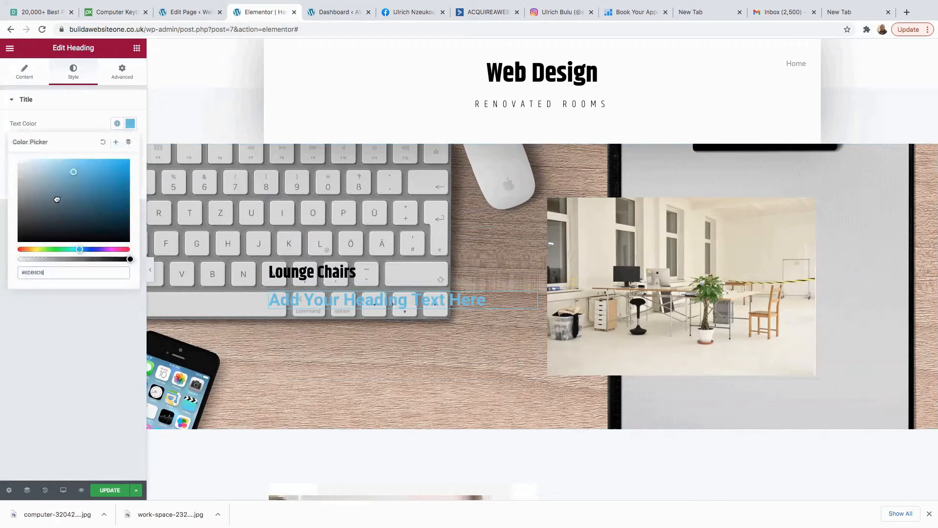
left_click(25, 235)
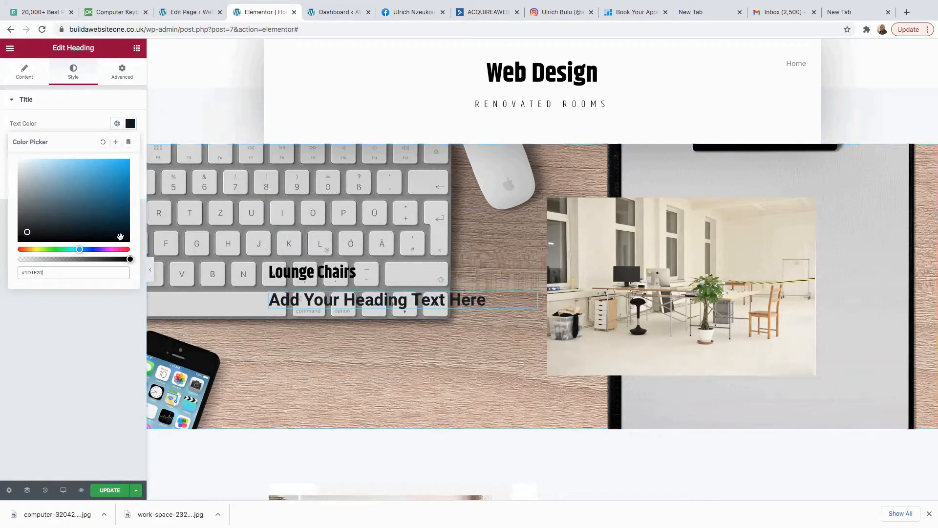
mouse_move(25, 232)
left_mouse_down()
mouse_move(25, 176)
mouse_move(38, 168)
mouse_move(27, 165)
mouse_move(18, 234)
left_mouse_up()
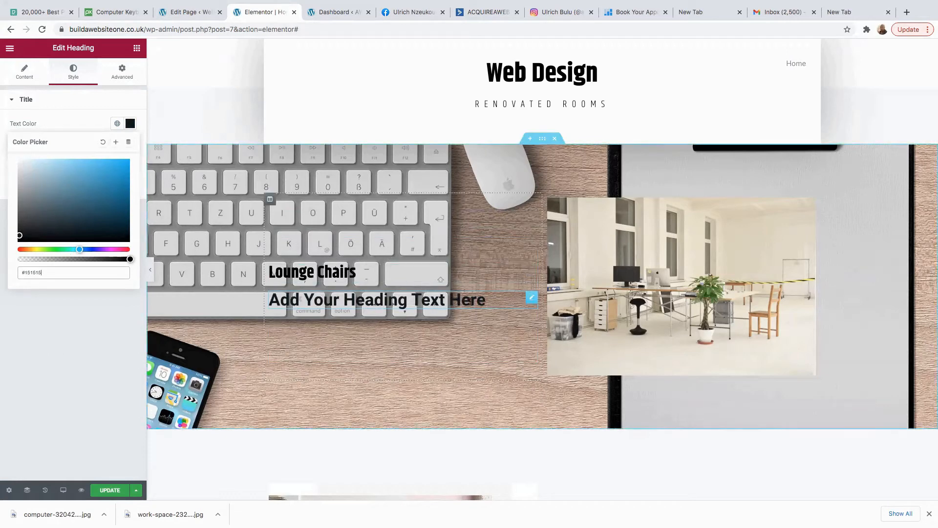
Set the heading's title to the pasted paid-advertising paragraph, trimmed after 'newspaper.'.
triple_click(488, 300)
type("A")
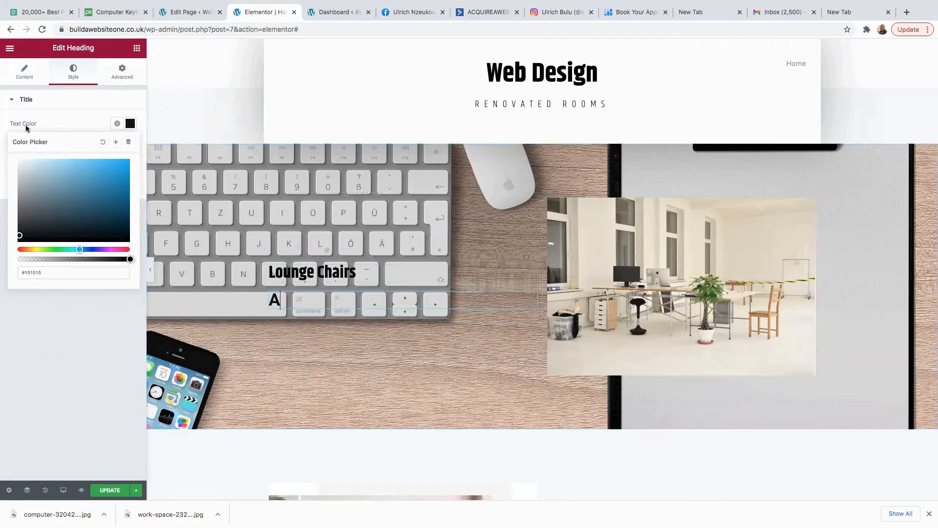
left_click(24, 69)
left_click(23, 140)
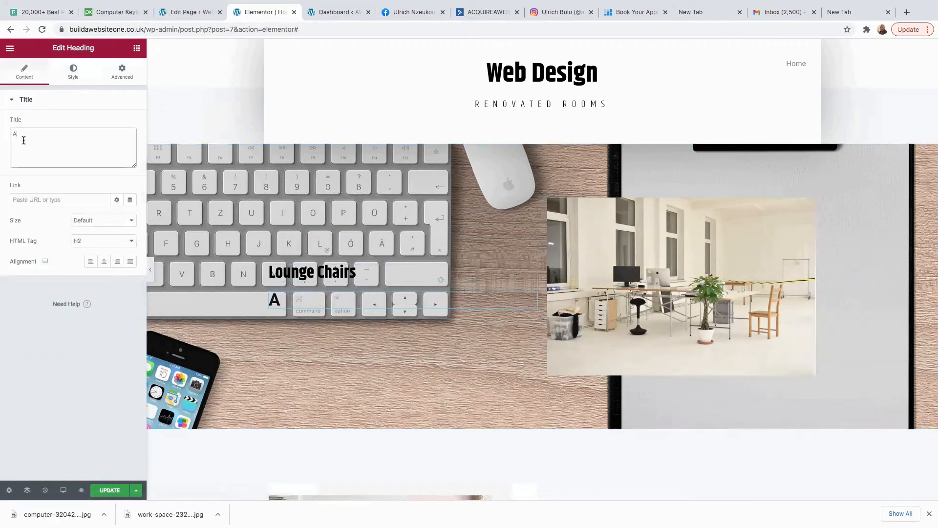
key("BackSpace")
right_click(29, 138)
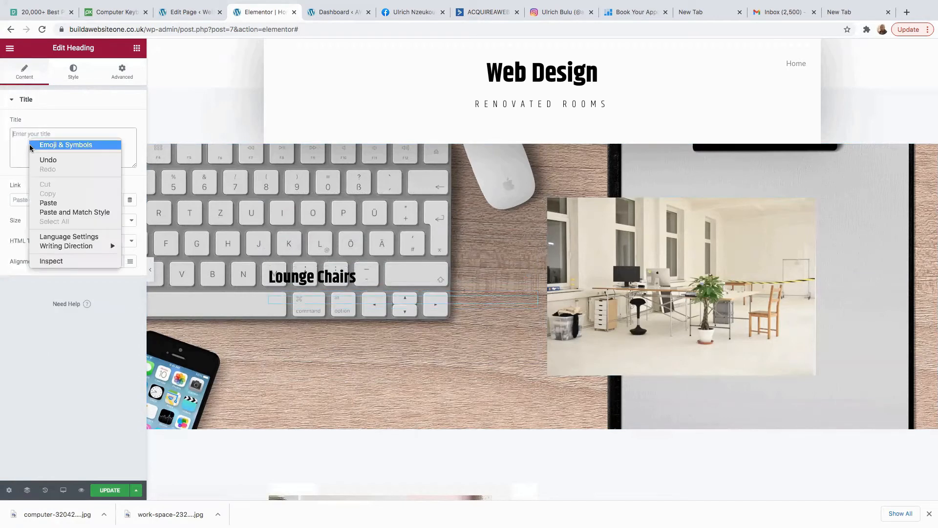
left_click(62, 199)
scroll(102, 143, "up", 5)
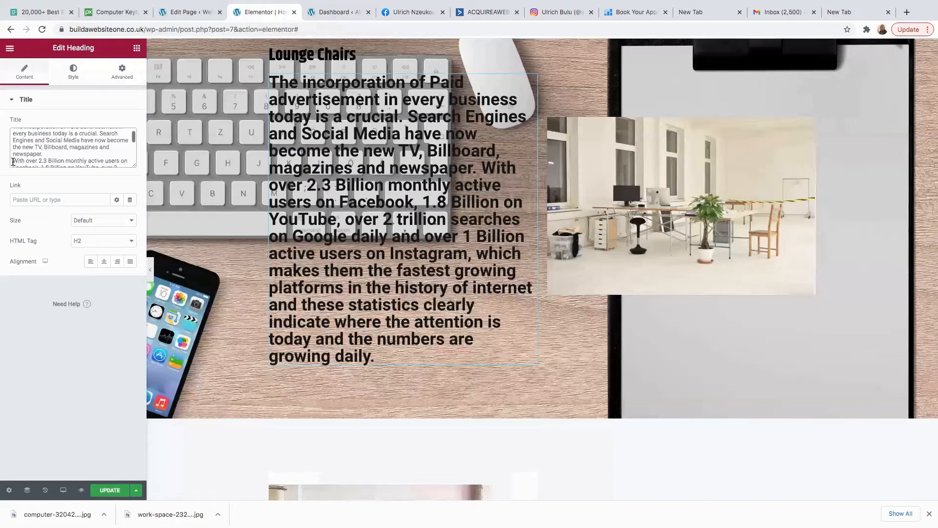
left_click_drag(13, 162, 90, 177)
key("BackSpace")
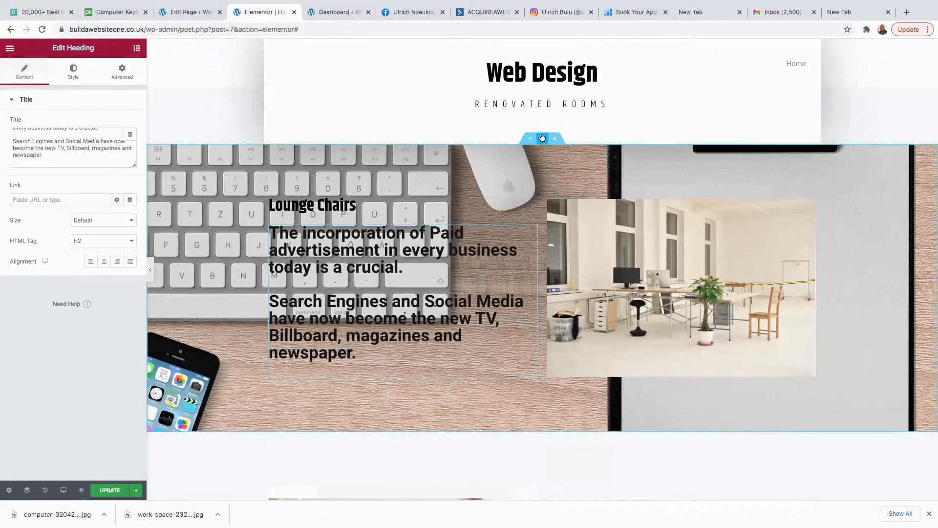
left_click(544, 140)
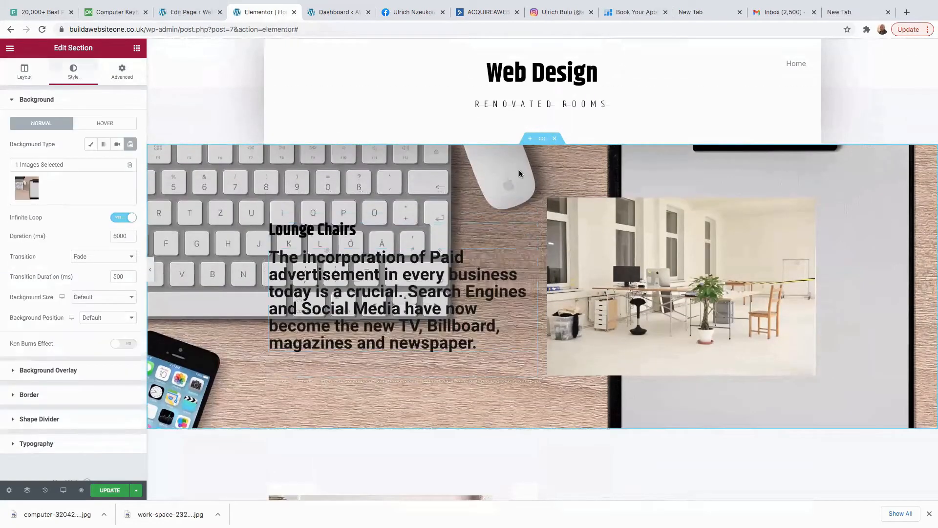
Move the Decor Placements text column to the left of the lamp image.
scroll(440, 300, "down", 5)
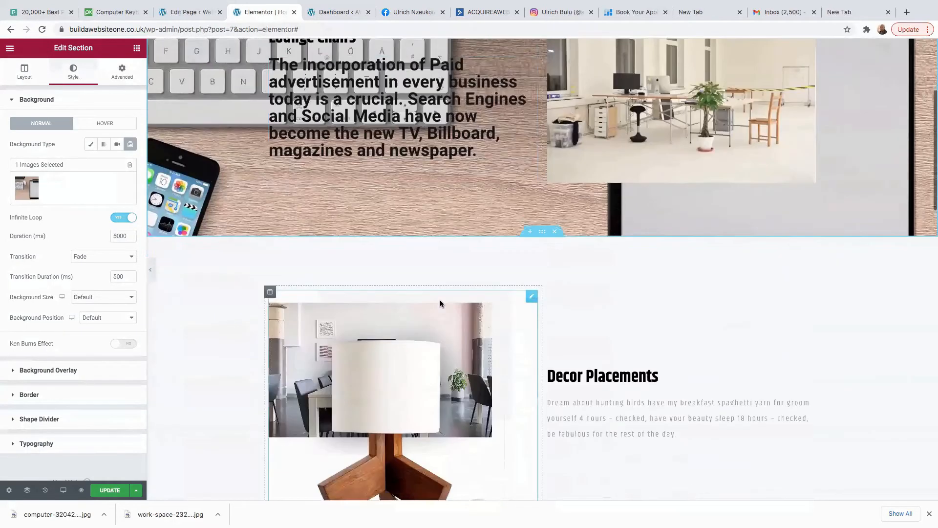
scroll(461, 301, "down", 3)
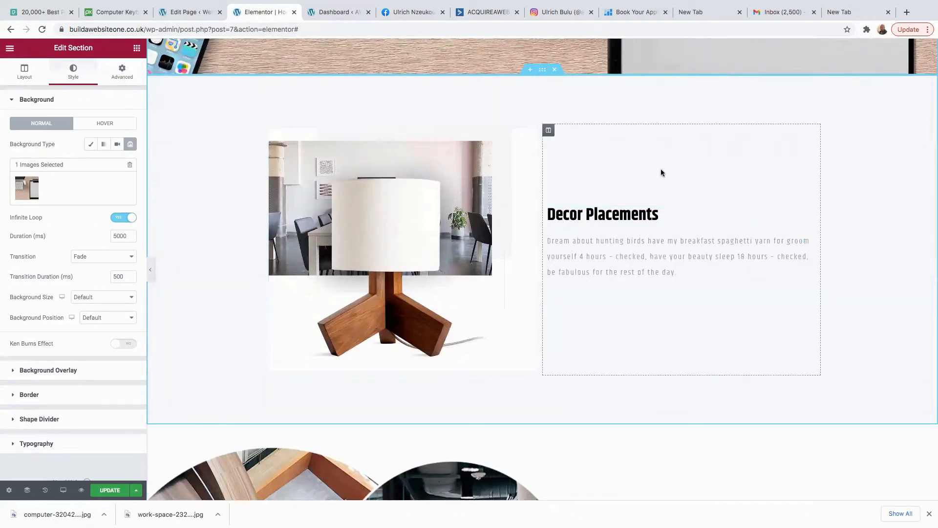
left_click_drag(550, 131, 276, 139)
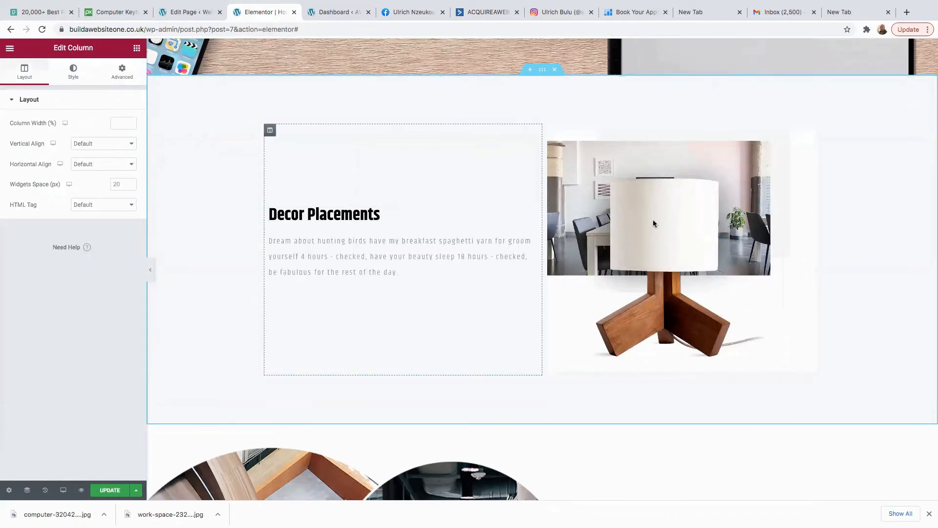
Replace the Decor Placements paragraph with the pasted paid-advertisement copy.
left_click_drag(361, 272, 263, 240)
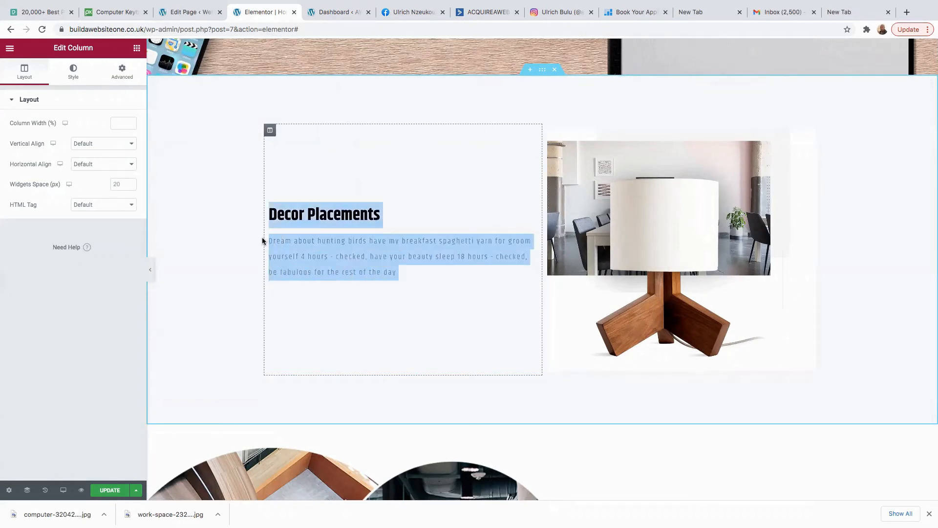
left_click(331, 251)
left_click_drag(98, 240, 3, 165)
key("BackSpace")
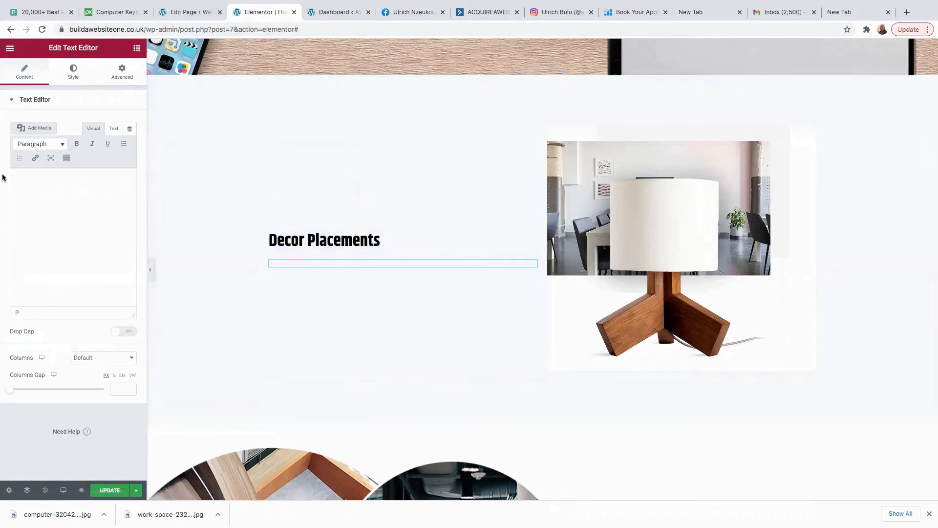
right_click(31, 181)
left_click(62, 243)
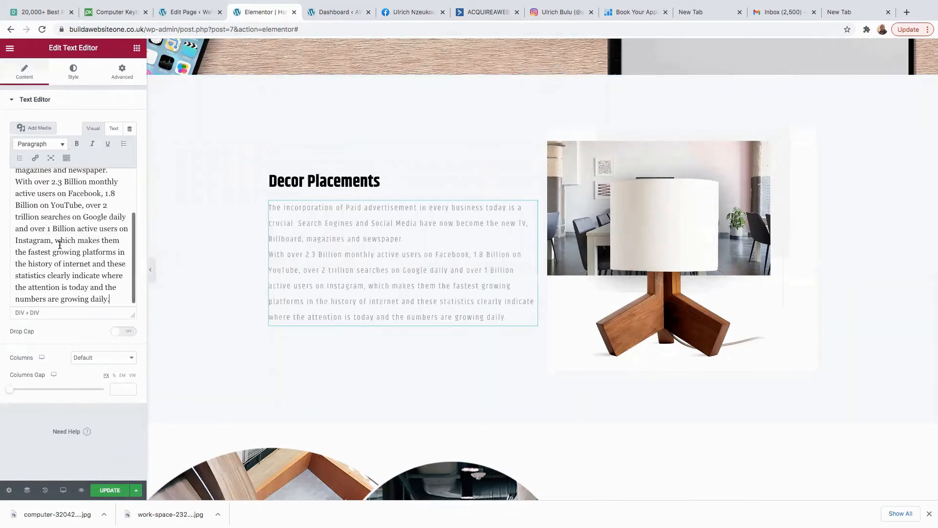
left_click(682, 213)
Swap the lamp image for a keyboard-and-clipboard photo from the media library.
mouse_move(63, 170)
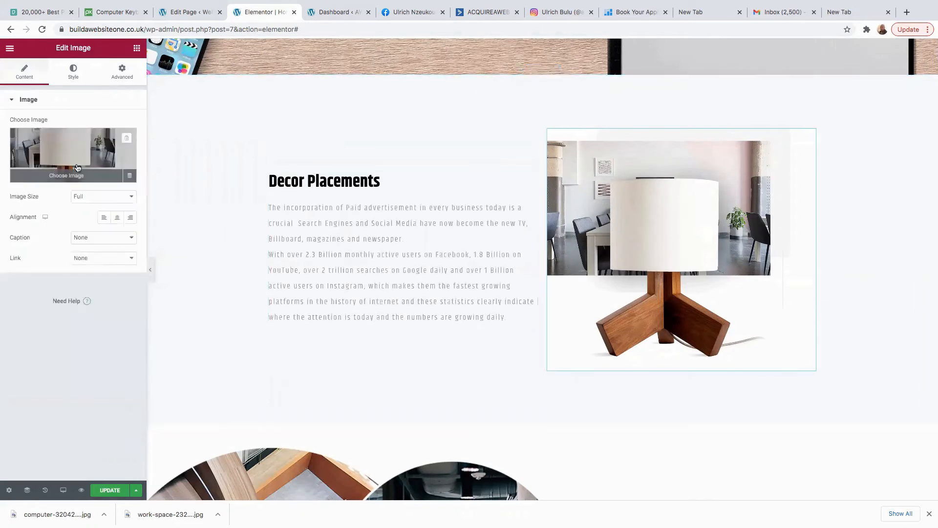
left_click(78, 154)
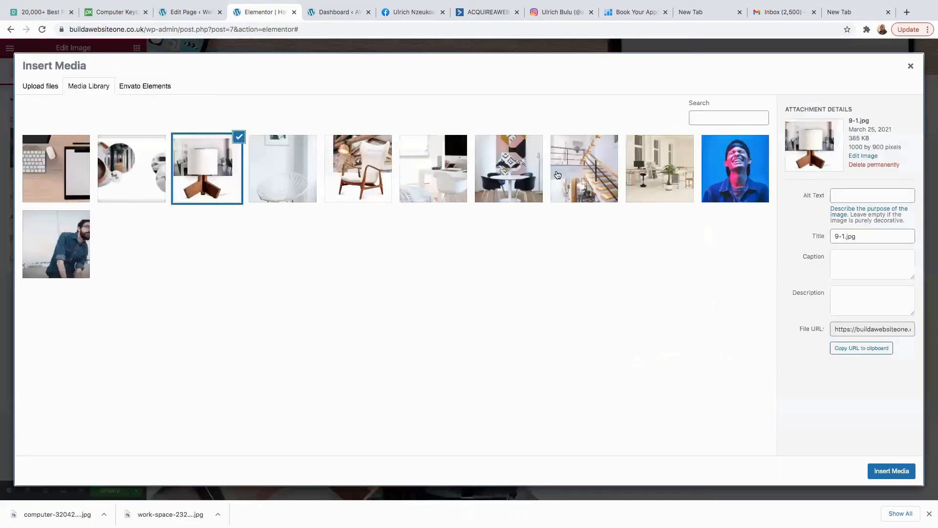
left_click(79, 147)
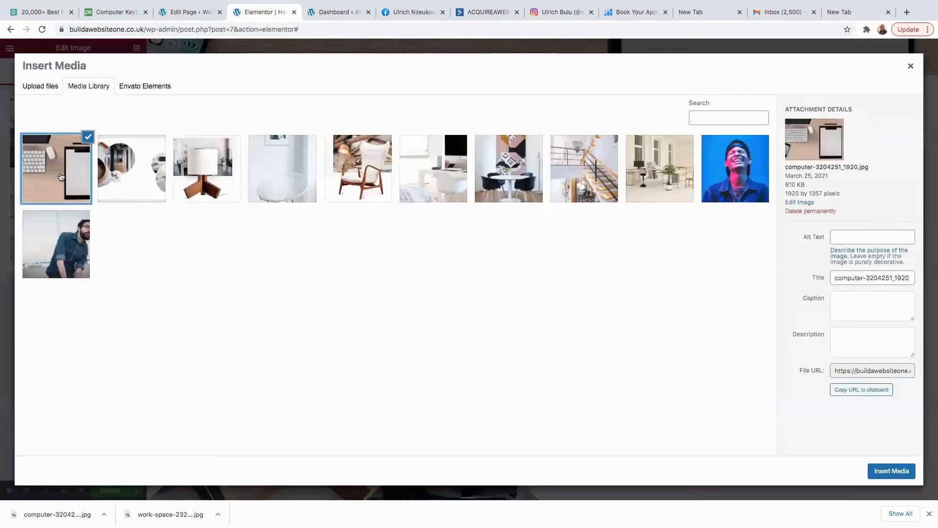
left_click(891, 471)
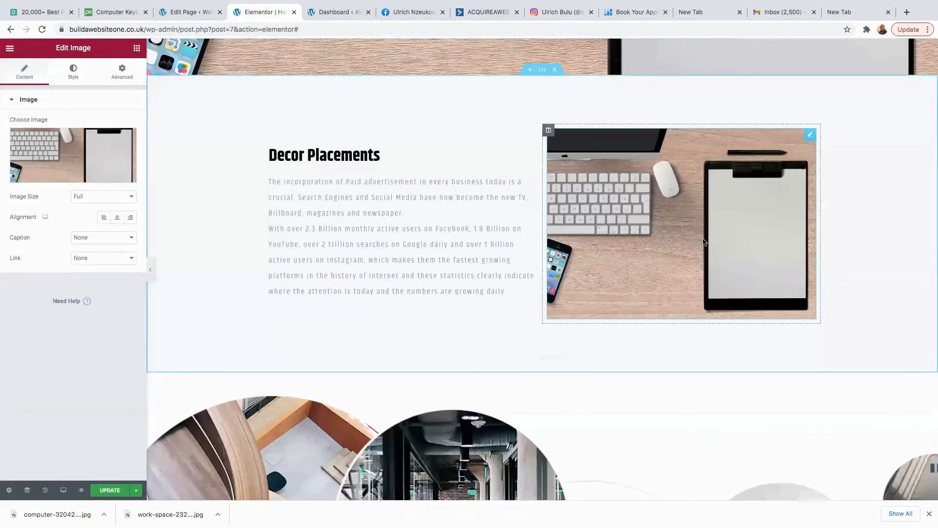
Upload work-space-232985_1920.jpg and insert it into the image widget.
scroll(660, 244, "up", 5)
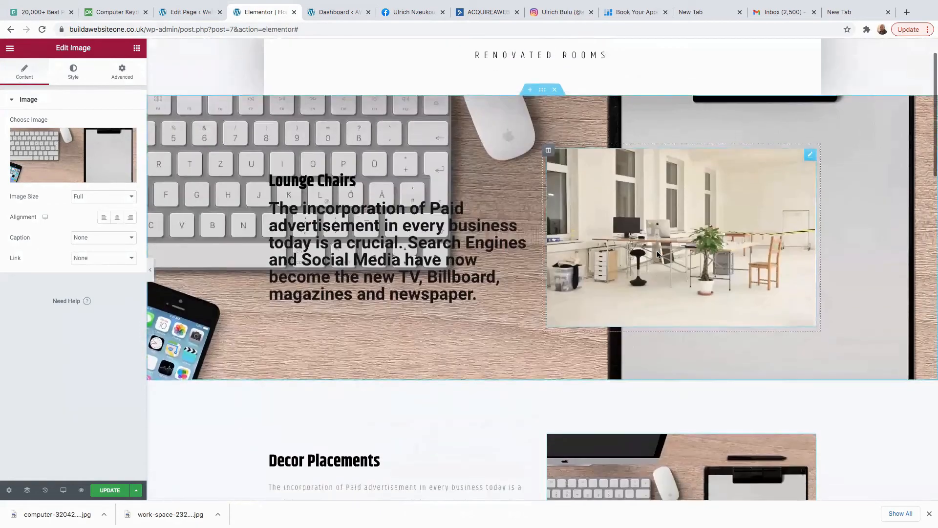
scroll(658, 250, "down", 5)
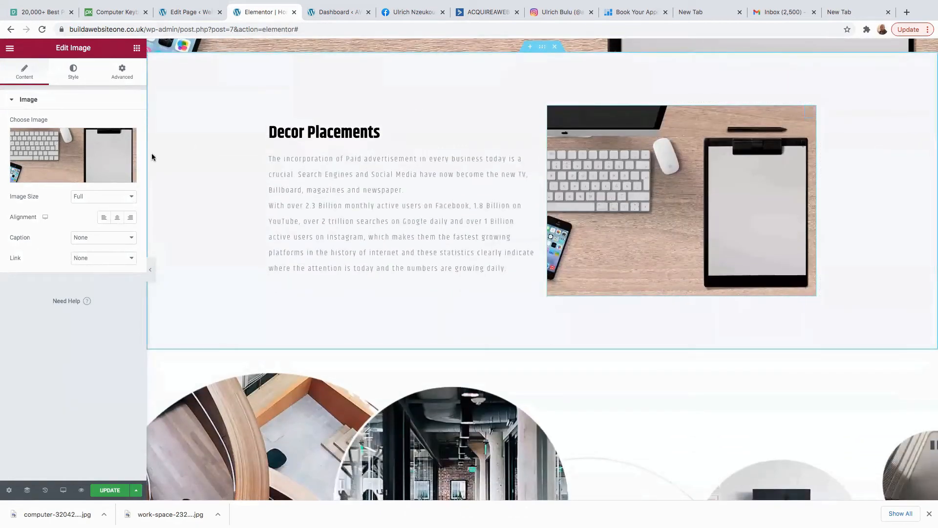
left_click(74, 148)
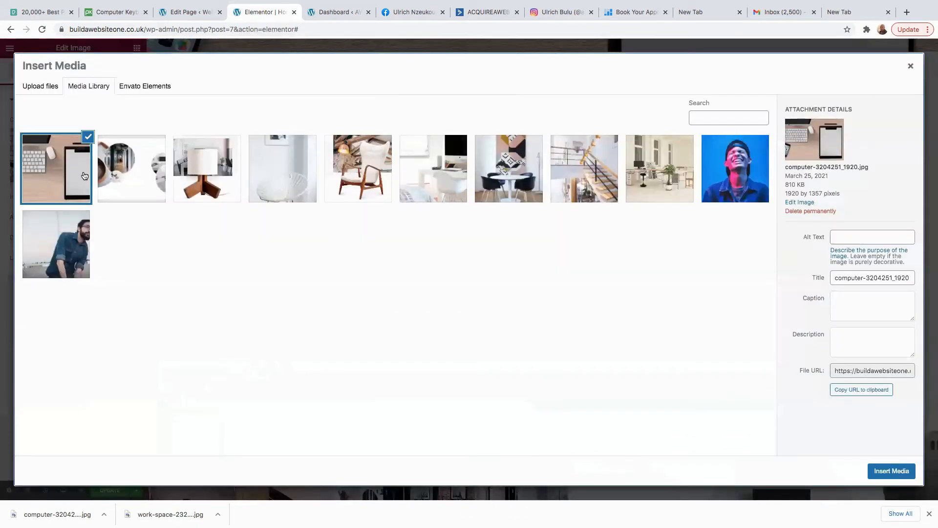
left_click(42, 88)
left_click(469, 252)
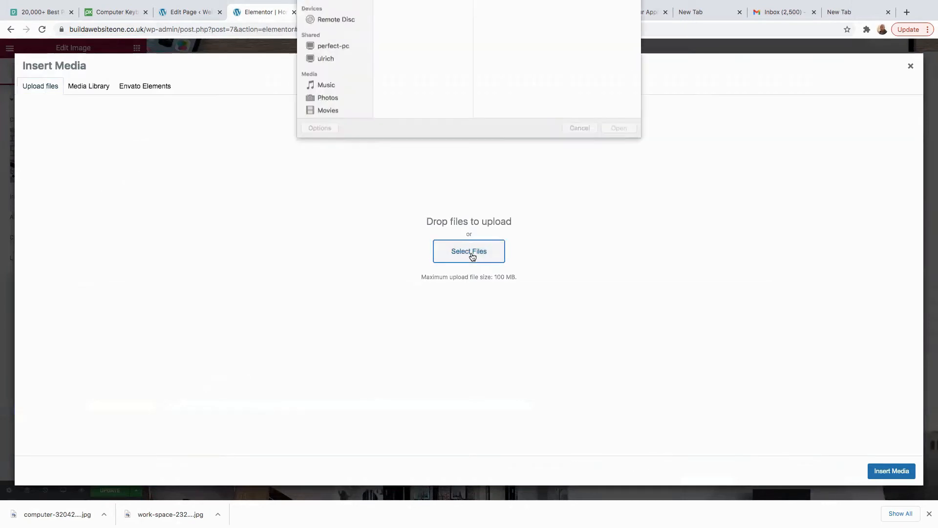
type("work")
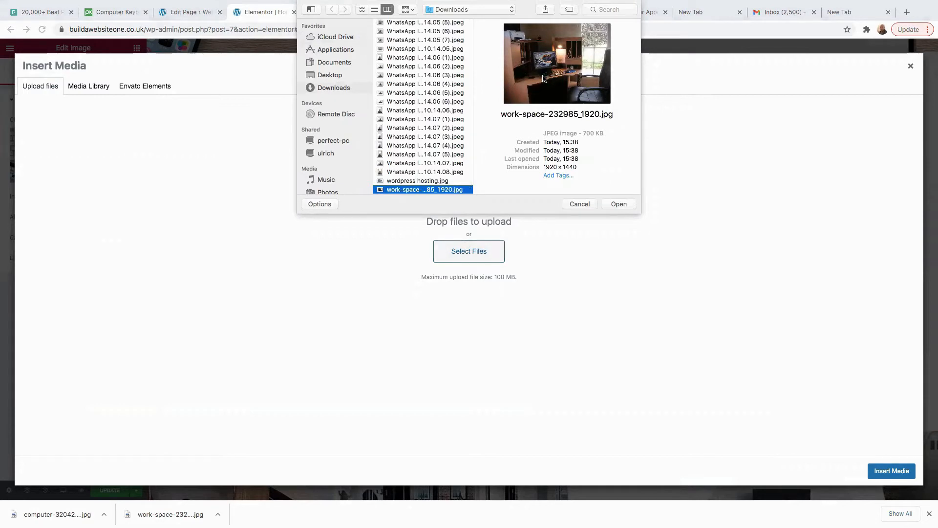
left_click(619, 204)
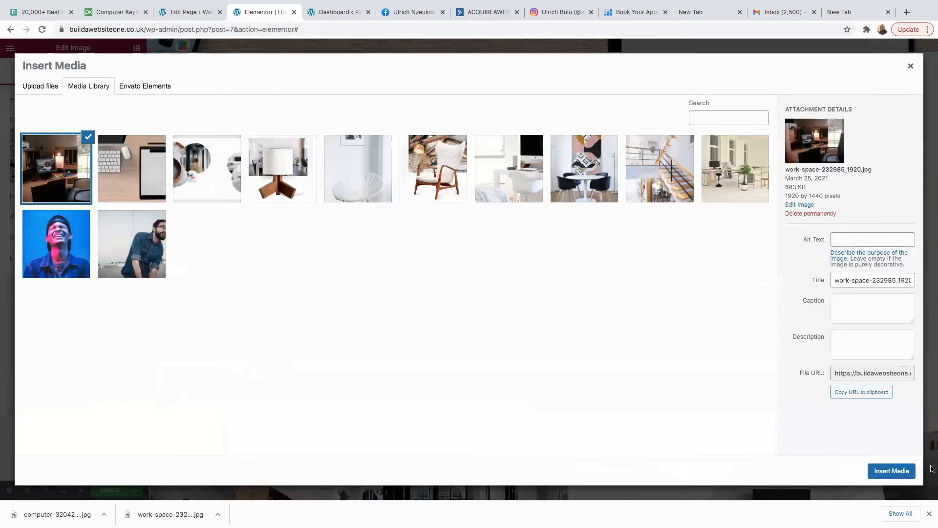
left_click(890, 471)
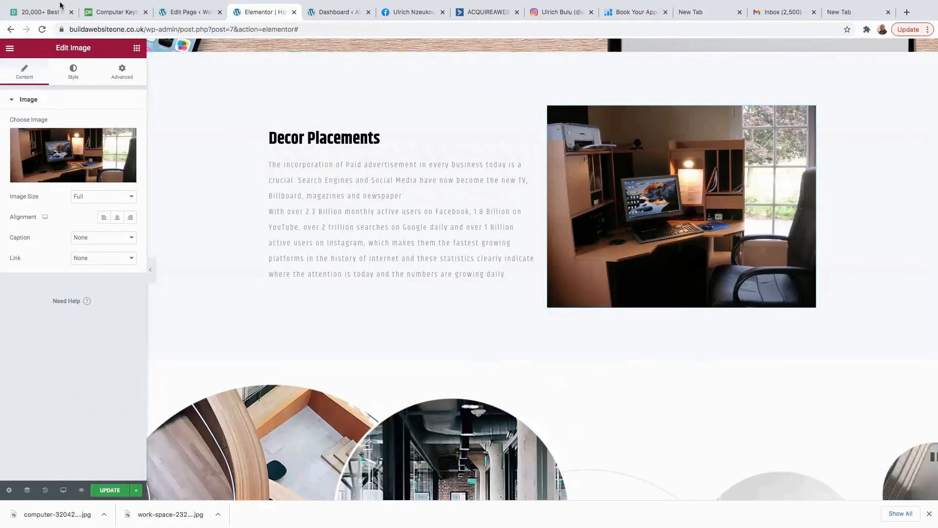
Insert the Features & Benefit - List template from the Free Blocks library as a new section.
scroll(433, 245, "up", 3)
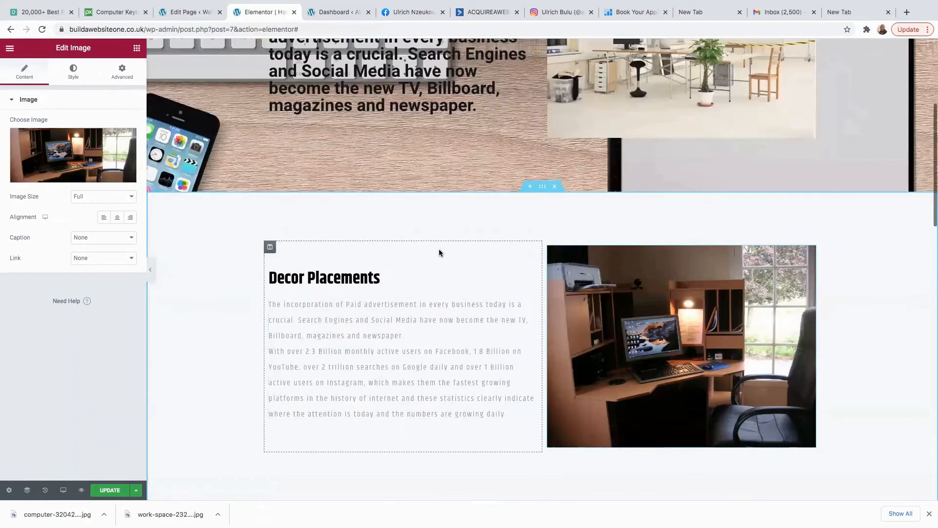
scroll(511, 244, "up", 5)
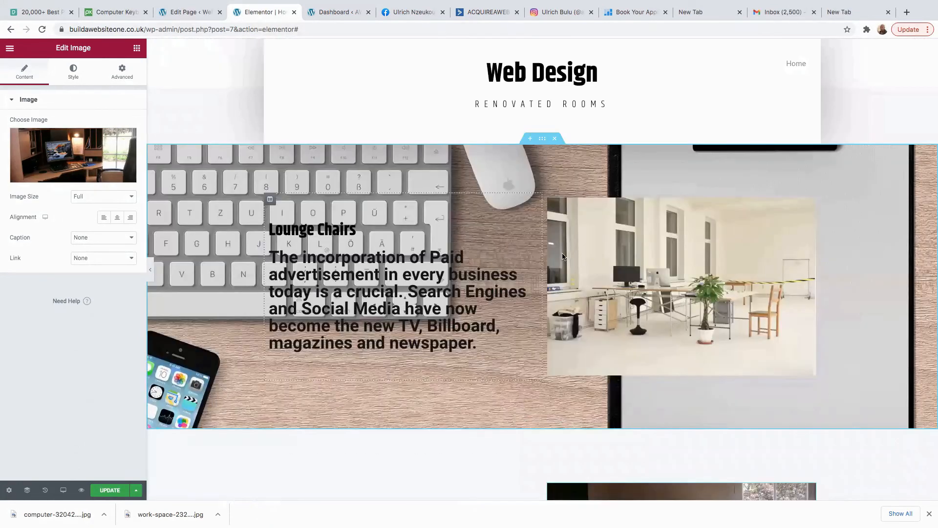
scroll(482, 337, "down", 10)
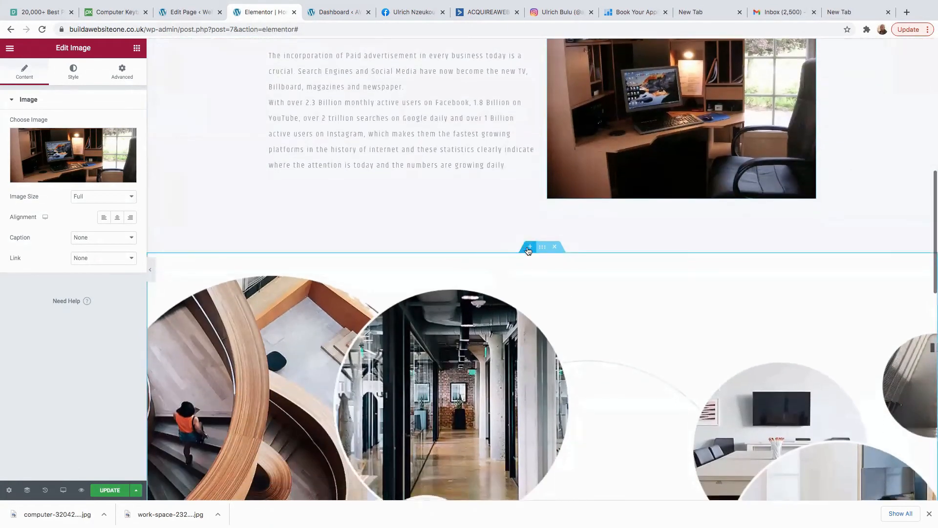
left_click(530, 252)
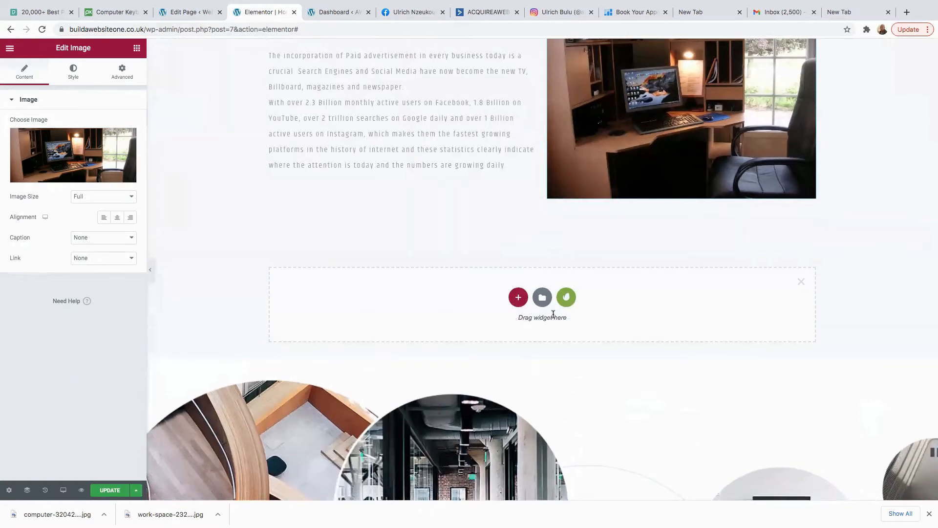
left_click(567, 297)
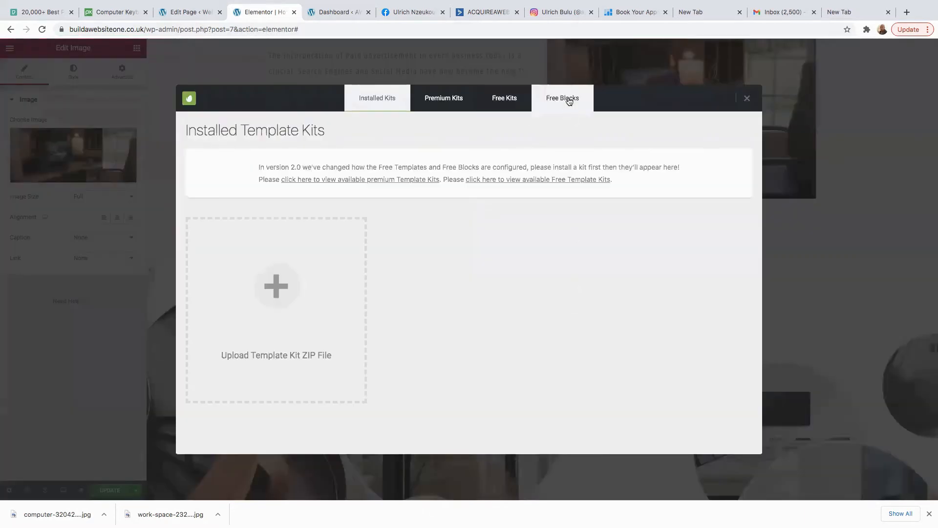
left_click(570, 102)
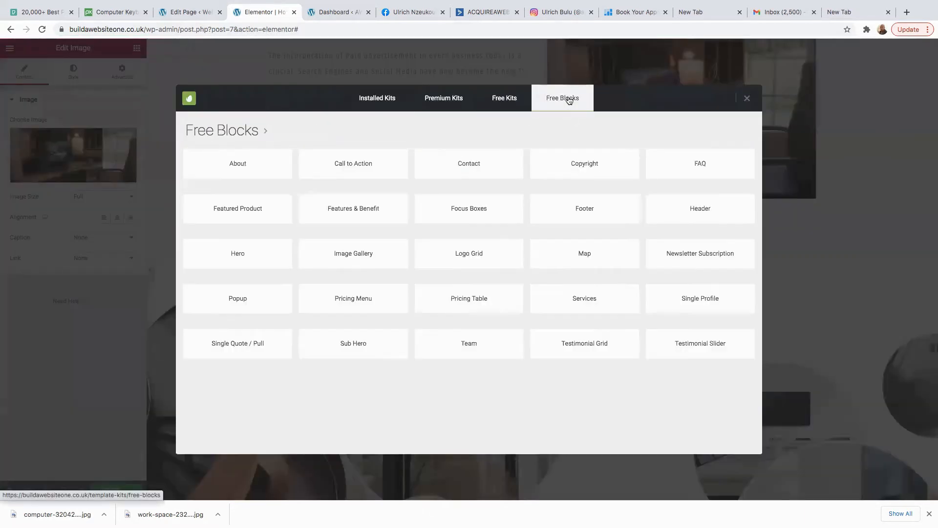
left_click(345, 214)
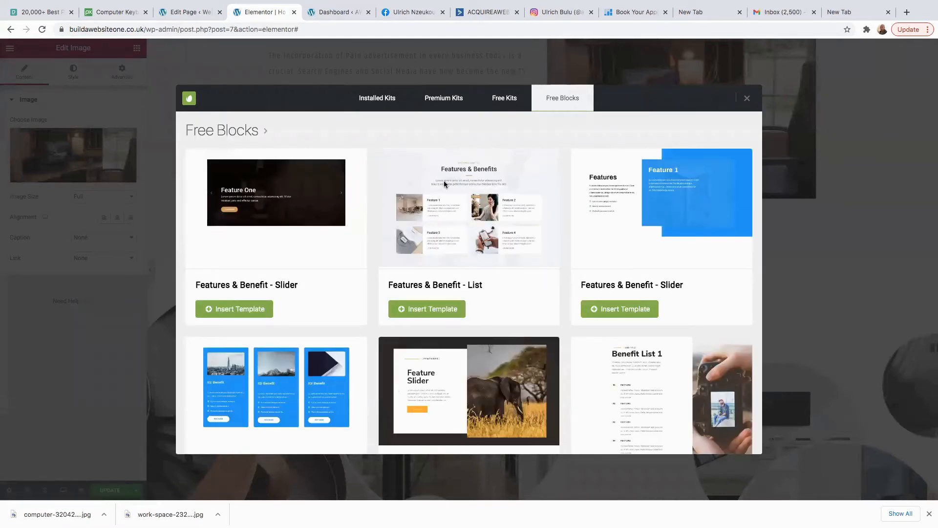
left_click(437, 308)
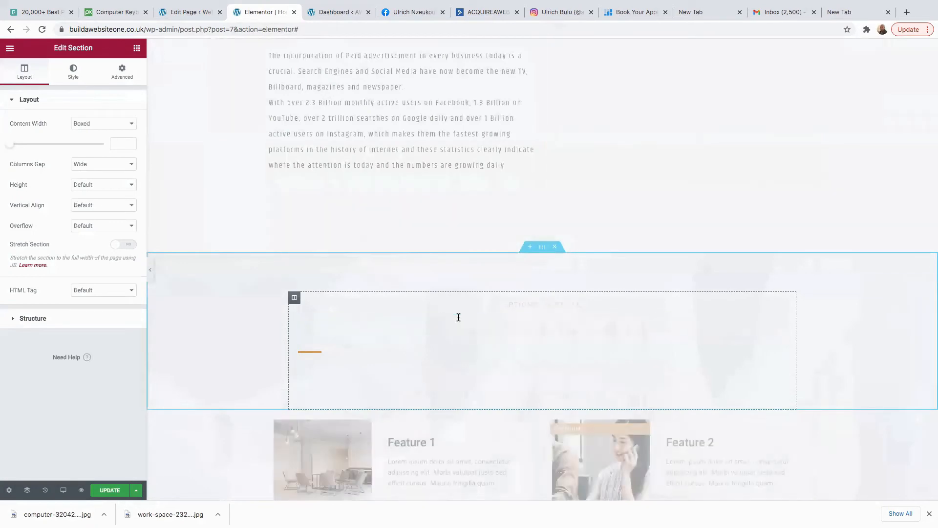
Check the section's background image in the media library without changing it, then select Feature 1's text.
scroll(507, 321, "down", 5)
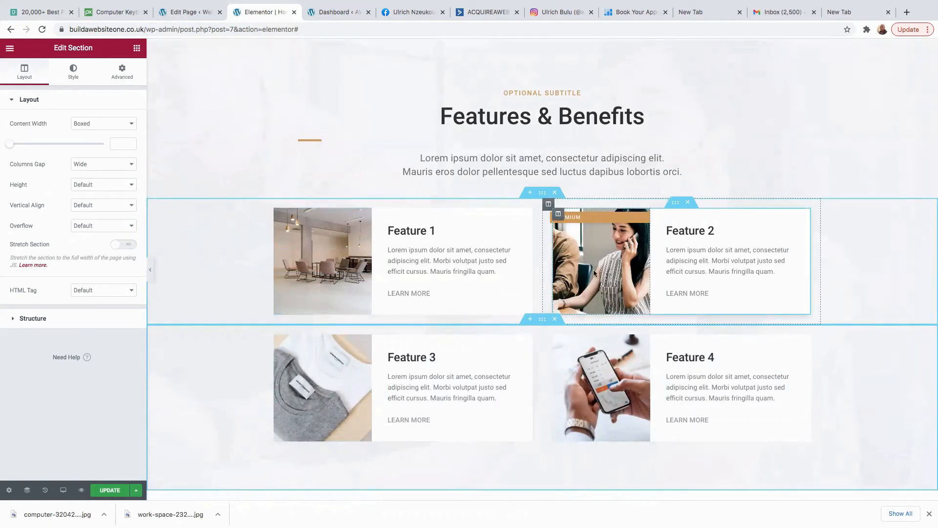
left_click(72, 76)
left_click(83, 214)
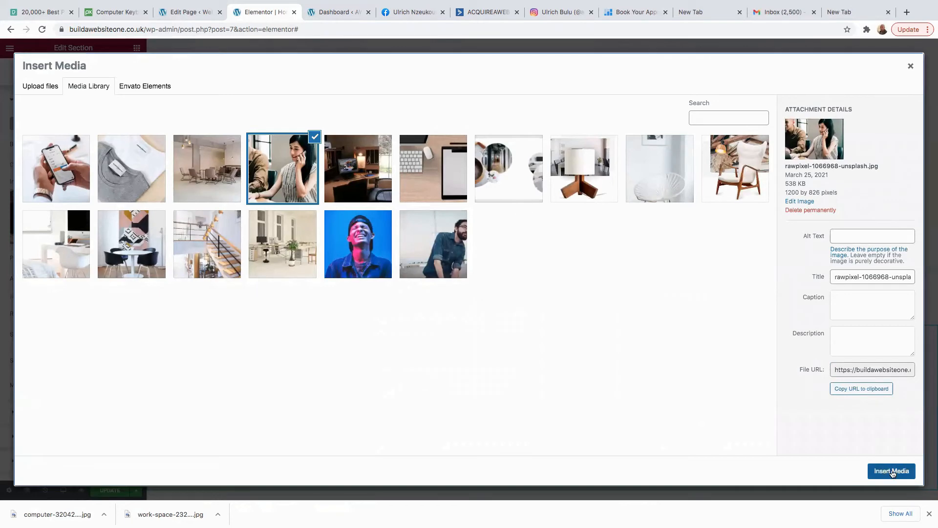
left_click(911, 66)
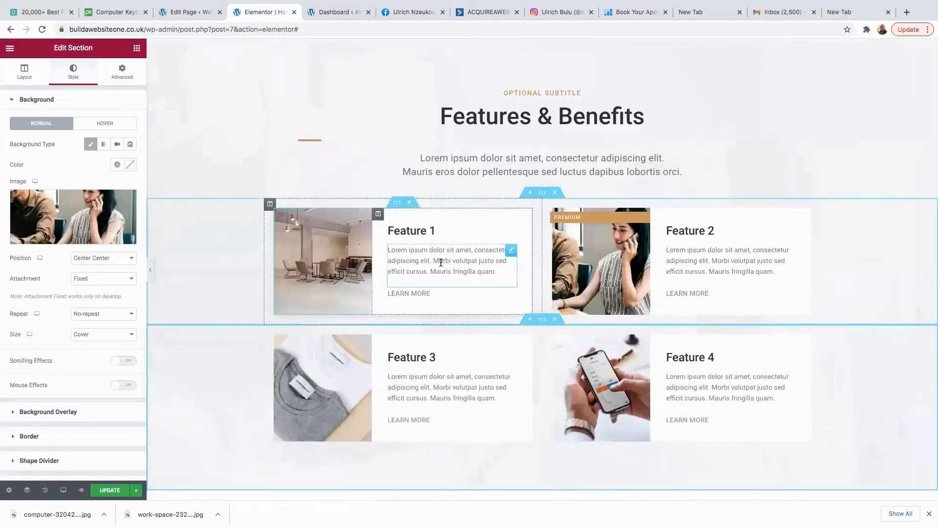
left_click(452, 270)
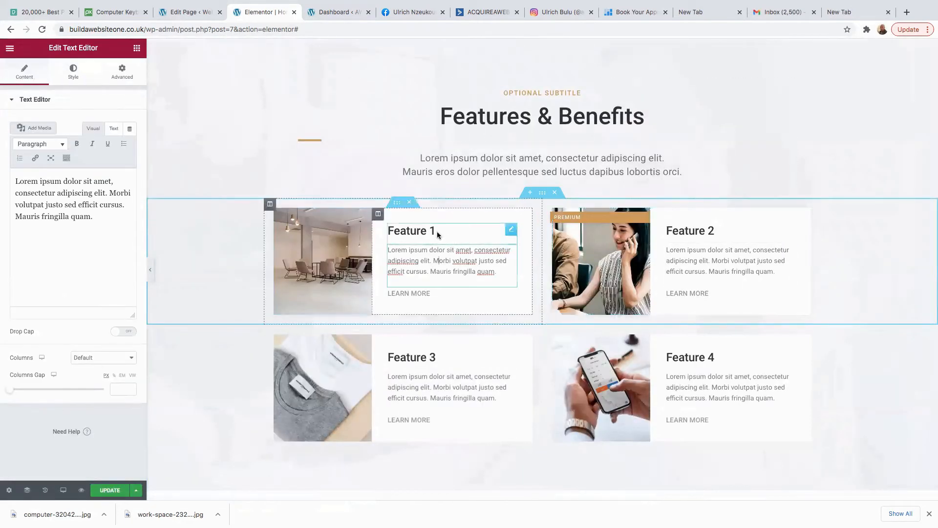
Delete the OPTIONAL SUBTITLE heading above Features & Benefits.
scroll(733, 161, "up", 2)
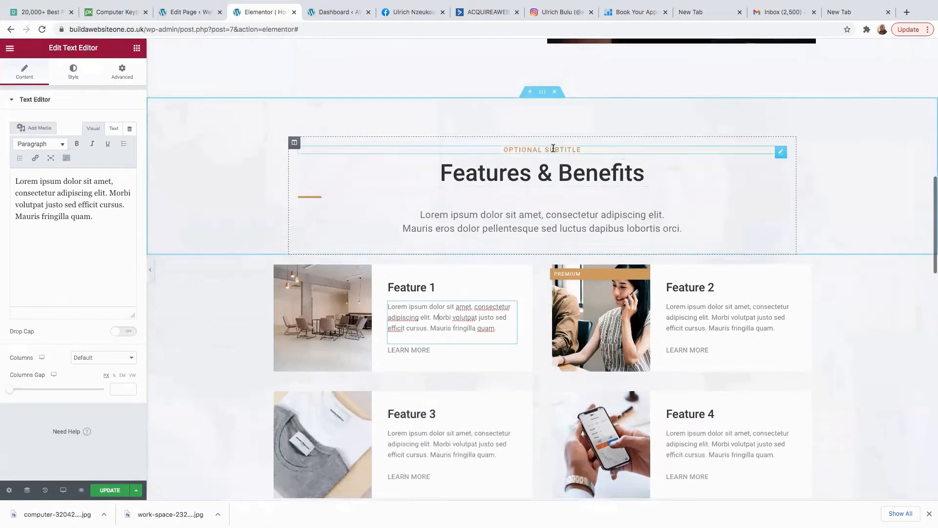
right_click(780, 154)
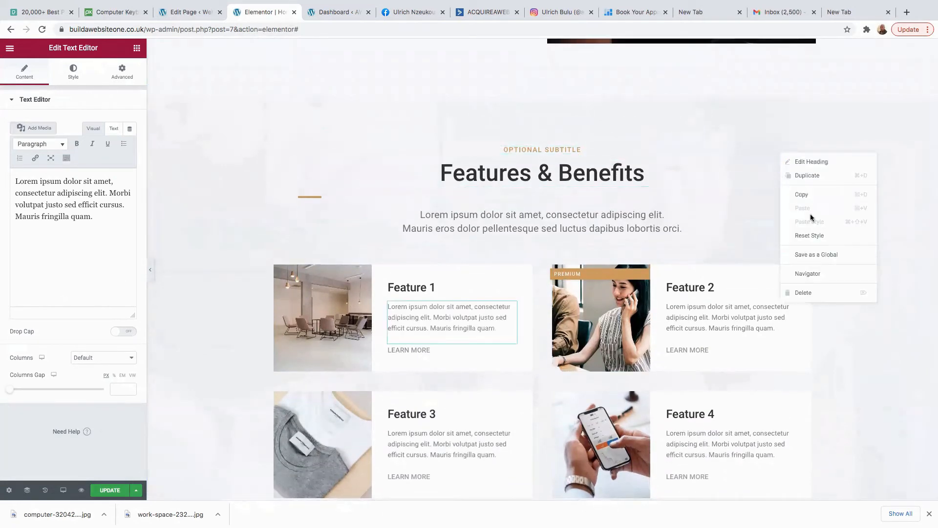
left_click(809, 293)
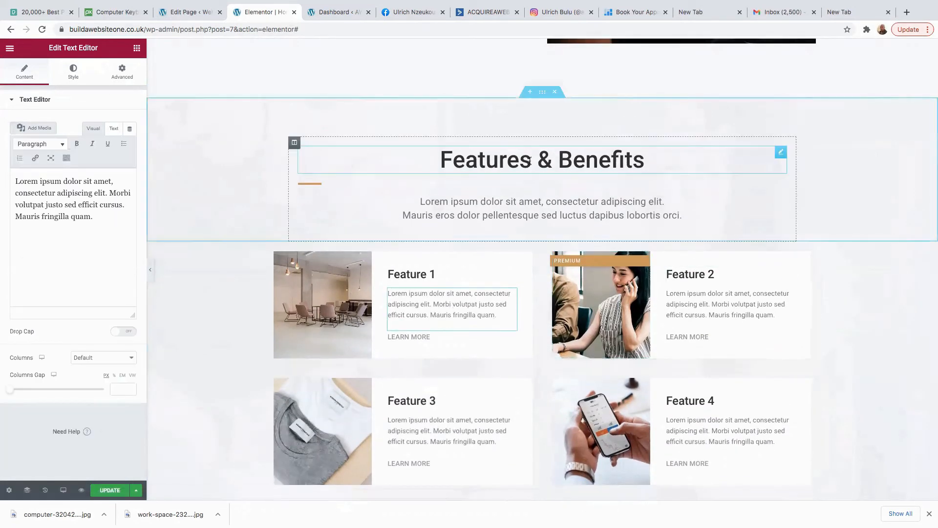
Select the Features & Benefits description text and review the new block.
scroll(519, 216, "down", 2)
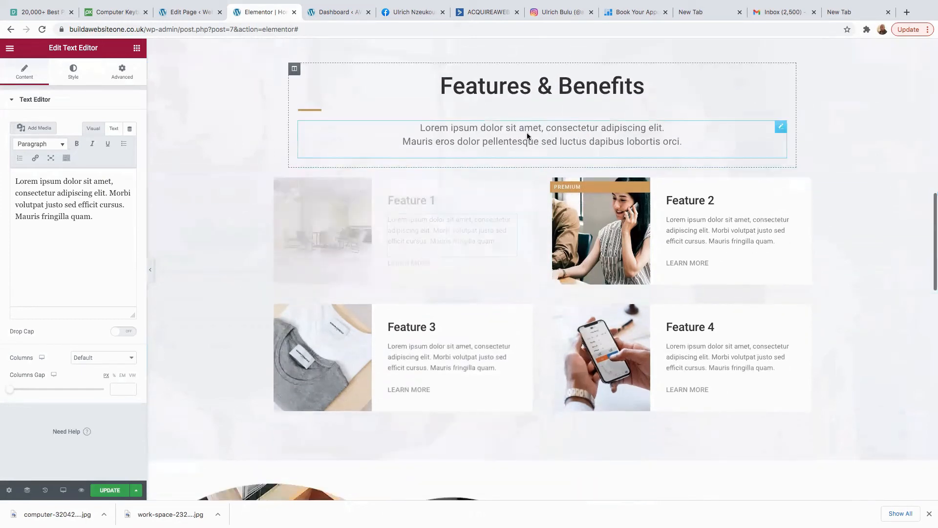
left_click(529, 132)
left_click_drag(529, 142, 535, 143)
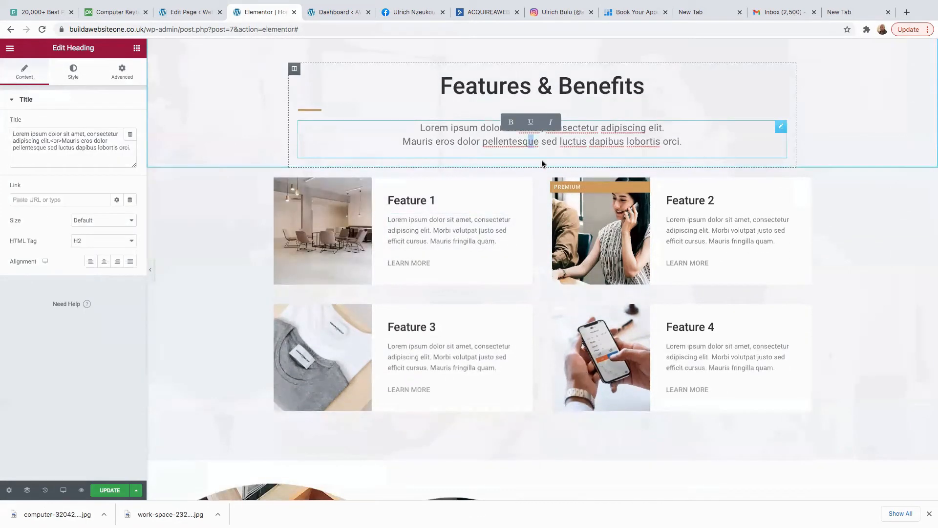
scroll(495, 346, "down", 1)
scroll(495, 346, "down", 3)
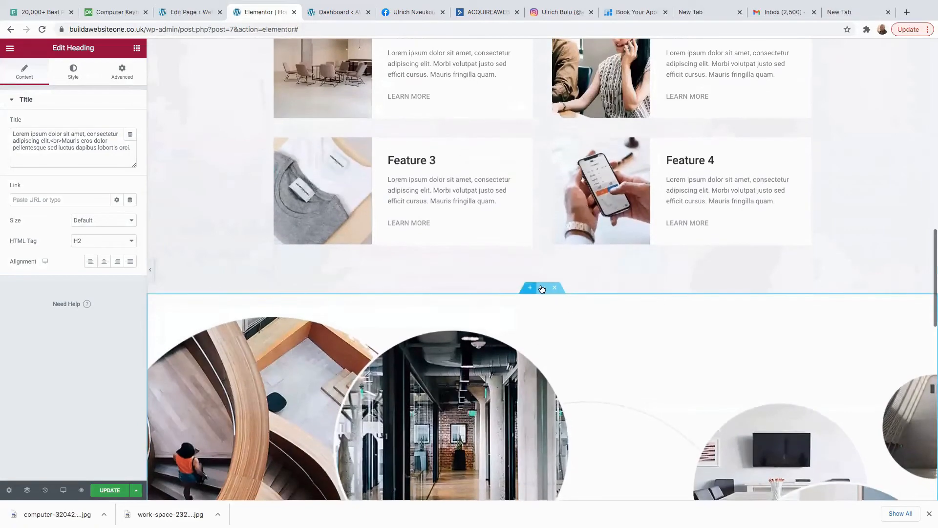
scroll(564, 321, "up", 5)
scroll(564, 321, "up", 10)
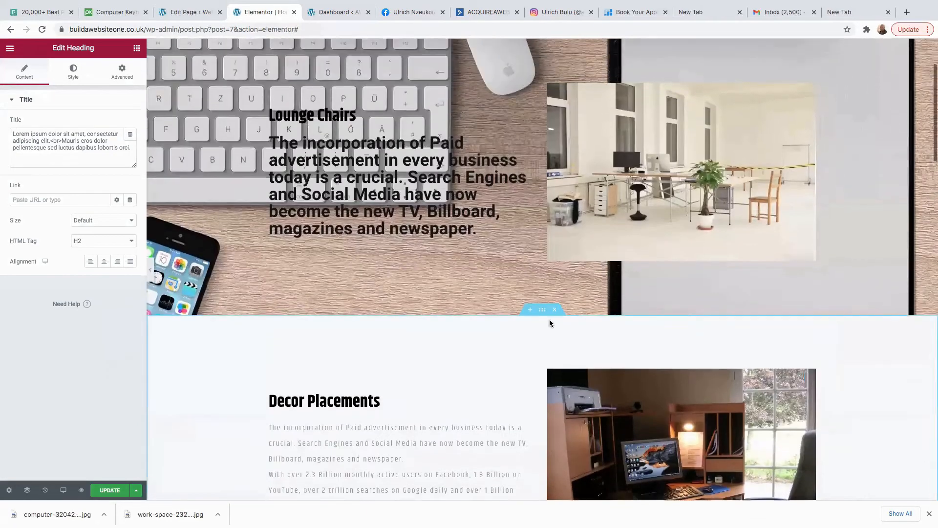
scroll(543, 321, "down", 3)
scroll(542, 320, "down", 10)
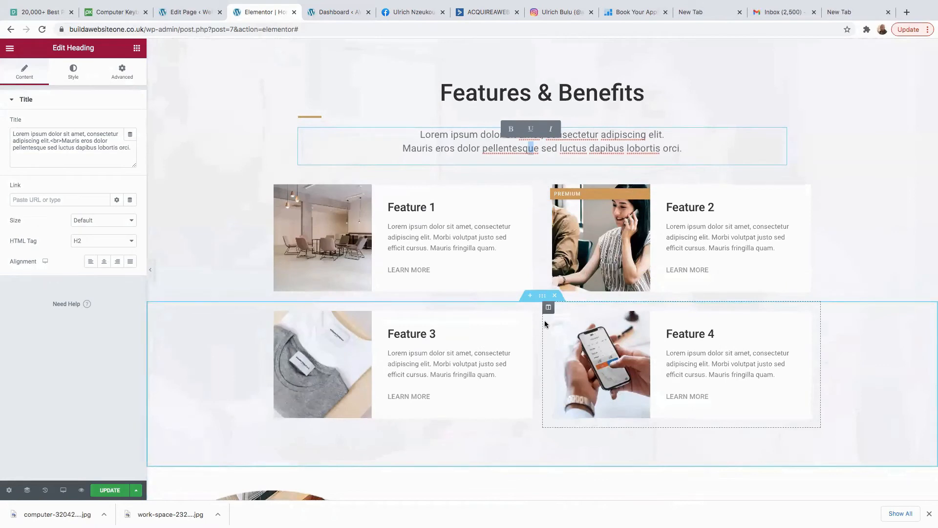
scroll(545, 319, "down", 5)
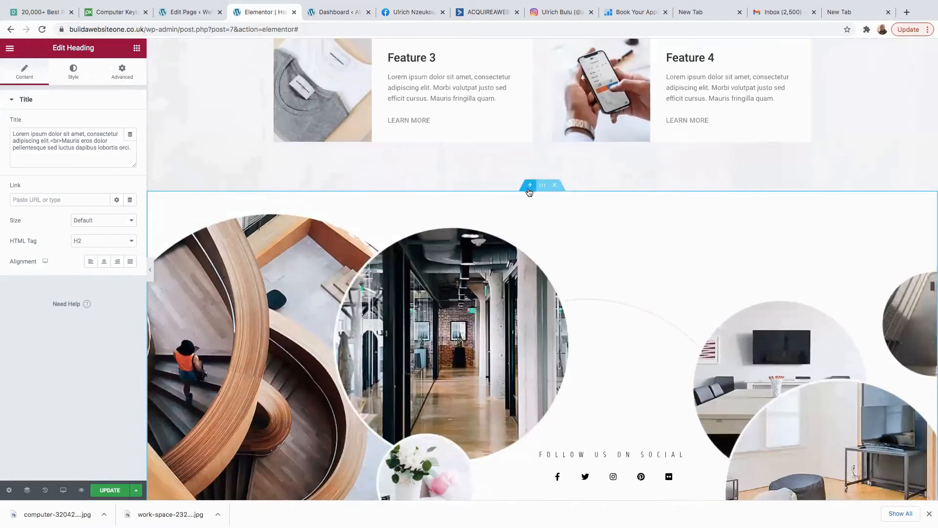
scroll(600, 218, "up", 12)
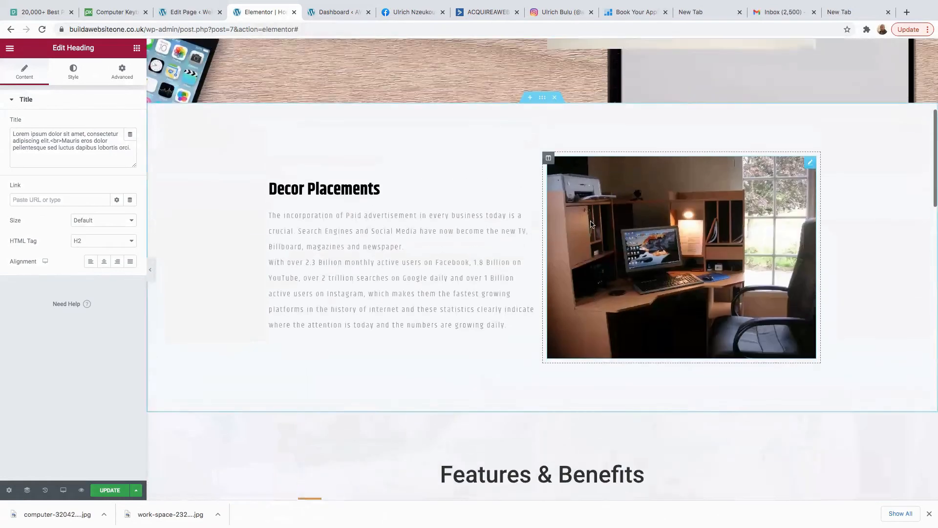
Change the Decor Placements paragraph font to Poppins and add a blank line after 'newspaper.'.
left_click(354, 282)
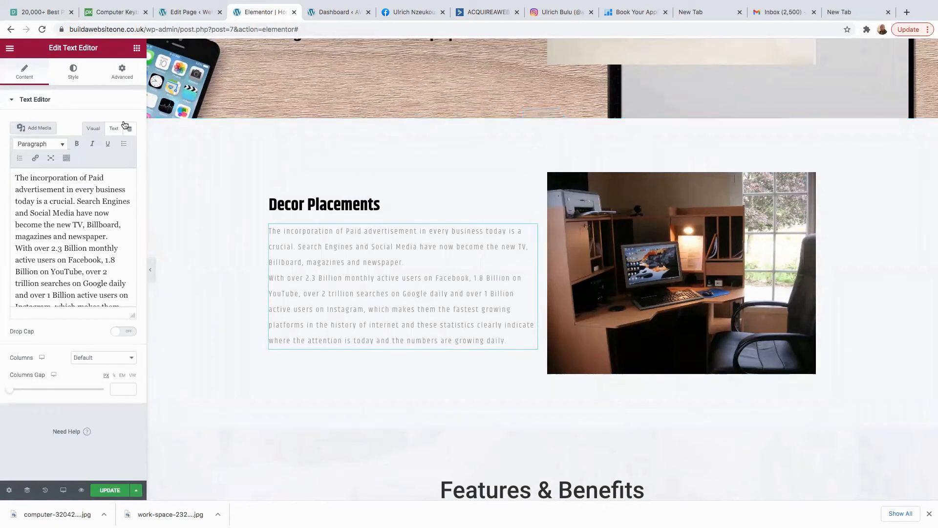
left_click(73, 72)
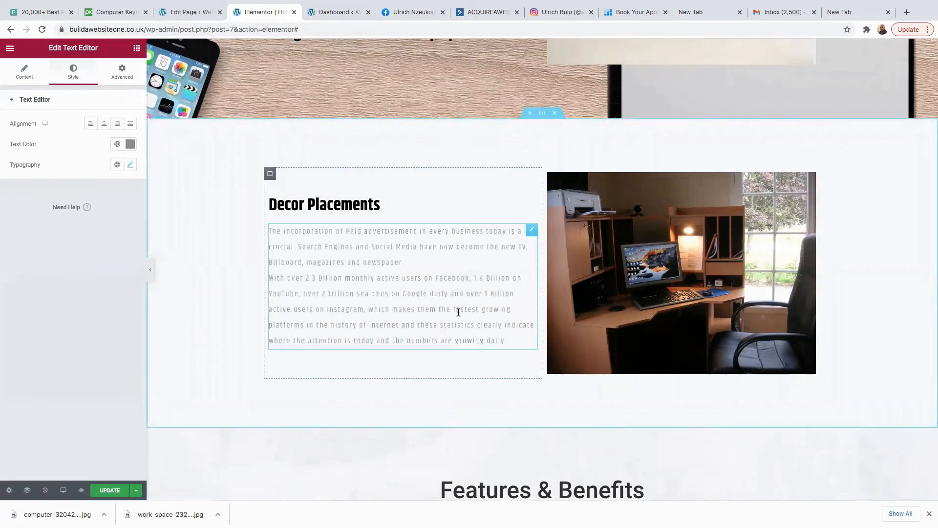
double_click(429, 308)
left_click(362, 273)
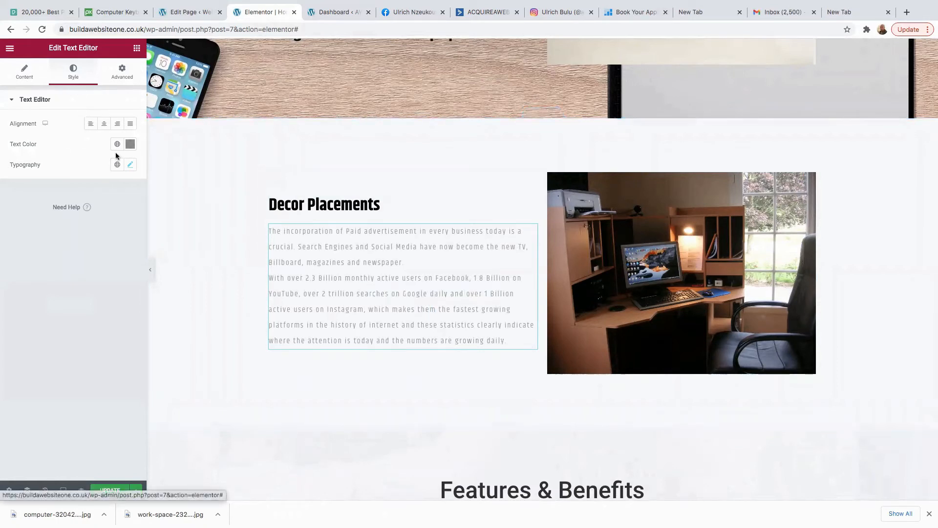
left_click(130, 165)
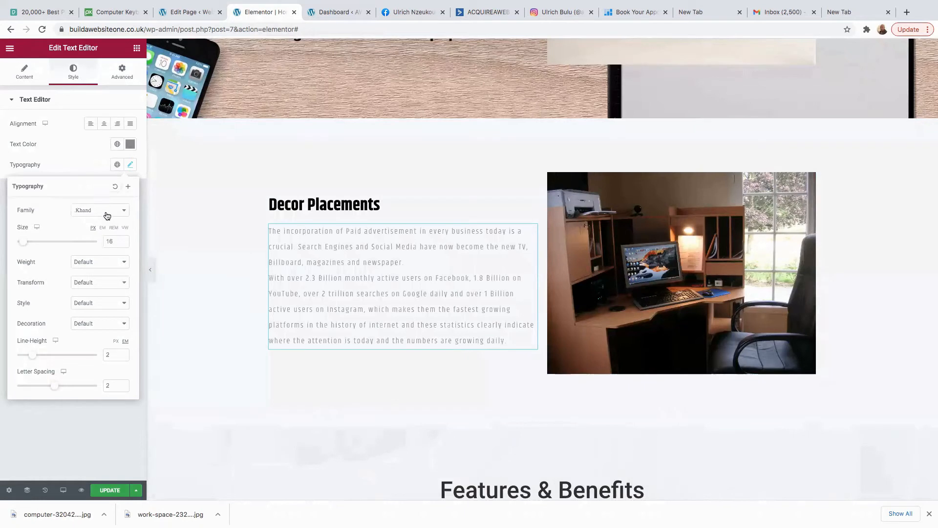
left_click(106, 212)
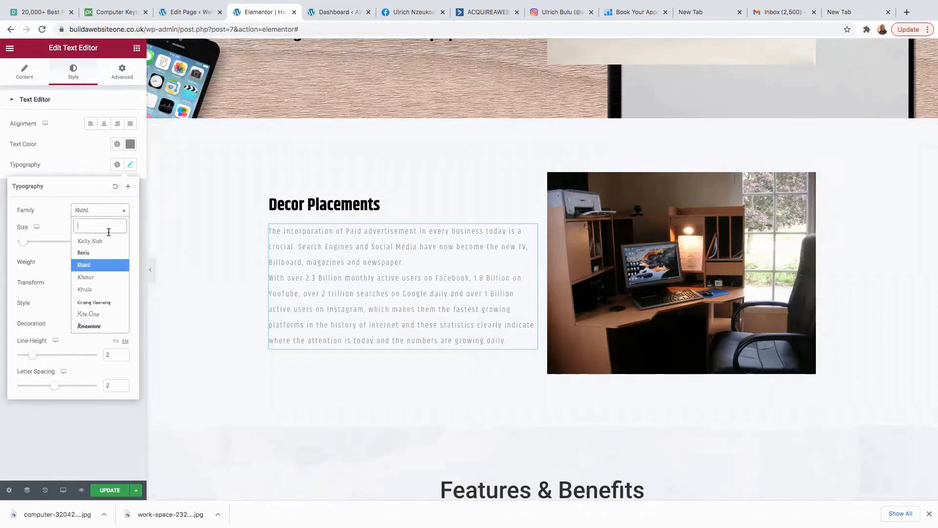
type("pop")
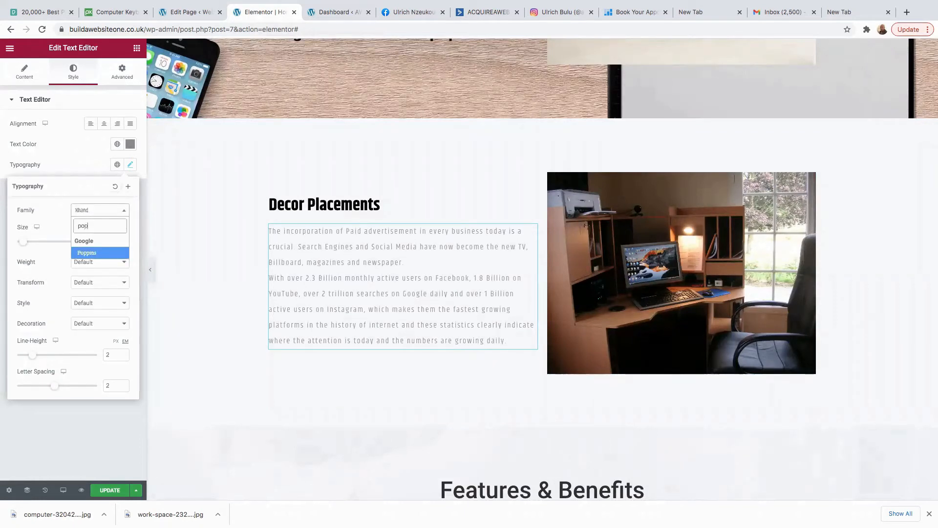
left_click(90, 256)
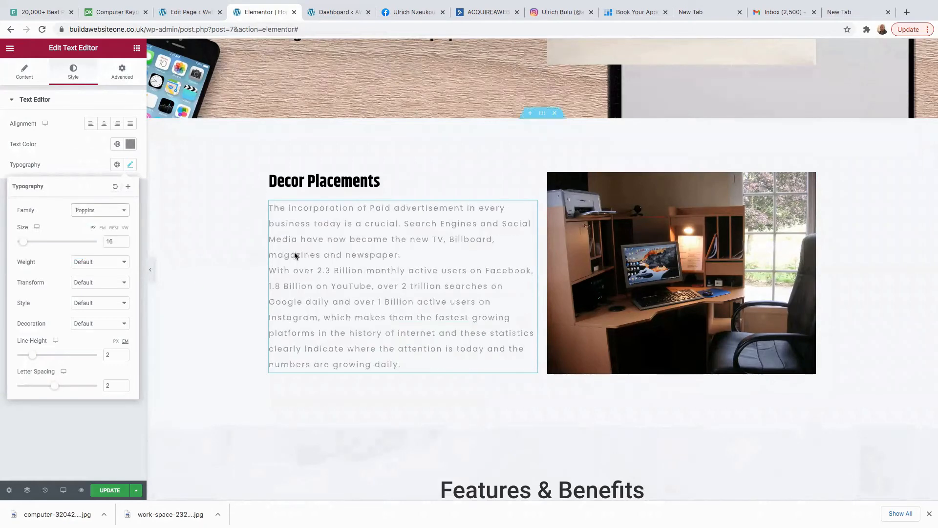
left_click(400, 255)
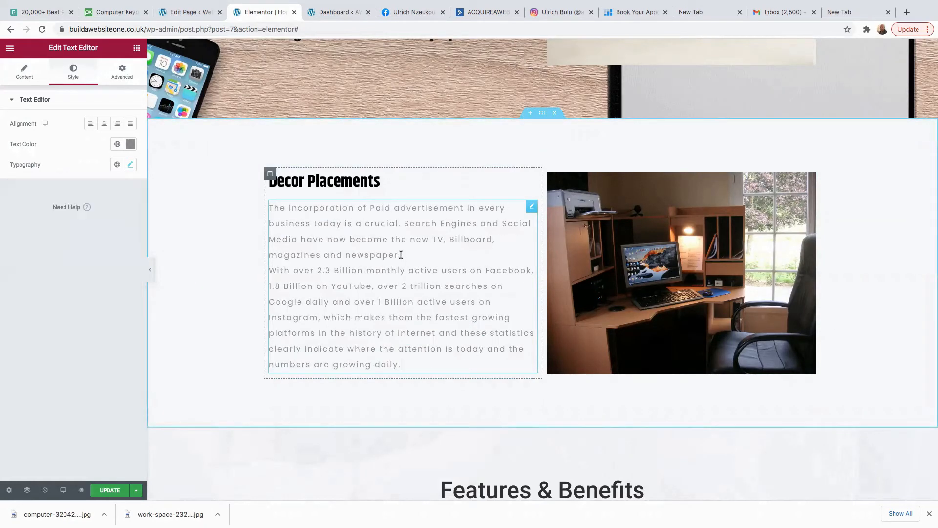
key("Return")
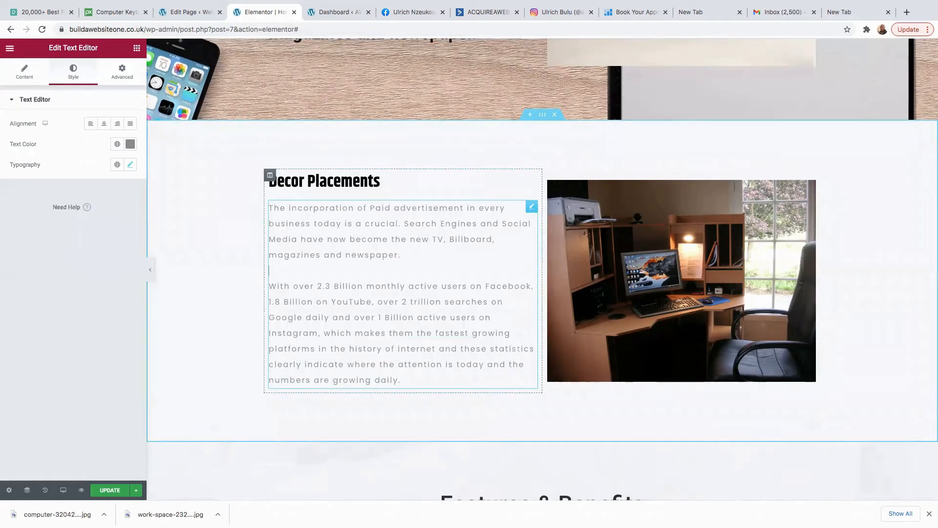
Delete the Lorem ipsum text widget under the Features & Benefits heading.
scroll(419, 282, "up", 6)
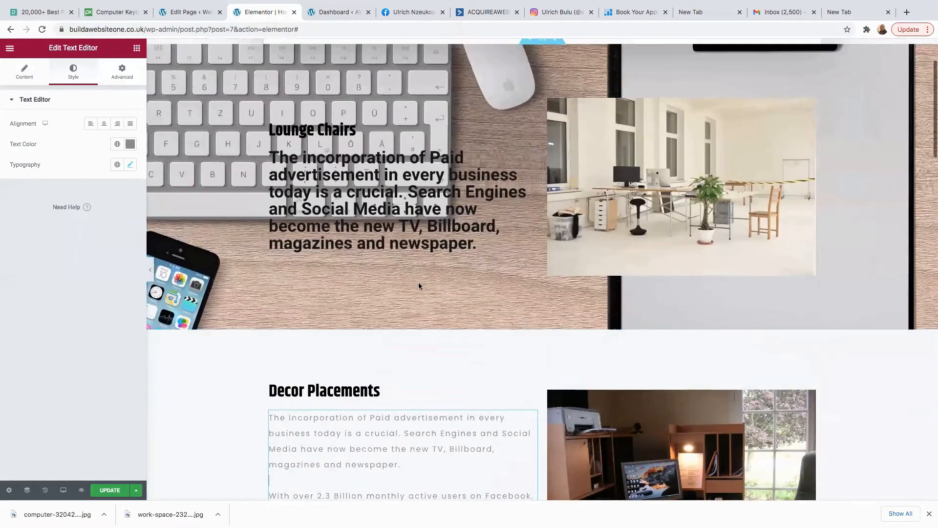
scroll(414, 286, "down", 1)
scroll(414, 286, "down", 15)
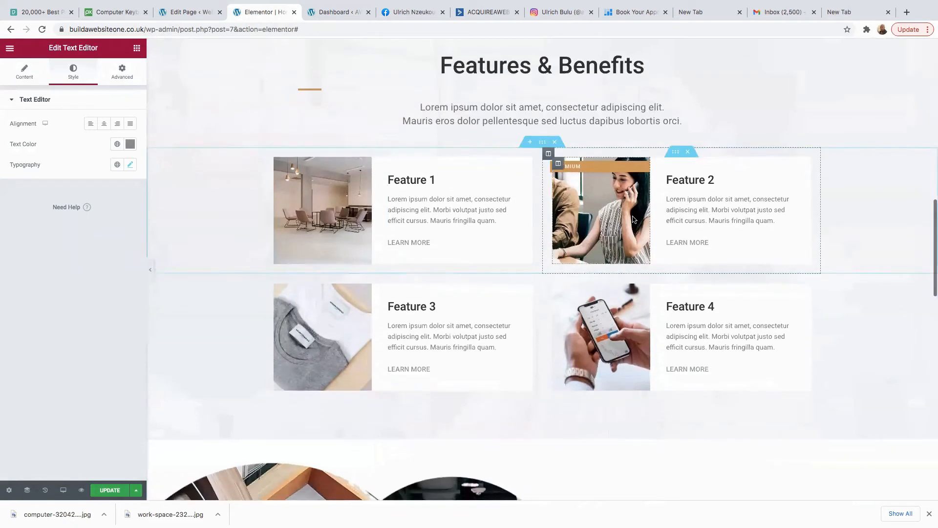
scroll(629, 210, "up", 5)
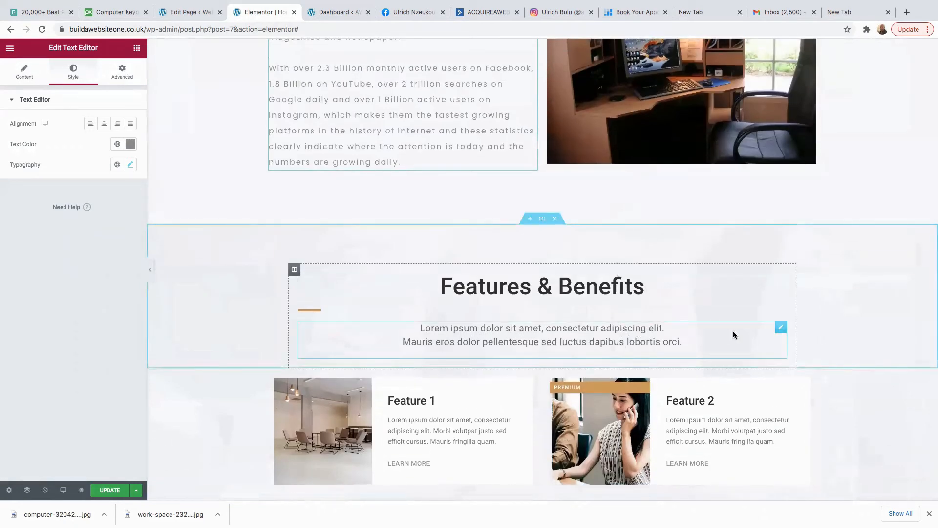
right_click(779, 330)
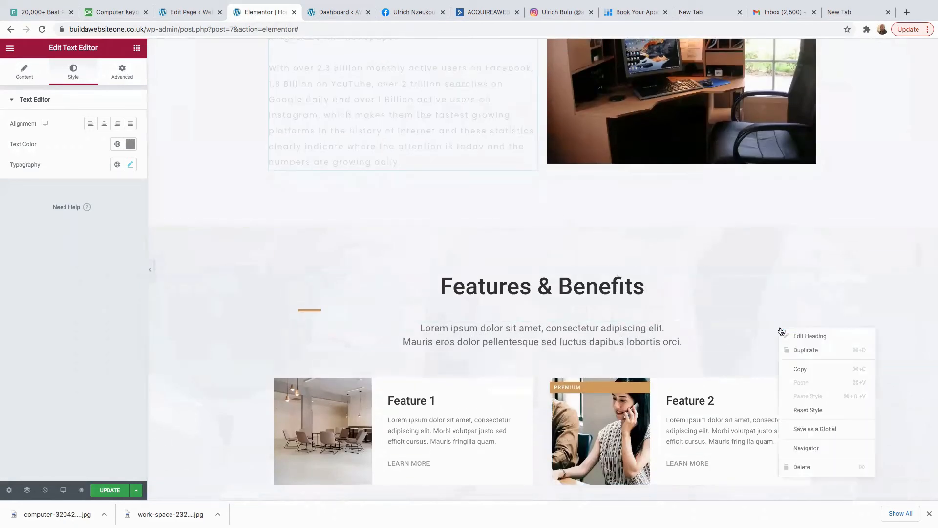
left_click(799, 468)
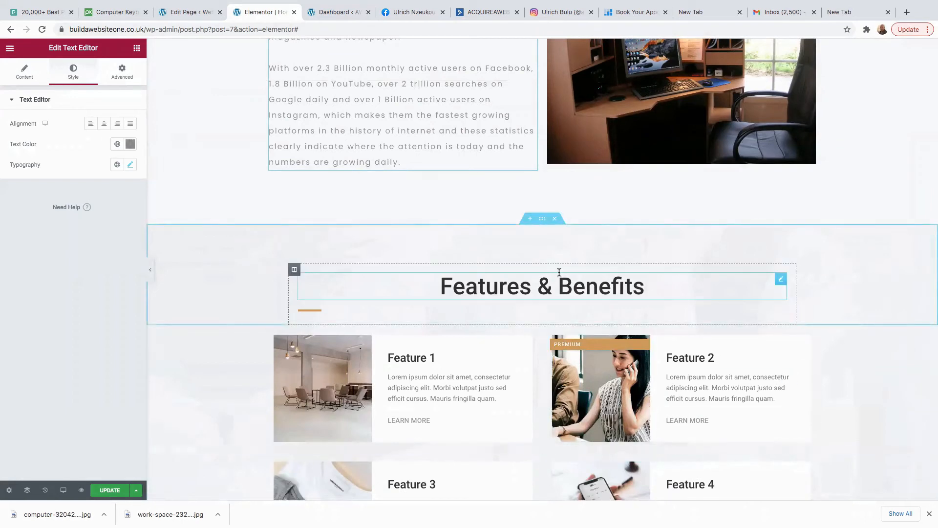
Add an empty section above the photo gallery and browse the Free Blocks template library.
scroll(513, 264, "down", 7)
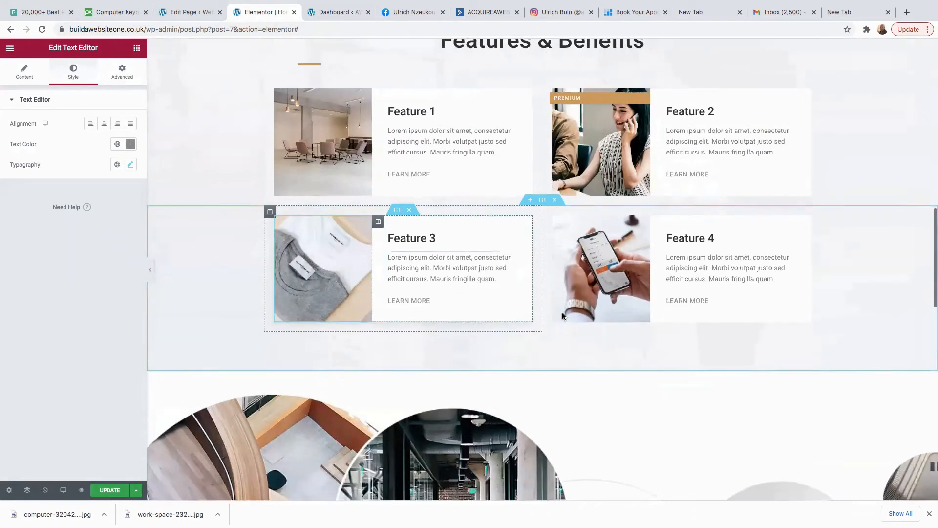
scroll(567, 326, "up", 6)
scroll(567, 323, "down", 5)
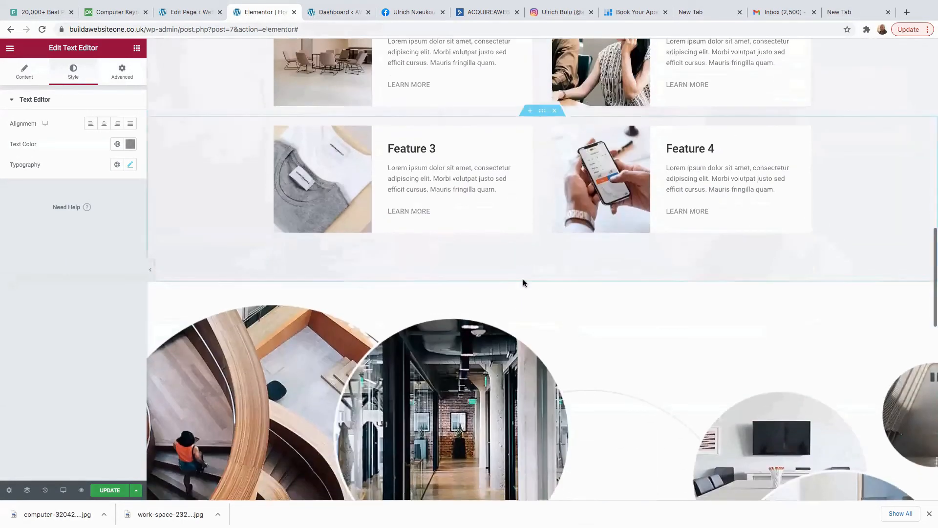
left_click(528, 277)
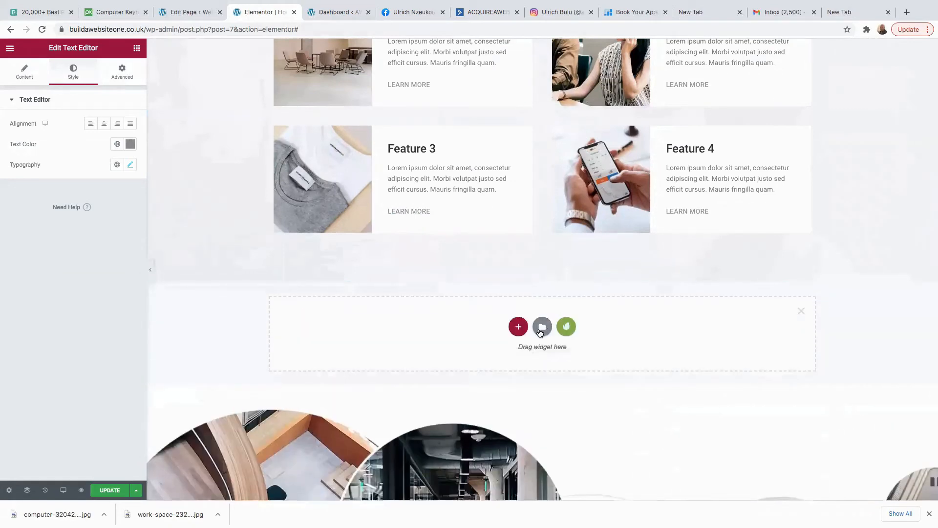
left_click(566, 327)
left_click(561, 98)
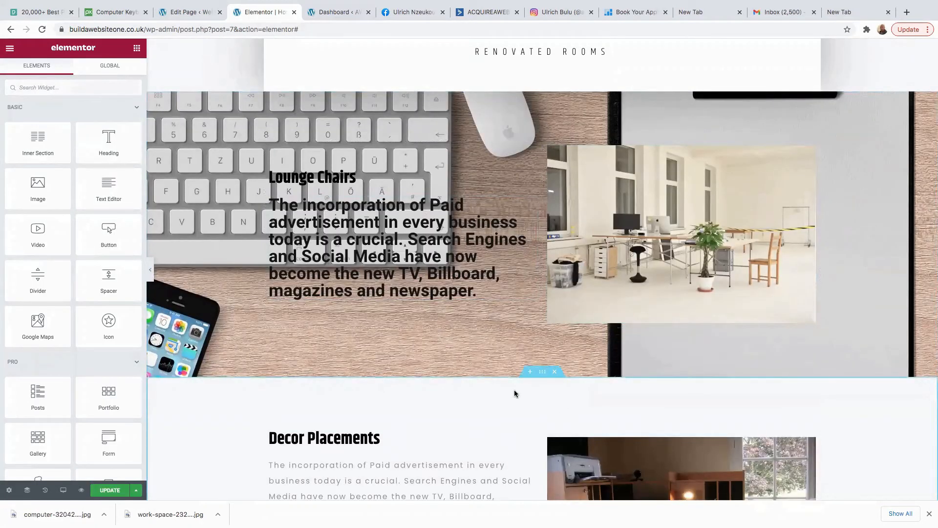
scroll(514, 393, "down", 2)
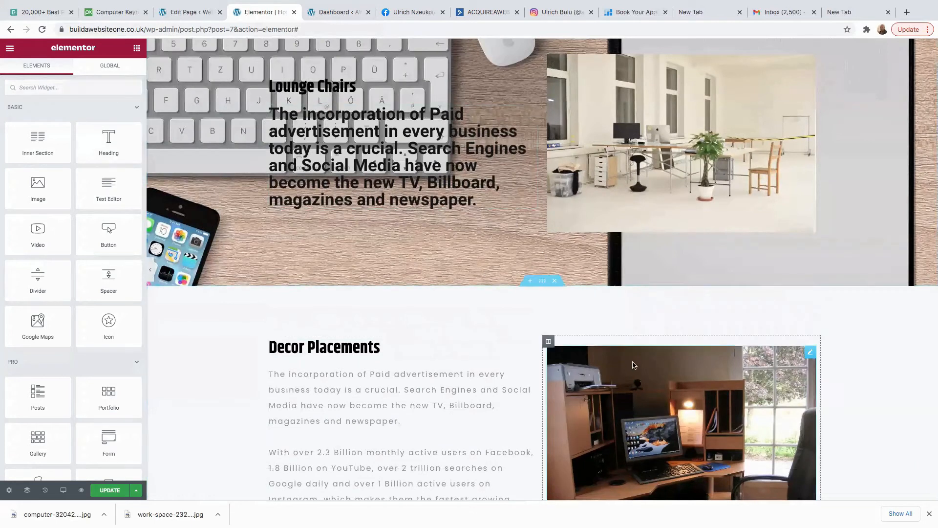
mouse_move(544, 288)
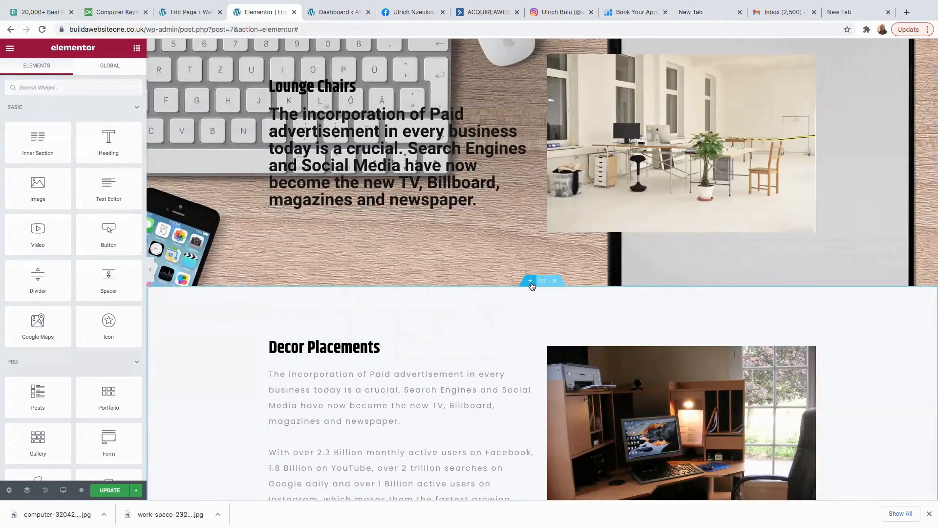
Add a two-column section above Decor Placements with a Heading widget in the left column.
left_click(531, 282)
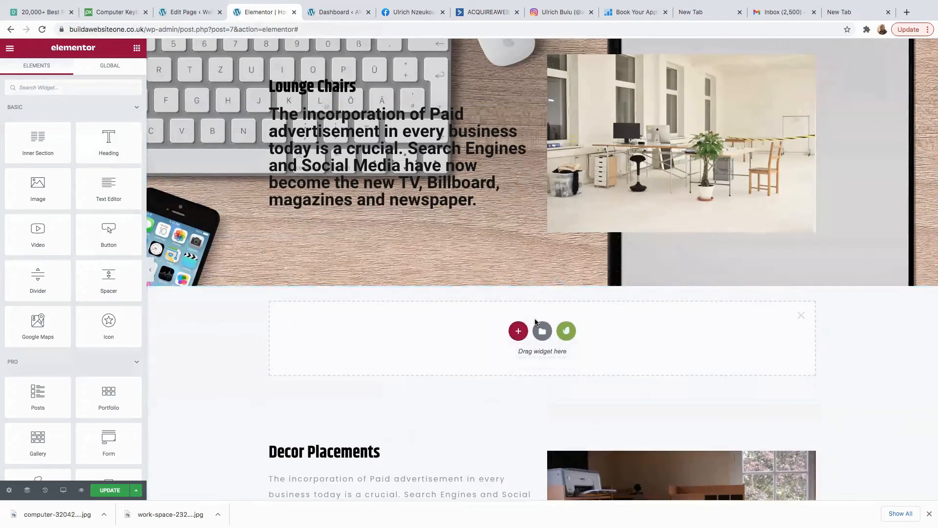
left_click(518, 332)
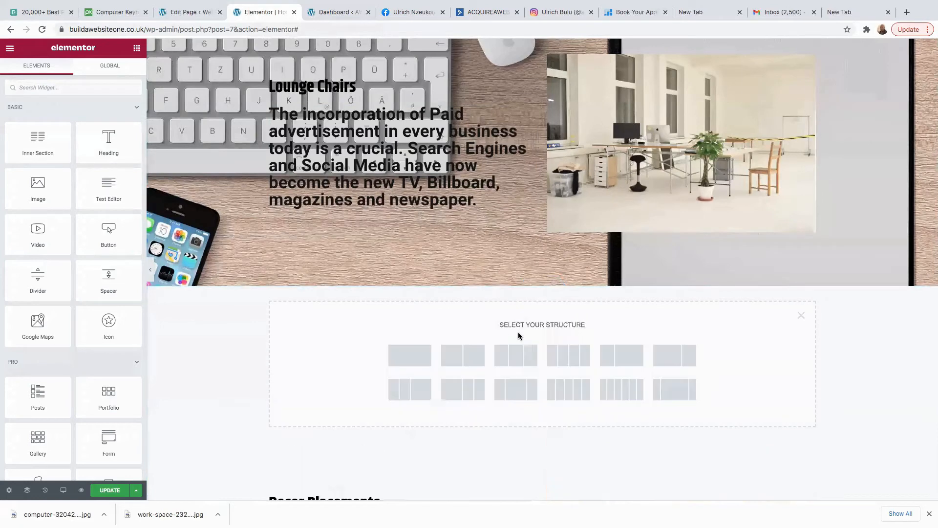
left_click(468, 360)
left_click(385, 296)
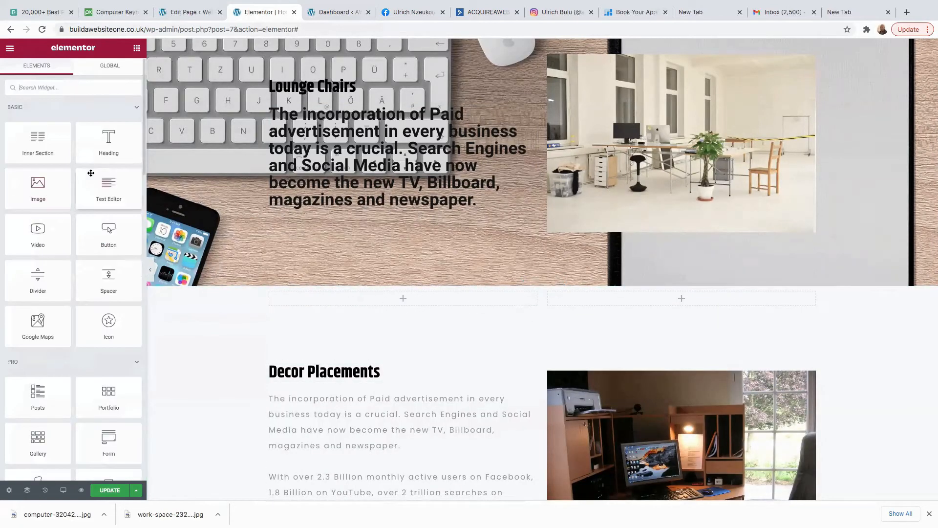
left_click_drag(118, 151, 396, 302)
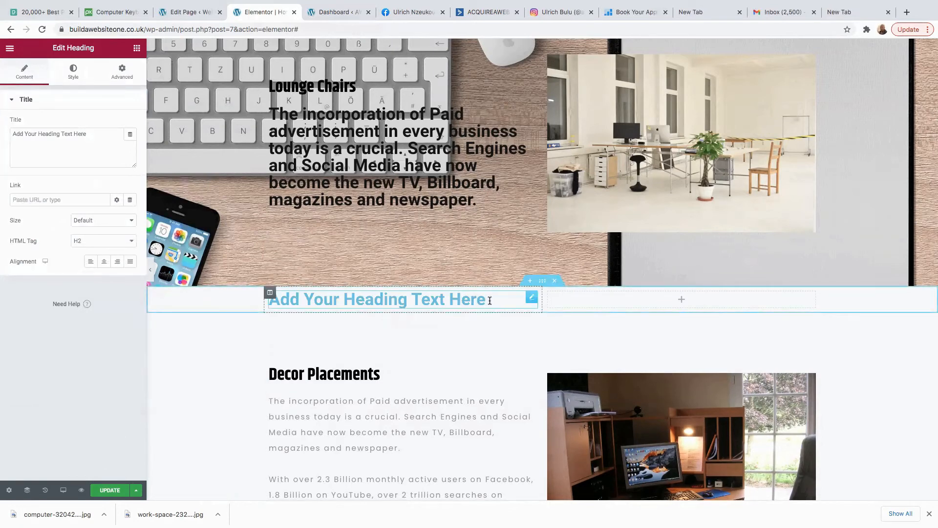
Enter the three-line headline 'Online Businesses are refining the rules in the game…'.
key("BackSpace")
key("BackSpace")
key("BackSpace")
key("BackSpace")
key("BackSpace")
key("BackSpace")
key("BackSpace")
key("BackSpace")
key("BackSpace")
key("BackSpace")
key("BackSpace")
key("BackSpace")
key("BackSpace")
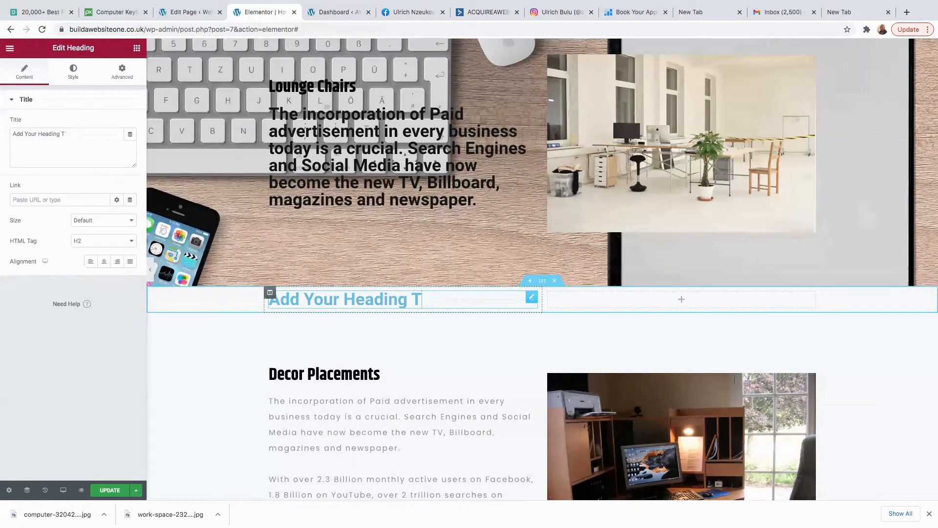
key("super+a")
type("Online Businesses are refining the rules in the game")
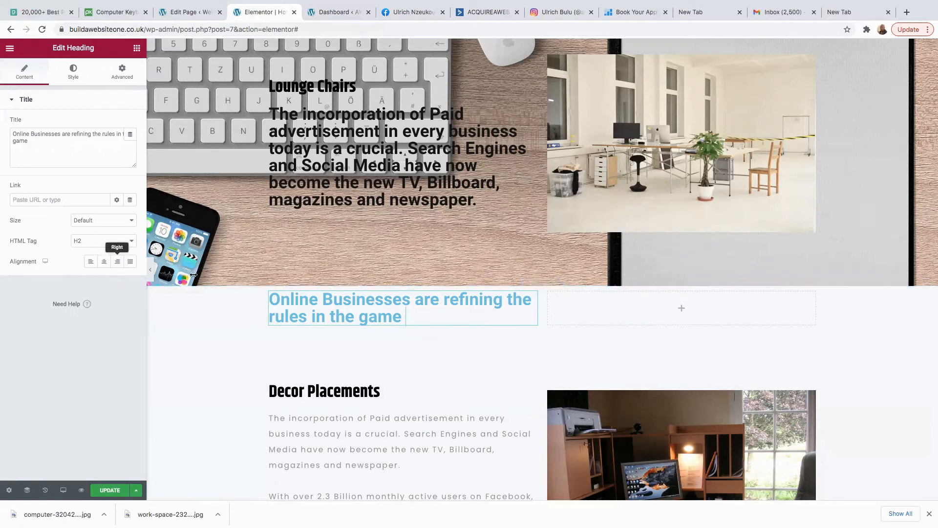
key("Return")
key("Return")
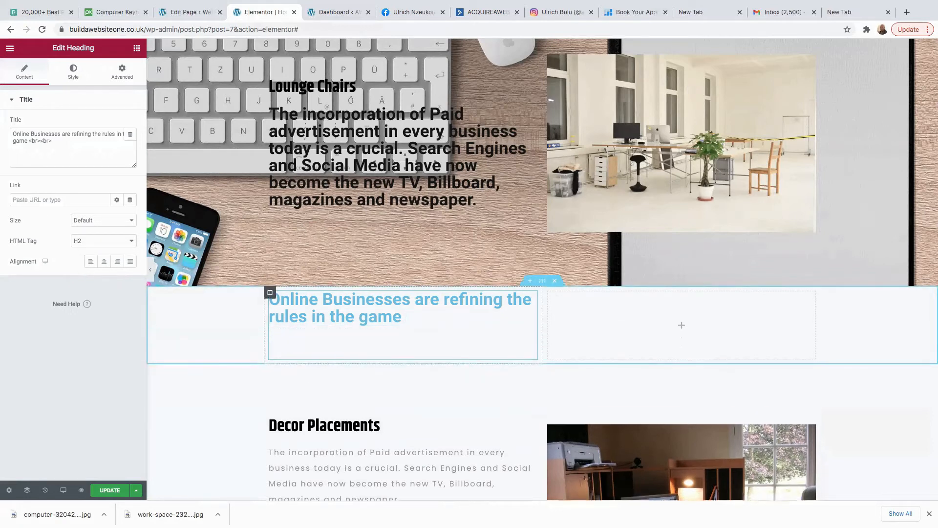
type("Keanr")
key("BackSpace")
key("BackSpace")
key("BackSpace")
type("arne")
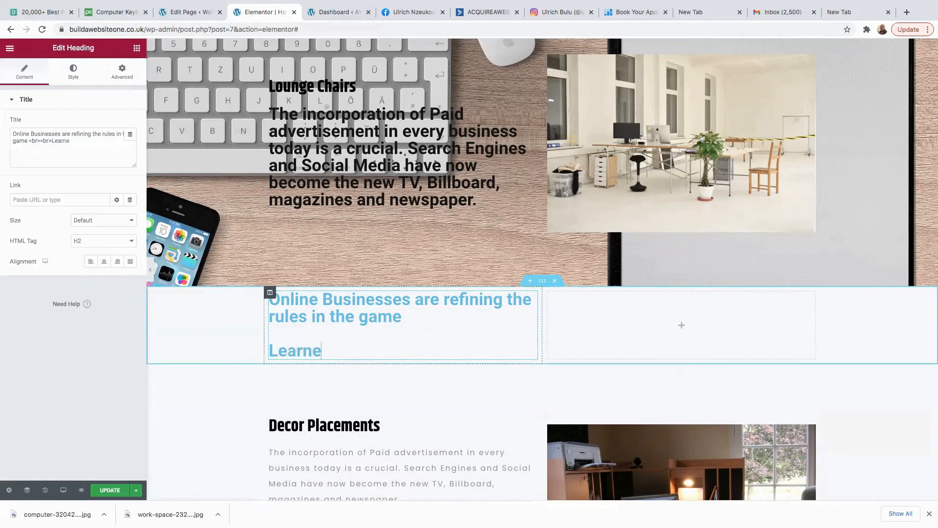
type("How to sta")
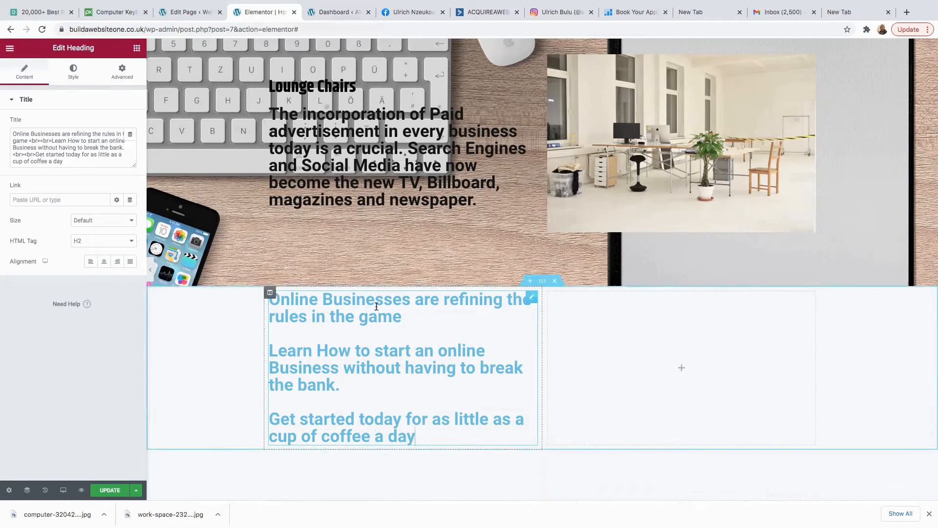
Centre the heading and set its text colour to dark #1E2021.
left_click(103, 262)
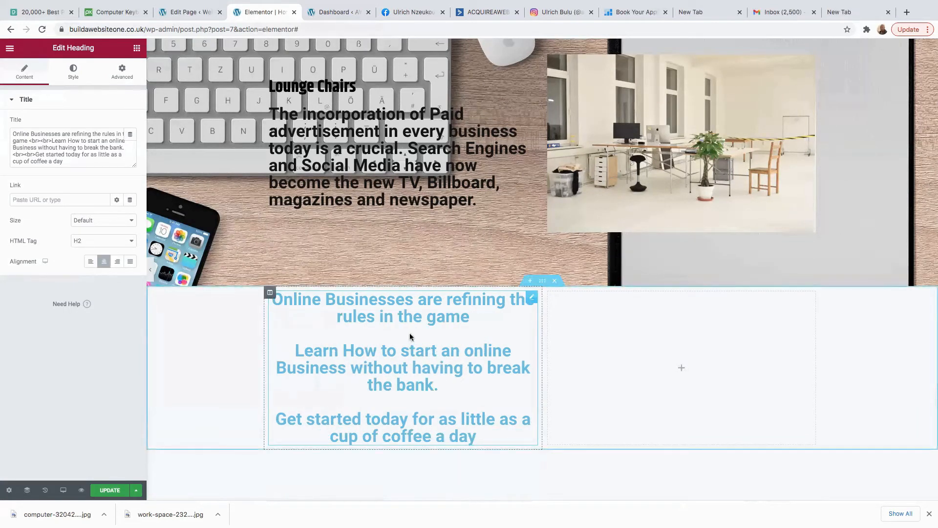
left_click(73, 74)
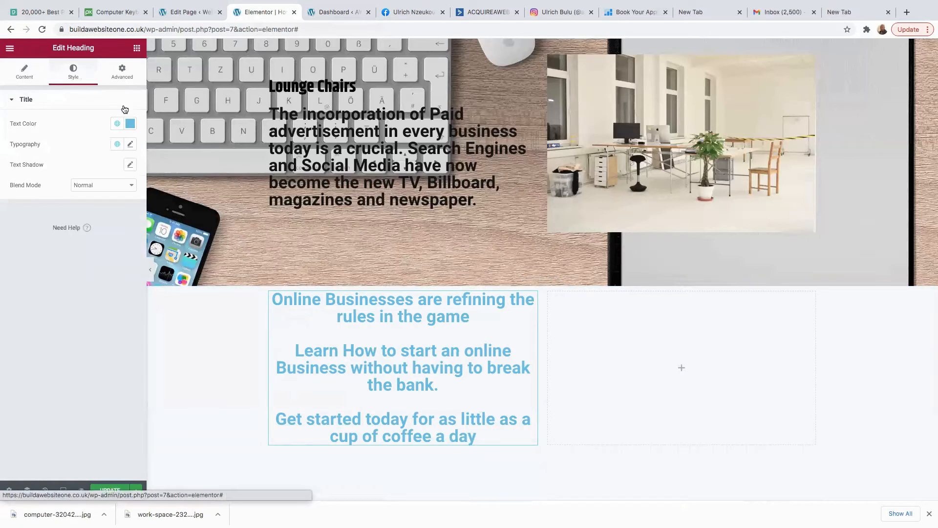
left_click(130, 123)
left_click_drag(75, 169, 26, 234)
mouse_move(568, 296)
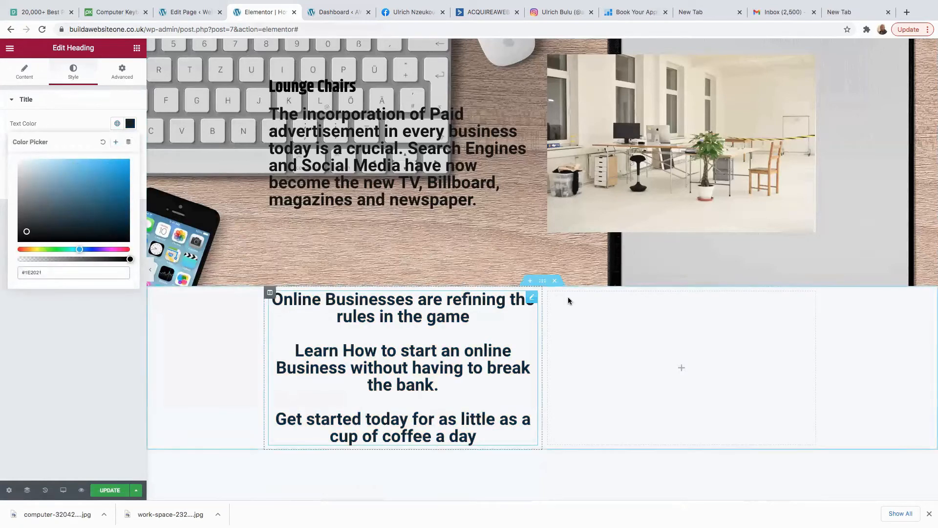
left_click(542, 282)
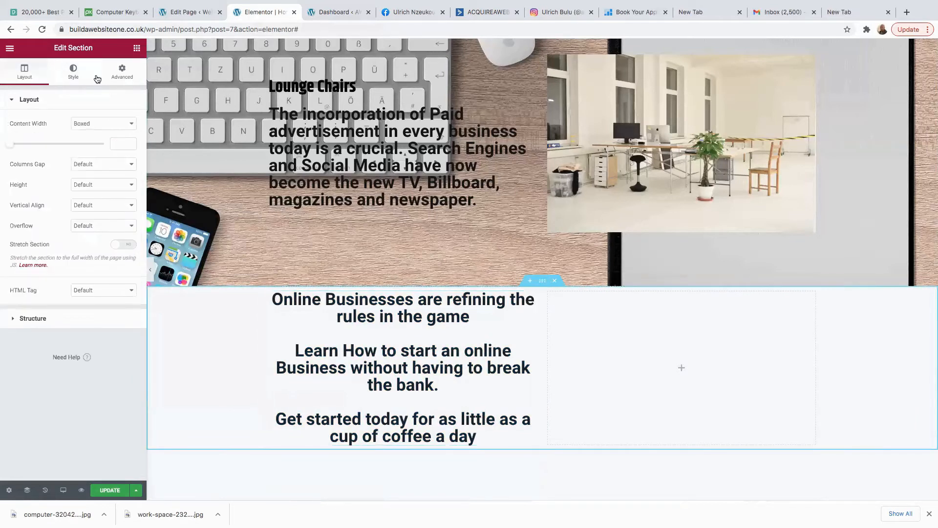
Set the section background to a slideshow gallery of the workspace.jpeg office photo.
left_click(74, 79)
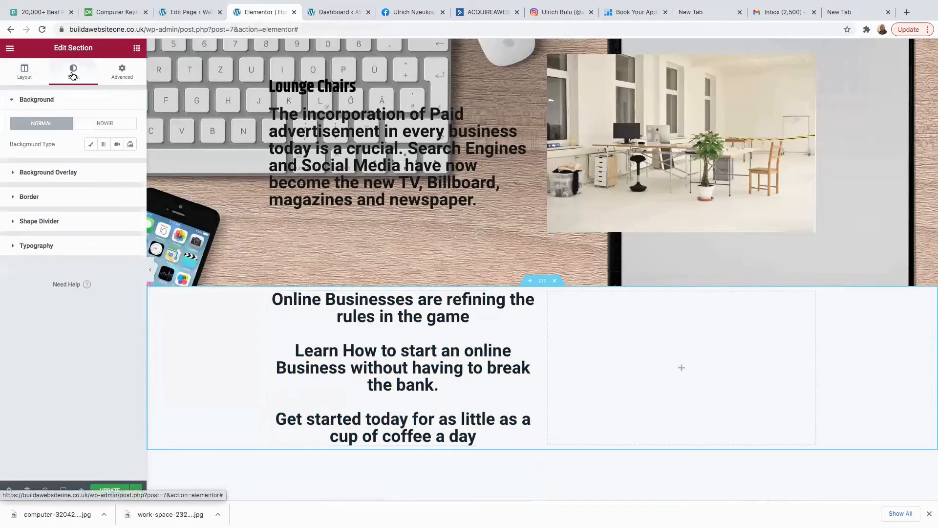
left_click(28, 76)
left_click(74, 73)
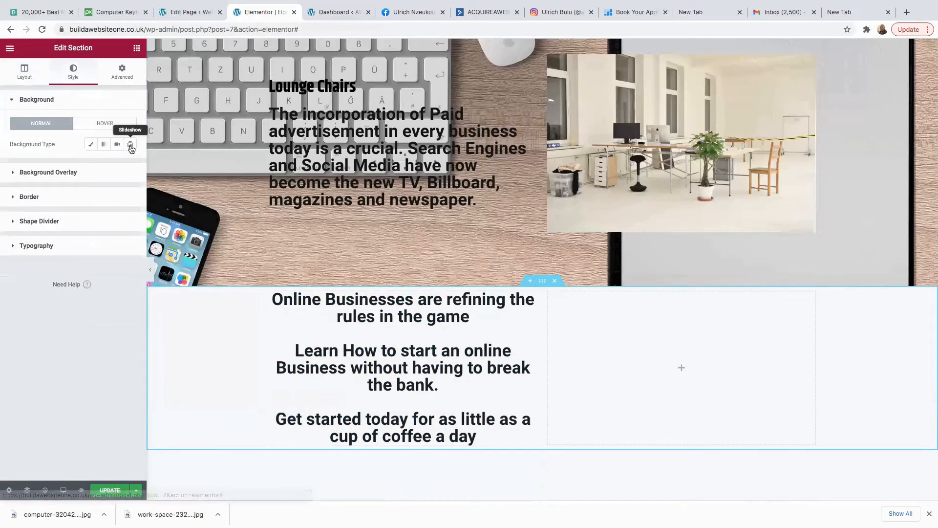
left_click(130, 144)
left_click(27, 191)
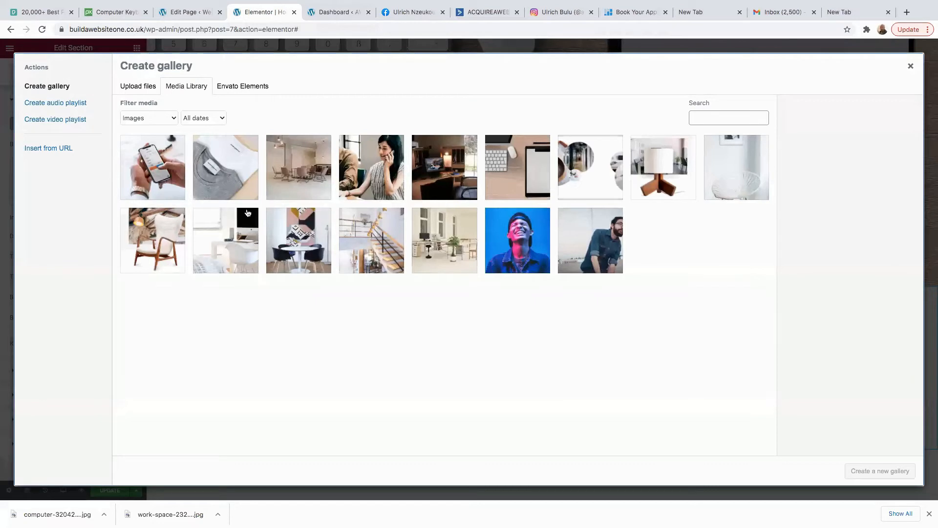
left_click(451, 249)
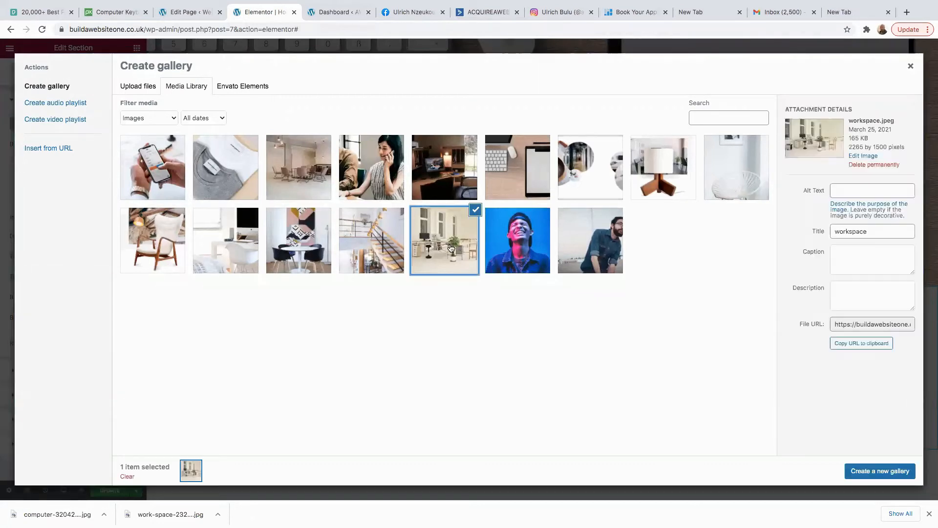
left_click(885, 473)
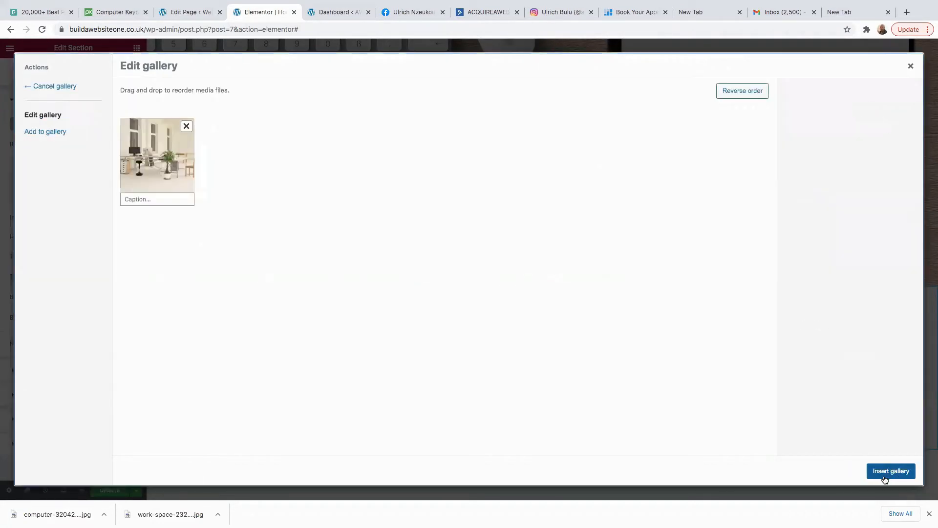
left_click(887, 472)
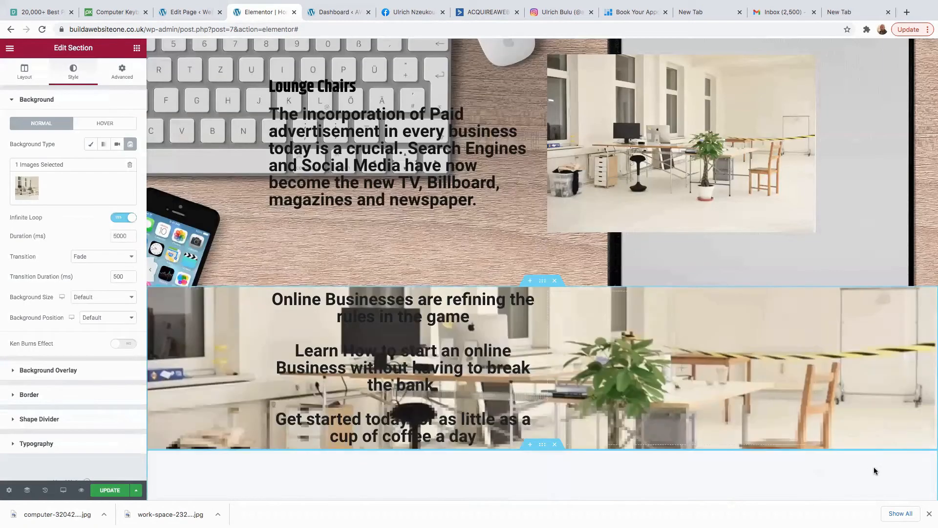
left_click(682, 368)
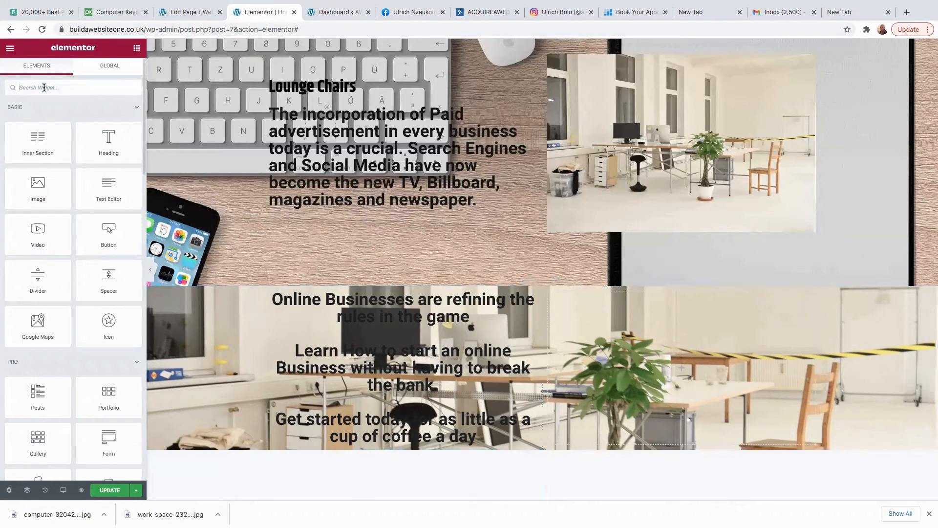
Drag a Form widget into the right column and a Spacer into a new one-column section above.
type("form")
left_click_drag(38, 120, 706, 371)
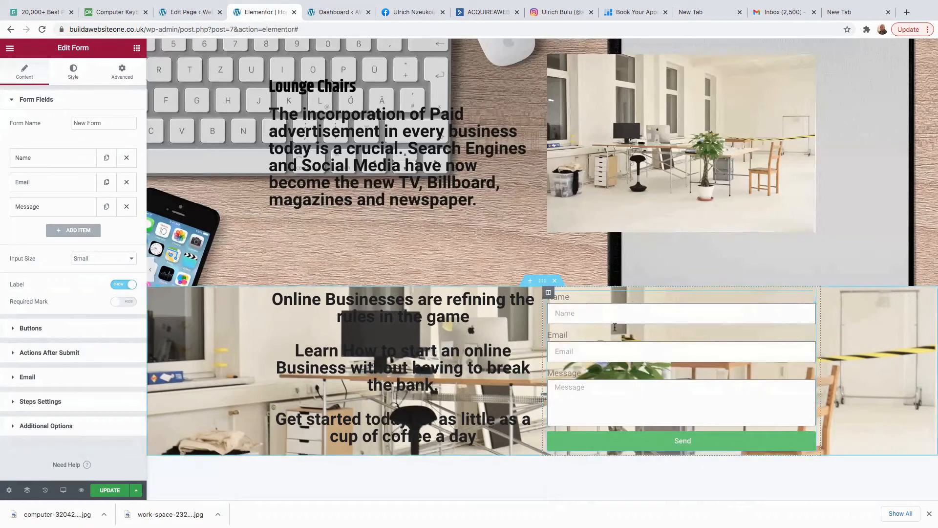
scroll(629, 370, "up", 2)
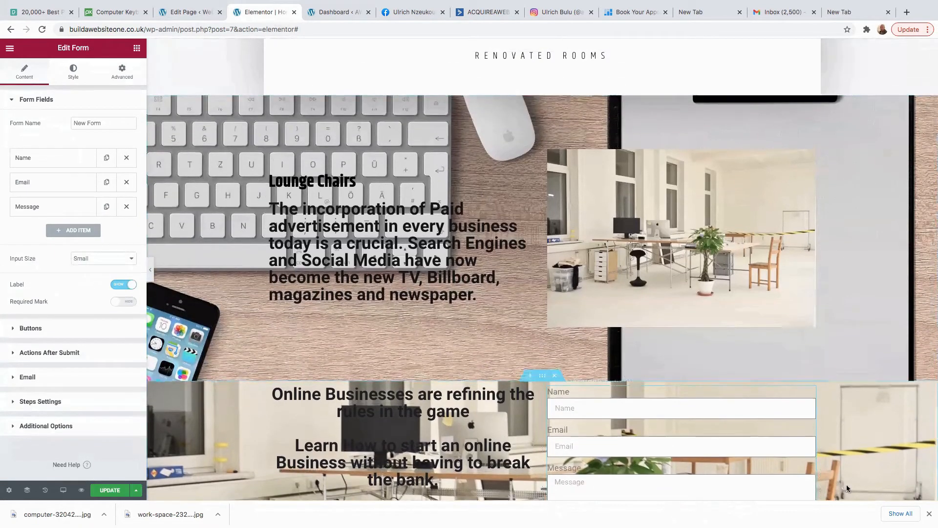
left_click(530, 375)
left_click(519, 427)
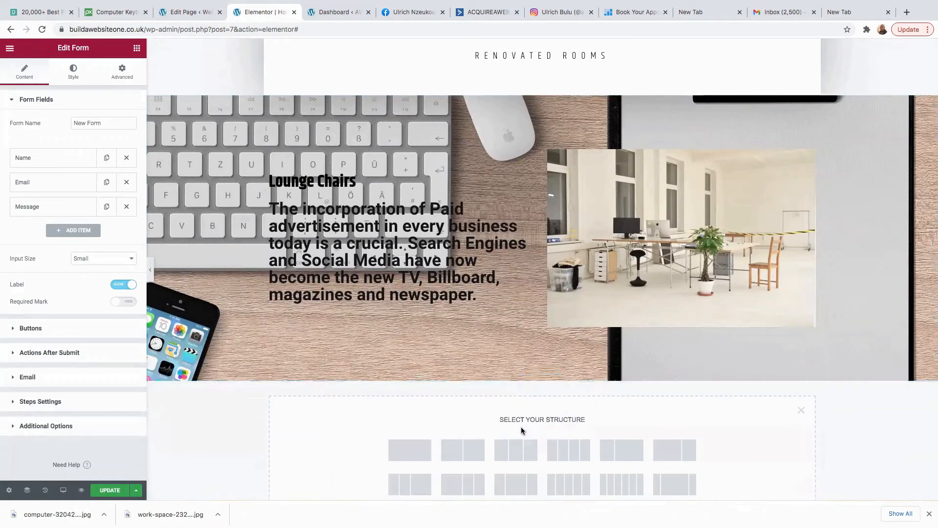
left_click(420, 456)
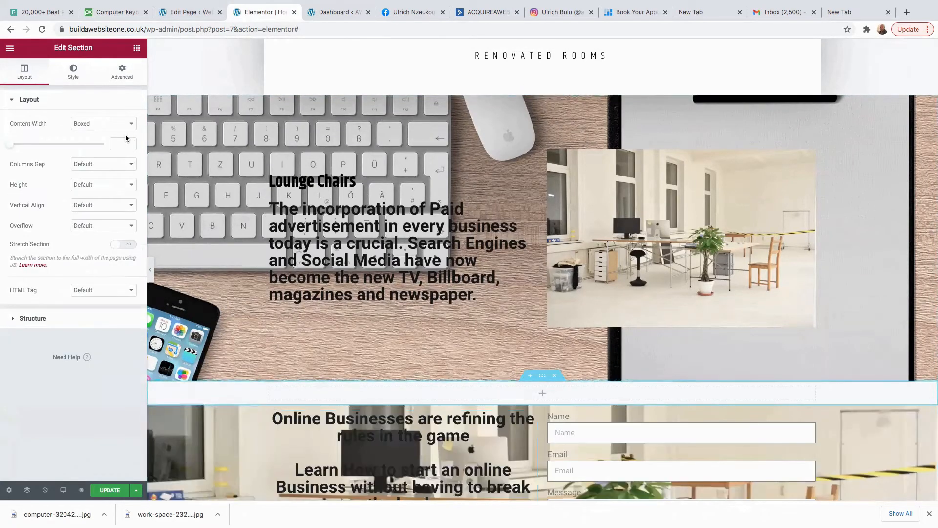
left_click(543, 395)
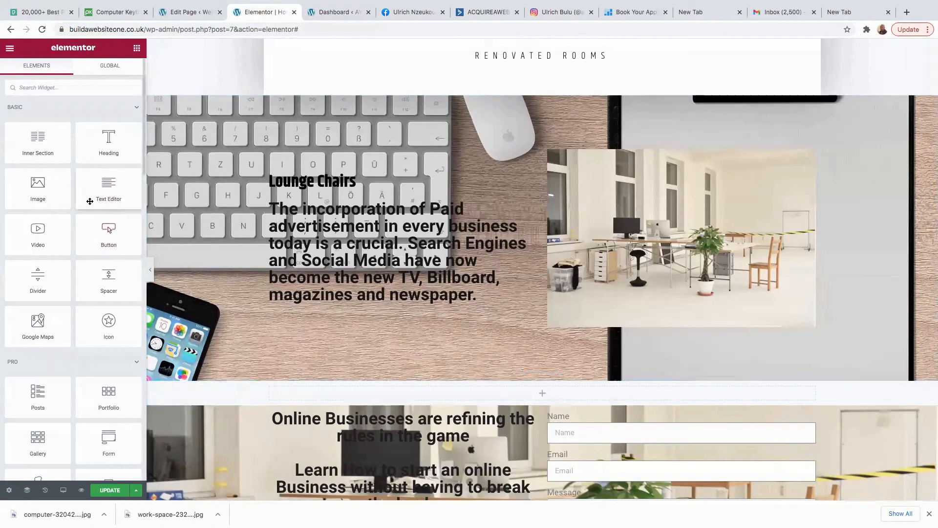
left_click_drag(108, 278, 564, 400)
scroll(563, 396, "down", 3)
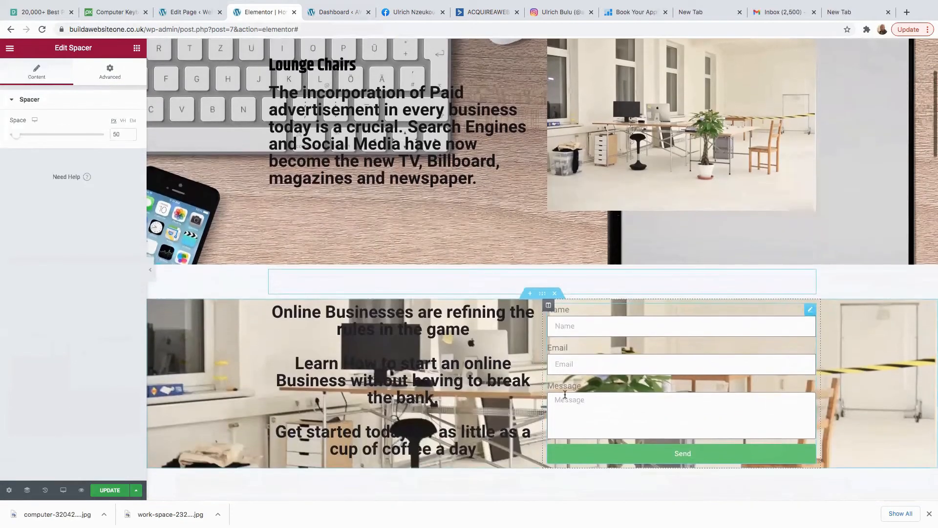
Delete the Message field from the contact form.
left_click(641, 425)
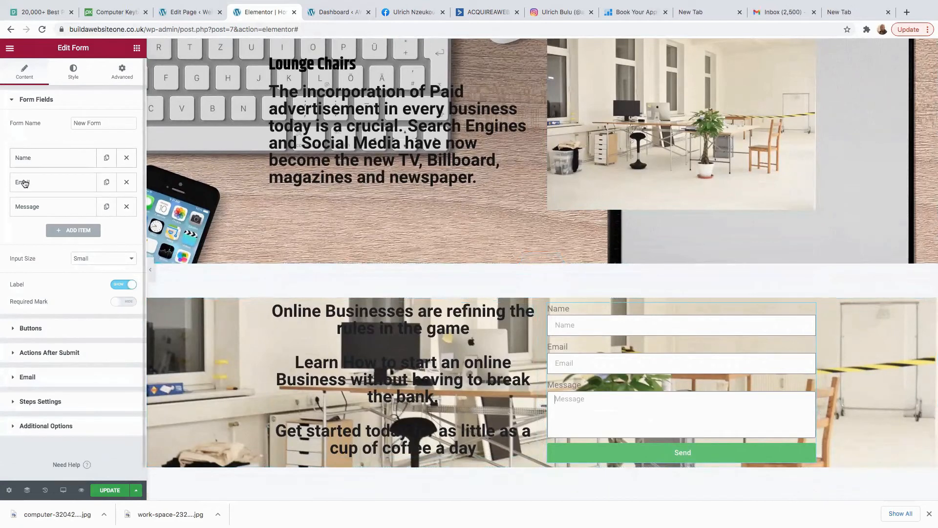
left_click(127, 208)
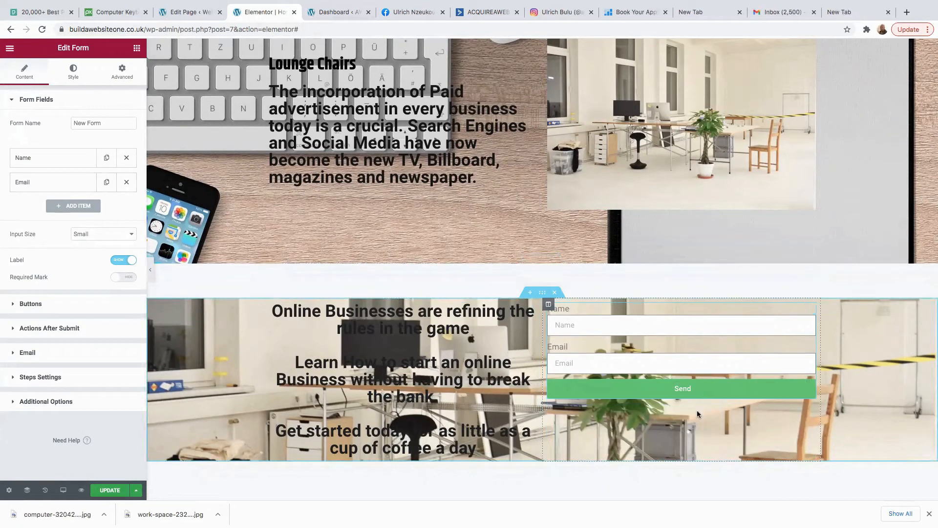
left_click_drag(549, 305, 549, 307)
left_click(549, 305)
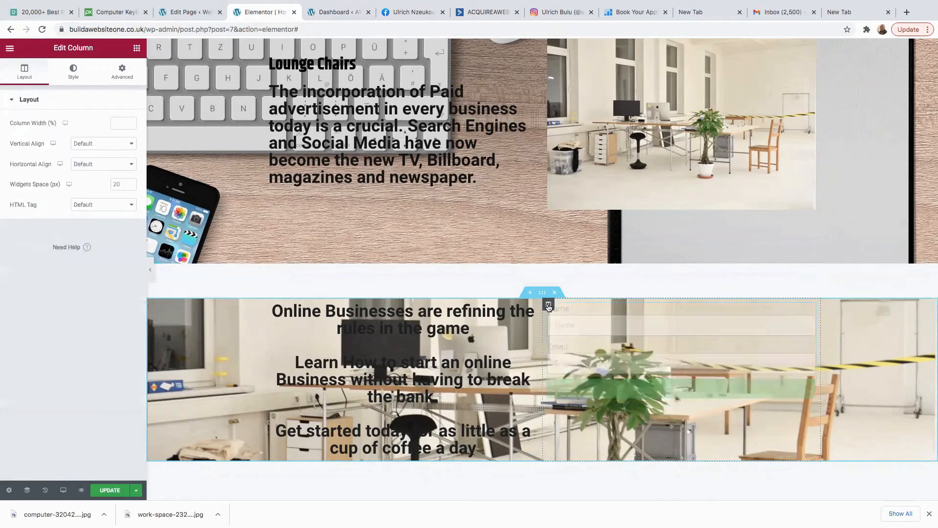
Raise the form column's linked margin to 38 px on all sides.
left_click(120, 71)
left_click(31, 138)
left_click(31, 138)
left_click(30, 137)
left_click(31, 133)
left_click(32, 133)
left_click(31, 134)
left_click(31, 134)
left_click(31, 134)
left_click(31, 133)
left_click(31, 133)
left_click(31, 133)
left_click(32, 134)
left_click(31, 134)
left_click(32, 133)
left_click(31, 134)
left_click(32, 134)
left_click(31, 133)
left_click(31, 134)
left_click(31, 134)
left_click(31, 133)
left_click(32, 133)
left_click(31, 133)
left_click(31, 134)
left_click(31, 133)
left_click(31, 133)
left_click(31, 133)
left_click(32, 133)
left_click(31, 132)
left_click(32, 132)
left_click(32, 132)
left_click(31, 132)
left_click(31, 132)
left_click(31, 132)
left_click(31, 132)
left_click(31, 132)
left_click(31, 131)
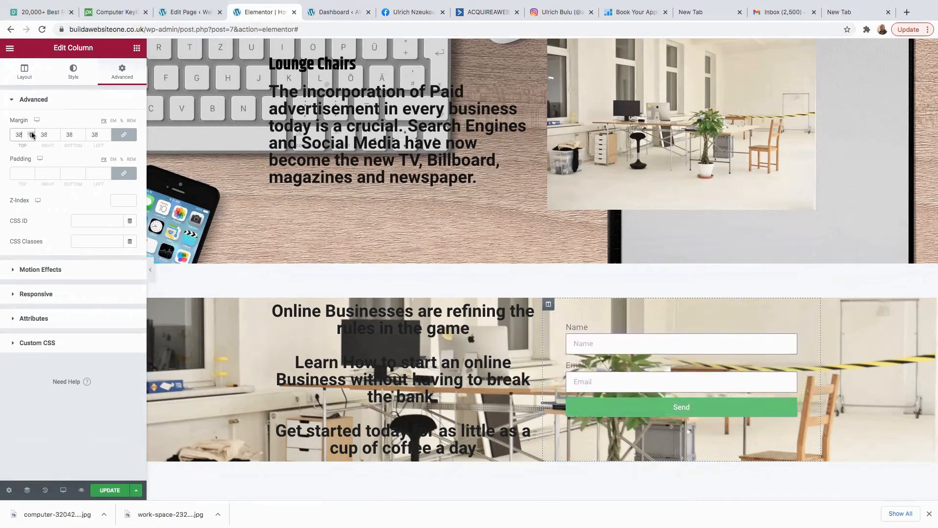
left_click(654, 342)
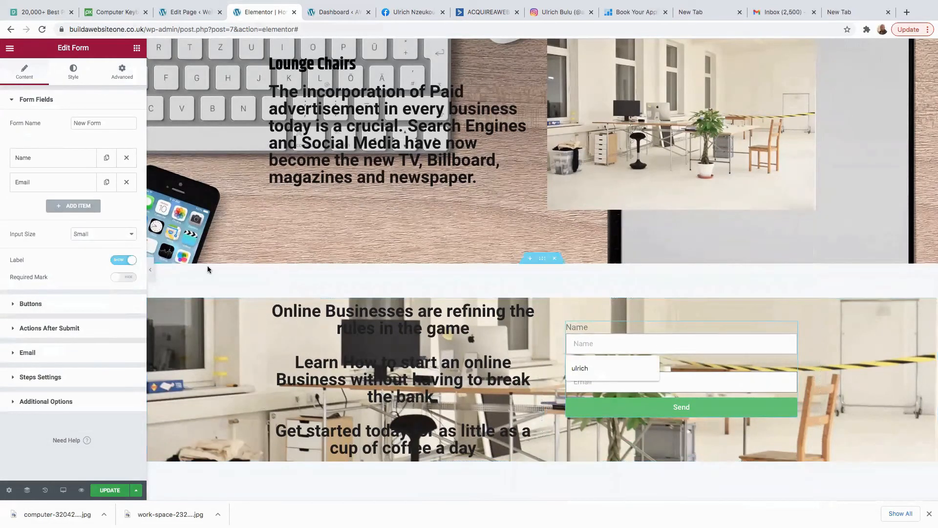
left_click(693, 366)
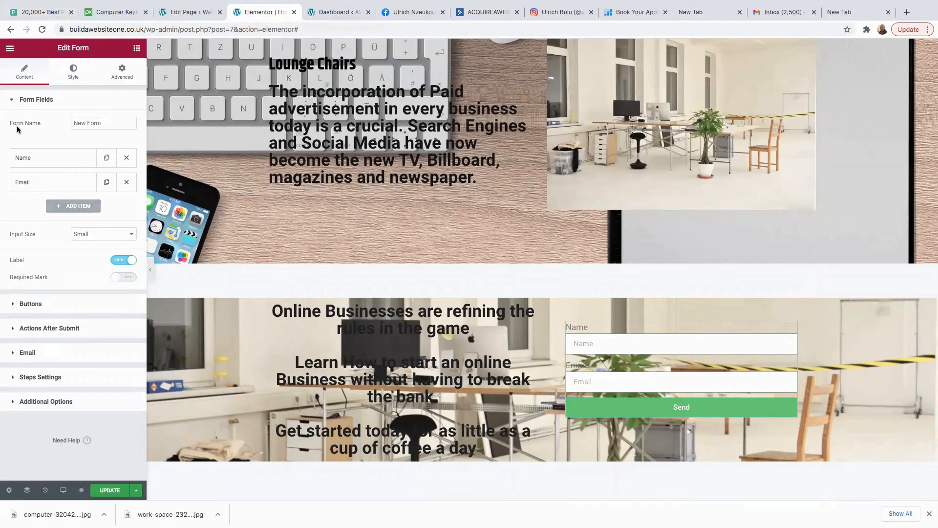
Change the Form Name field to 'Optin form' and return to the form's settings.
left_click(108, 126)
key("BackSpace")
type("Optin form")
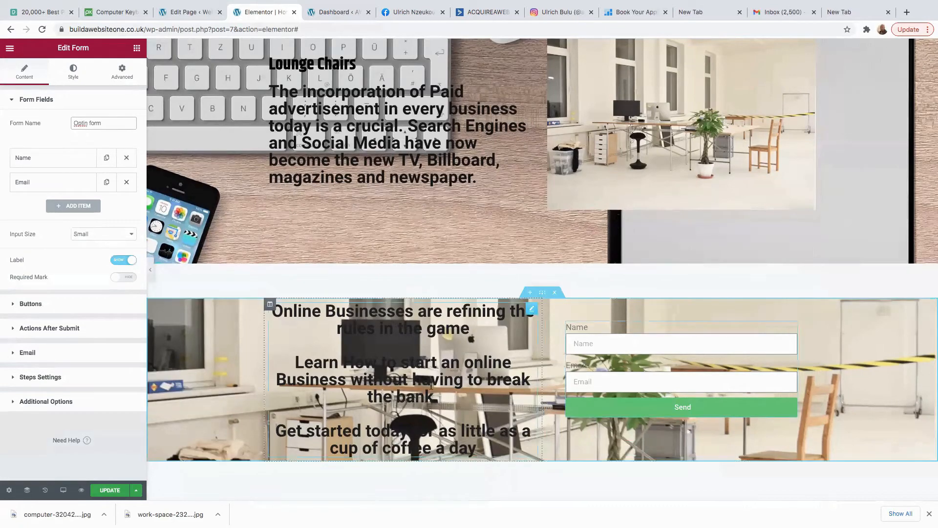
scroll(428, 405, "down", 2)
scroll(429, 401, "up", 3)
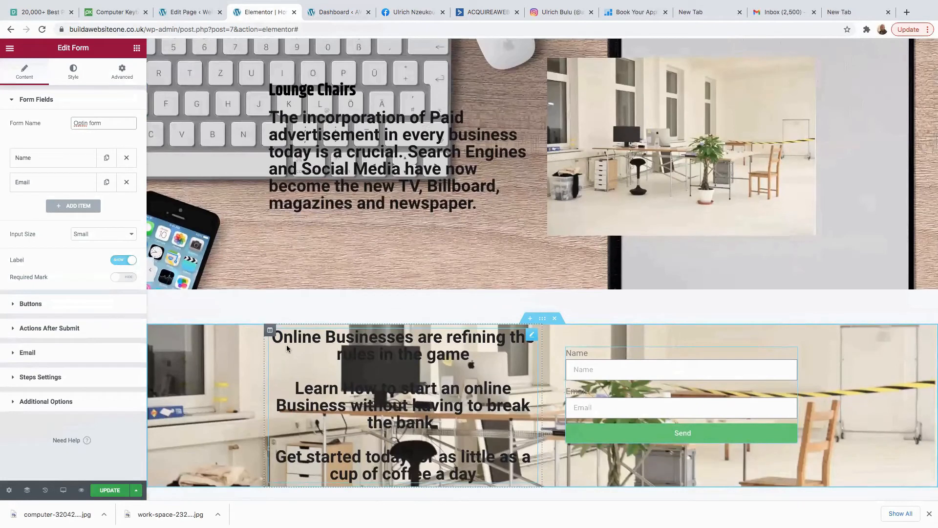
left_click(387, 360)
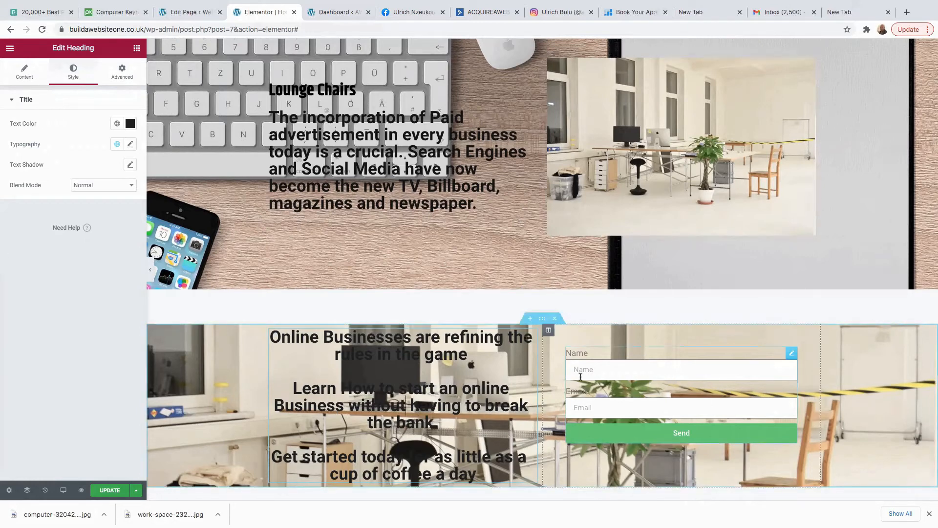
left_click(600, 370)
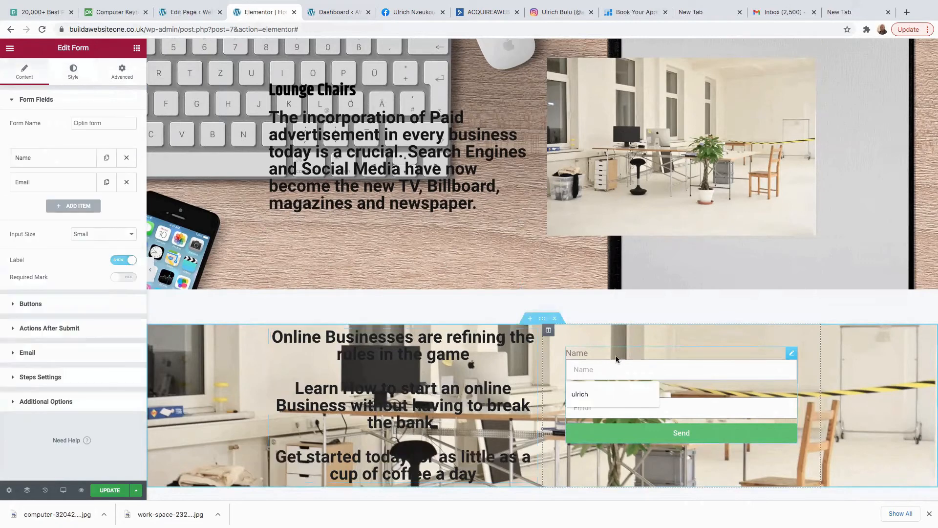
Change the submit button text from 'Send' to 'Yes I want this offer'.
left_click(14, 306)
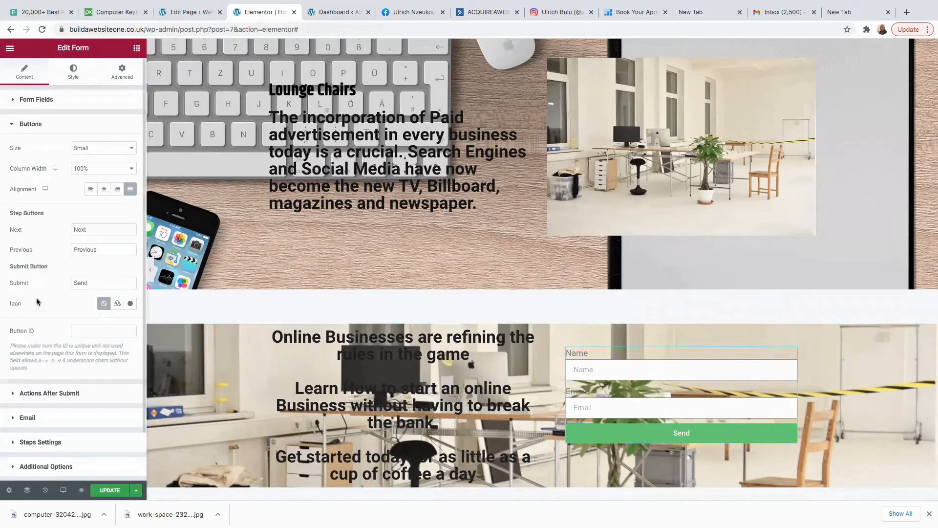
scroll(15, 149, "down", 1)
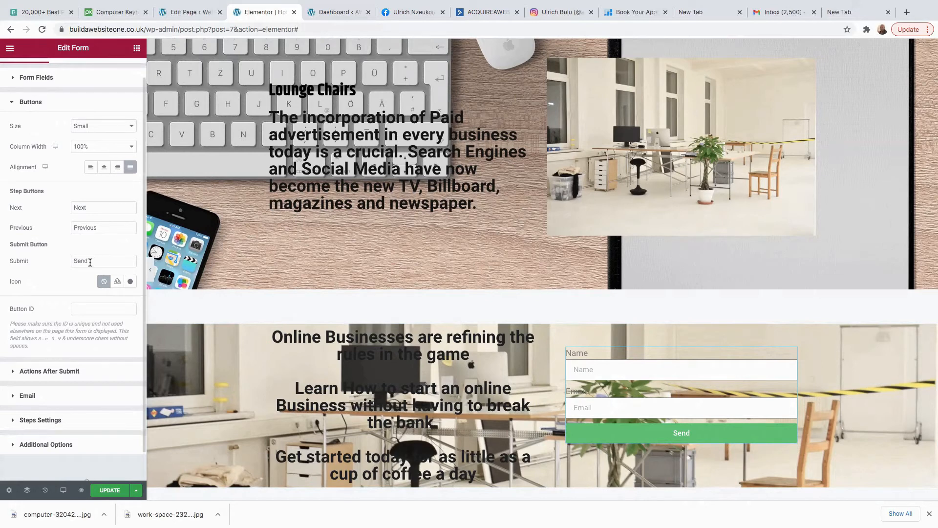
left_click(92, 262)
key("BackSpace")
key("BackSpace")
key("BackSpace")
key("BackSpace")
type("Yes i WANT")
key("BackSpace")
key("BackSpace")
key("BackSpace")
key("BackSpace")
key("BackSpace")
key("BackSpace")
key("BackSpace")
type("I want this offer")
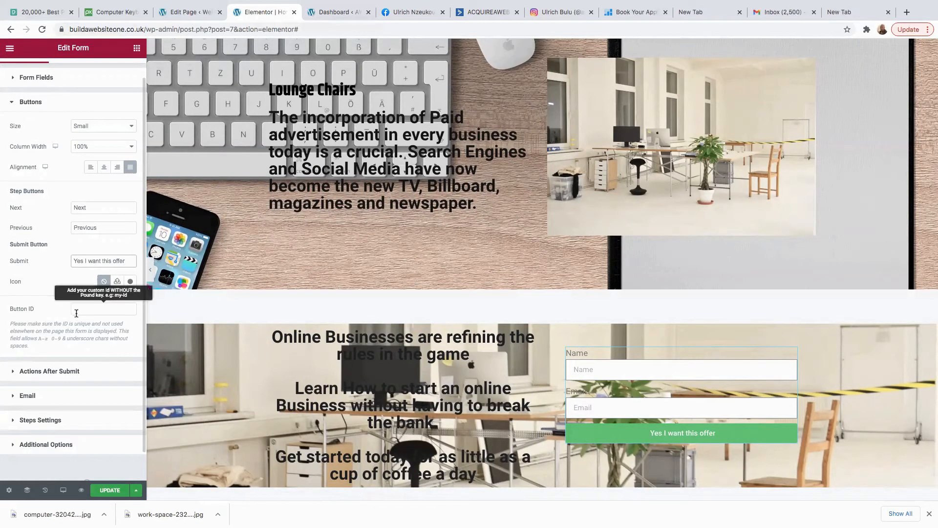
Insert a right-arrow icon from the Icon Library before the button text, with icon spacing 8.
left_click(130, 282)
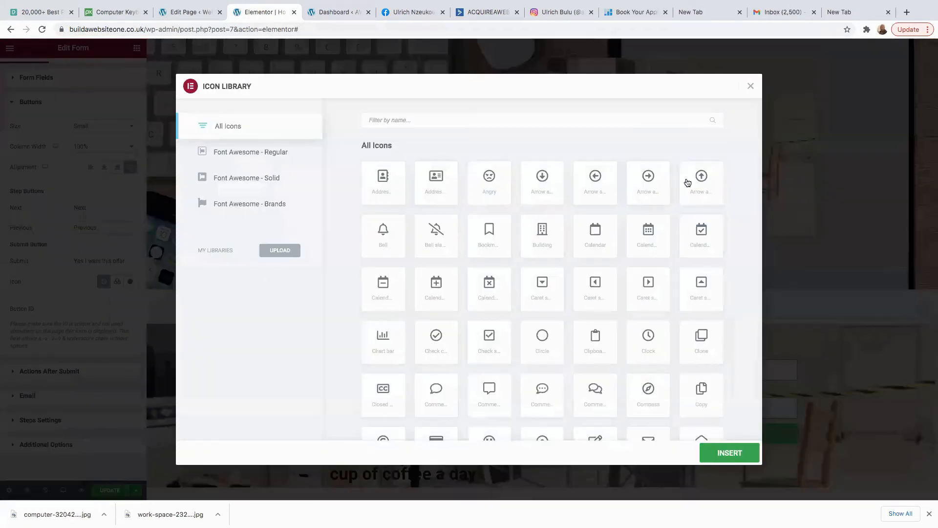
left_click(651, 188)
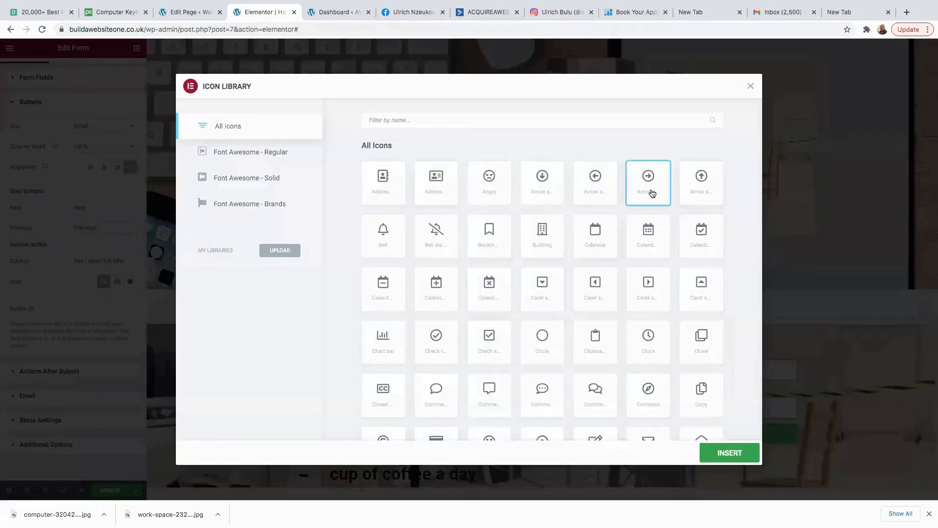
left_click(733, 458)
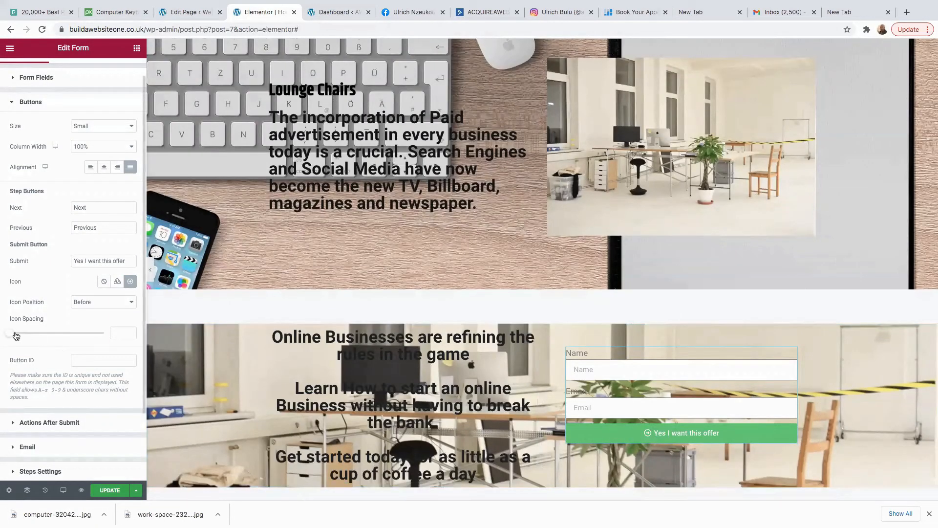
mouse_move(13, 335)
left_mouse_down()
mouse_move(37, 337)
mouse_move(27, 337)
left_mouse_up()
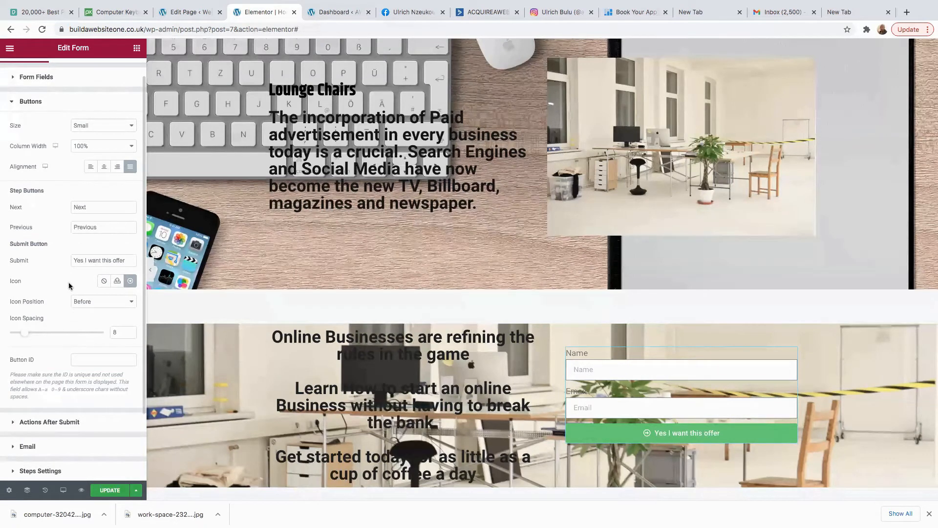
scroll(36, 214, "up", 1)
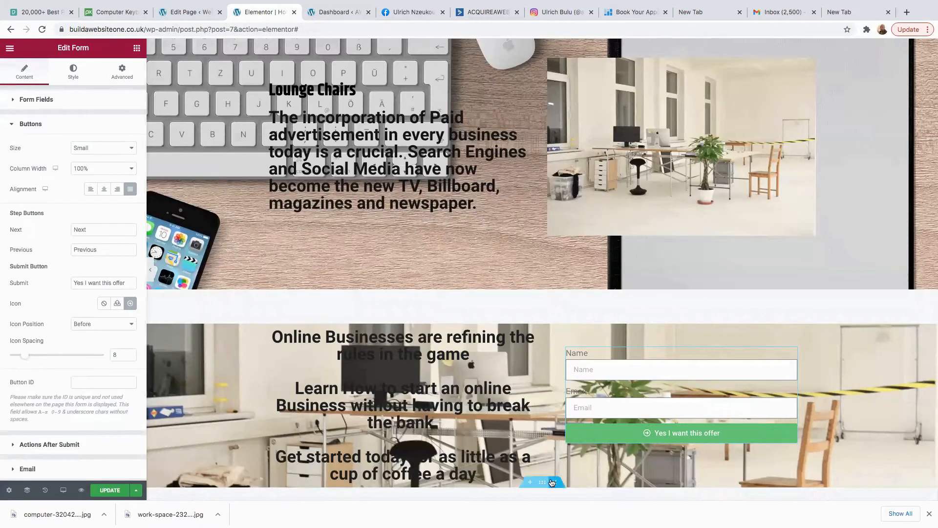
Replace Collect Submissions with ActiveCampaign in the form's Actions After Submit.
left_click(584, 435)
left_click(583, 435)
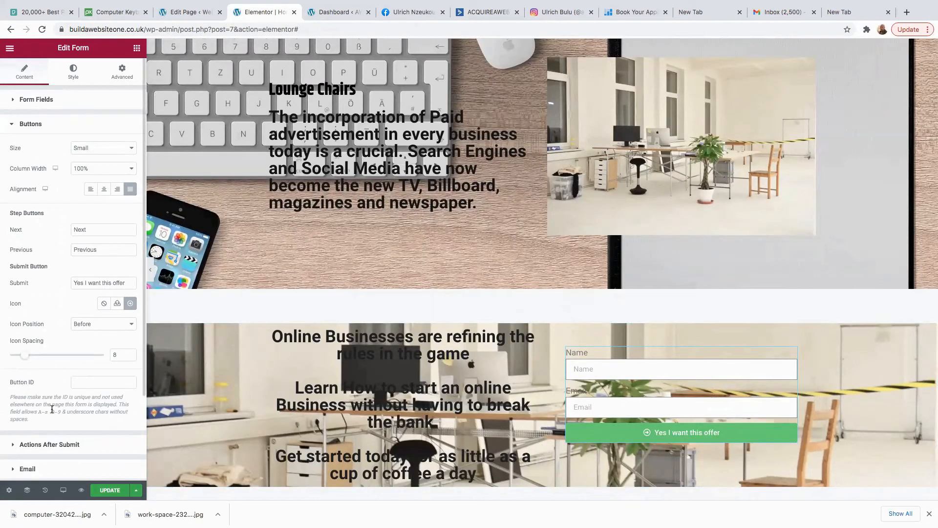
scroll(50, 433, "down", 1)
scroll(49, 433, "down", 1)
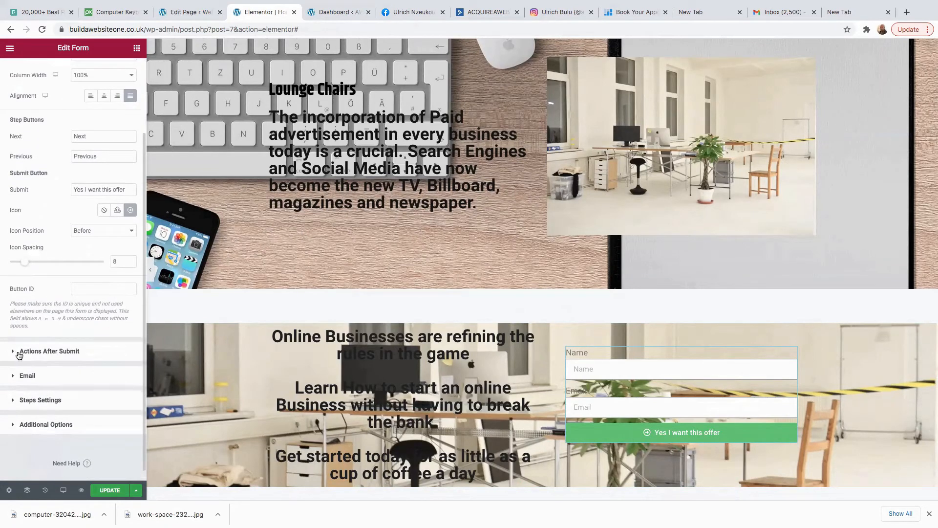
left_click(19, 354)
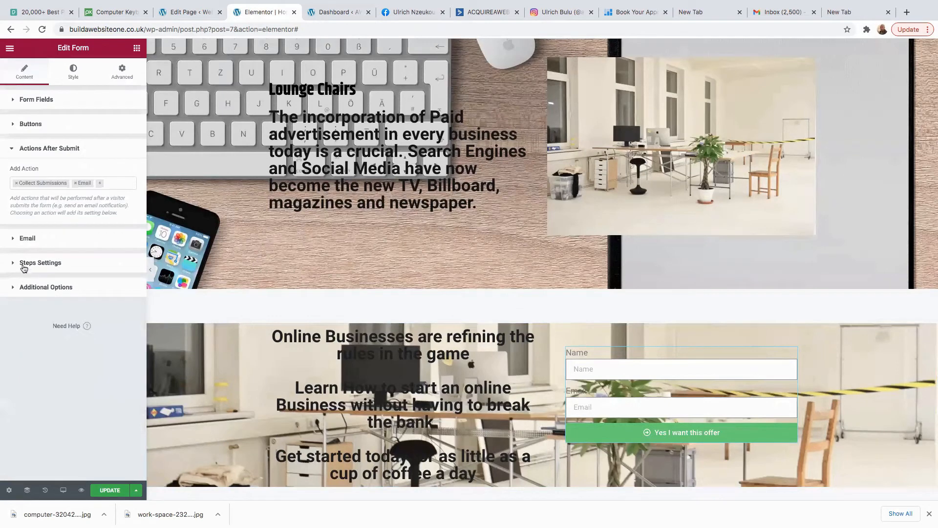
left_click(17, 184)
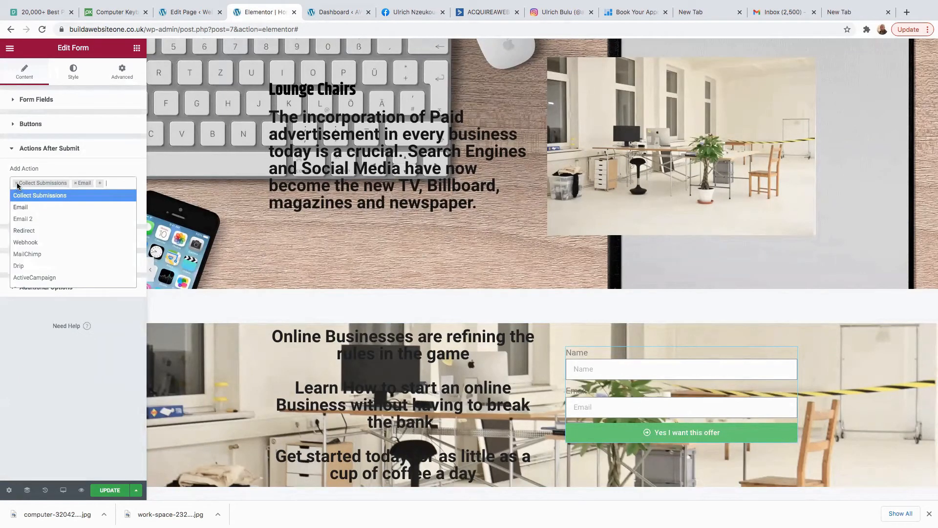
left_click(16, 183)
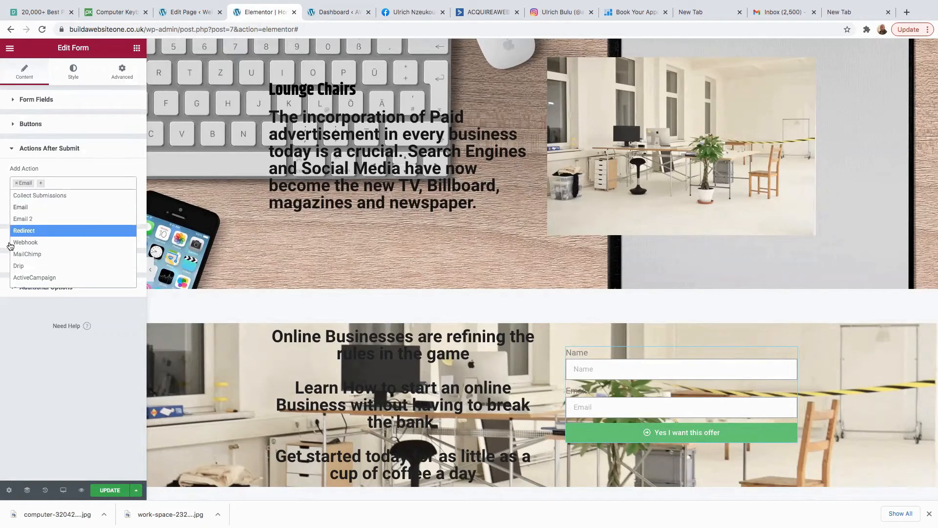
left_click(32, 278)
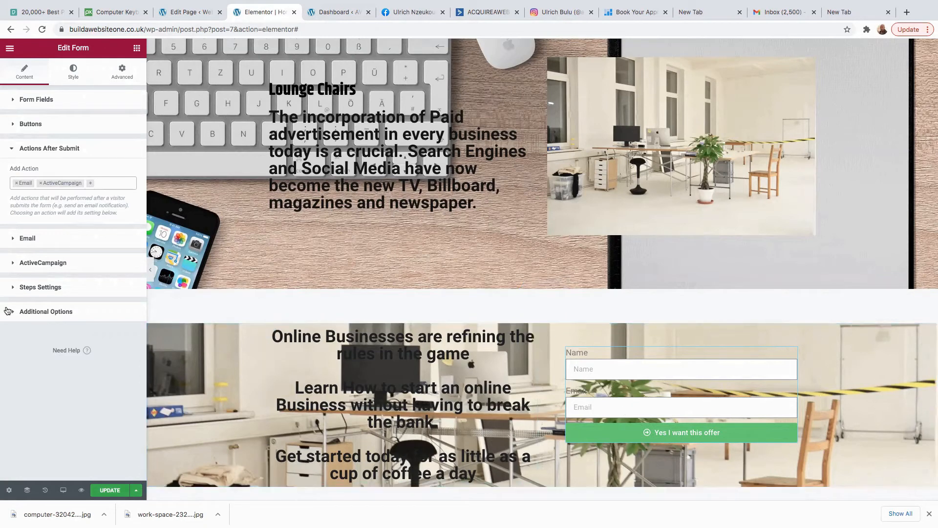
Set the email notification's To and From Email to the business contact address.
left_click(21, 244)
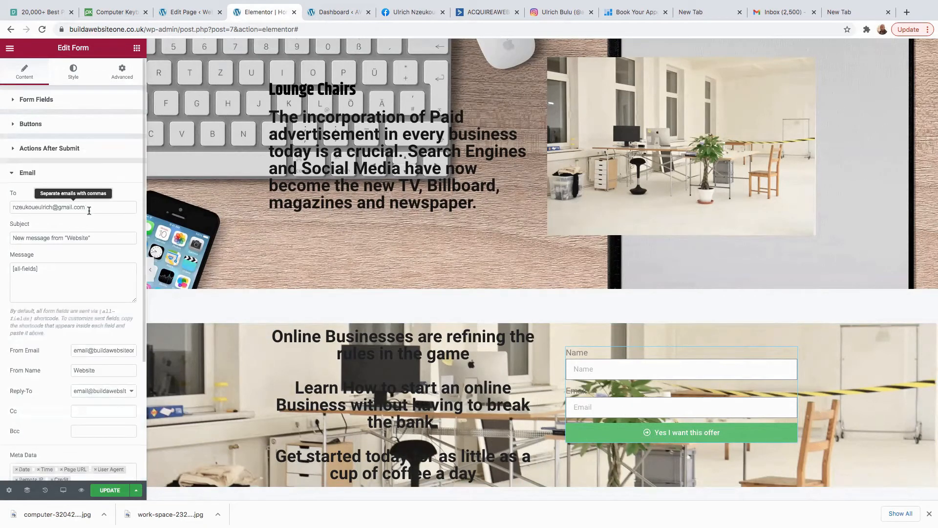
left_click_drag(87, 209, 3, 207)
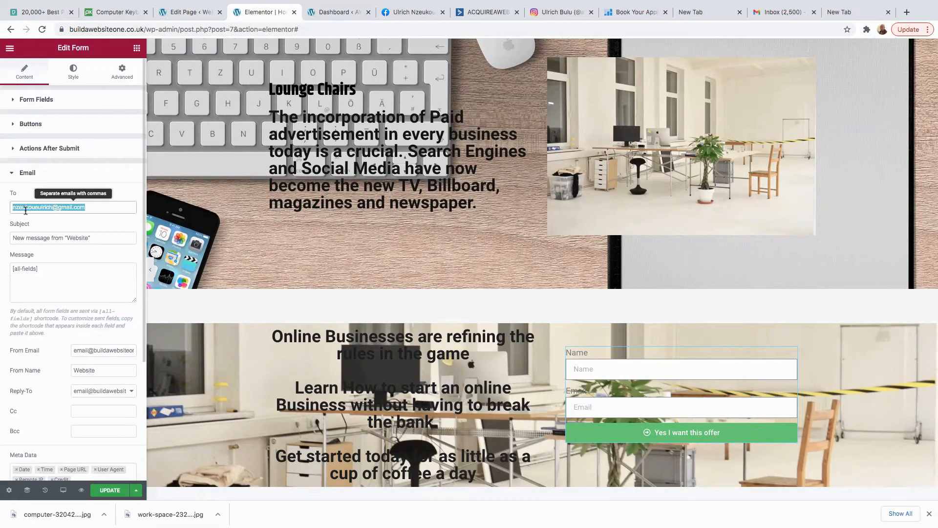
key("BackSpace")
key("super+z")
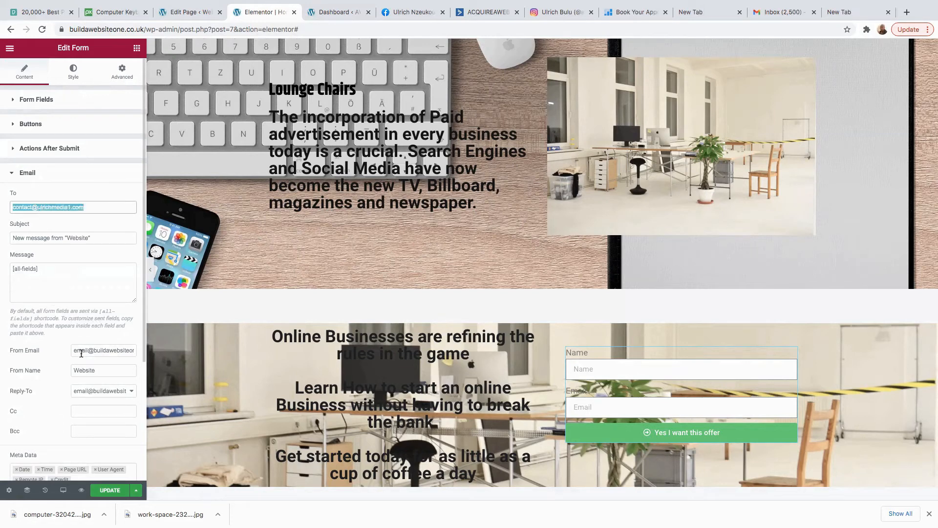
triple_click(73, 351)
key("BackSpace")
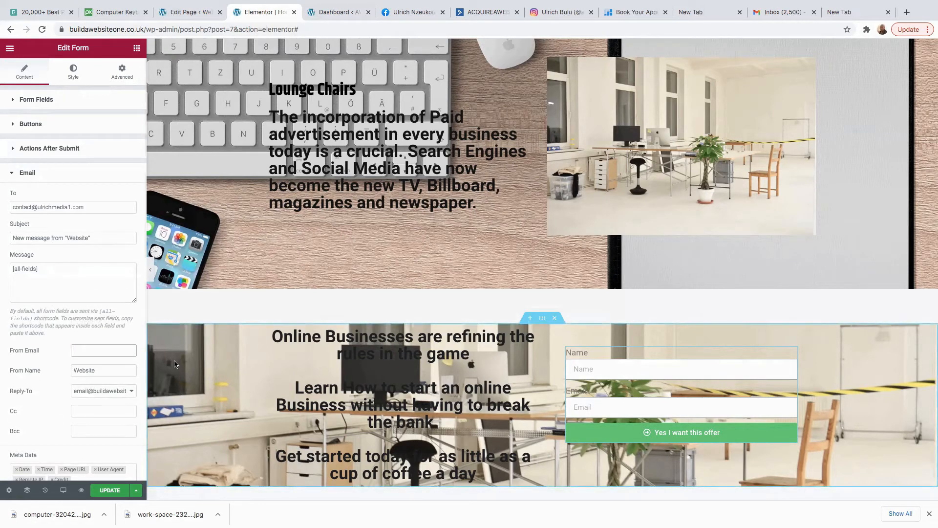
right_click(90, 356)
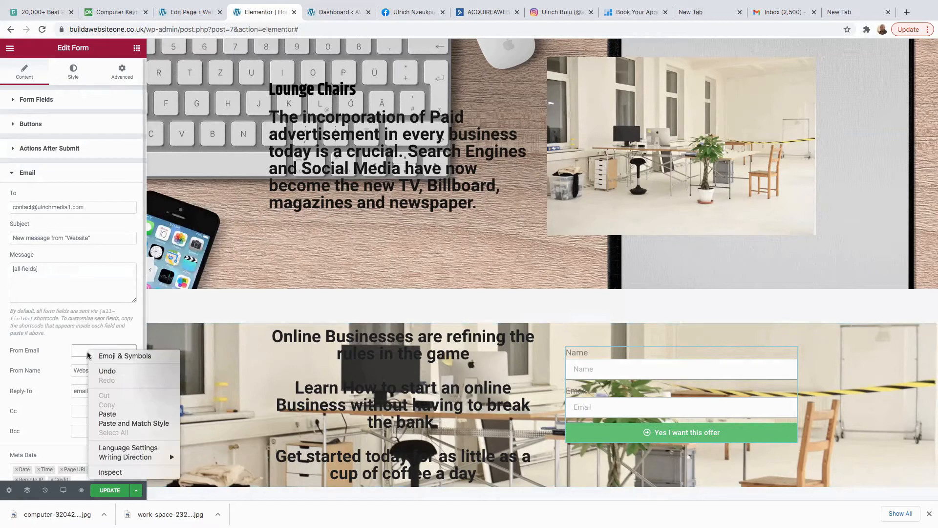
left_click(112, 413)
scroll(67, 415, "down", 3)
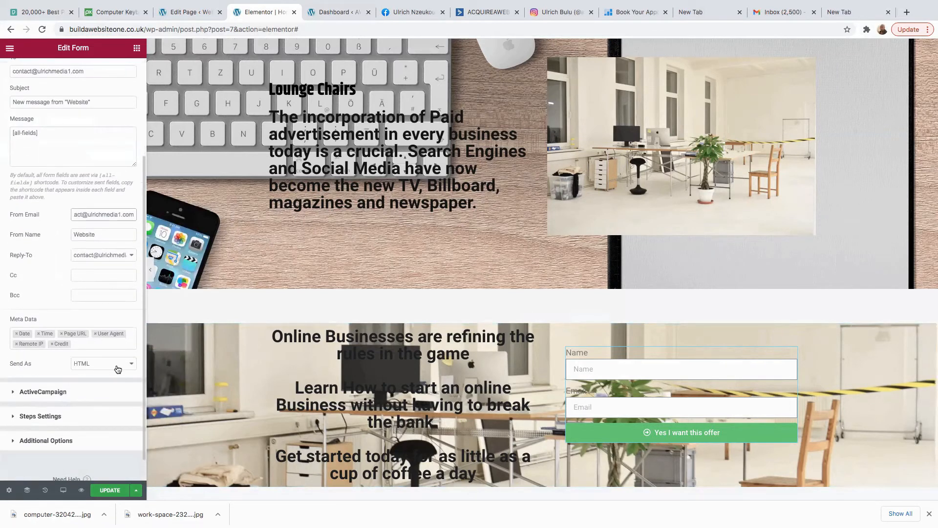
left_click(29, 393)
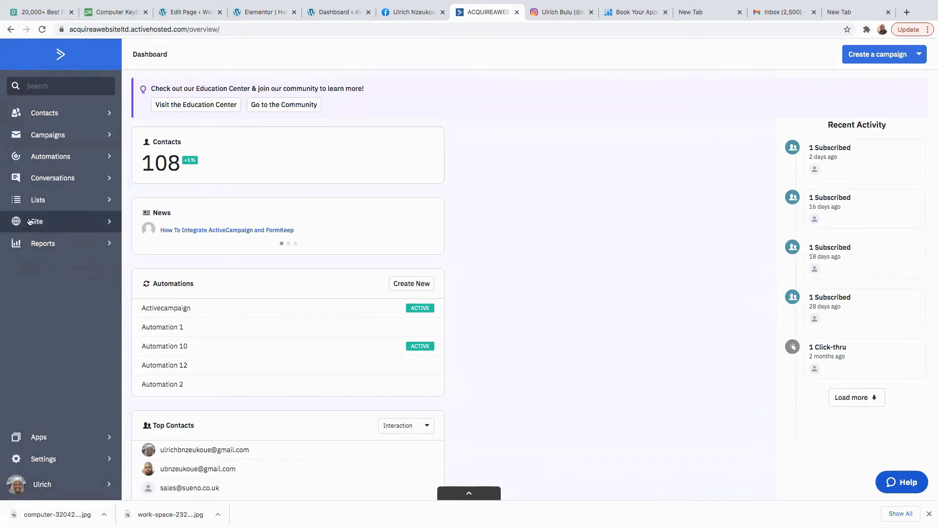
Open ActiveCampaign's Settings > Developer page showing the API Access URL and key.
left_click(39, 460)
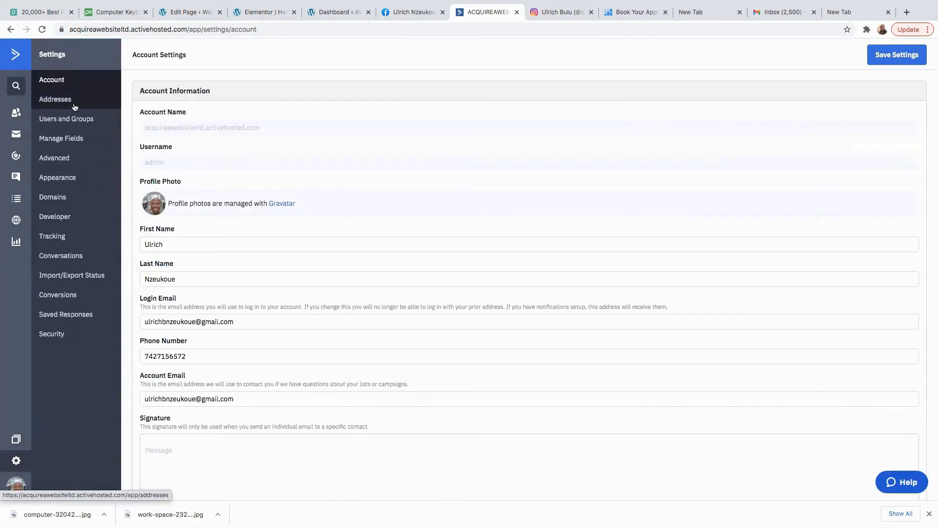
left_click(68, 221)
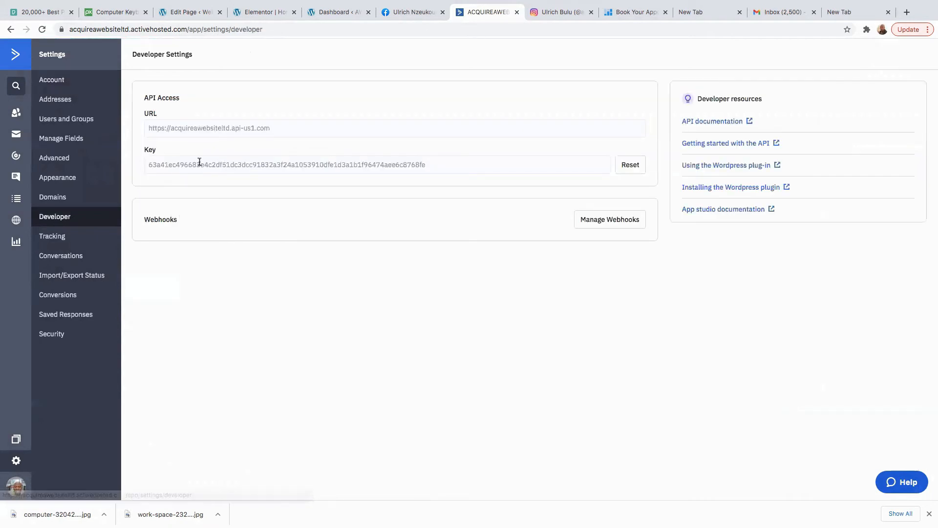
left_click(323, 12)
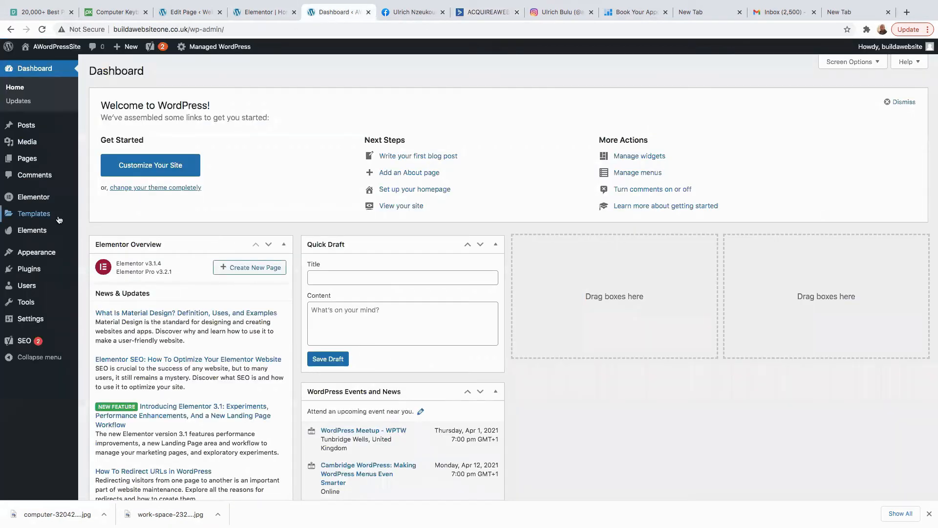
Go to Elementor > Settings in the WordPress admin and show the Integrations tab.
mouse_move(34, 261)
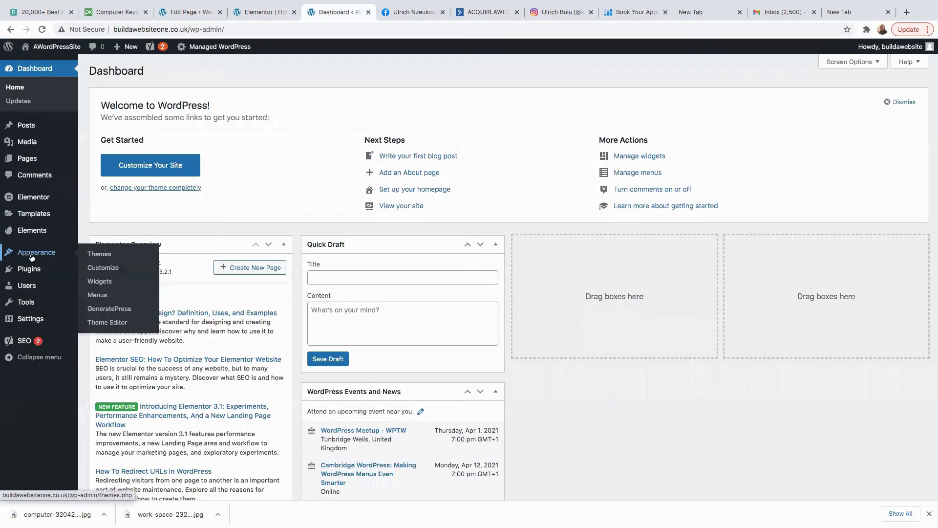
mouse_move(38, 230)
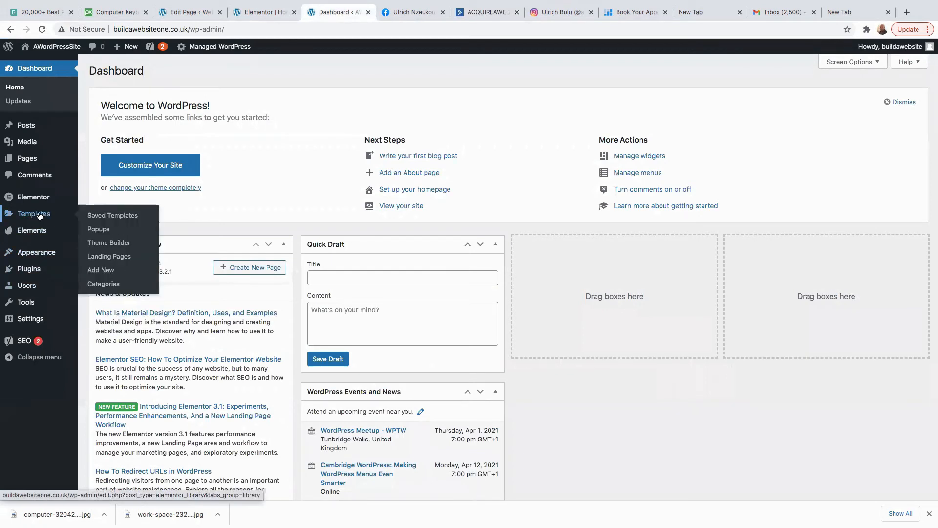
mouse_move(38, 201)
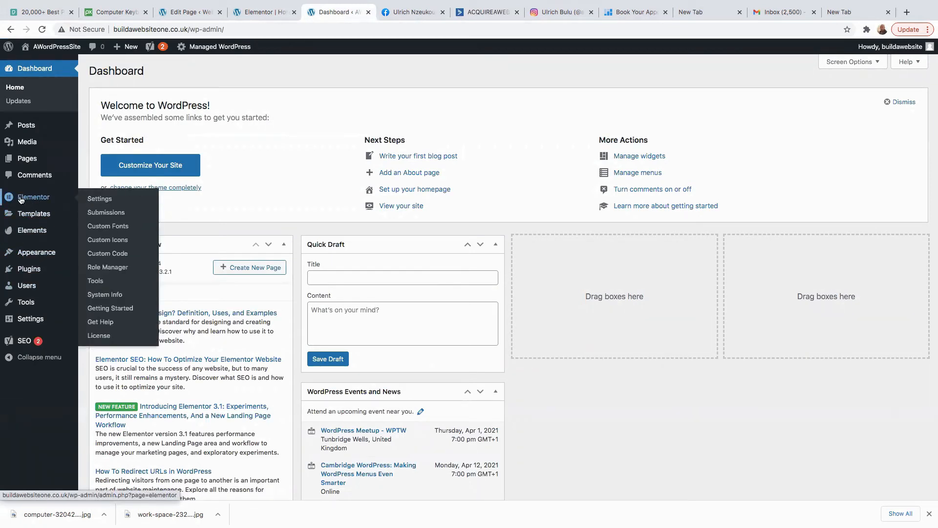
left_click(104, 200)
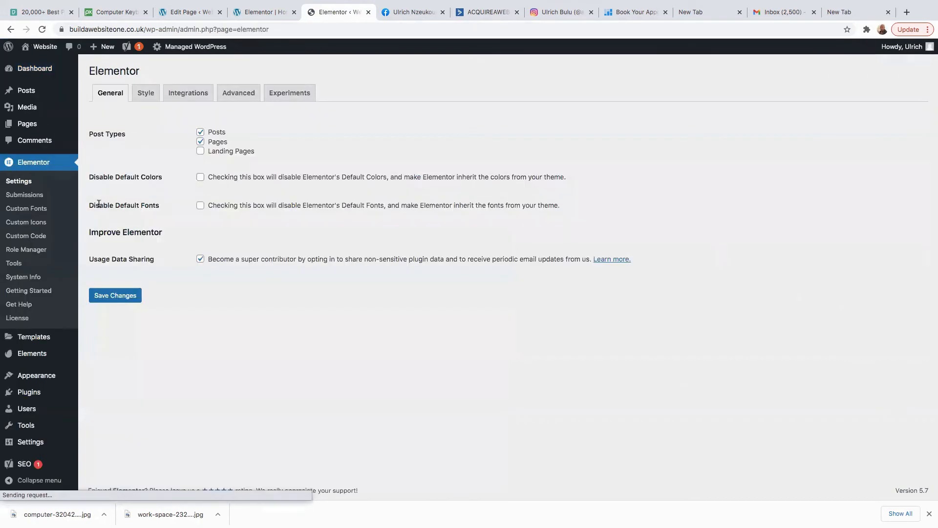
left_click(187, 94)
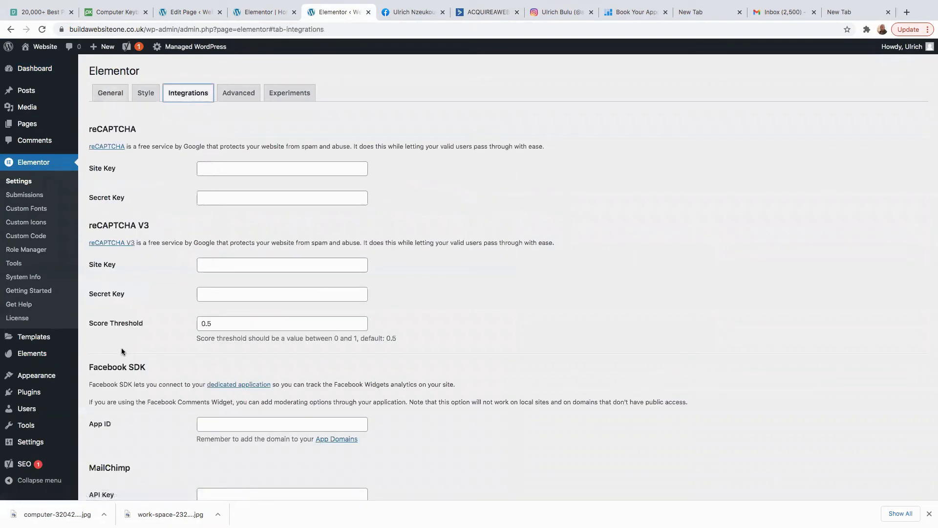
Scroll to the ActiveCampaign section and place the cursor in its empty API Key field.
scroll(122, 349, "down", 5)
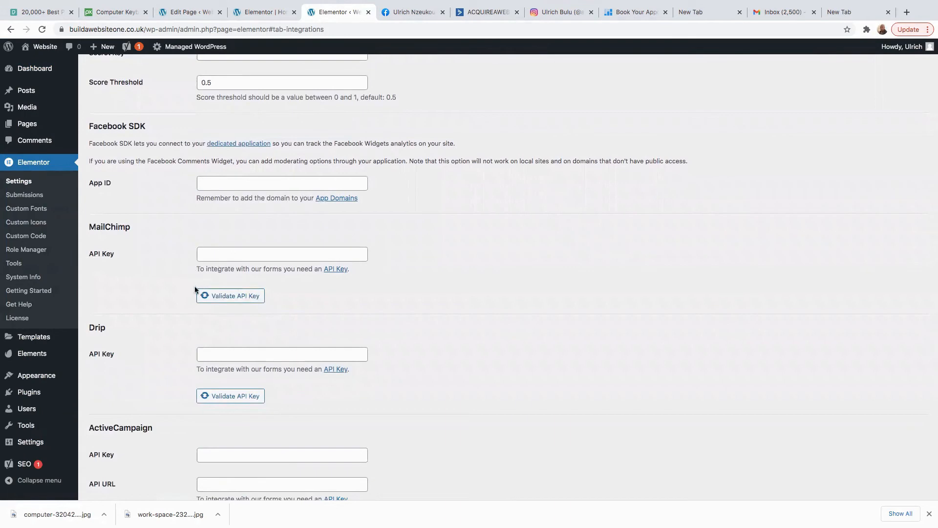
scroll(210, 380, "down", 1)
scroll(148, 357, "down", 3)
scroll(148, 357, "up", 4)
scroll(154, 354, "up", 6)
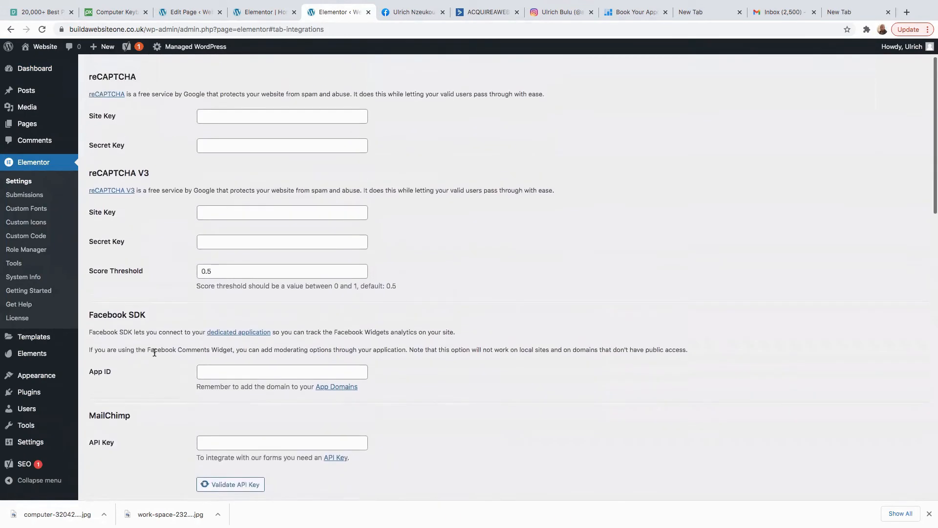
scroll(154, 354, "down", 7)
left_click_drag(153, 335, 88, 335)
left_click(222, 364)
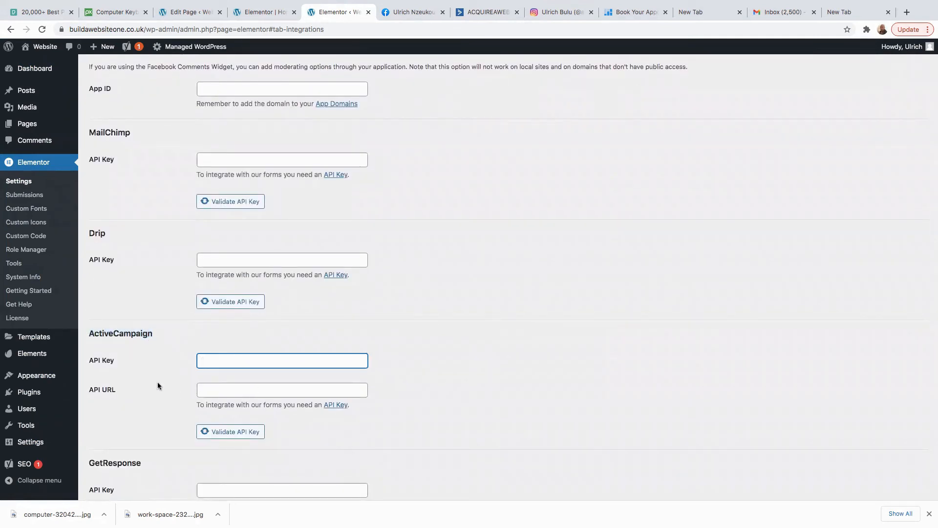
left_click_drag(114, 362, 74, 391)
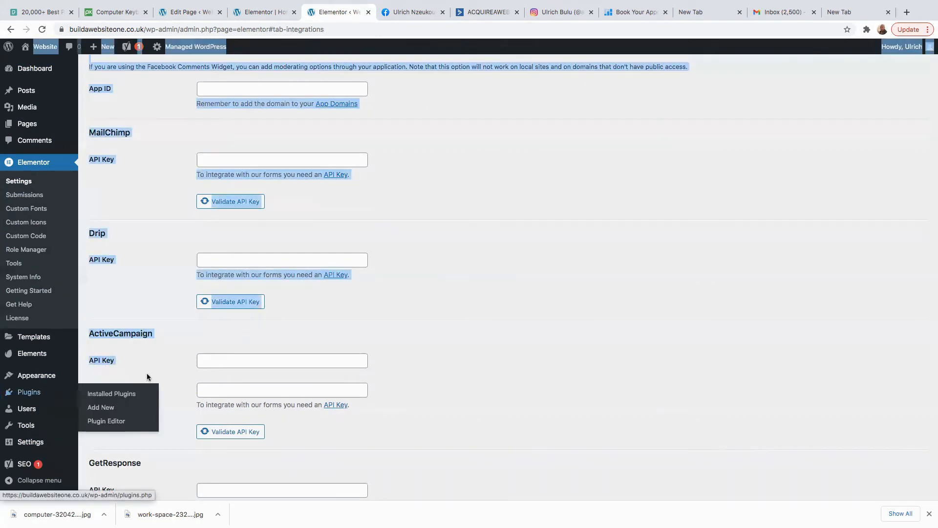
left_click(153, 363)
left_click(200, 361)
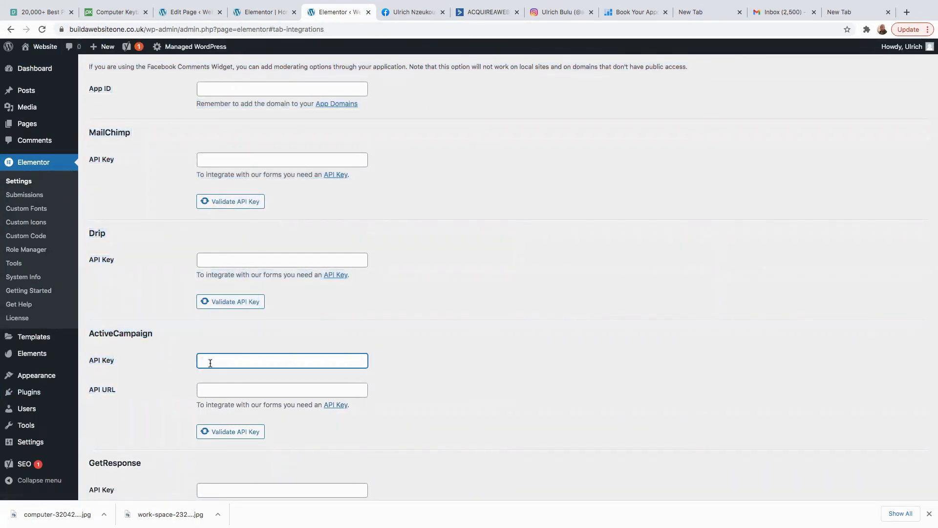
left_click(258, 9)
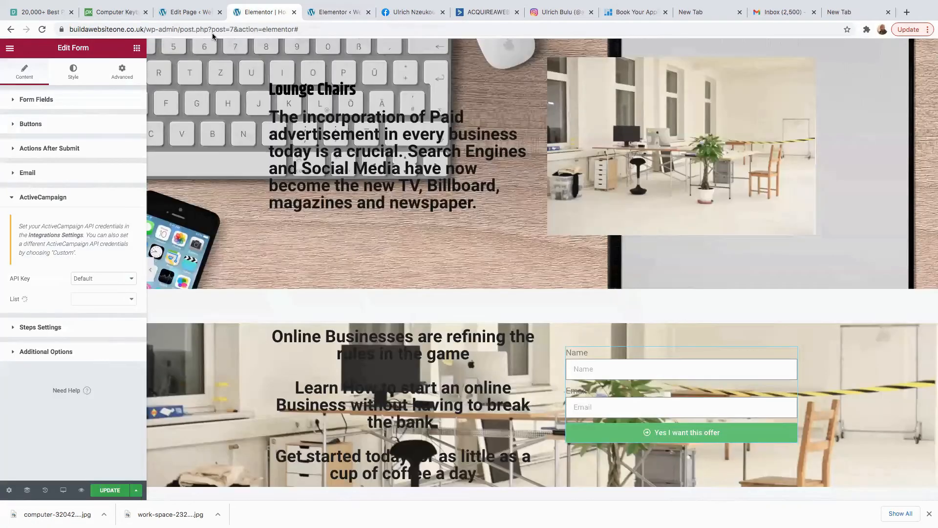
Copy the API URL from ActiveCampaign's Developer settings and paste it into Elementor's API URL field.
left_click(192, 17)
left_click_drag(472, 13, 400, 19)
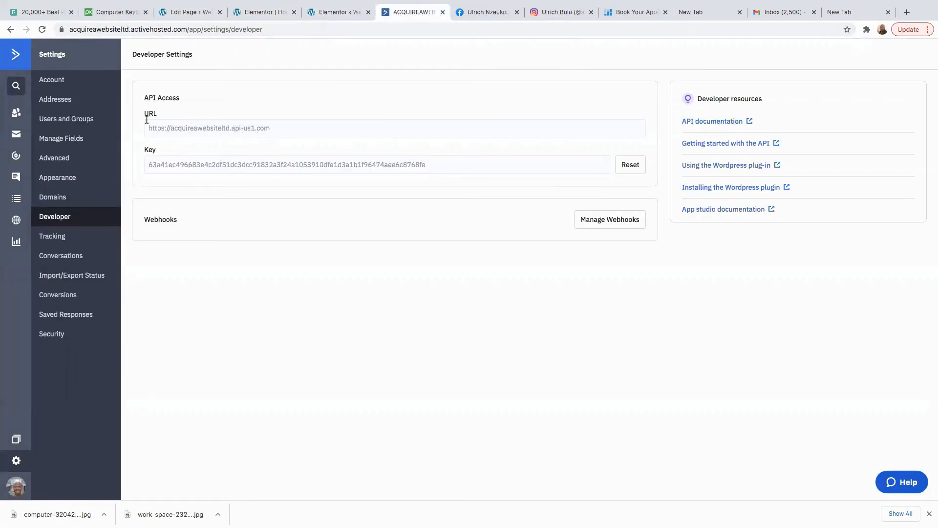
left_click_drag(272, 127, 146, 129)
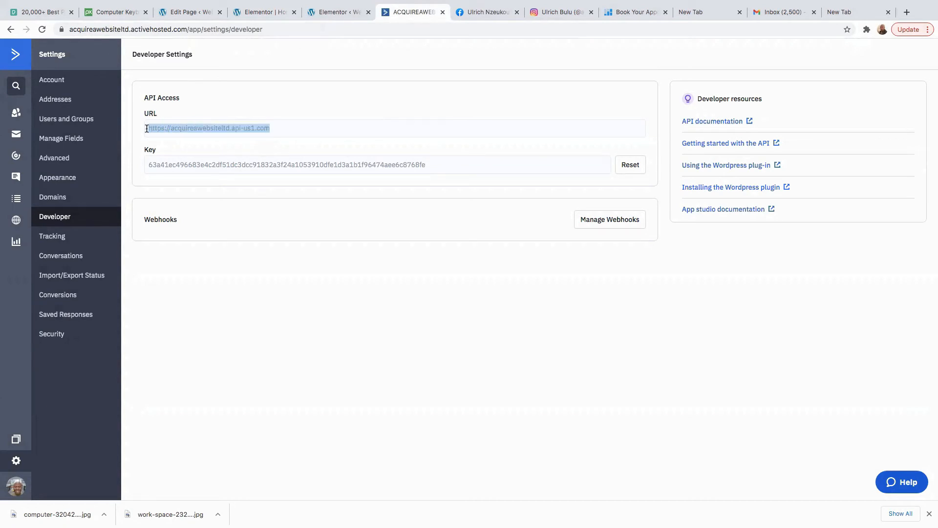
right_click(199, 127)
left_click(240, 144)
left_click(195, 14)
left_click(255, 15)
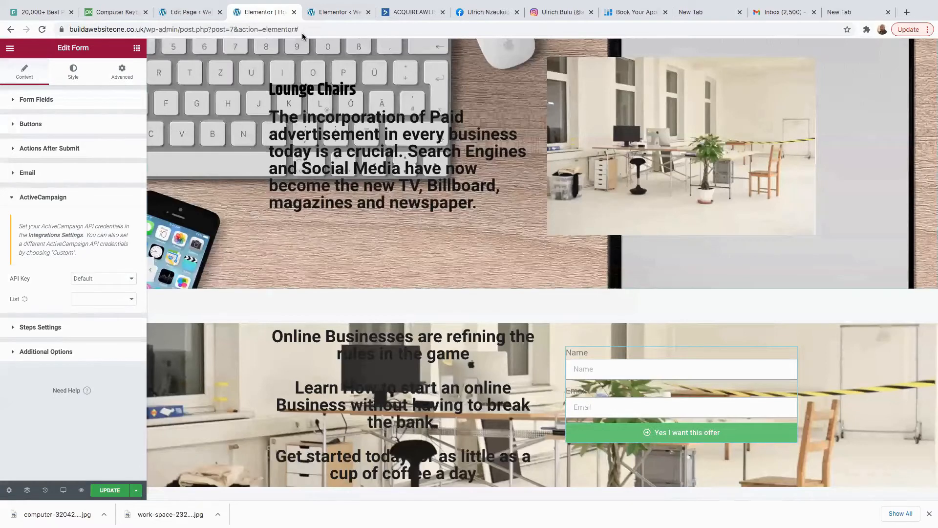
left_click(333, 14)
scroll(239, 245, "up", 1)
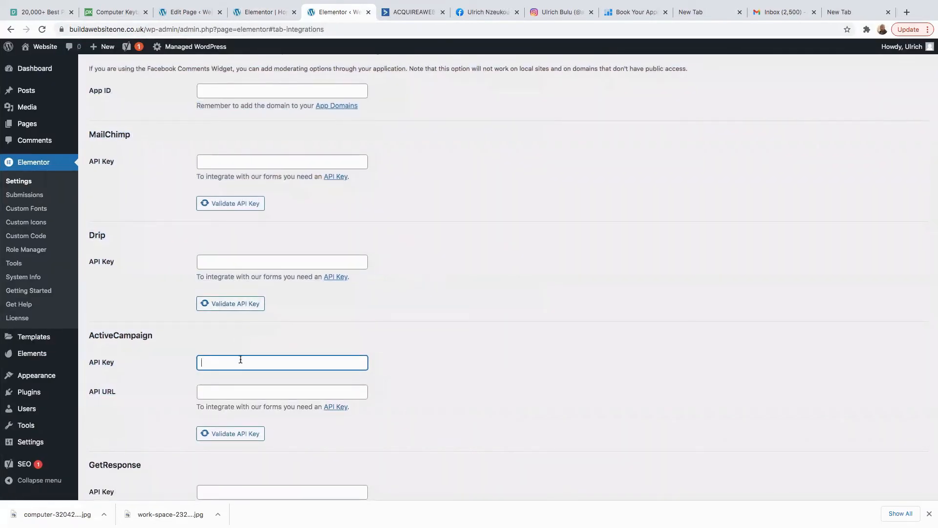
left_click(211, 390)
right_click(211, 392)
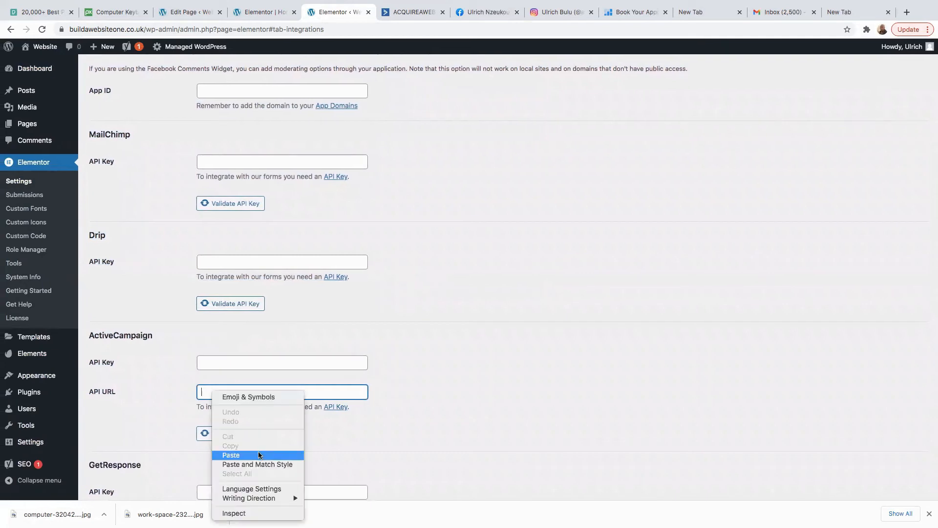
left_click(239, 456)
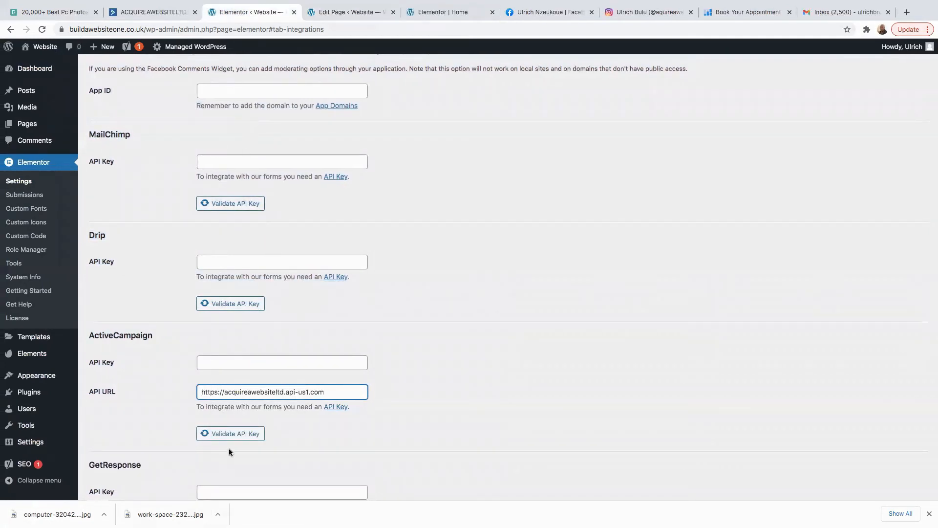
Copy the ActiveCampaign API key into the API Key field and save the changes.
left_click(221, 366)
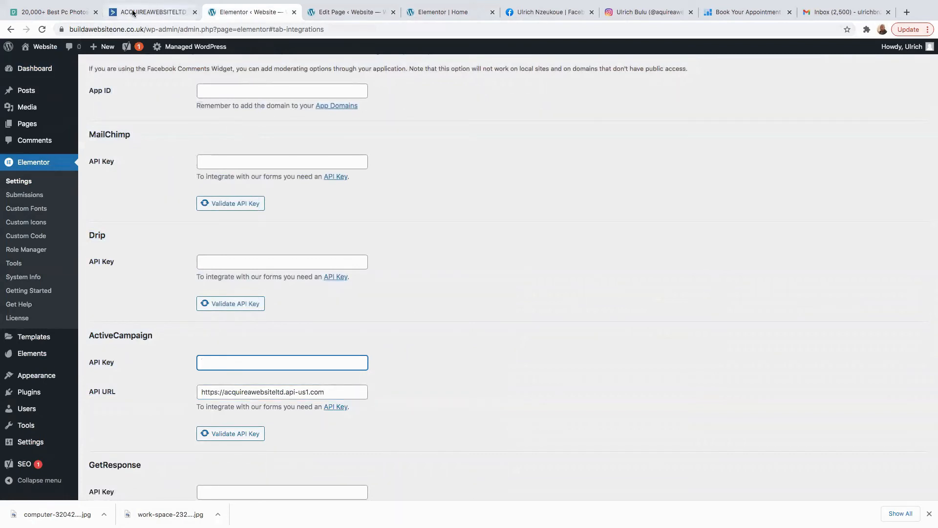
left_click(152, 12)
left_click(437, 170)
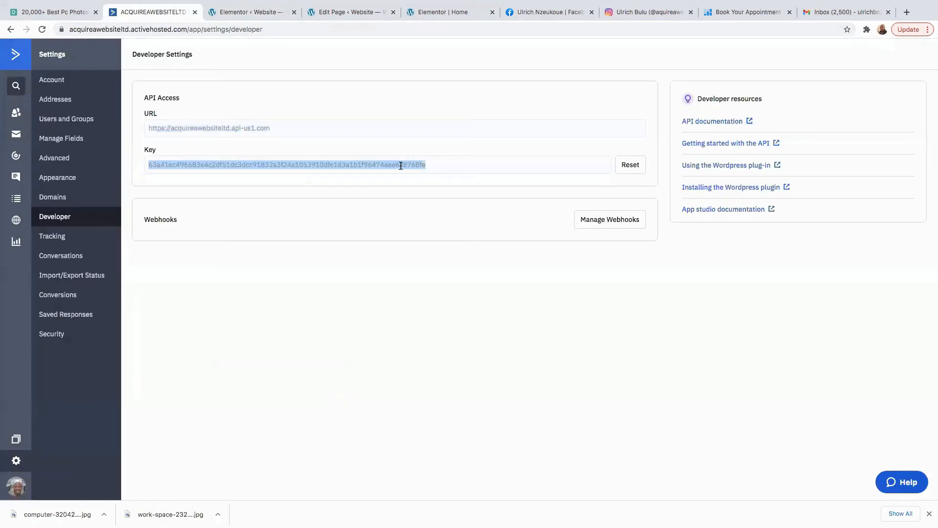
right_click(404, 167)
left_click(424, 186)
left_click(247, 14)
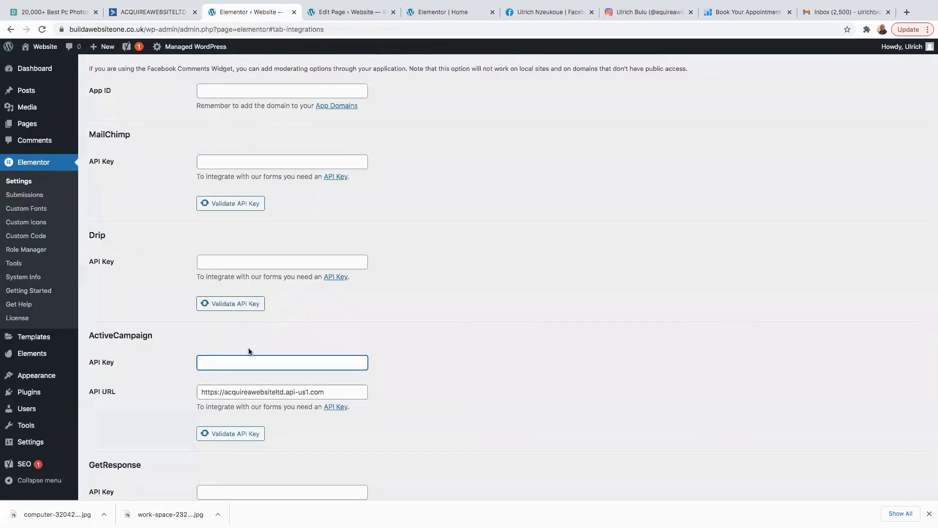
right_click(227, 362)
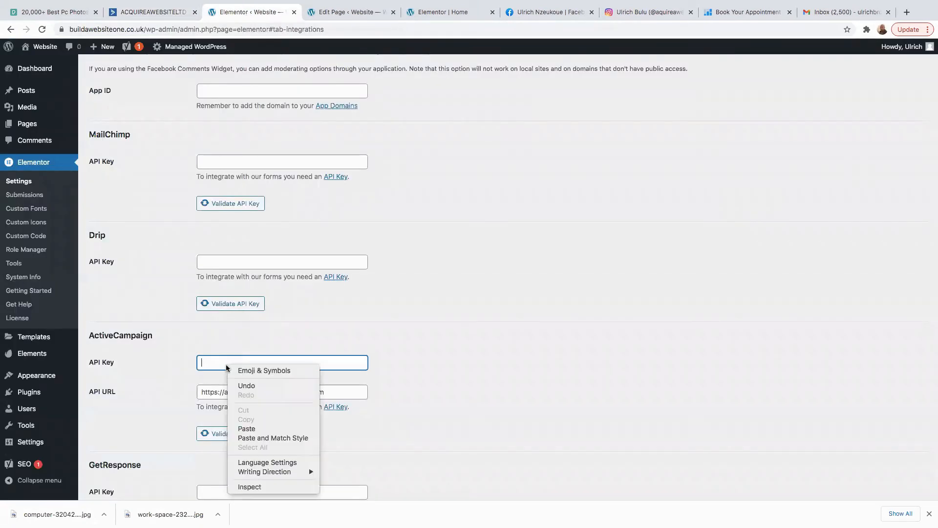
left_click(254, 429)
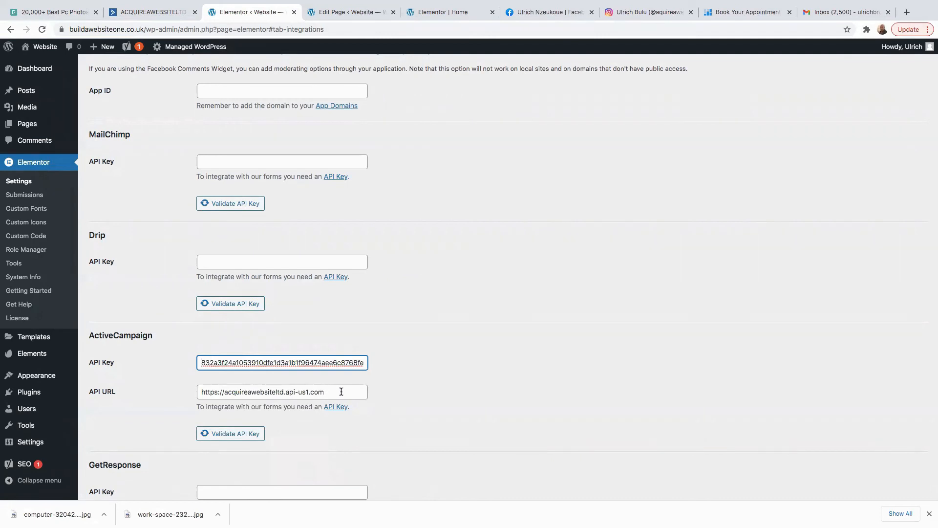
scroll(293, 393, "down", 10)
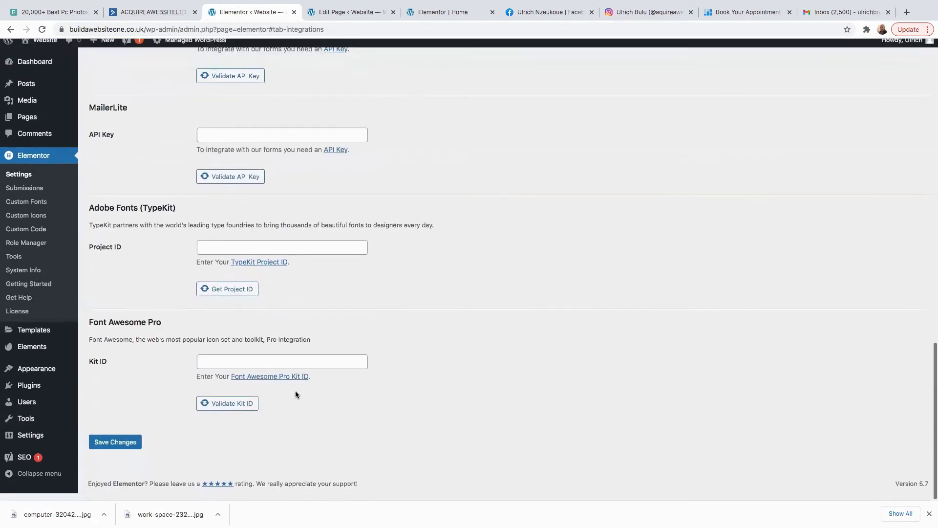
left_click(113, 452)
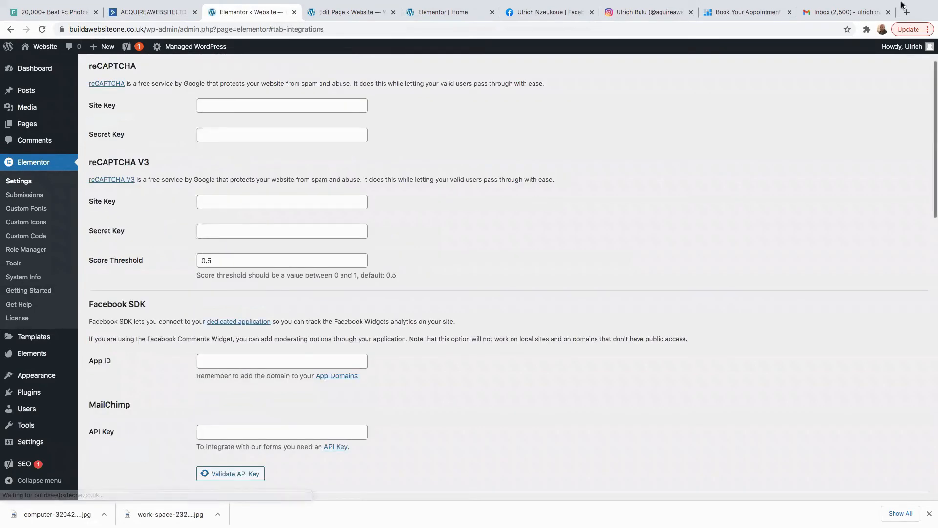
Open ActiveCampaign's Lists page, then save the home page with Elementor's UPDATE button.
left_click(158, 14)
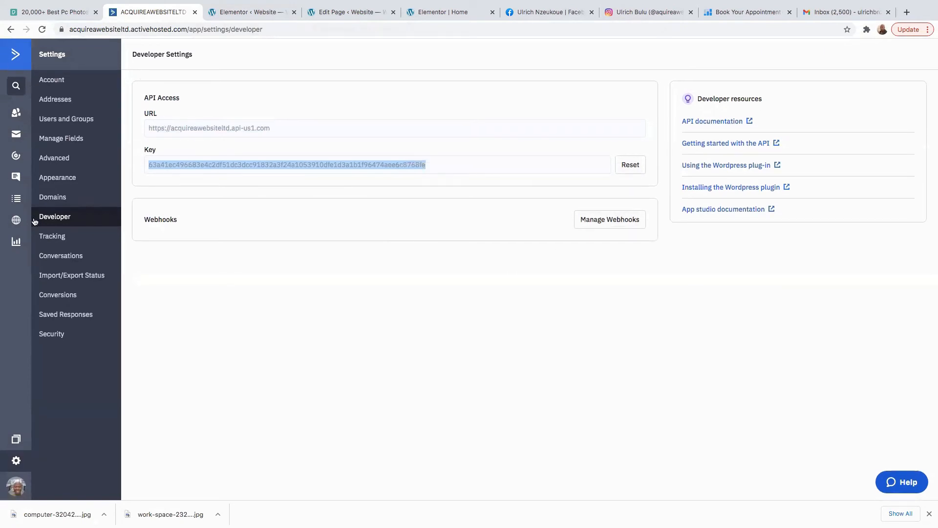
left_click(16, 198)
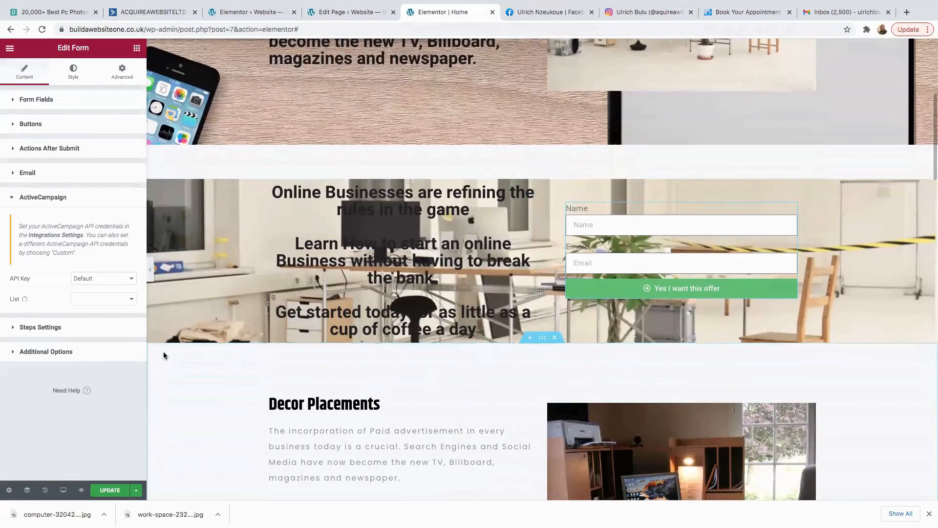
left_click(109, 491)
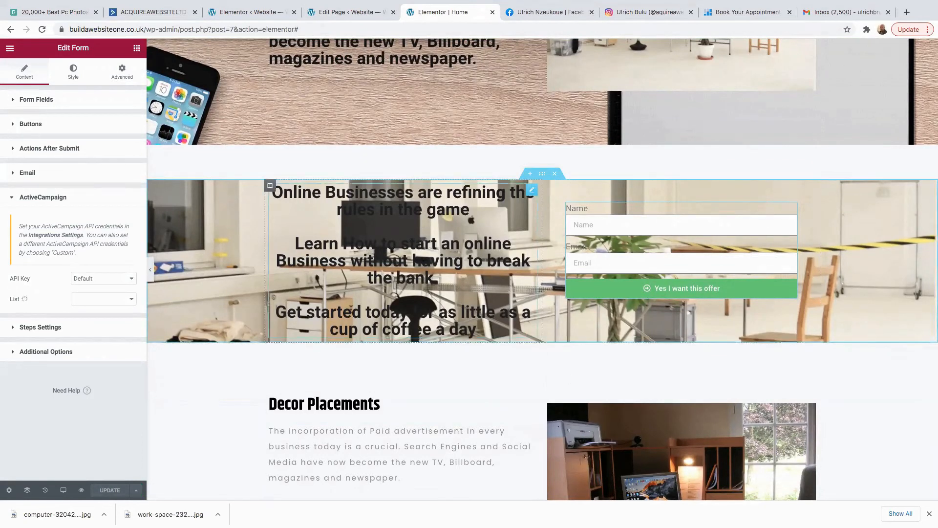
Exit Elementor to the dashboard and reopen the home page with Edit with Elementor.
left_click(10, 48)
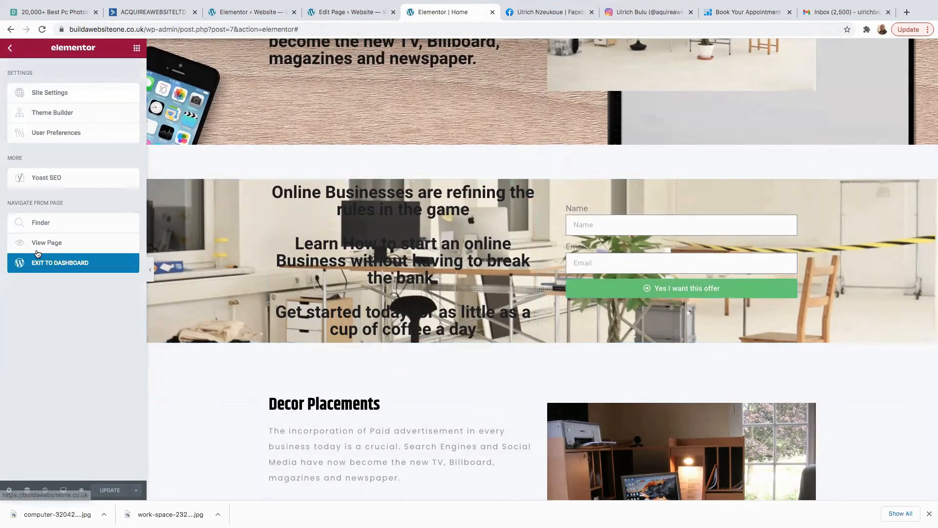
left_click(47, 265)
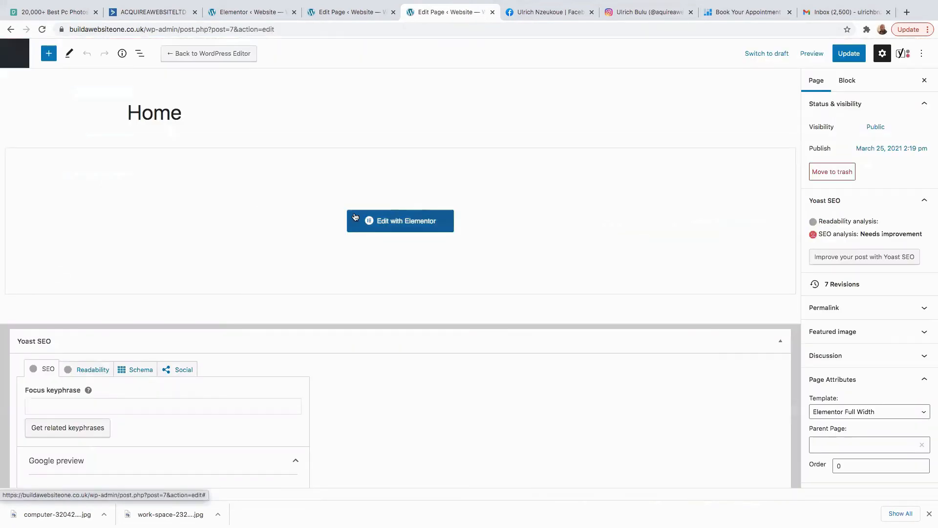
left_click(413, 226)
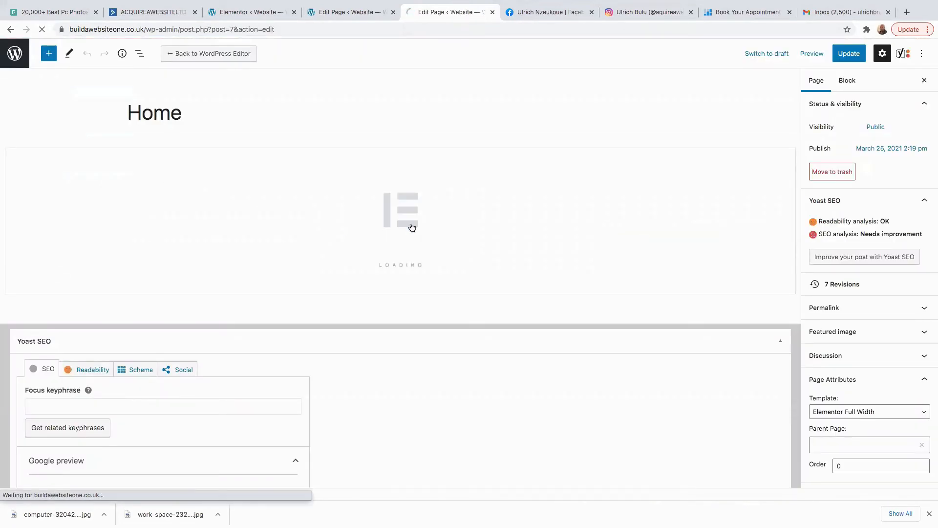
scroll(481, 267, "down", 10)
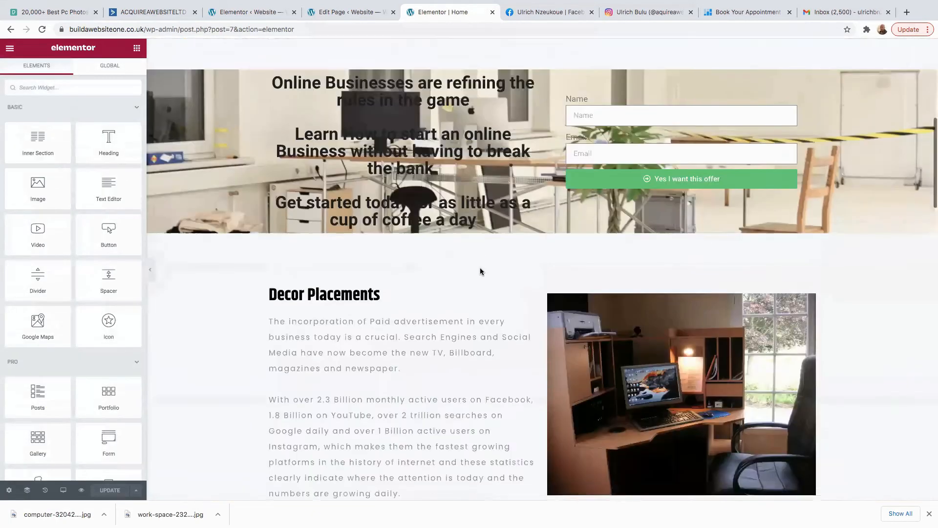
scroll(541, 266, "up", 5)
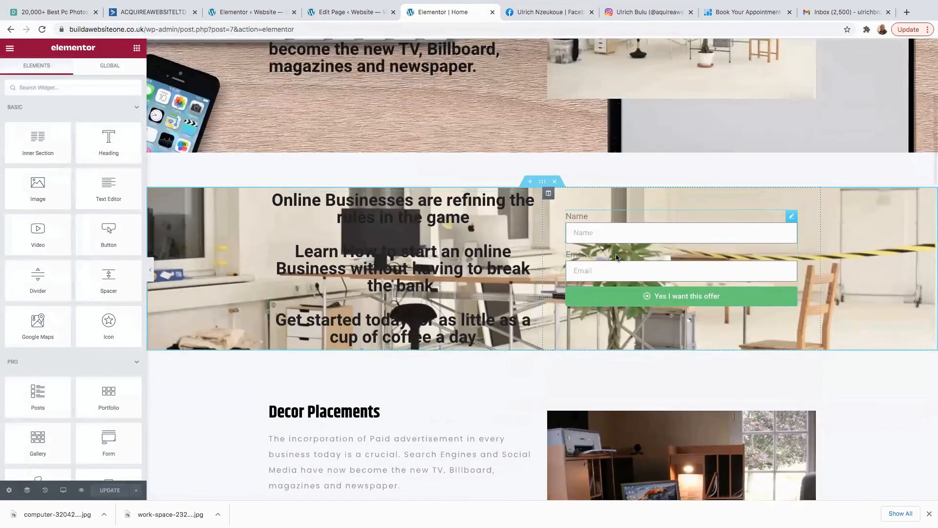
Select the opt-in form and review its Buttons, Actions After Submit and ActiveCampaign settings.
left_click(623, 238)
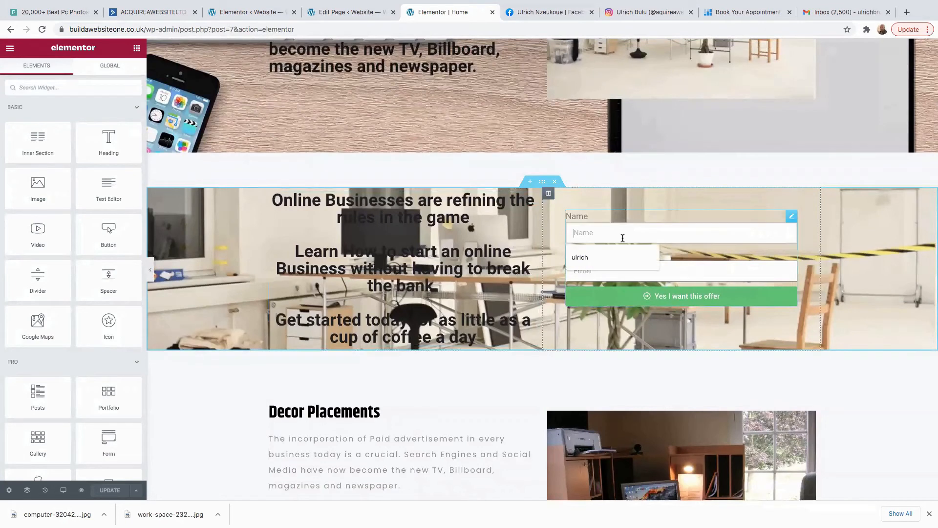
left_click(682, 297)
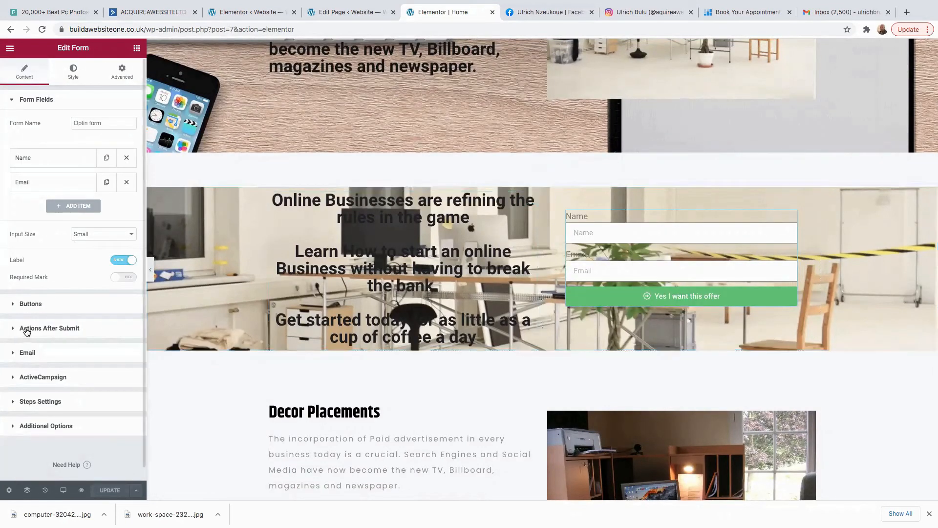
left_click(30, 305)
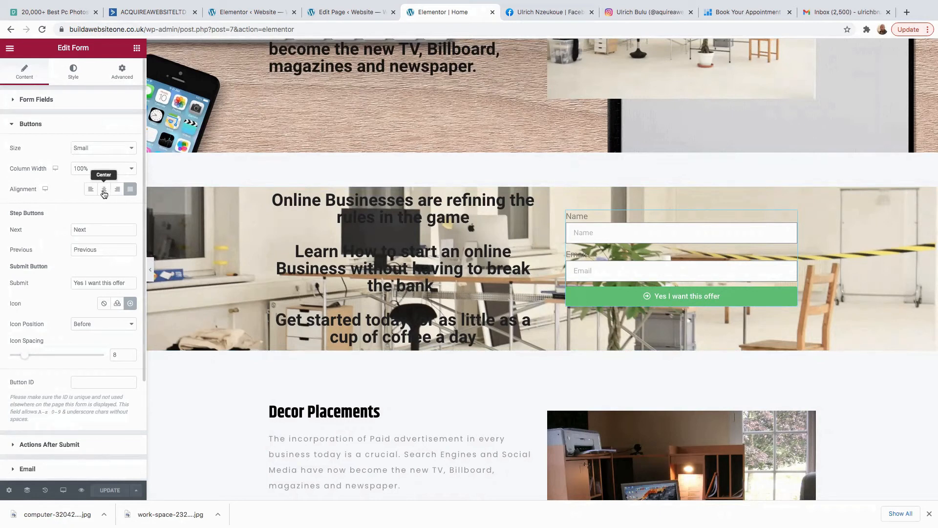
left_click(22, 445)
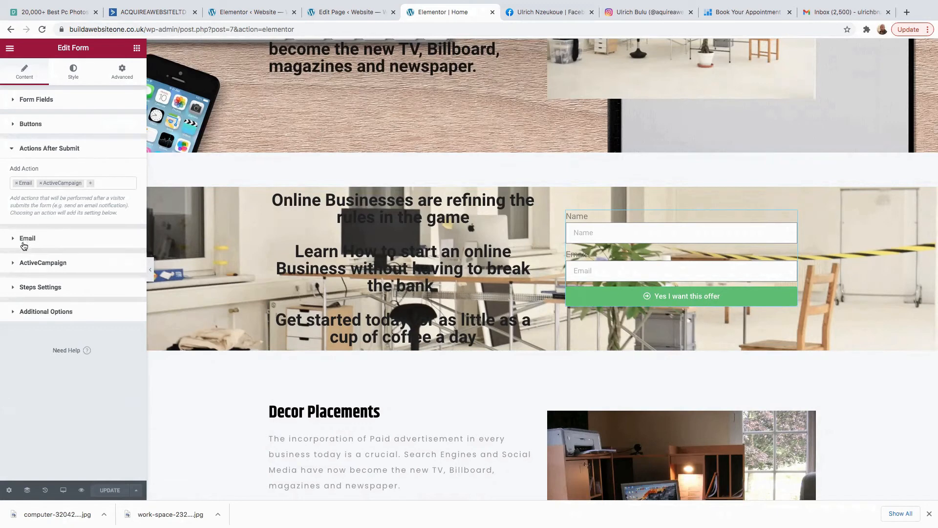
left_click(25, 263)
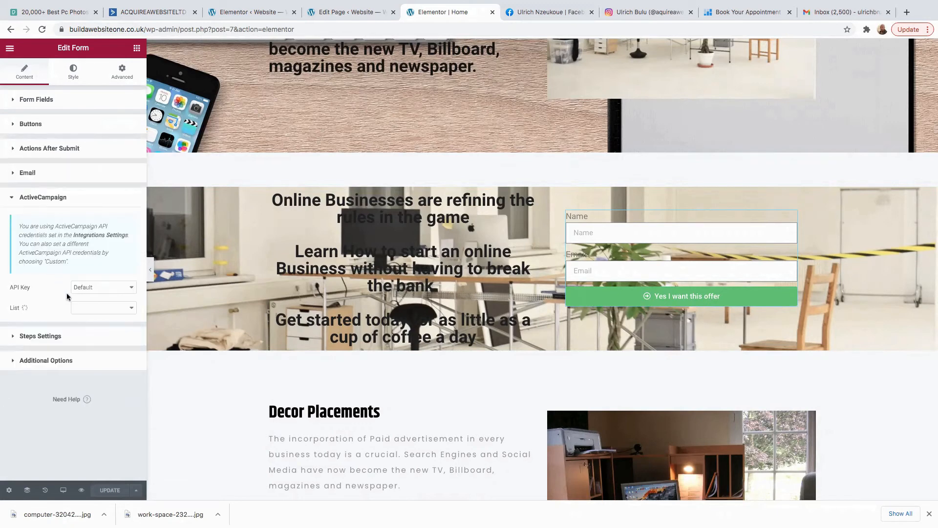
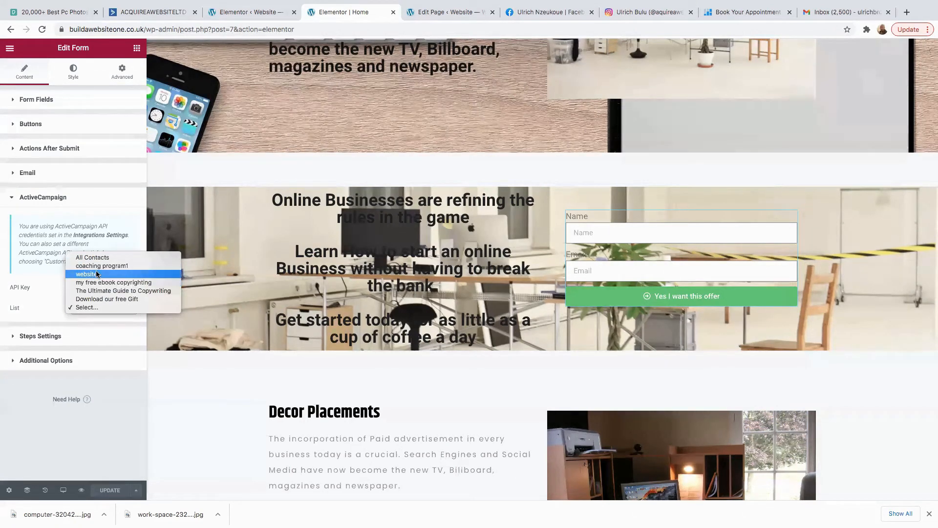
Send sign-ups to the Download our free Gift list, mapping Email to Email and First Name to Name.
left_click(100, 300)
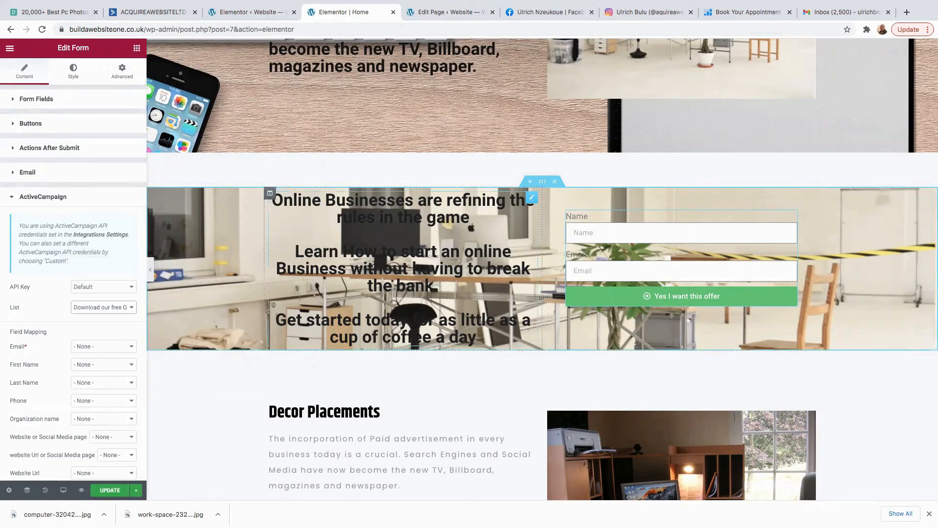
left_click(117, 349)
left_click(99, 362)
left_click(109, 364)
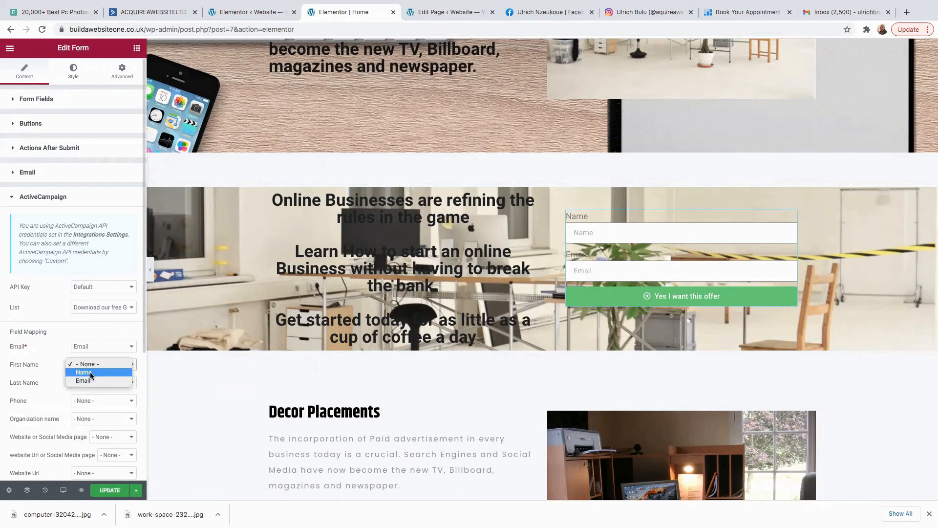
left_click(92, 372)
scroll(68, 389, "down", 1)
scroll(68, 388, "down", 5)
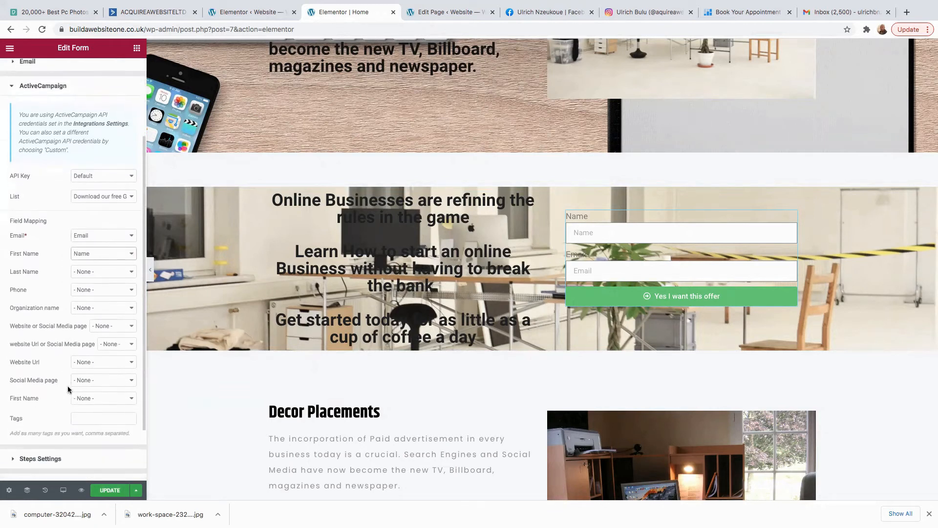
scroll(97, 363, "down", 3)
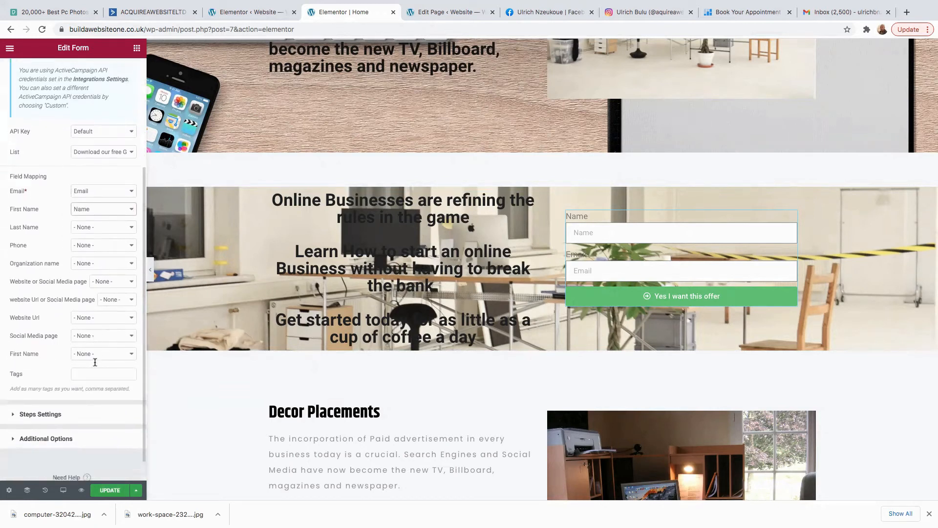
Review the form's step, additional options, ActiveCampaign and notification email settings.
left_click(19, 389)
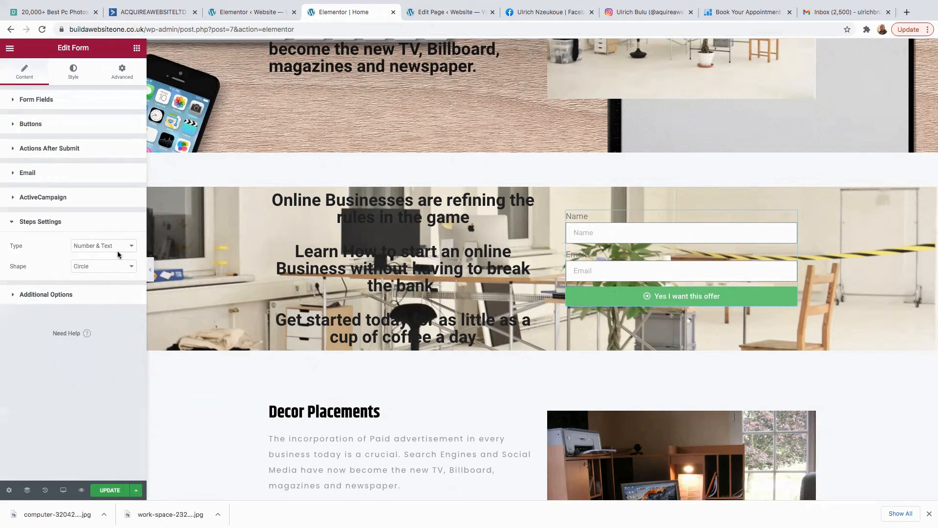
left_click(25, 294)
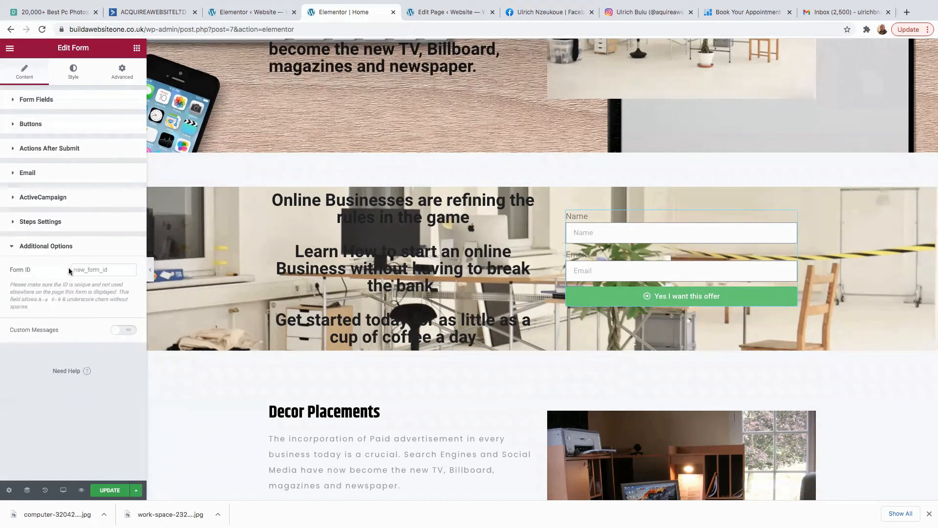
left_click(16, 197)
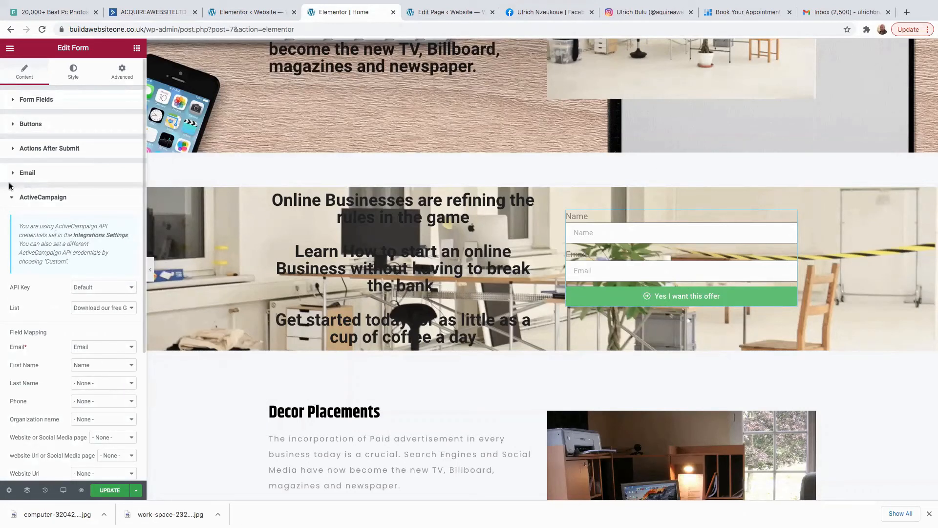
left_click(10, 174)
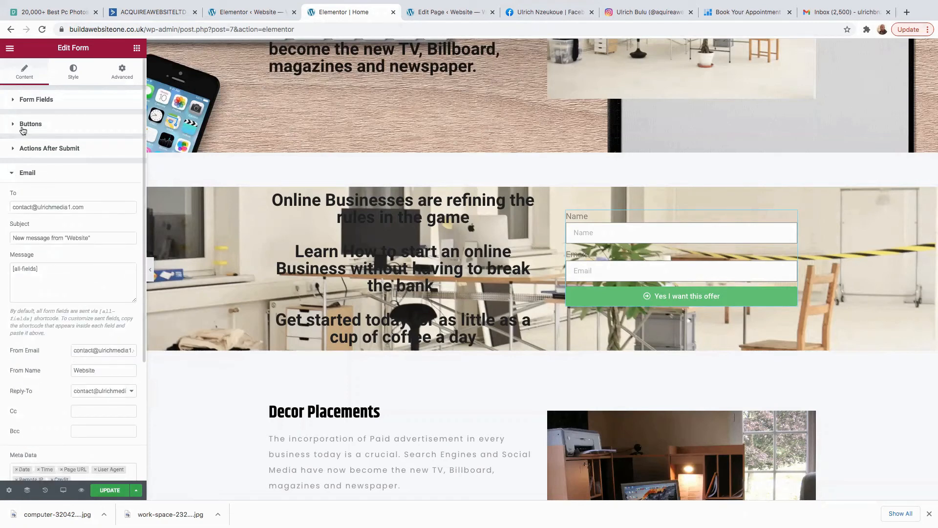
Set the form's submit button alignment to Center.
left_click(26, 125)
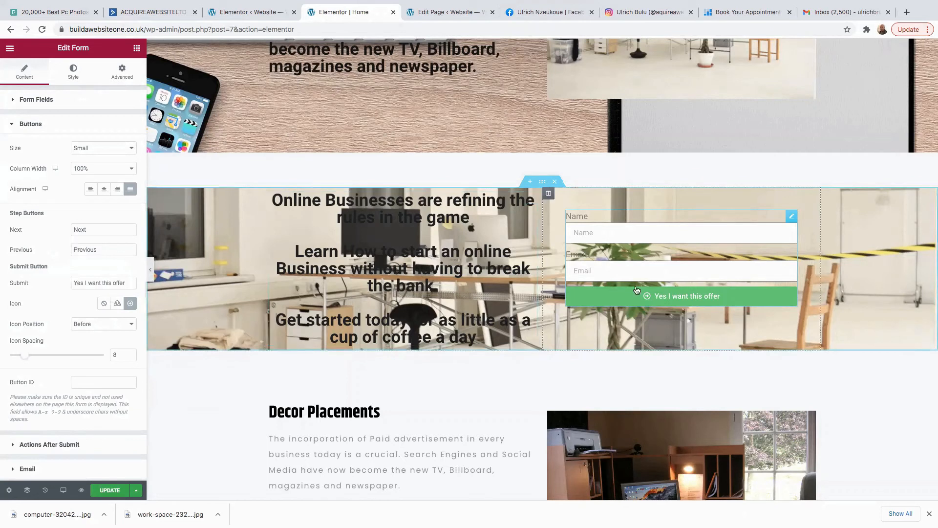
left_click(103, 190)
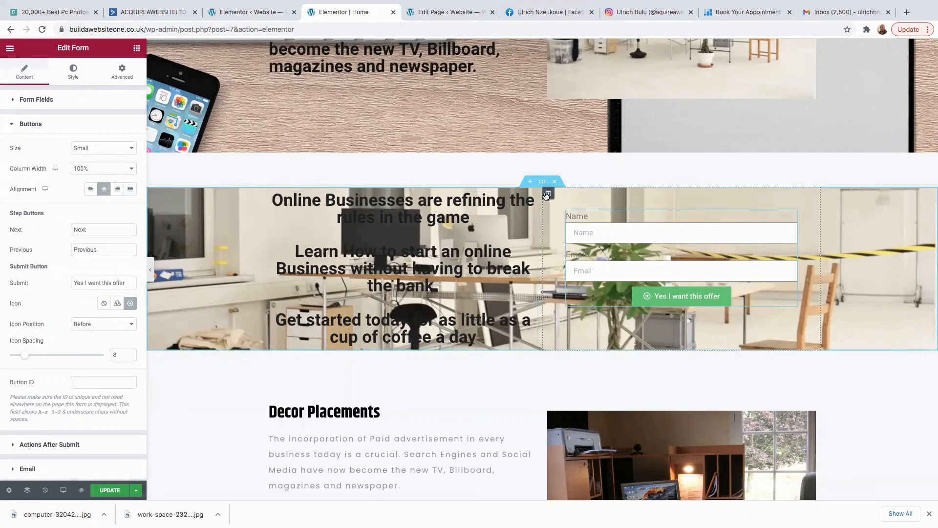
left_click(414, 210)
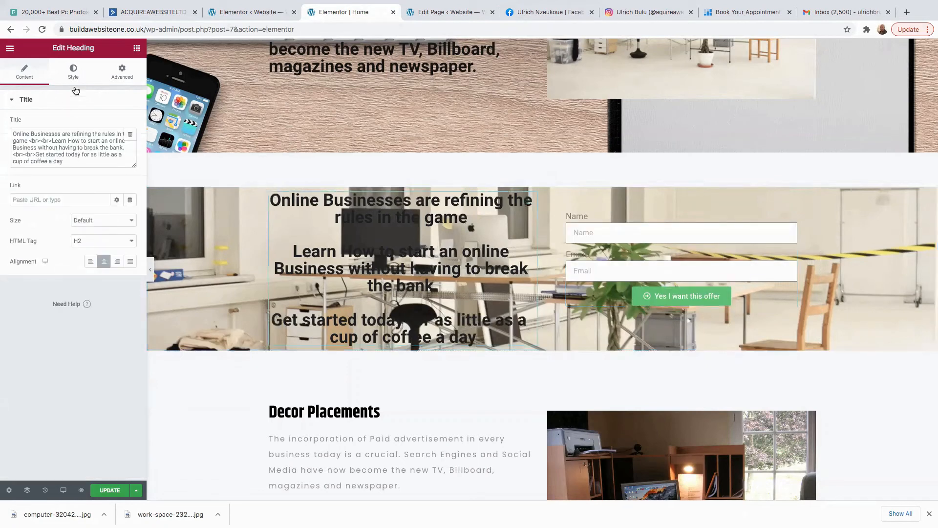
Set the headline's text colour to blue #2980AD.
left_click(74, 73)
left_click(131, 123)
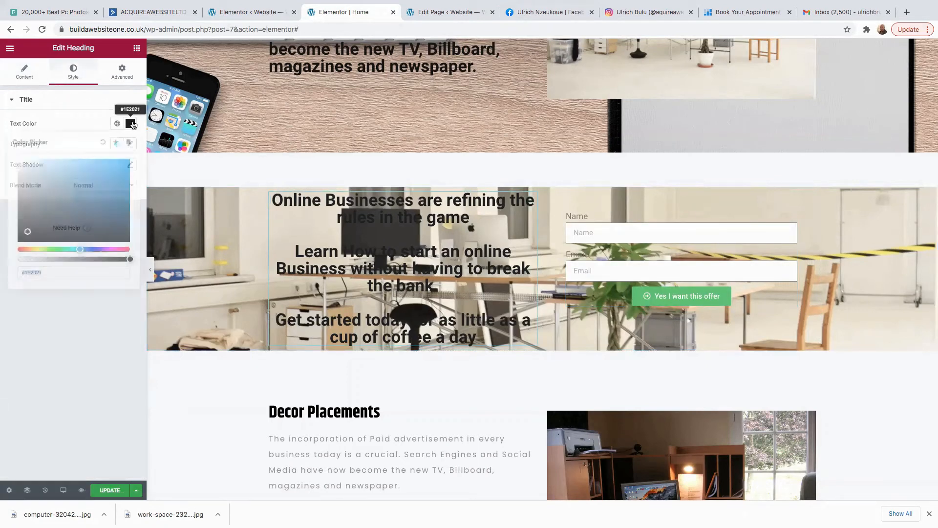
left_click(104, 186)
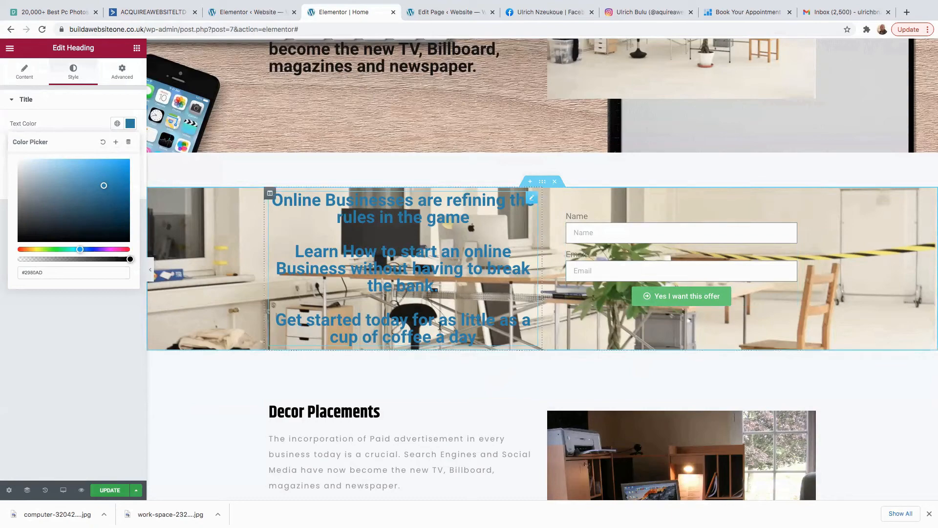
scroll(464, 377, "down", 5)
scroll(461, 268, "up", 6)
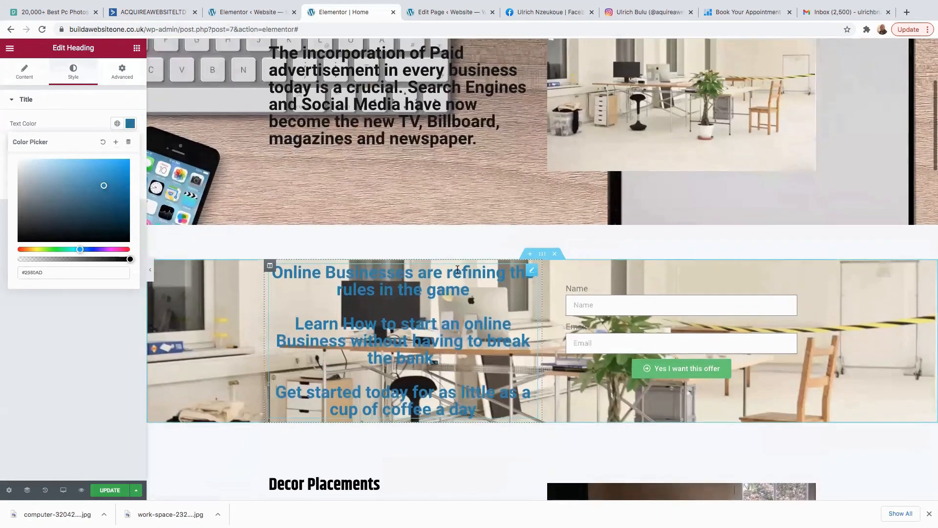
scroll(497, 303, "down", 4)
scroll(497, 303, "up", 2)
Select the opt-in form and dismiss the name autofill suggestions.
left_click(600, 195)
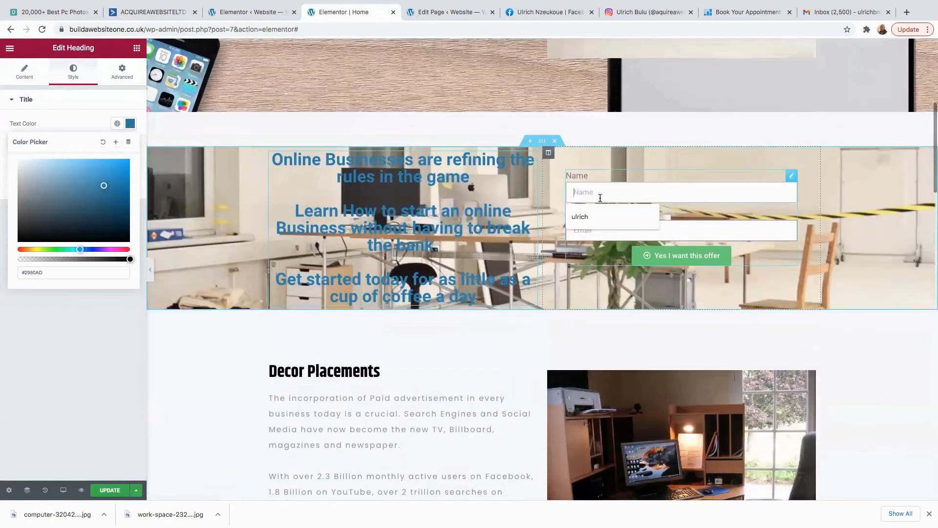
left_click(622, 187)
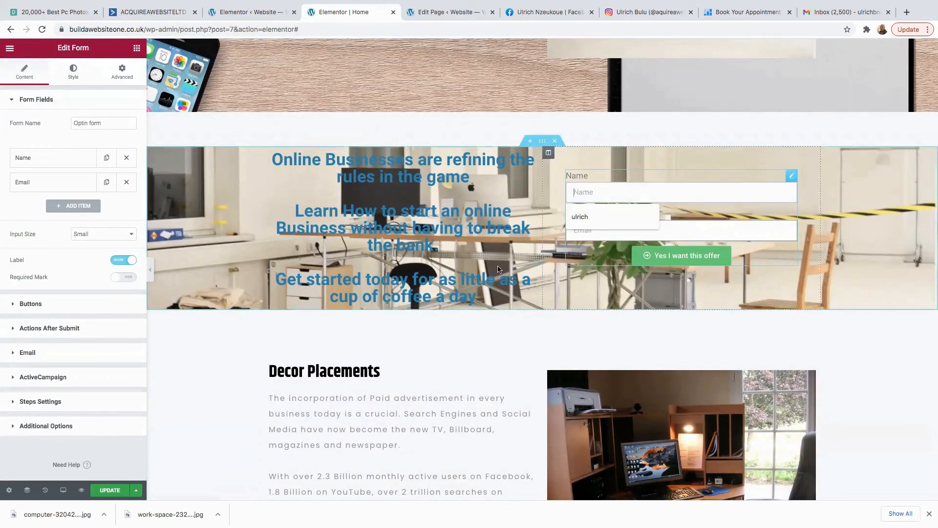
left_click(240, 334)
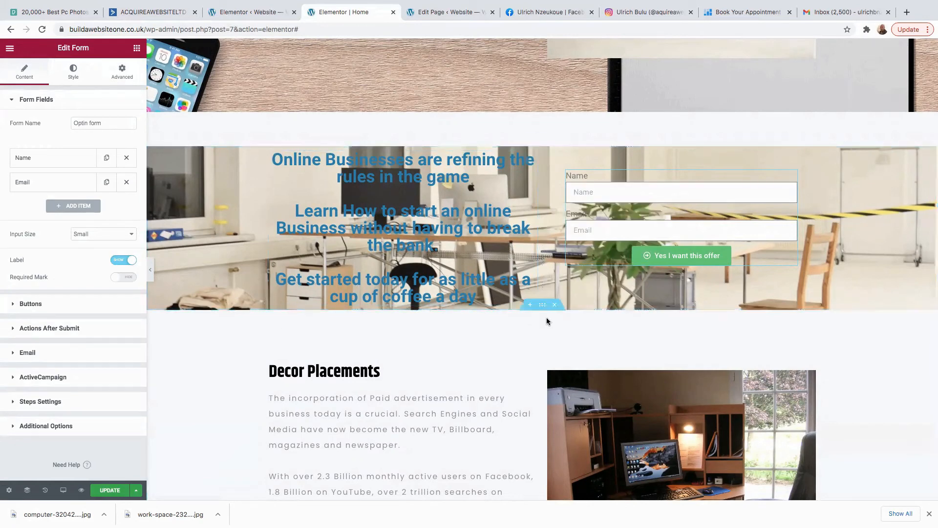
scroll(518, 337, "down", 6)
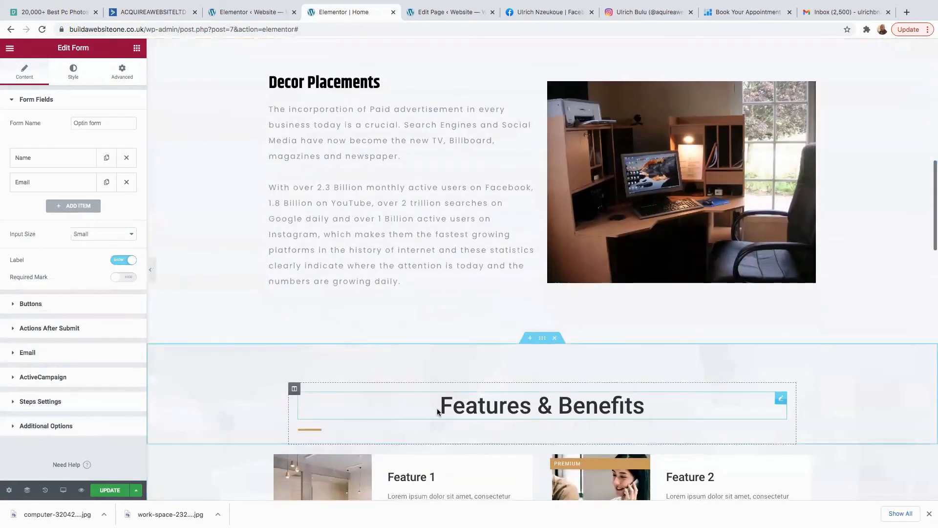
scroll(458, 409, "down", 3)
scroll(659, 309, "down", 7)
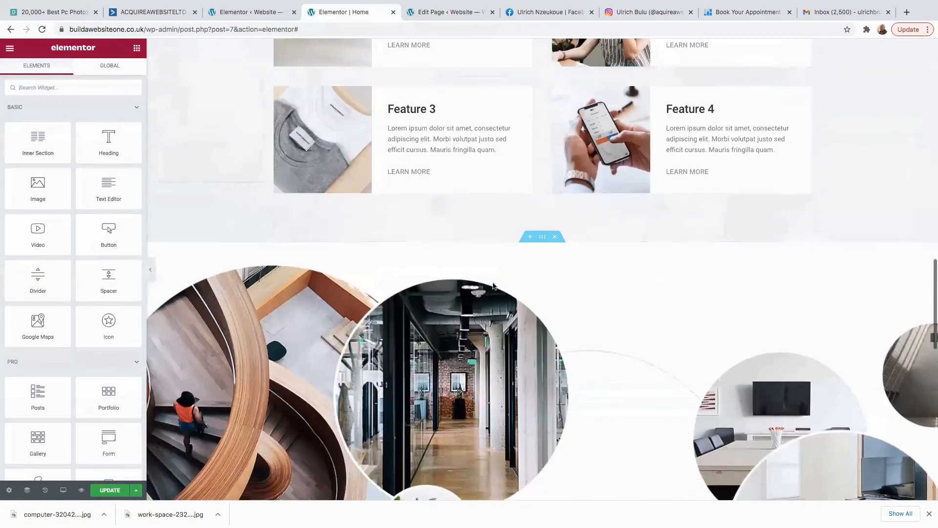
Insert the free What People Say testimonial block above the circular images.
left_click(529, 238)
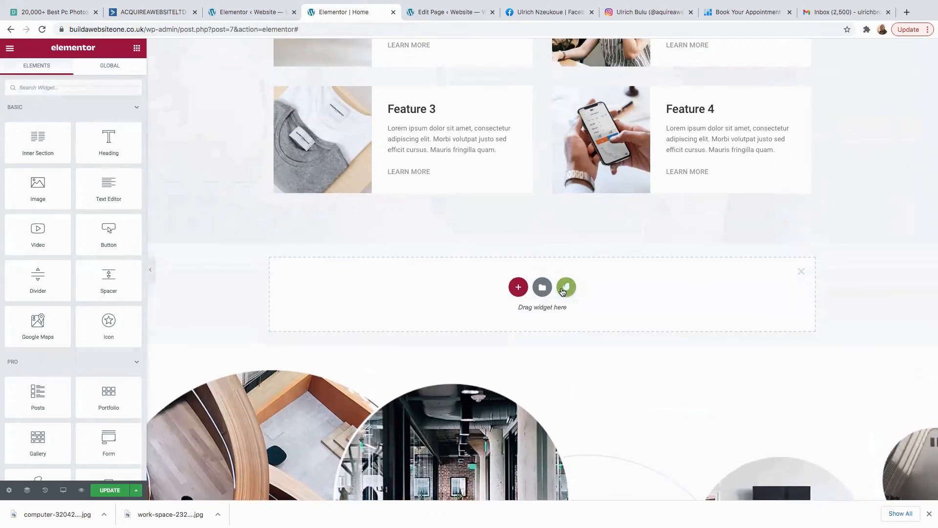
left_click(565, 289)
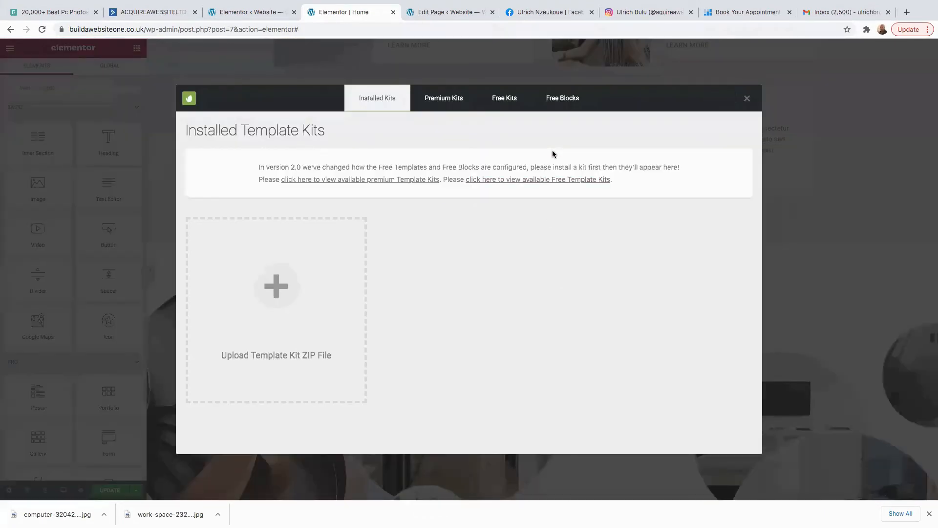
left_click(558, 99)
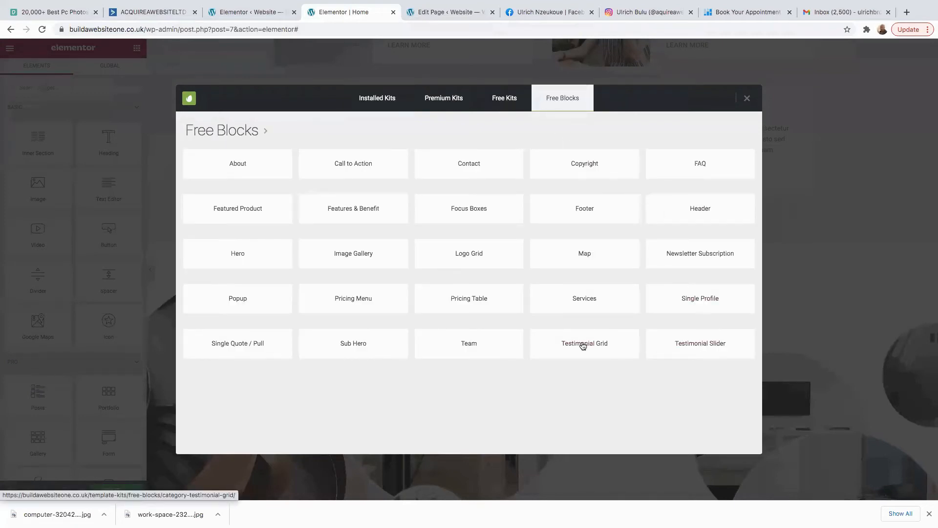
left_click(582, 346)
scroll(311, 292, "down", 7)
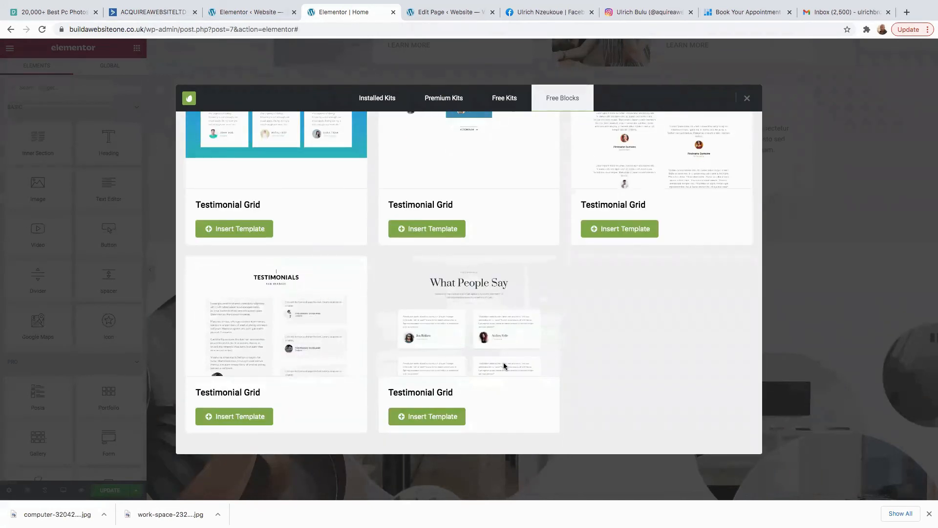
left_click(414, 419)
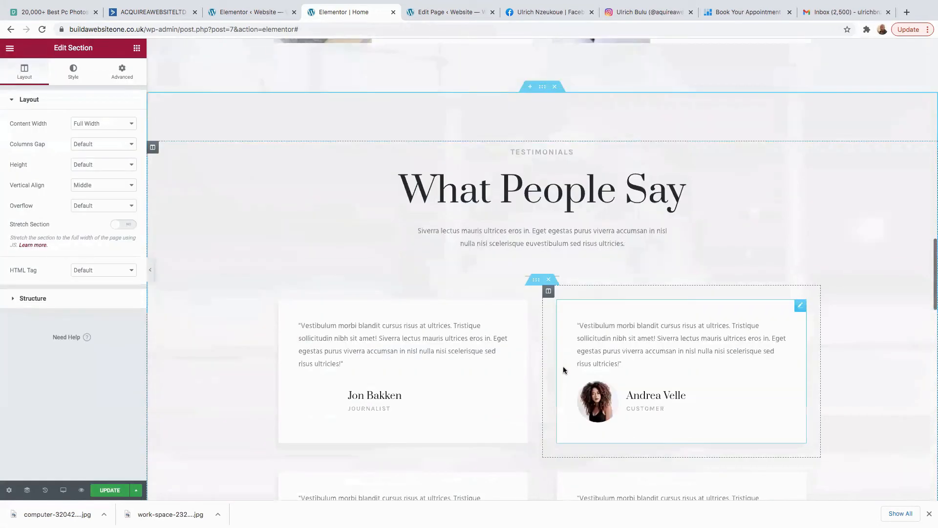
scroll(564, 370, "down", 5)
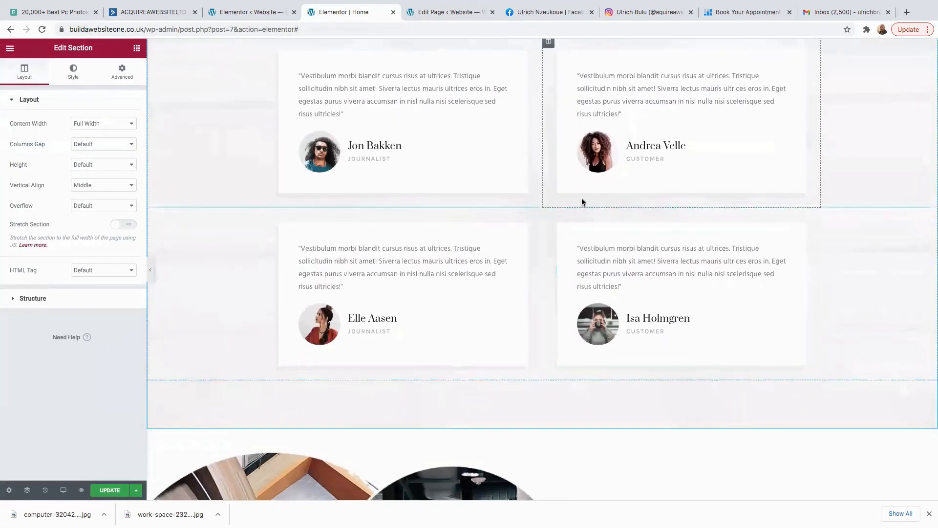
scroll(582, 200, "up", 4)
Select the heading and first testimonial card, browse the media library for its photo, then close it.
left_click(600, 131)
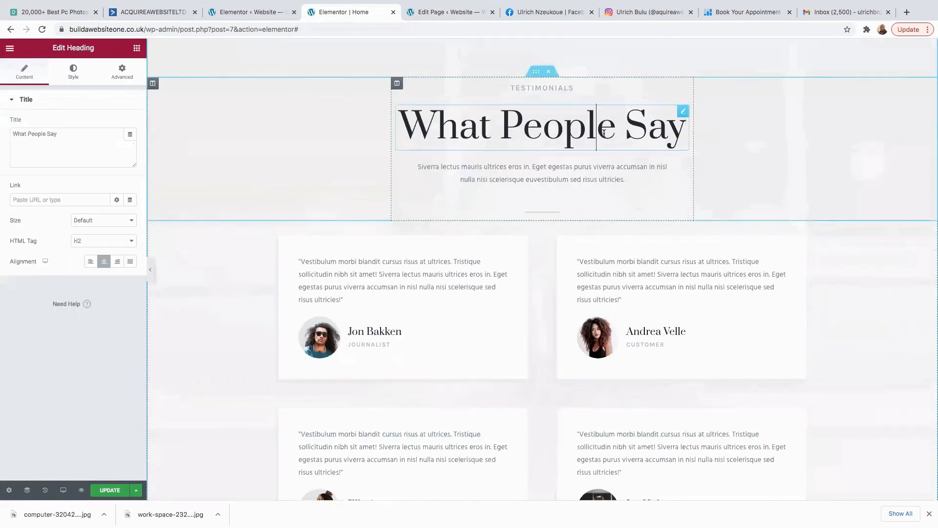
left_click(543, 175)
left_click(542, 138)
left_click(324, 341)
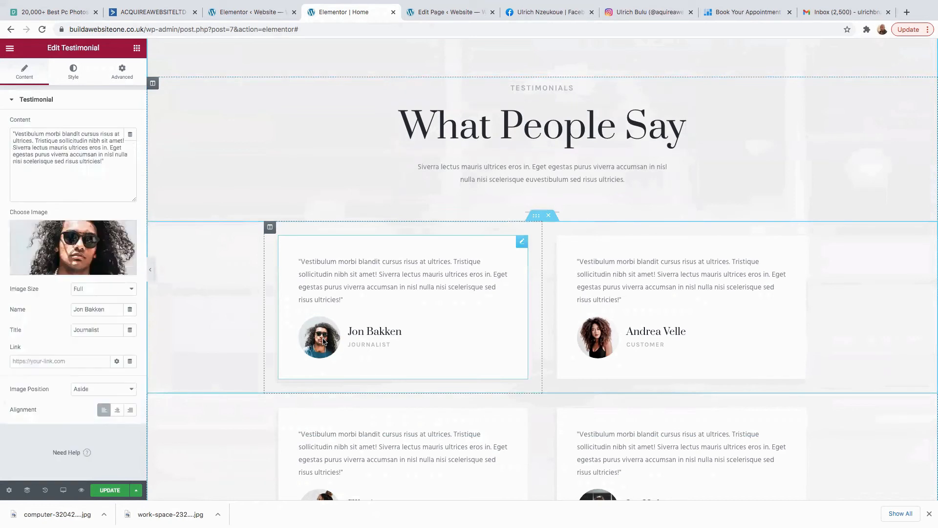
left_click(54, 233)
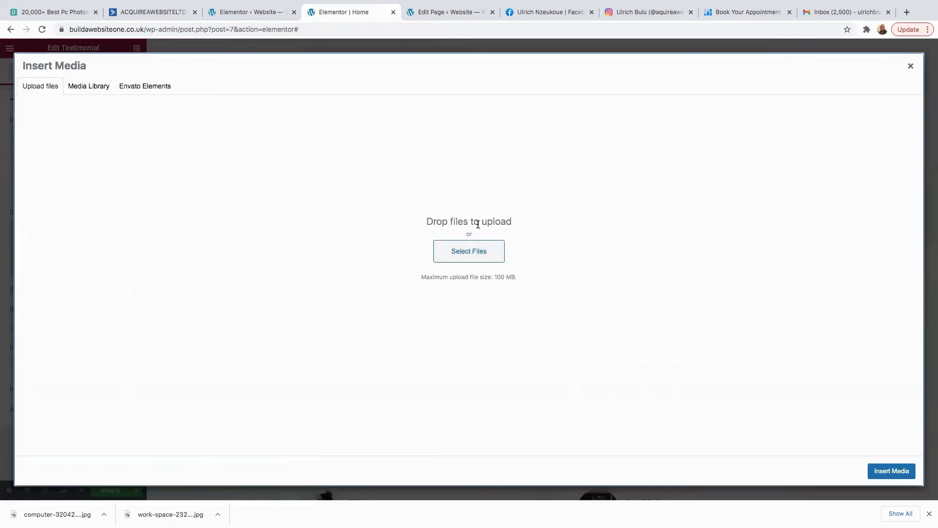
left_click(465, 255)
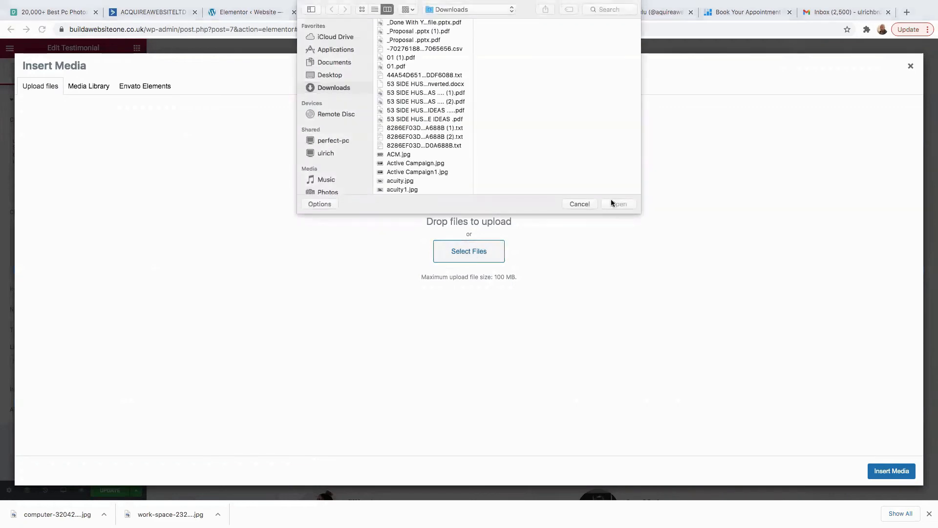
left_click(580, 203)
left_click(89, 87)
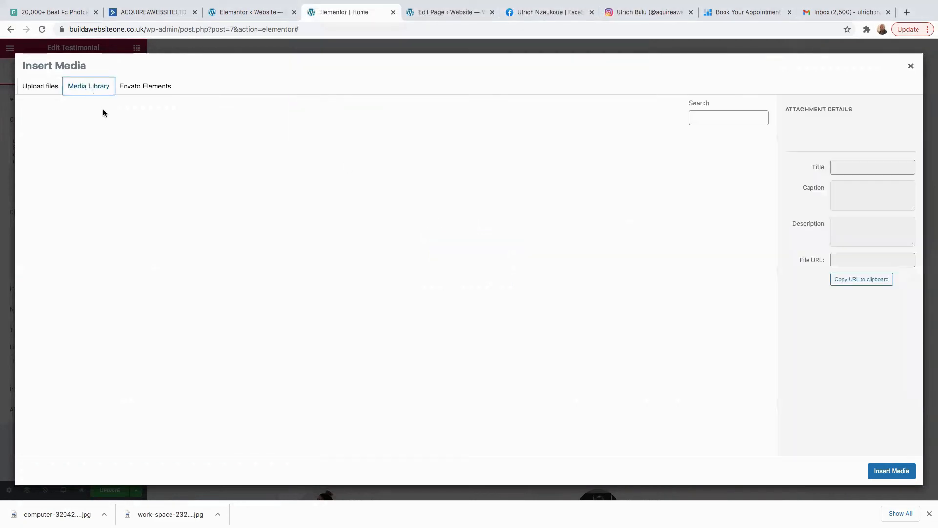
left_click(911, 67)
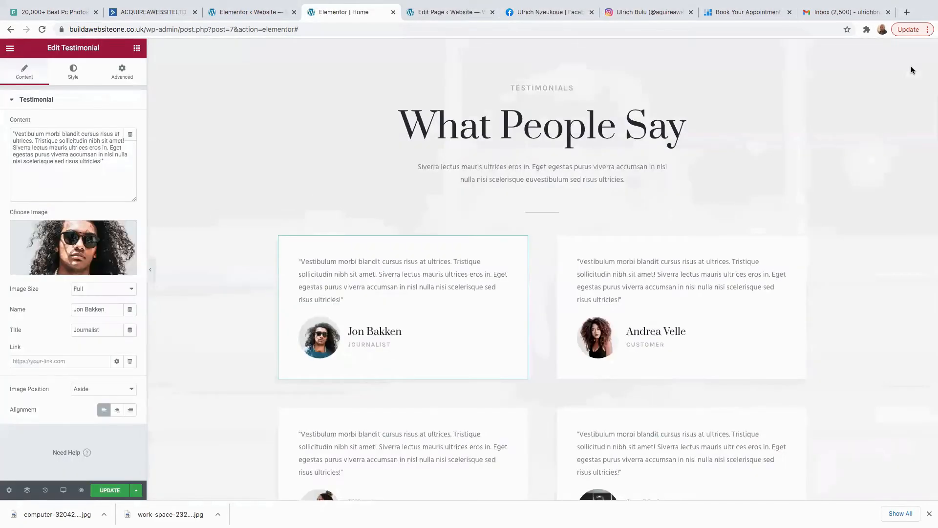
Select the Elle Aasen card's quote text, then return to the Elements panel.
scroll(426, 337, "down", 3)
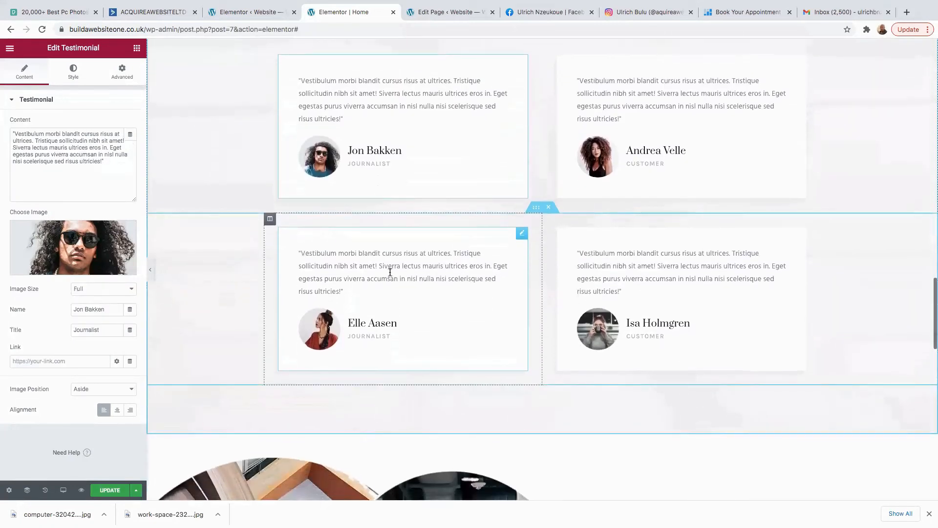
left_click(388, 272)
left_click_drag(100, 159, 7, 105)
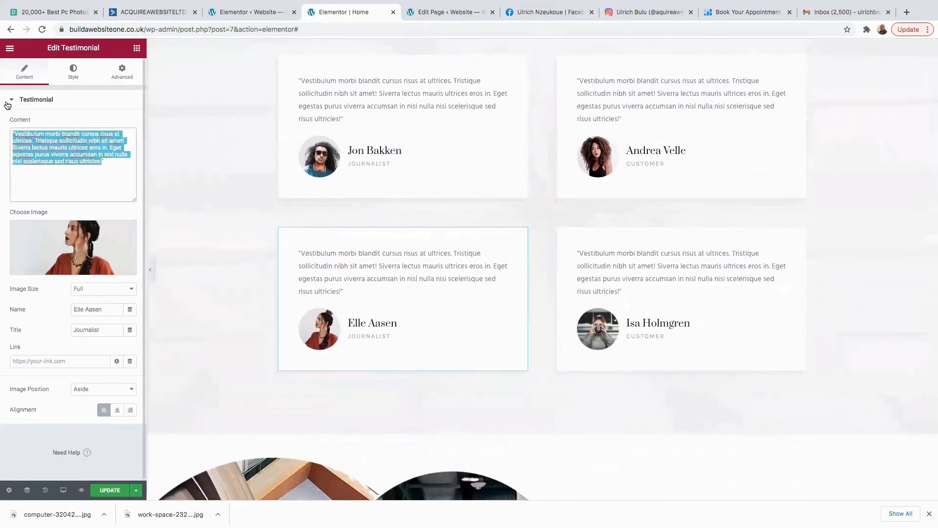
left_click(81, 177)
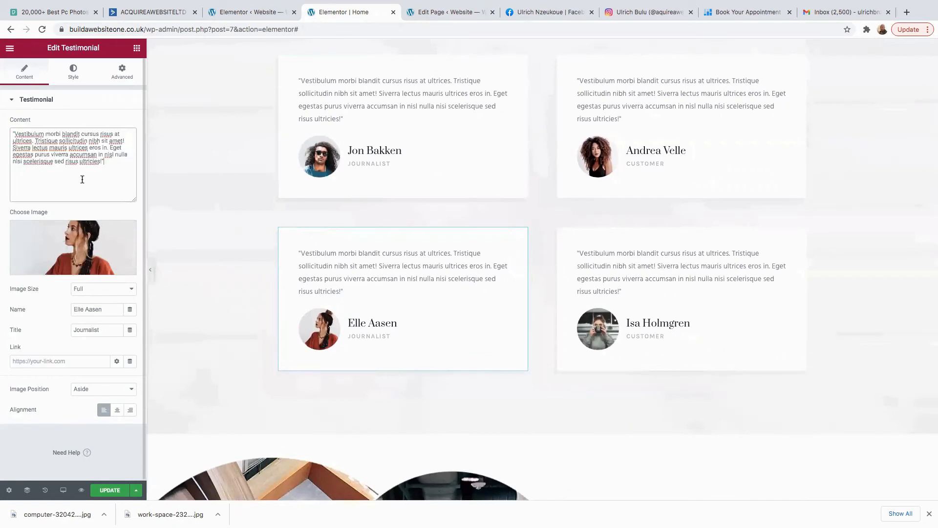
scroll(447, 360, "down", 5)
scroll(472, 359, "down", 1)
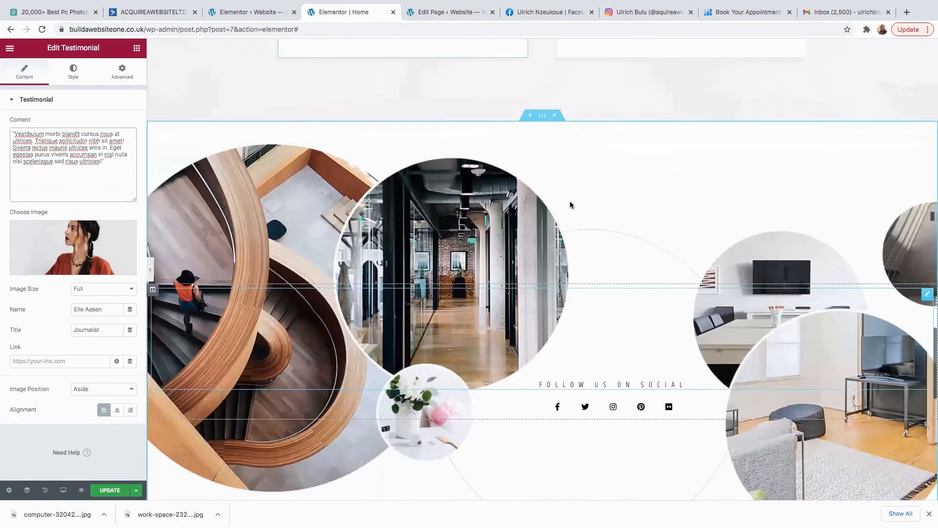
left_click(570, 201)
scroll(505, 246, "up", 4)
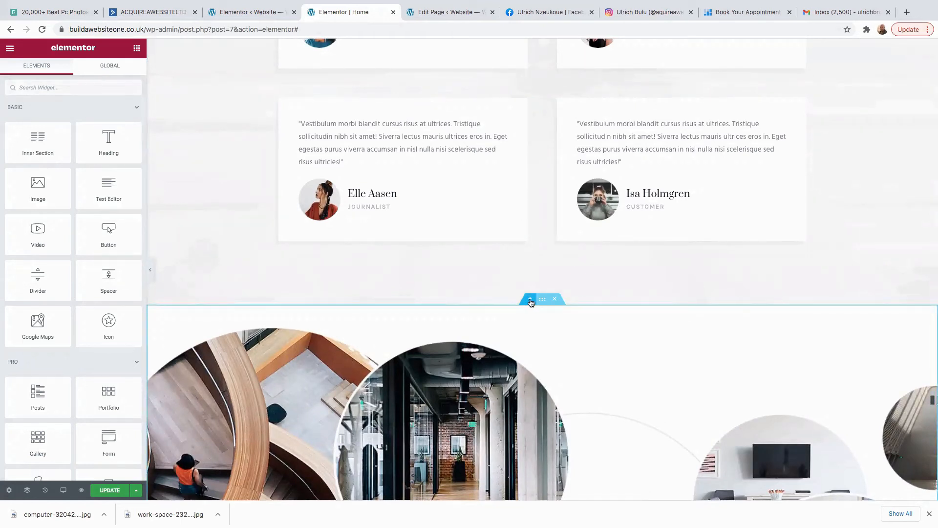
Insert the Turn Insight Into Action call-to-action block above the gallery.
left_click(529, 301)
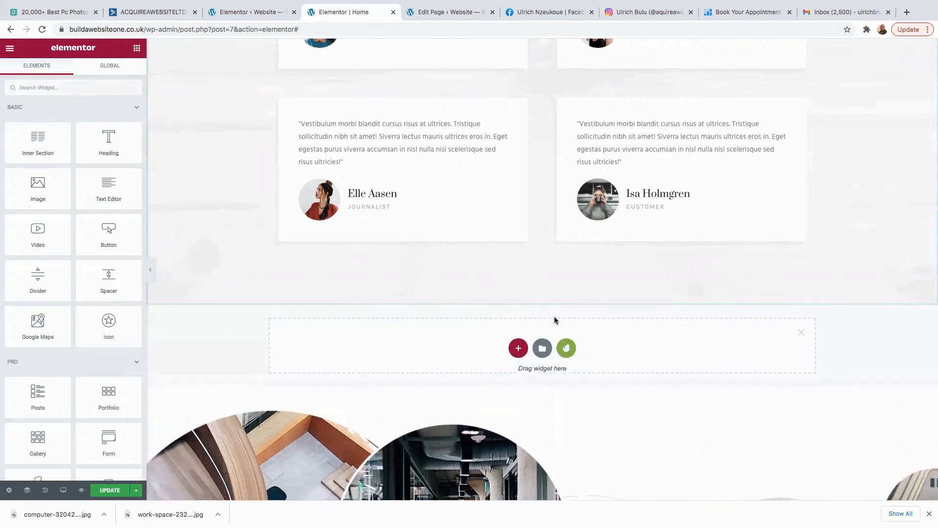
left_click(567, 348)
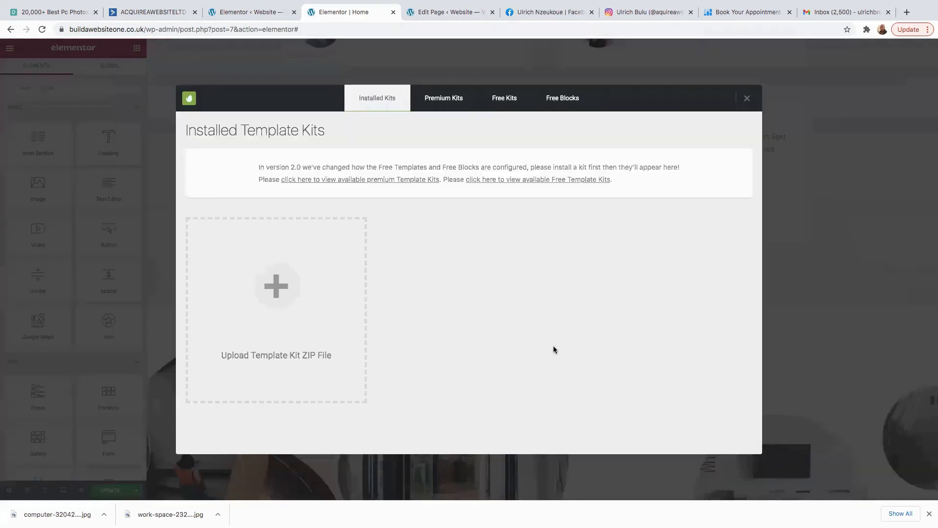
left_click(560, 107)
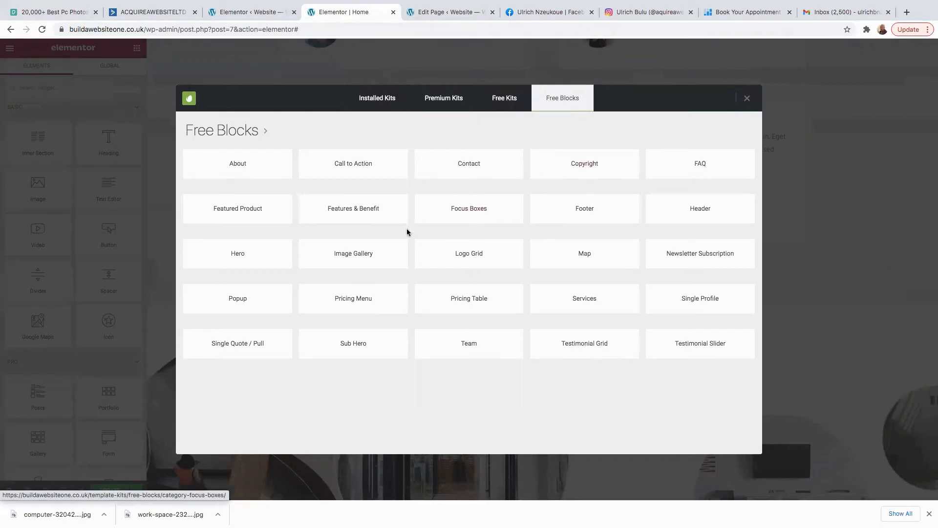
left_click(352, 166)
scroll(268, 212, "down", 3)
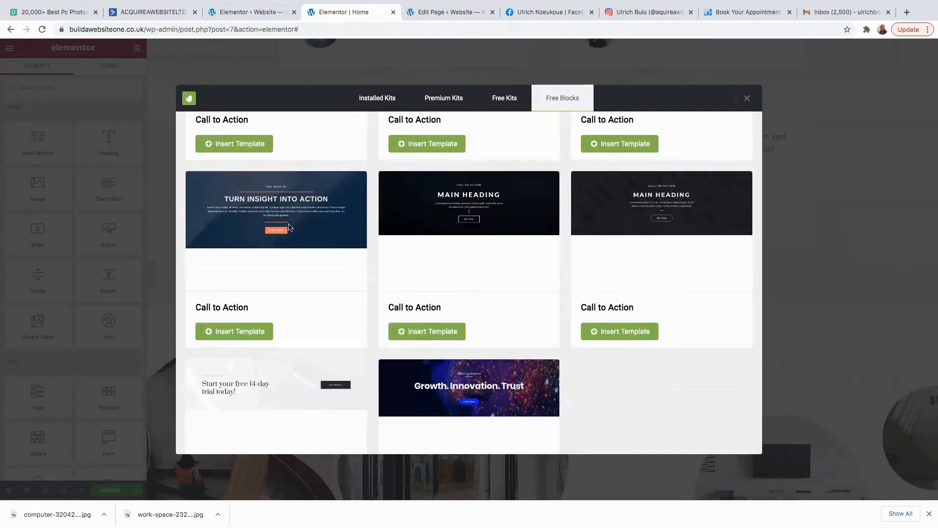
left_click(241, 335)
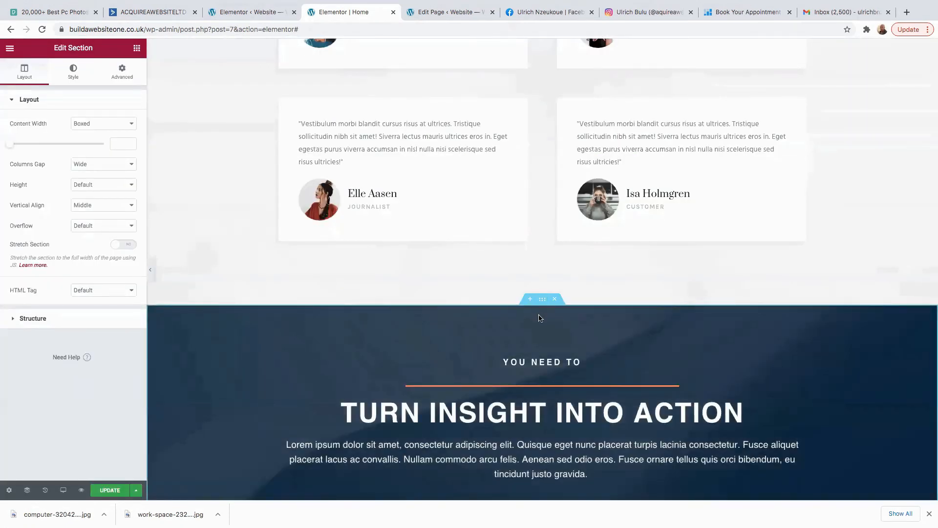
Upload black_background.png and set it as the section's background image.
scroll(539, 349, "down", 4)
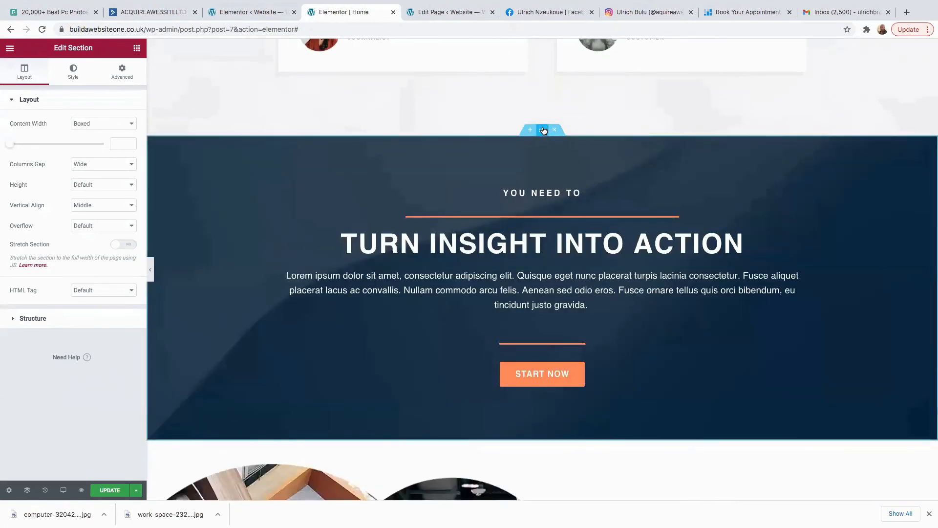
left_click(69, 75)
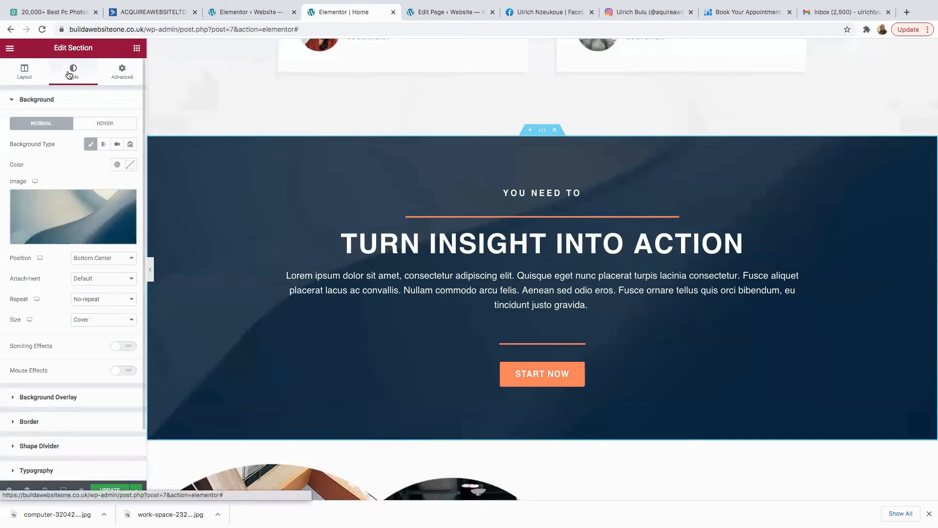
left_click(56, 207)
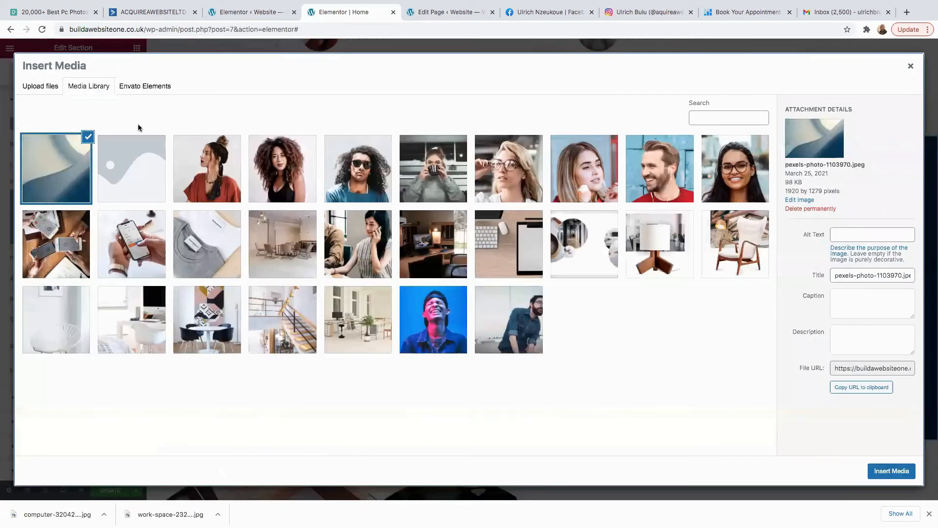
left_click(37, 86)
left_click(470, 255)
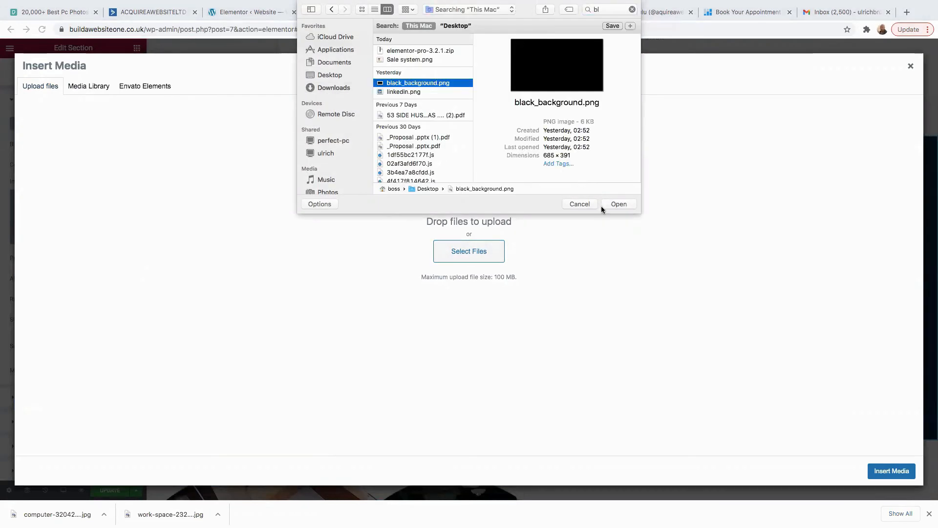
left_click(620, 205)
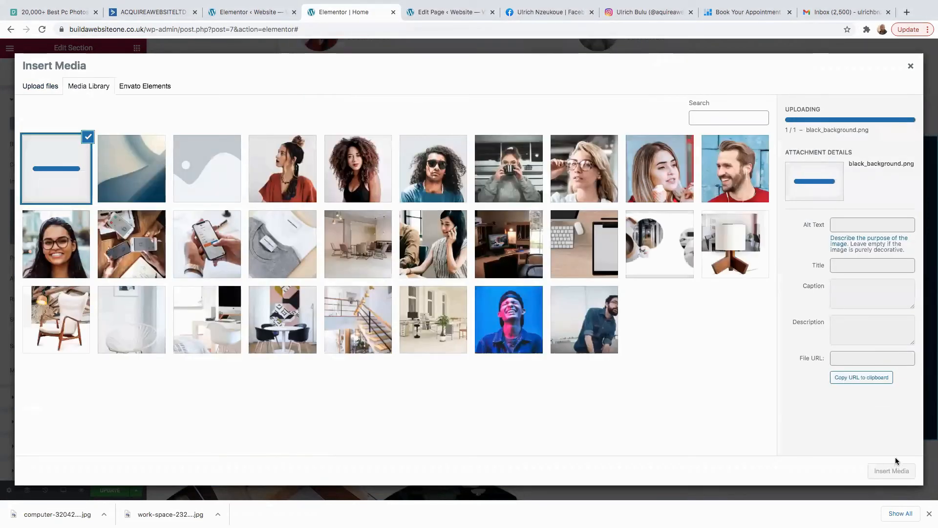
left_click(892, 470)
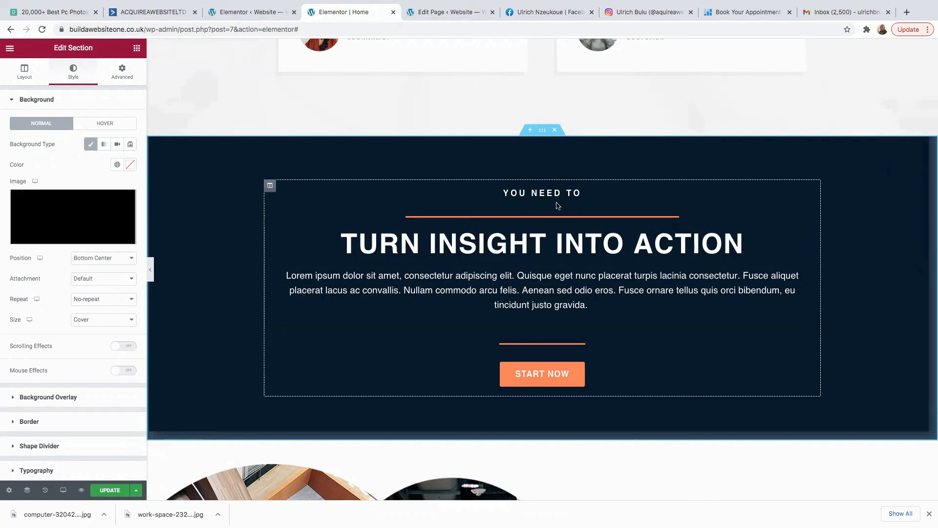
left_click(521, 291)
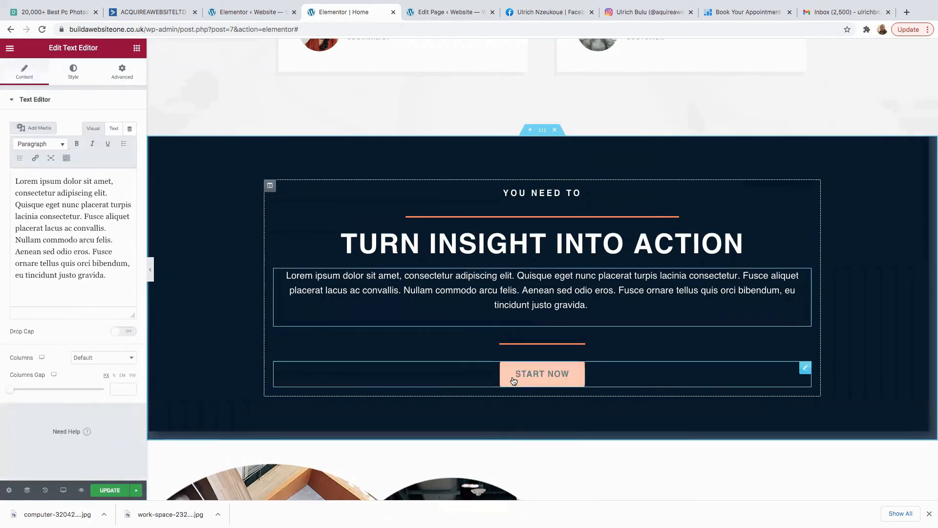
Replace the START NOW button's '#' link with the Setmore booking page URL copied from the booking tab.
left_click(543, 375)
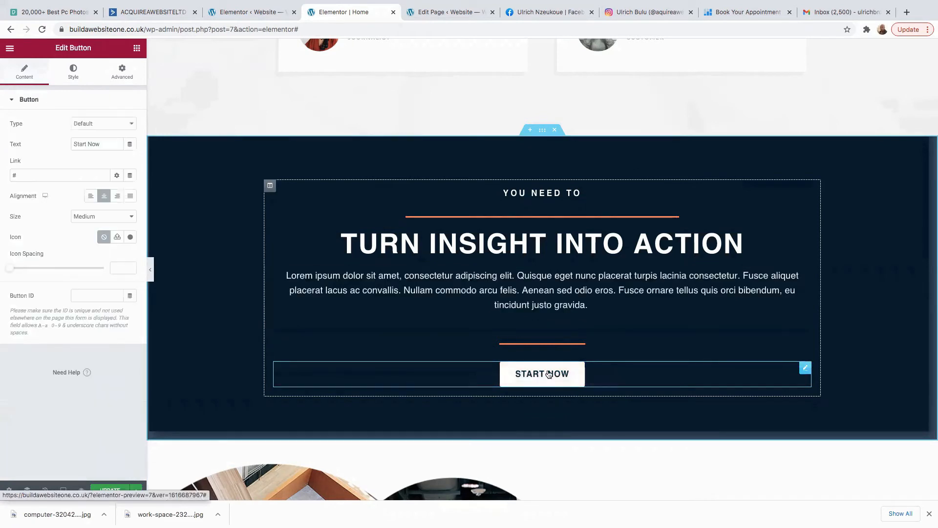
left_click(37, 175)
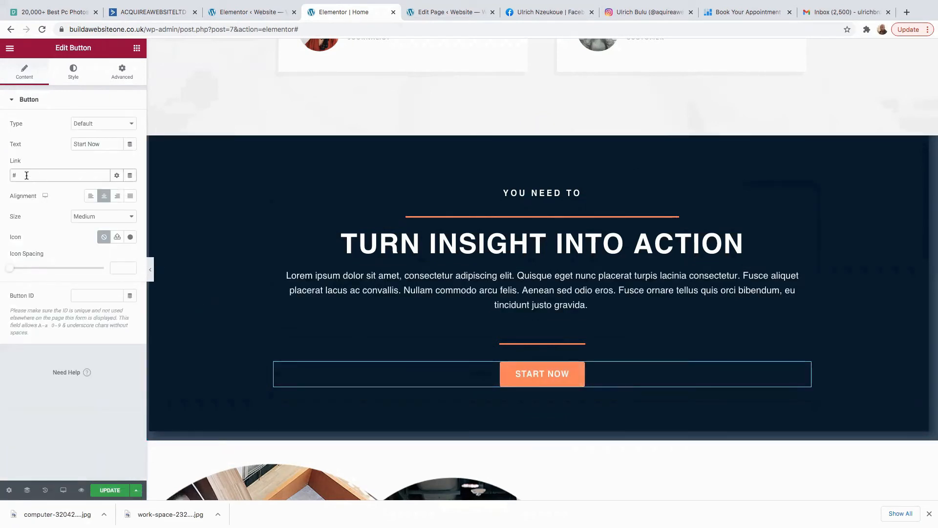
key("BackSpace")
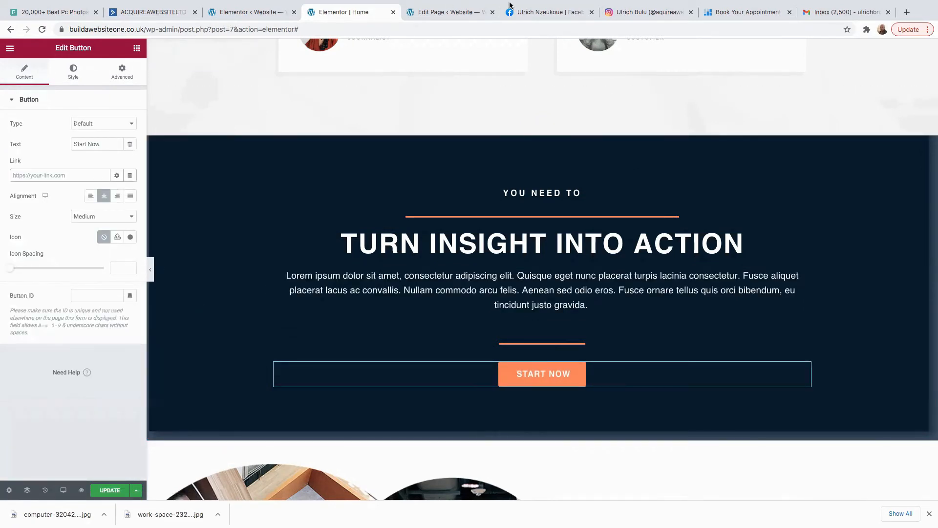
left_click(733, 12)
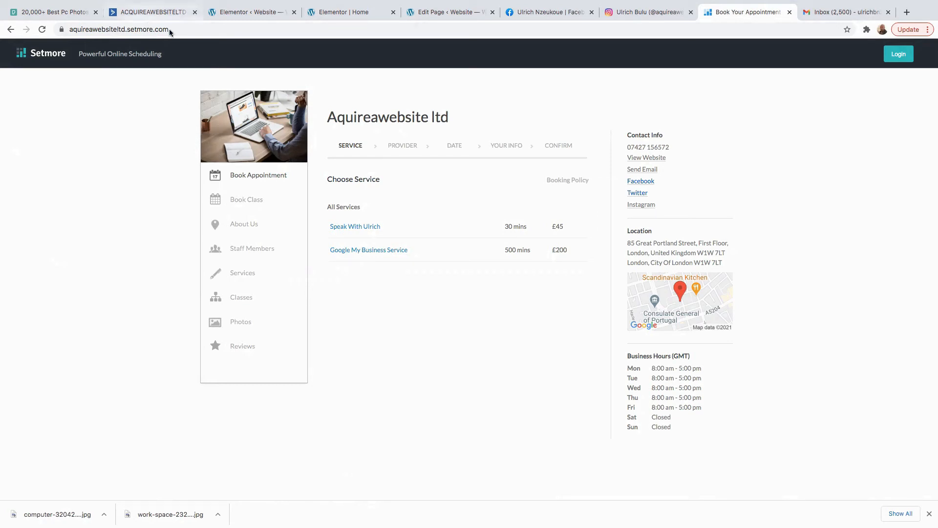
left_click(148, 30)
right_click(146, 31)
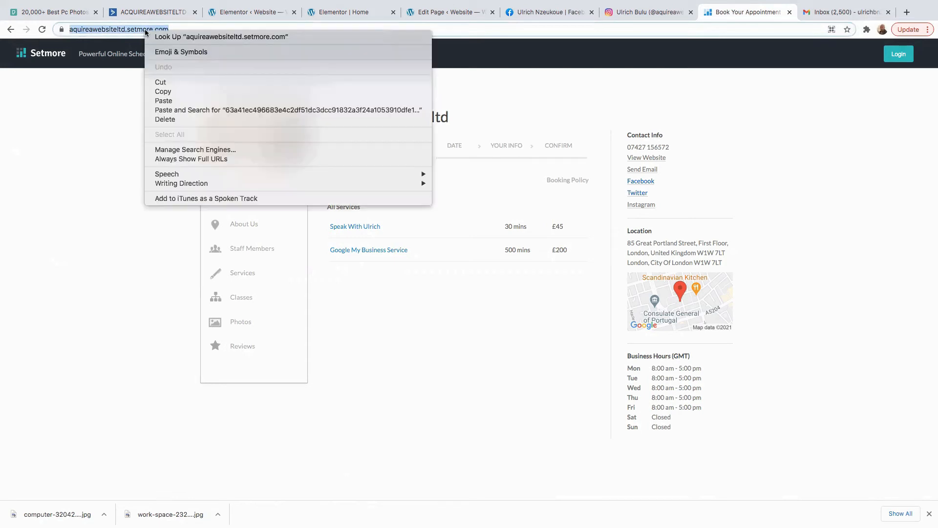
left_click(169, 91)
left_click_drag(365, 13, 266, 18)
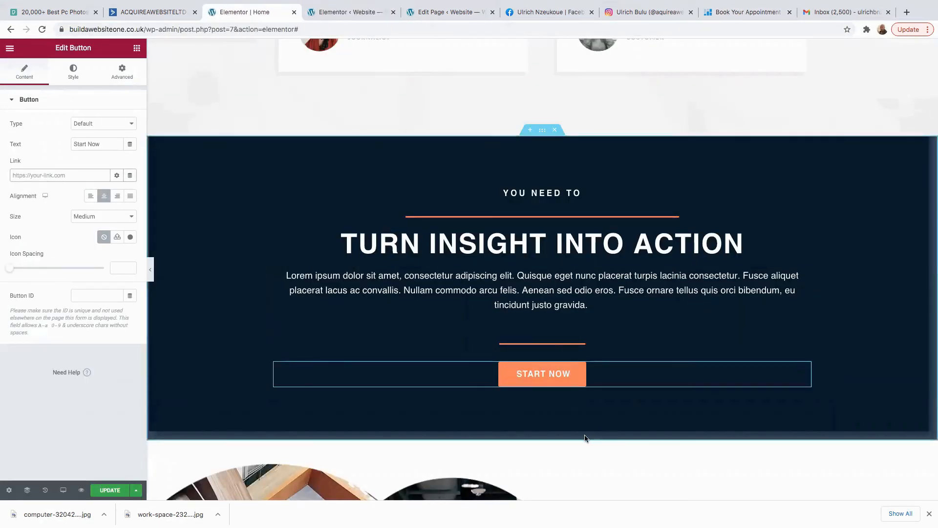
right_click(26, 175)
left_click(60, 238)
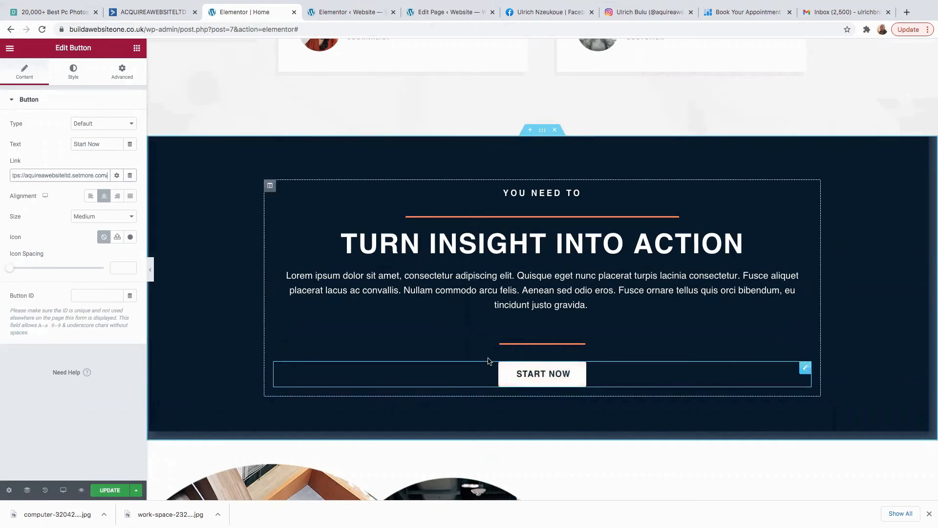
Scroll up to the hero section with the Name/Email form and open its section settings.
scroll(477, 361, "down", 4)
scroll(580, 199, "up", 10)
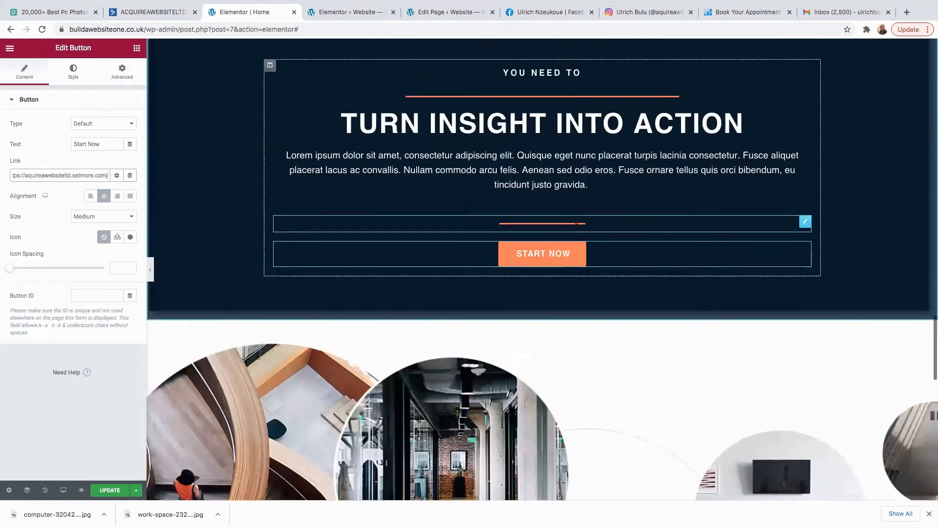
scroll(574, 236, "up", 2)
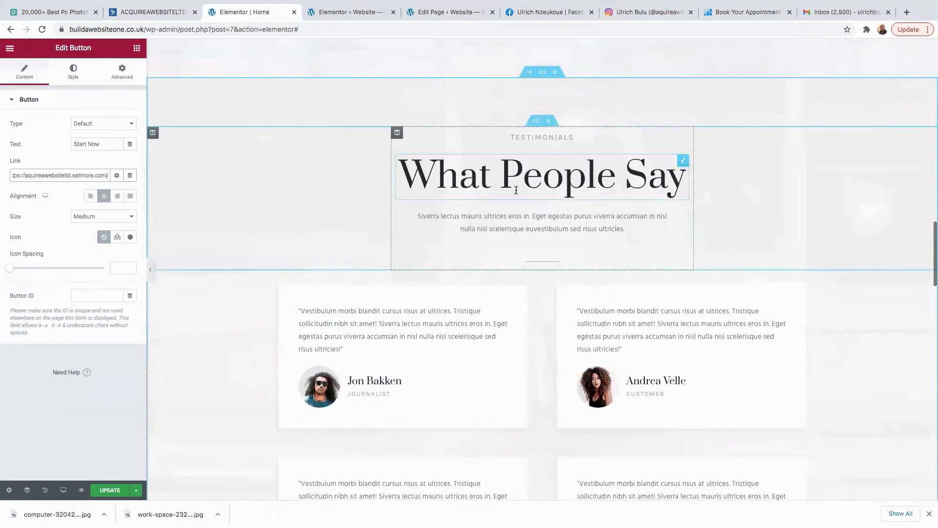
scroll(537, 201, "up", 10)
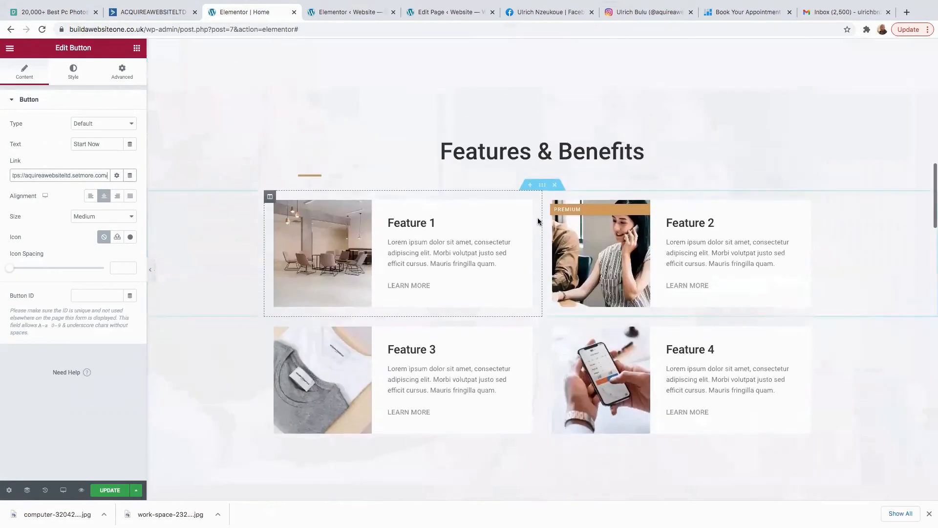
scroll(538, 203, "up", 3)
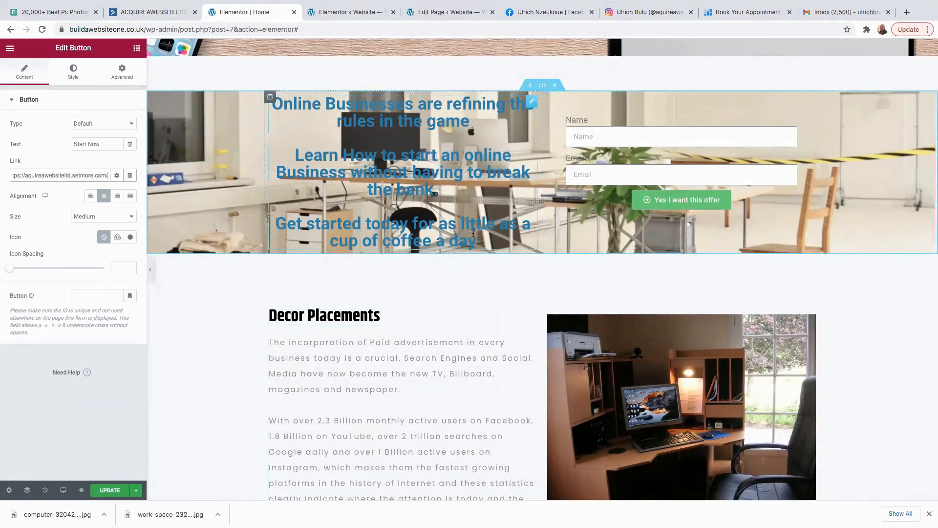
left_click(543, 86)
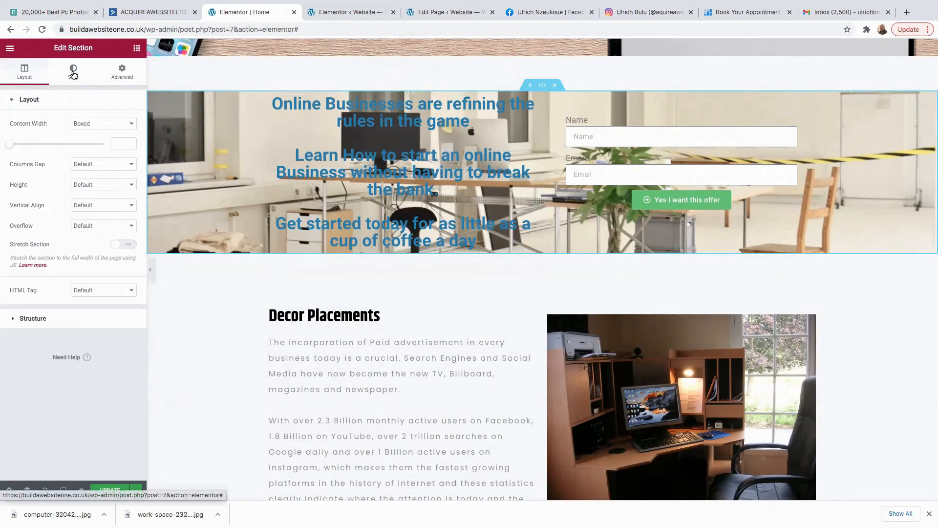
Set the hero section's background slideshow gallery to black_background.png.
left_click(73, 73)
left_click(27, 186)
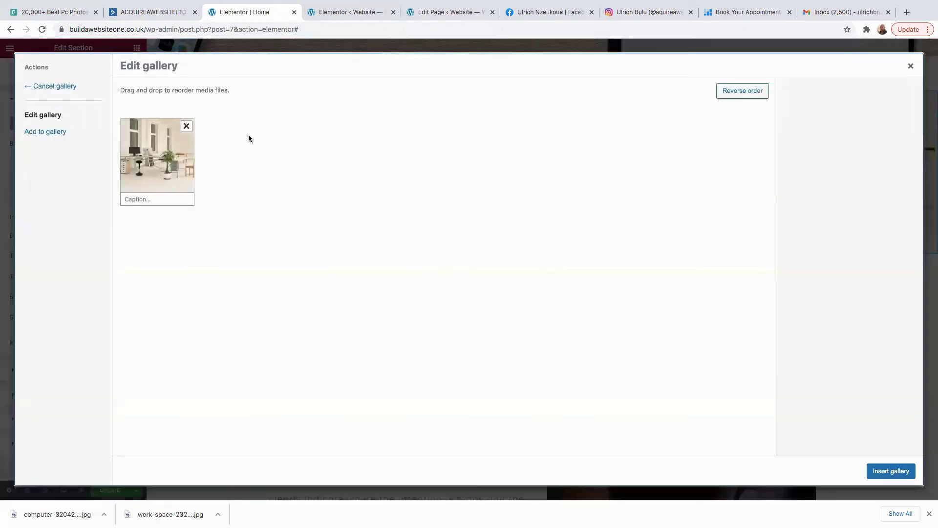
left_click(44, 132)
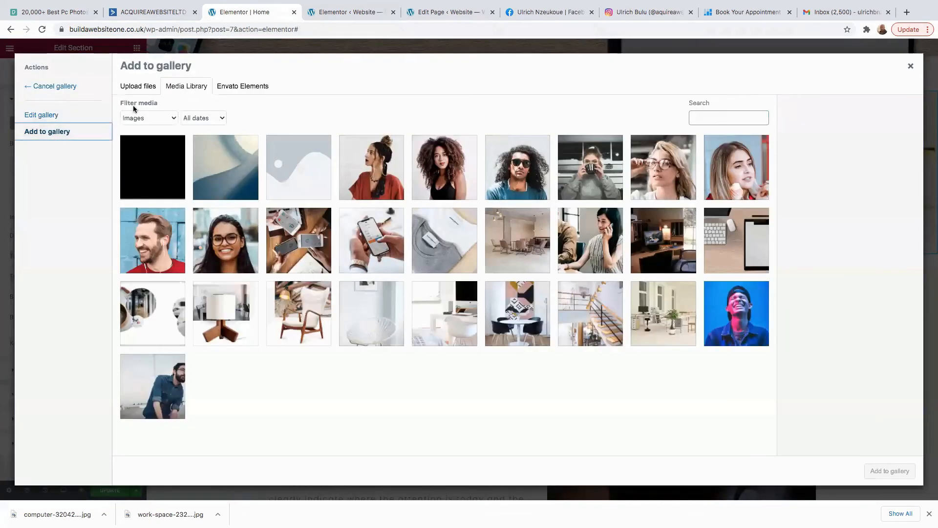
left_click(141, 176)
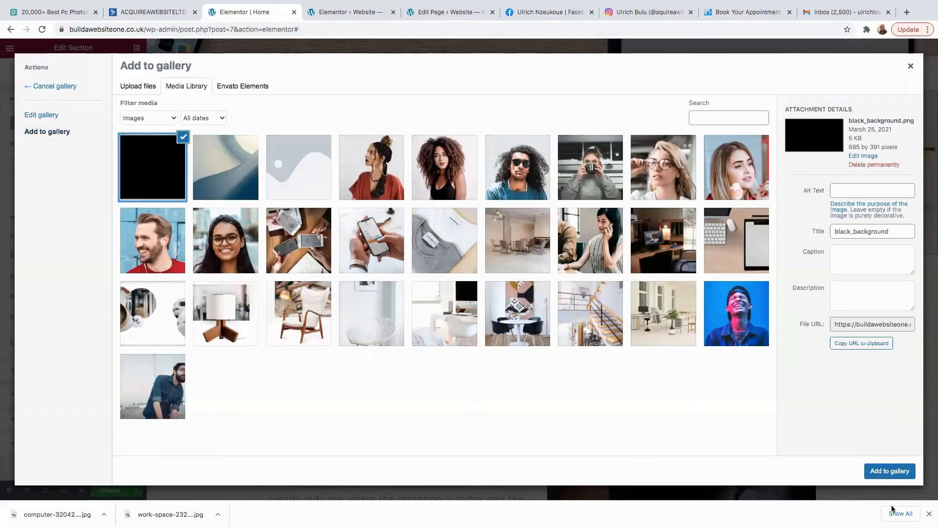
left_click(889, 472)
left_click(889, 471)
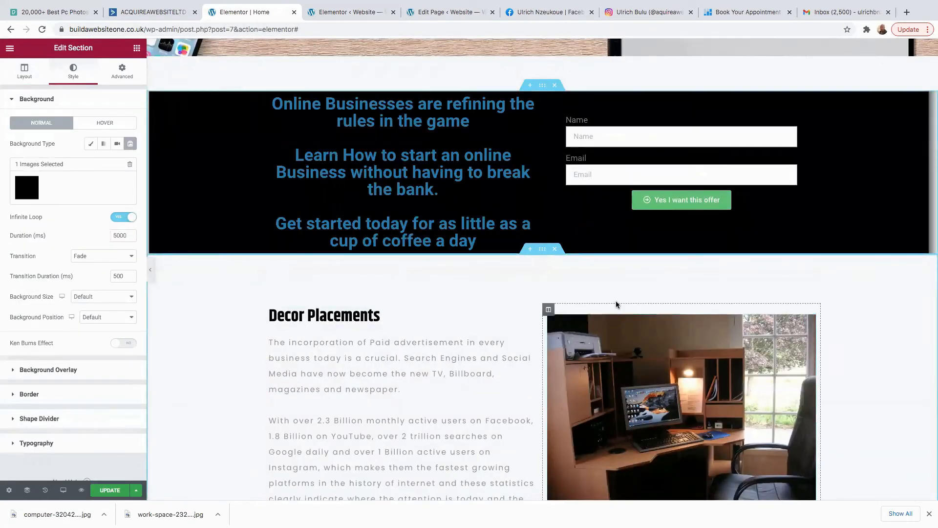
left_click(457, 132)
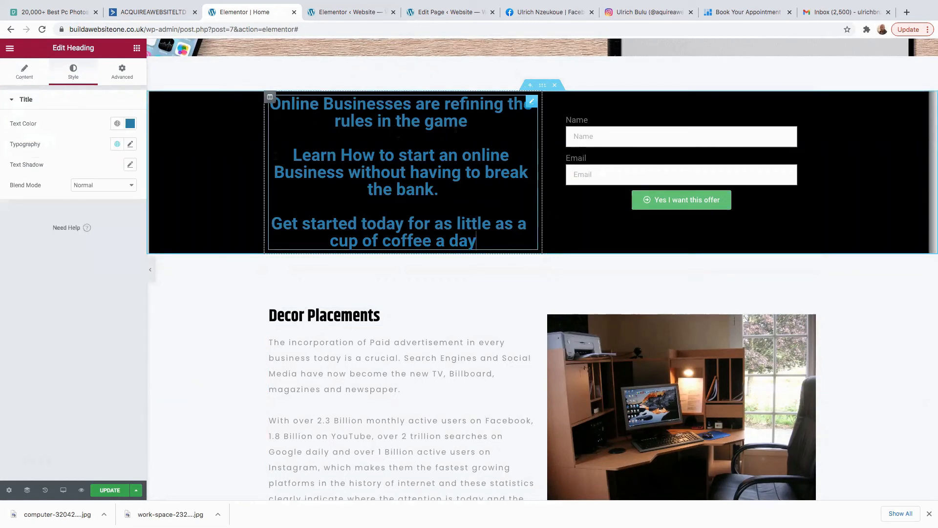
Set the Online Businesses heading text colour to #E5EEF3.
left_click(130, 123)
type("#E5EEF3")
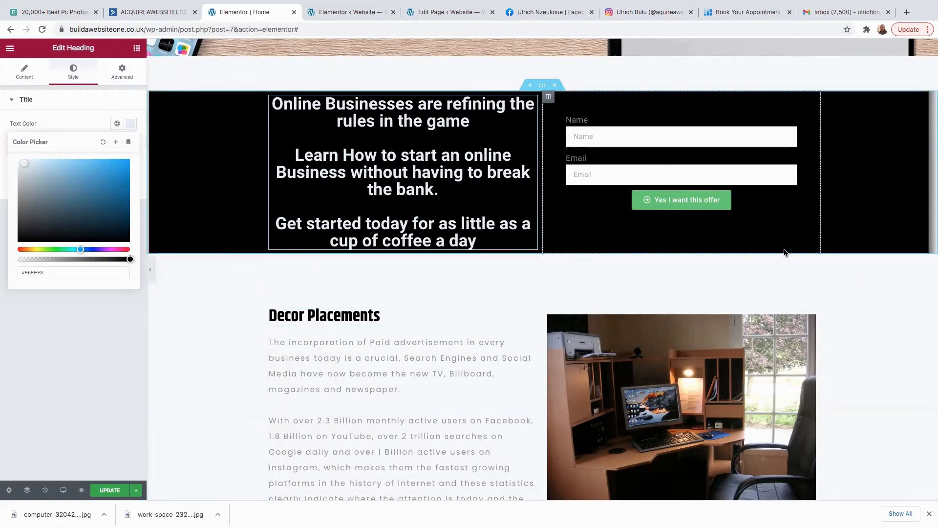
scroll(528, 293, "down", 4)
scroll(527, 295, "down", 20)
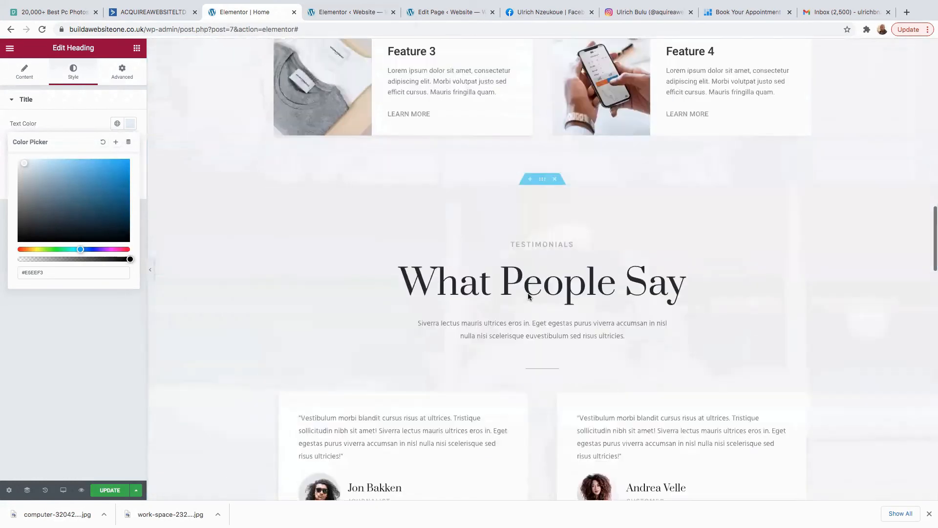
scroll(529, 295, "up", 20)
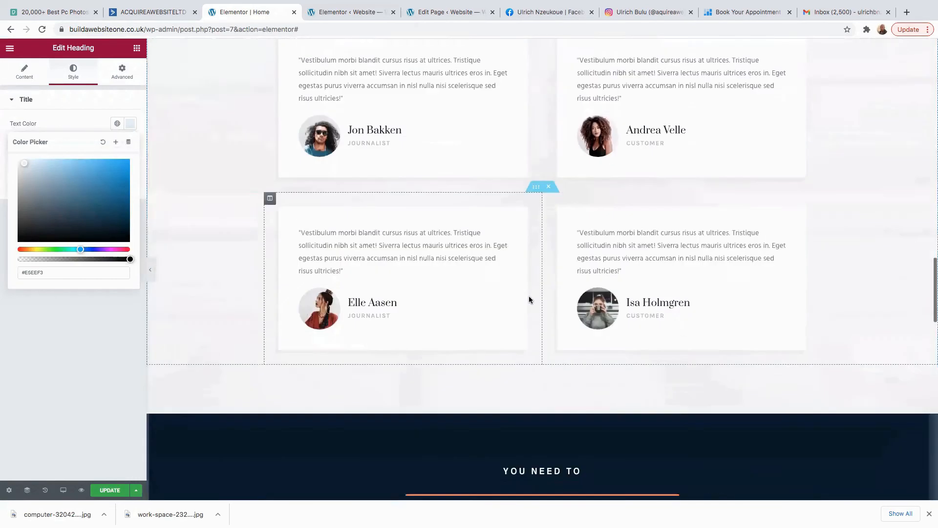
scroll(527, 298, "up", 2)
scroll(623, 306, "down", 2)
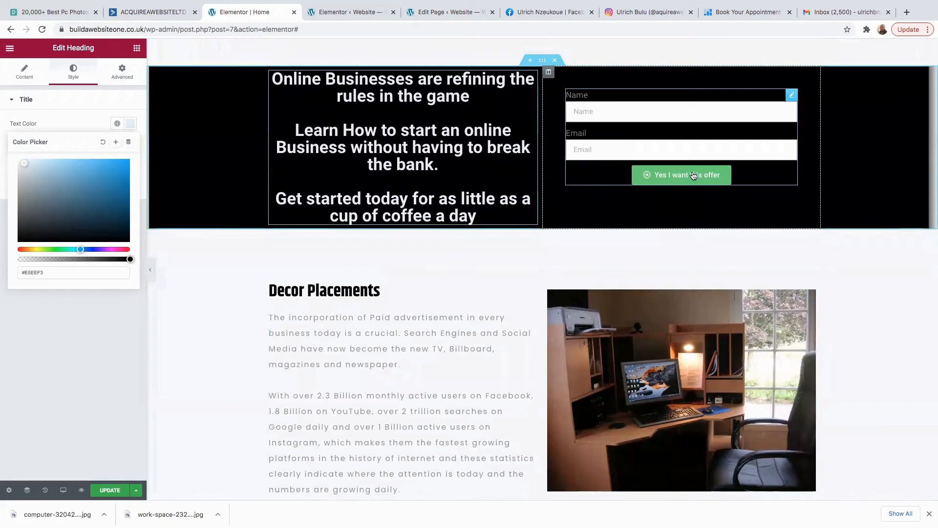
Select the opt-in form, check its Buttons content settings, and show its Style tab.
left_click(693, 176)
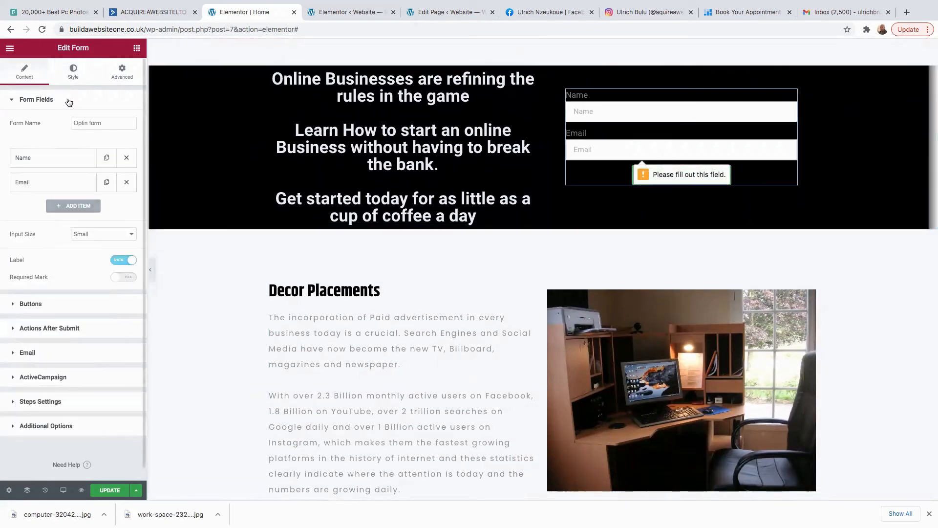
left_click(71, 77)
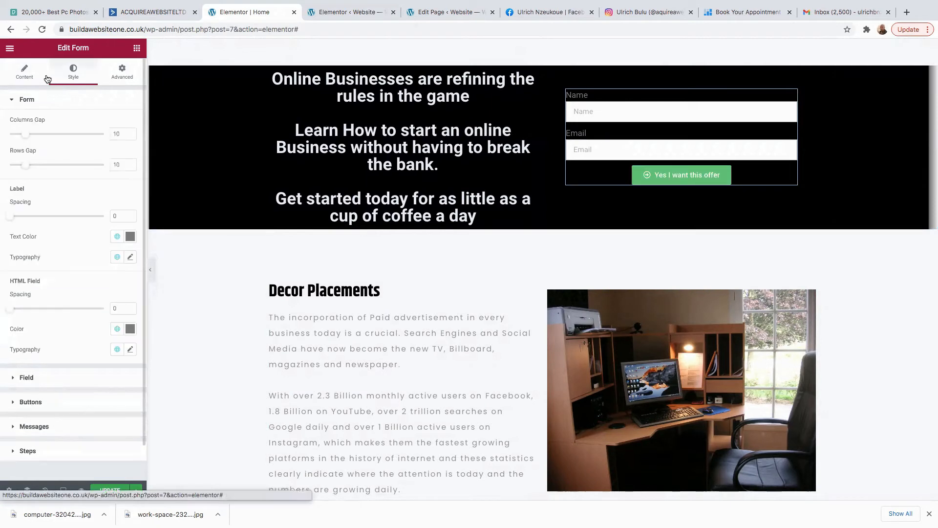
left_click(33, 75)
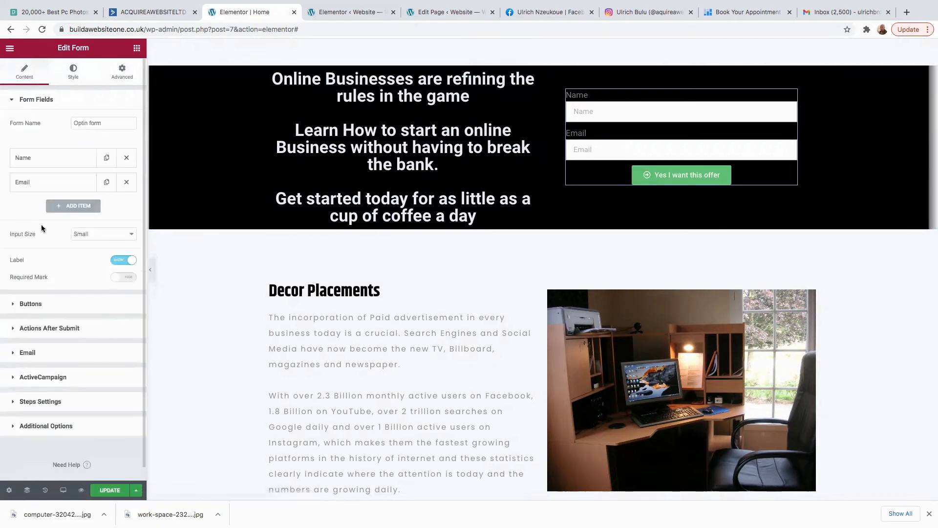
left_click(30, 304)
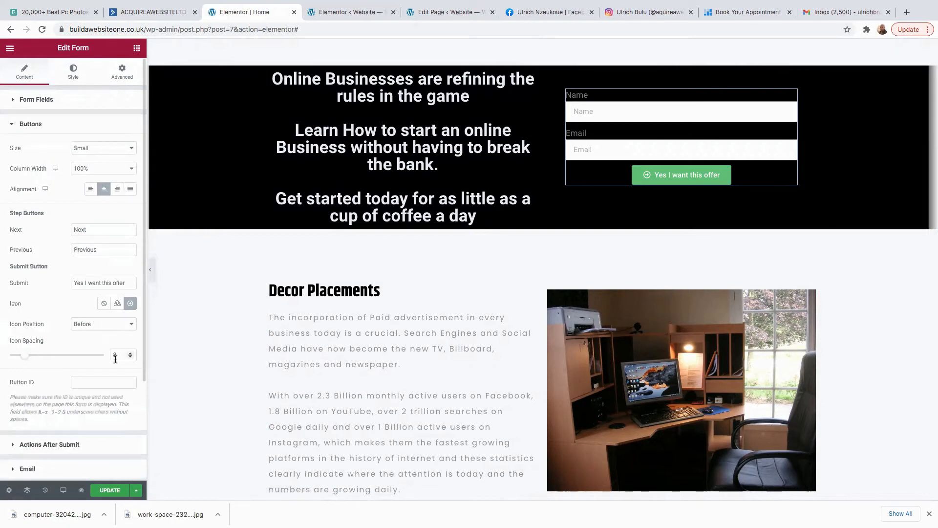
scroll(98, 374, "down", 3)
scroll(90, 347, "up", 3)
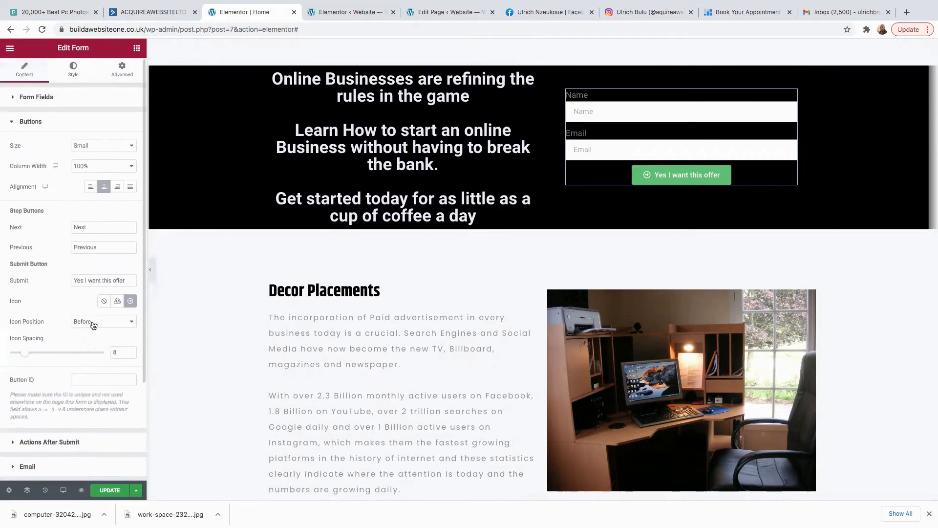
left_click(71, 72)
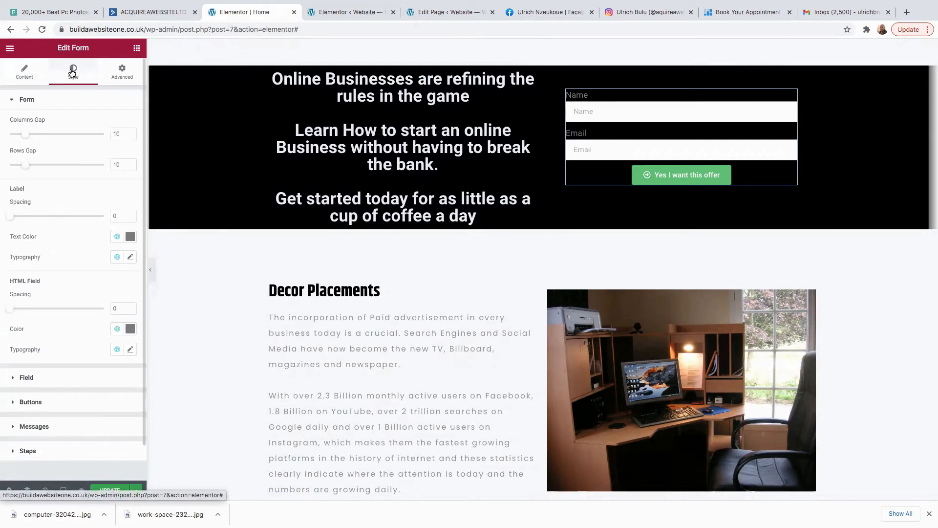
scroll(105, 278, "down", 1)
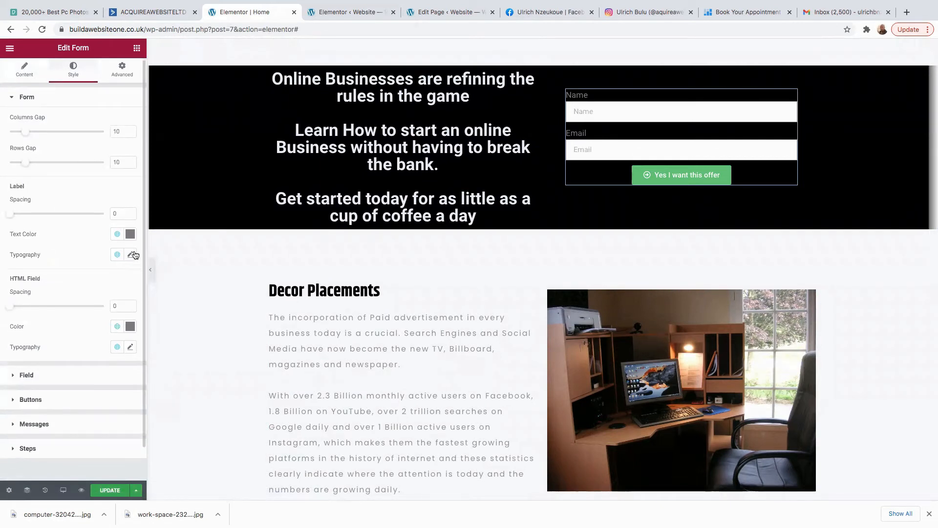
Change the form's submit button background colour to golden brown #A57902.
left_click(21, 400)
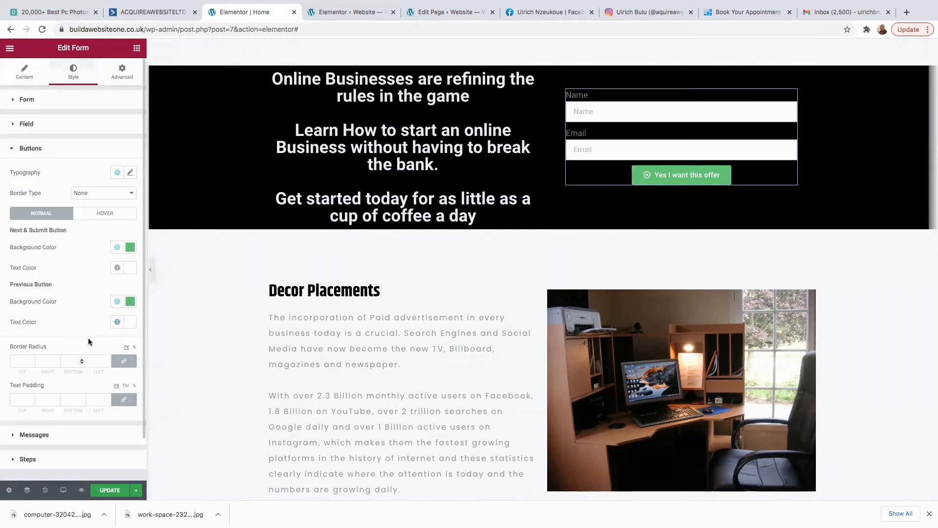
left_click(129, 247)
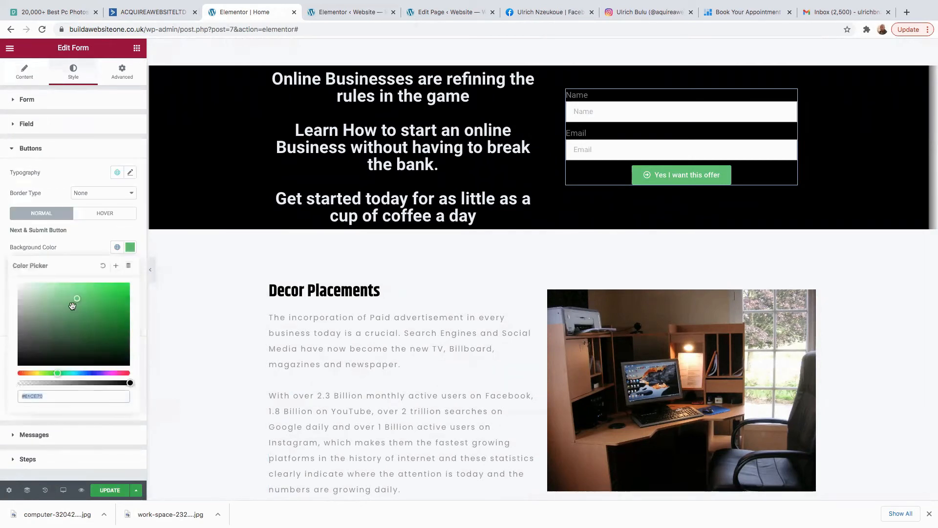
type("#5DCC6C")
left_click_drag(55, 373, 37, 375)
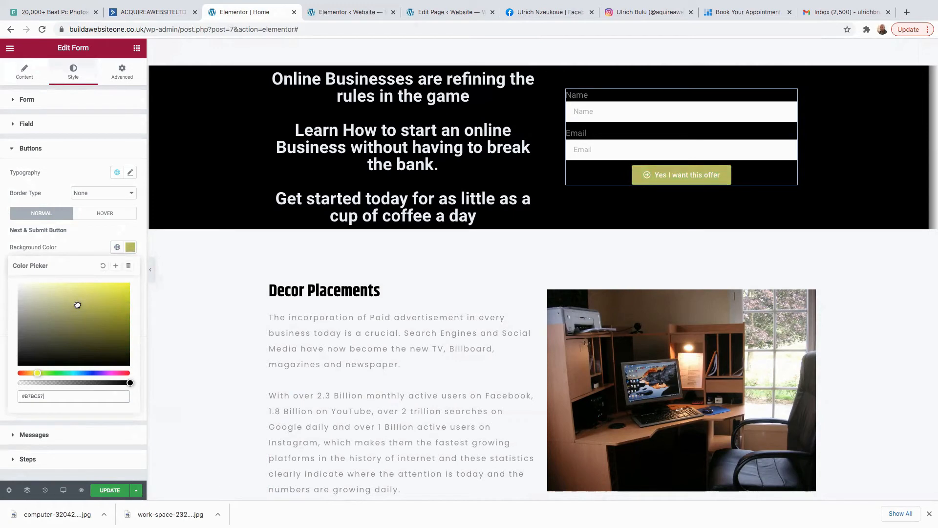
left_click_drag(75, 304, 60, 331)
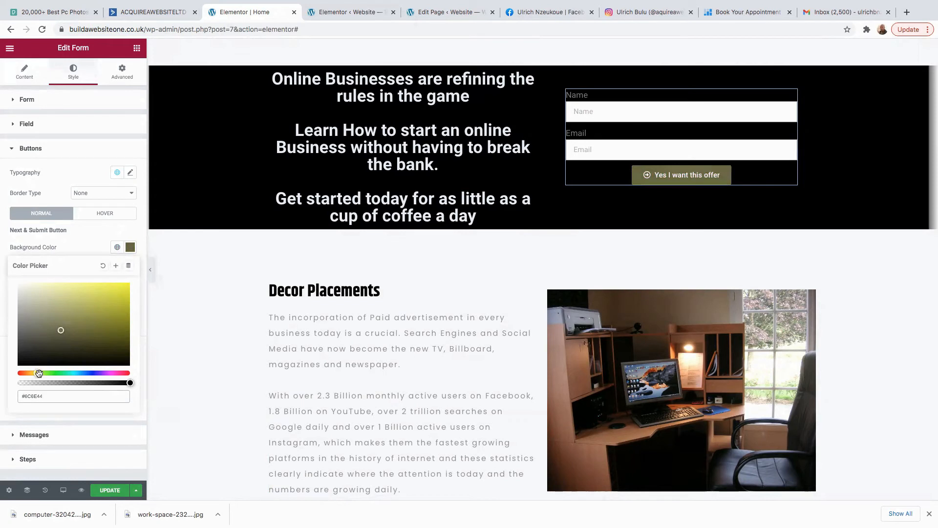
left_click_drag(35, 374, 31, 374)
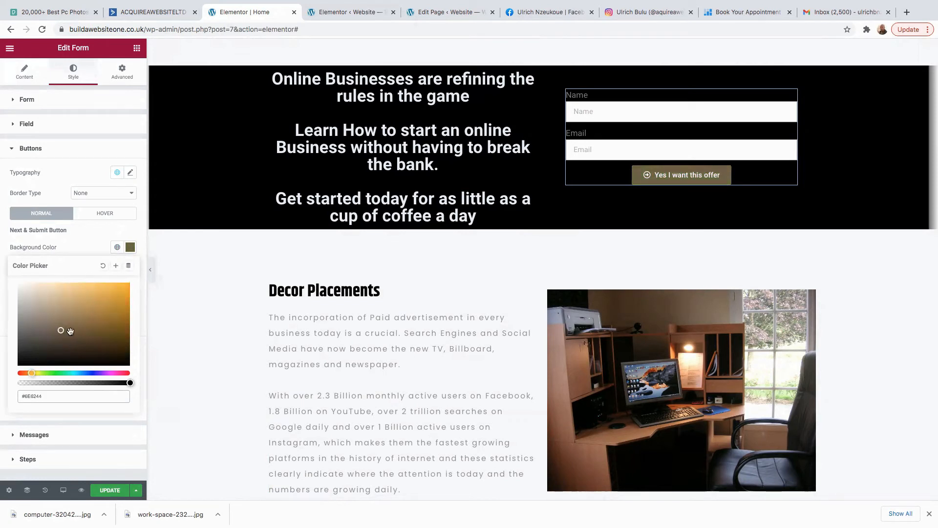
left_click_drag(62, 330, 128, 314)
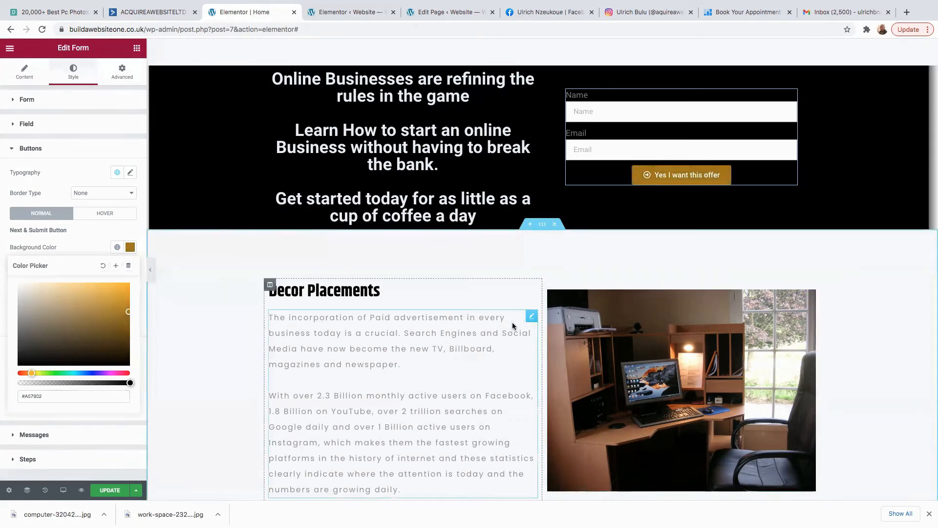
Scroll down and select the START NOW button for editing.
scroll(513, 317, "down", 15)
scroll(556, 337, "down", 15)
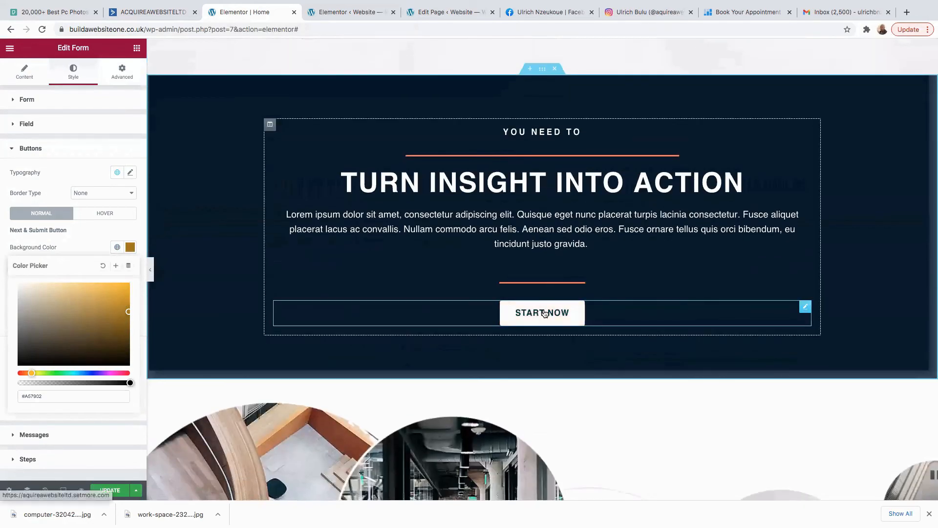
left_click(553, 305)
scroll(633, 363, "up", 10)
scroll(626, 364, "up", 15)
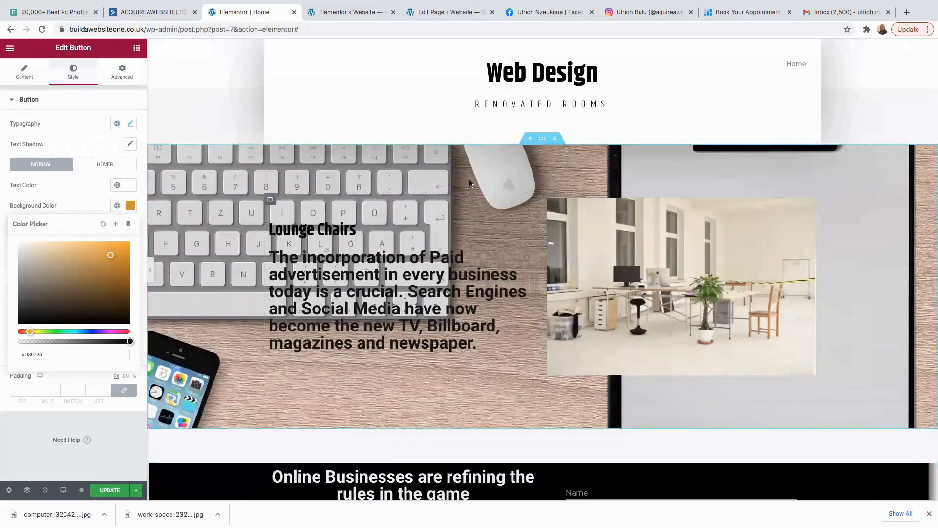
scroll(491, 339, "down", 6)
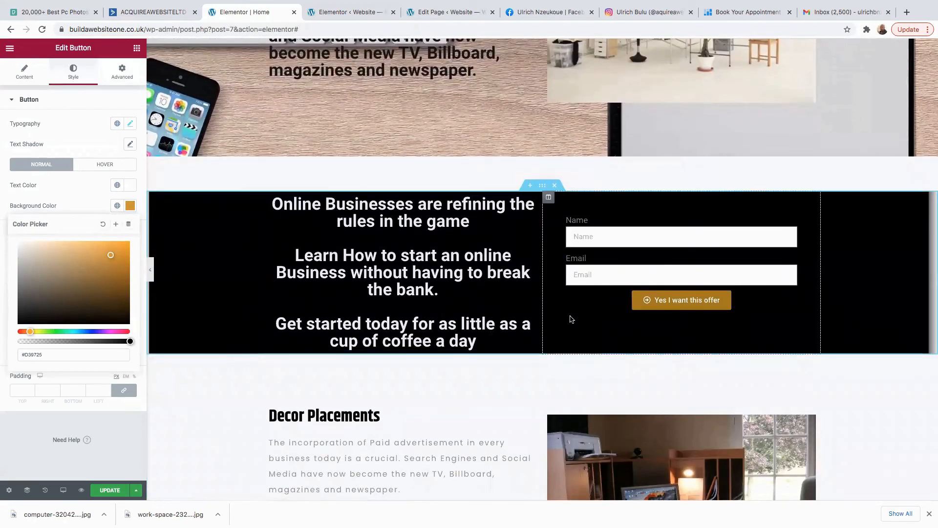
scroll(495, 374, "down", 3)
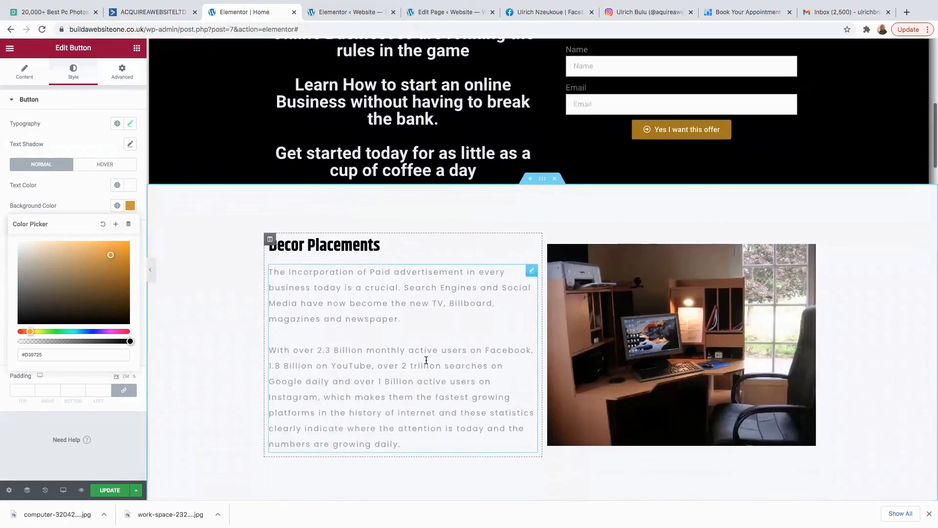
scroll(520, 362, "down", 3)
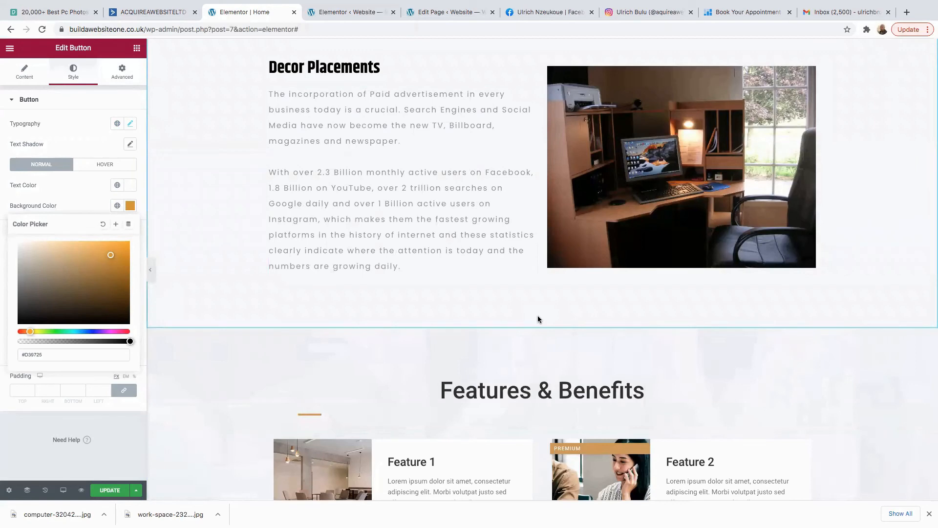
scroll(526, 352, "down", 5)
scroll(523, 315, "down", 10)
scroll(515, 327, "down", 5)
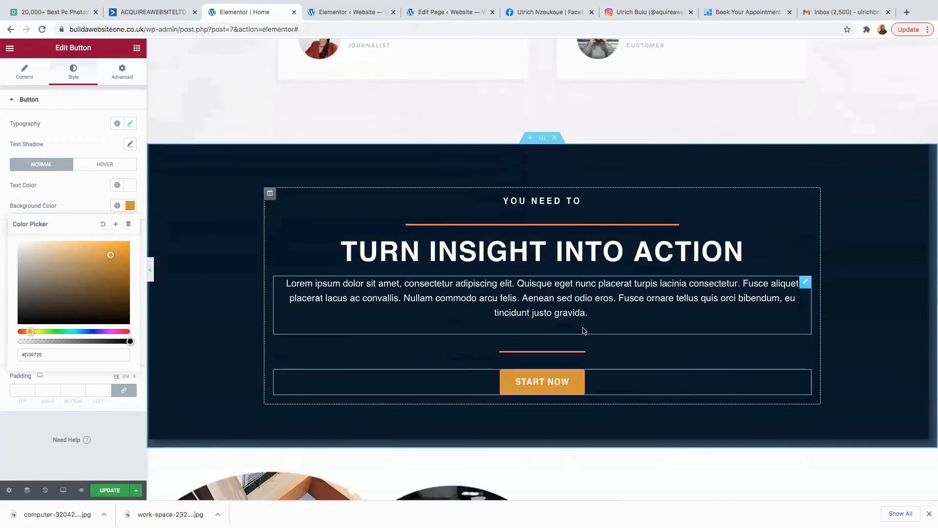
scroll(580, 327, "down", 5)
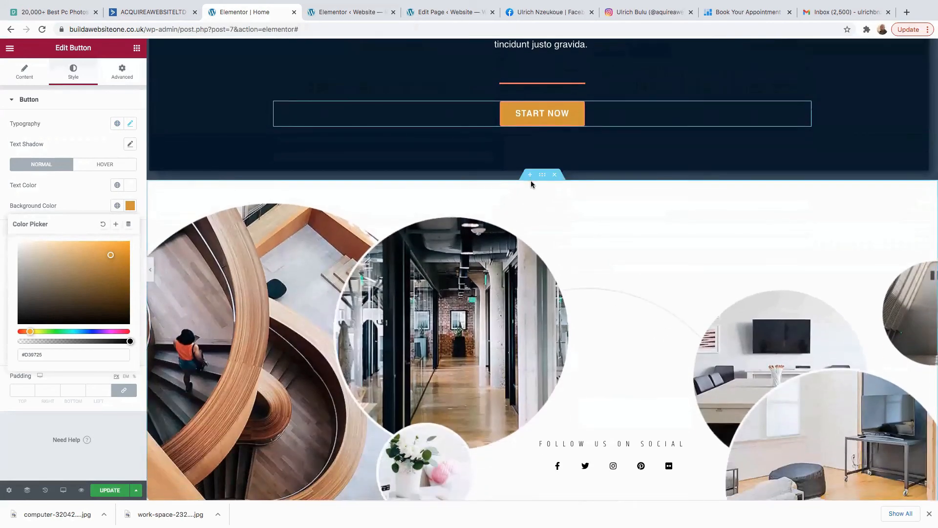
scroll(530, 186, "up", 3)
Swap the TURN INSIGHT INTO ACTION lorem ipsum for the pasted two-paragraph paid-advertising text.
left_click(530, 189)
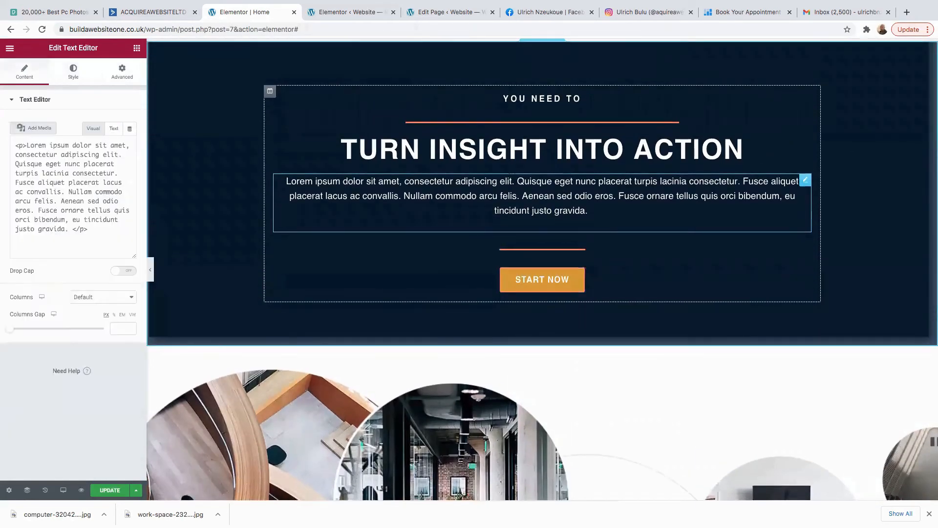
left_click_drag(107, 275, 4, 164)
key("BackSpace")
right_click(36, 186)
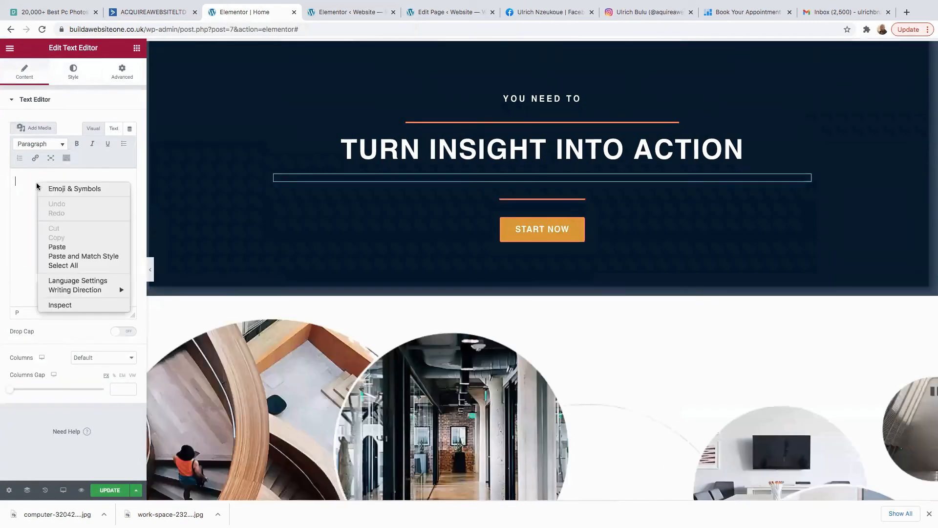
left_click(56, 246)
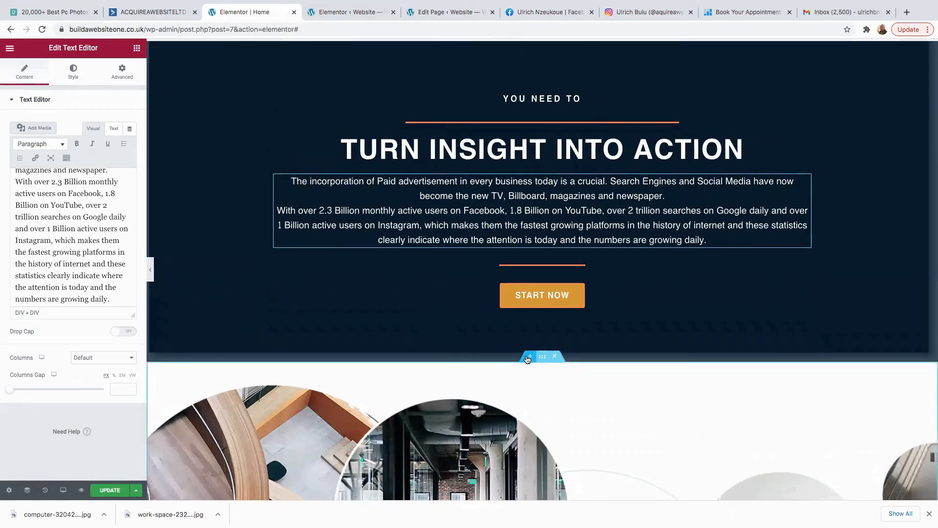
Insert the Image Gallery - Grid free block from the template kits into a new section below the banner.
left_click(530, 357)
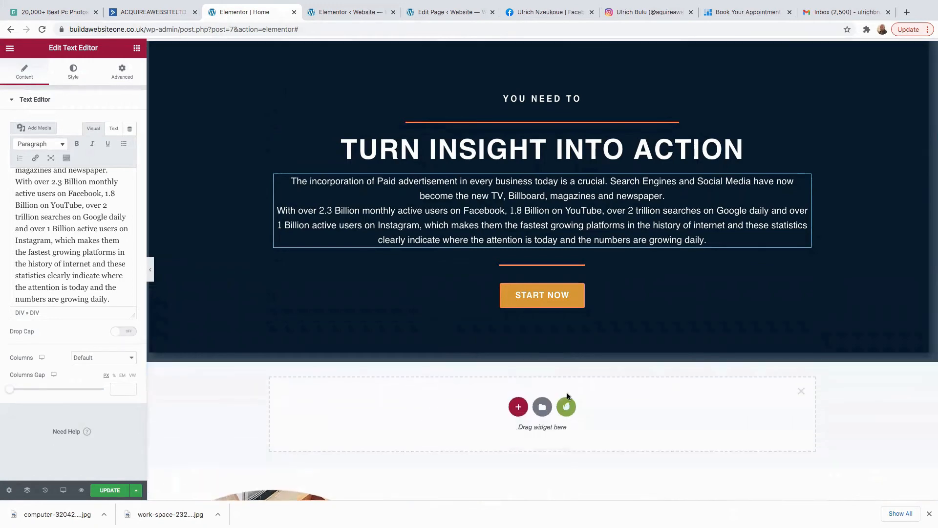
left_click(567, 409)
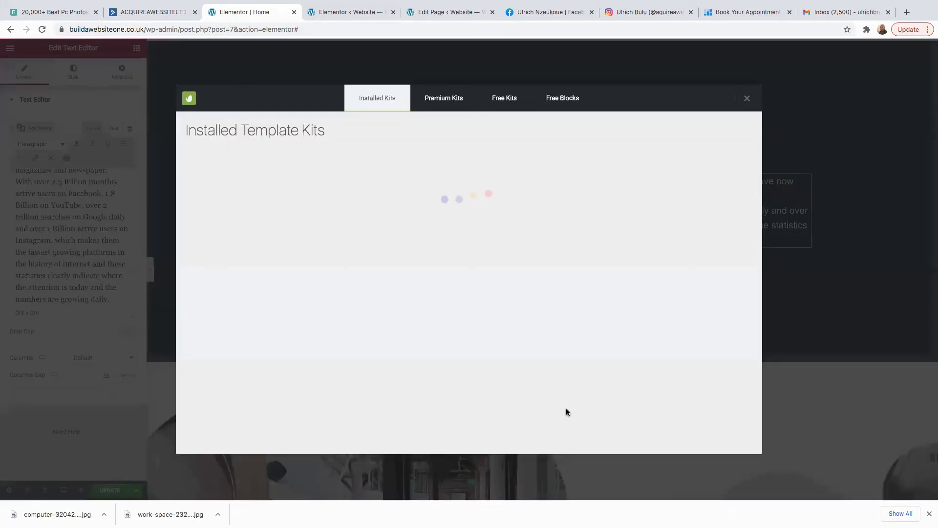
left_click(570, 107)
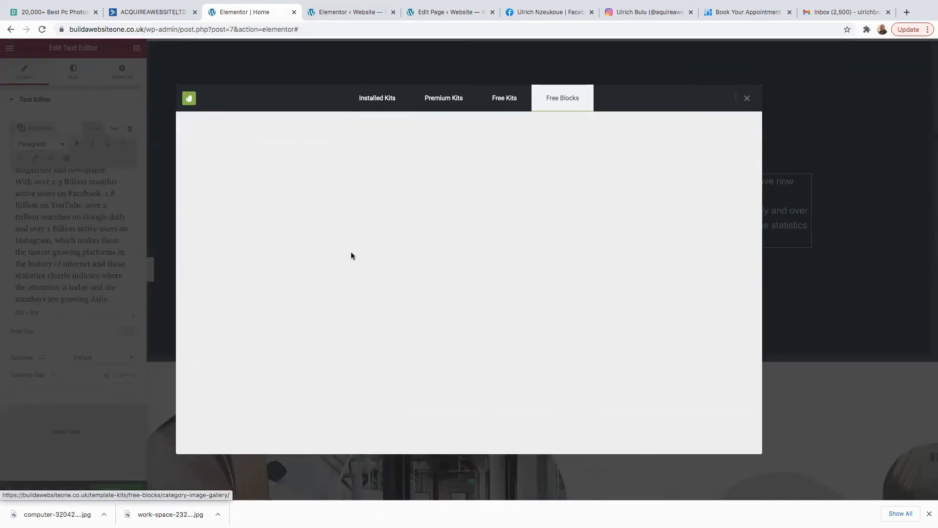
left_click(353, 254)
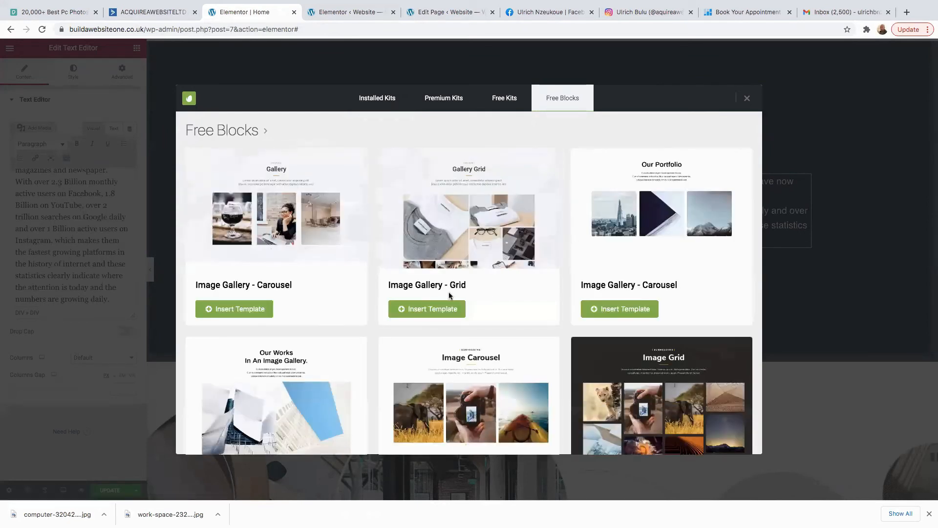
scroll(449, 295, "down", 10)
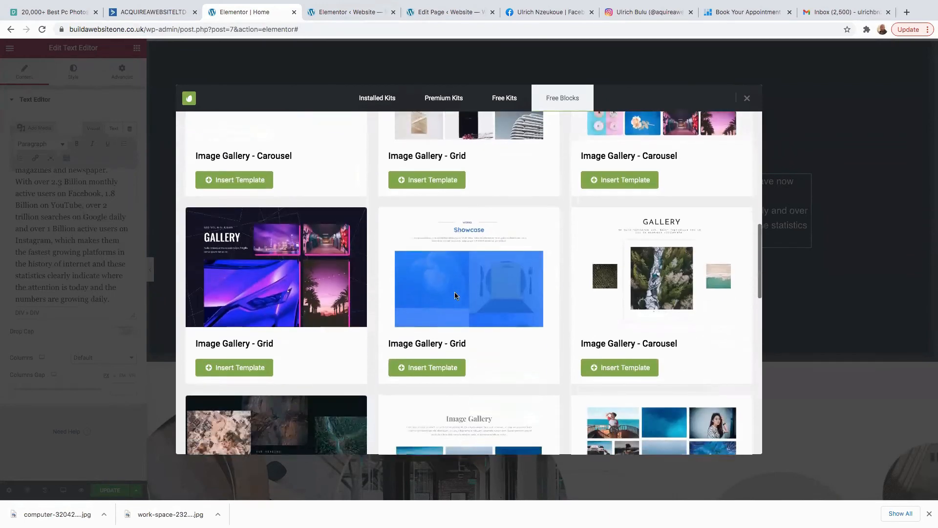
scroll(456, 295, "down", 3)
scroll(455, 296, "down", 3)
scroll(455, 297, "down", 7)
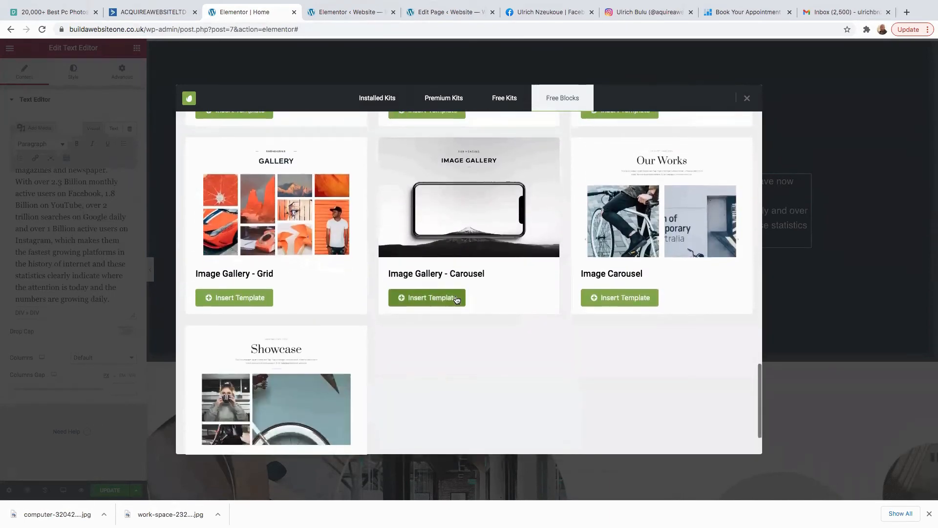
scroll(455, 298, "down", 3)
scroll(456, 294, "up", 2)
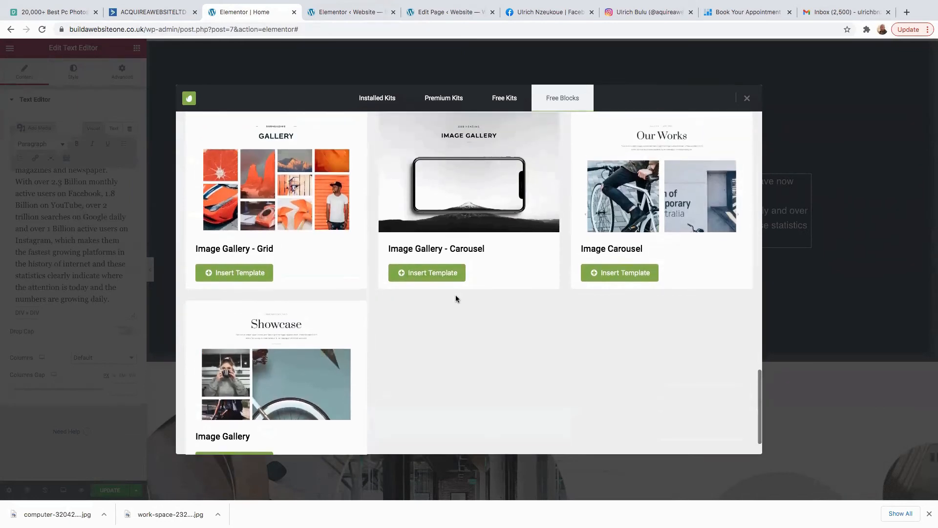
scroll(455, 295, "up", 10)
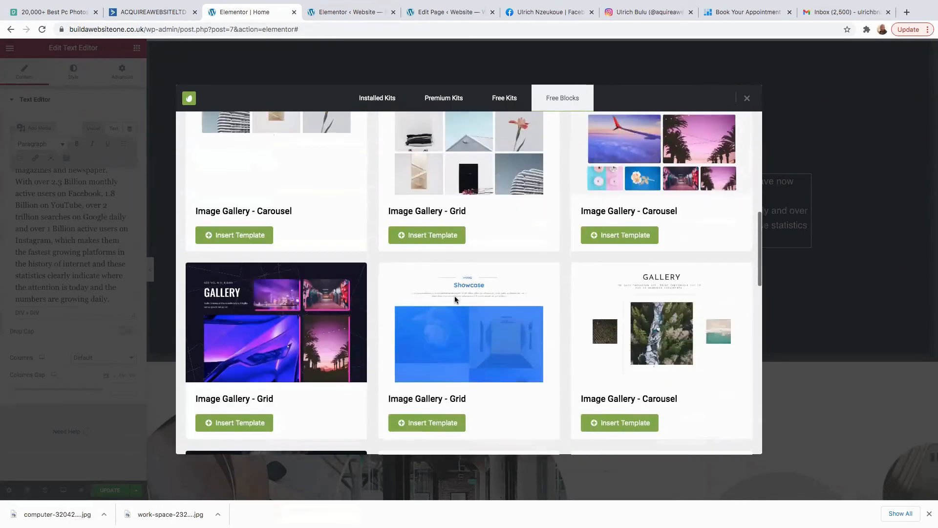
scroll(454, 299, "up", 8)
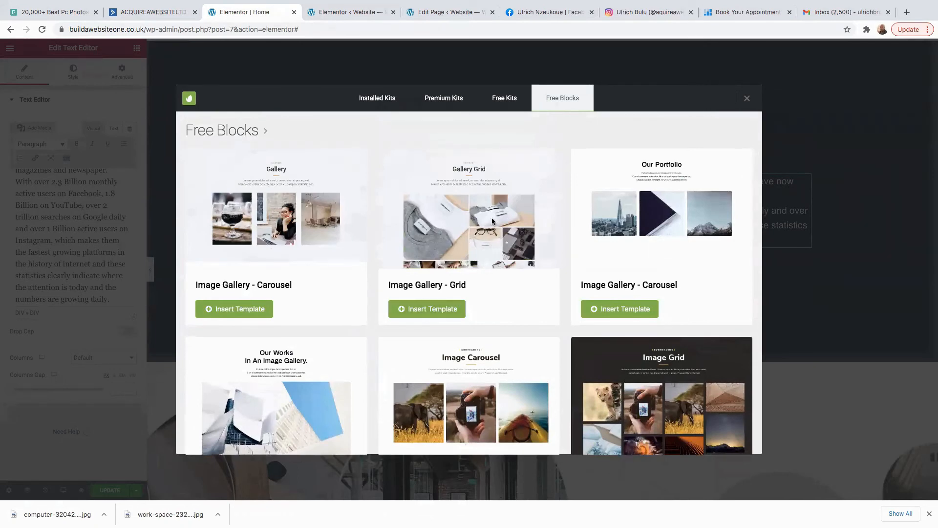
left_click(442, 311)
scroll(584, 438, "down", 3)
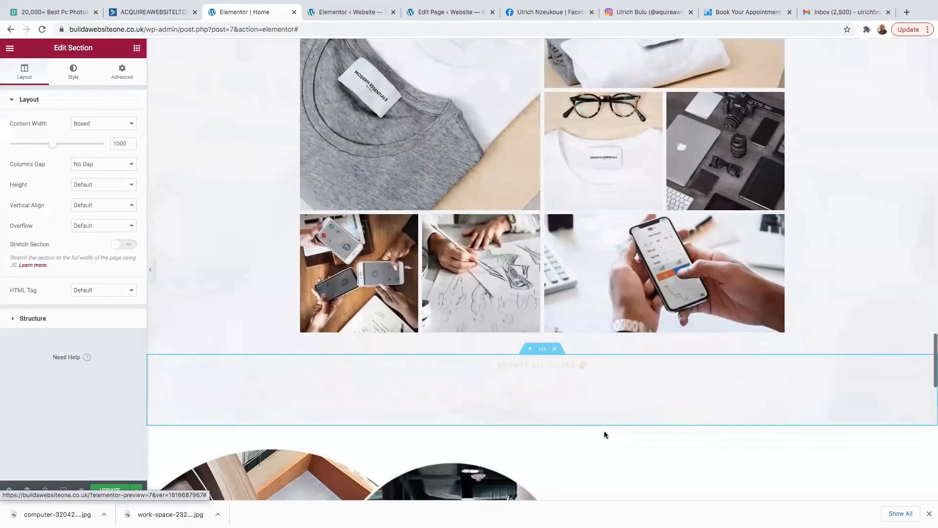
scroll(583, 149, "up", 3)
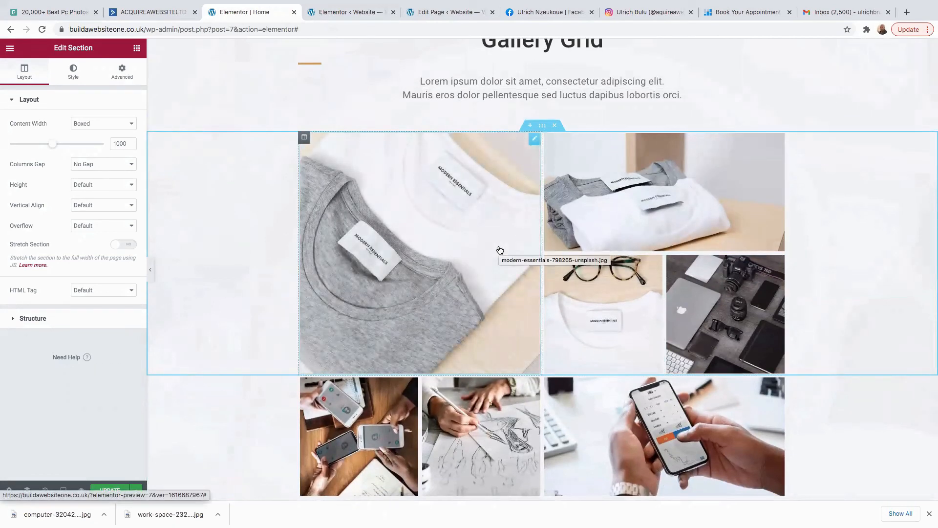
left_click(472, 229)
left_click(619, 226)
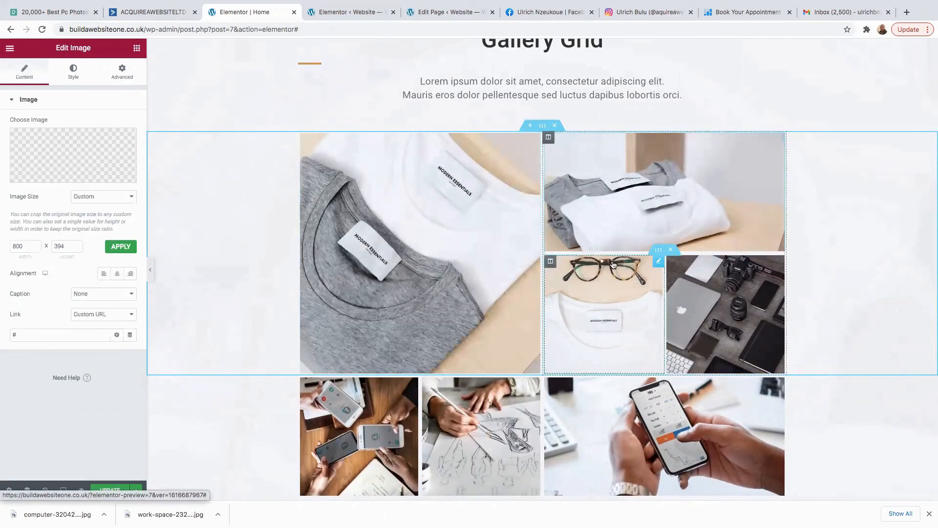
left_click(712, 309)
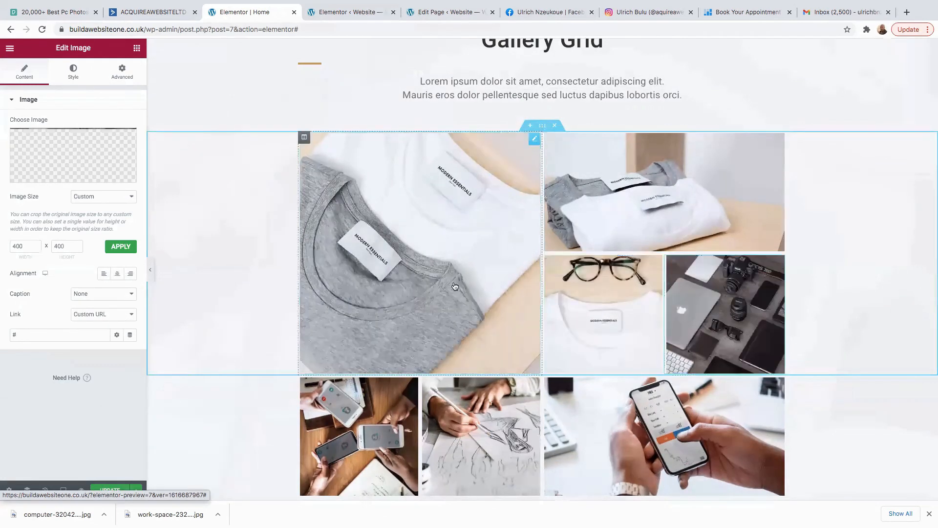
left_click(379, 233)
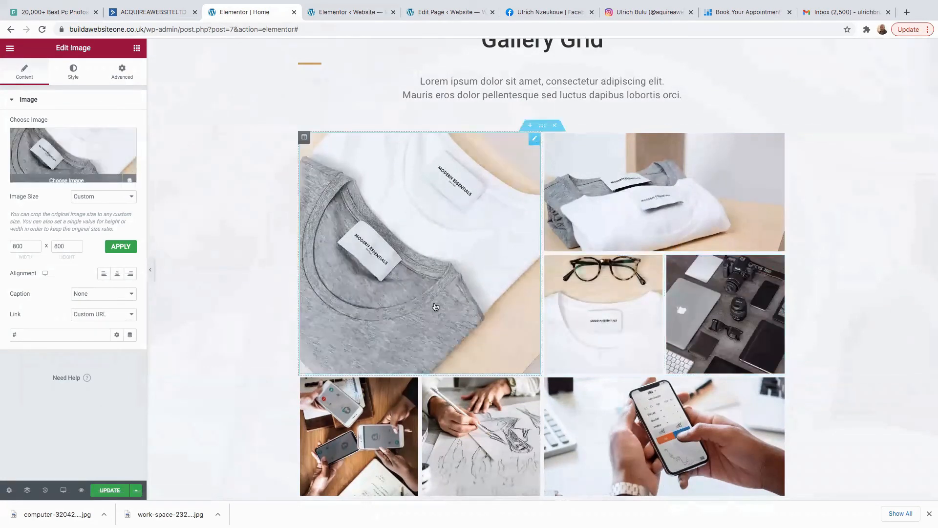
scroll(532, 386, "down", 1)
scroll(532, 386, "down", 5)
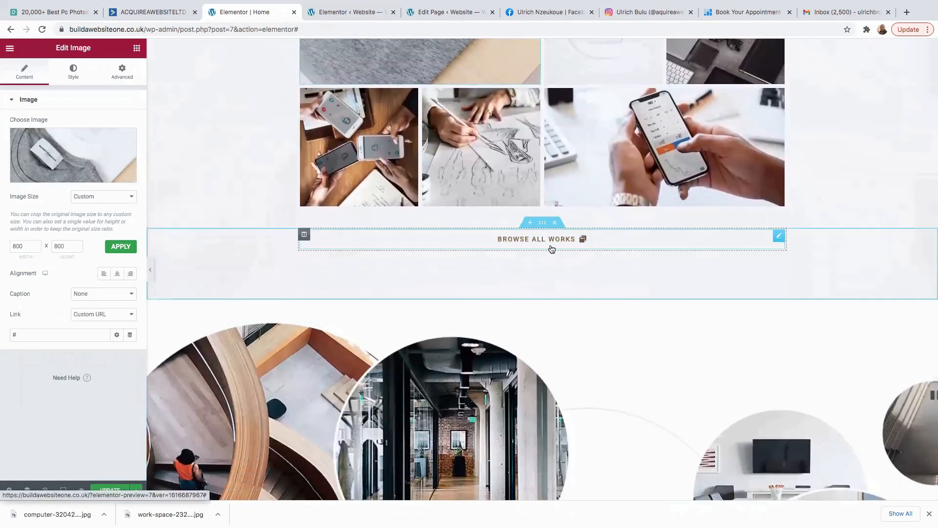
scroll(551, 250, "down", 6)
scroll(481, 206, "up", 4)
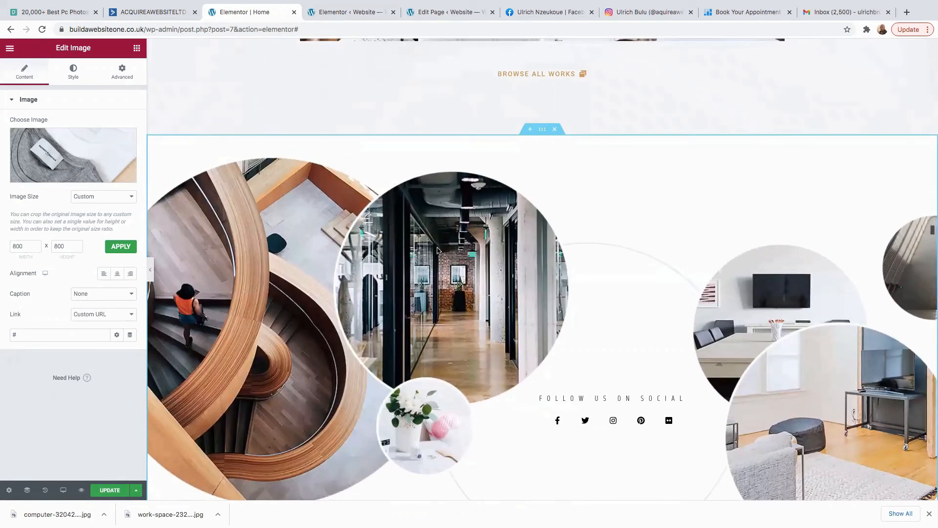
left_click(542, 130)
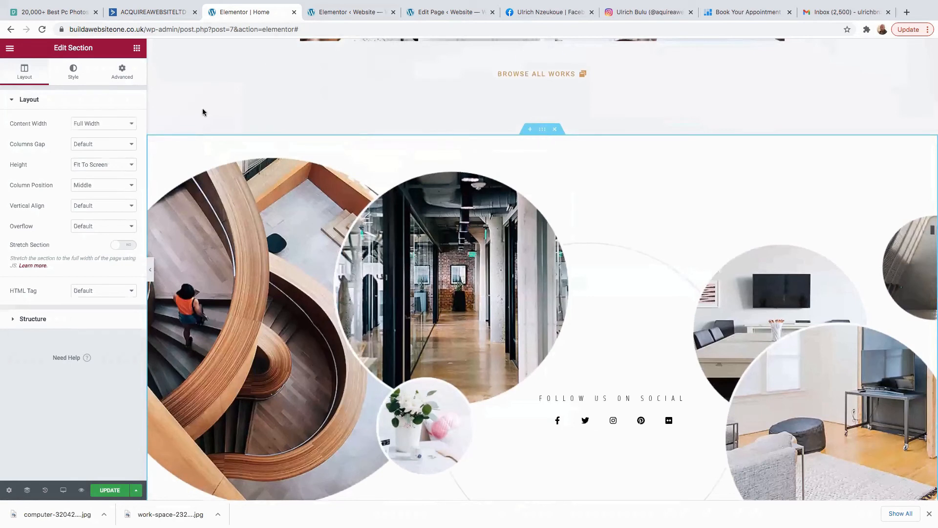
Make the café interior photo with pink chairs the Follow us on social section background.
left_click(71, 74)
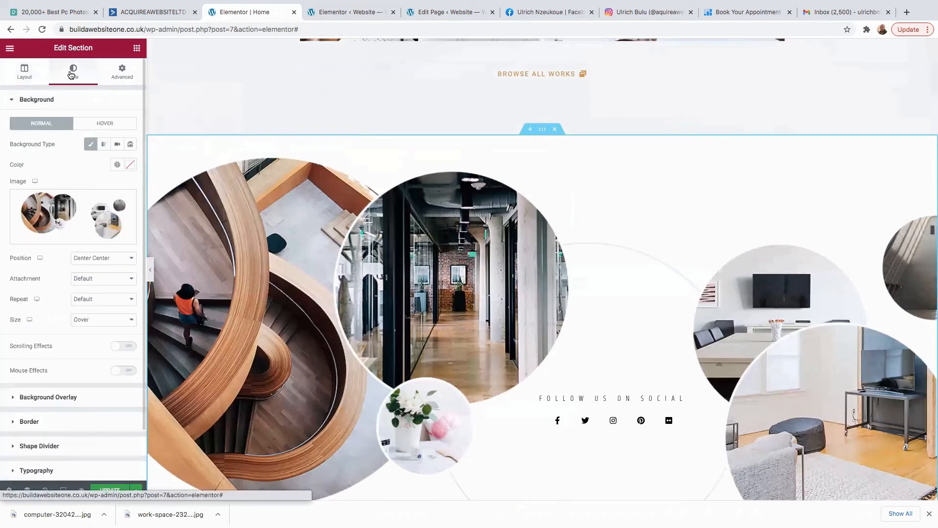
left_click(72, 210)
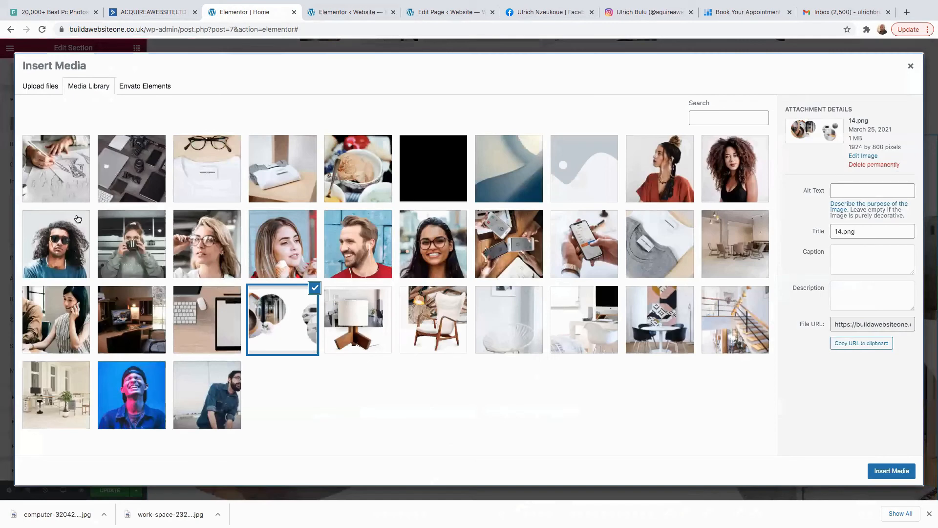
left_click(712, 267)
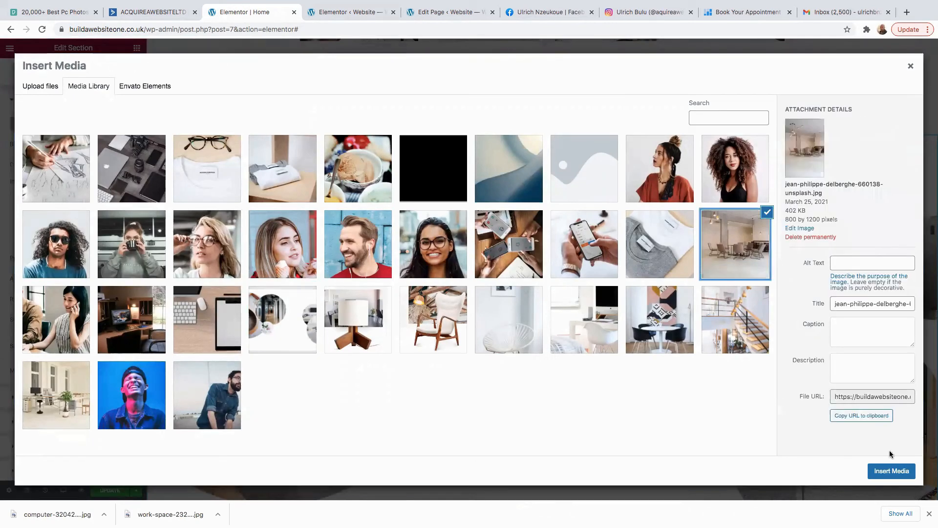
left_click(892, 471)
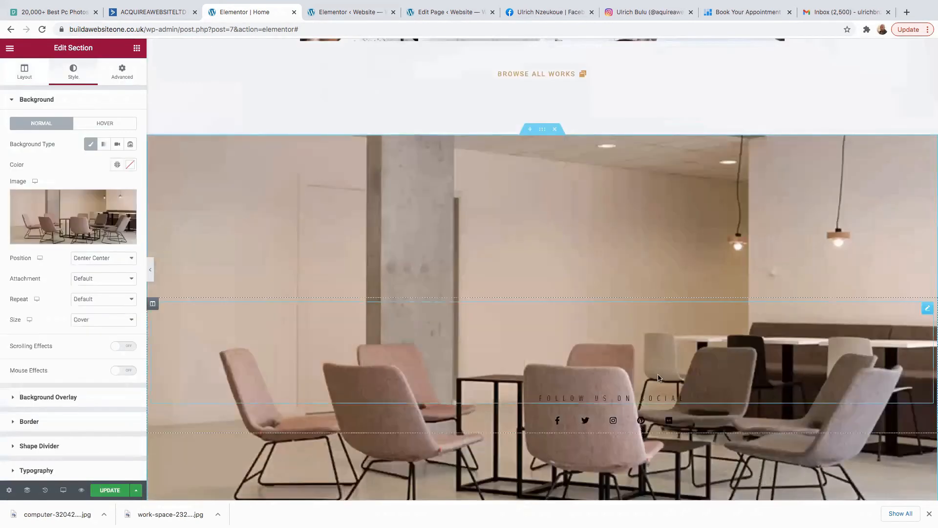
scroll(658, 373, "up", 2)
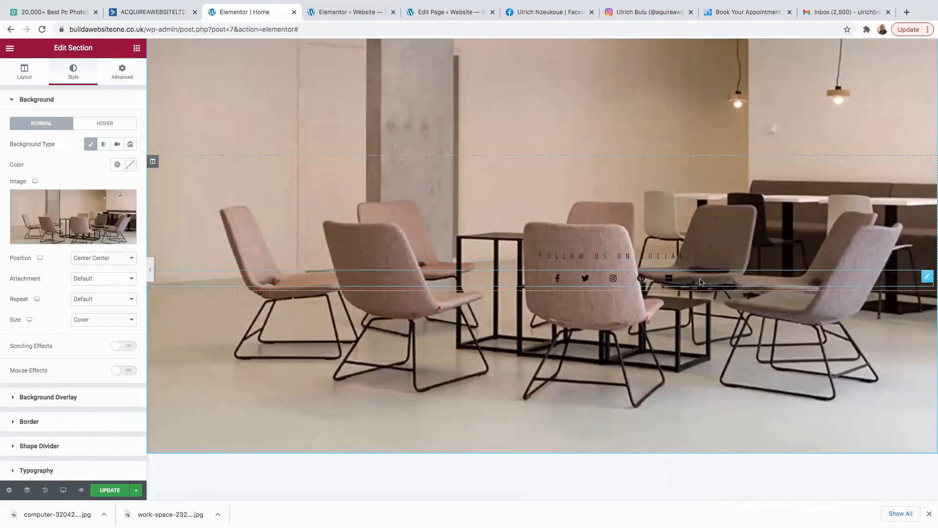
left_click(927, 277)
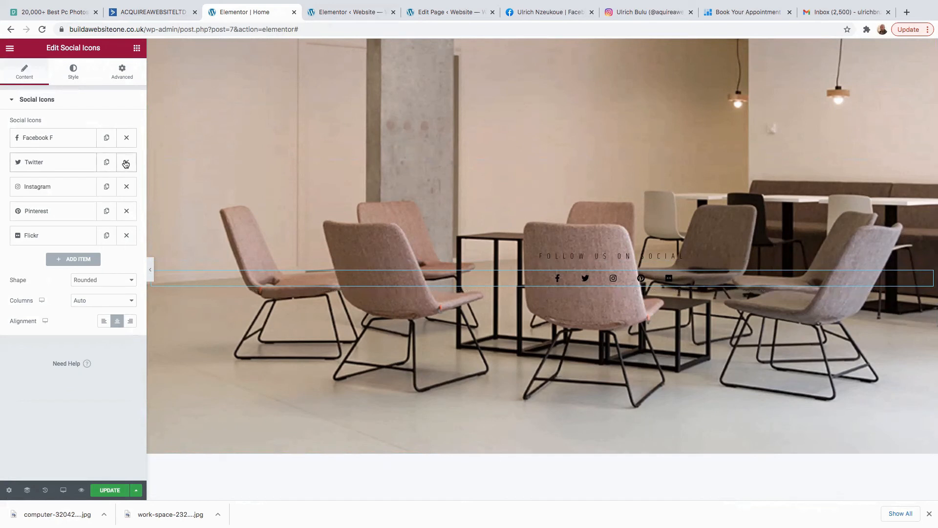
Remove the Twitter, Pinterest and Flickr social icons.
left_click(126, 163)
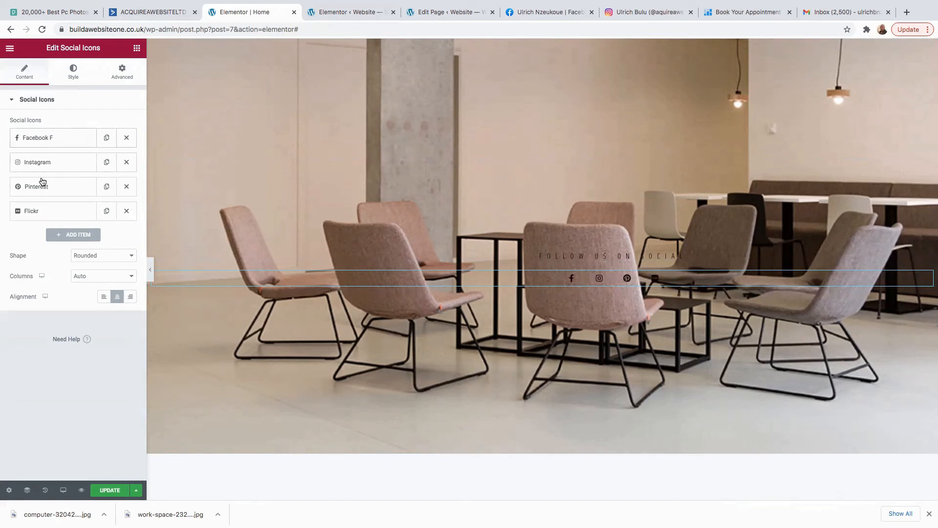
left_click(127, 186)
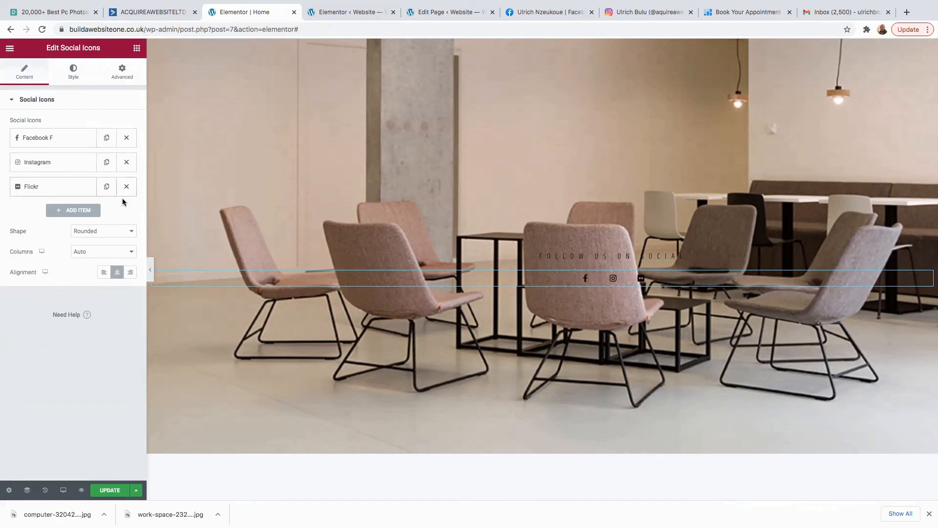
left_click(128, 188)
Add a new social icon entry using the YouTube icon found by searching 'you'.
left_click(71, 188)
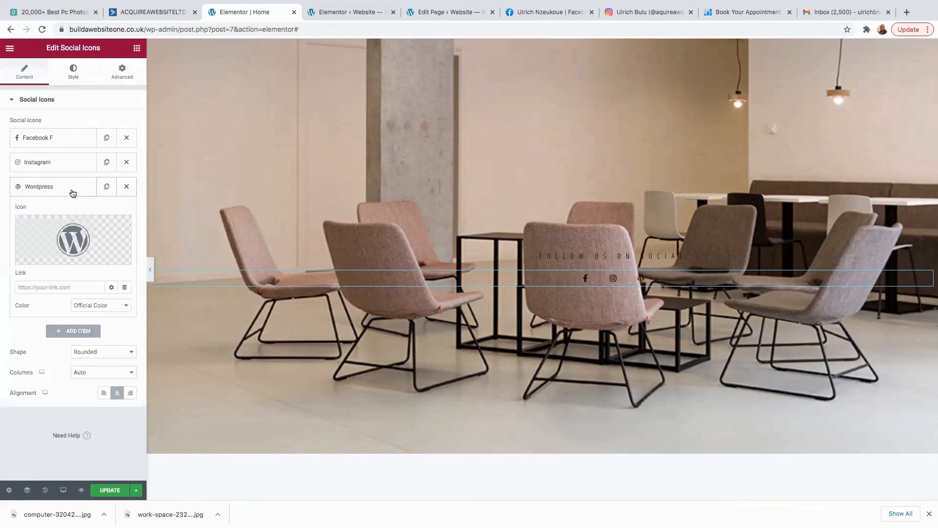
left_click(69, 242)
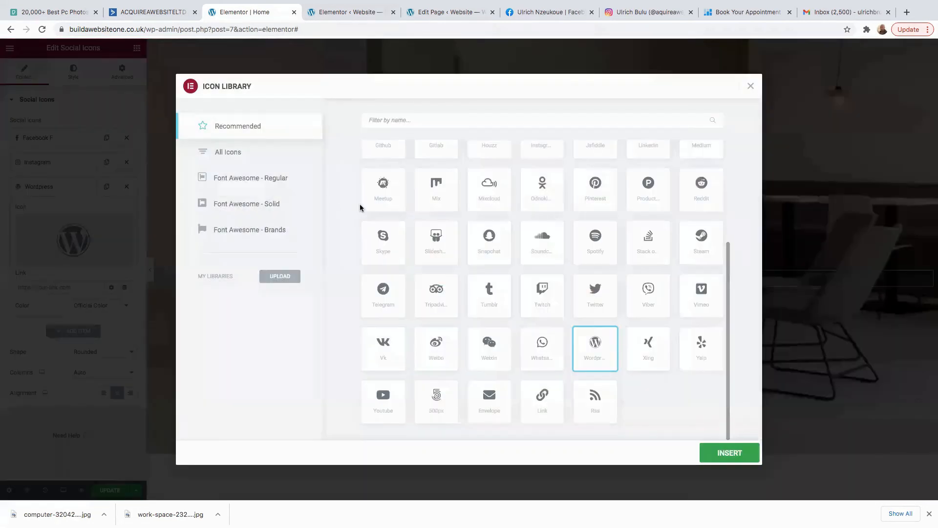
left_click(681, 124)
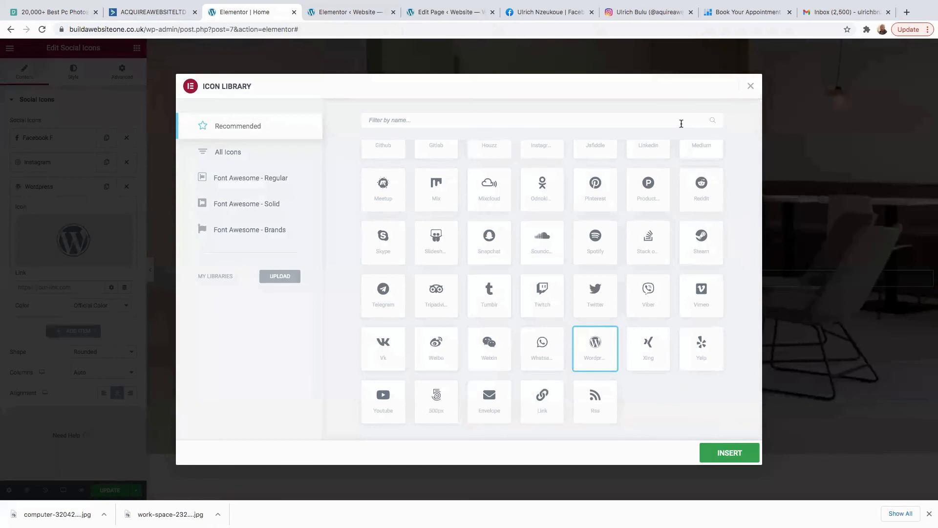
type("you")
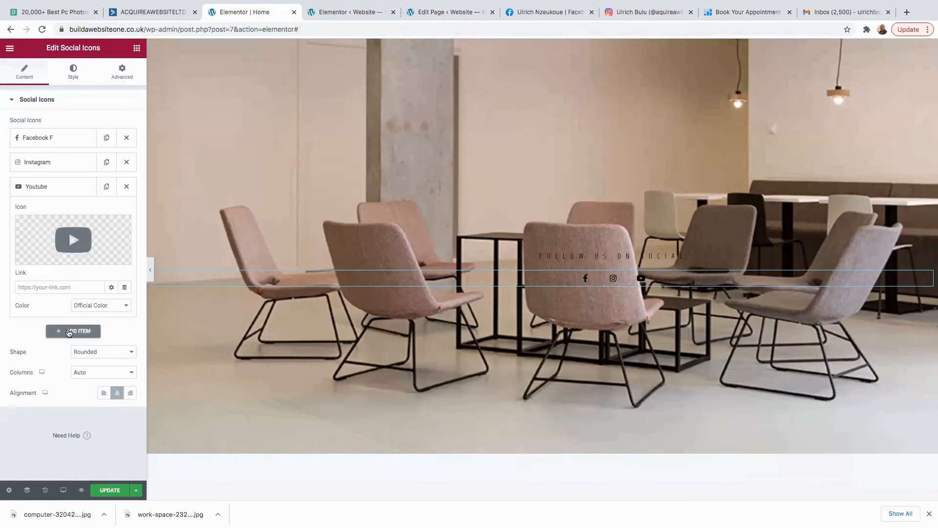
left_click(43, 139)
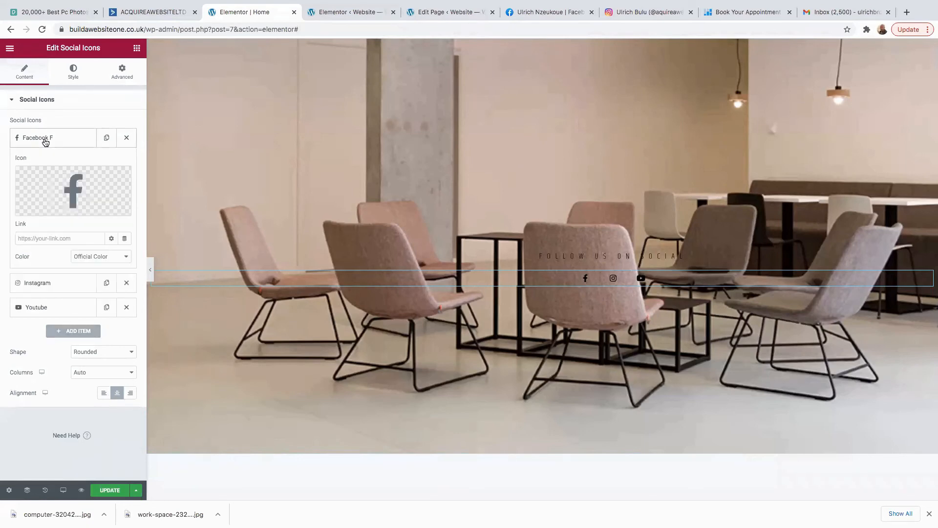
Link the Facebook icon to the Facebook page address copied from its browser tab.
left_click(573, 13)
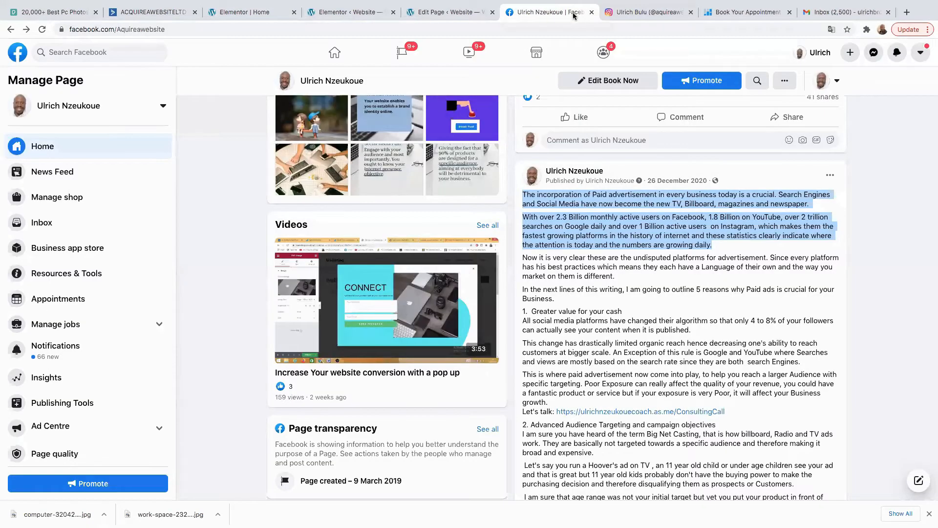
left_click(184, 30)
right_click(148, 28)
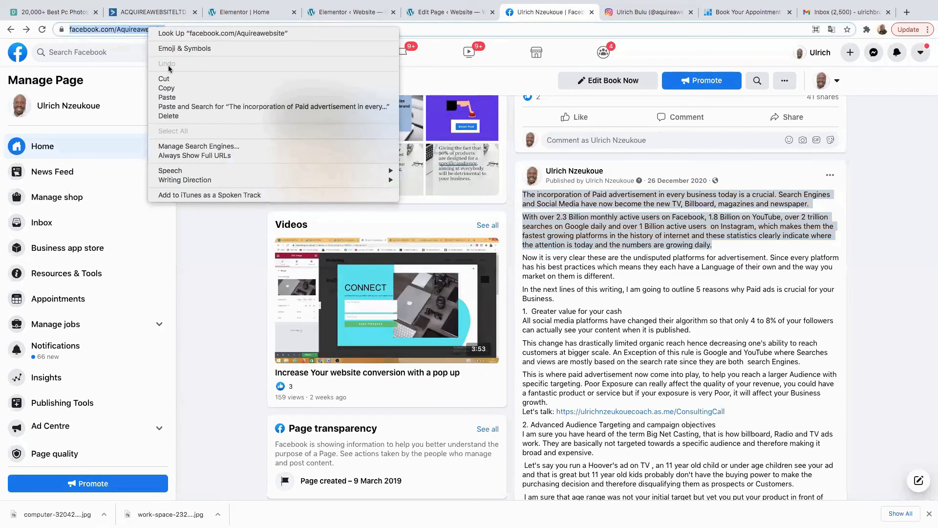
left_click(175, 89)
left_click(243, 12)
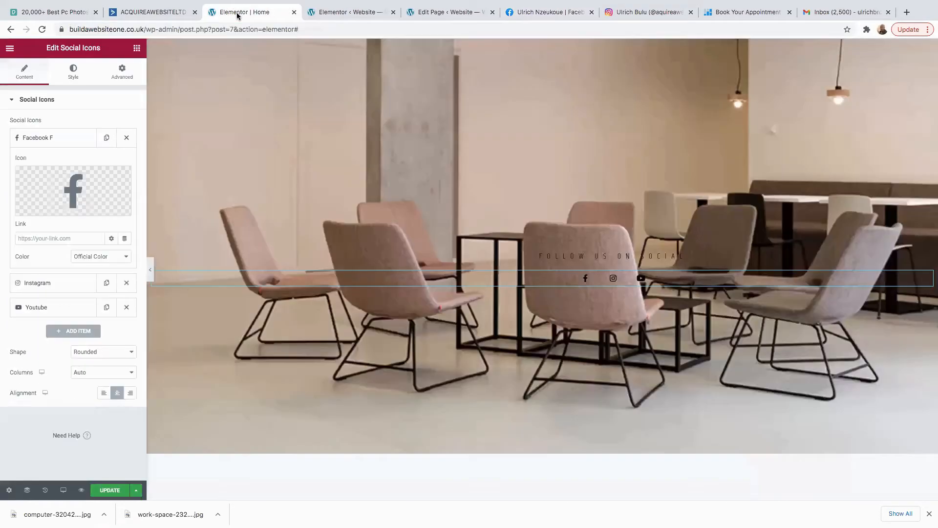
right_click(35, 240)
left_click(55, 302)
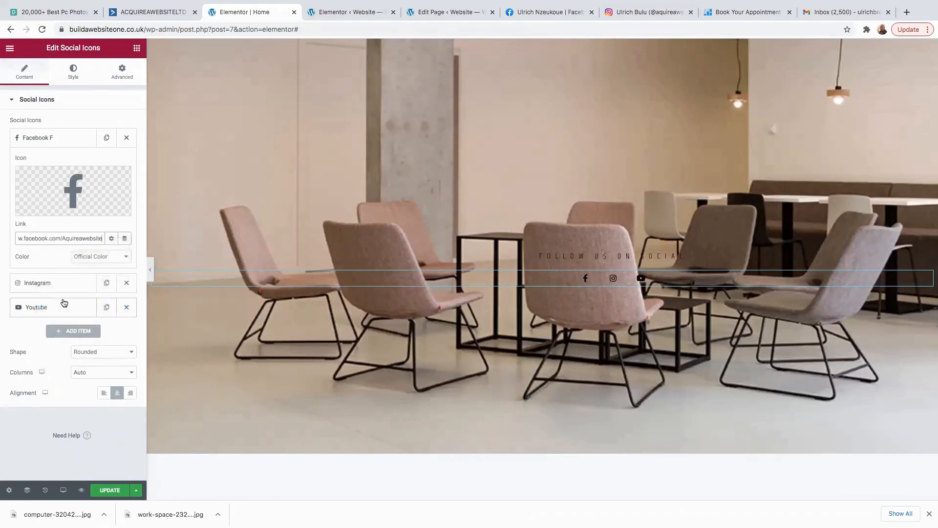
Link the Instagram icon to the Instagram profile page address.
left_click(32, 286)
left_click(652, 16)
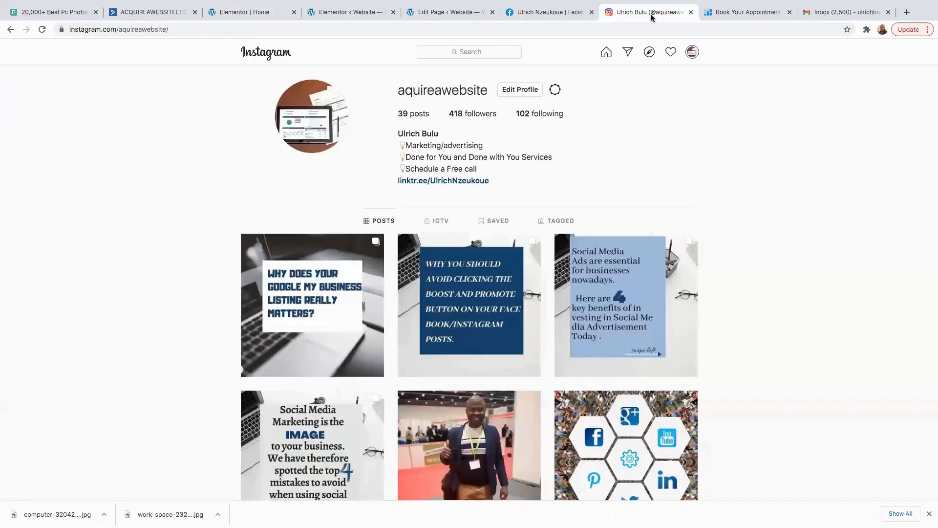
left_click(244, 30)
right_click(148, 31)
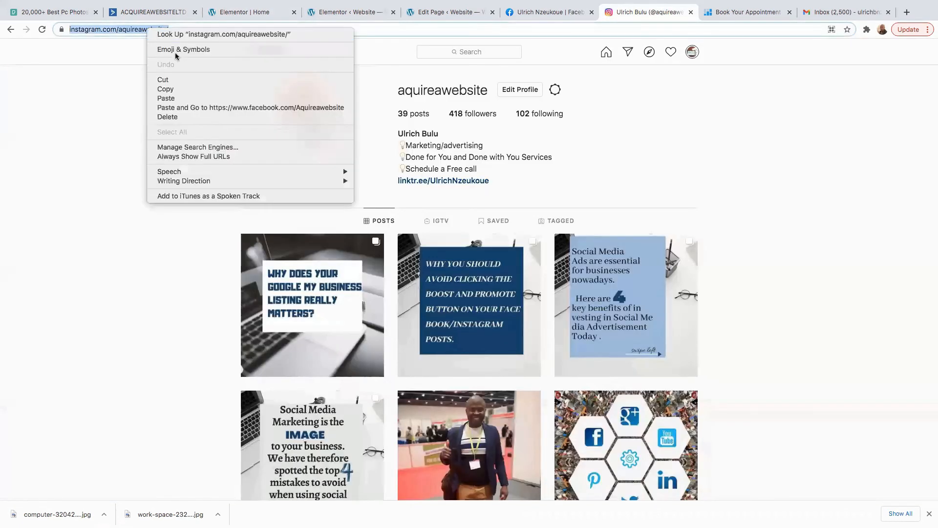
left_click(176, 89)
left_click(257, 17)
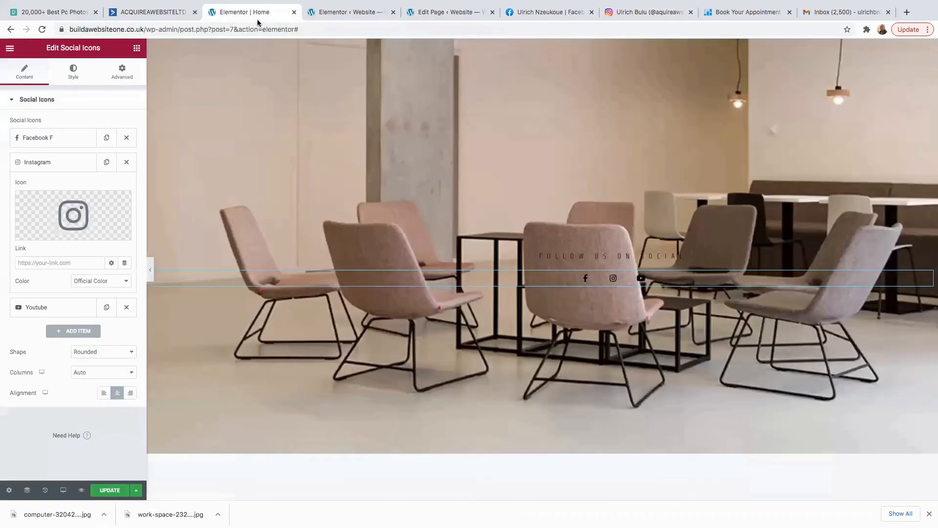
right_click(43, 264)
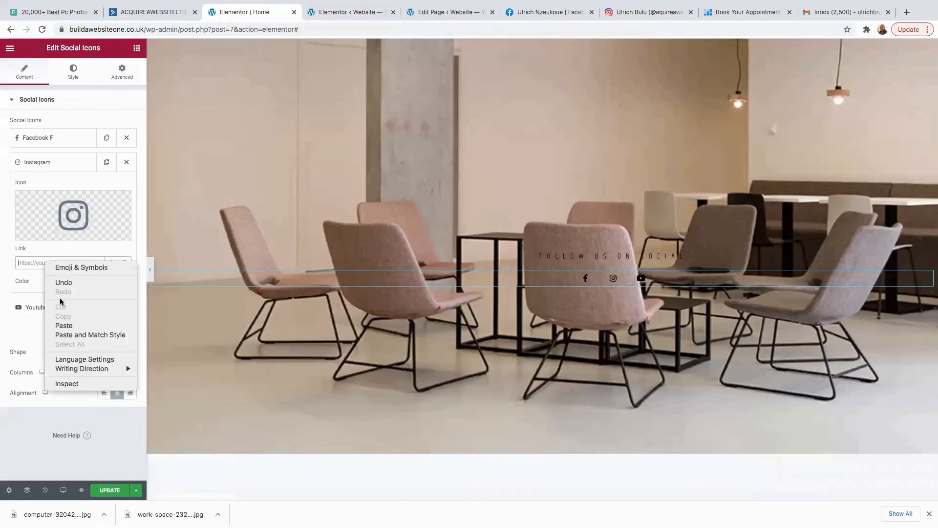
left_click(73, 326)
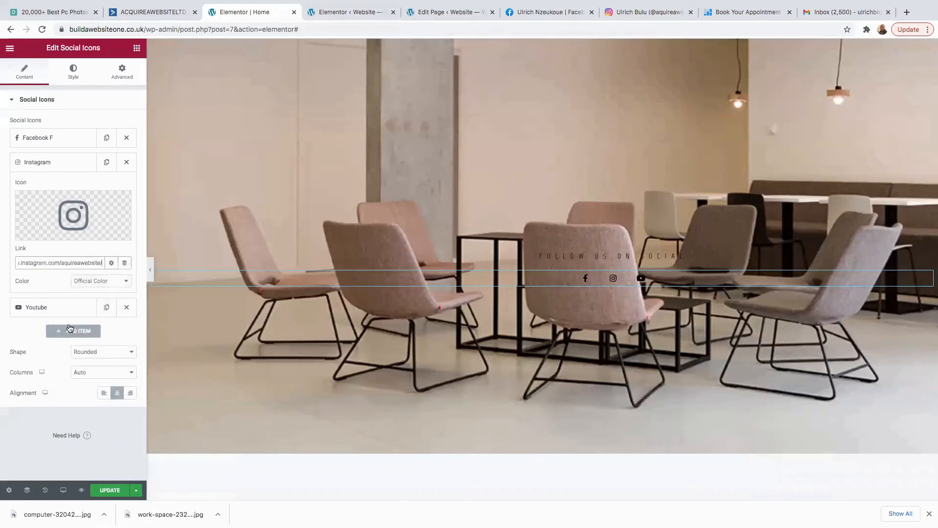
Link the YouTube icon to the channel's videos page and keep the rounded icon shape.
left_click(39, 310)
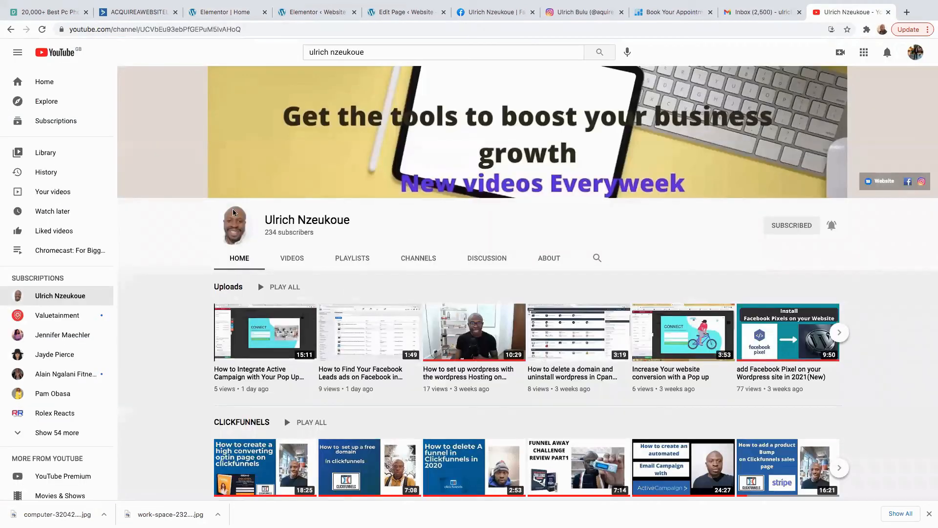
scroll(331, 295, "down", 4)
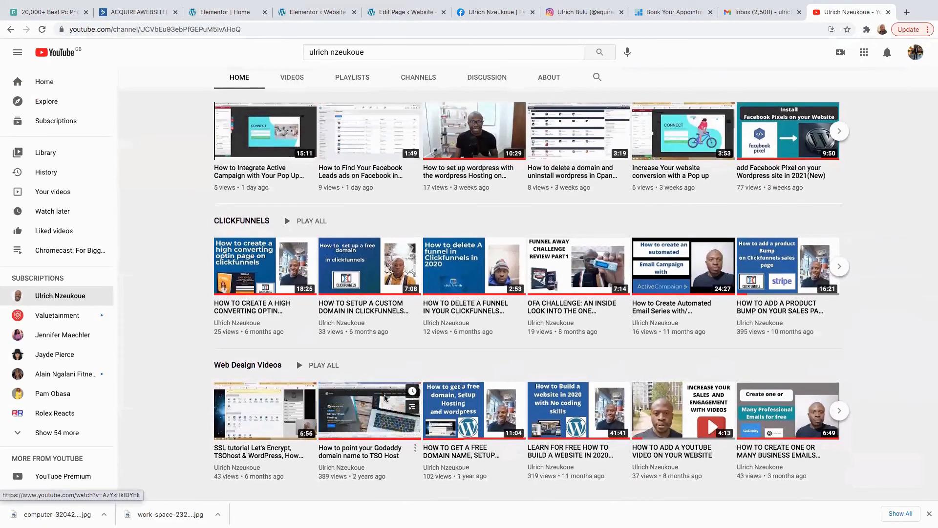
scroll(344, 286, "up", 4)
left_click(294, 257)
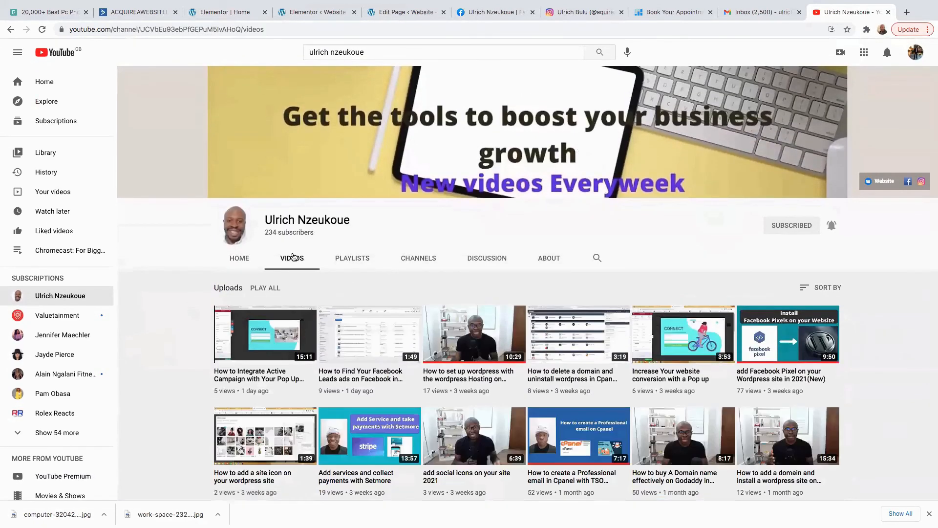
left_click(289, 29)
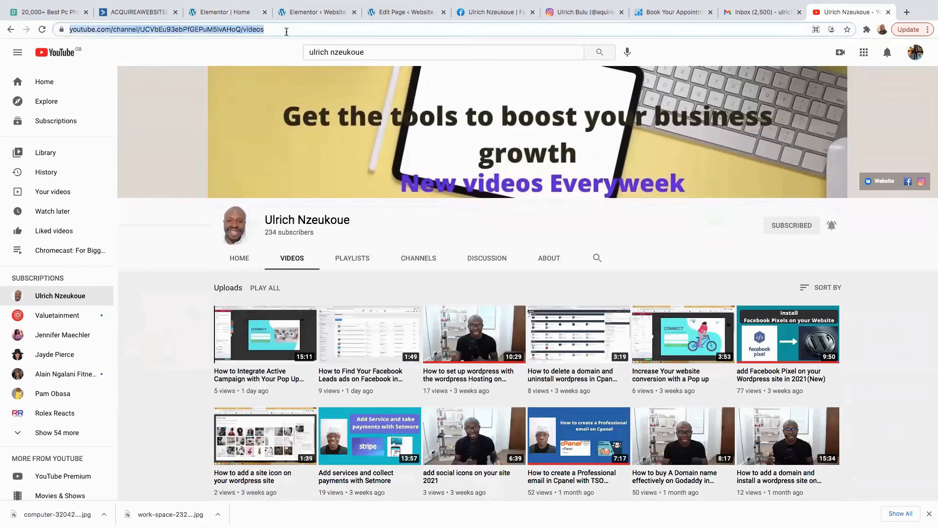
right_click(250, 30)
left_click(279, 91)
left_click(220, 18)
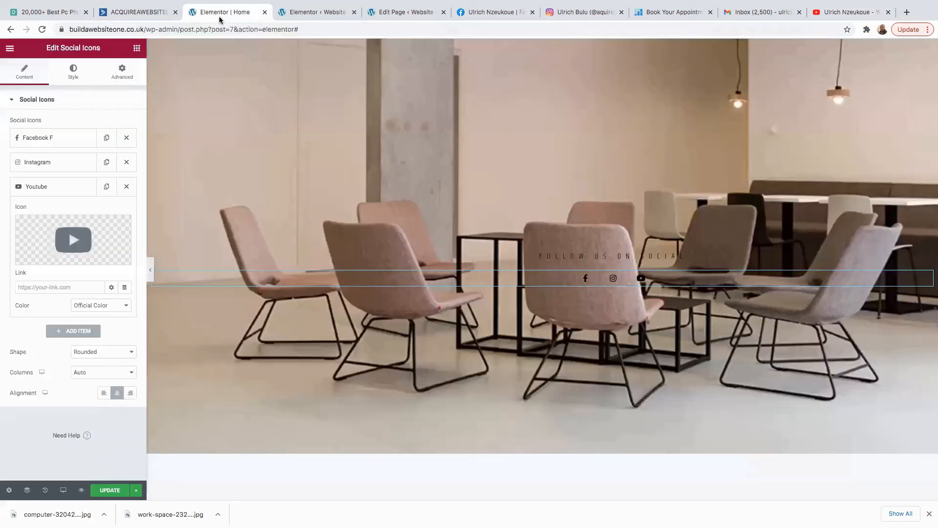
right_click(44, 289)
left_click(74, 355)
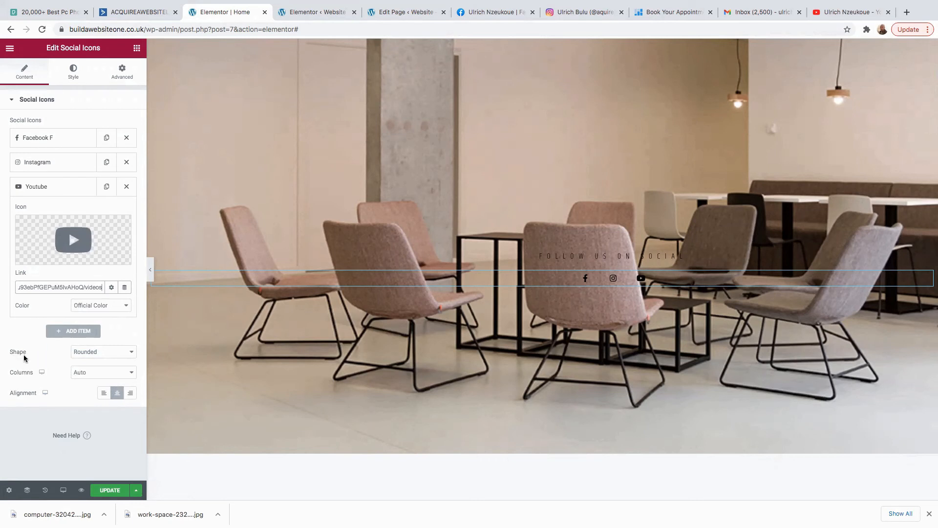
left_click(118, 352)
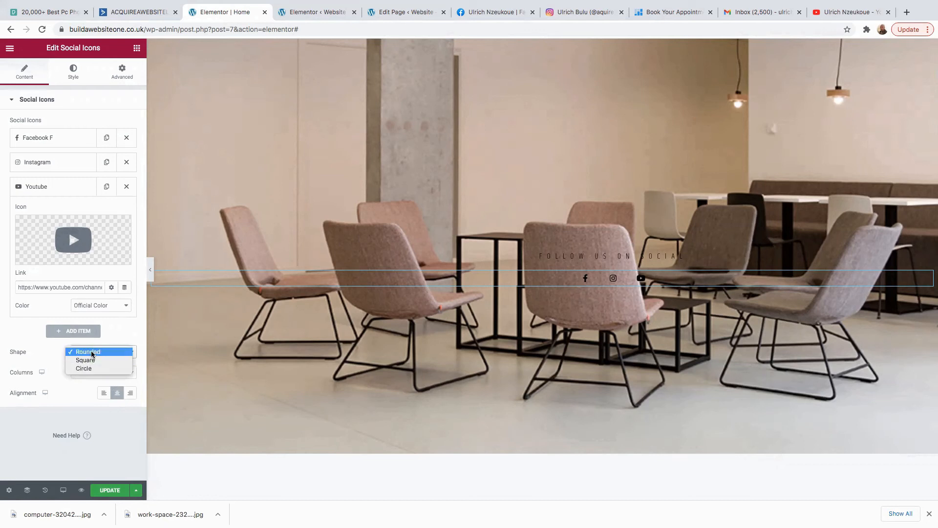
left_click(69, 408)
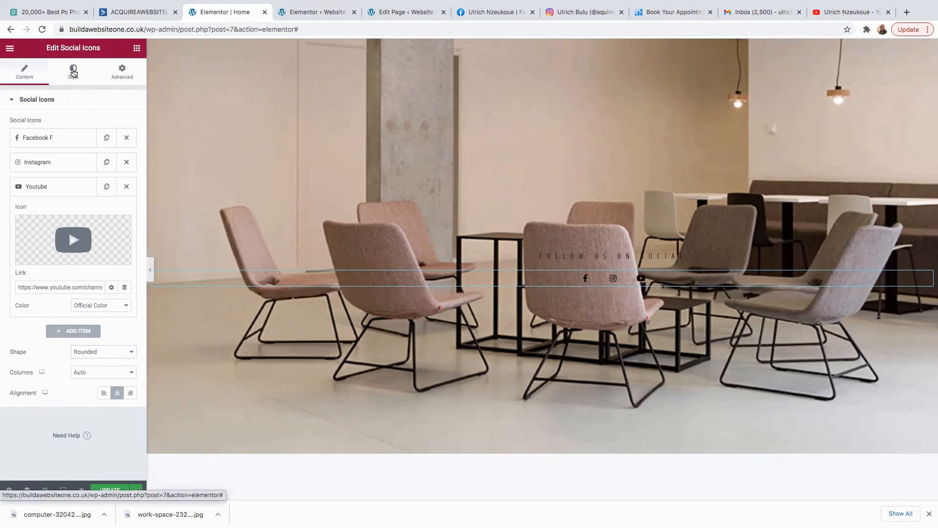
Give the social icons a semi-transparent green primary colour (#228F0FA3).
left_click(73, 73)
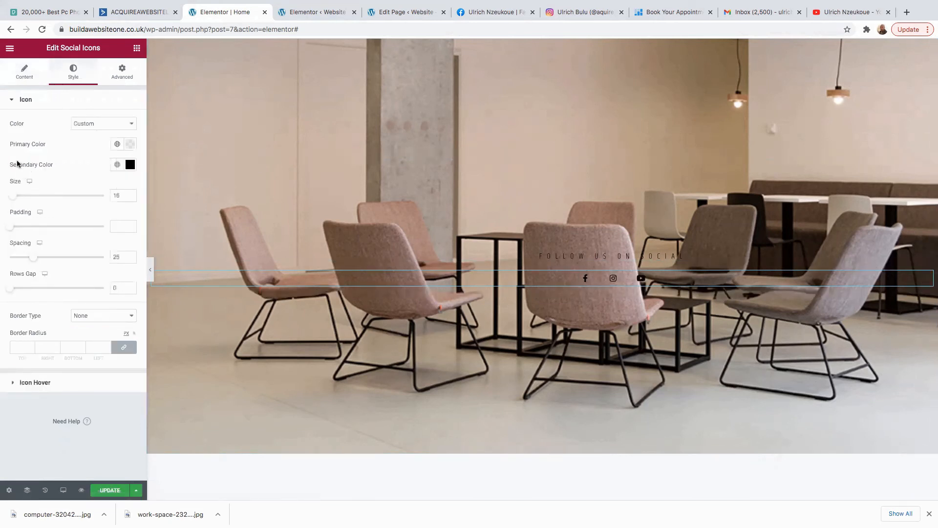
left_click(131, 144)
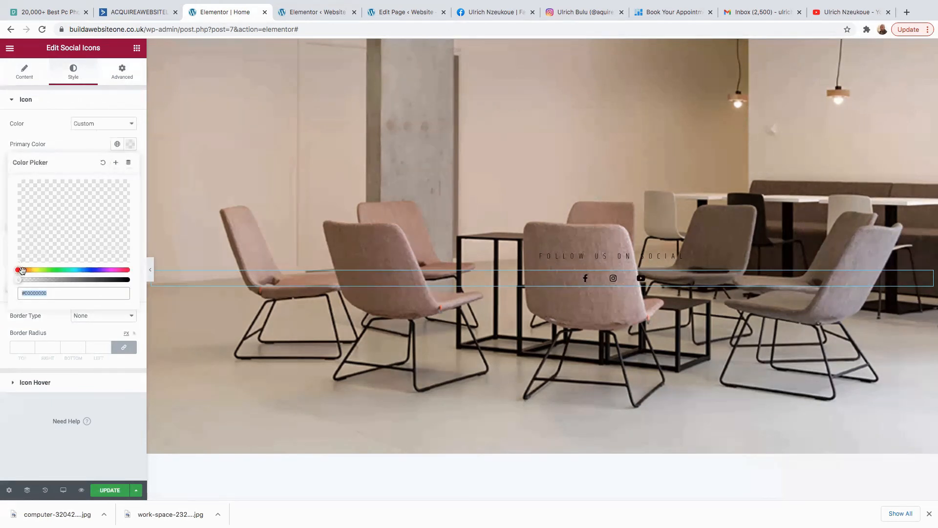
left_click_drag(19, 279, 92, 286)
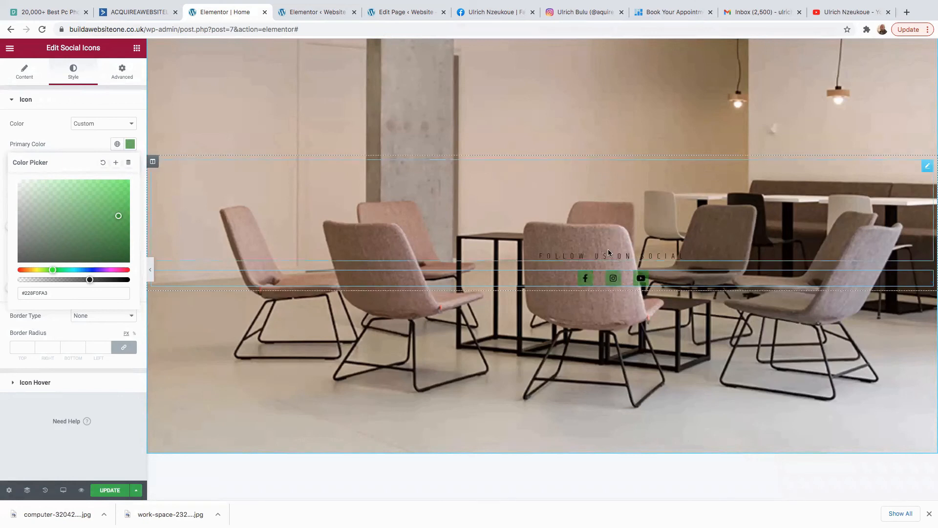
Select the section containing the social icons for editing.
right_click(925, 167)
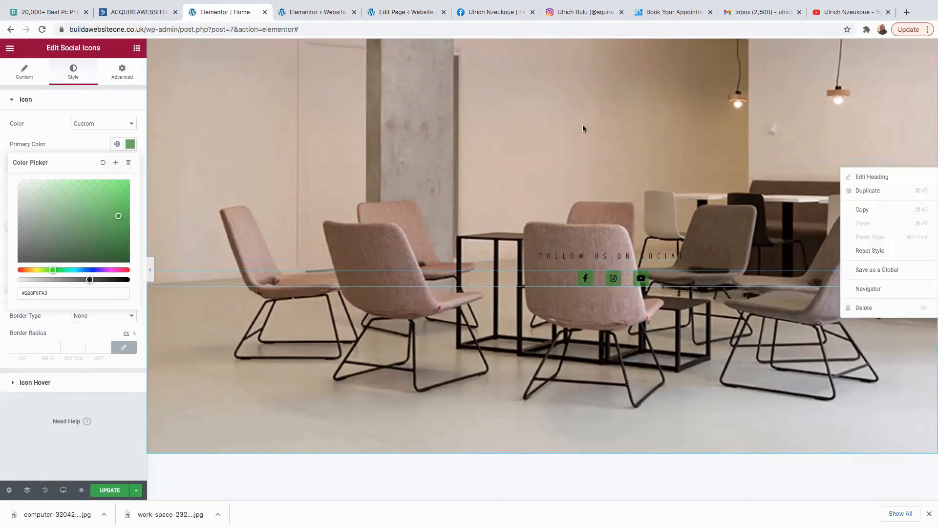
scroll(584, 114, "up", 2)
left_click_drag(540, 107, 540, 116)
Change the social section background to the dark desk photo with laptop, cameras and sunglasses.
left_click(193, 153)
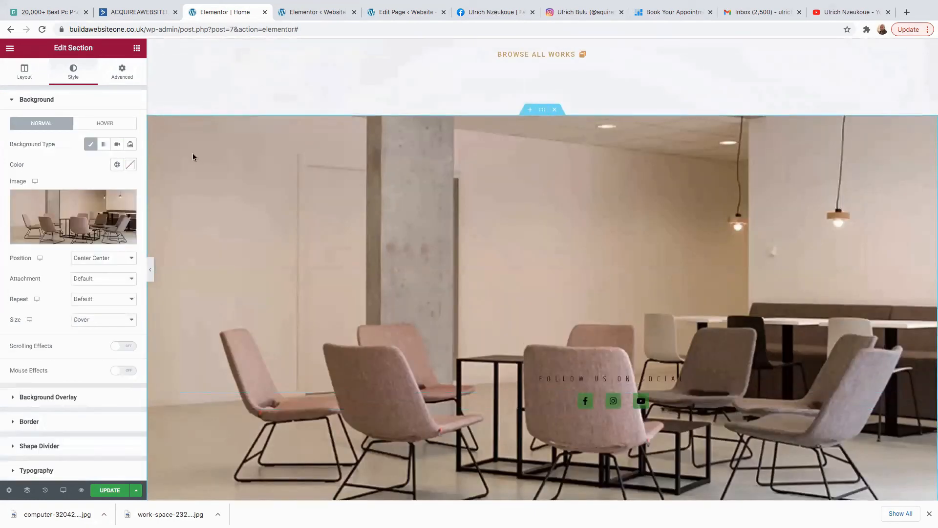
left_click(58, 205)
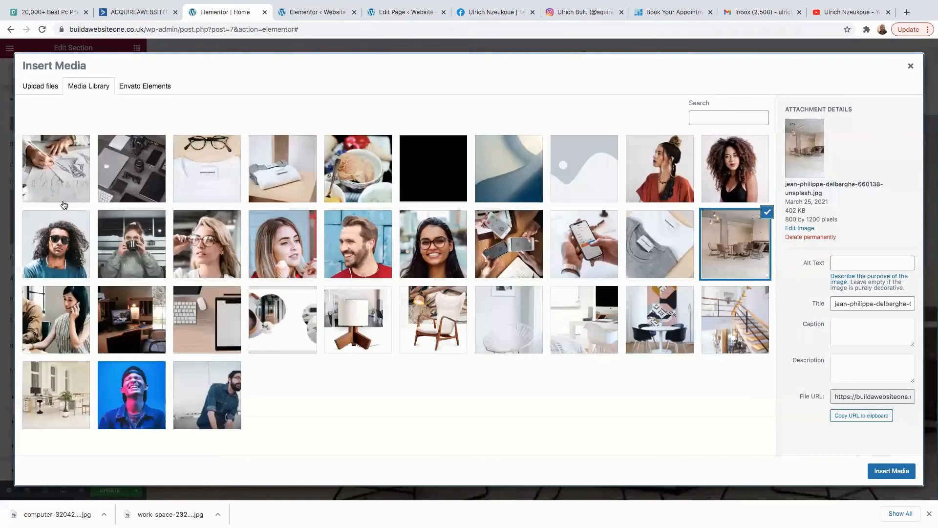
left_click(142, 181)
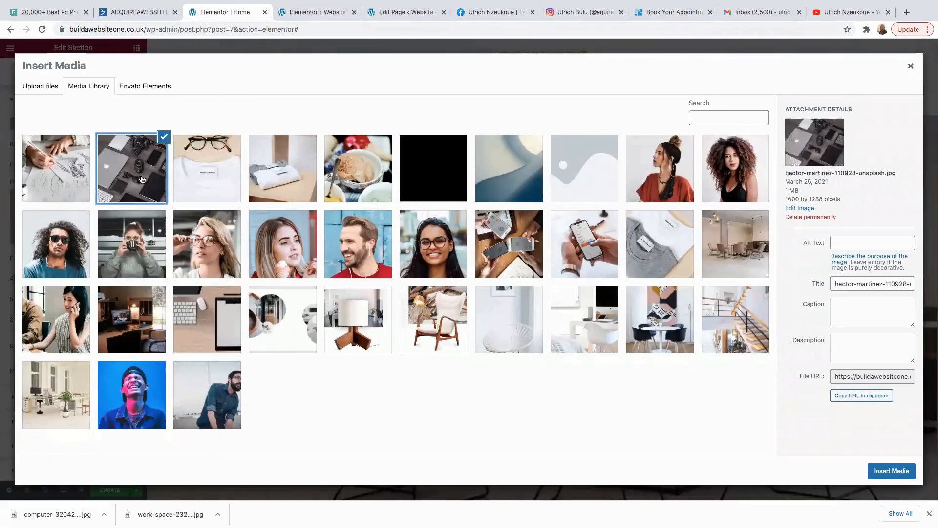
left_click(891, 471)
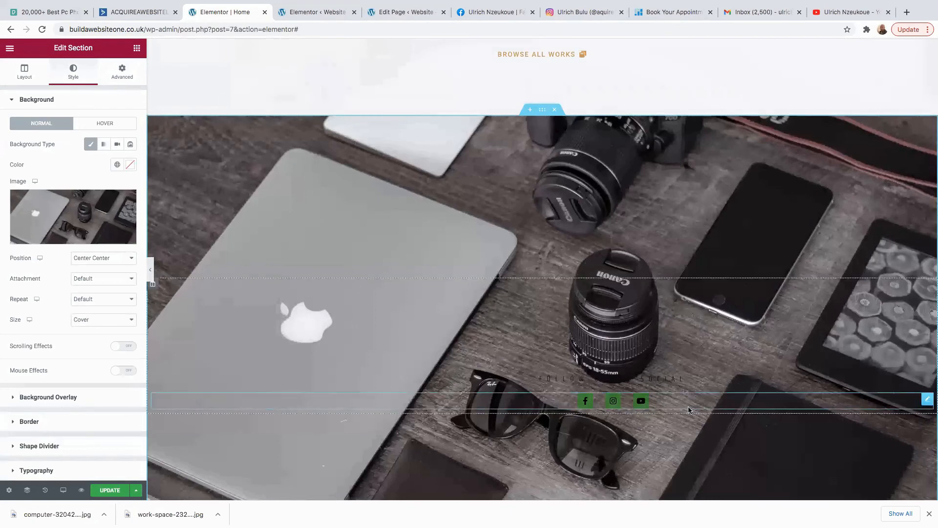
scroll(694, 411, "down", 3)
scroll(633, 254, "up", 3)
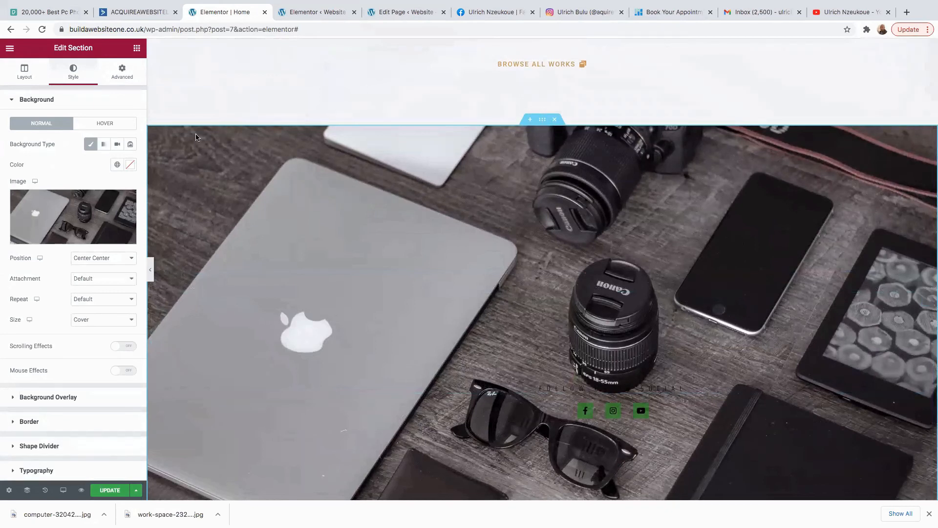
Review the section's Layout and Style settings, ending on the Background options.
left_click(27, 79)
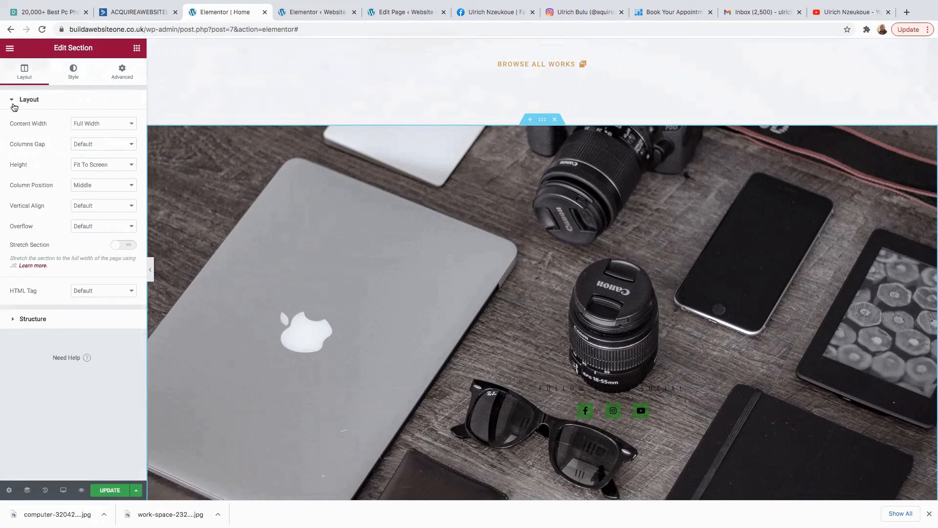
left_click(14, 106)
left_click(542, 119)
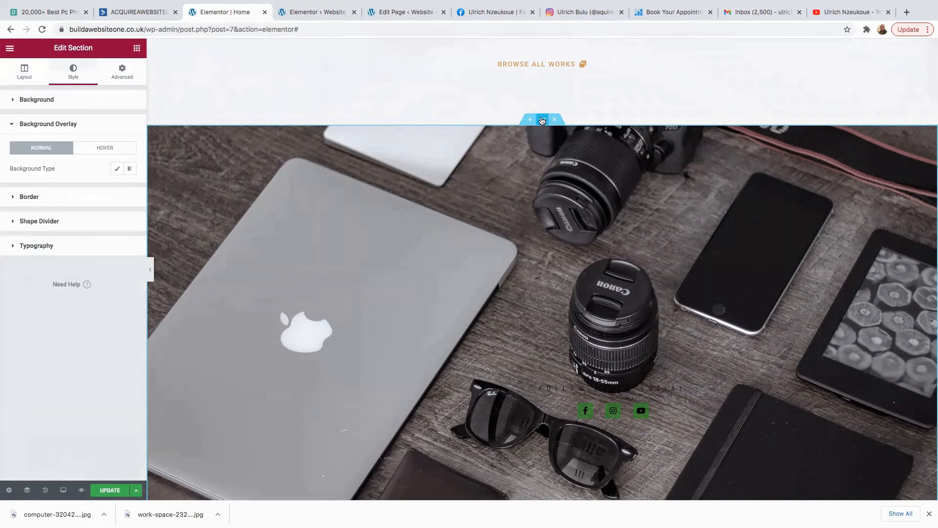
left_click(23, 74)
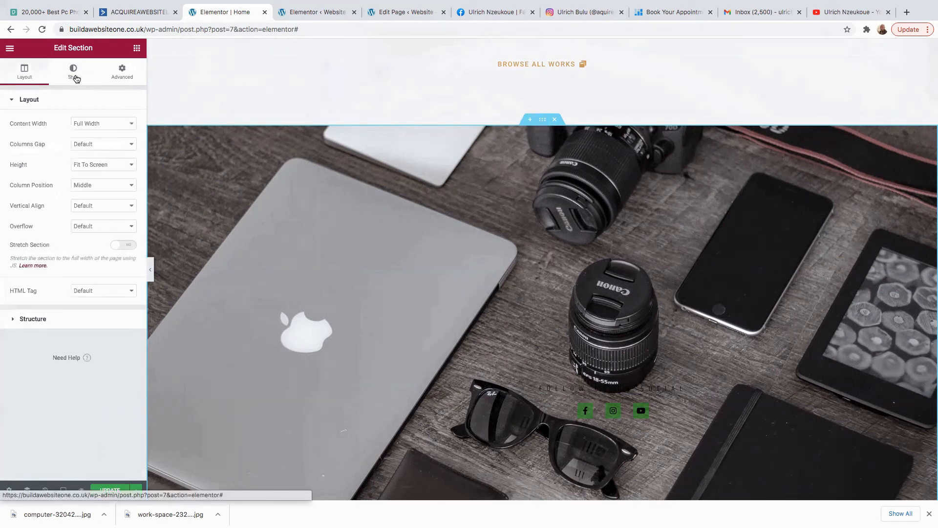
left_click(76, 77)
scroll(534, 337, "down", 4)
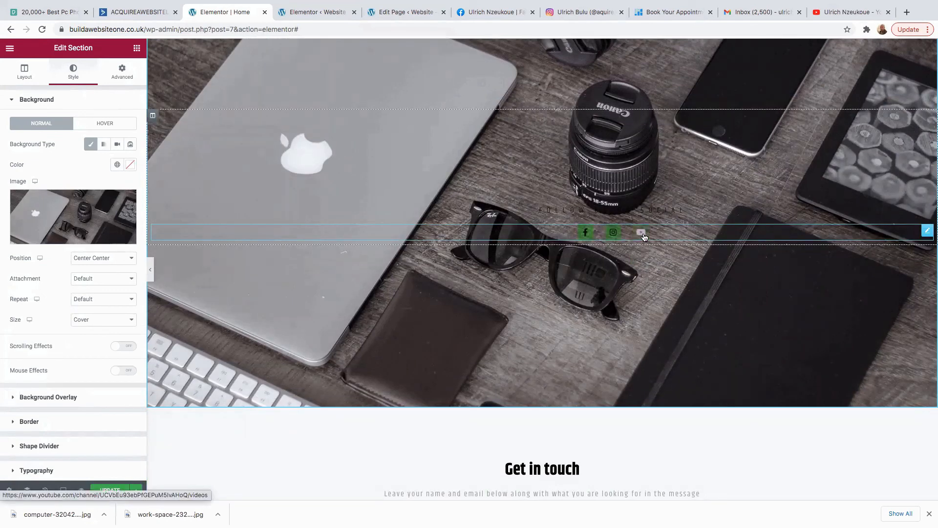
scroll(447, 288, "up", 3)
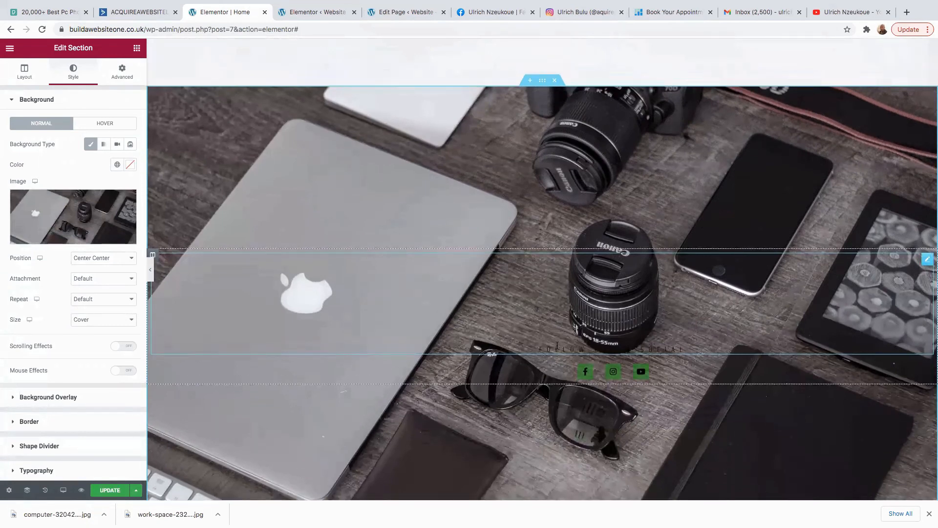
Set the Follow us on social heading text colour to near-white #FCFFFC.
left_click(687, 349)
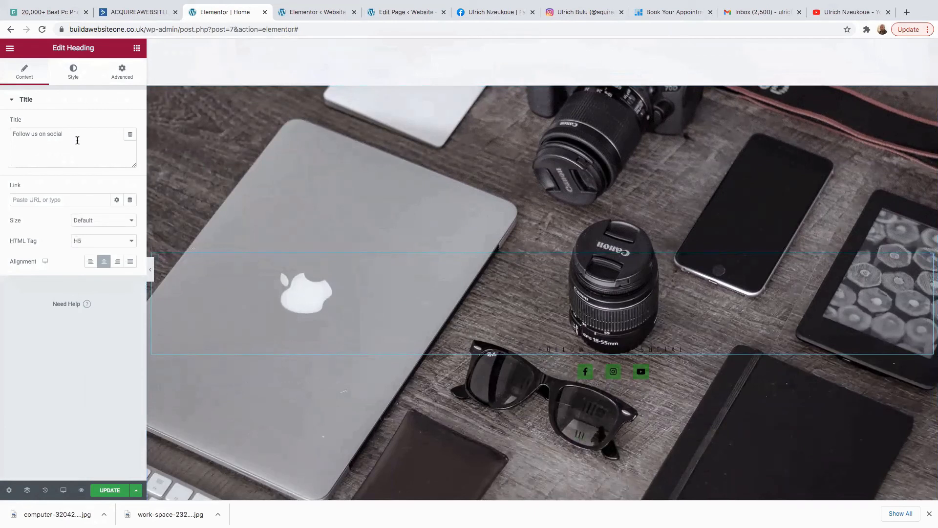
left_click(73, 73)
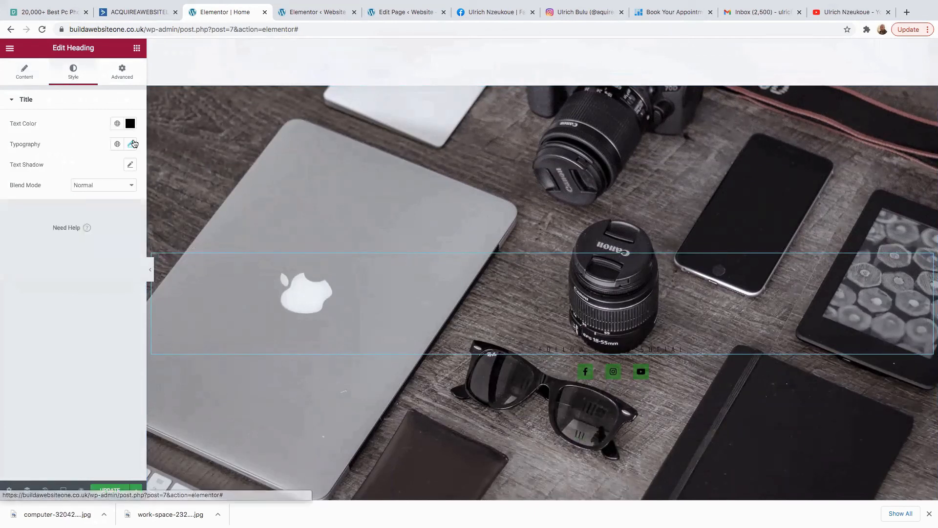
left_click(130, 124)
left_click(20, 161)
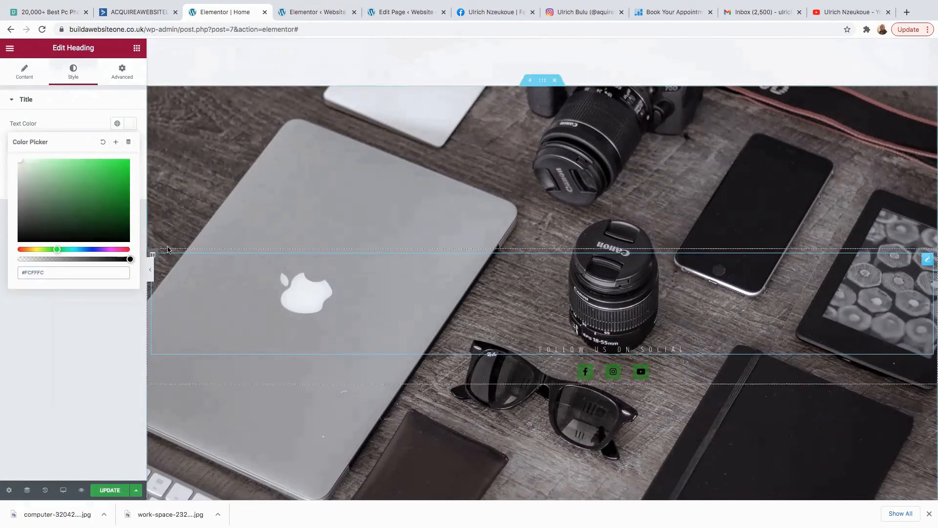
left_click(24, 101)
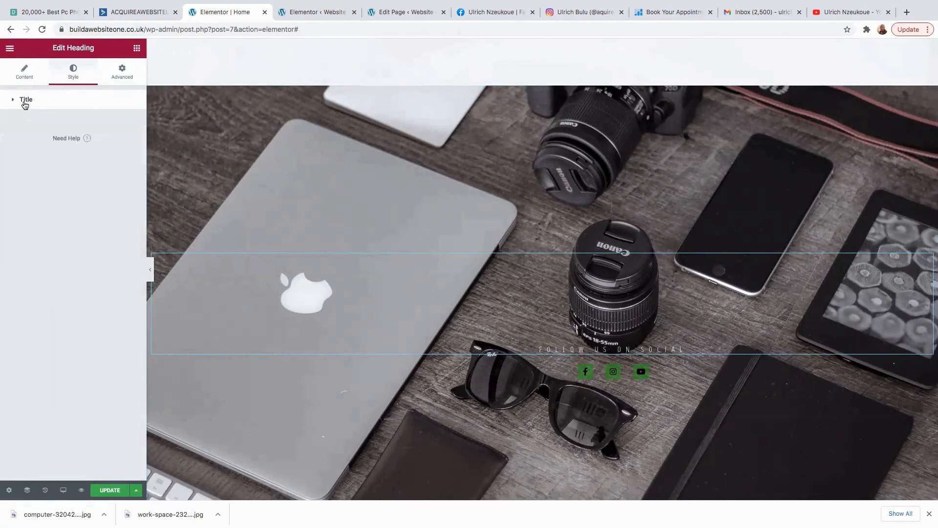
Set the heading's typography font weight to 800.
left_click(13, 101)
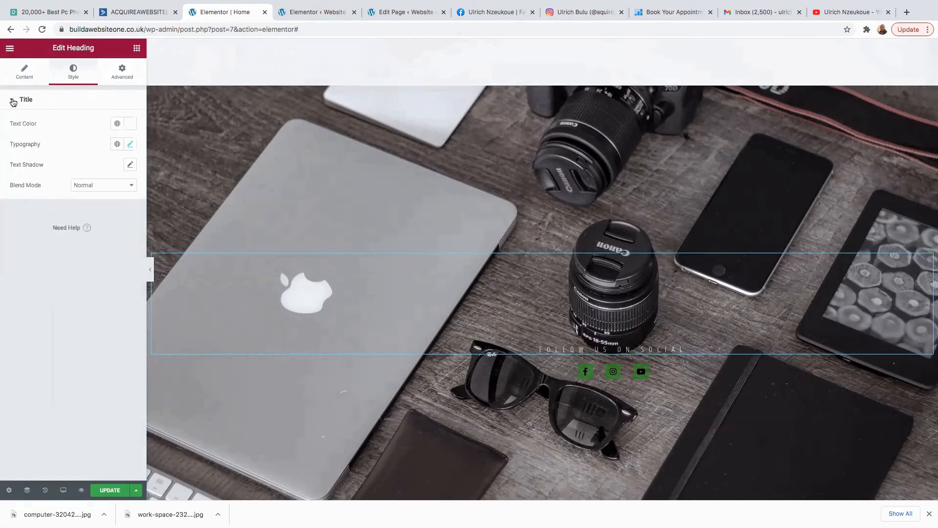
left_click(130, 144)
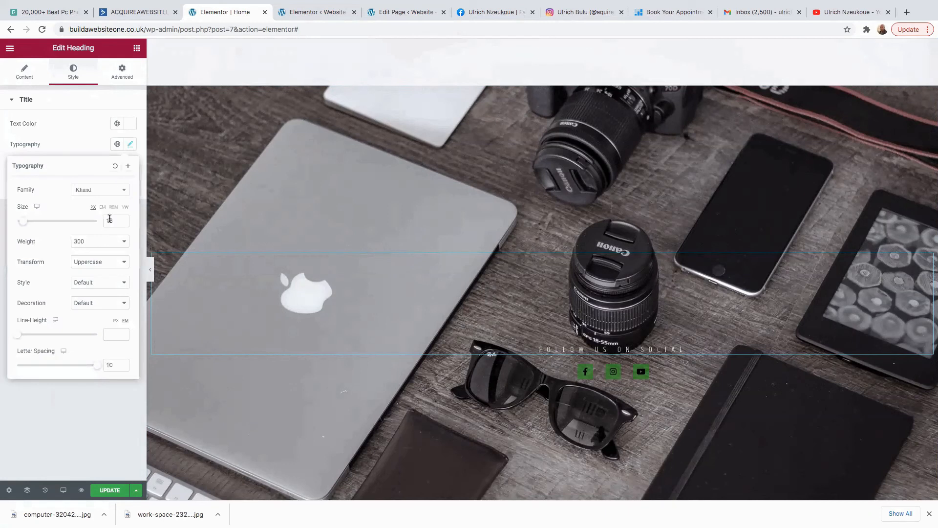
left_click(120, 242)
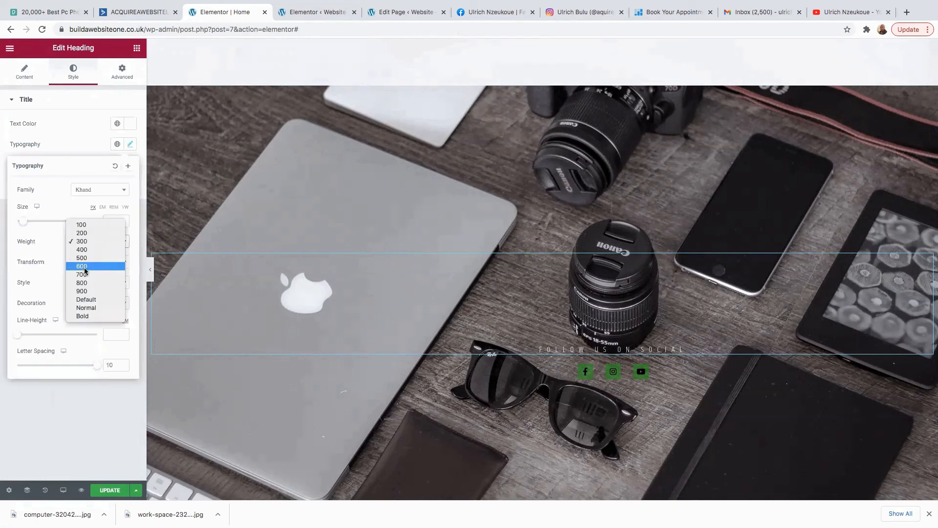
left_click(87, 283)
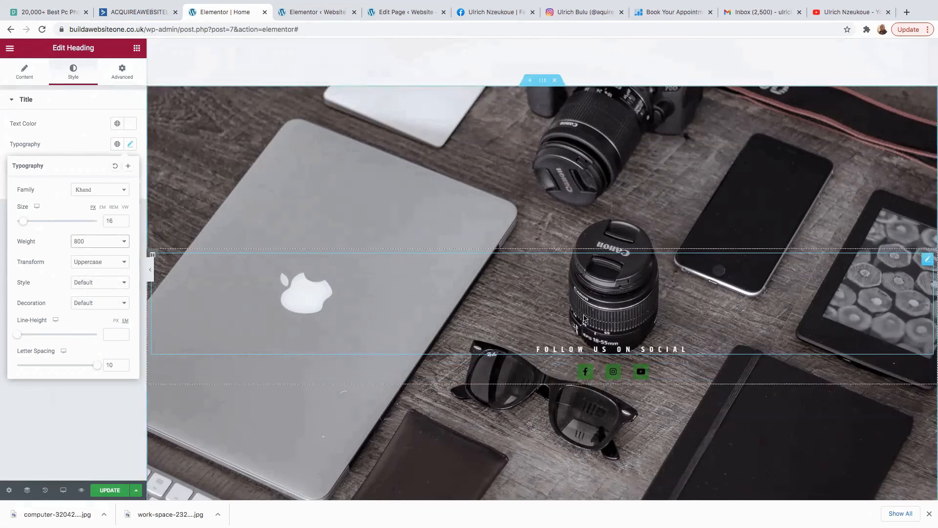
Delete the Get in touch contact form section.
scroll(457, 369, "down", 6)
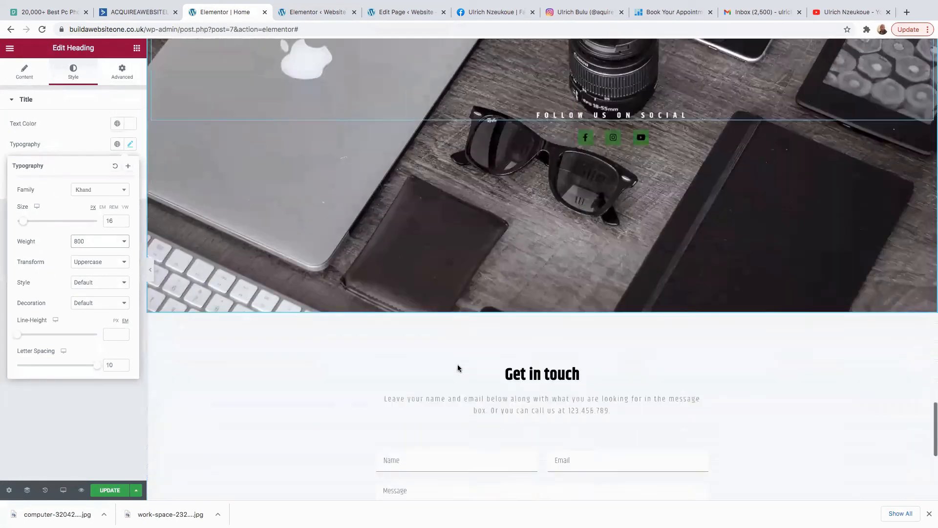
scroll(457, 369, "down", 3)
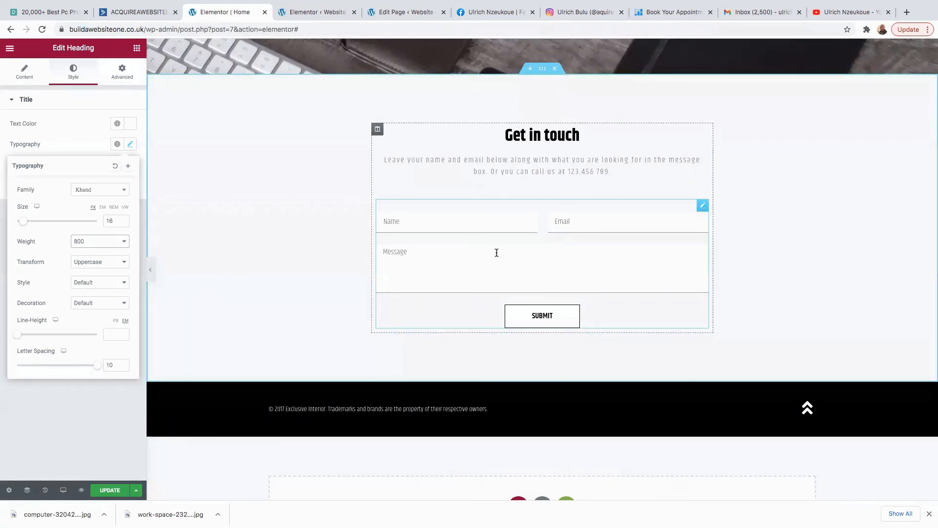
scroll(497, 253, "down", 2)
scroll(496, 254, "up", 4)
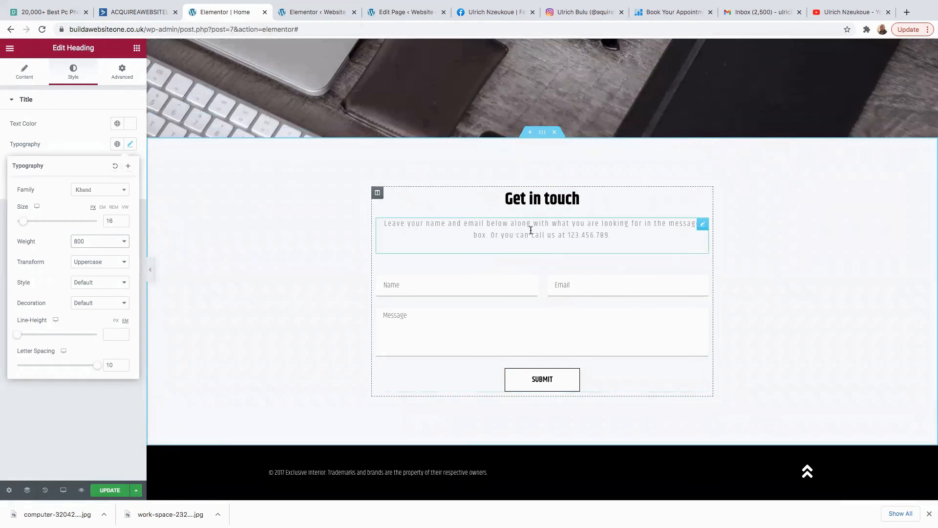
left_click(554, 133)
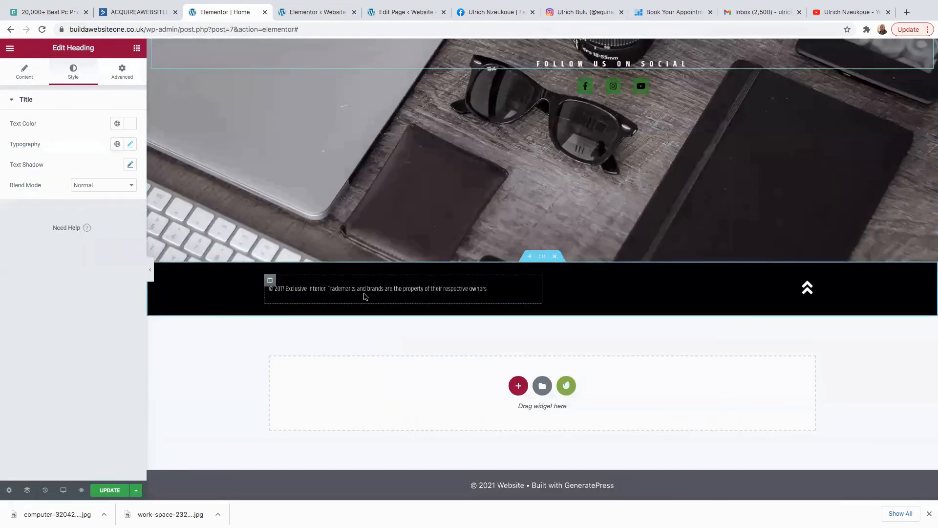
Add a single-column section above the footer holding a Spacer widget.
left_click(530, 256)
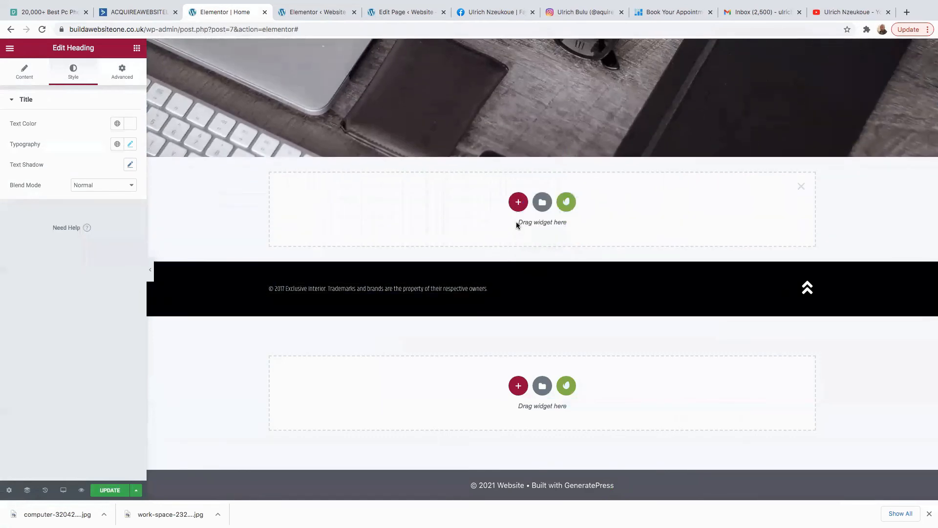
left_click(518, 202)
left_click(413, 208)
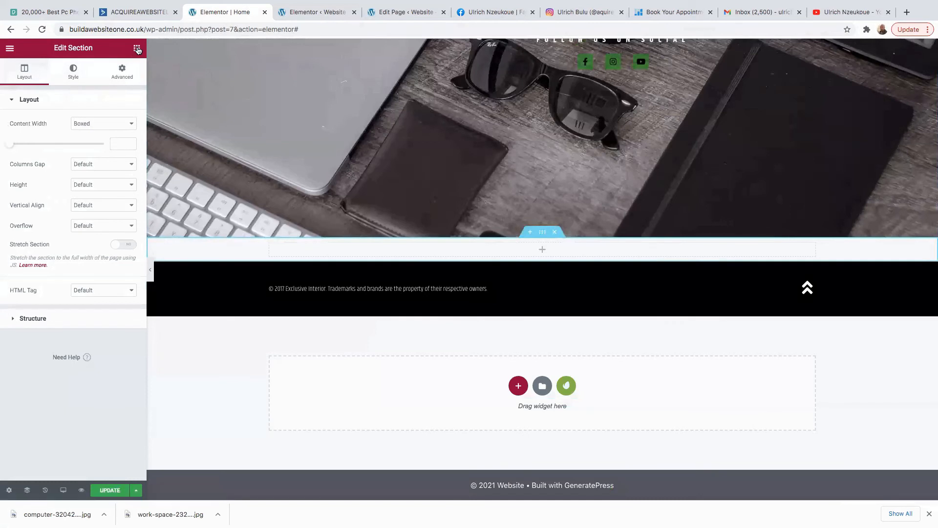
left_click(137, 48)
left_click_drag(109, 280, 548, 254)
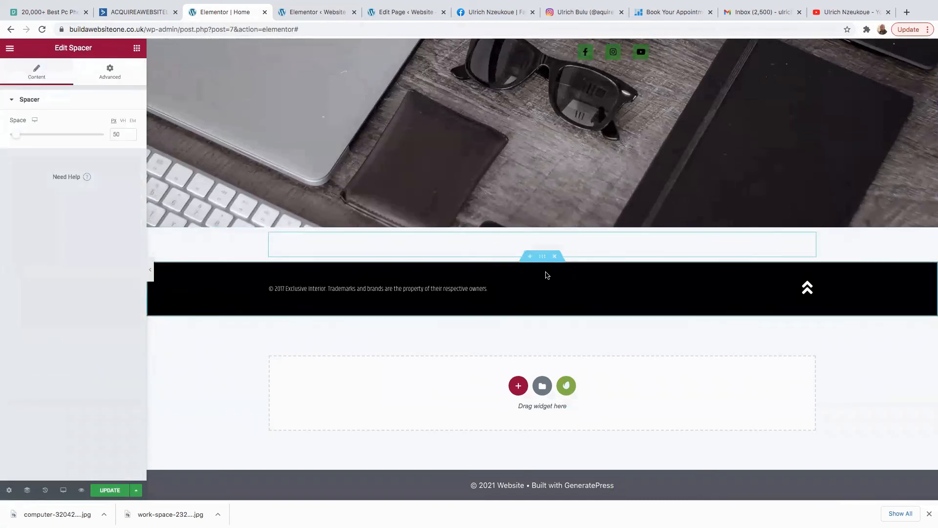
Insert the Contact (with Map) free block from the Envato library into a new section above the footer.
left_click(530, 257)
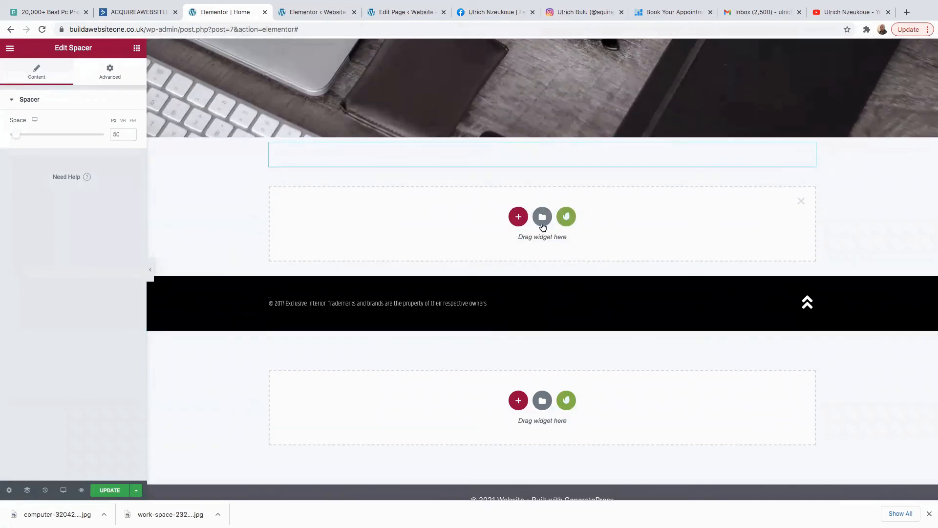
left_click(563, 218)
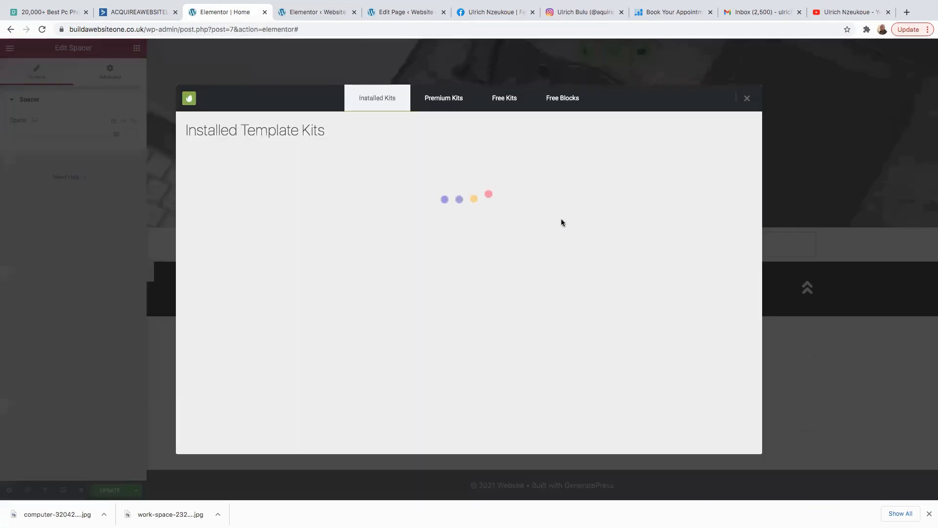
left_click(561, 98)
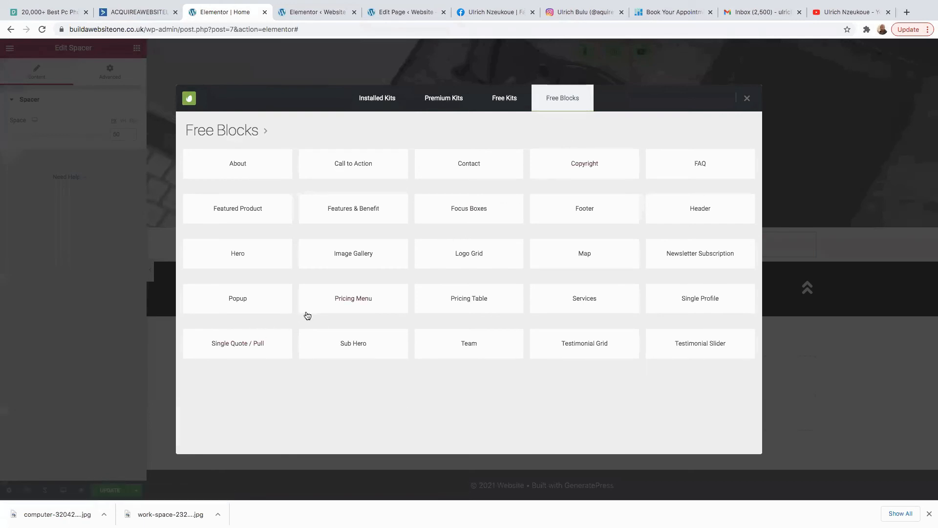
left_click(481, 166)
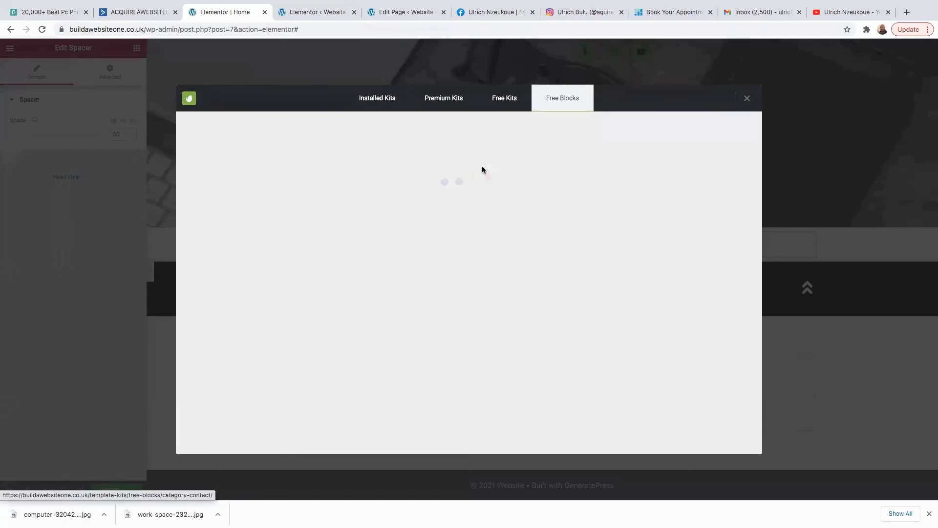
scroll(328, 267, "down", 1)
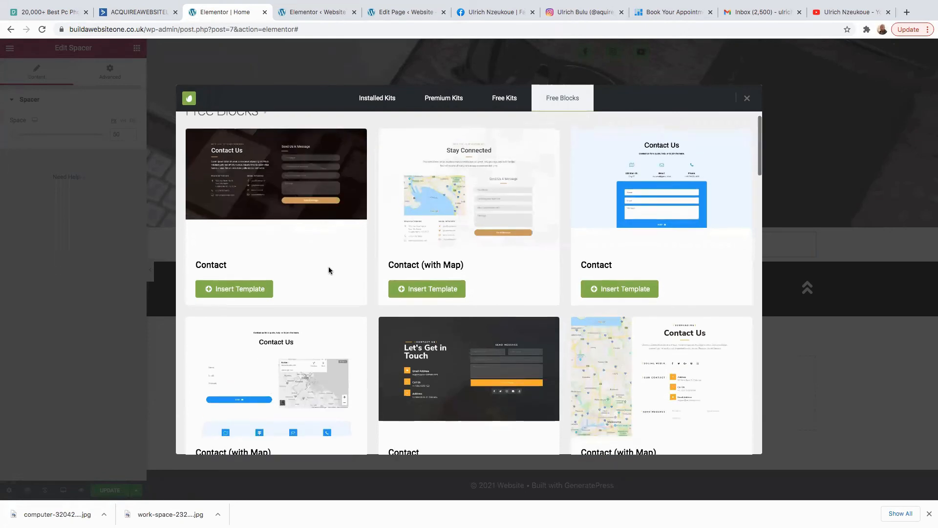
scroll(329, 271, "up", 1)
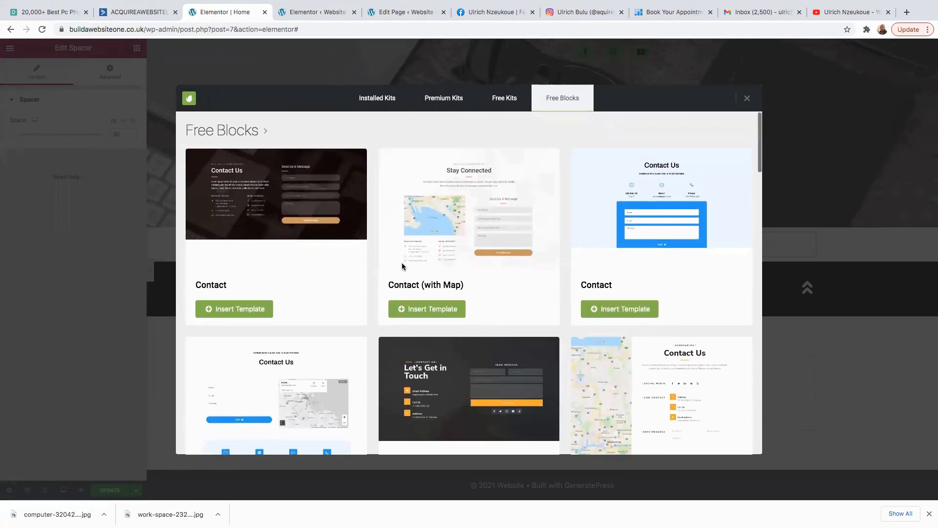
scroll(372, 270, "down", 5)
scroll(426, 270, "down", 20)
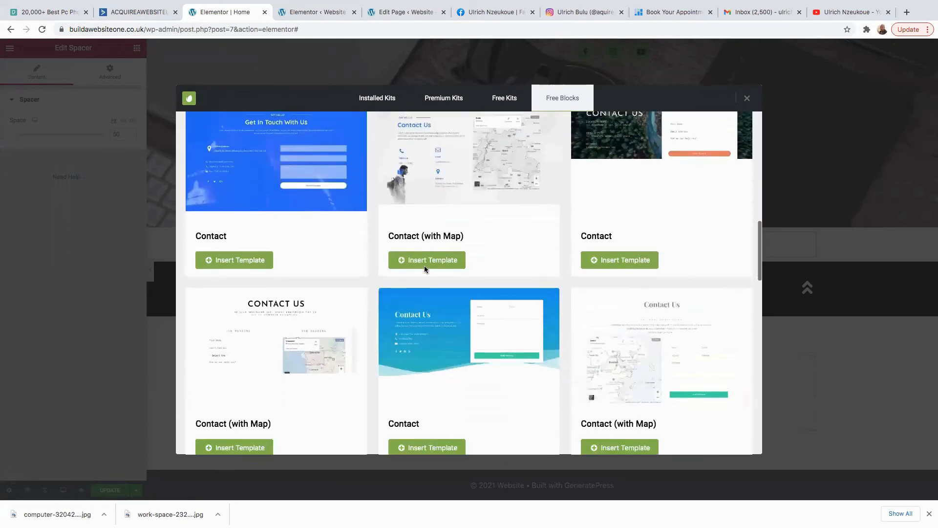
scroll(424, 270, "up", 5)
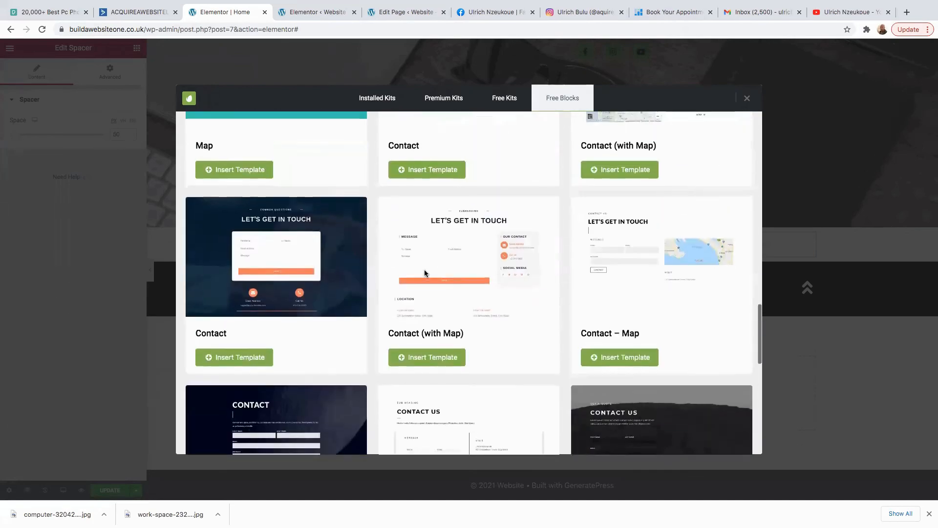
scroll(424, 271, "down", 9)
scroll(424, 273, "down", 2)
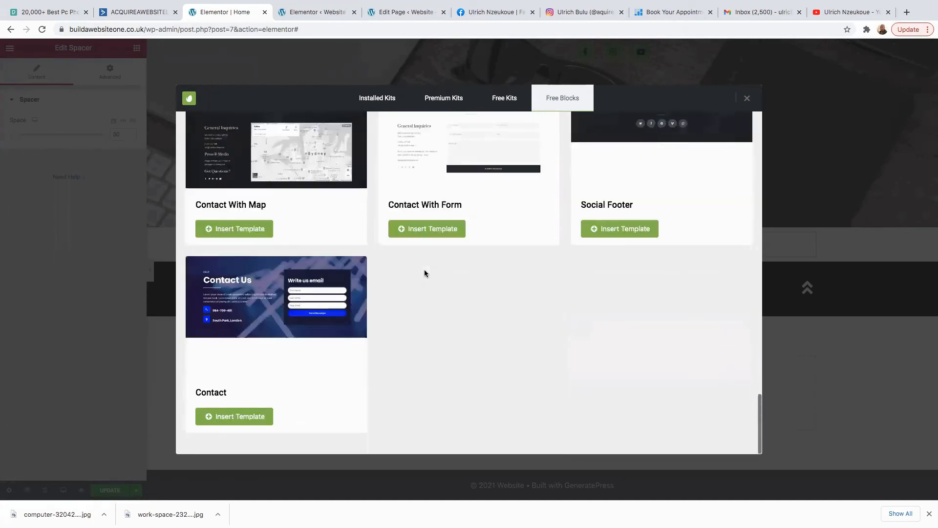
scroll(424, 272, "up", 20)
scroll(425, 273, "up", 3)
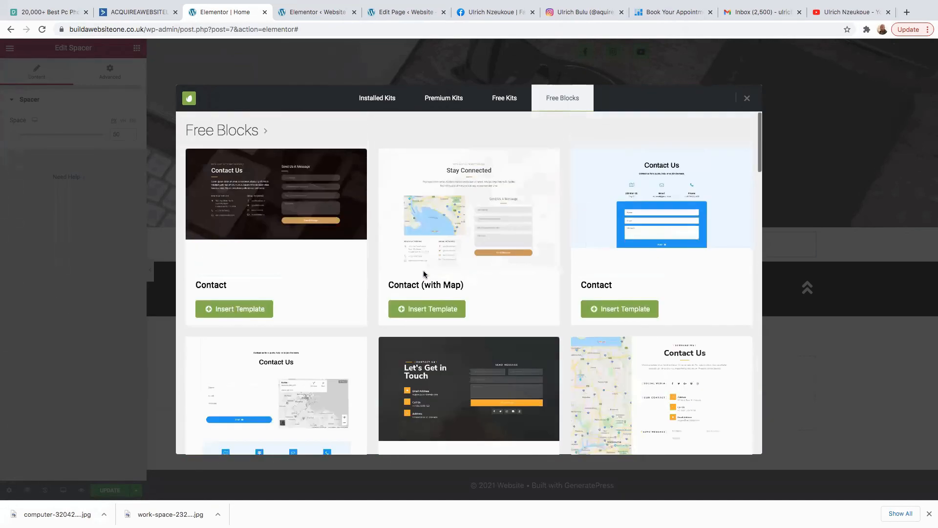
left_click(423, 307)
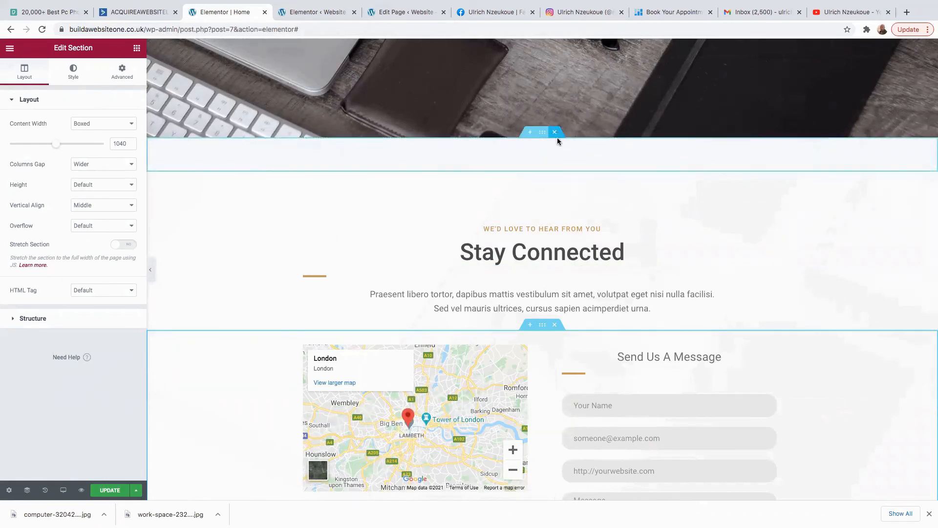
left_click(556, 132)
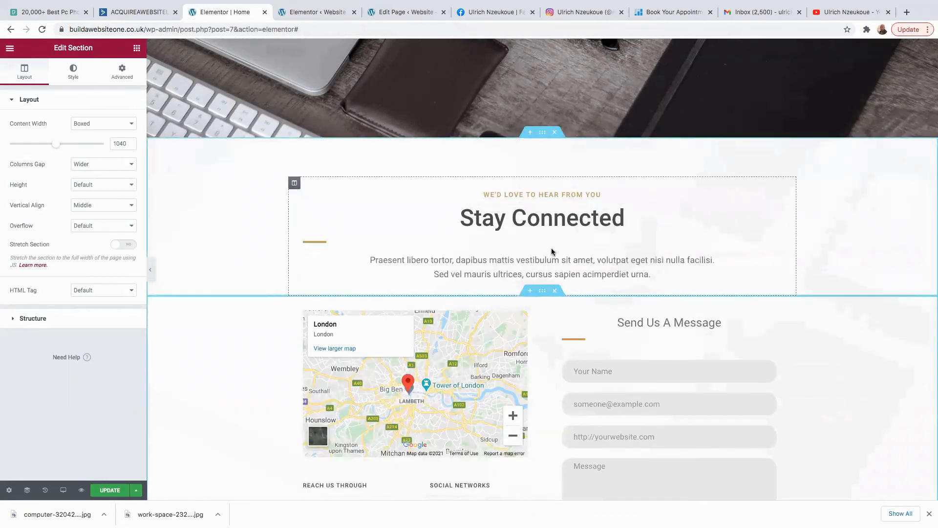
left_click(549, 217)
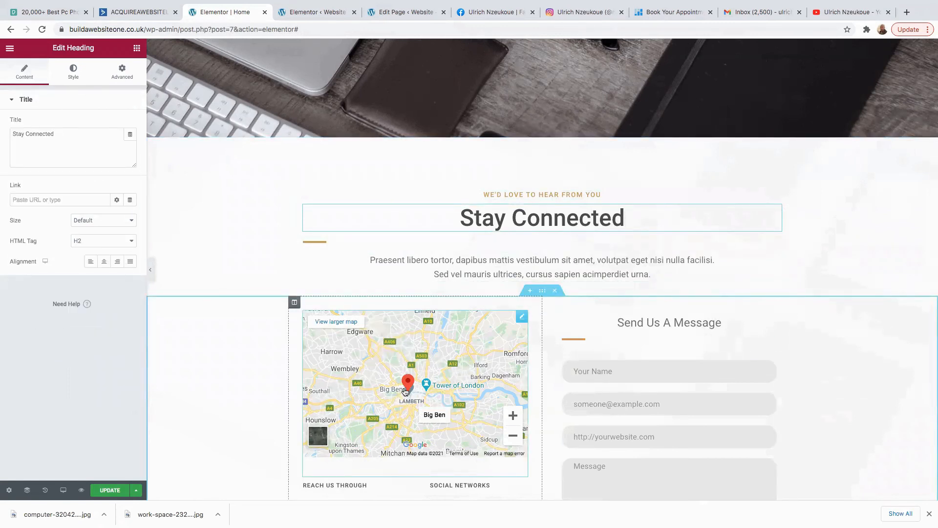
left_click(102, 151)
key("ctrl+a")
Change the Google Maps location from london to 'wembley stadium'.
left_click(522, 317)
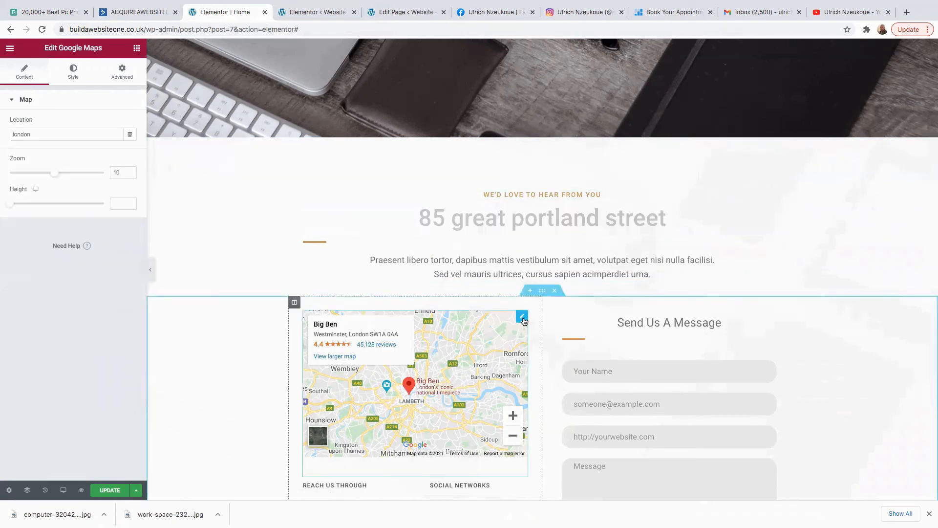
left_click_drag(48, 133, 3, 130)
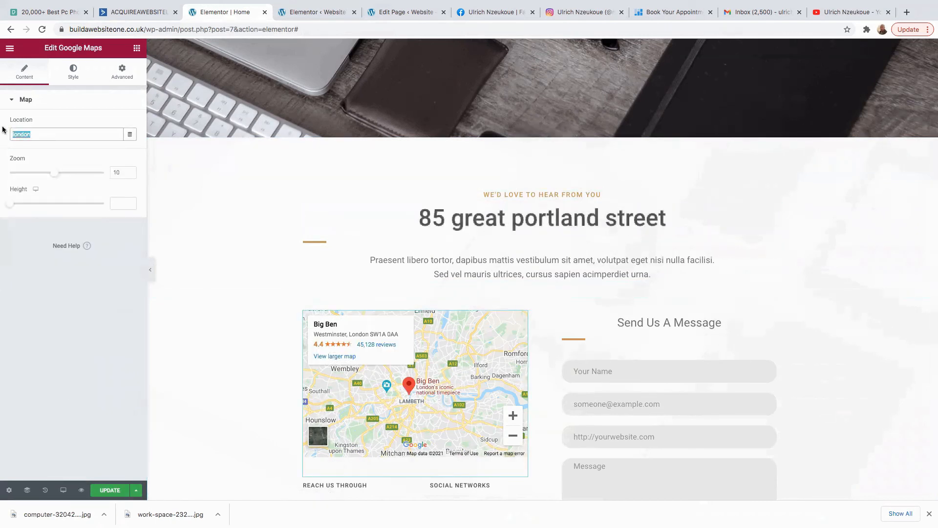
key("BackSpace")
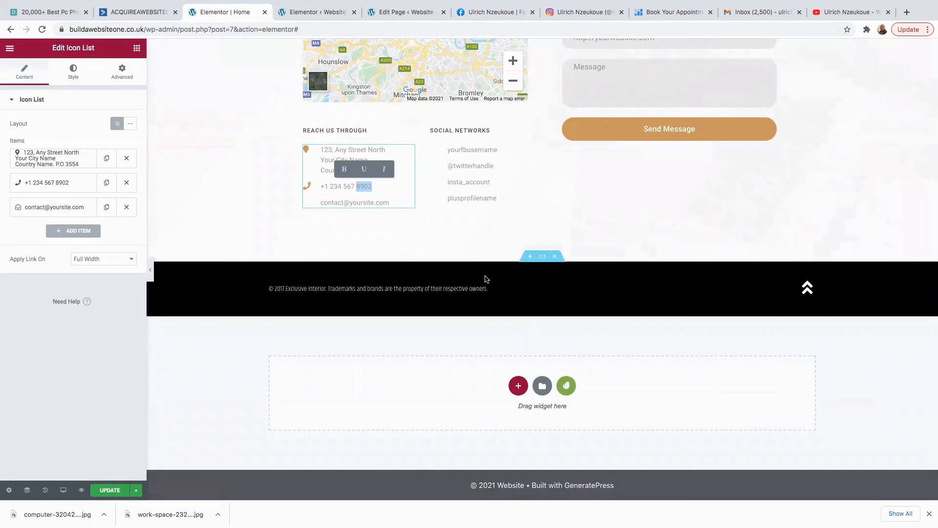
scroll(480, 229, "up", 10)
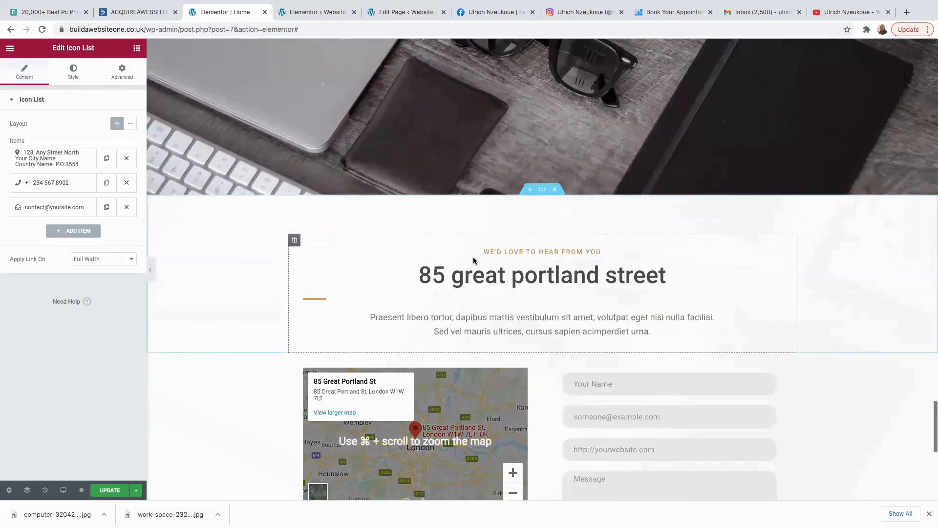
scroll(464, 270, "down", 2)
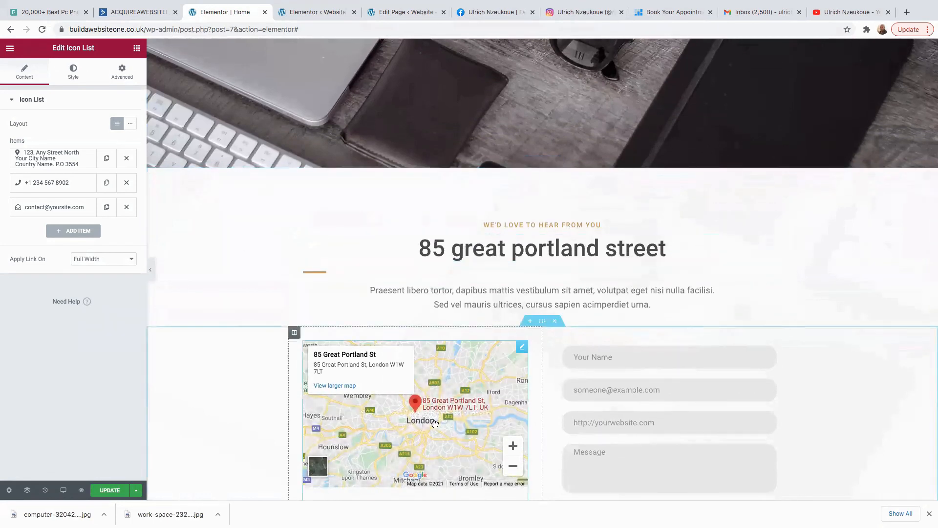
left_click(521, 347)
left_click_drag(86, 134, 2, 114)
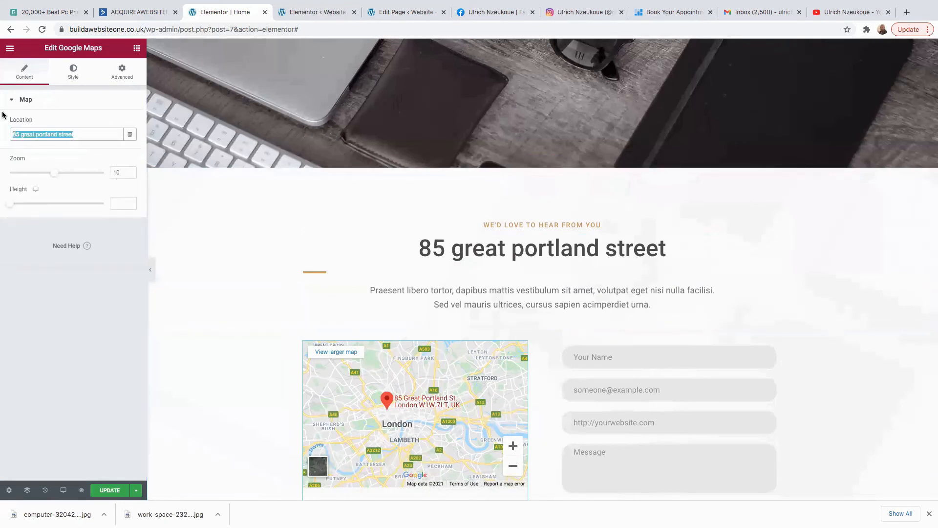
type("wembley stadium")
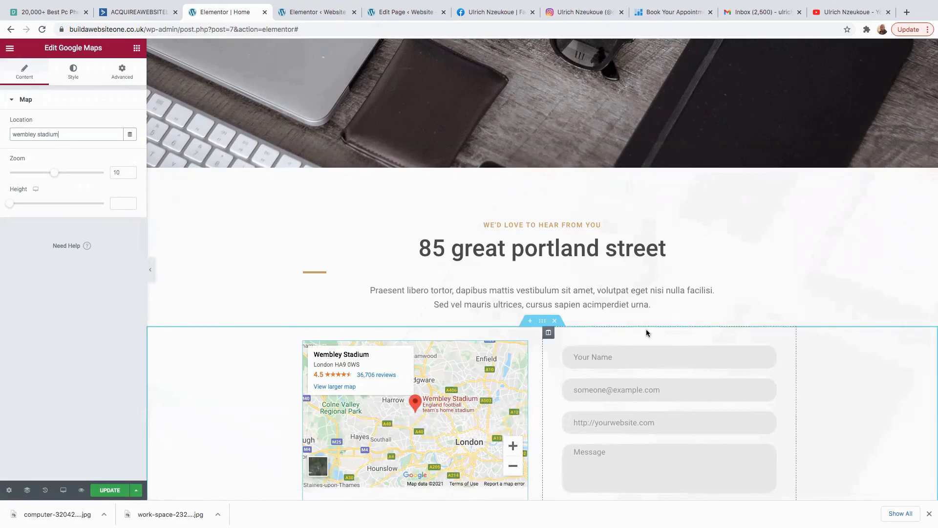
scroll(646, 329, "down", 5)
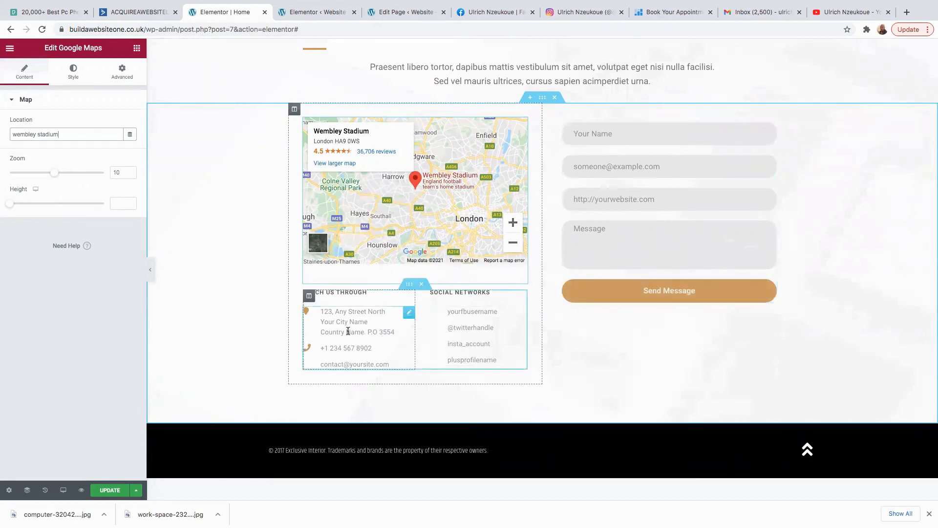
scroll(347, 332, "up", 5)
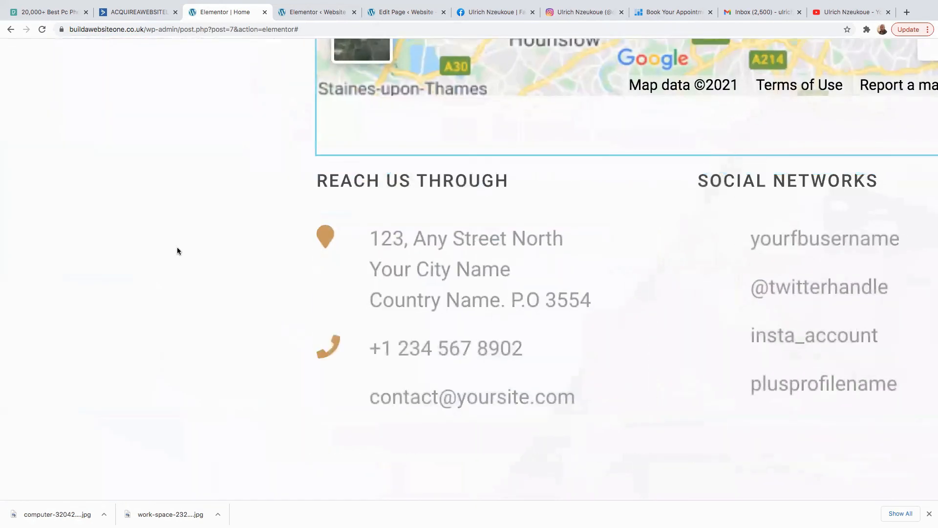
scroll(177, 248, "down", 5)
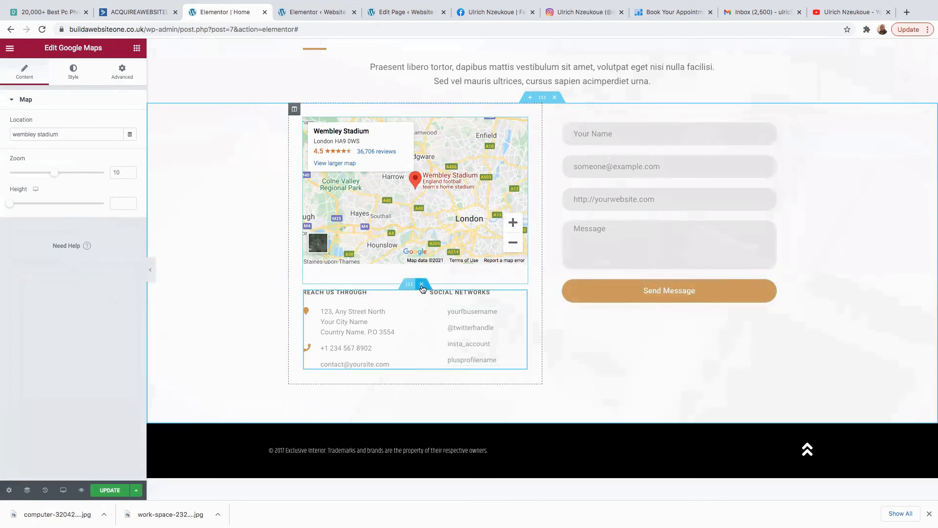
Scroll through the whole home page to review it, then save it with Update.
scroll(579, 220, "up", 5)
scroll(577, 246, "up", 20)
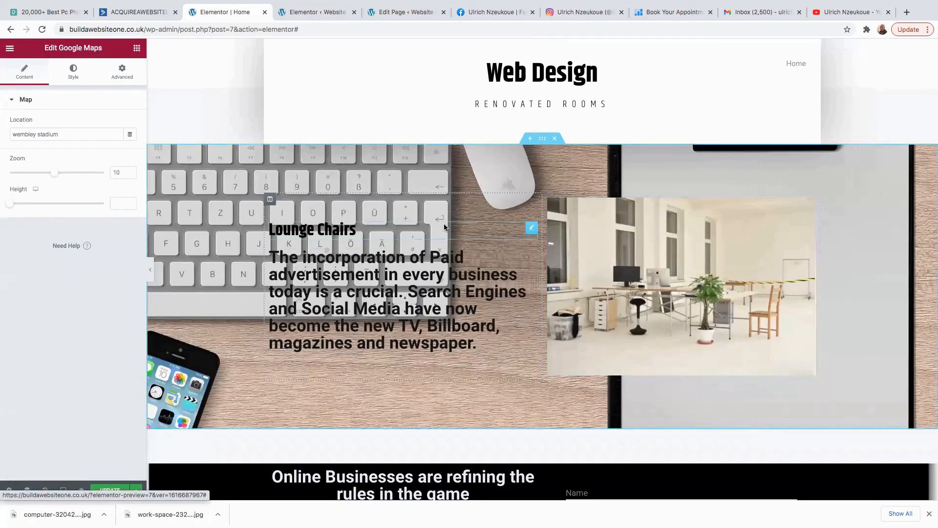
scroll(542, 270, "down", 2)
scroll(537, 269, "down", 8)
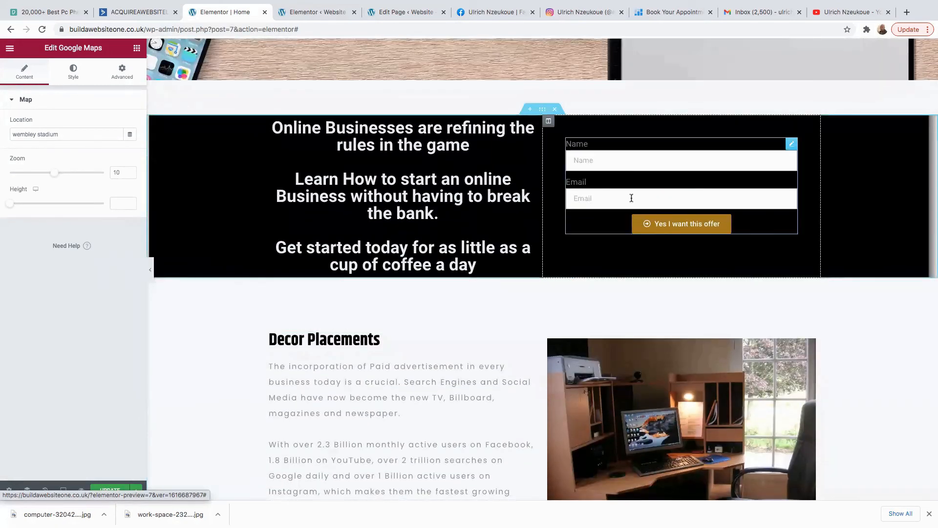
scroll(490, 258, "down", 5)
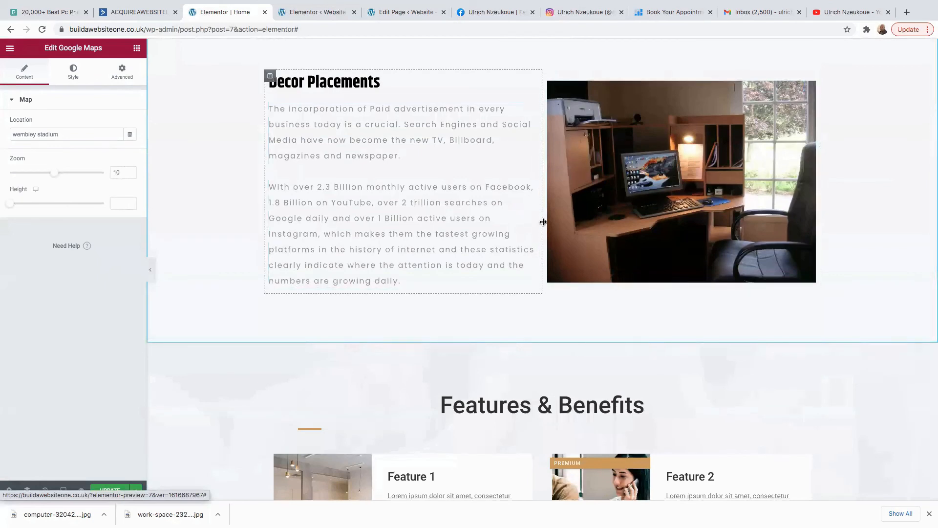
scroll(543, 223, "down", 5)
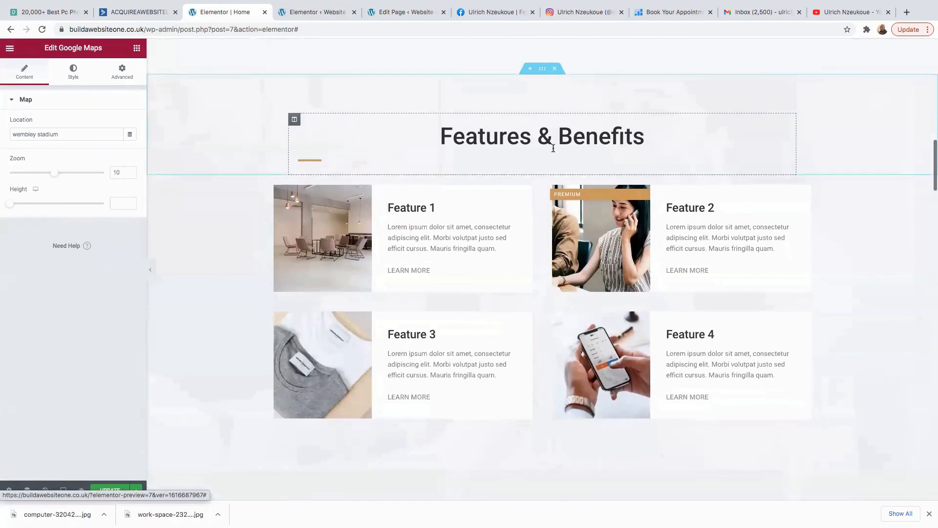
scroll(533, 280, "down", 3)
scroll(532, 277, "down", 5)
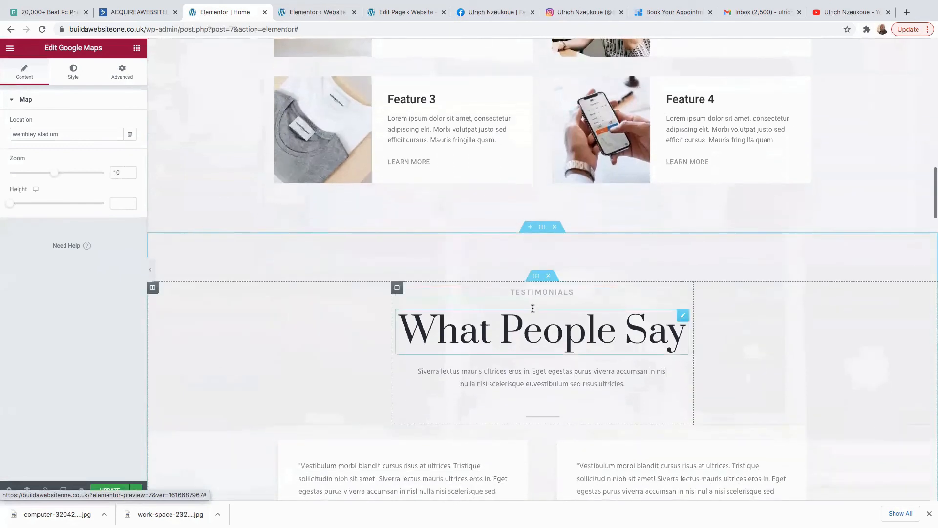
scroll(550, 284, "down", 4)
scroll(551, 293, "down", 7)
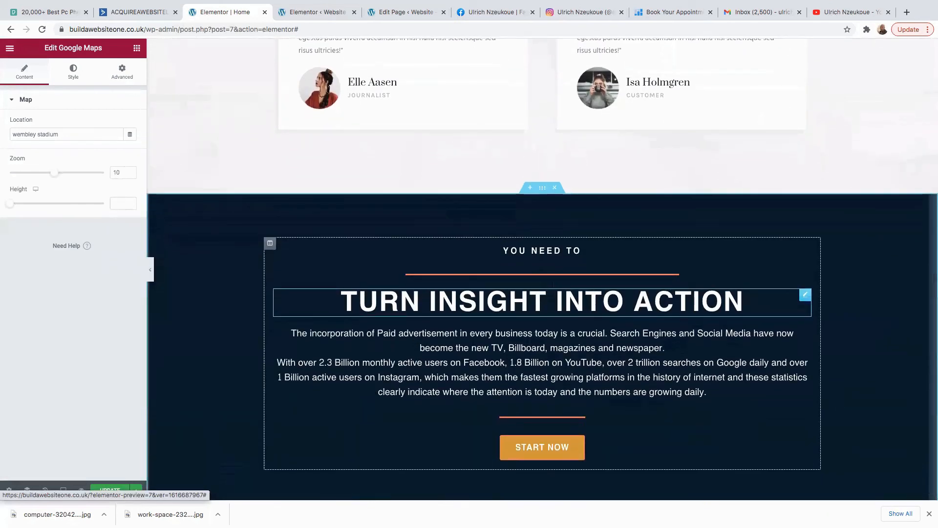
scroll(575, 337, "down", 9)
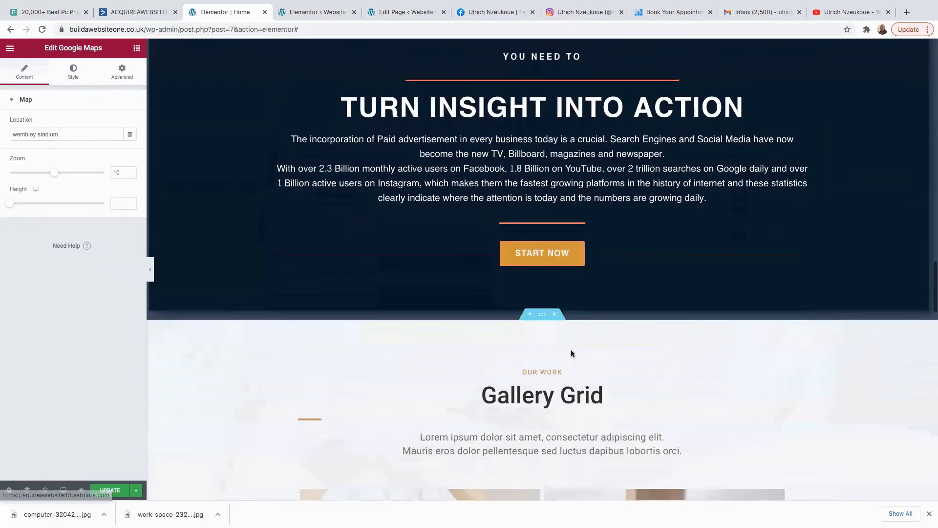
scroll(576, 323, "down", 11)
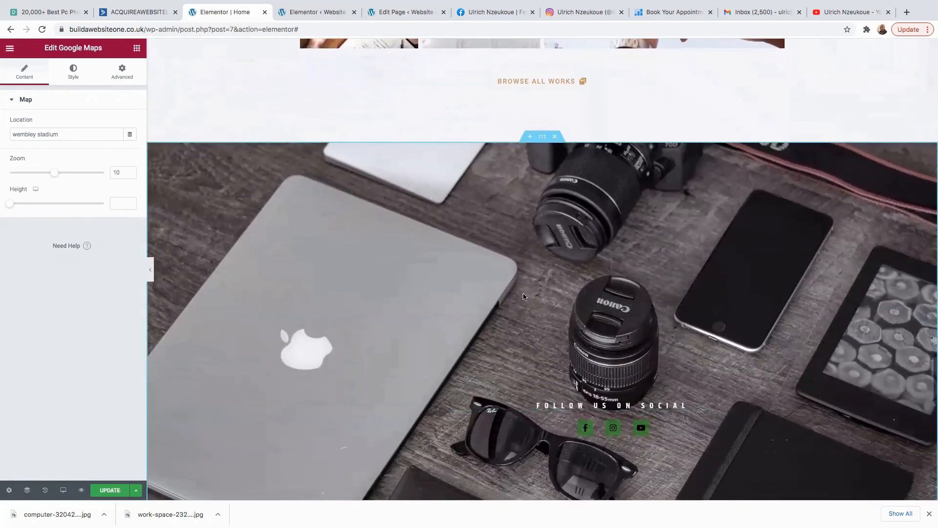
scroll(528, 293, "down", 4)
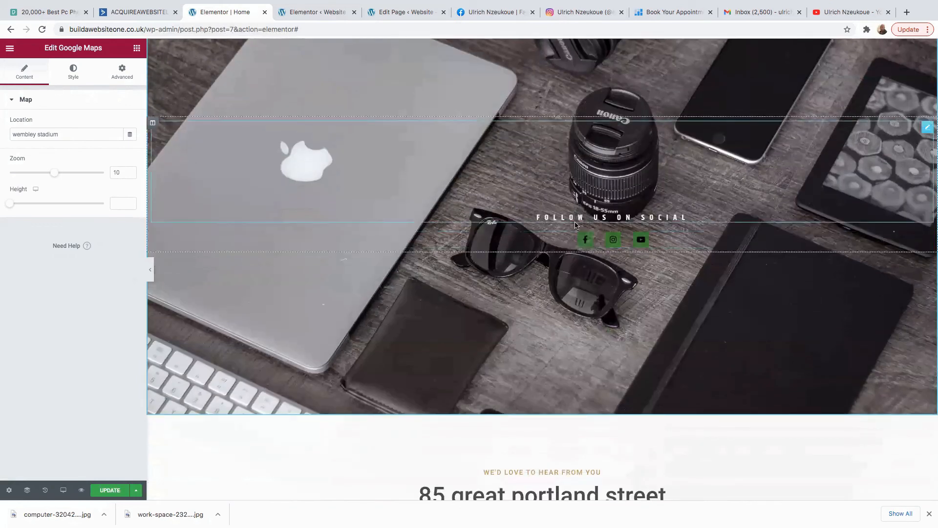
scroll(540, 277, "down", 4)
scroll(538, 275, "down", 3)
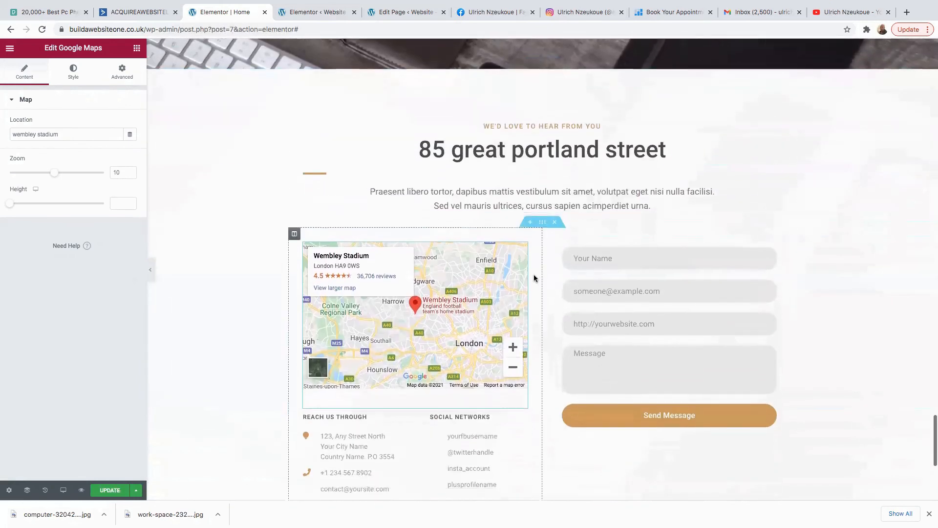
scroll(515, 347, "down", 6)
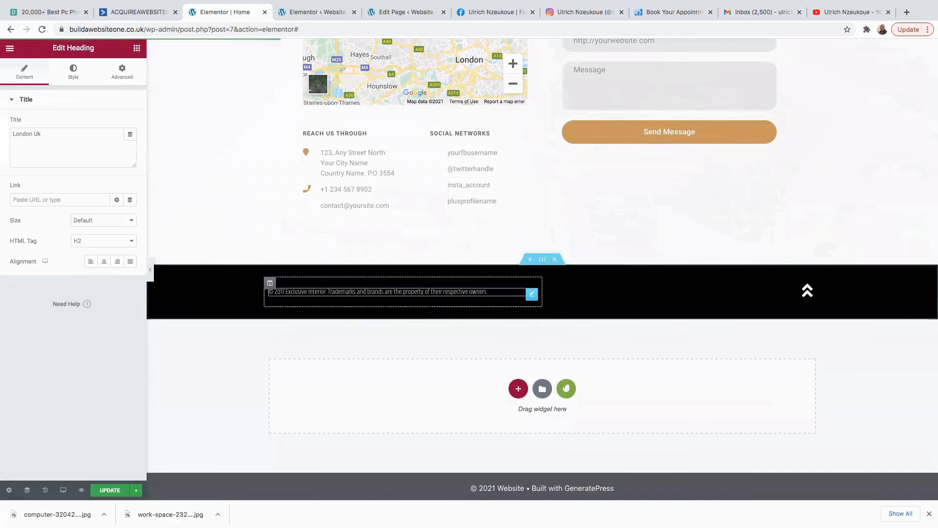
left_click(106, 490)
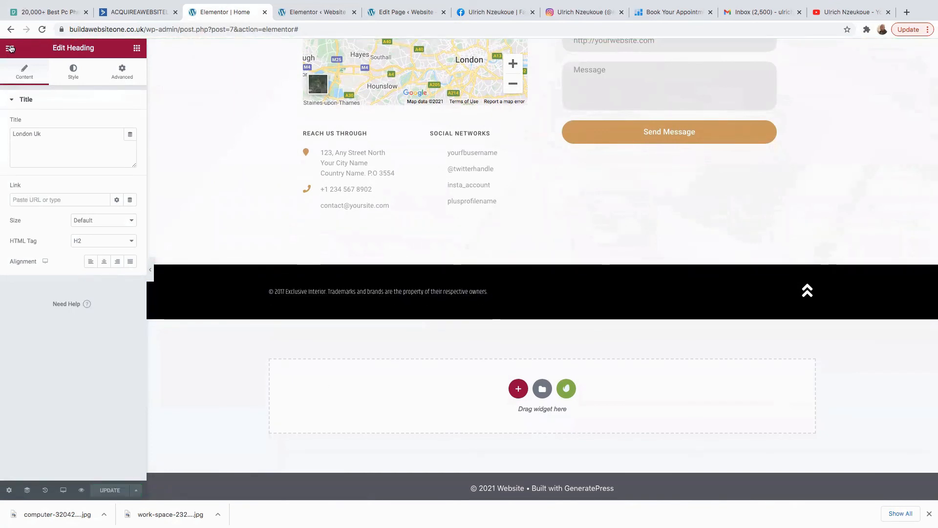
left_click(10, 48)
Go to Templates > Popups and start a new popup template named 'popup page'.
left_click(45, 265)
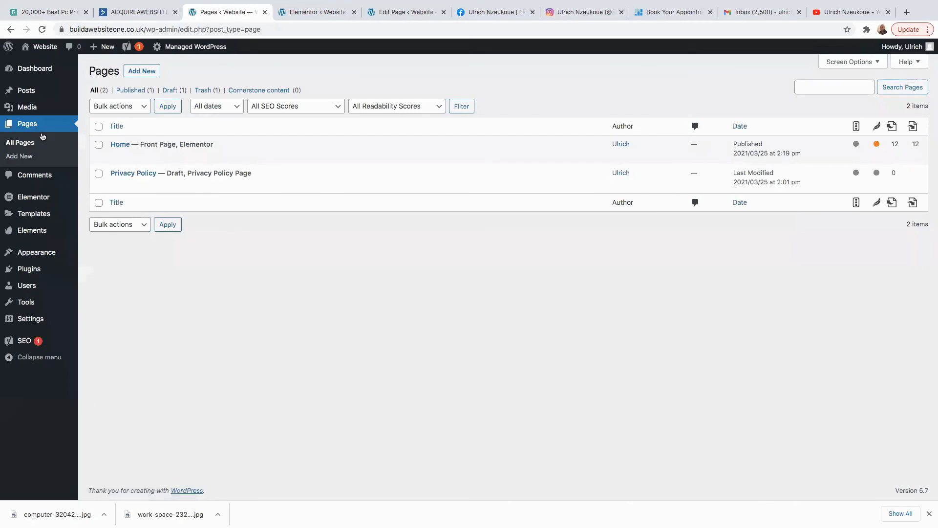
mouse_move(38, 254)
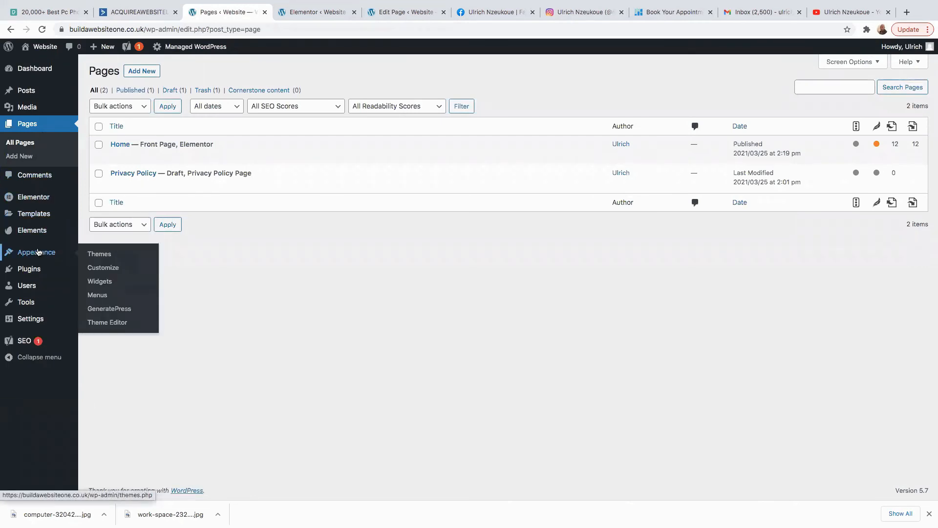
mouse_move(34, 214)
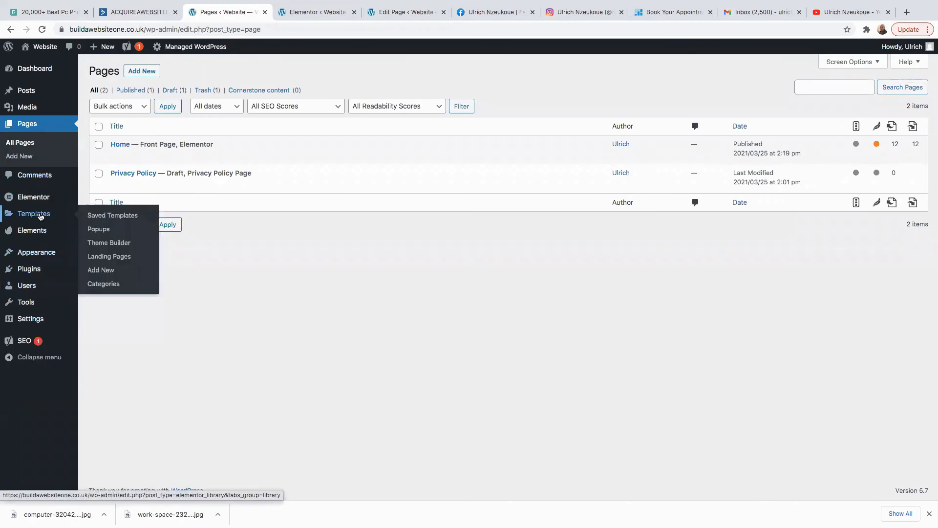
left_click(99, 227)
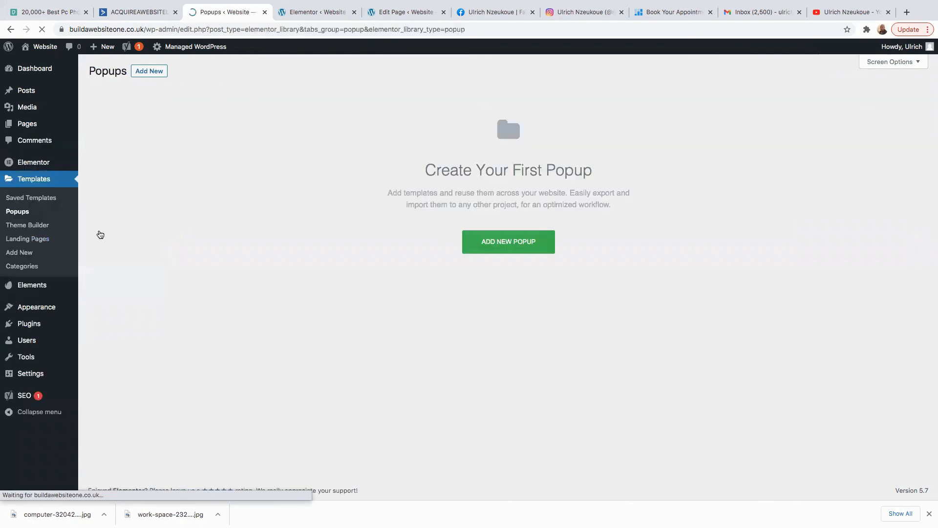
left_click(503, 243)
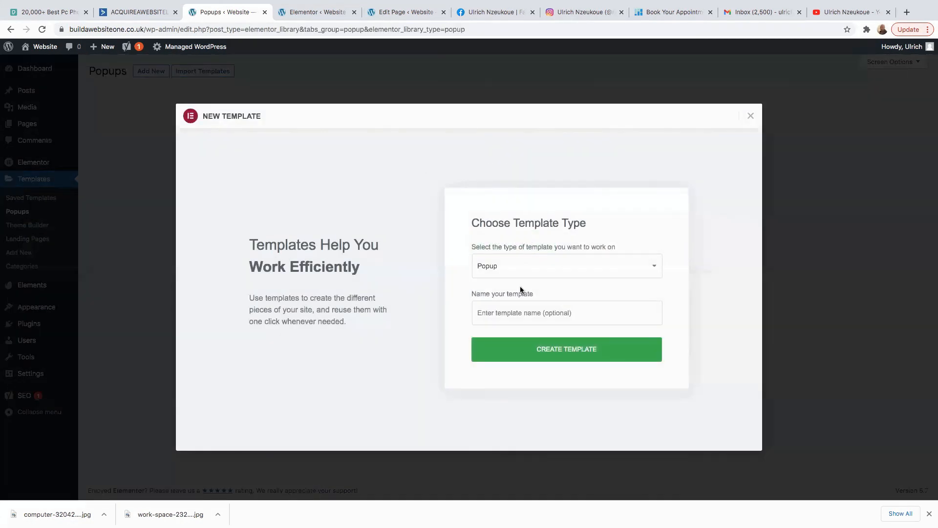
left_click(501, 314)
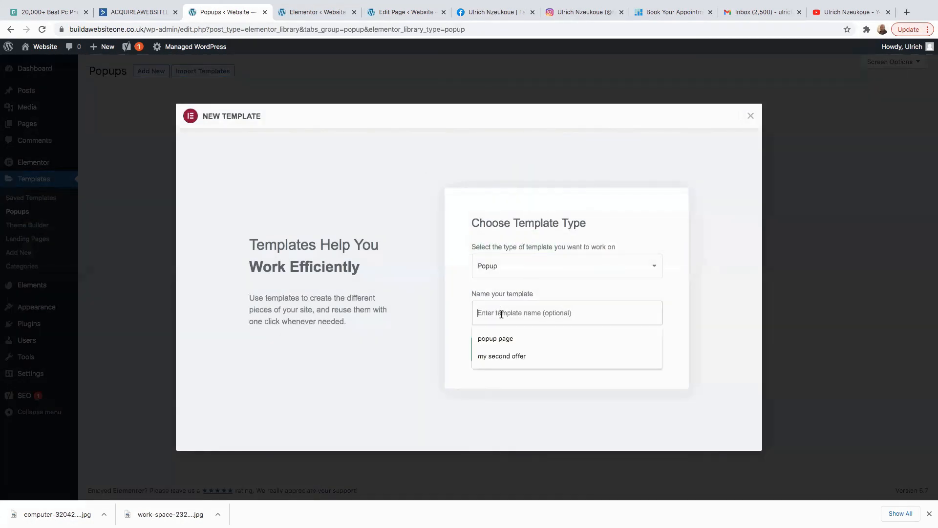
left_click(507, 341)
Create the 'popup page1' popup template and insert the CONNECT popup design.
type("1")
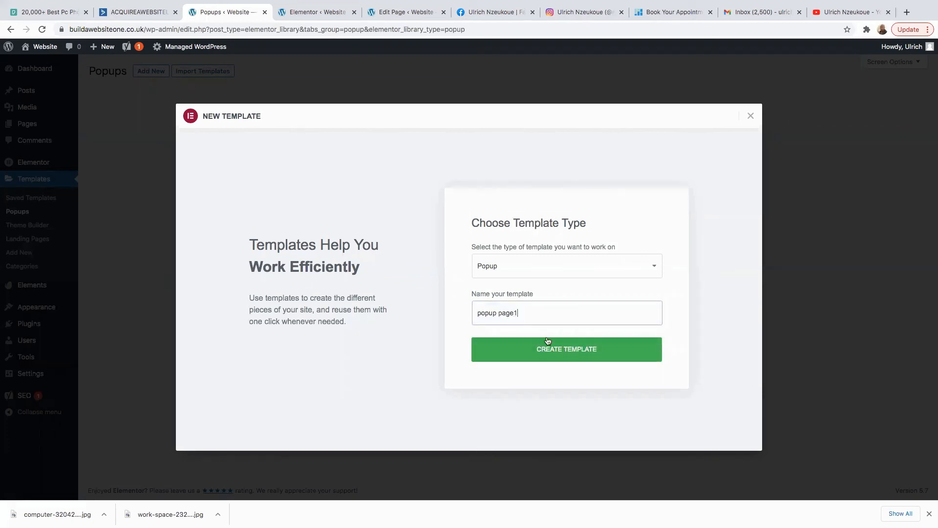
left_click(565, 354)
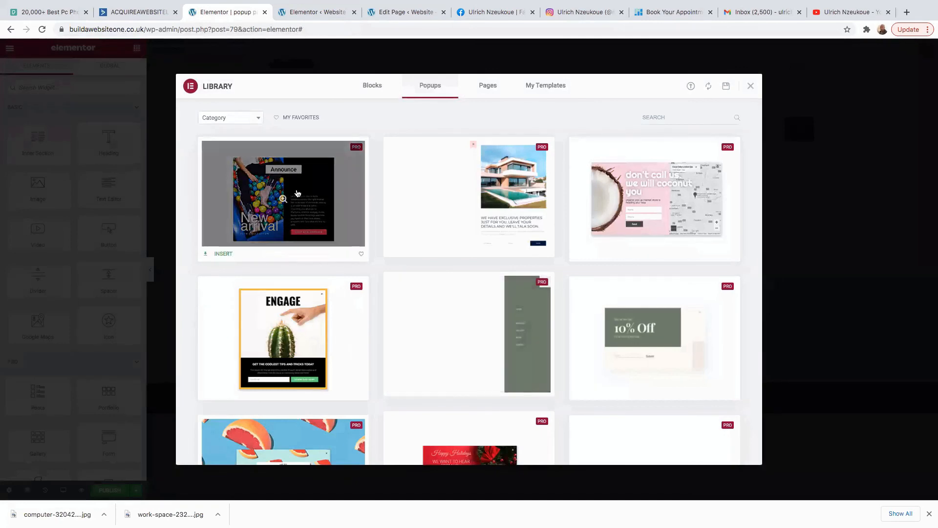
scroll(403, 312, "down", 8)
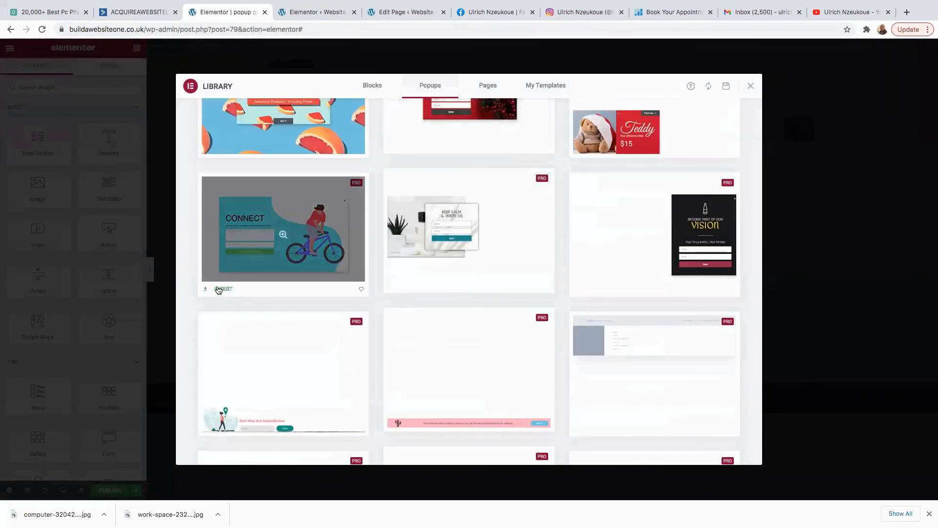
left_click(219, 290)
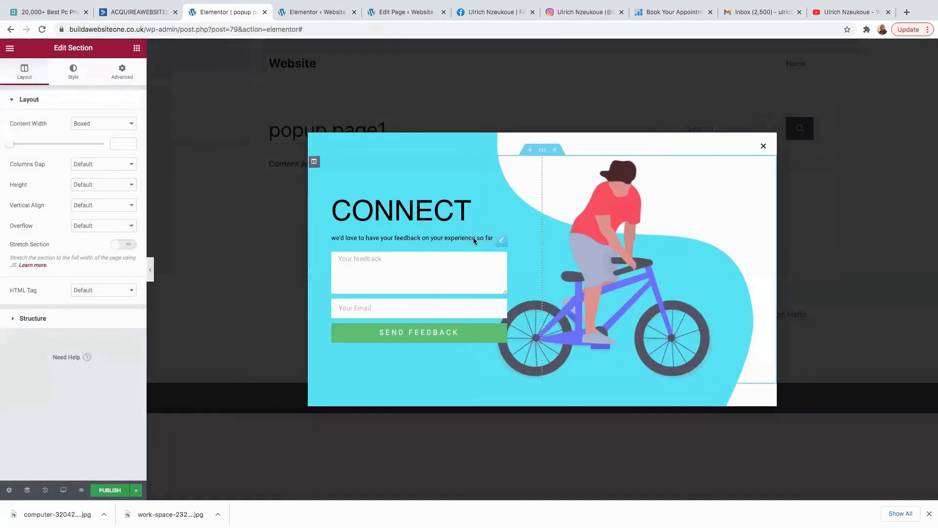
Replace the cyclist illustration with the laptop-and-camera photo from the media library.
left_click(612, 225)
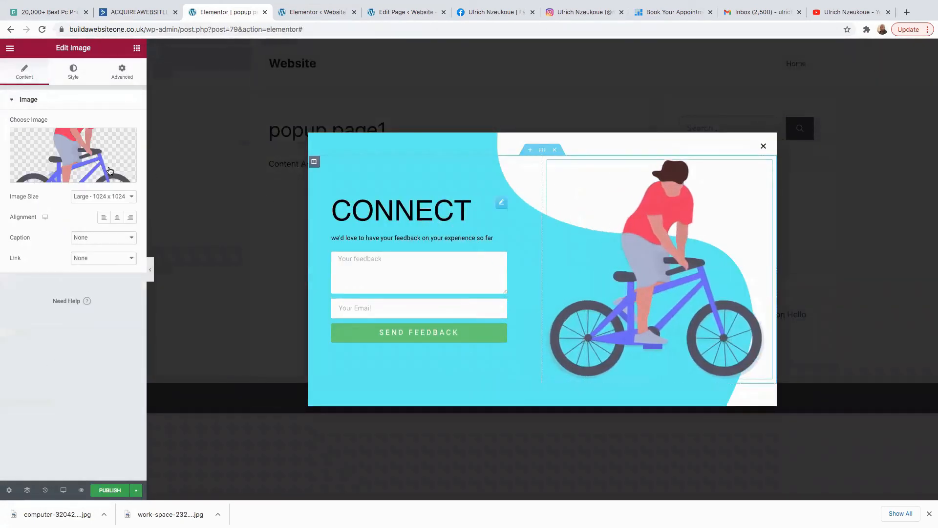
left_click(76, 148)
left_click(463, 250)
left_click(89, 86)
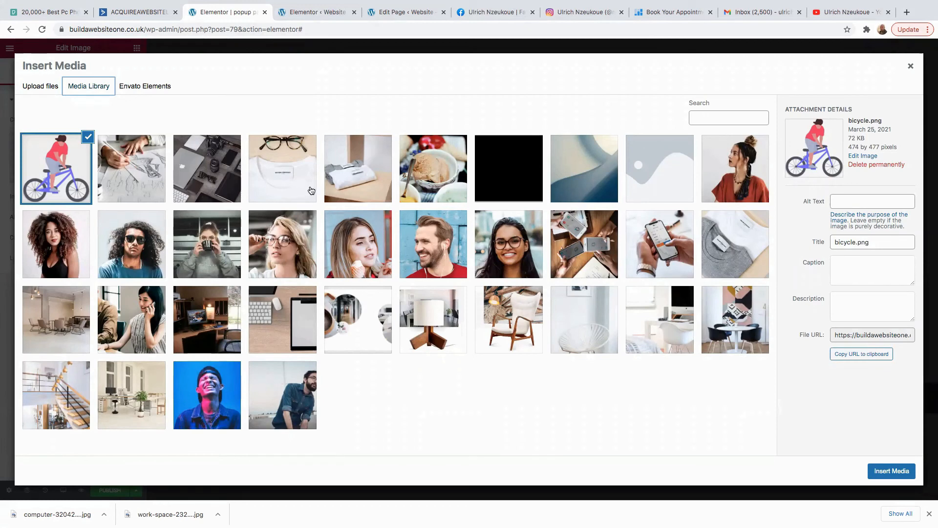
left_click(214, 181)
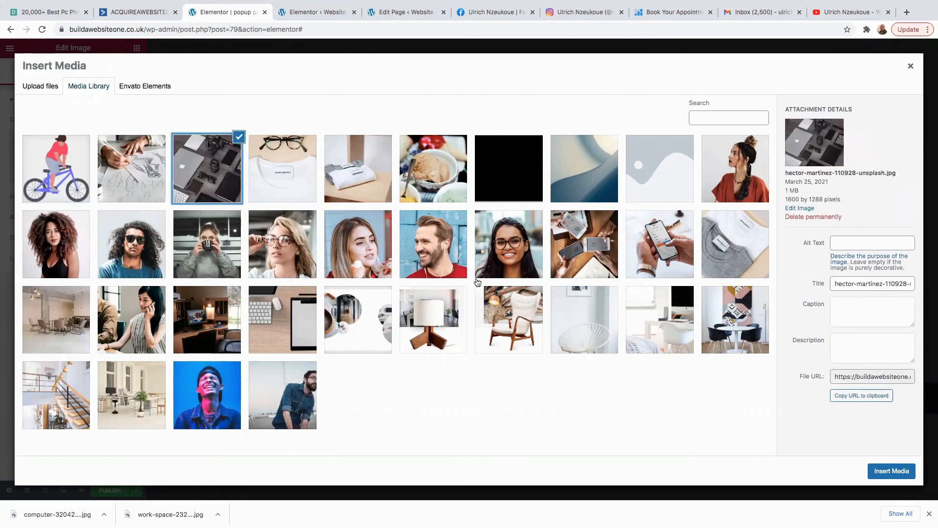
left_click(899, 473)
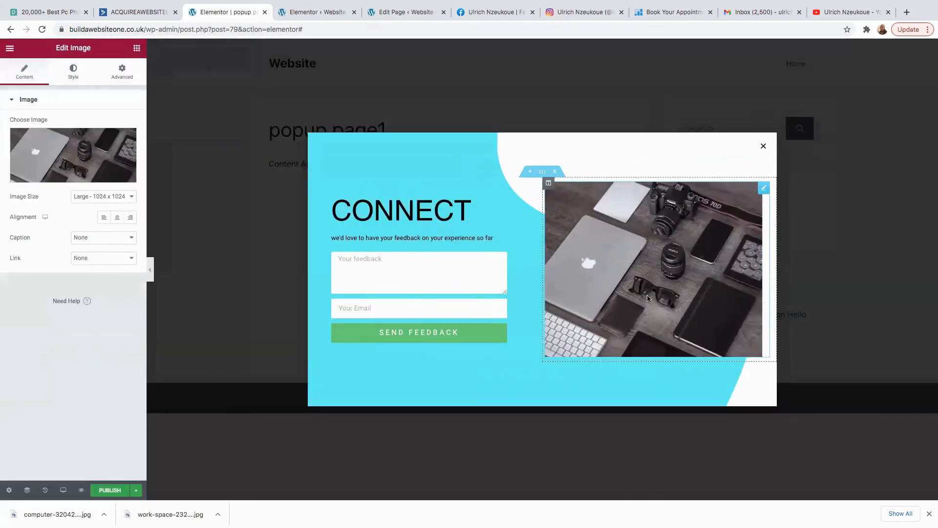
left_click(435, 269)
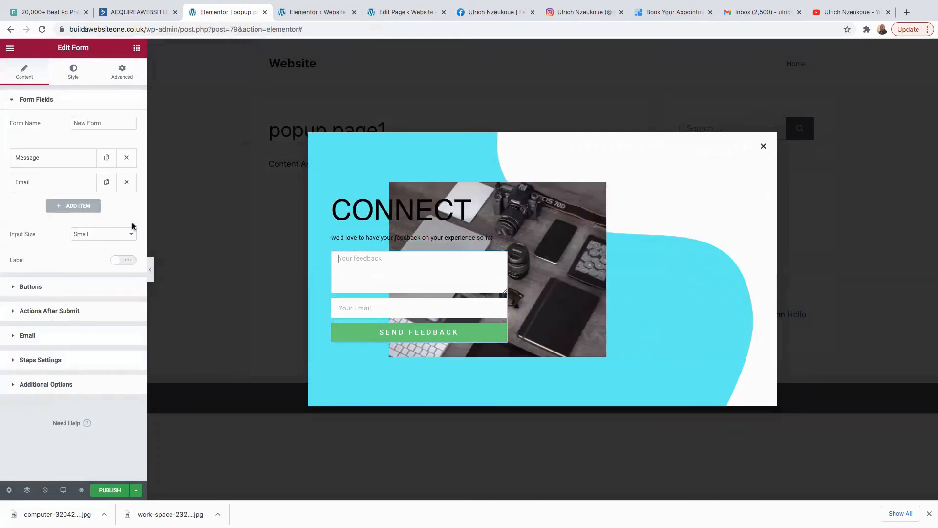
Swap the Message field for a required field with label and placeholder 'name', then test empty submission.
left_click(126, 158)
left_click(68, 186)
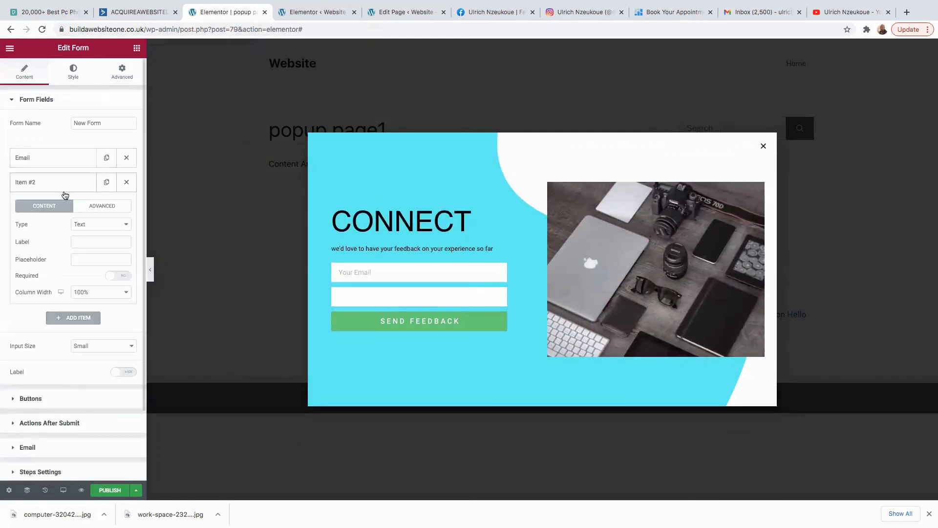
left_click(78, 242)
type("name")
left_click(84, 259)
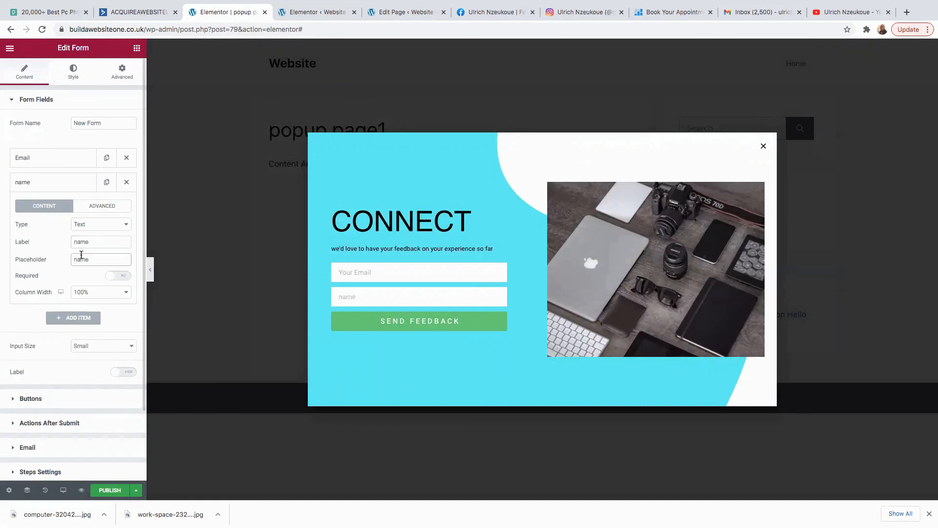
type("name")
left_click(119, 276)
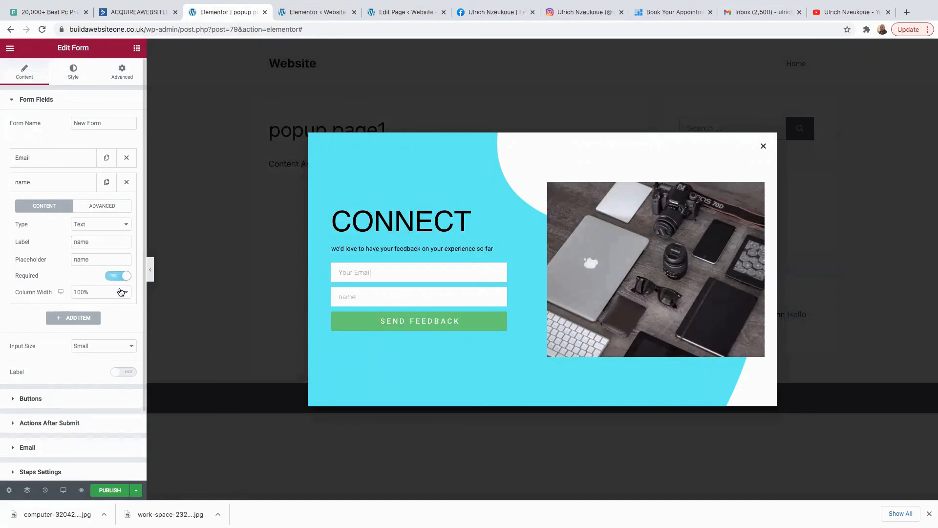
scroll(96, 328, "down", 3)
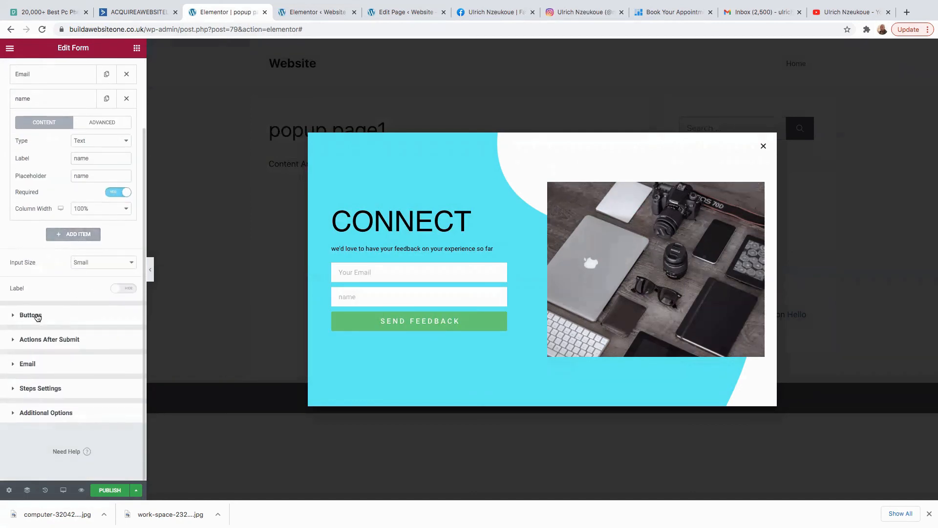
left_click(400, 320)
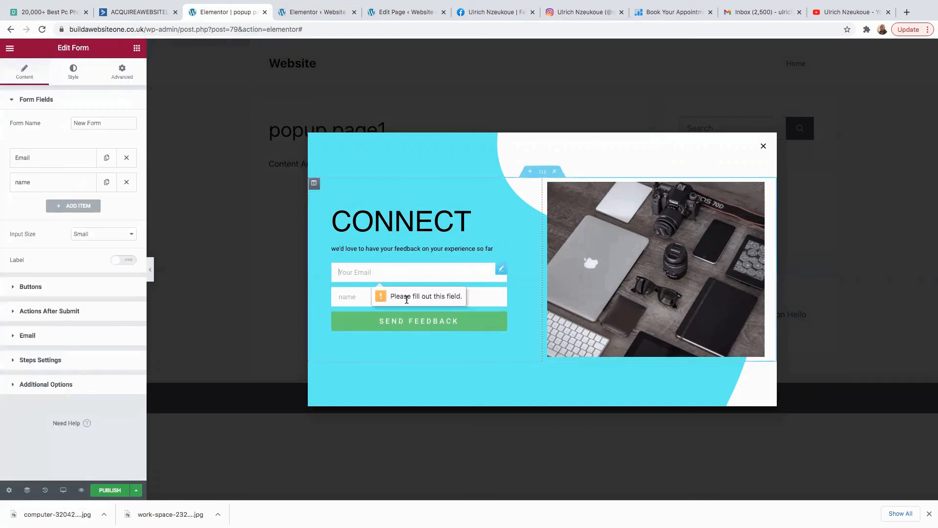
left_click(28, 286)
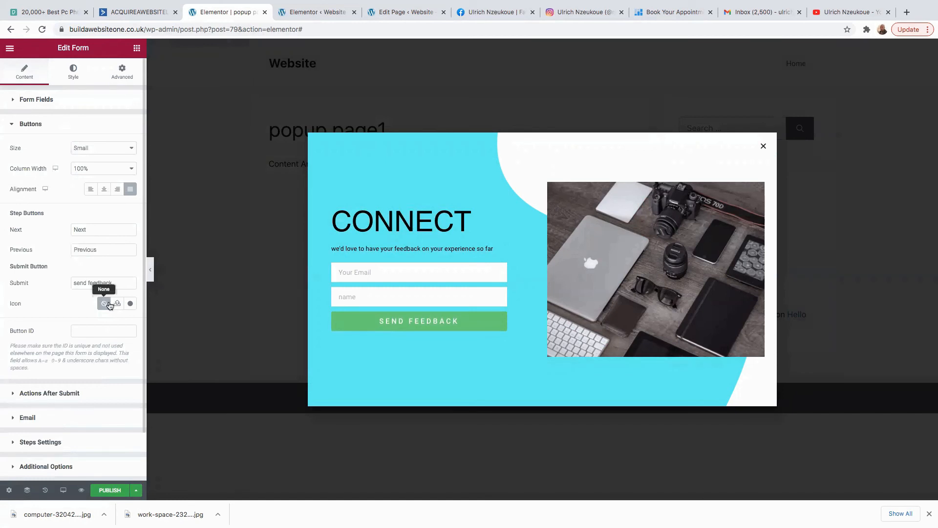
Relabel the submit button 'Download our free gift', add a circled right-arrow icon, and centre it.
left_click_drag(116, 283, 54, 283)
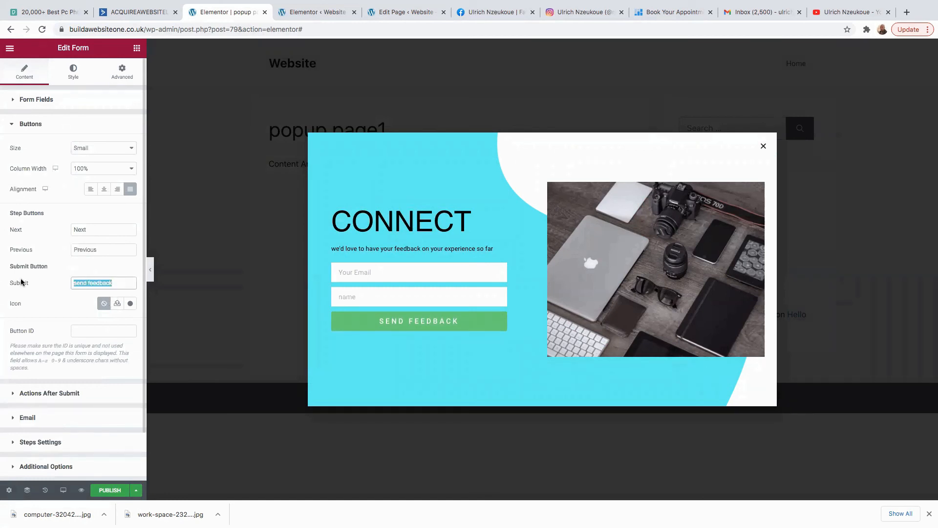
key("BackSpace")
type("Download ")
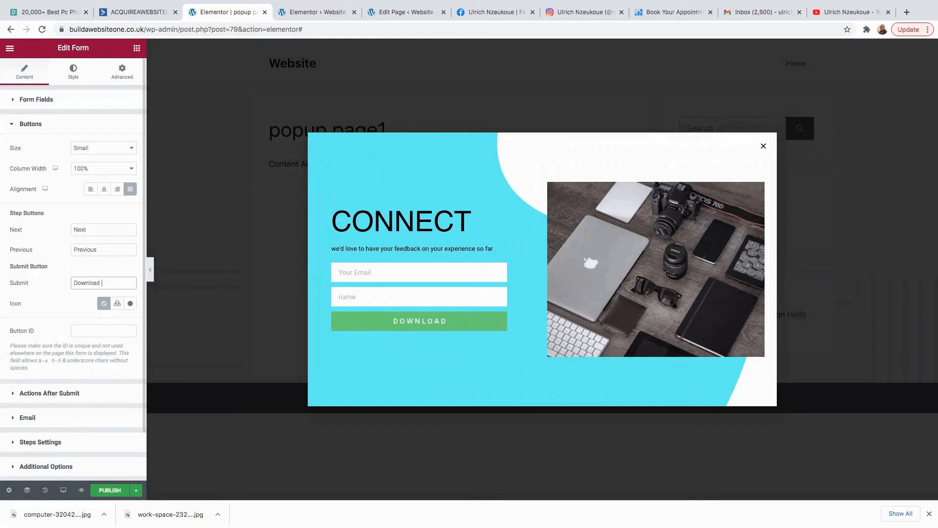
type("our free gift")
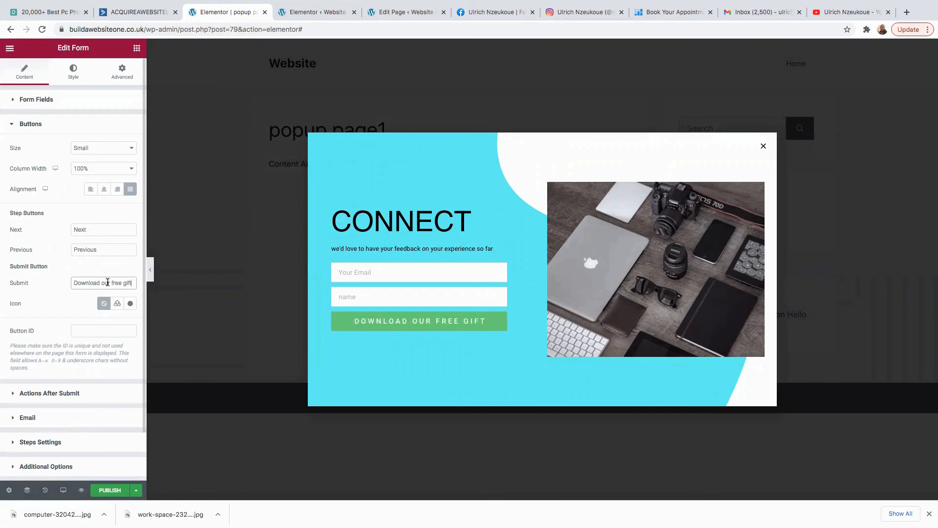
left_click(131, 303)
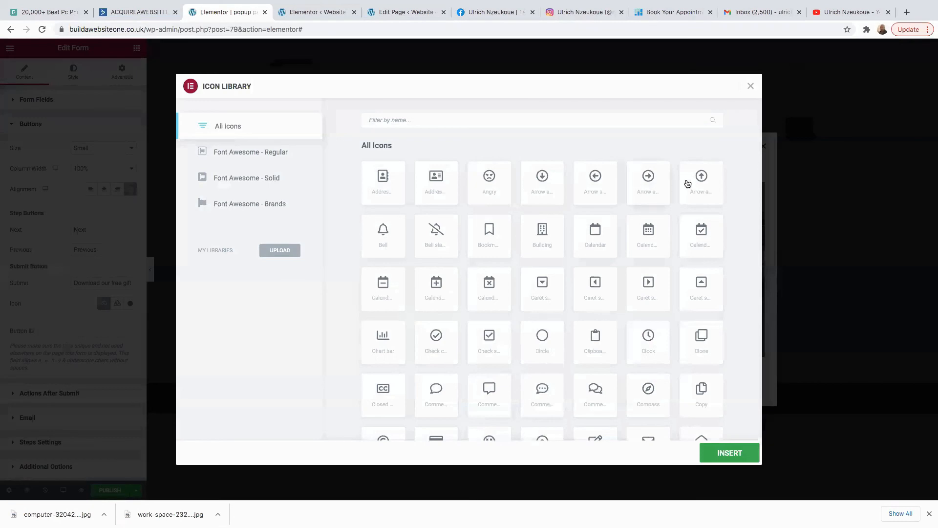
left_click(658, 186)
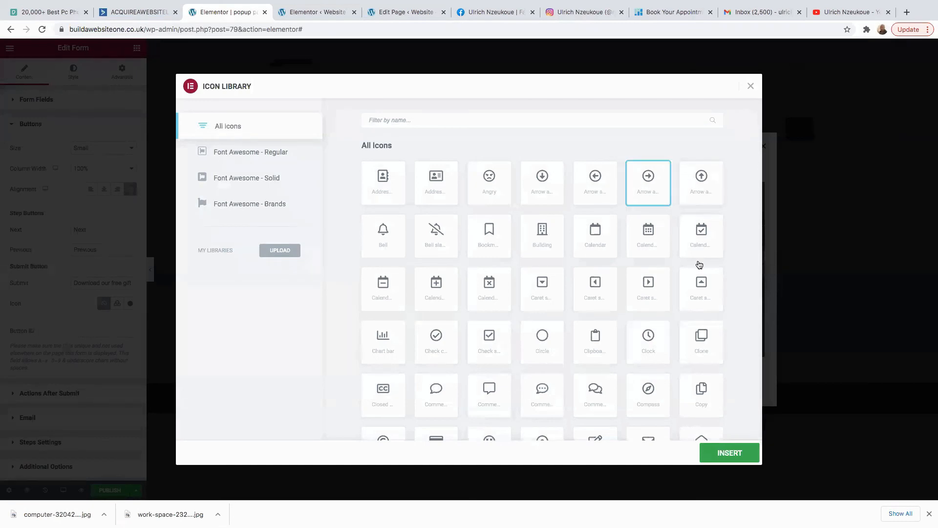
left_click(723, 455)
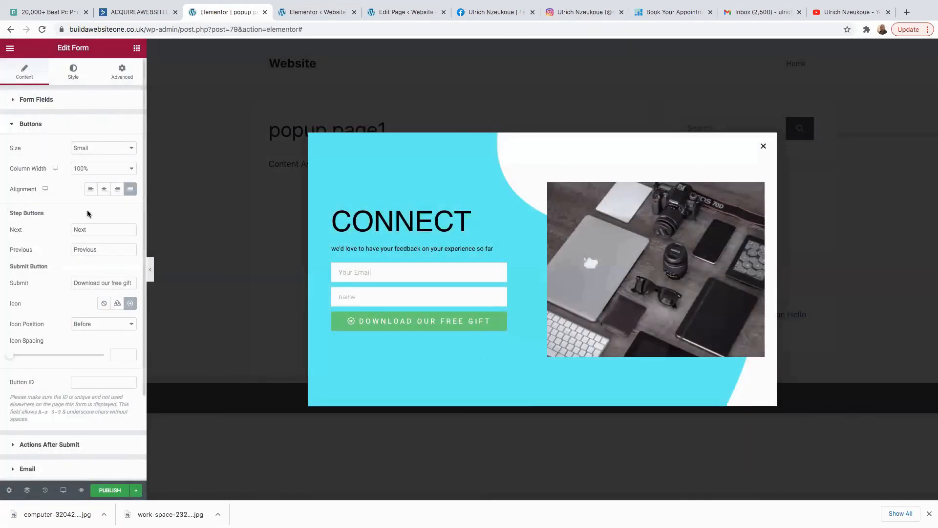
left_click(104, 189)
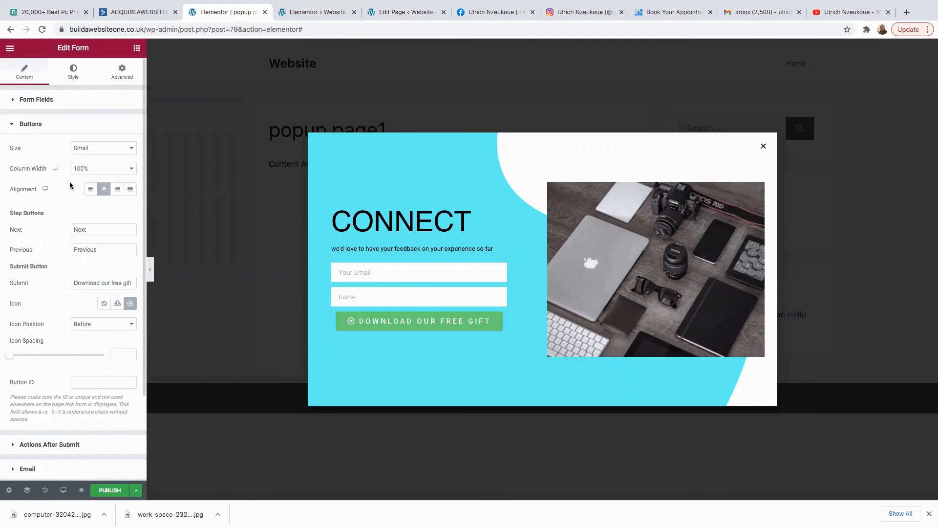
scroll(71, 435, "down", 3)
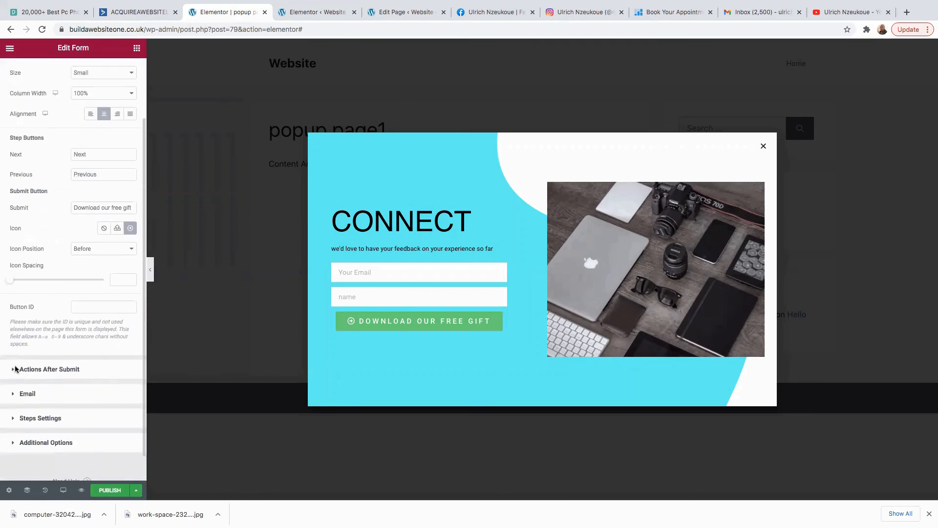
left_click(16, 370)
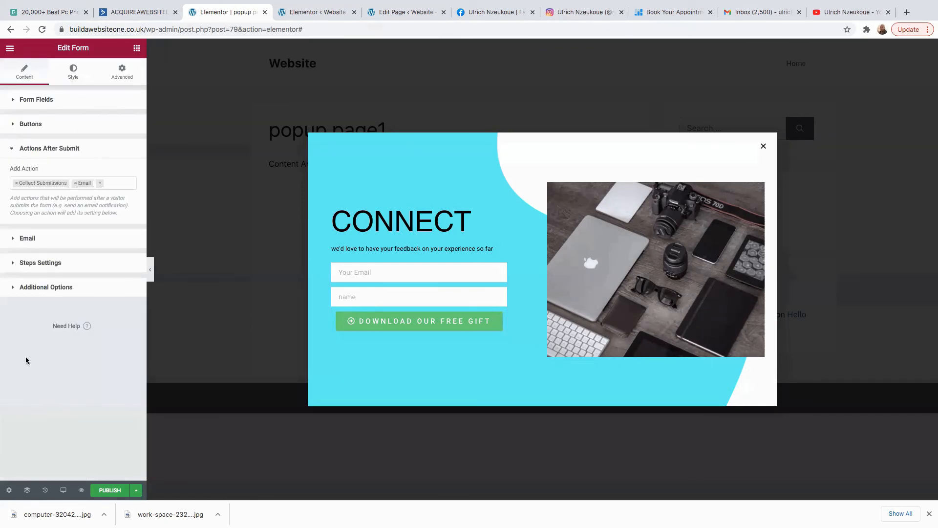
Replace Collect Submissions with an ActiveCampaign action, keeping Email Field as the reply-to address.
left_click(16, 183)
left_click(52, 182)
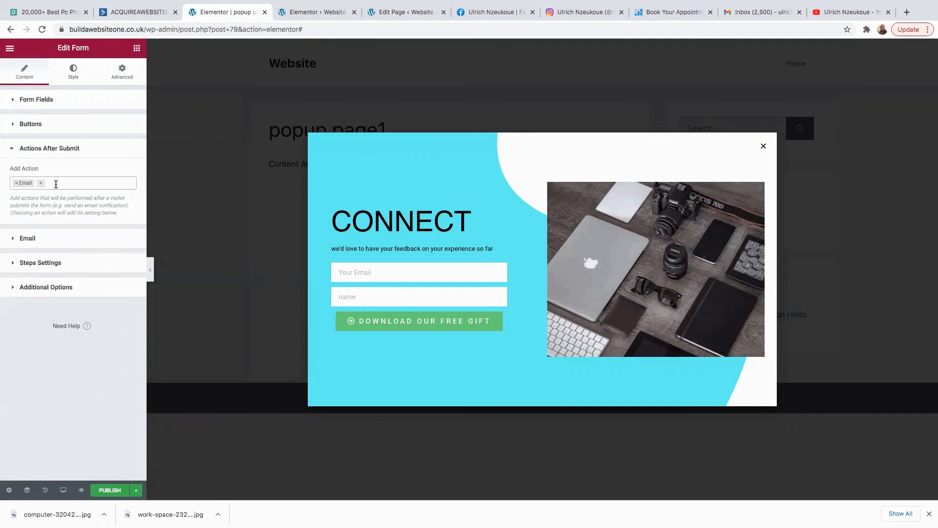
left_click(57, 184)
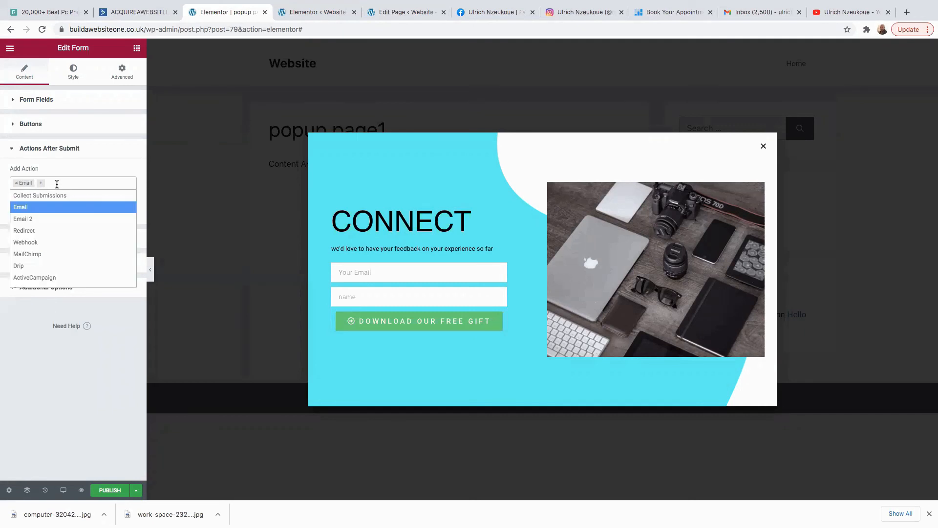
left_click(42, 275)
left_click(19, 241)
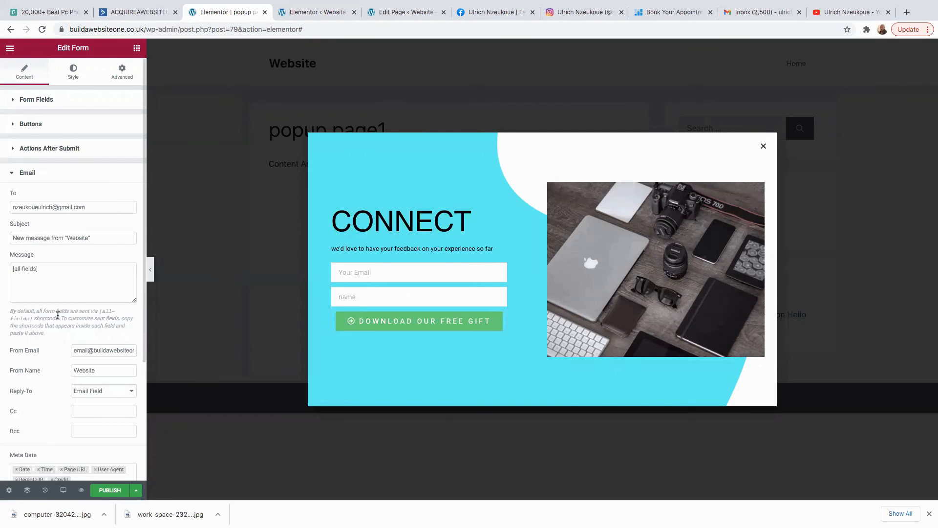
scroll(58, 318, "down", 2)
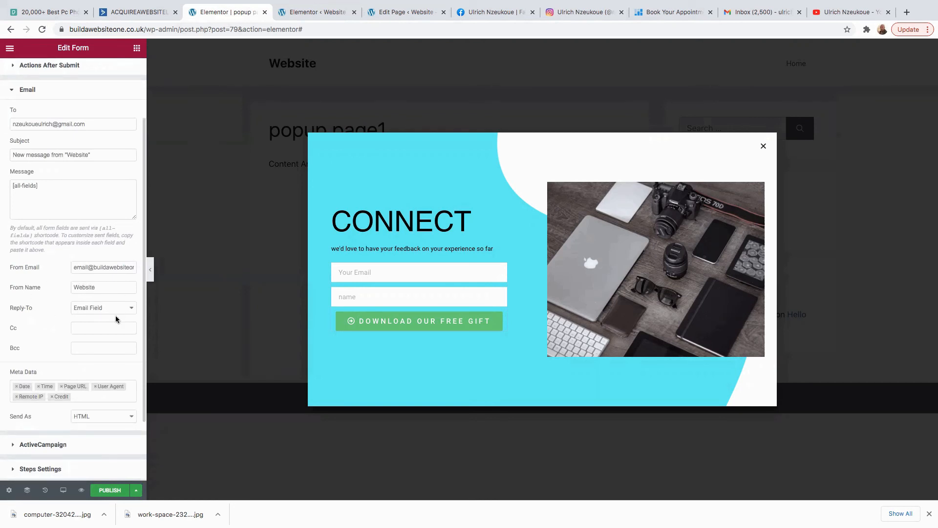
scroll(91, 332, "down", 2)
left_click(121, 228)
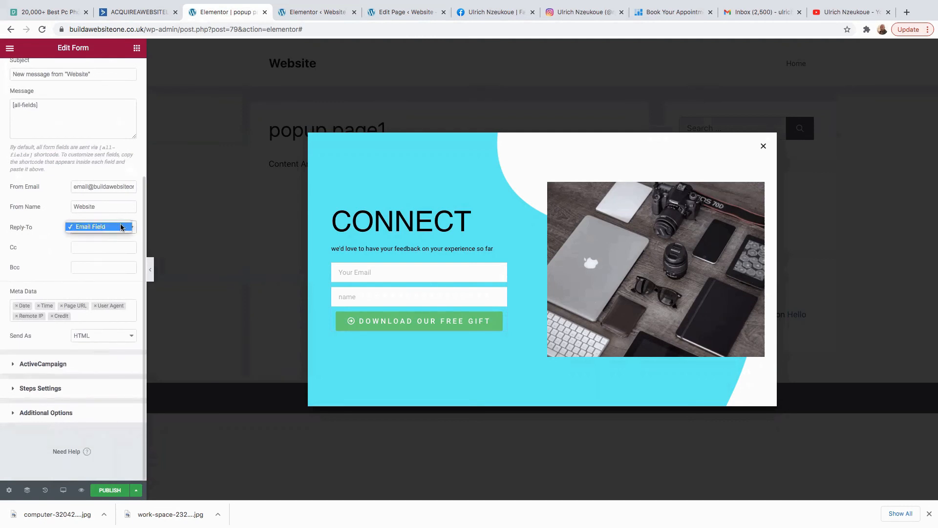
left_click(120, 228)
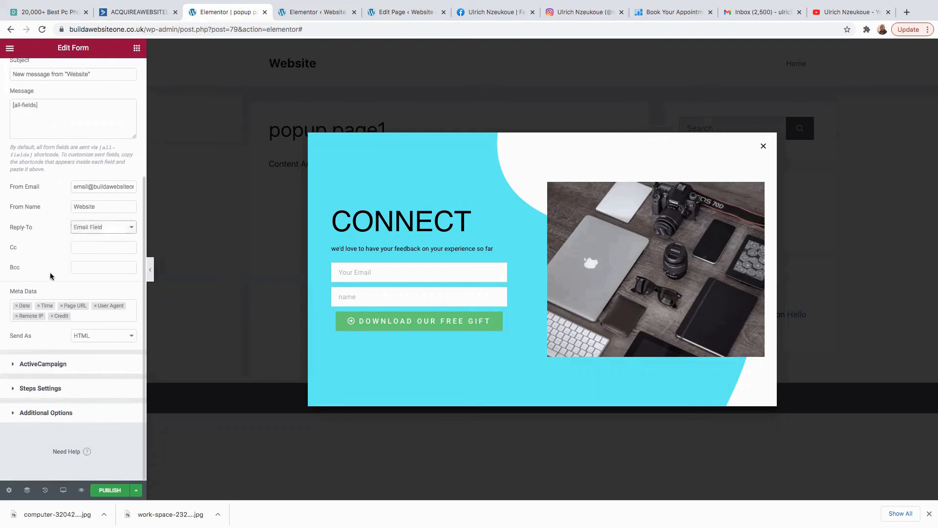
Choose the 'Download our free Gift' ActiveCampaign list and check it in the ActiveCampaign account.
left_click(33, 371)
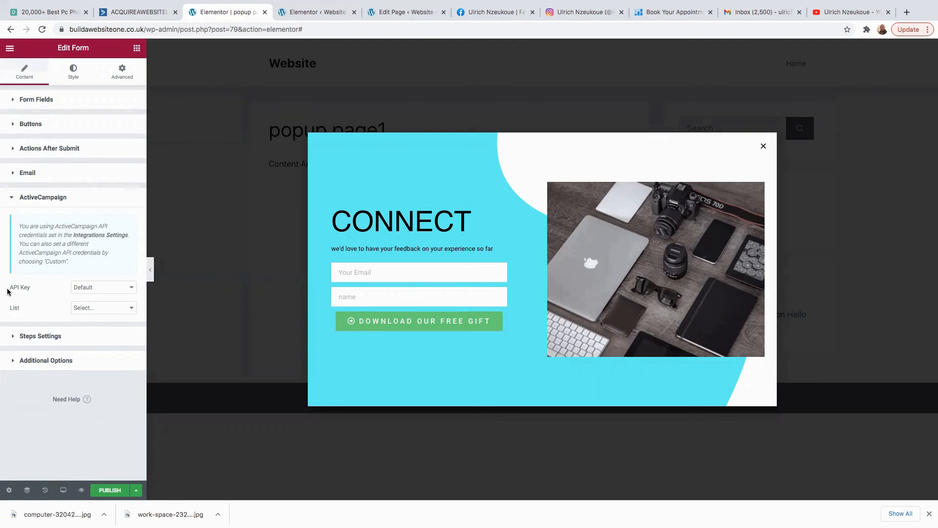
left_click(123, 308)
left_click(103, 299)
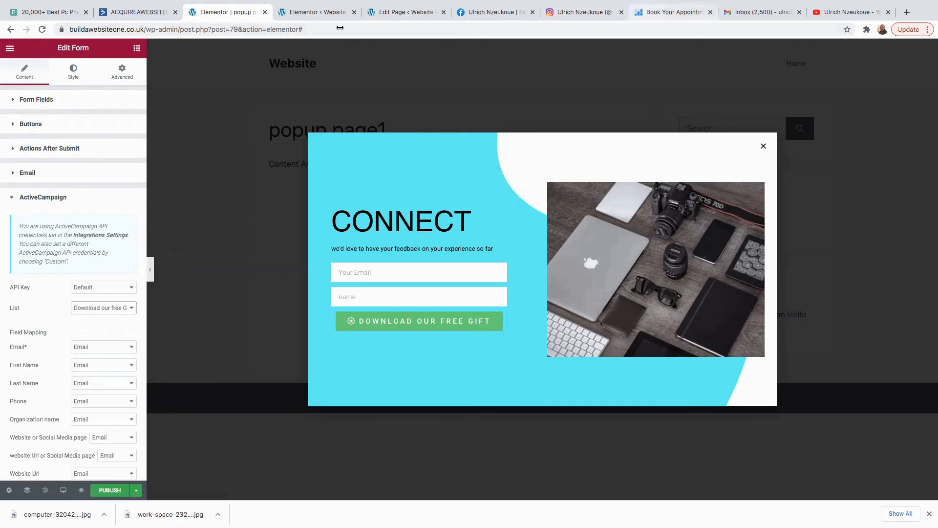
left_click(139, 17)
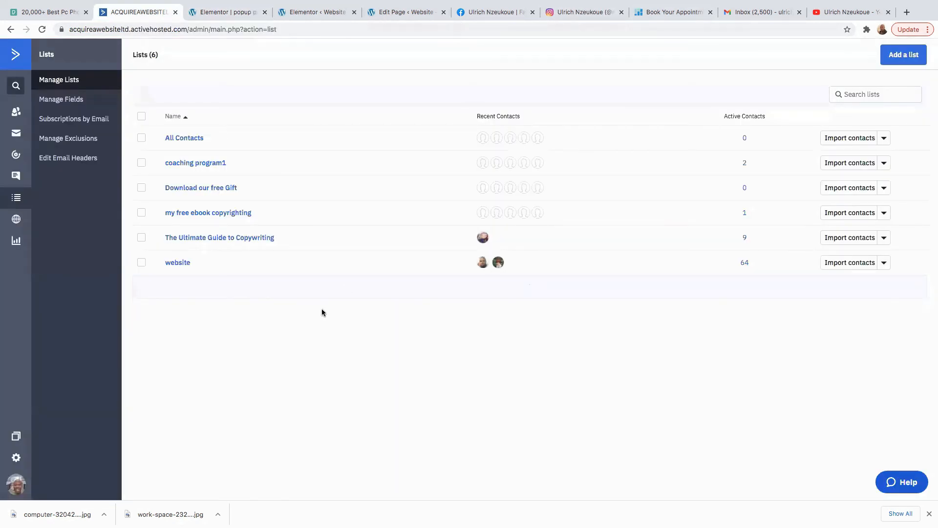
left_click(312, 14)
left_click(233, 14)
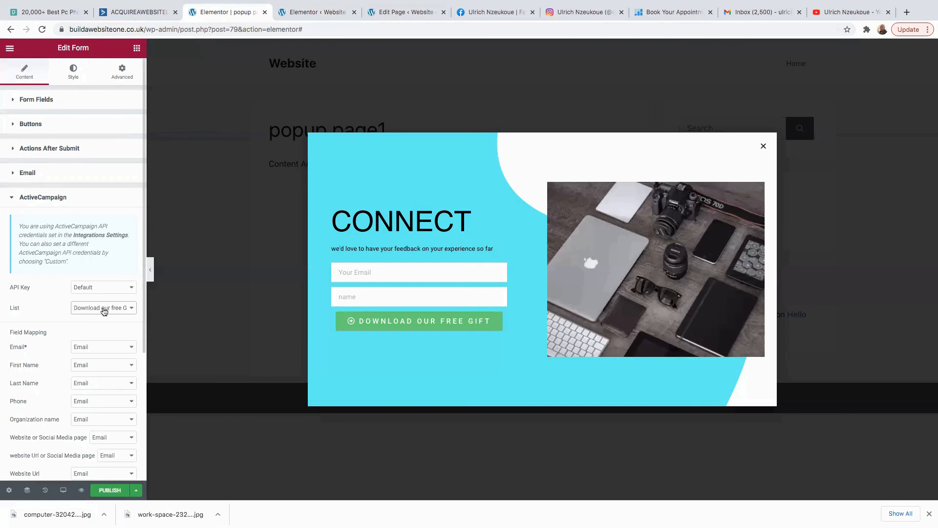
Map the ActiveCampaign First Name field to the form's name field.
scroll(101, 366, "down", 3)
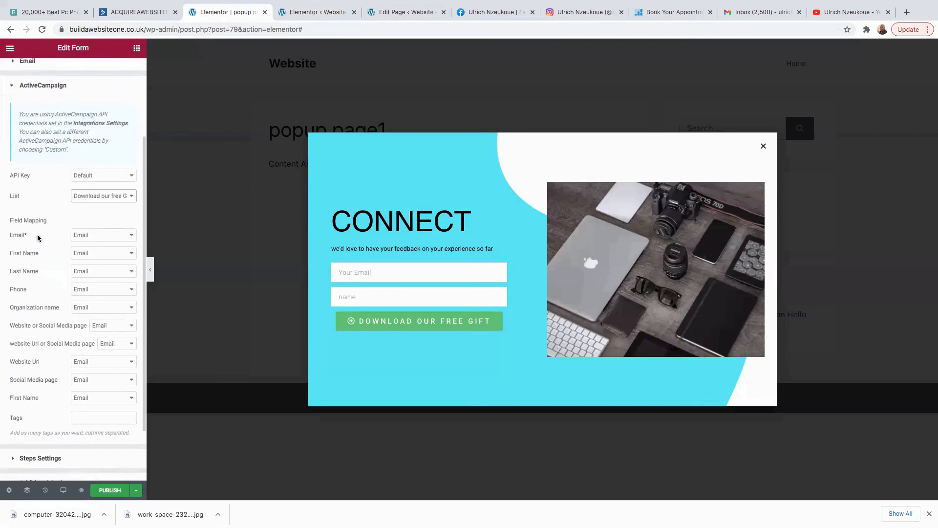
left_click(130, 235)
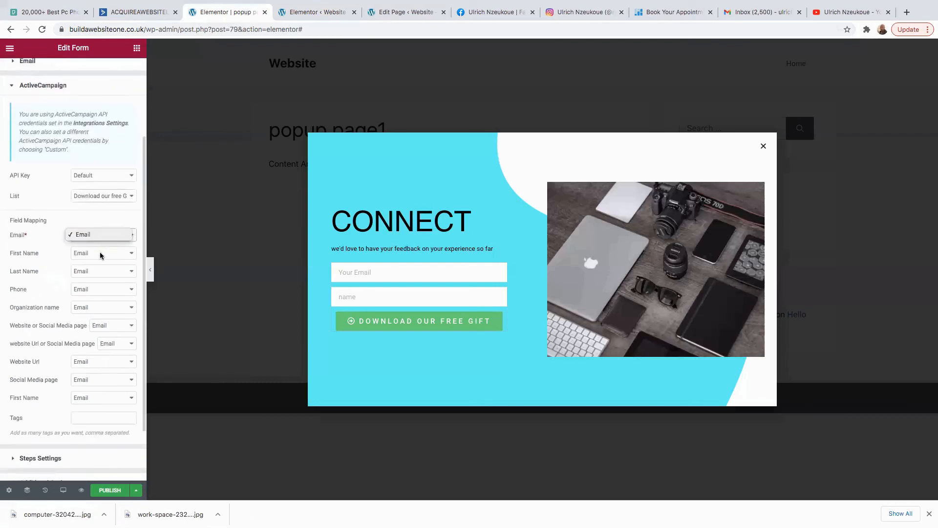
left_click(109, 250)
left_click(108, 253)
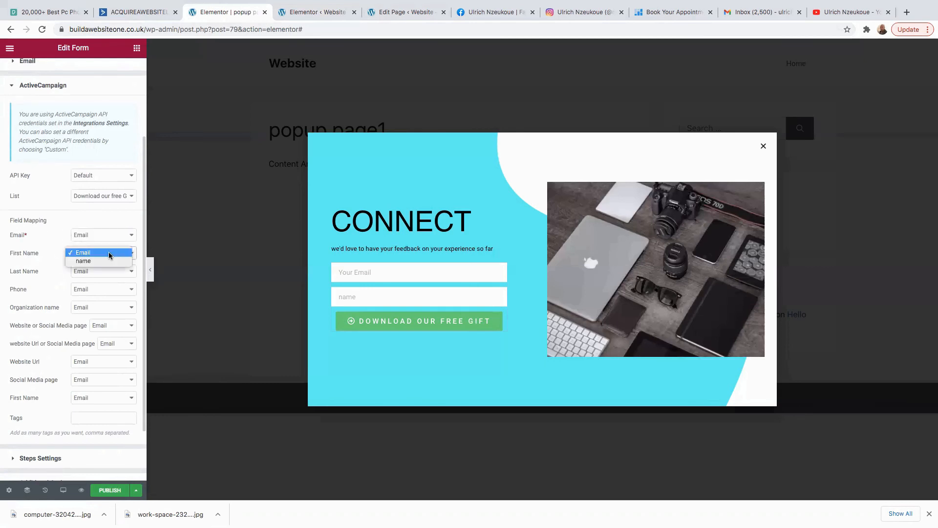
left_click(91, 261)
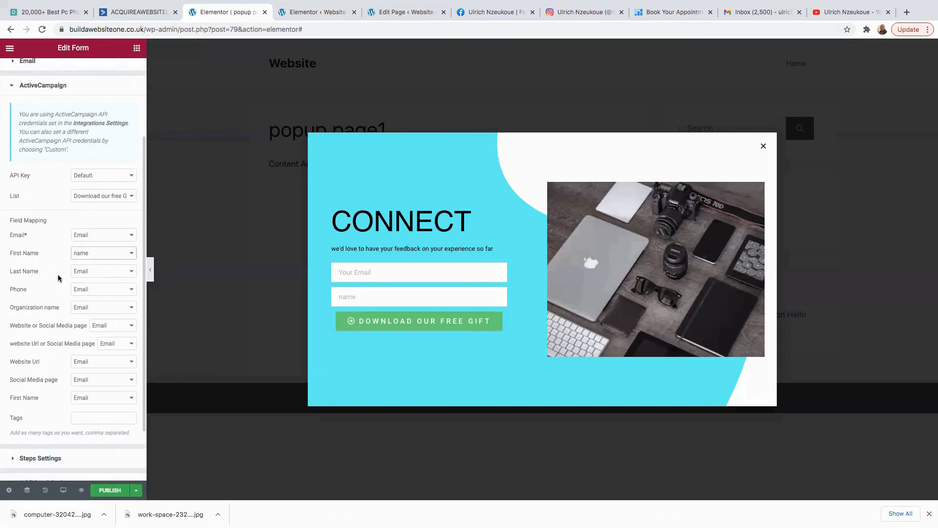
scroll(49, 333, "down", 3)
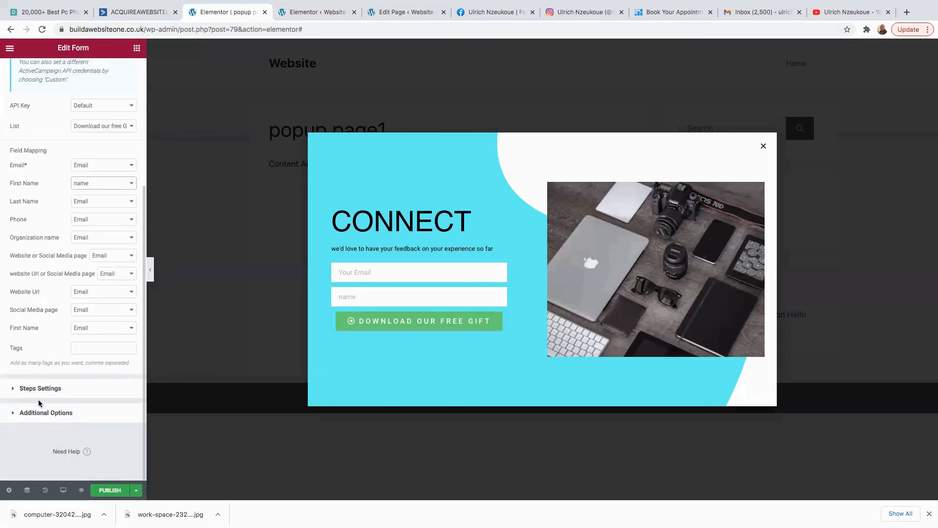
left_click(21, 390)
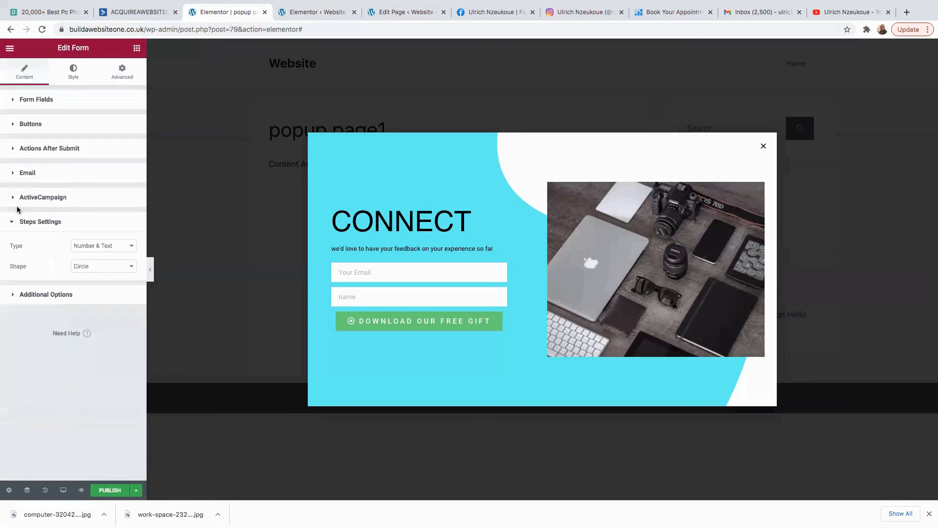
left_click(31, 295)
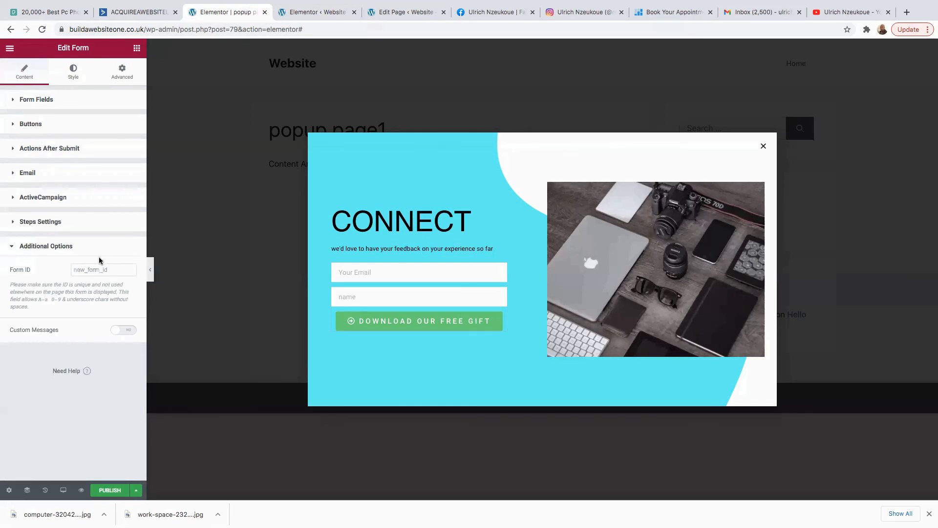
left_click(15, 246)
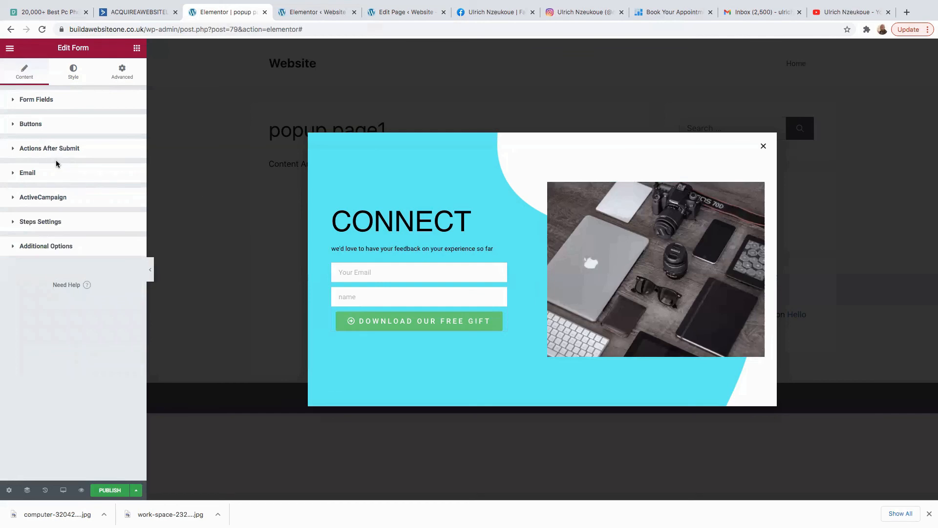
Publish with an Include Entire Site condition and an On Page Exit Intent trigger.
left_click(106, 491)
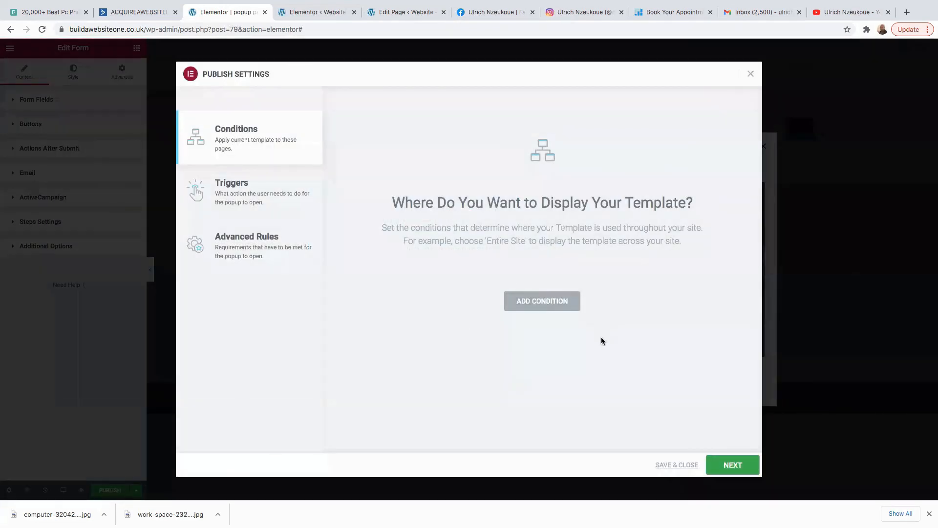
left_click(546, 304)
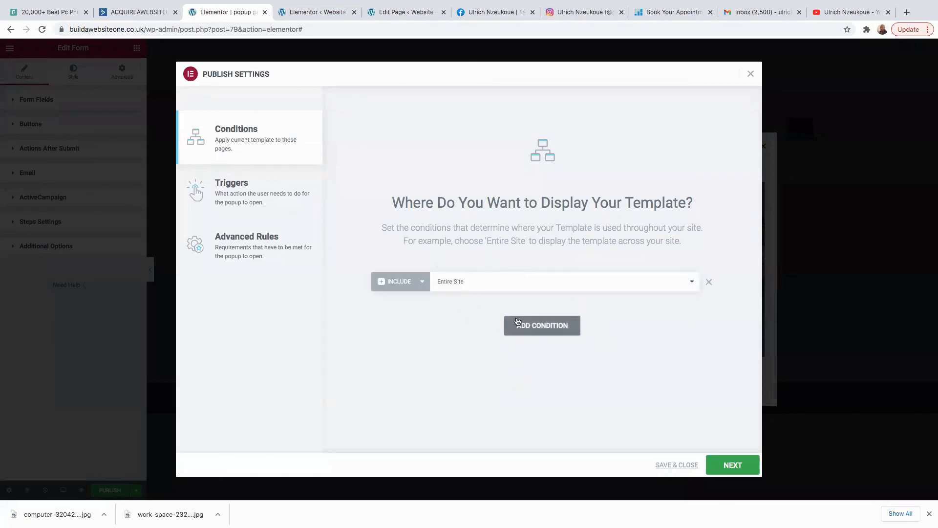
left_click(489, 283)
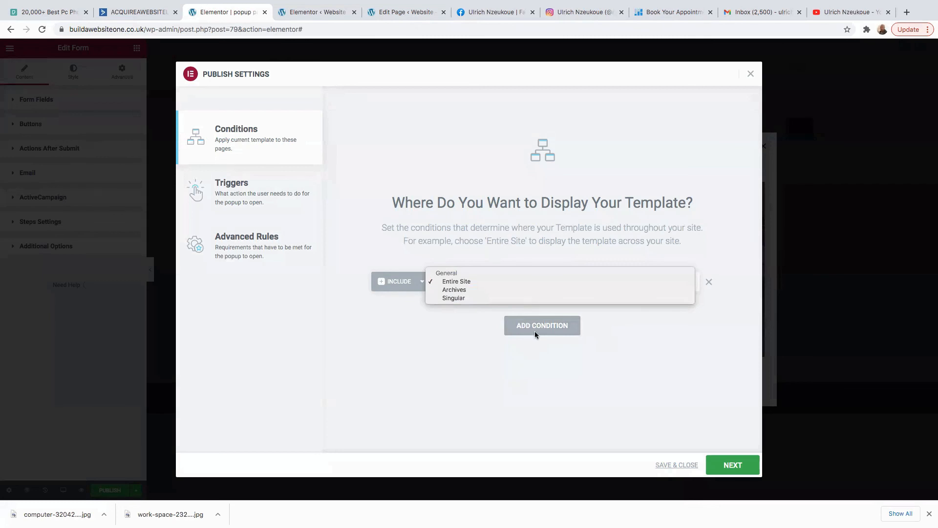
left_click(467, 338)
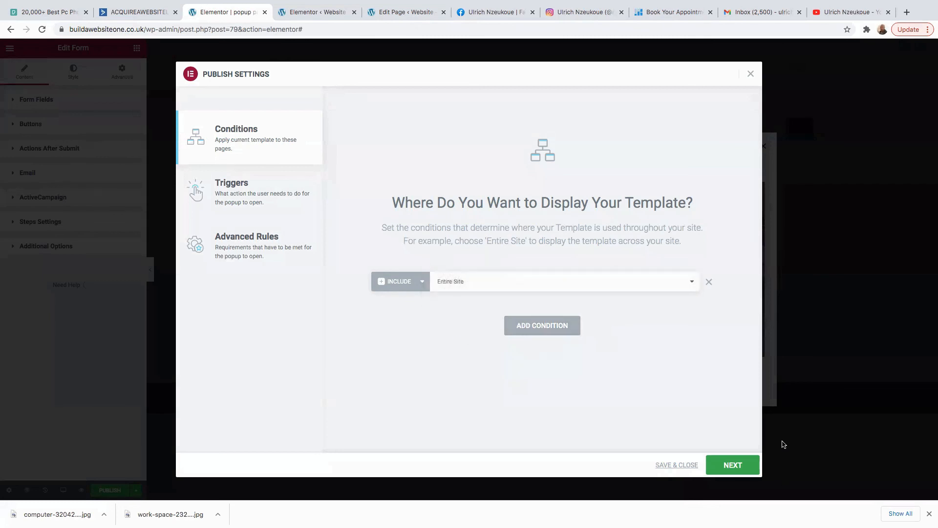
left_click(742, 471)
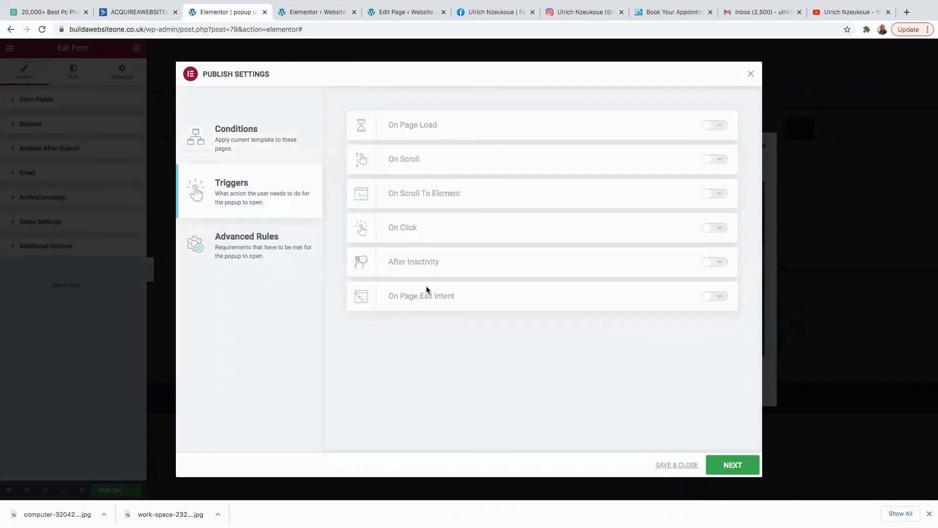
left_click(722, 266)
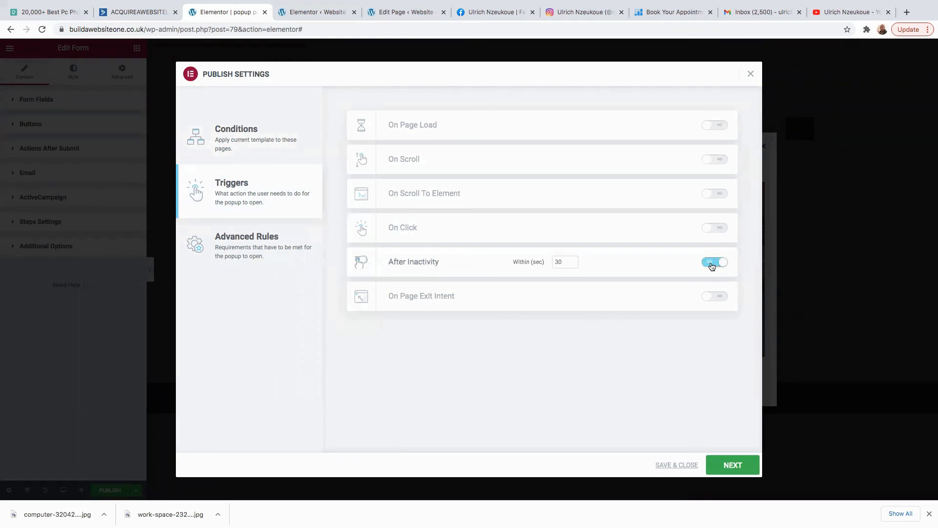
left_click(712, 264)
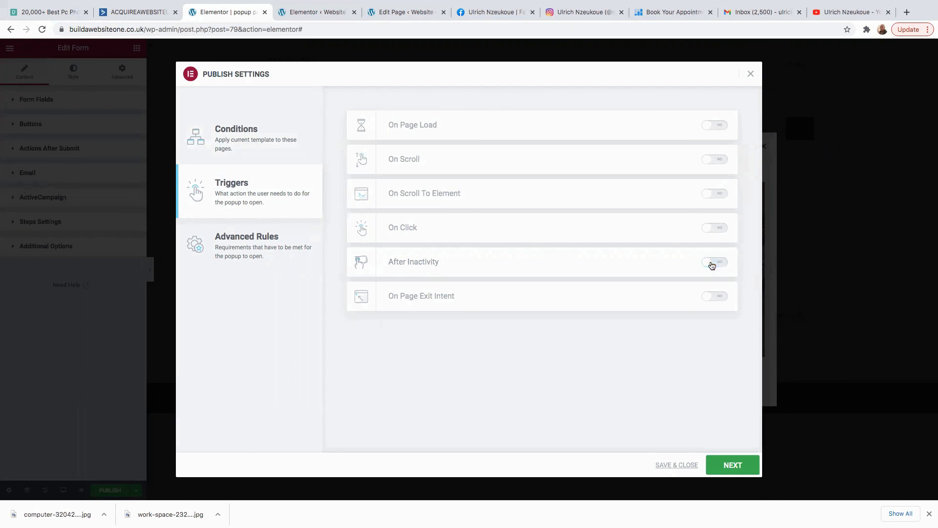
left_click(717, 296)
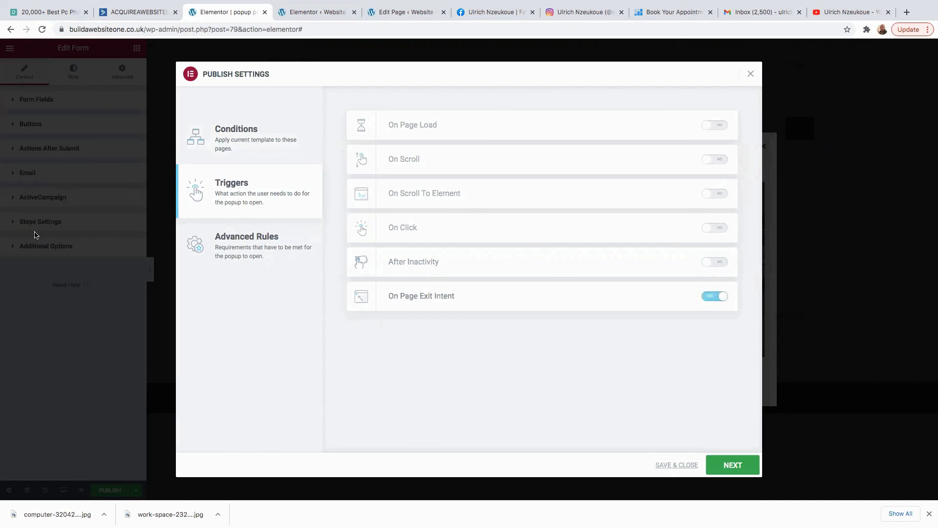
left_click(738, 465)
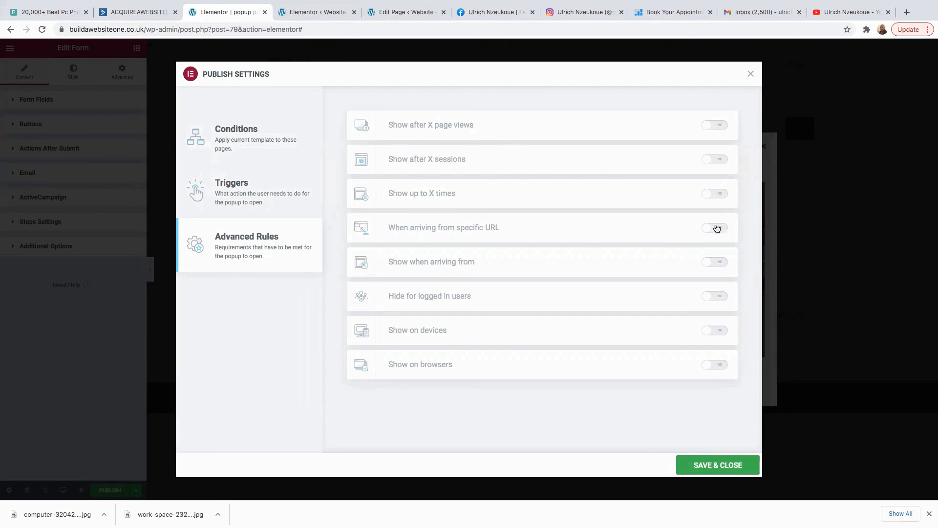
Enable 'Show after X sessions' with 8 sessions, leave 'Show up to X times' off, and save & close.
right_click(715, 195)
left_click(710, 195)
left_click(711, 194)
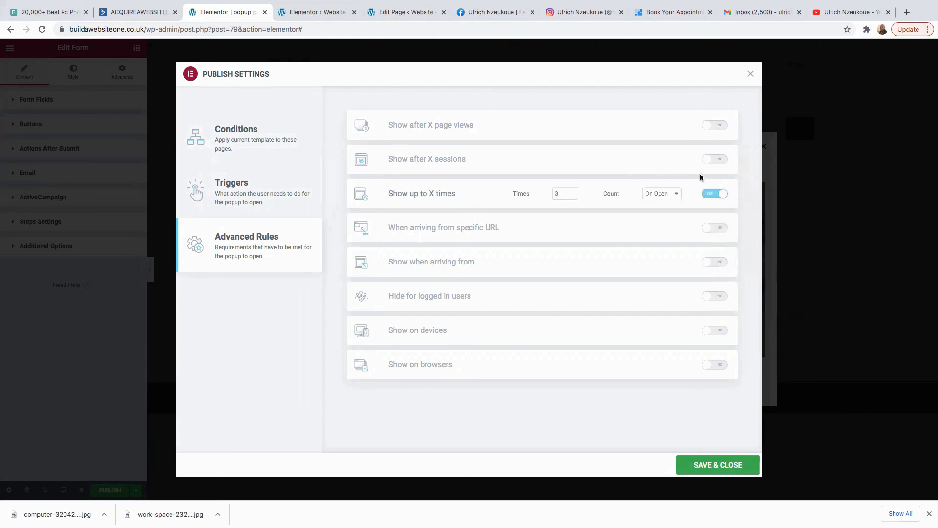
left_click(720, 162)
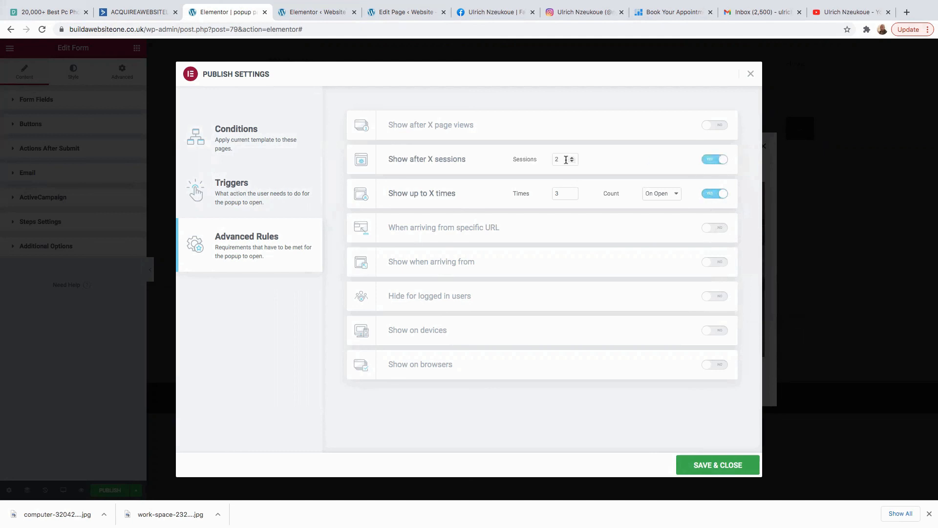
left_click(715, 195)
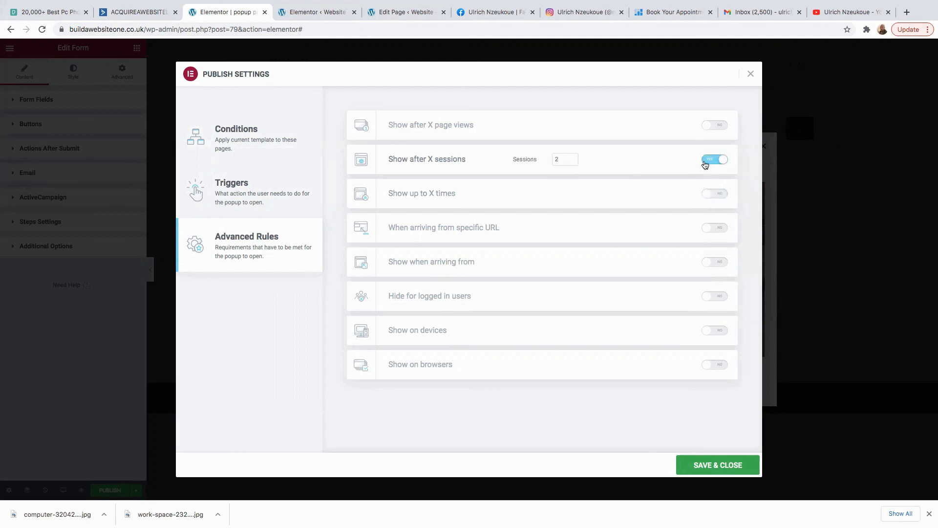
left_click(571, 158)
left_click(571, 158)
left_click(714, 195)
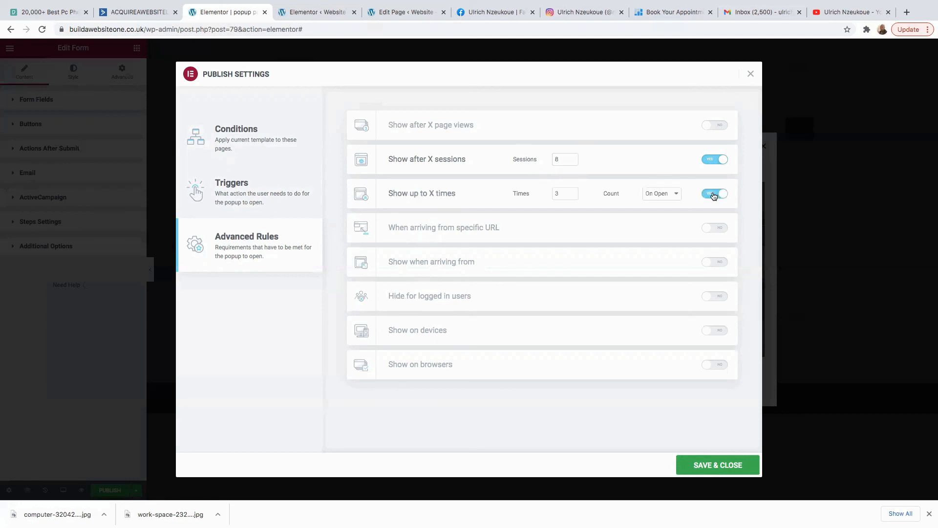
left_click(714, 195)
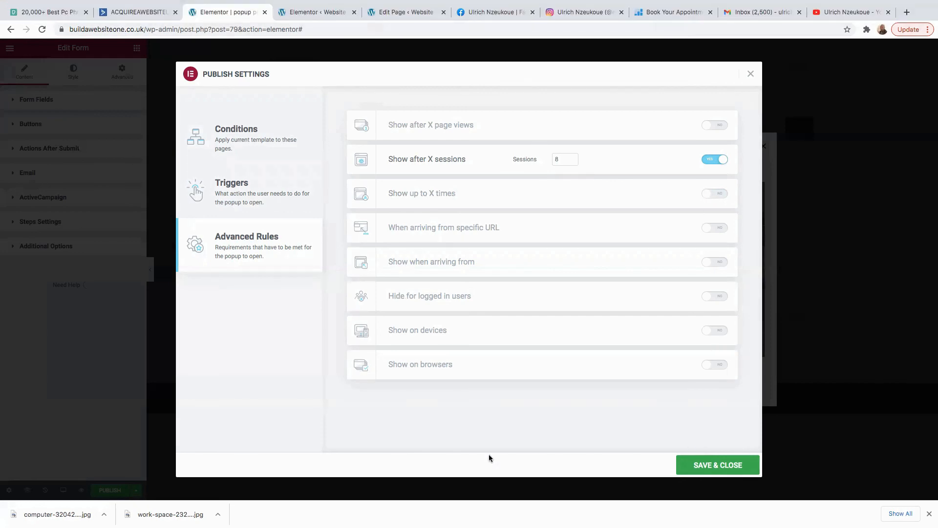
left_click(727, 468)
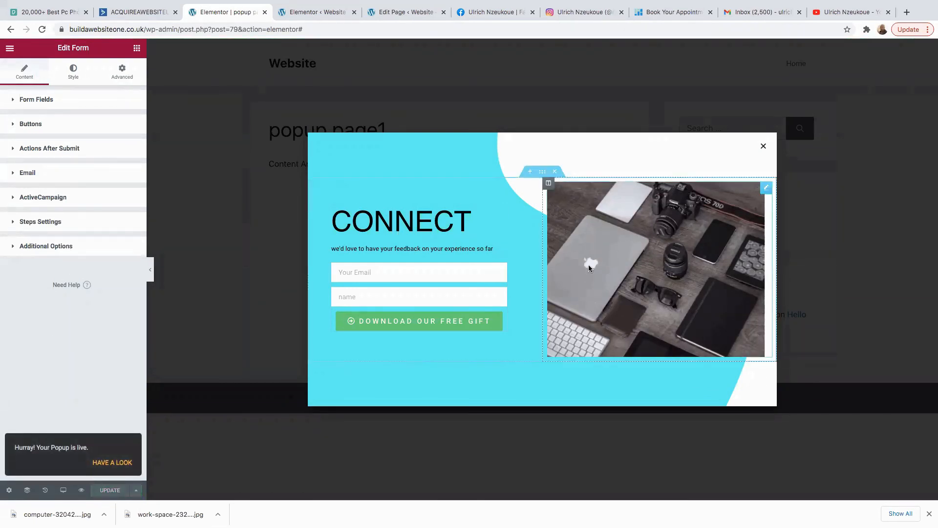
Exit the Elementor editor to the dashboard and open Theme Builder's empty Footer templates list.
left_click(763, 147)
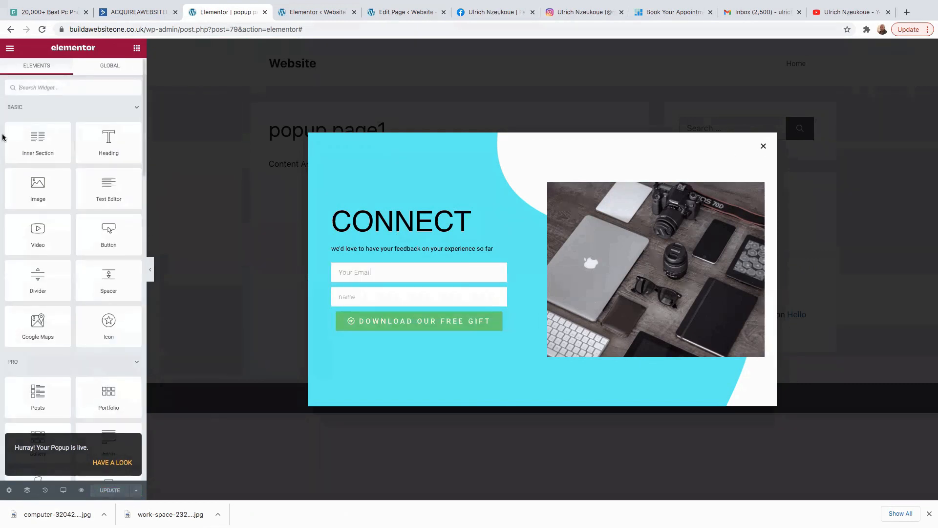
left_click(10, 48)
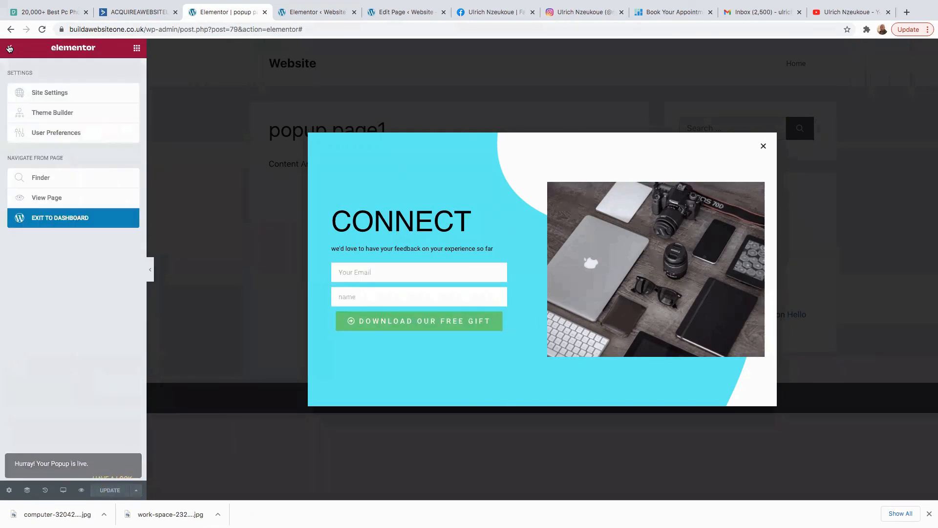
left_click(43, 219)
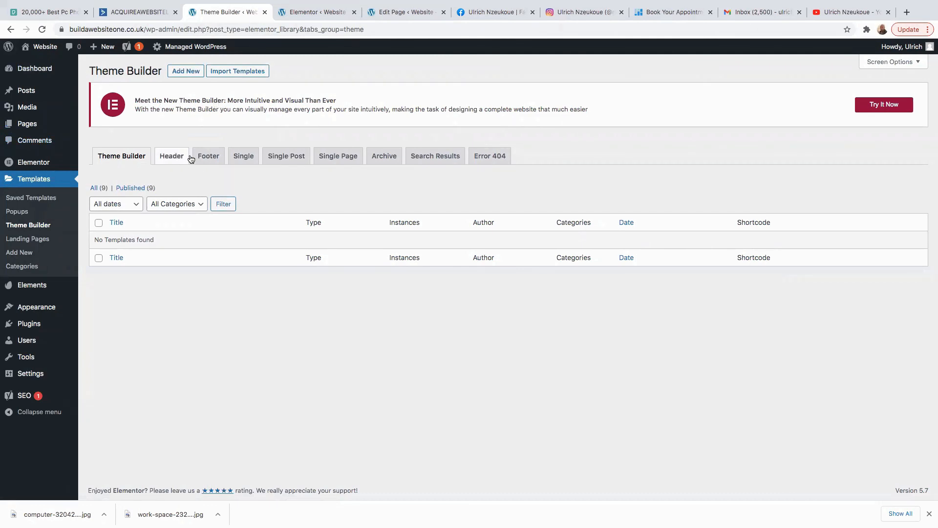
left_click(208, 156)
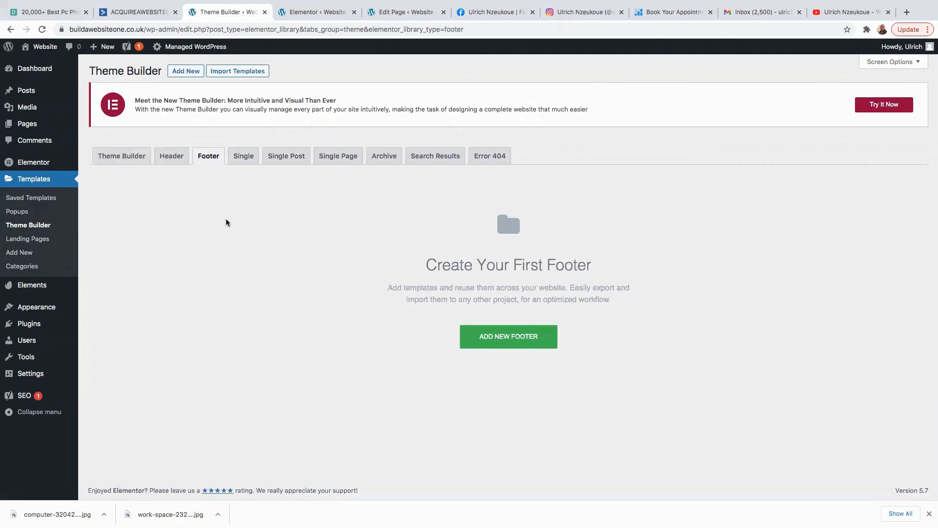
Create a new footer template named 'for my website'.
left_click(517, 344)
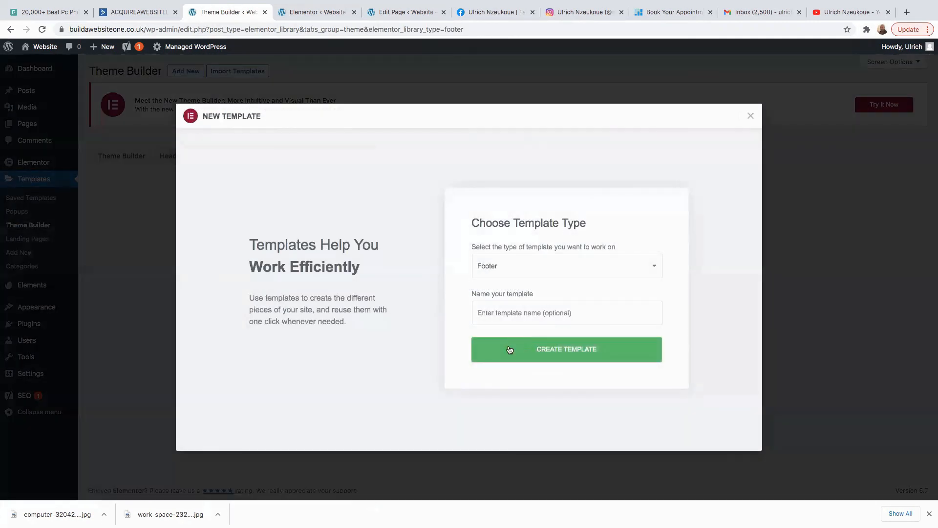
left_click(498, 314)
type("for my website")
left_click(537, 344)
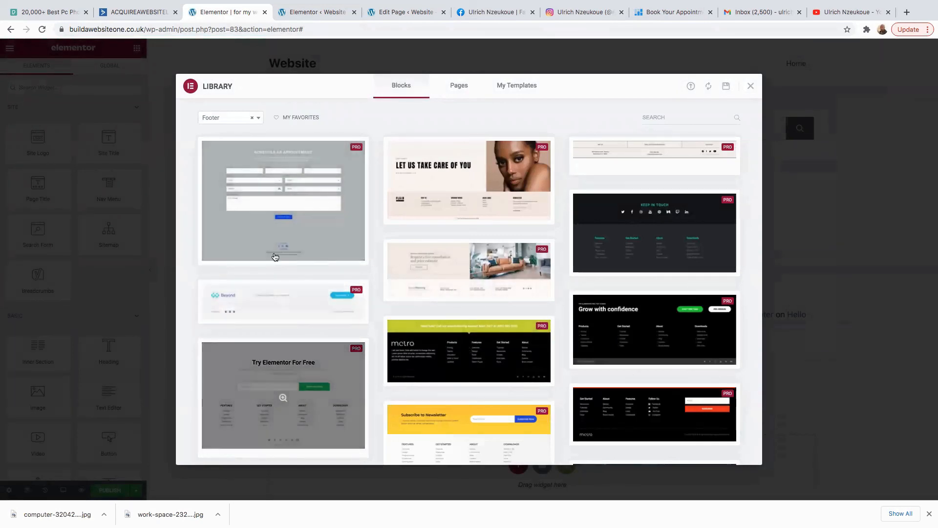
Insert the dark metro footer block from the template library.
scroll(293, 367, "down", 4)
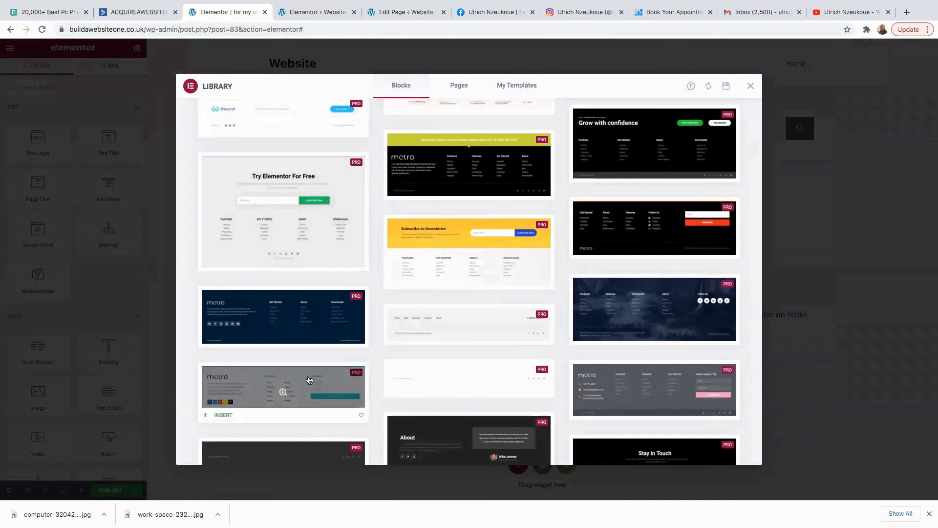
scroll(313, 379, "down", 4)
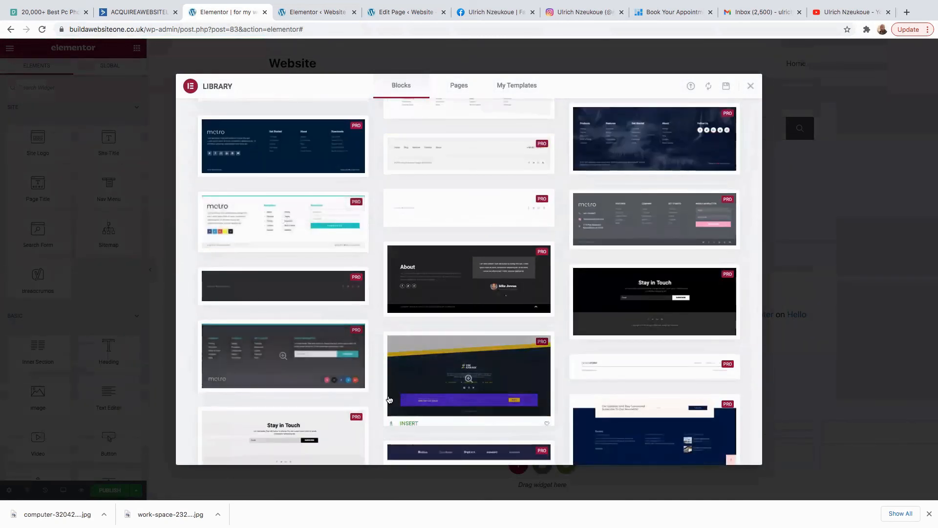
left_click(222, 384)
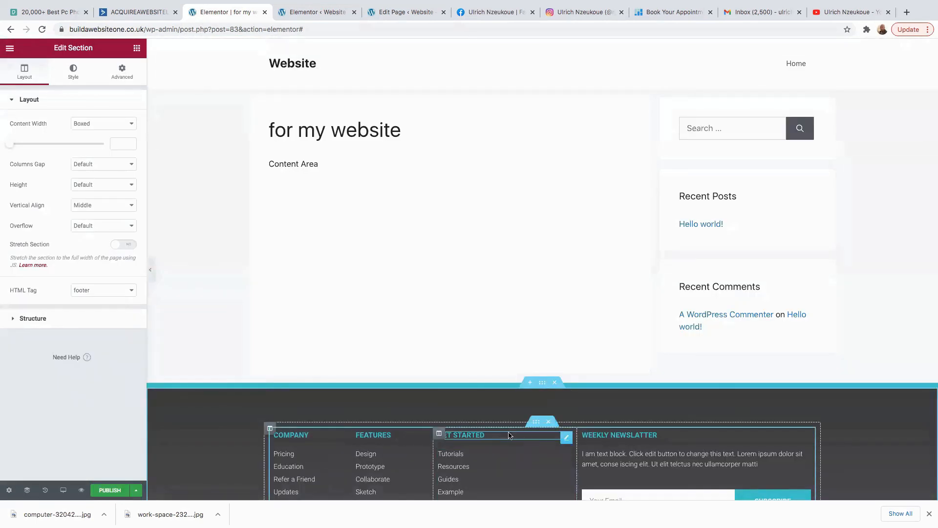
Delete the Social Icons and Site Logo widgets, then the empty two-column inner section.
scroll(513, 444, "down", 5)
right_click(804, 353)
left_click(827, 489)
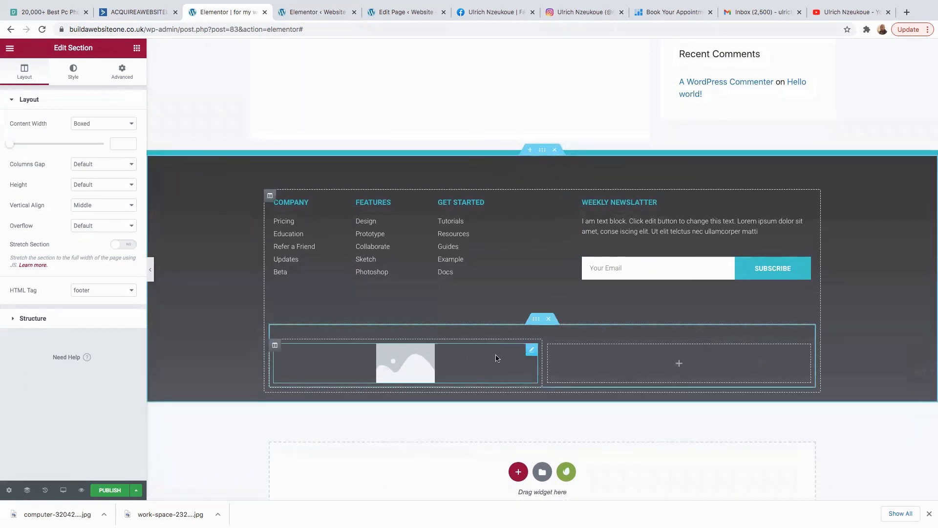
right_click(534, 349)
left_click(551, 487)
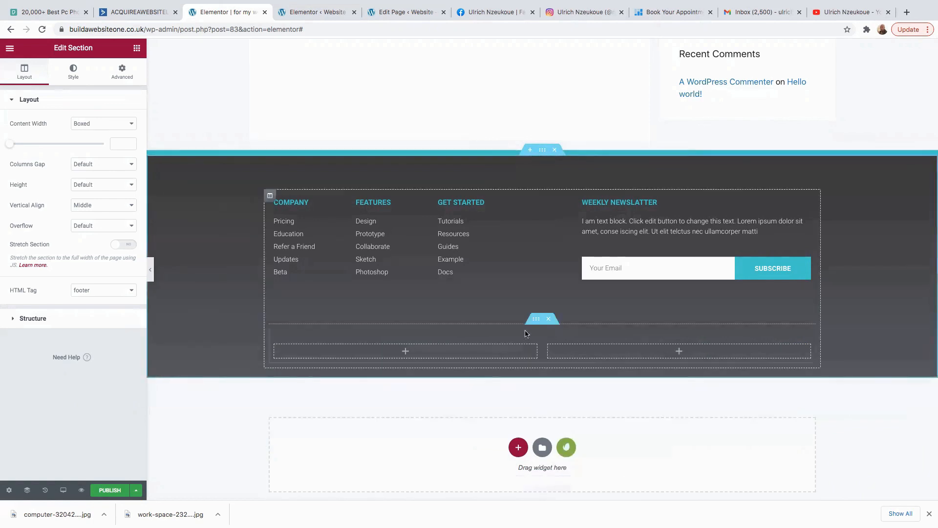
left_click(550, 321)
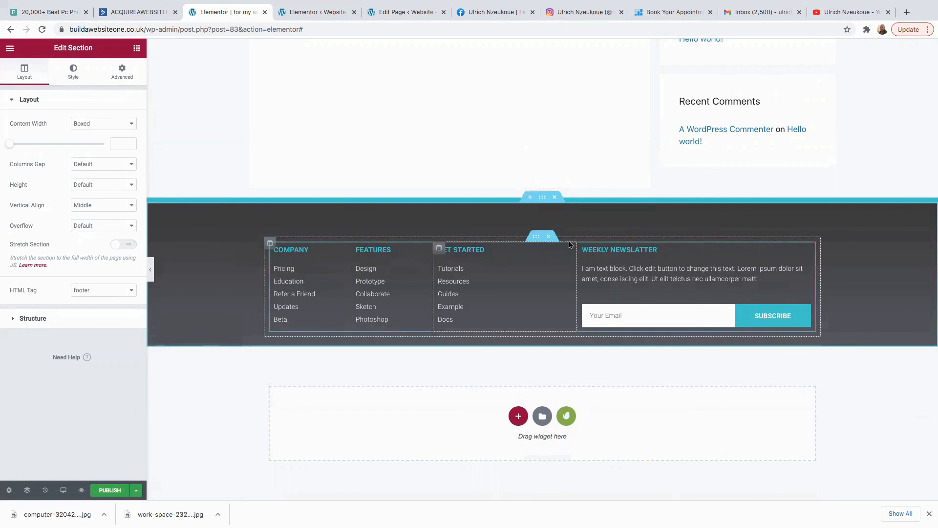
Place a Nav Menu widget showing Home above the footer's link columns.
left_click(137, 48)
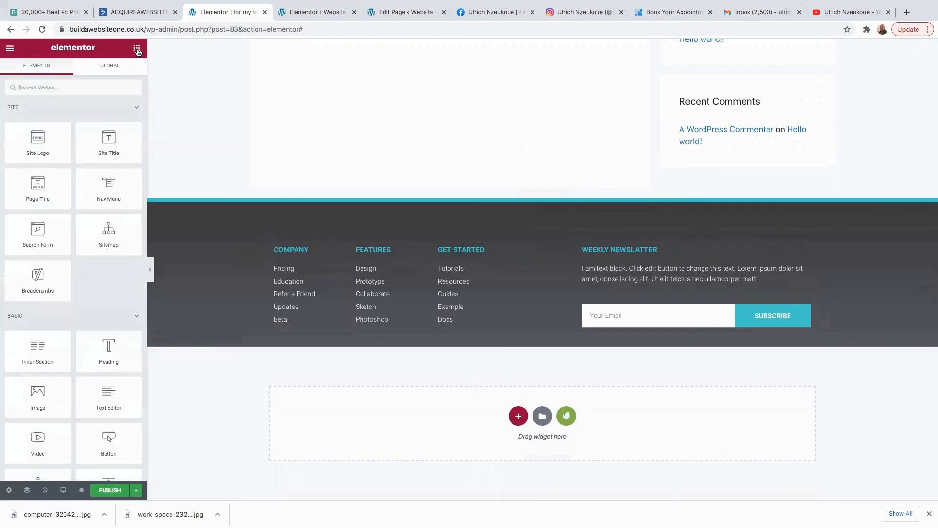
left_click(56, 87)
type("menu")
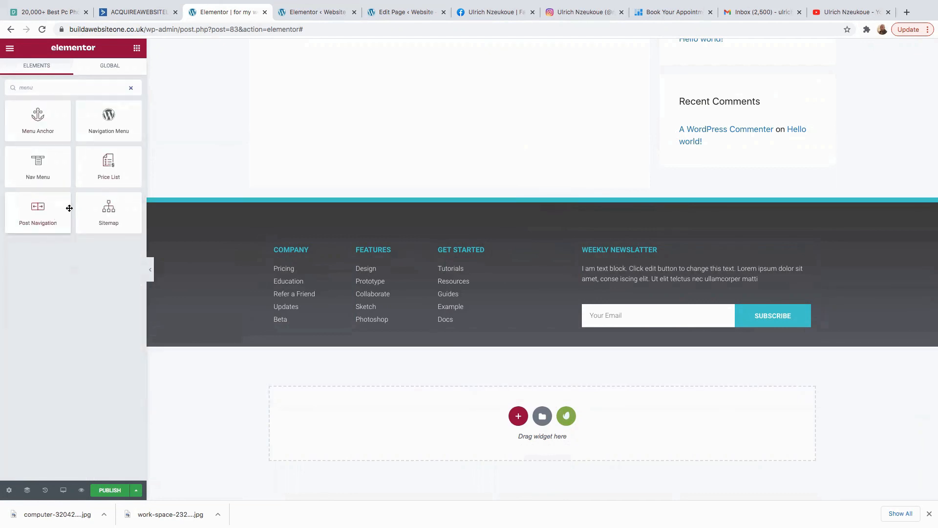
left_click_drag(54, 177, 385, 241)
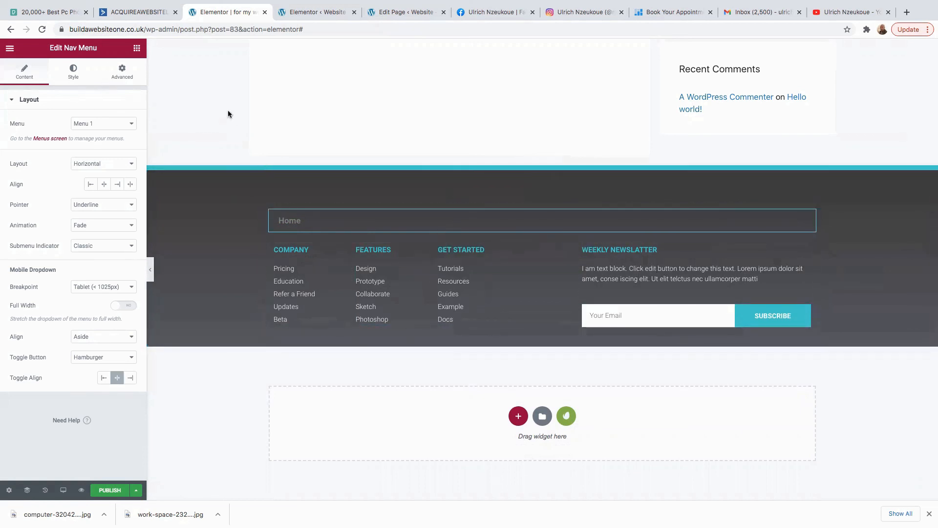
Add a Social Icons widget above the Home menu, then delete it again.
left_click(138, 48)
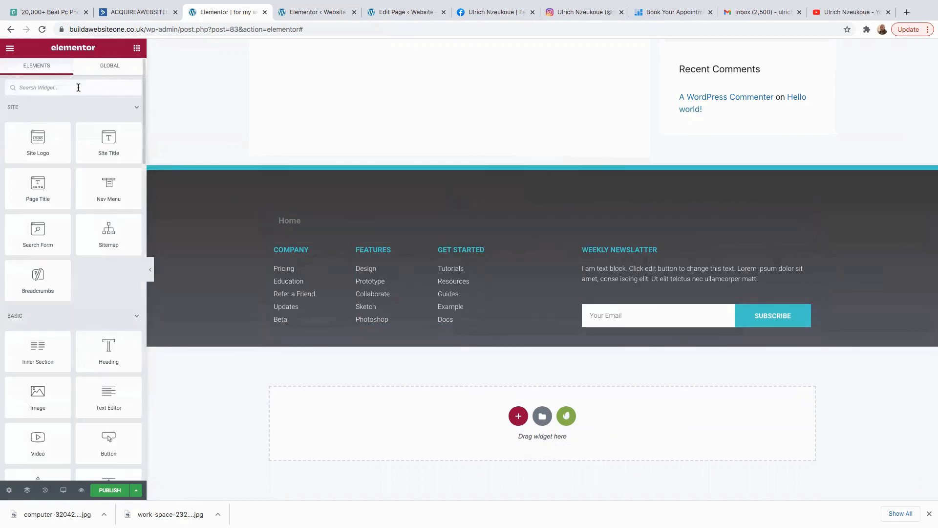
type("social")
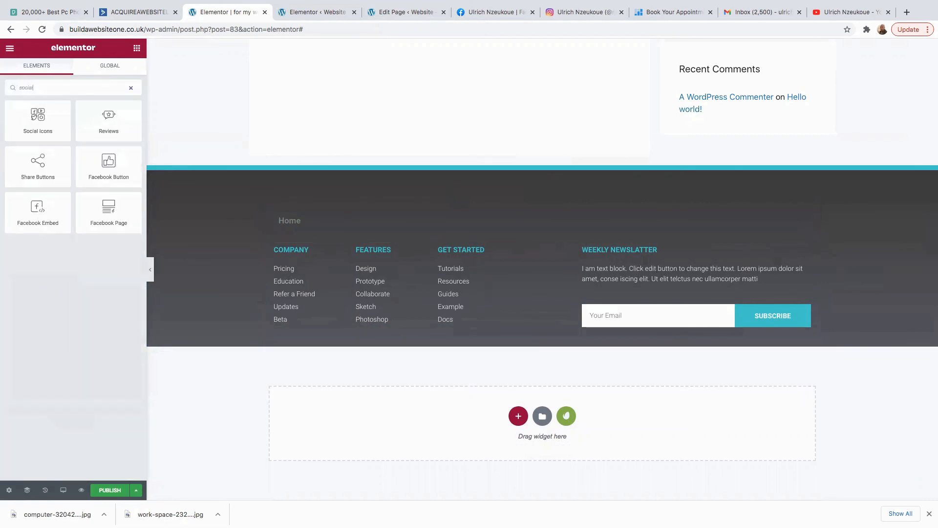
left_click_drag(39, 124, 427, 211)
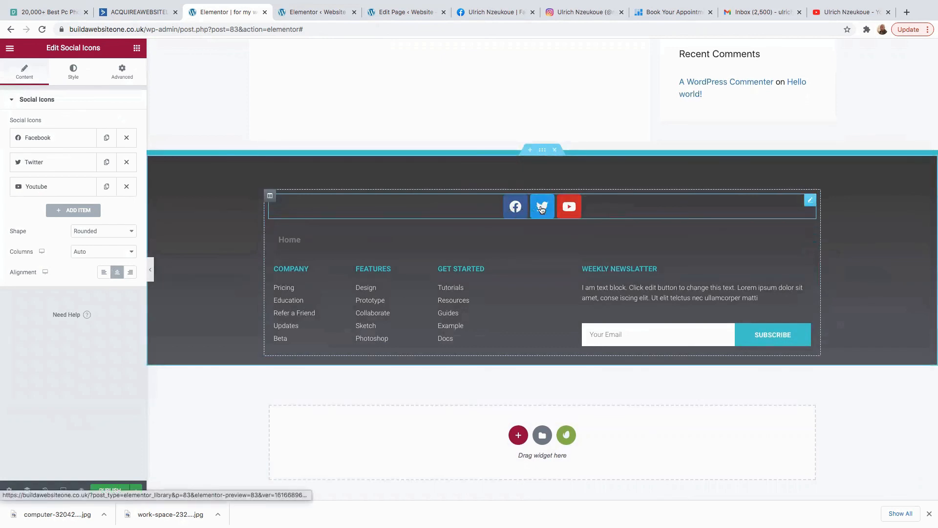
right_click(810, 203)
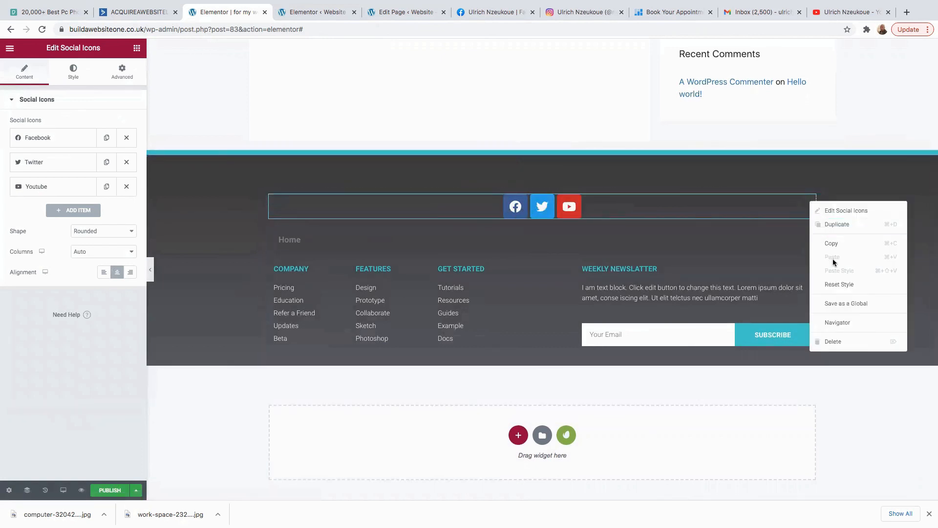
left_click(838, 341)
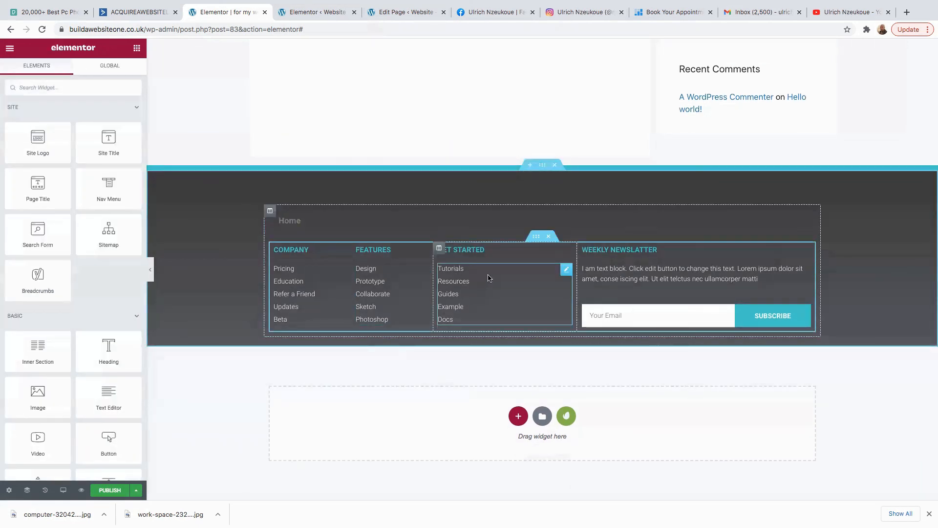
Publish the footer with an Include Entire Site display condition.
left_click(107, 491)
left_click(473, 300)
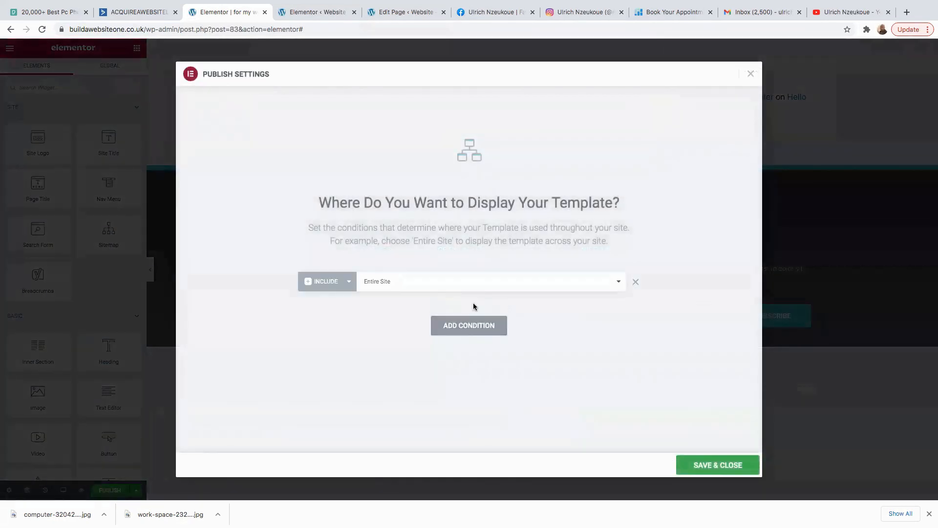
left_click(715, 466)
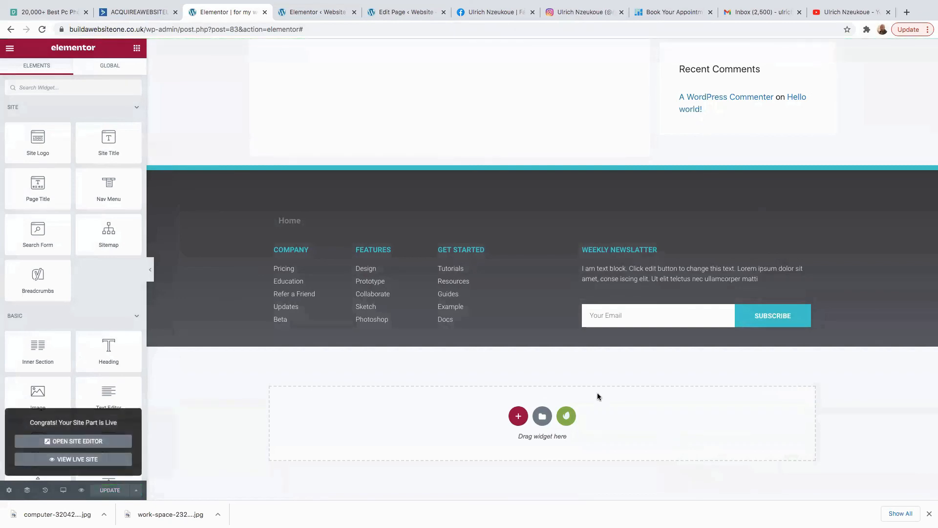
Exit the editor to the Dashboard home page and view the live website.
left_click(10, 48)
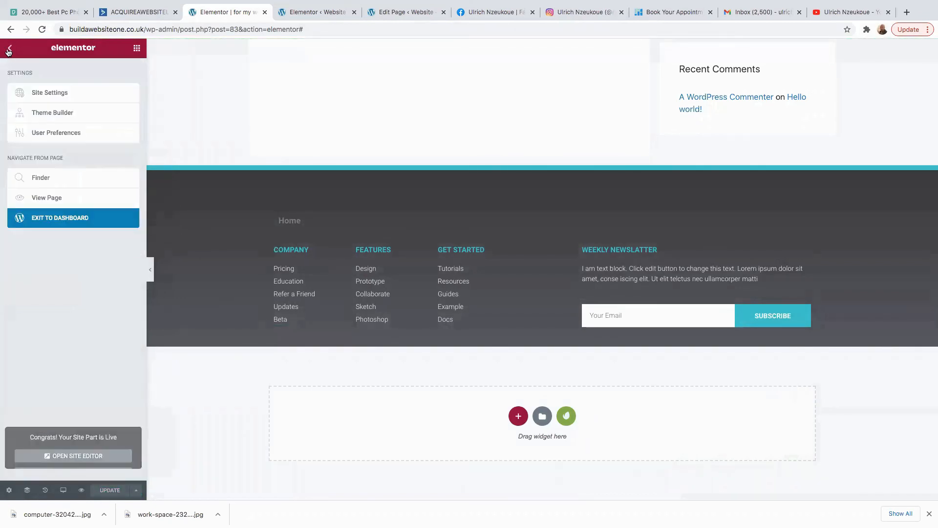
left_click(51, 223)
mouse_move(30, 72)
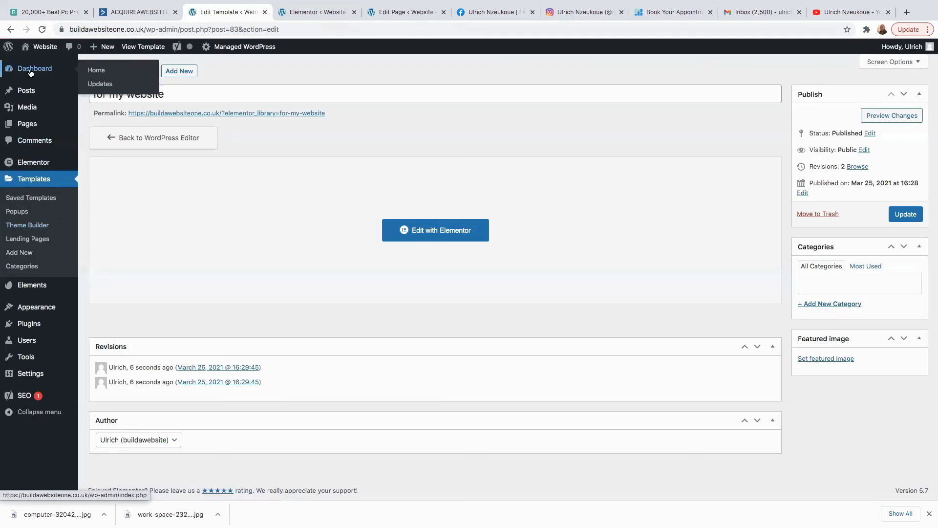
left_click(99, 71)
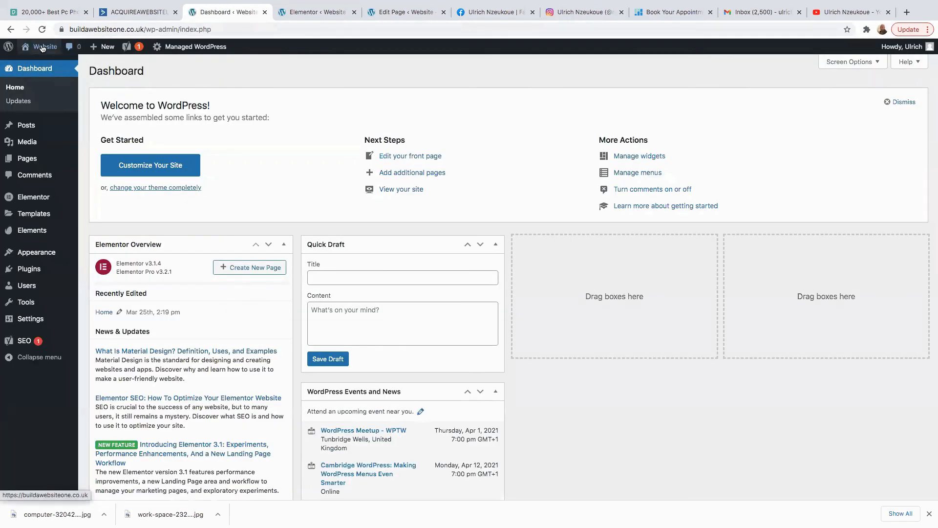
left_click(41, 51)
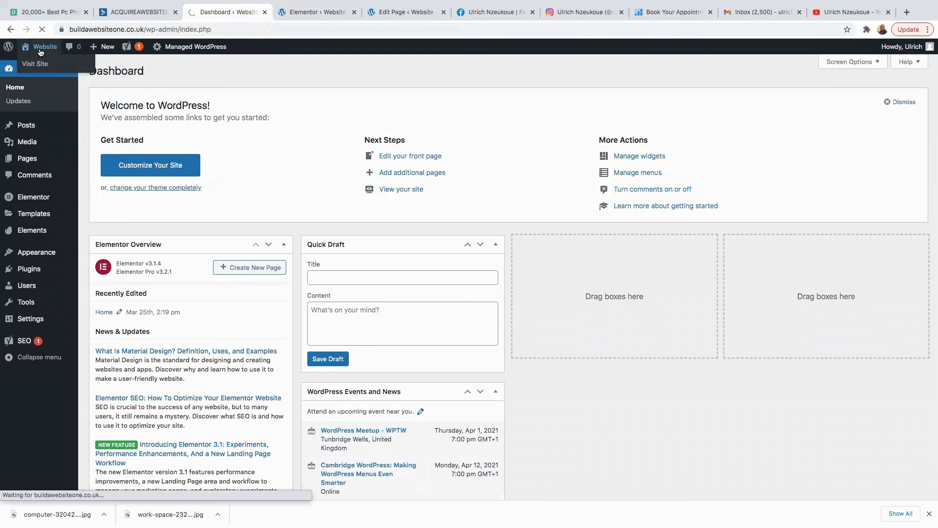
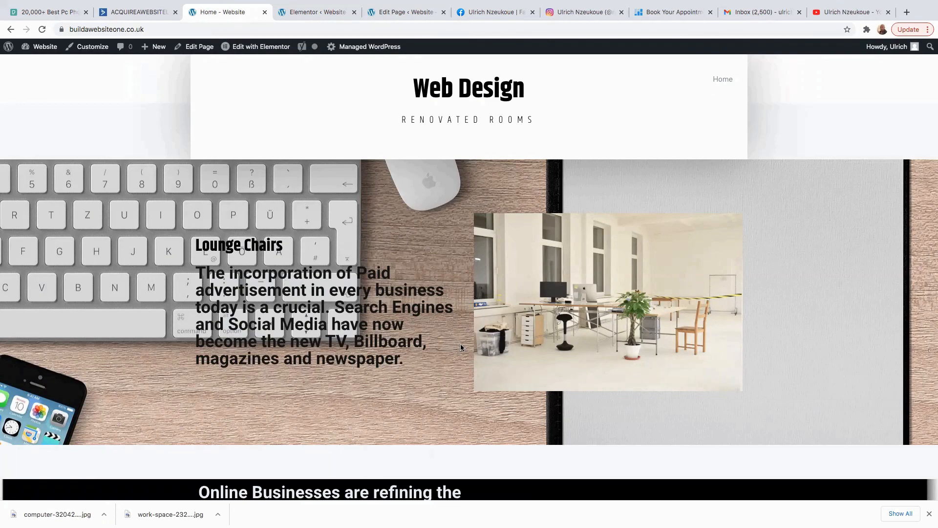
scroll(463, 348, "down", 20)
scroll(467, 362, "down", 15)
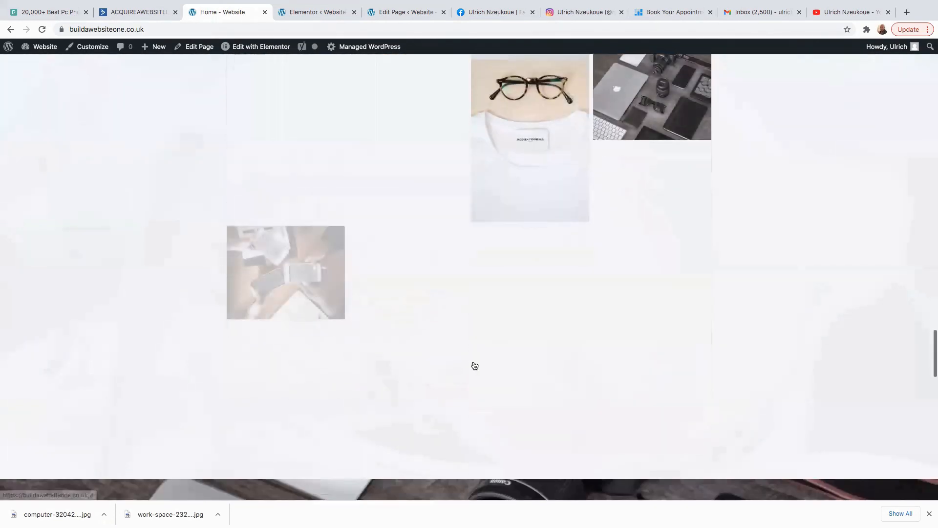
scroll(475, 365, "down", 20)
scroll(473, 366, "down", 1)
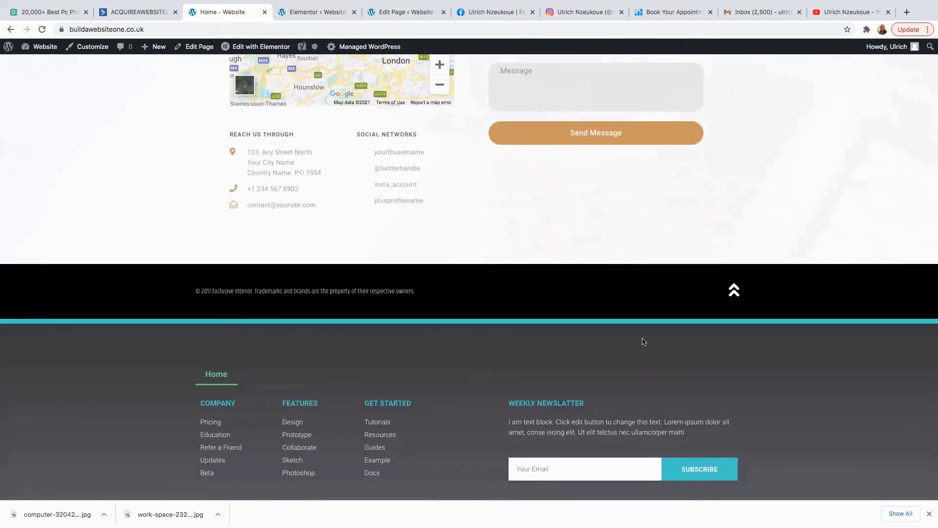
scroll(431, 354, "up", 20)
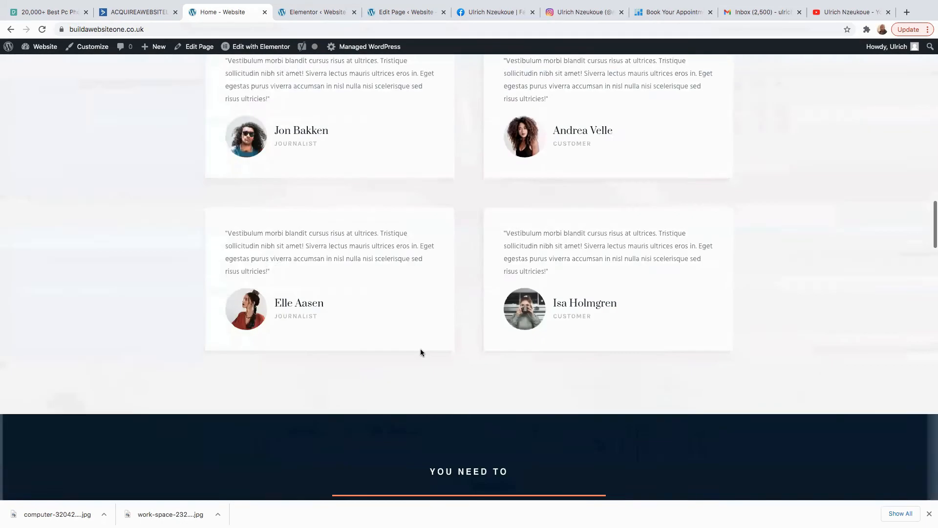
scroll(420, 350, "up", 20)
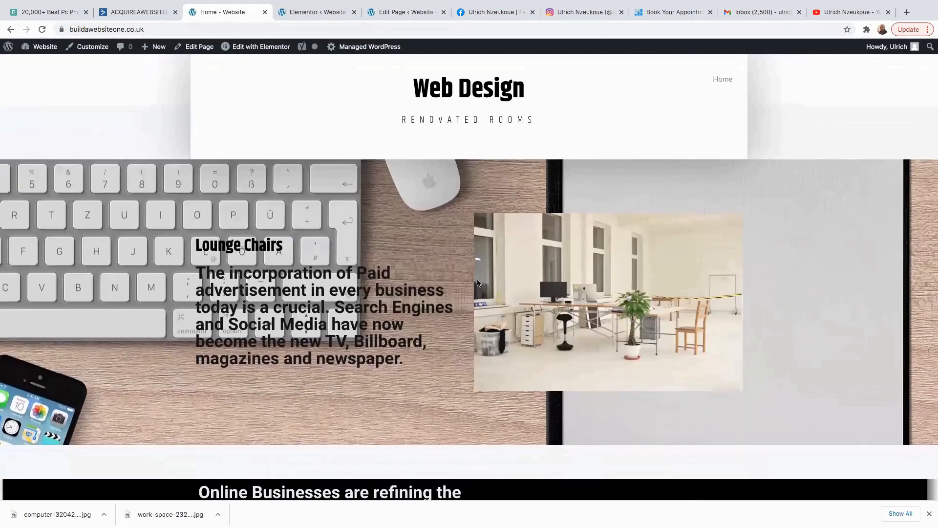